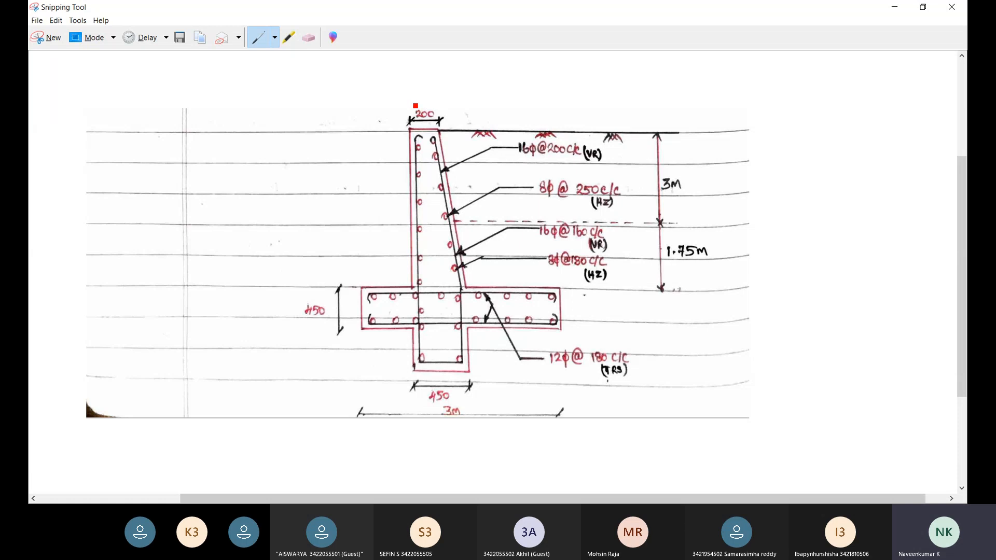
# - Tick the 200 top-width dimension of the retaining wall and mark both ends of the 3m base-width dimension
pyautogui.moveTo(411, 103); pyautogui.dragTo(424, 100)
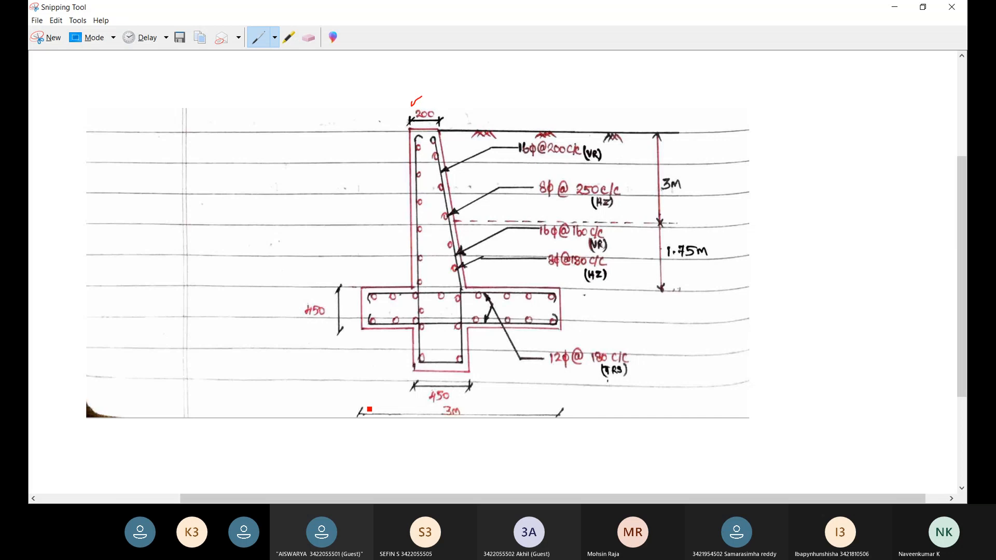
pyautogui.moveTo(365, 406); pyautogui.dragTo(360, 416)
pyautogui.moveTo(565, 408); pyautogui.dragTo(559, 422)
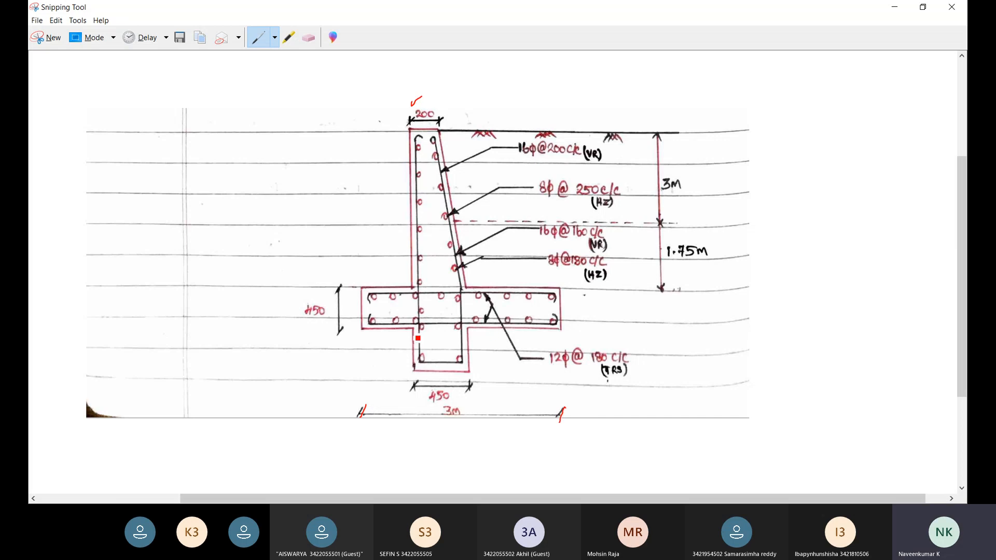
# - Draw an arrow to the projection below the base slab, then outline it and its overlap with the slab in red
pyautogui.moveTo(397, 355); pyautogui.dragTo(415, 347)
pyautogui.moveTo(412, 283); pyautogui.dragTo(412, 303)
pyautogui.moveTo(413, 287)
pyautogui.mouseDown()
pyautogui.moveTo(471, 294)
pyautogui.moveTo(472, 368)
pyautogui.mouseUp()
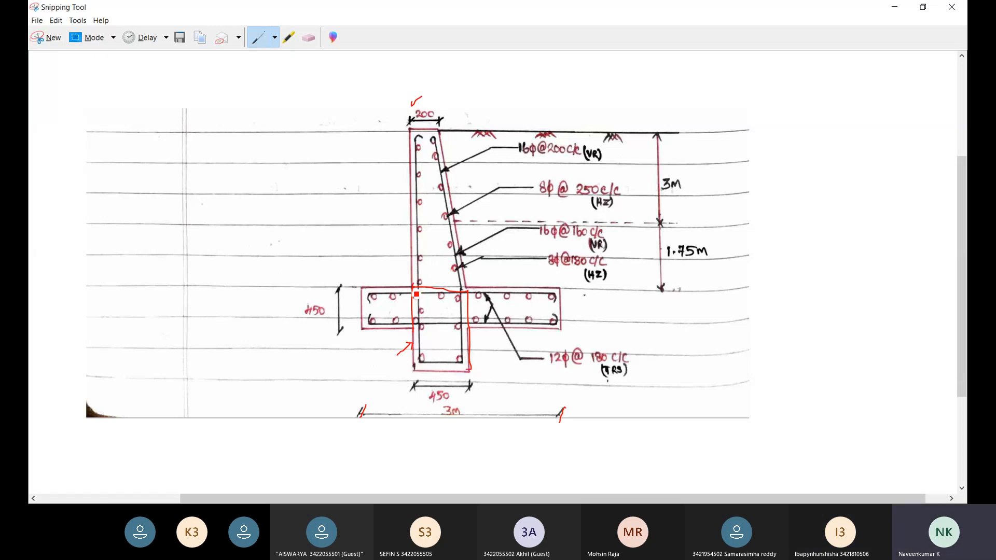
pyautogui.moveTo(434, 297); pyautogui.dragTo(485, 296)
pyautogui.moveTo(416, 296)
pyautogui.mouseDown()
pyautogui.moveTo(415, 326)
pyautogui.moveTo(476, 324)
pyautogui.mouseUp()
# - Point an arrow at the base slab, label it "BASE", and hatch the area where the slab and key overlap
pyautogui.moveTo(345, 314); pyautogui.dragTo(362, 310)
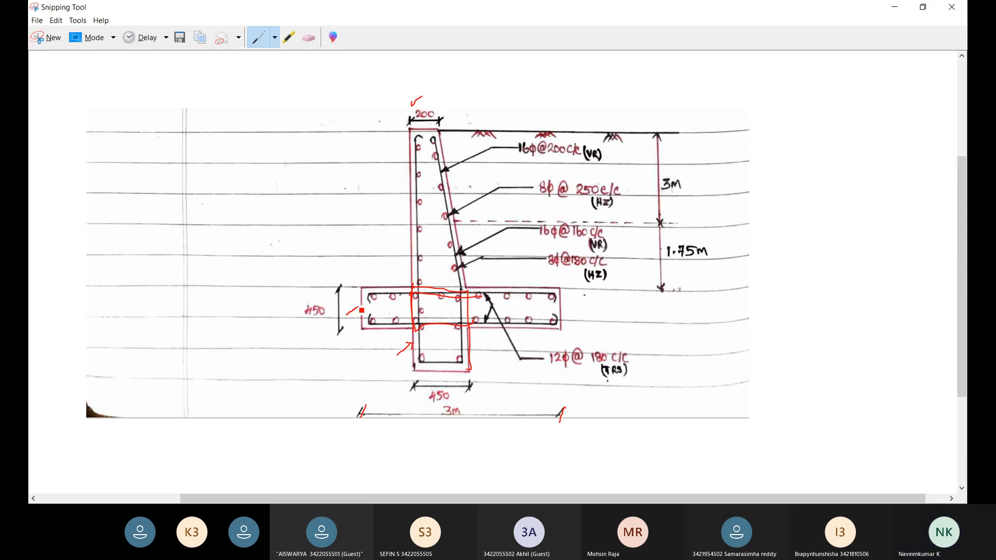
pyautogui.moveTo(355, 305); pyautogui.dragTo(362, 311)
pyautogui.moveTo(302, 339)
pyautogui.mouseDown()
pyautogui.moveTo(304, 322)
pyautogui.moveTo(312, 339)
pyautogui.moveTo(336, 329)
pyautogui.mouseUp()
pyautogui.moveTo(412, 303)
pyautogui.mouseDown()
pyautogui.moveTo(429, 295)
pyautogui.moveTo(466, 304)
pyautogui.mouseUp()
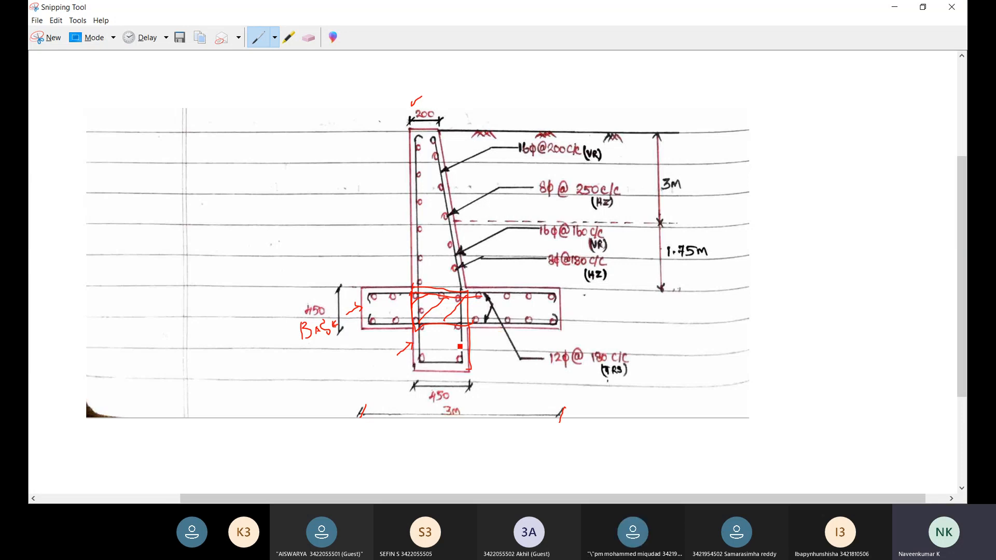
# - Label the projection below the slab "S. KEY" and outline its full height again in red
pyautogui.moveTo(361, 355); pyautogui.dragTo(364, 364)
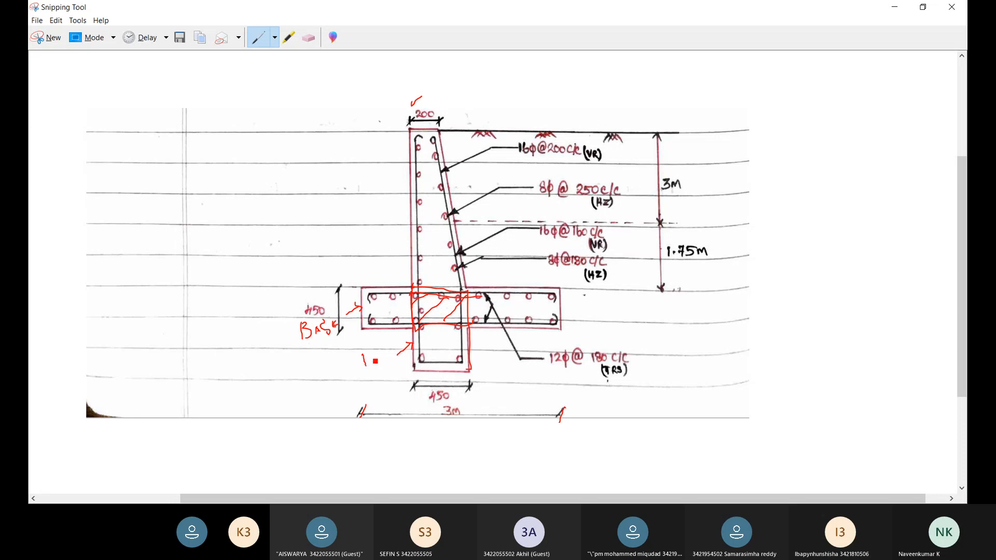
pyautogui.moveTo(371, 355); pyautogui.dragTo(376, 365)
pyautogui.moveTo(467, 290)
pyautogui.mouseDown()
pyautogui.moveTo(406, 283)
pyautogui.moveTo(408, 345)
pyautogui.moveTo(412, 374)
pyautogui.moveTo(469, 373)
pyautogui.moveTo(470, 283)
pyautogui.moveTo(473, 375)
pyautogui.mouseUp()
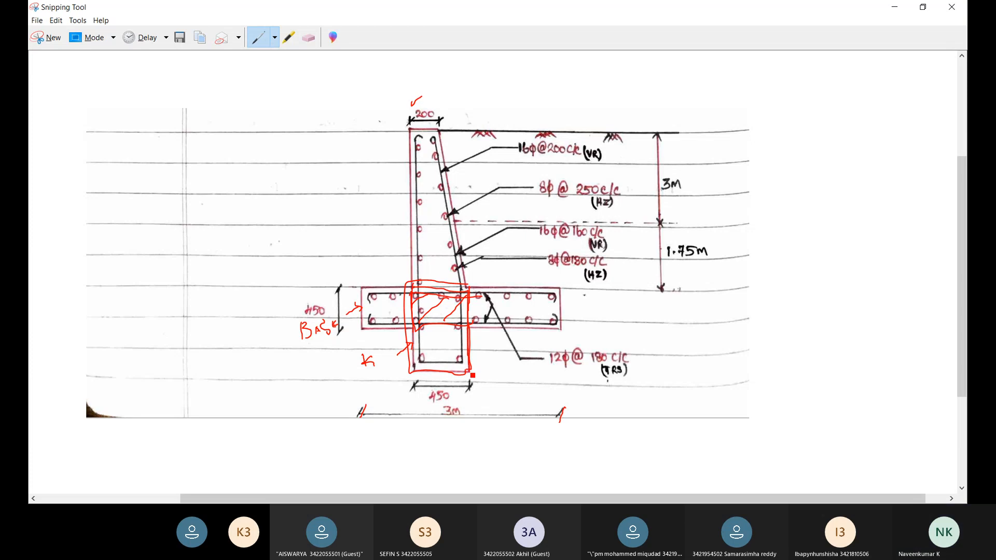
pyautogui.moveTo(378, 355); pyautogui.dragTo(387, 365)
pyautogui.moveTo(388, 357)
pyautogui.mouseDown()
pyautogui.moveTo(395, 349)
pyautogui.moveTo(345, 362)
pyautogui.mouseUp()
pyautogui.click(357, 361)
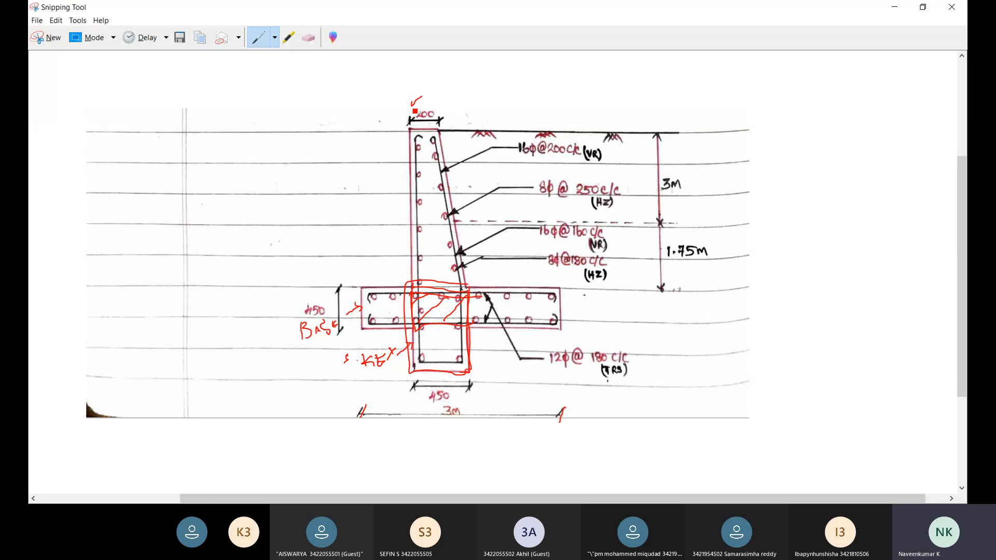
# - Emphasise the tick at the 200 top width and box the 16φ@200 c/c (VR) and 8φ@250 c/c (HZ) callouts
pyautogui.moveTo(415, 107); pyautogui.dragTo(439, 86)
pyautogui.moveTo(519, 159); pyautogui.dragTo(572, 163)
pyautogui.moveTo(513, 130); pyautogui.dragTo(513, 134)
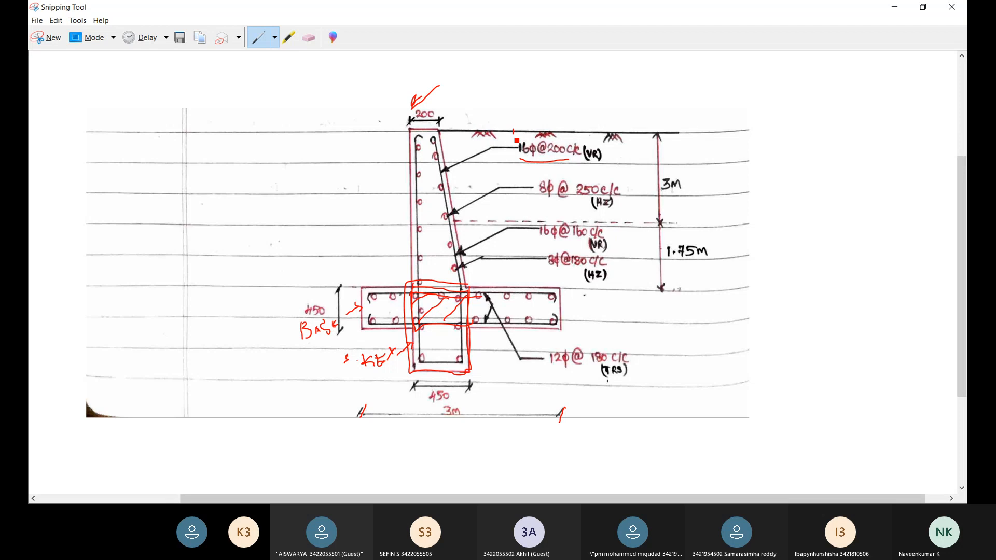
pyautogui.moveTo(517, 140); pyautogui.dragTo(565, 167)
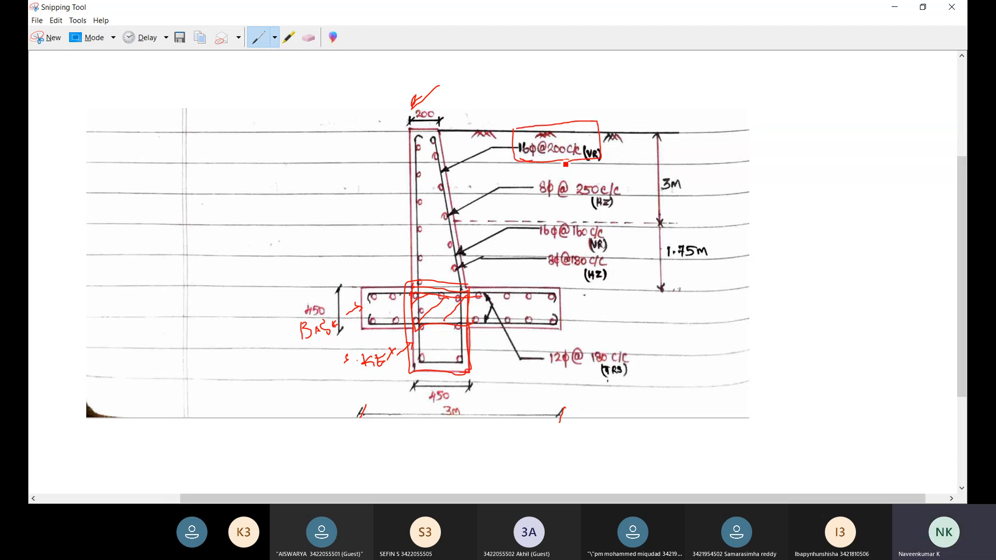
pyautogui.moveTo(534, 169)
pyautogui.mouseDown()
pyautogui.moveTo(539, 203)
pyautogui.moveTo(613, 206)
pyautogui.mouseUp()
pyautogui.moveTo(534, 169)
pyautogui.mouseDown()
pyautogui.moveTo(618, 176)
pyautogui.moveTo(624, 211)
pyautogui.mouseUp()
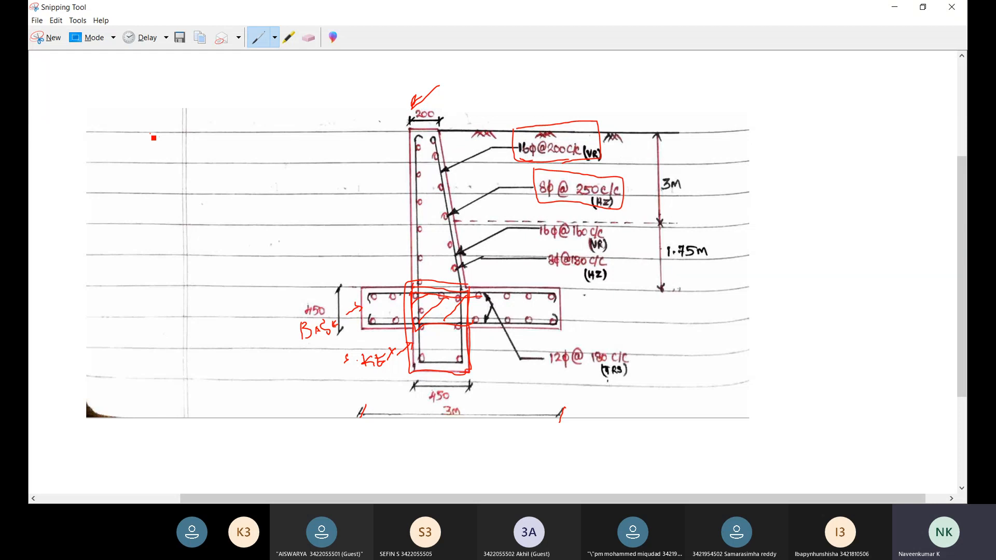
# - Sketch five vertical bars beside the wall section and label them "M.R" with an arrow
pyautogui.moveTo(151, 134); pyautogui.dragTo(138, 330)
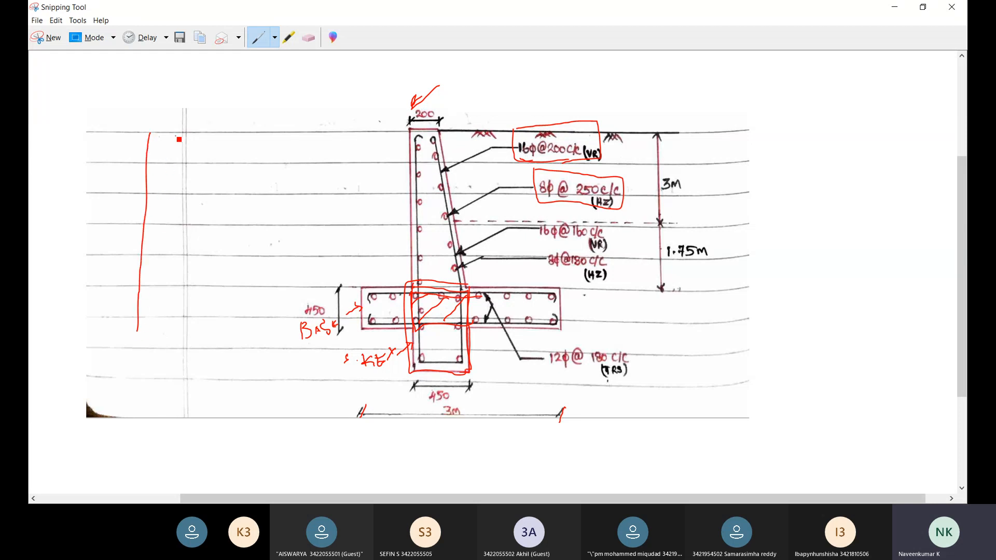
pyautogui.moveTo(176, 136); pyautogui.dragTo(170, 325)
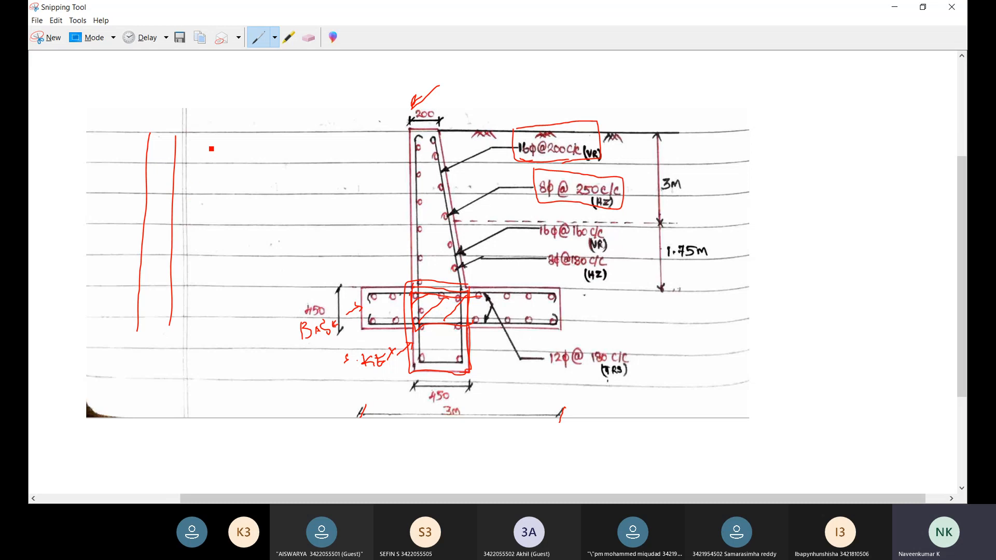
pyautogui.moveTo(206, 132); pyautogui.dragTo(209, 338)
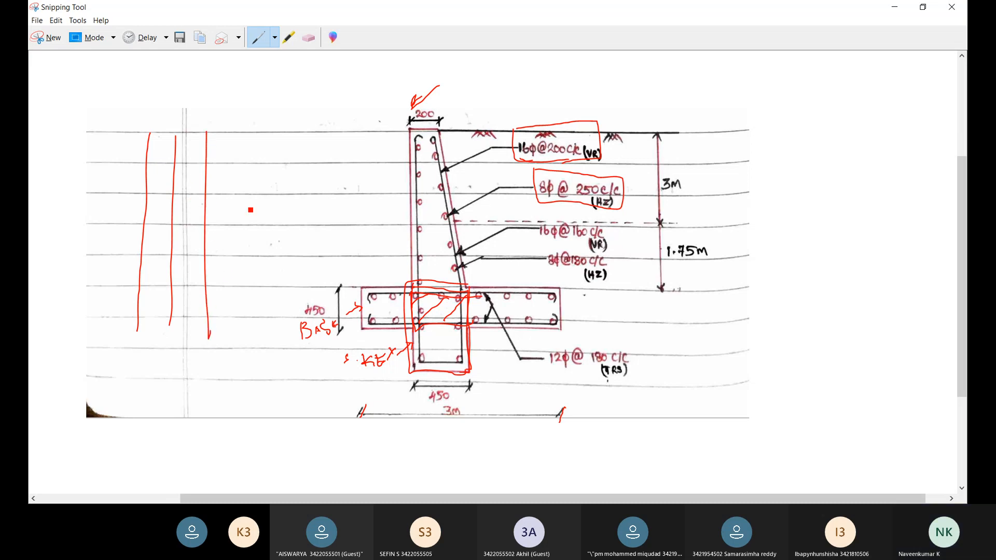
pyautogui.moveTo(249, 133); pyautogui.dragTo(258, 336)
pyautogui.moveTo(305, 128); pyautogui.dragTo(307, 350)
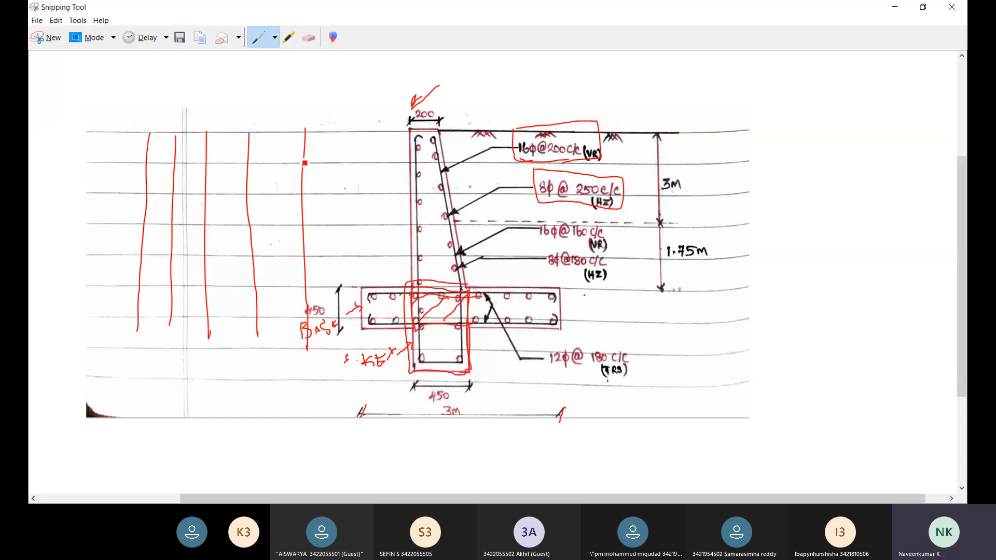
pyautogui.moveTo(307, 158)
pyautogui.mouseDown()
pyautogui.moveTo(329, 125)
pyautogui.moveTo(330, 146)
pyautogui.moveTo(328, 98)
pyautogui.moveTo(336, 110)
pyautogui.moveTo(340, 96)
pyautogui.moveTo(342, 112)
pyautogui.moveTo(358, 111)
pyautogui.mouseUp()
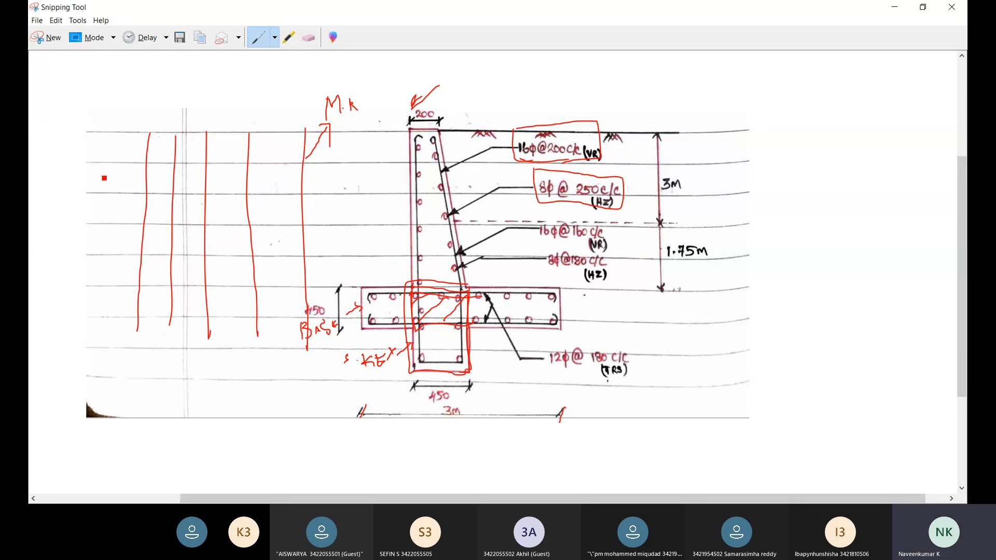
# - Draw five horizontal bars across the vertical ones to complete the reinforcement grid sketch
pyautogui.moveTo(115, 163); pyautogui.dragTo(341, 160)
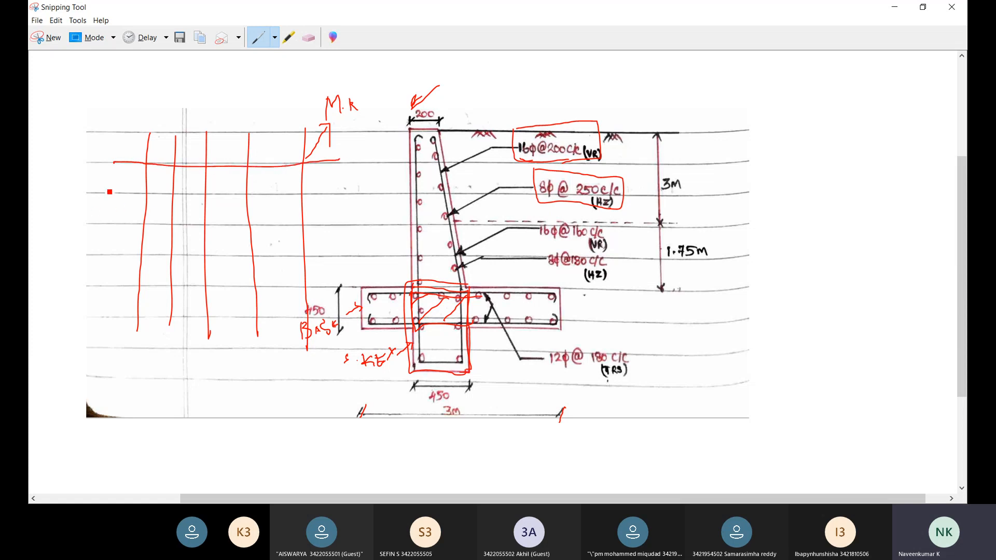
pyautogui.moveTo(118, 194)
pyautogui.mouseDown()
pyautogui.moveTo(236, 204)
pyautogui.moveTo(337, 196)
pyautogui.mouseUp()
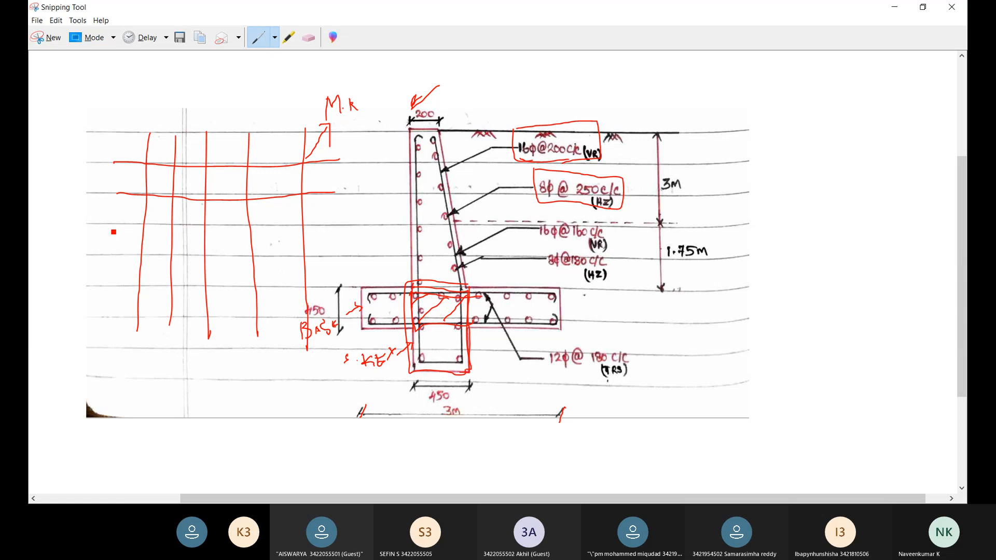
pyautogui.moveTo(121, 227); pyautogui.dragTo(343, 227)
pyautogui.moveTo(126, 256)
pyautogui.mouseDown()
pyautogui.moveTo(256, 259)
pyautogui.moveTo(337, 246)
pyautogui.mouseUp()
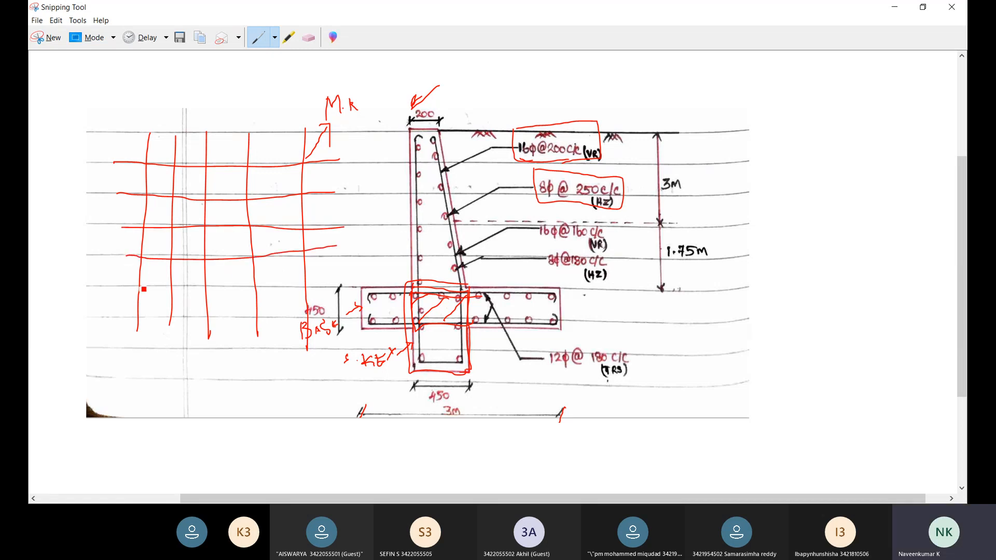
pyautogui.moveTo(118, 286); pyautogui.dragTo(328, 283)
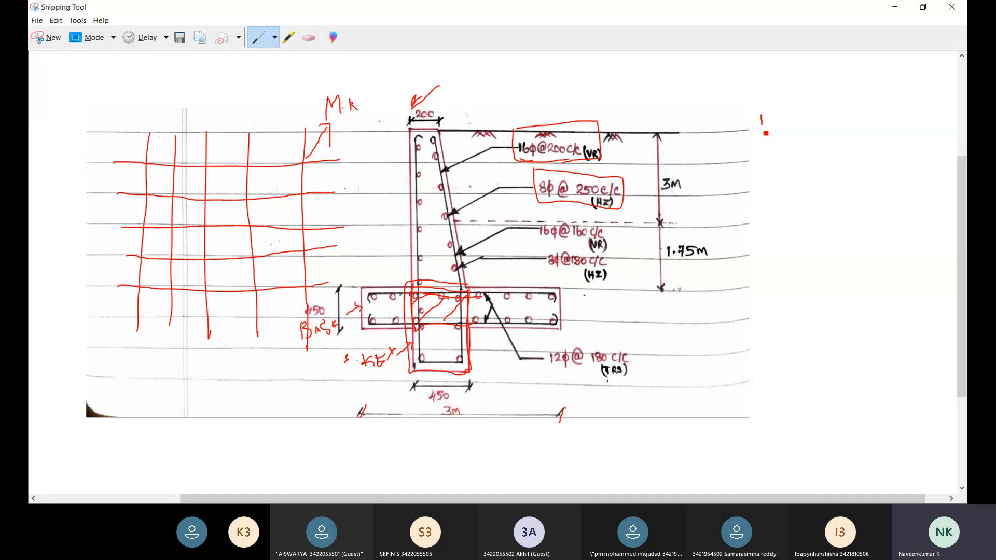
# - Sketch a three-dimensional block in the blank area beside the wall drawing
pyautogui.moveTo(765, 132)
pyautogui.mouseDown()
pyautogui.moveTo(774, 200)
pyautogui.moveTo(760, 117)
pyautogui.moveTo(782, 198)
pyautogui.moveTo(773, 196)
pyautogui.mouseUp()
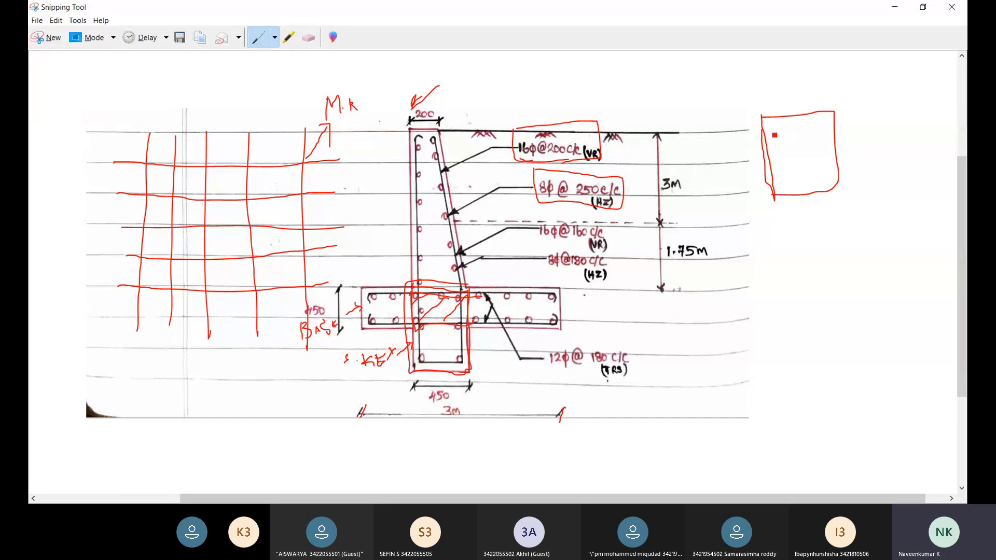
pyautogui.moveTo(761, 117); pyautogui.dragTo(792, 85)
pyautogui.moveTo(878, 72); pyautogui.dragTo(836, 114)
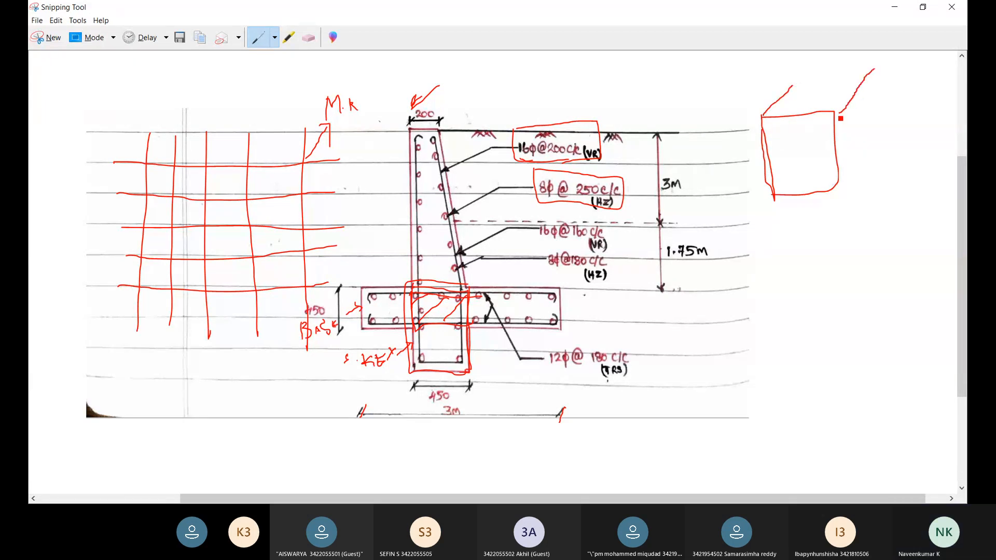
pyautogui.moveTo(791, 85)
pyautogui.mouseDown()
pyautogui.moveTo(875, 71)
pyautogui.moveTo(883, 150)
pyautogui.moveTo(848, 192)
pyautogui.moveTo(824, 194)
pyautogui.mouseUp()
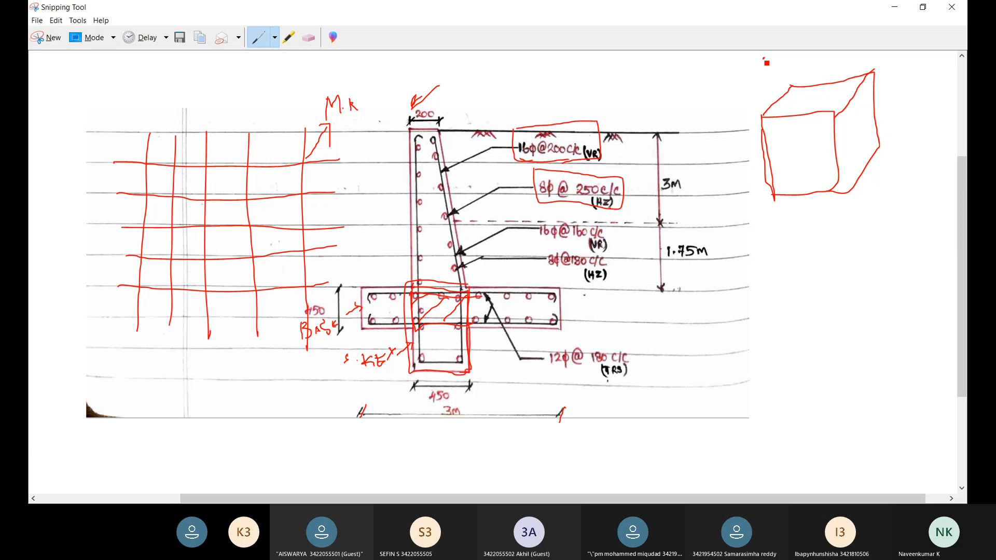
# - Add bent bar marks around the three-dimensional block and label its two directions X and Y
pyautogui.moveTo(763, 59); pyautogui.dragTo(788, 98)
pyautogui.moveTo(848, 99)
pyautogui.mouseDown()
pyautogui.moveTo(890, 95)
pyautogui.moveTo(897, 82)
pyautogui.moveTo(832, 67)
pyautogui.moveTo(832, 80)
pyautogui.mouseUp()
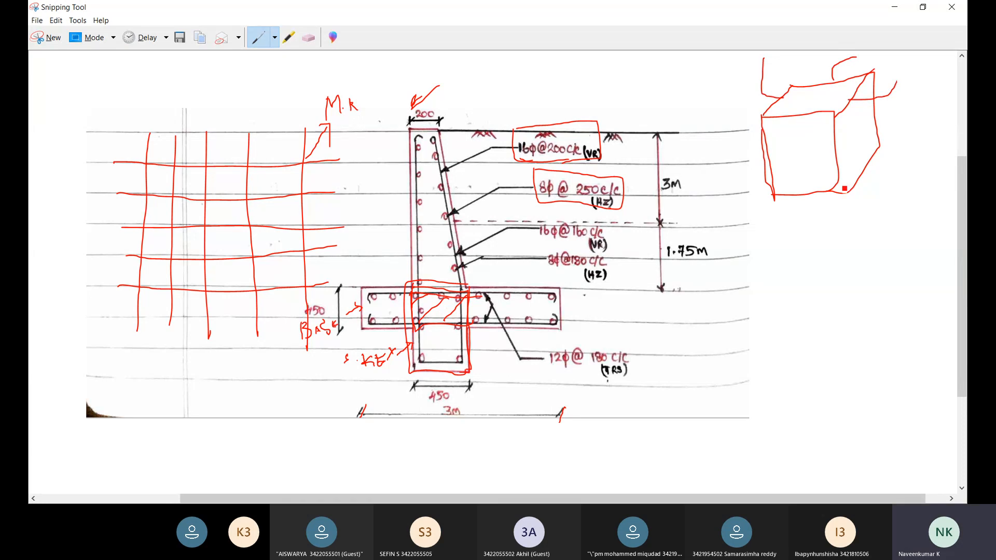
pyautogui.moveTo(812, 197)
pyautogui.mouseDown()
pyautogui.moveTo(816, 213)
pyautogui.moveTo(856, 209)
pyautogui.mouseUp()
pyautogui.moveTo(925, 69)
pyautogui.mouseDown()
pyautogui.moveTo(921, 89)
pyautogui.moveTo(929, 86)
pyautogui.mouseUp()
pyautogui.moveTo(880, 202); pyautogui.dragTo(873, 219)
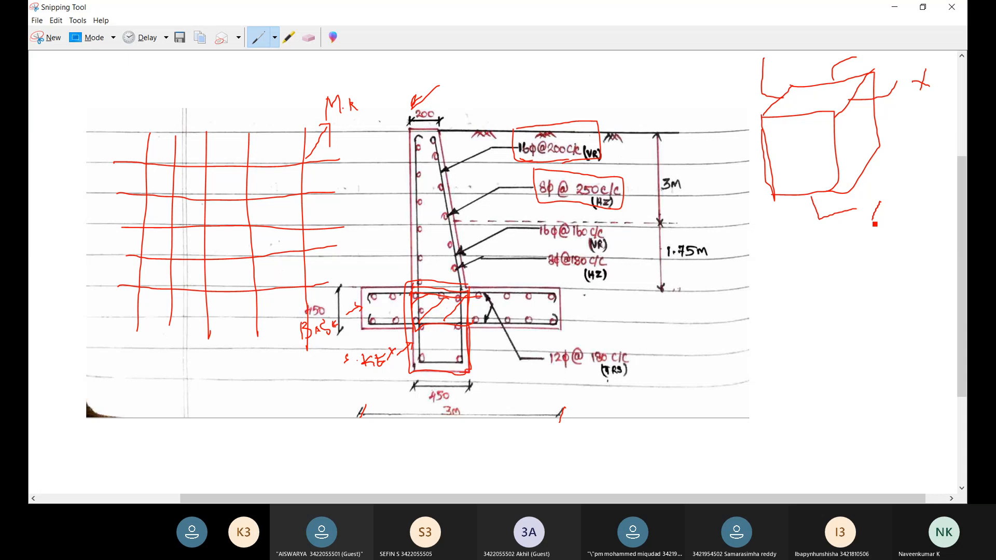
pyautogui.moveTo(866, 203); pyautogui.dragTo(874, 210)
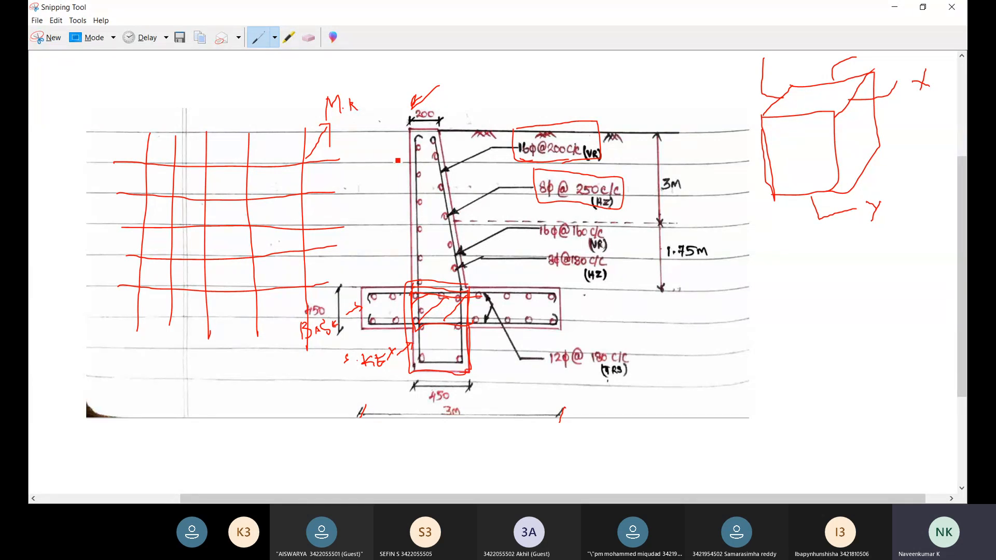
# - Sketch an L-shaped bar over the grid, then trace the wall section's sloping vertical bar and circle a horizontal bar
pyautogui.moveTo(249, 97)
pyautogui.mouseDown()
pyautogui.moveTo(230, 252)
pyautogui.moveTo(259, 371)
pyautogui.mouseUp()
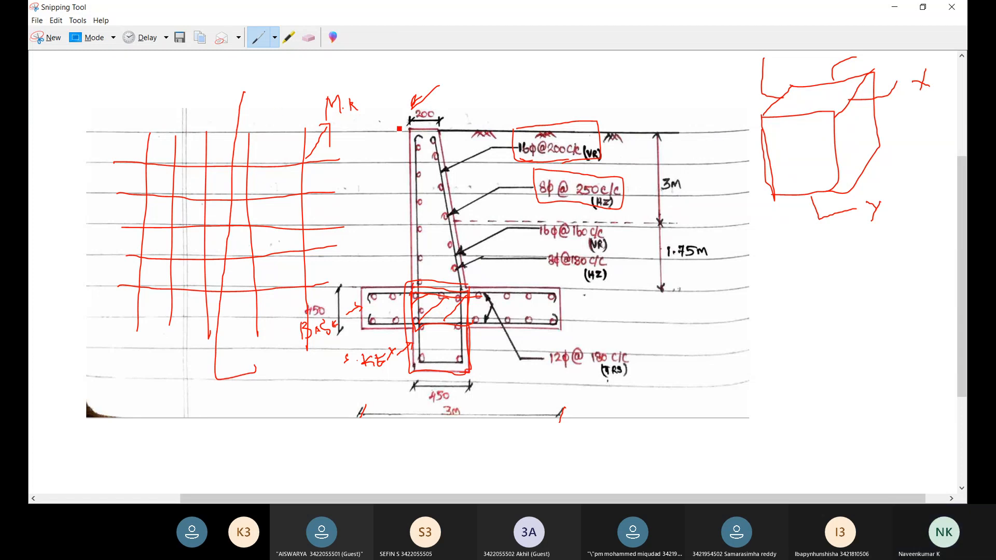
pyautogui.moveTo(432, 138); pyautogui.dragTo(467, 283)
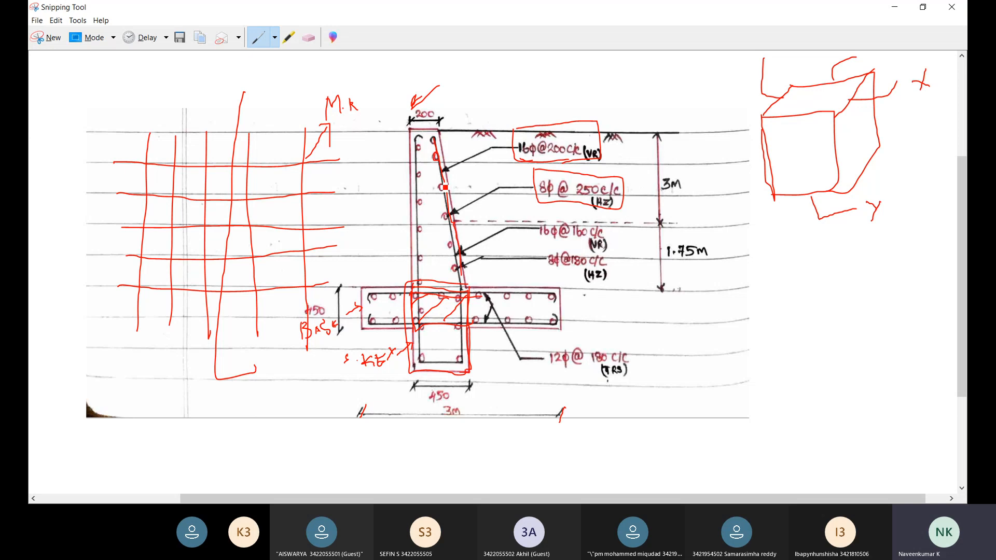
pyautogui.moveTo(444, 183); pyautogui.dragTo(442, 196)
# - Tick the two upper wall reinforcement callouts and outline the 16φ@160 c/c (VR) and 8φ@180 c/c (HZ) callouts
pyautogui.moveTo(556, 110); pyautogui.dragTo(573, 104)
pyautogui.moveTo(605, 173)
pyautogui.mouseDown()
pyautogui.moveTo(608, 181)
pyautogui.moveTo(626, 167)
pyautogui.mouseUp()
pyautogui.moveTo(528, 216)
pyautogui.mouseDown()
pyautogui.moveTo(553, 243)
pyautogui.moveTo(603, 240)
pyautogui.moveTo(534, 223)
pyautogui.moveTo(635, 209)
pyautogui.moveTo(607, 248)
pyautogui.mouseUp()
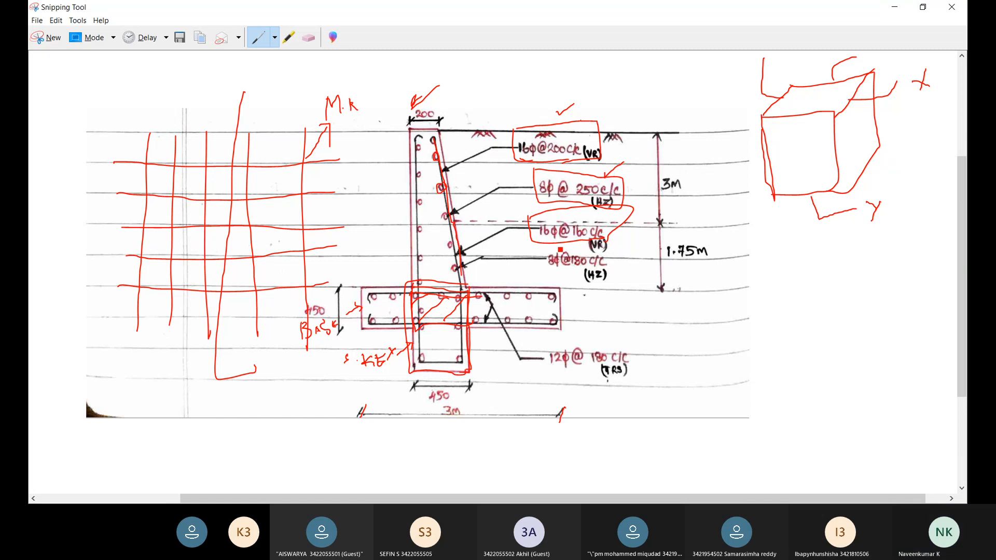
pyautogui.moveTo(560, 250)
pyautogui.mouseDown()
pyautogui.moveTo(603, 252)
pyautogui.moveTo(615, 271)
pyautogui.mouseUp()
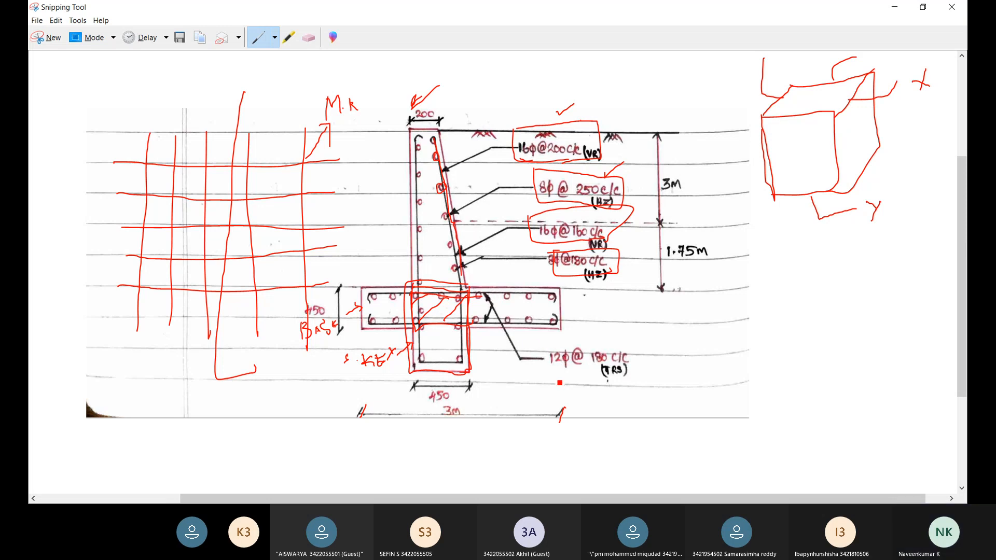
# - Underline and tick the 12φ@180 c/c base callout, and add a short mark beside the 16φ@200 c/c callout
pyautogui.moveTo(556, 378); pyautogui.dragTo(639, 368)
pyautogui.moveTo(641, 358); pyautogui.dragTo(673, 340)
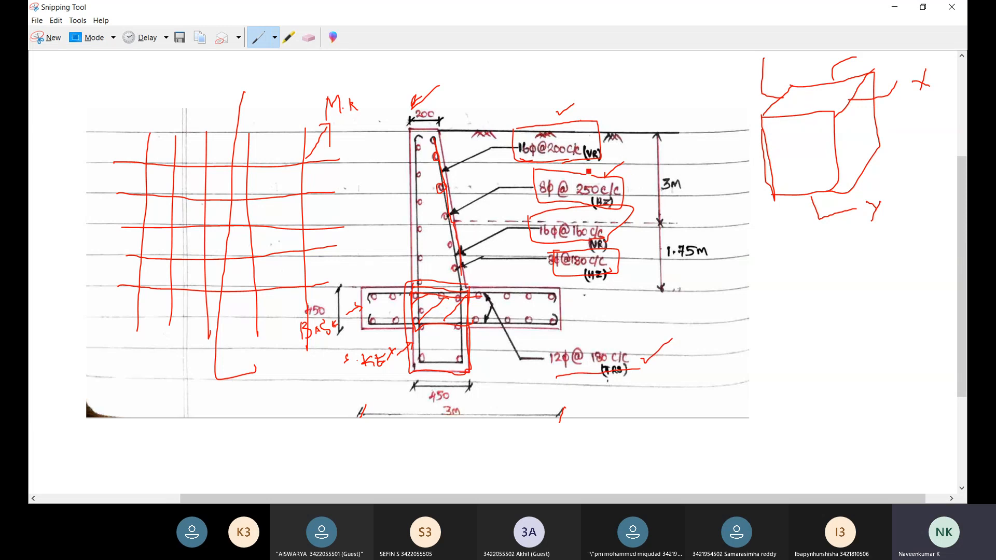
pyautogui.moveTo(585, 167); pyautogui.dragTo(609, 155)
pyautogui.click(838, 428)
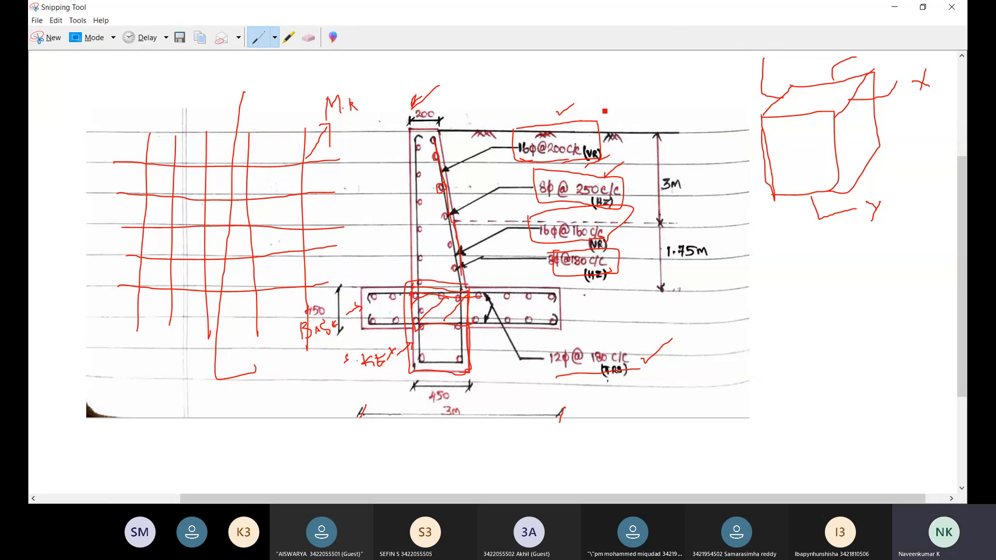
# - Write "VR" and "HZ" with ticks above the wall callouts, and box the bracketed note under the 12φ@180 c/c callout
pyautogui.moveTo(607, 74)
pyautogui.mouseDown()
pyautogui.moveTo(626, 86)
pyautogui.moveTo(630, 74)
pyautogui.moveTo(637, 89)
pyautogui.moveTo(617, 111)
pyautogui.mouseUp()
pyautogui.click(626, 77)
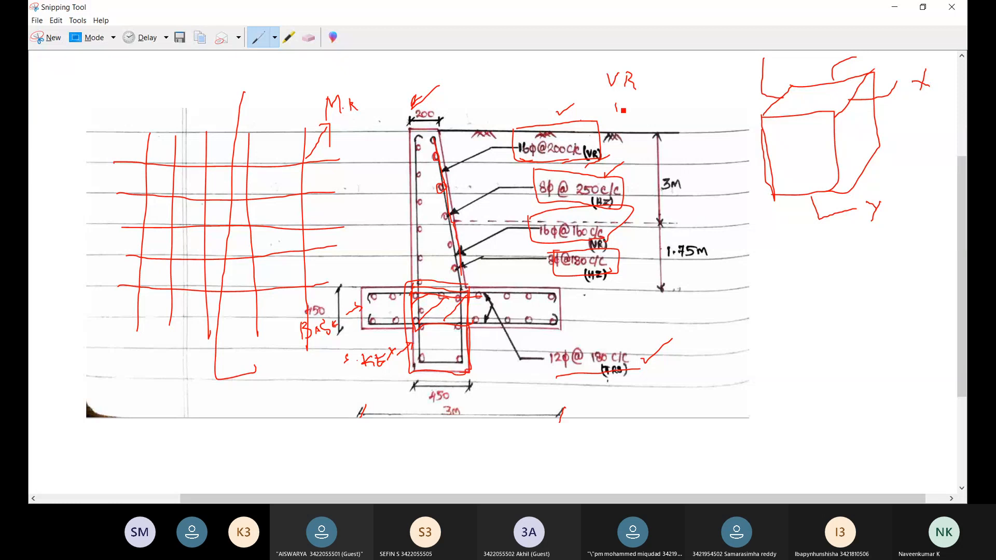
pyautogui.moveTo(617, 107)
pyautogui.mouseDown()
pyautogui.moveTo(636, 110)
pyautogui.moveTo(668, 71)
pyautogui.moveTo(672, 83)
pyautogui.mouseUp()
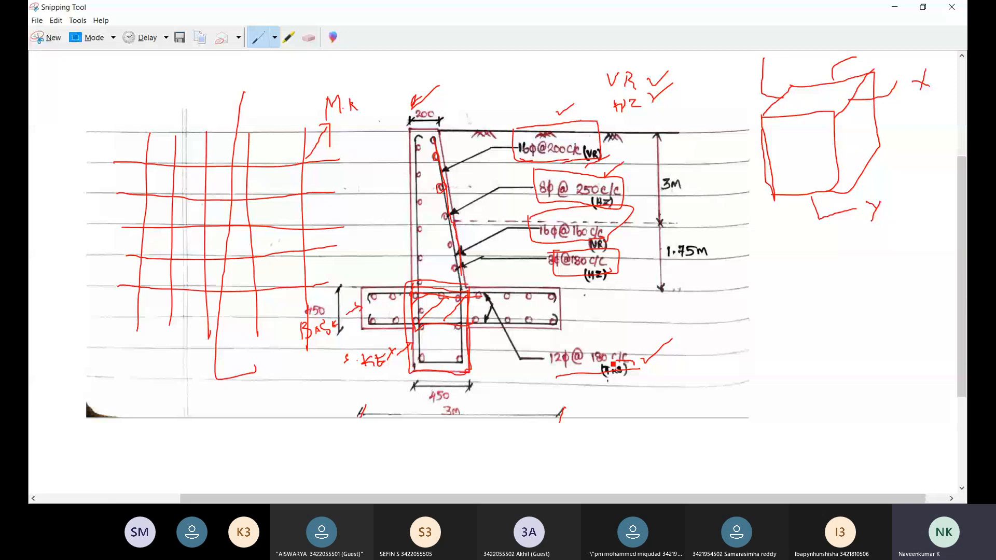
pyautogui.moveTo(613, 365)
pyautogui.mouseDown()
pyautogui.moveTo(592, 369)
pyautogui.moveTo(617, 386)
pyautogui.moveTo(638, 367)
pyautogui.moveTo(621, 388)
pyautogui.moveTo(677, 381)
pyautogui.mouseUp()
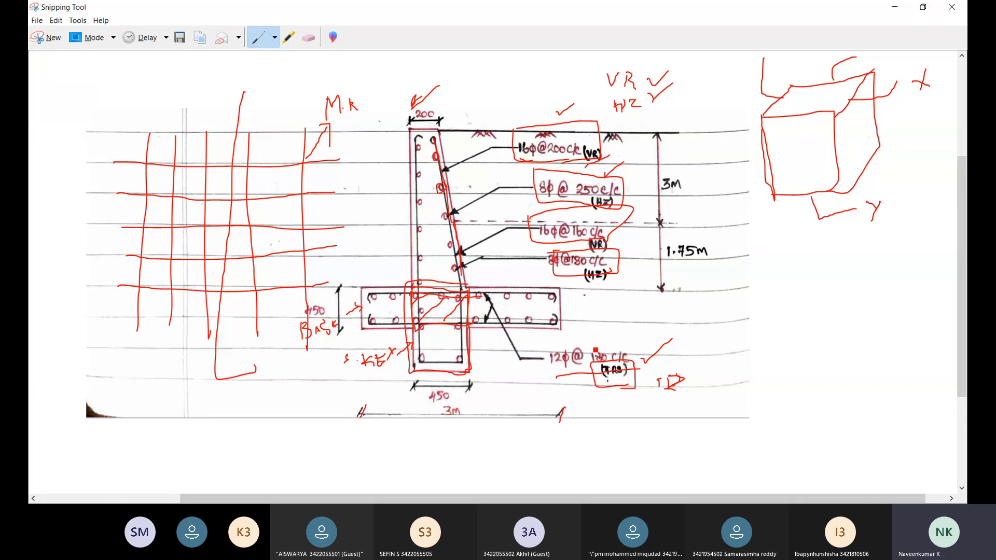
# - Tick the first two vertical bars of the grid, mark the spacing between them with an arrow and label it 200 mm
pyautogui.scroll(-1, 477, 267)
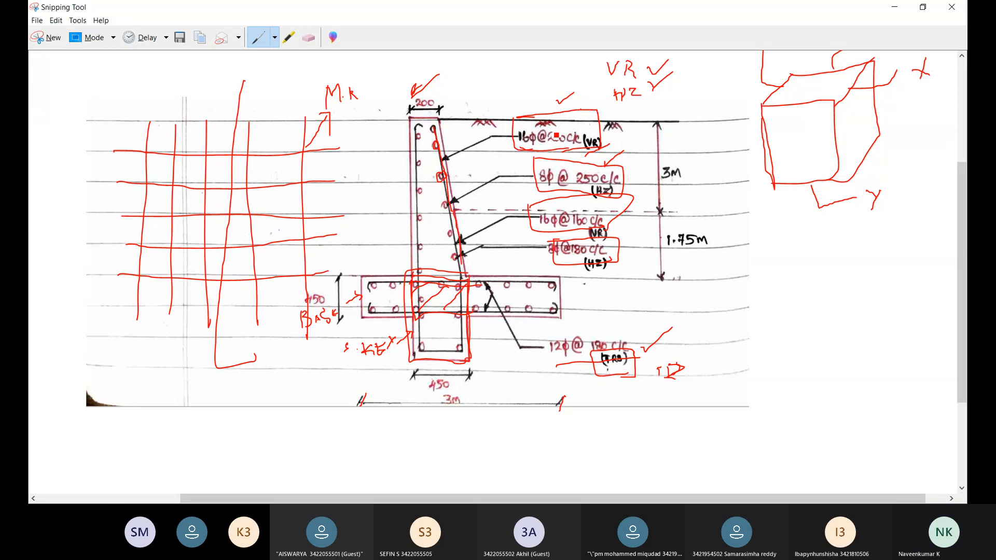
pyautogui.moveTo(148, 117)
pyautogui.mouseDown()
pyautogui.moveTo(177, 105)
pyautogui.moveTo(203, 108)
pyautogui.mouseUp()
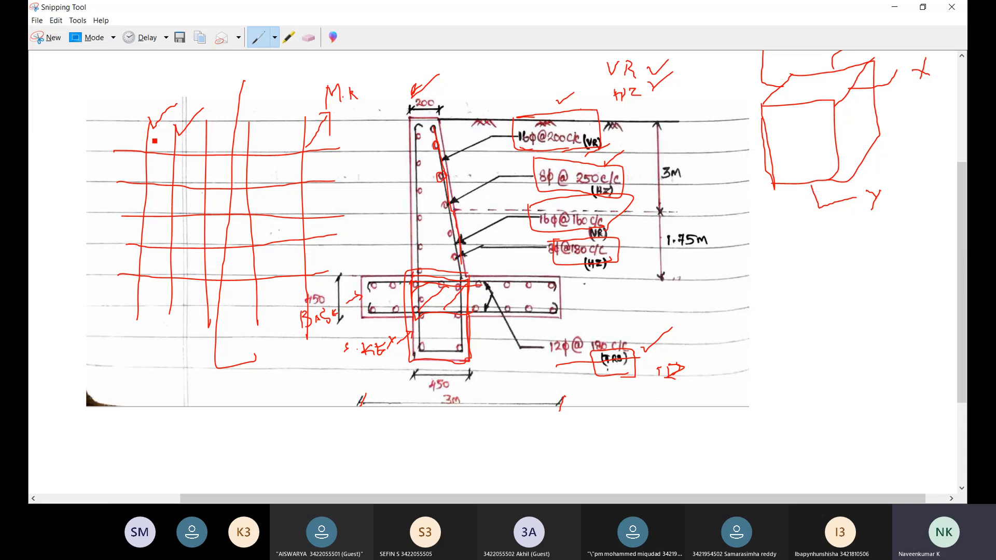
pyautogui.moveTo(148, 140)
pyautogui.mouseDown()
pyautogui.moveTo(171, 139)
pyautogui.moveTo(147, 140)
pyautogui.moveTo(154, 149)
pyautogui.mouseUp()
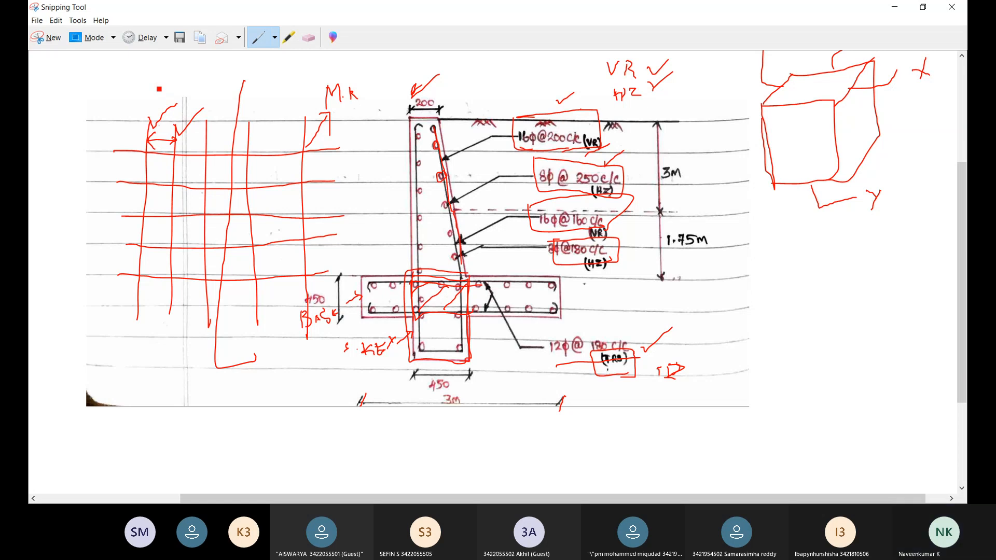
pyautogui.moveTo(150, 87); pyautogui.dragTo(205, 93)
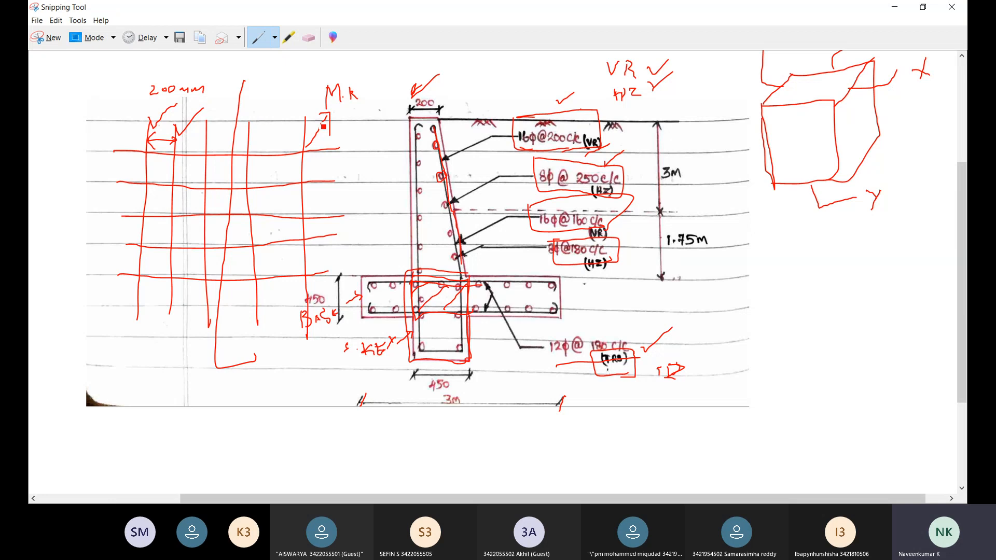
# - Circle the ends of the grid's top two horizontal bars, label the spacing between them 250 and write "8M" beside the upper bar
pyautogui.moveTo(465, 94); pyautogui.dragTo(505, 80)
pyautogui.moveTo(118, 154)
pyautogui.mouseDown()
pyautogui.moveTo(305, 157)
pyautogui.moveTo(341, 149)
pyautogui.moveTo(333, 154)
pyautogui.moveTo(346, 136)
pyautogui.moveTo(338, 138)
pyautogui.mouseUp()
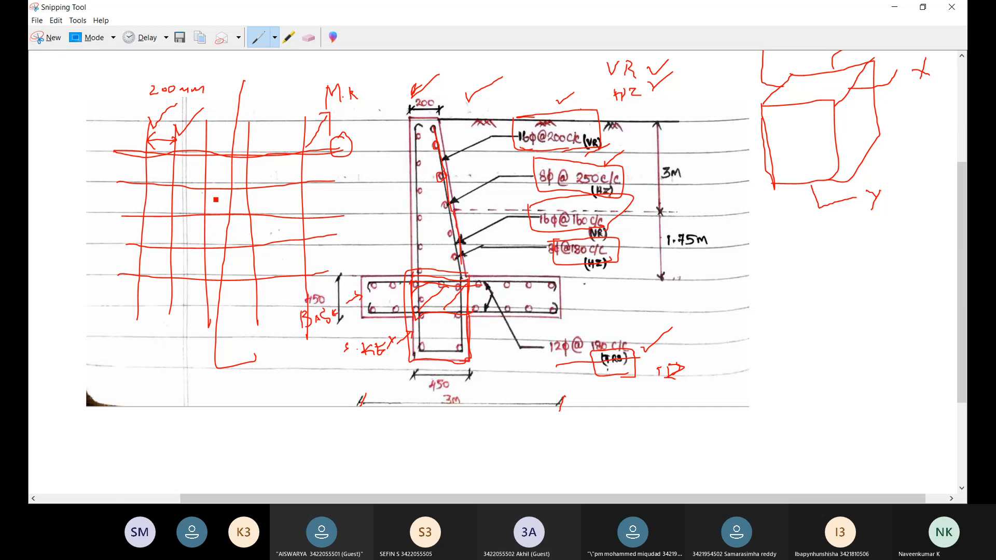
pyautogui.moveTo(335, 167); pyautogui.dragTo(341, 167)
pyautogui.moveTo(133, 150); pyautogui.dragTo(131, 192)
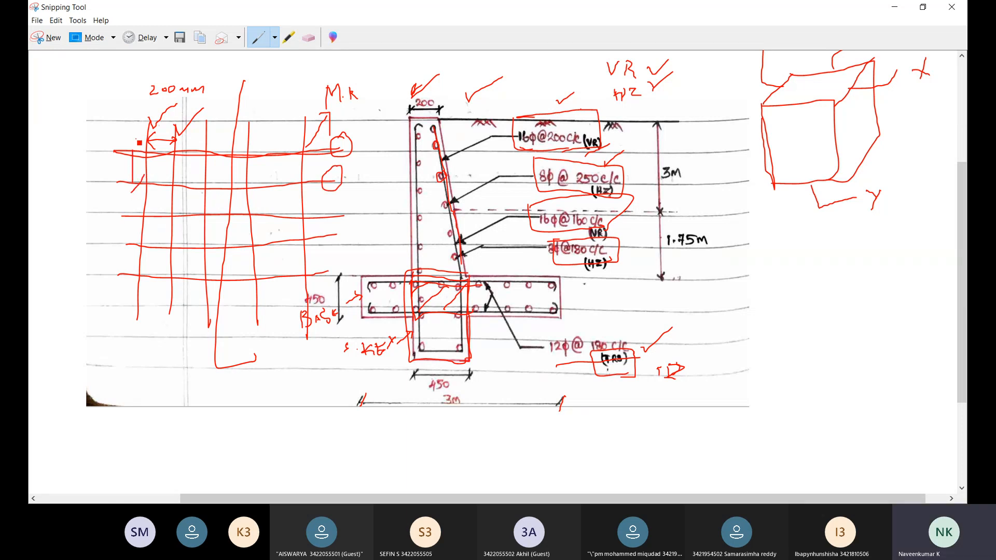
pyautogui.moveTo(136, 139)
pyautogui.mouseDown()
pyautogui.moveTo(129, 164)
pyautogui.moveTo(89, 172)
pyautogui.moveTo(118, 158)
pyautogui.mouseUp()
pyautogui.click(113, 159)
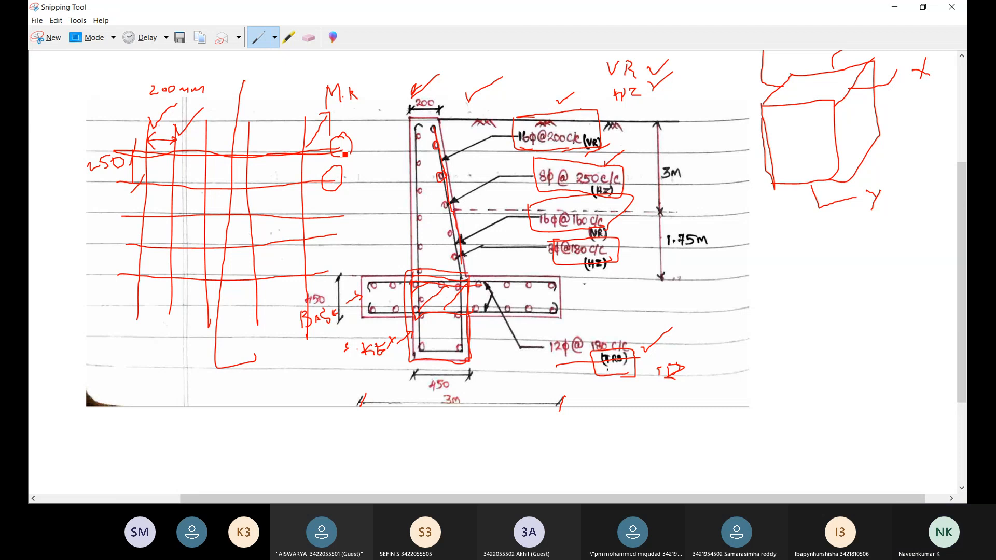
pyautogui.moveTo(344, 154); pyautogui.dragTo(374, 144)
pyautogui.moveTo(383, 154); pyautogui.dragTo(394, 155)
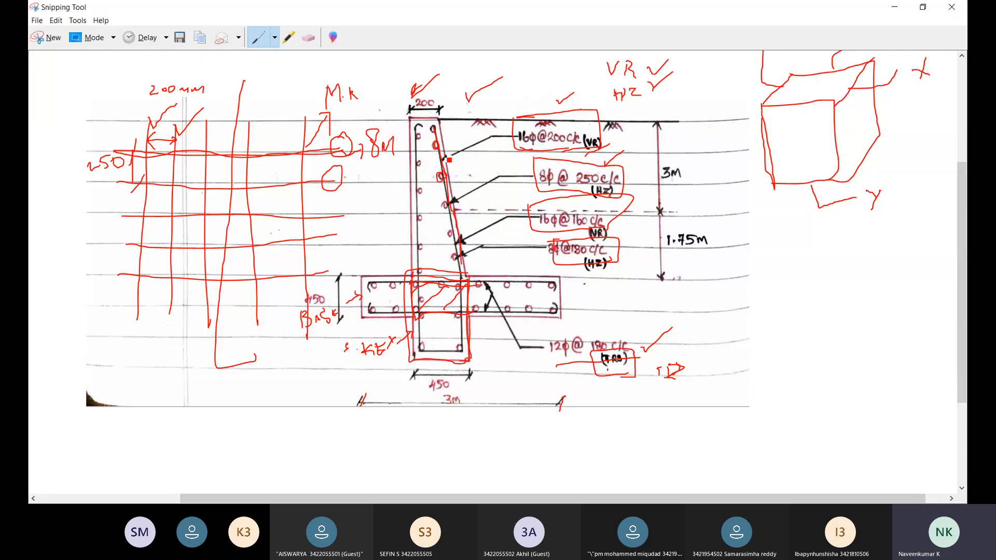
# - Tick the sloping wall face, base slab and shear key, and circle both ends of the base slab
pyautogui.moveTo(435, 143)
pyautogui.mouseDown()
pyautogui.moveTo(447, 162)
pyautogui.moveTo(465, 148)
pyautogui.mouseUp()
pyautogui.moveTo(368, 281)
pyautogui.mouseDown()
pyautogui.moveTo(390, 284)
pyautogui.moveTo(401, 265)
pyautogui.mouseUp()
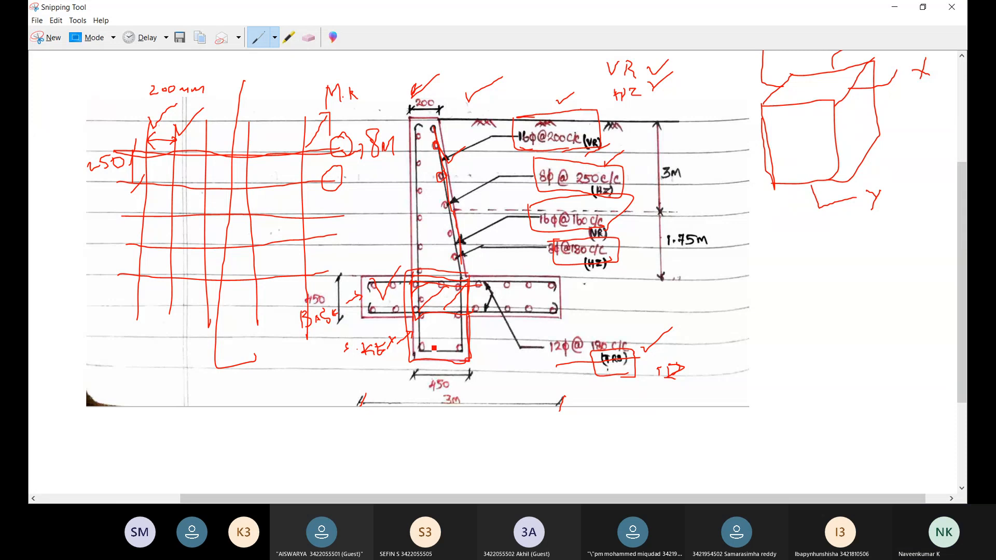
pyautogui.moveTo(433, 348); pyautogui.dragTo(493, 340)
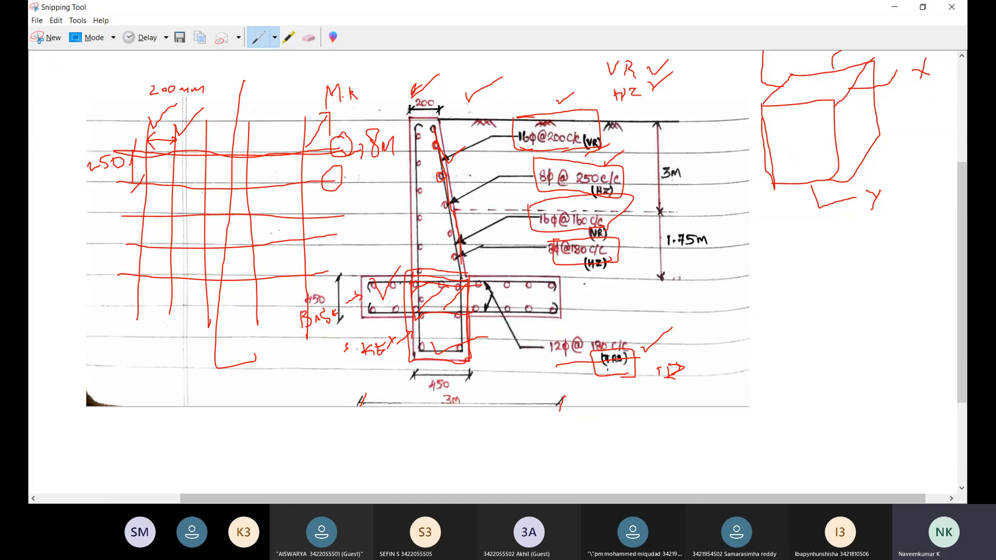
pyautogui.moveTo(396, 264)
pyautogui.mouseDown()
pyautogui.moveTo(350, 295)
pyautogui.moveTo(373, 330)
pyautogui.mouseUp()
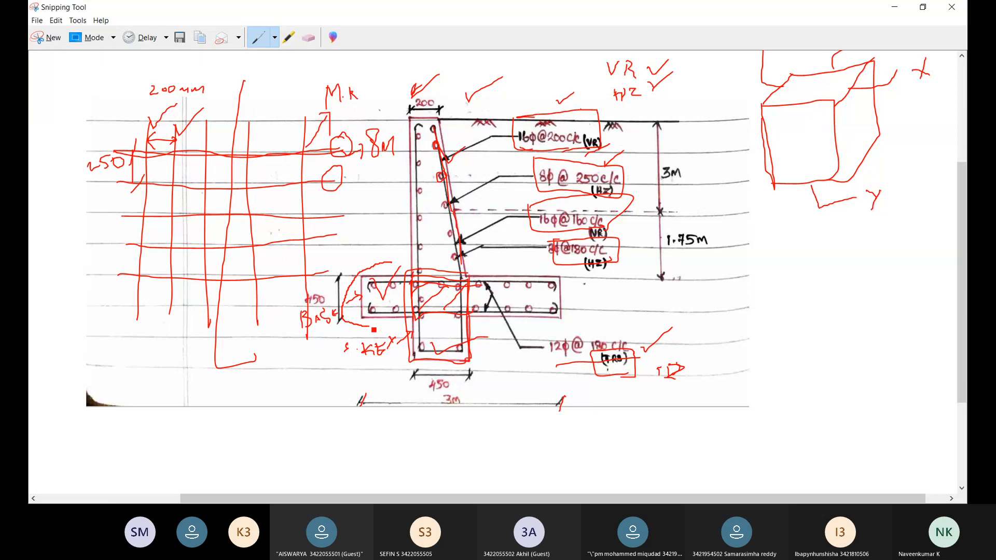
pyautogui.moveTo(374, 330); pyautogui.dragTo(398, 267)
pyautogui.moveTo(530, 267)
pyautogui.mouseDown()
pyautogui.moveTo(569, 293)
pyautogui.moveTo(531, 265)
pyautogui.moveTo(585, 283)
pyautogui.mouseUp()
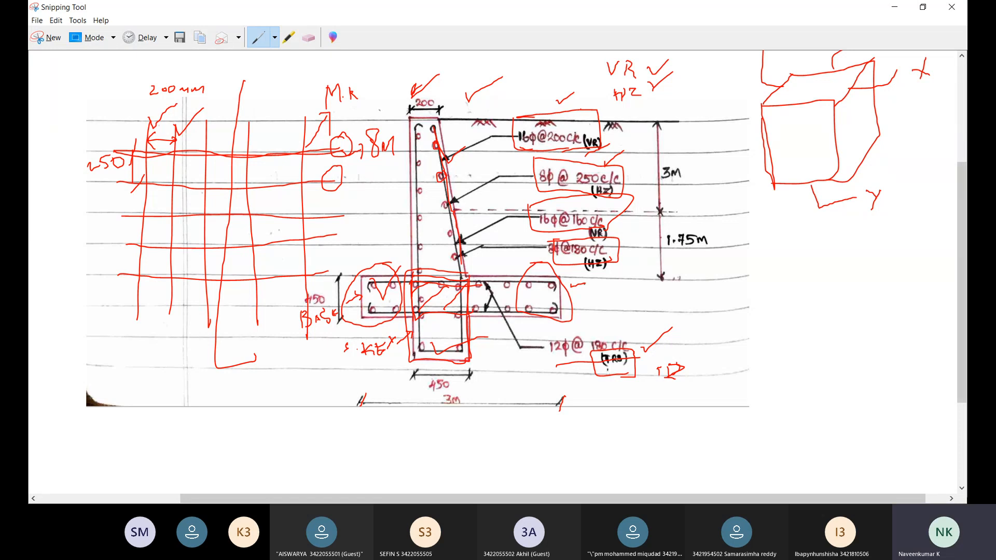
# - Switch to AutoCAD and turn off the grid display in the empty drawing
pyautogui.click(881, 480)
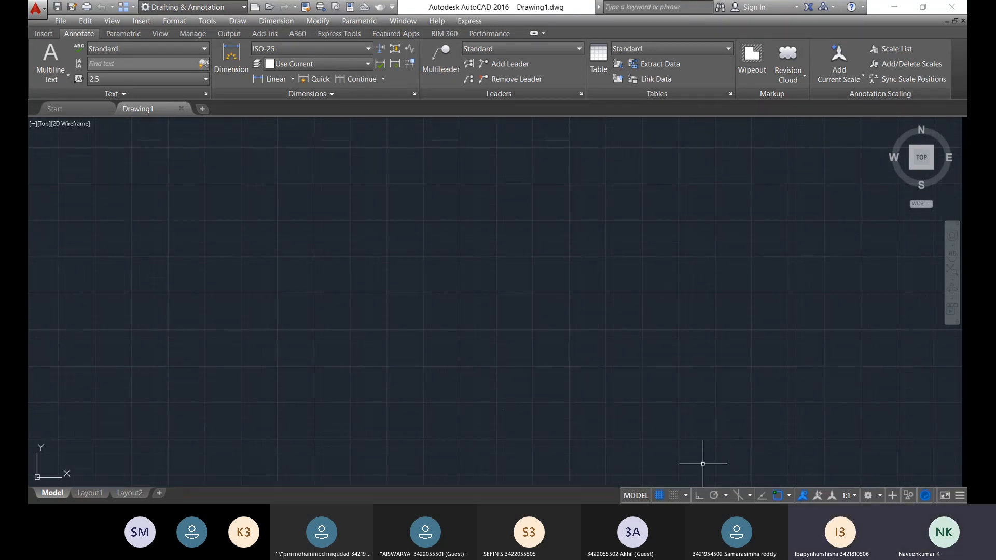
pyautogui.click(658, 495)
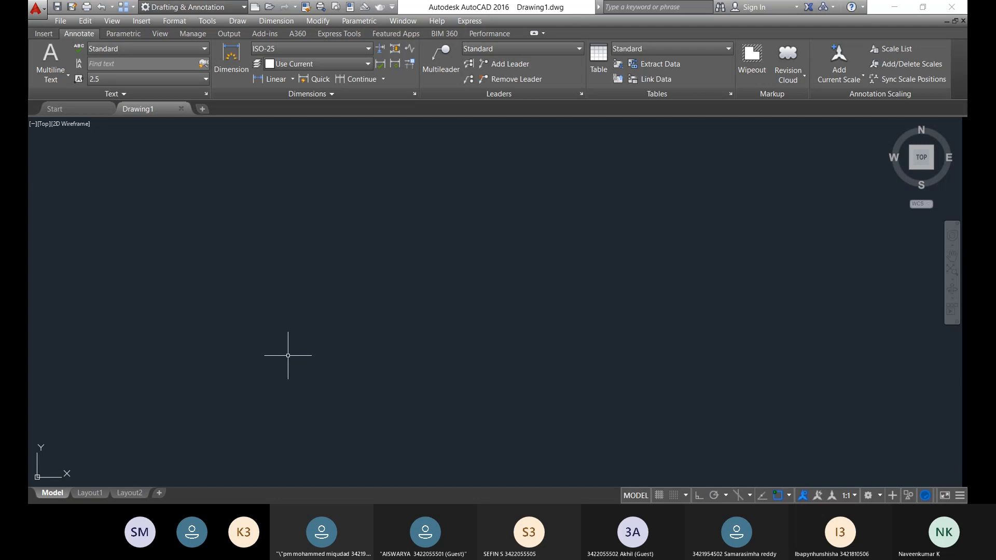
# - Start the LIMITS command and set the lower-left corner of the model space limits to 0,0
pyautogui.write('l')
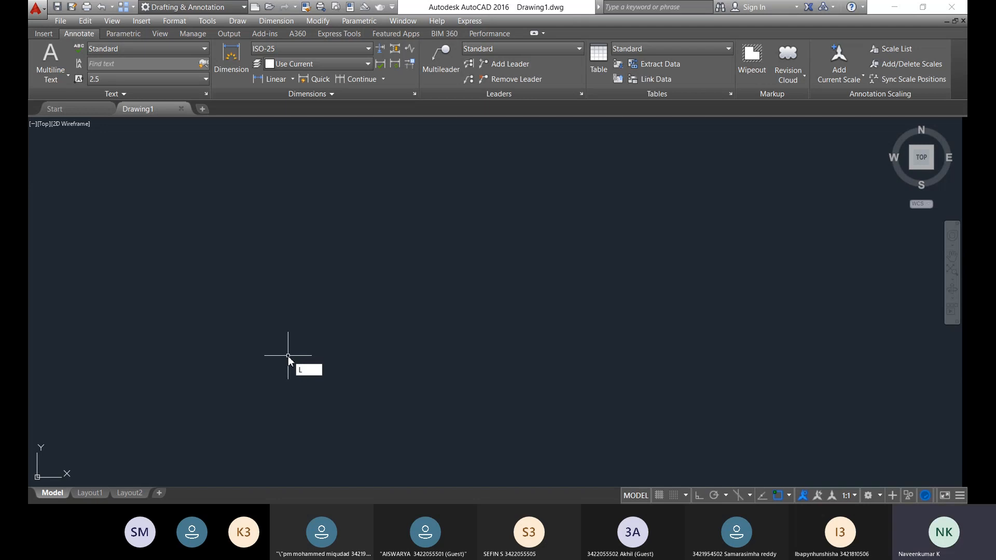
pyautogui.write('imit')
pyautogui.press('Return')
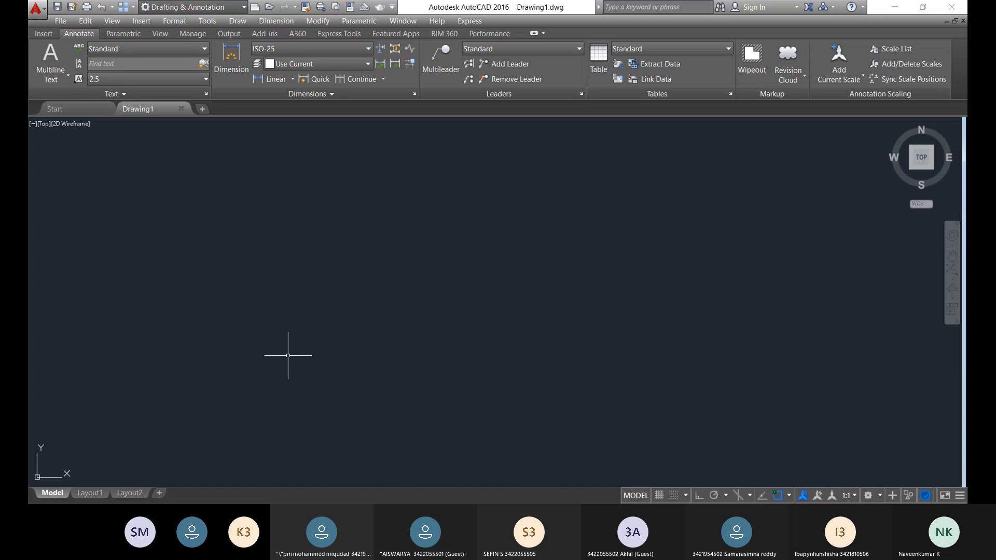
pyautogui.press('Return')
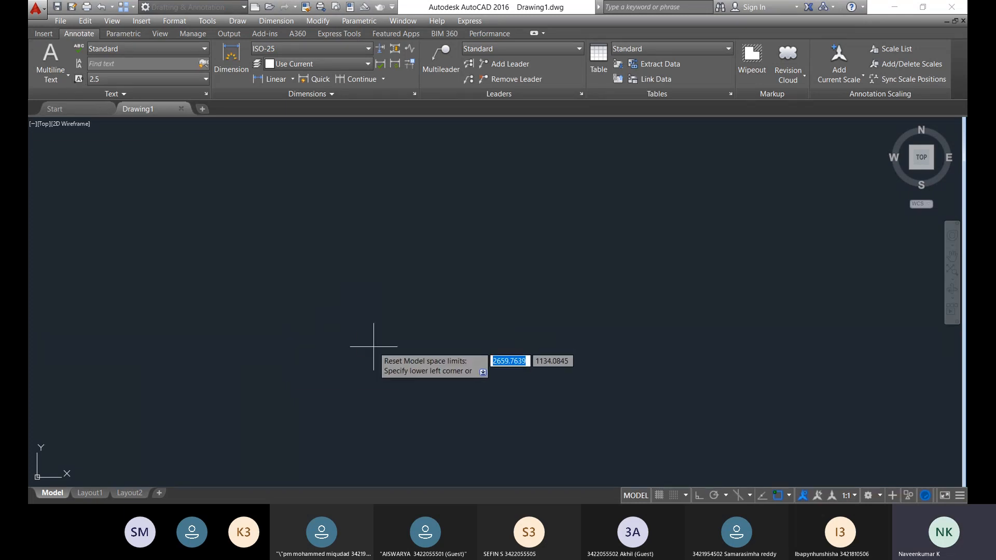
pyautogui.write('0')
pyautogui.press('Tab')
pyautogui.press('BackSpace')
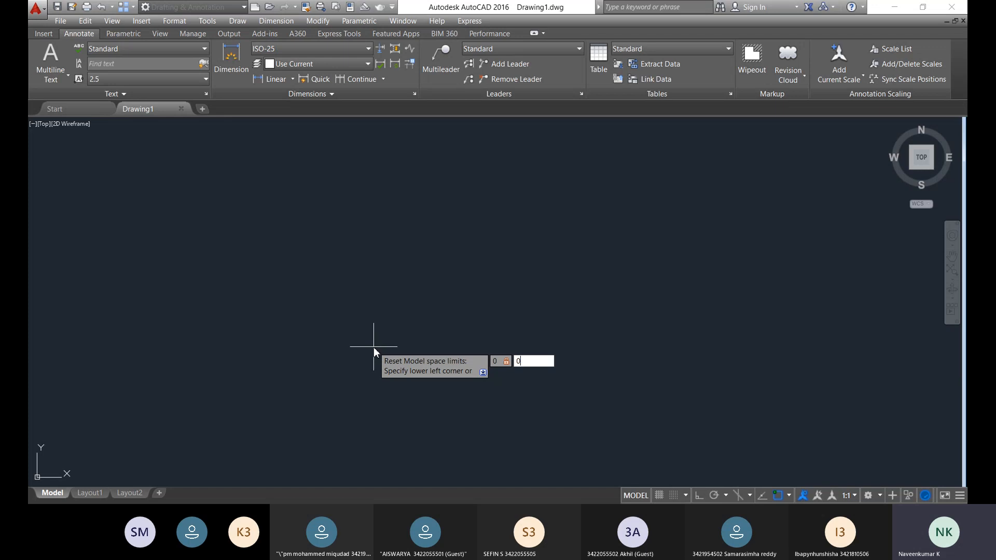
pyautogui.press('Return')
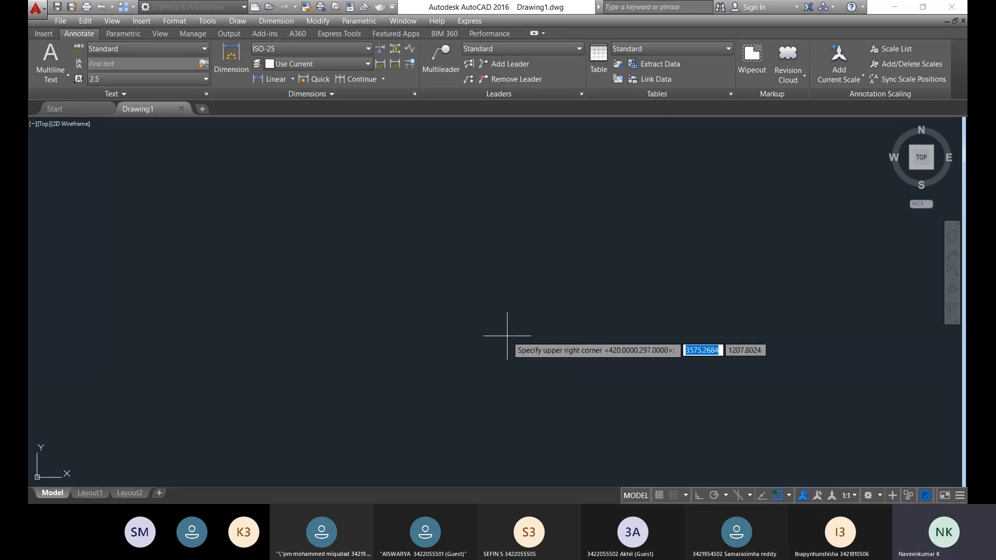
# - Set the upper-right corner of the model space limits to 100000 in X and 1000000 in Y
pyautogui.write('10')
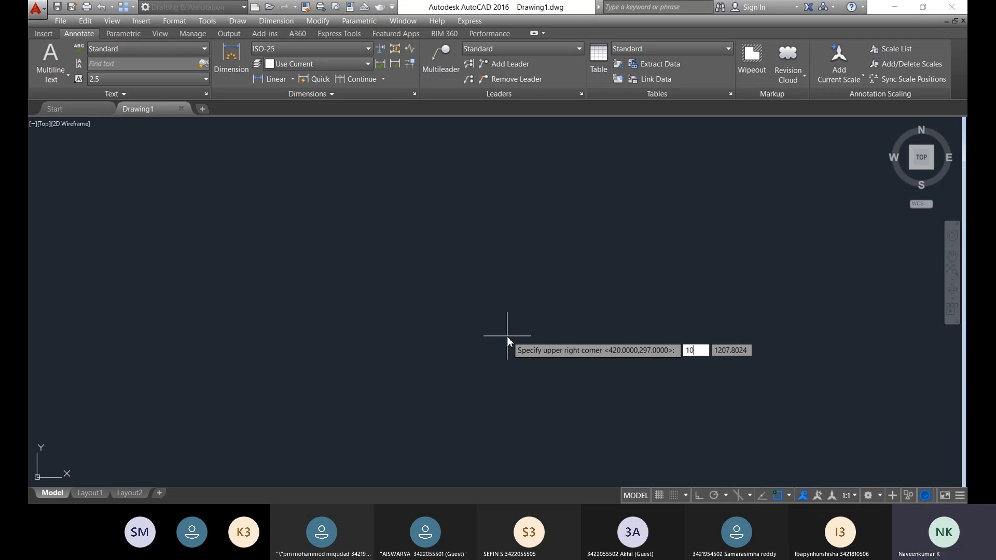
pyautogui.write('00')
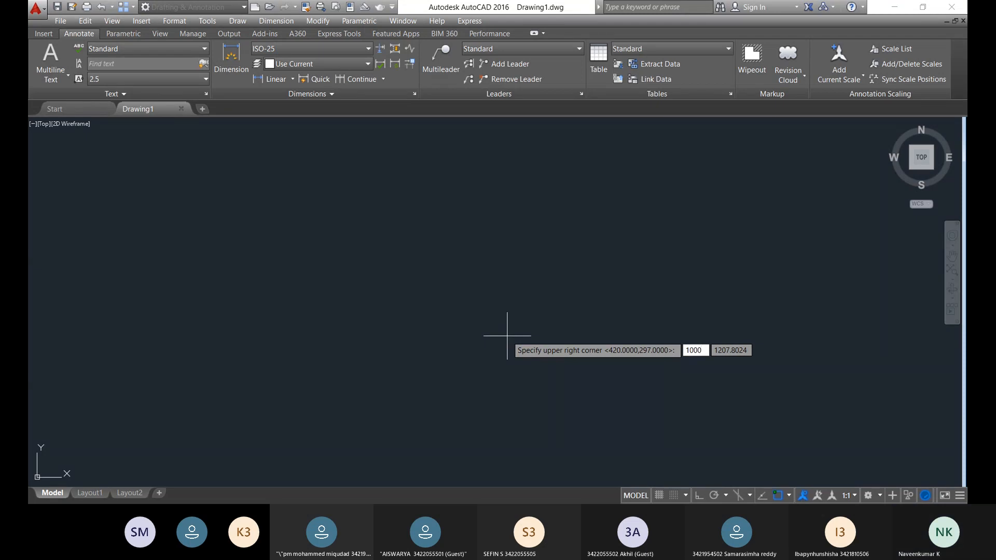
pyautogui.write('0')
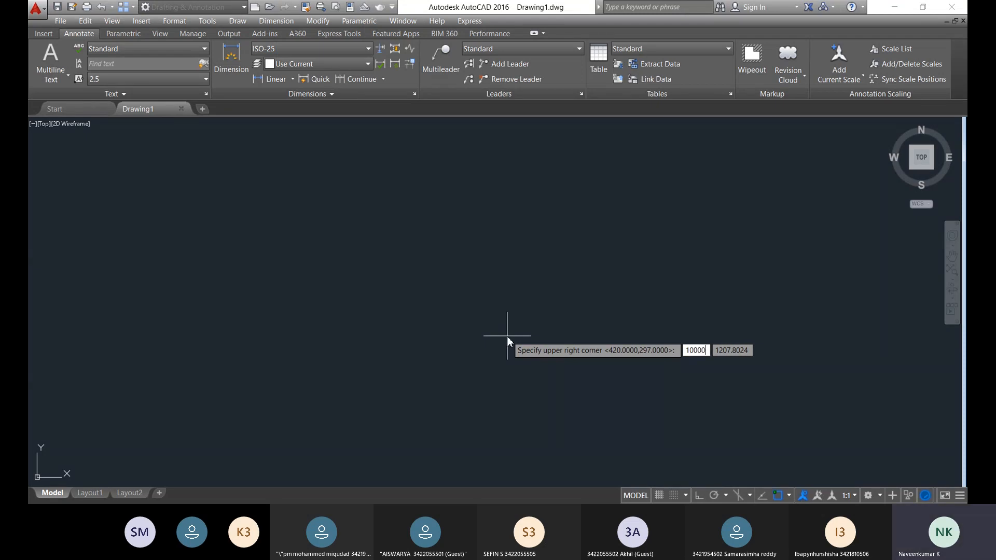
pyautogui.press('BackSpace')
pyautogui.press('BackSpace')
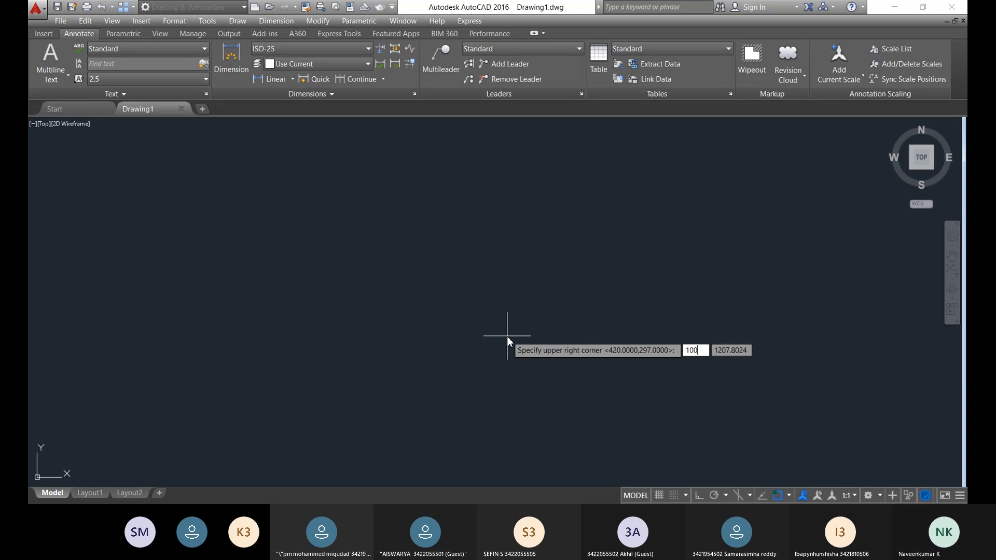
pyautogui.write('0')
pyautogui.press('Tab')
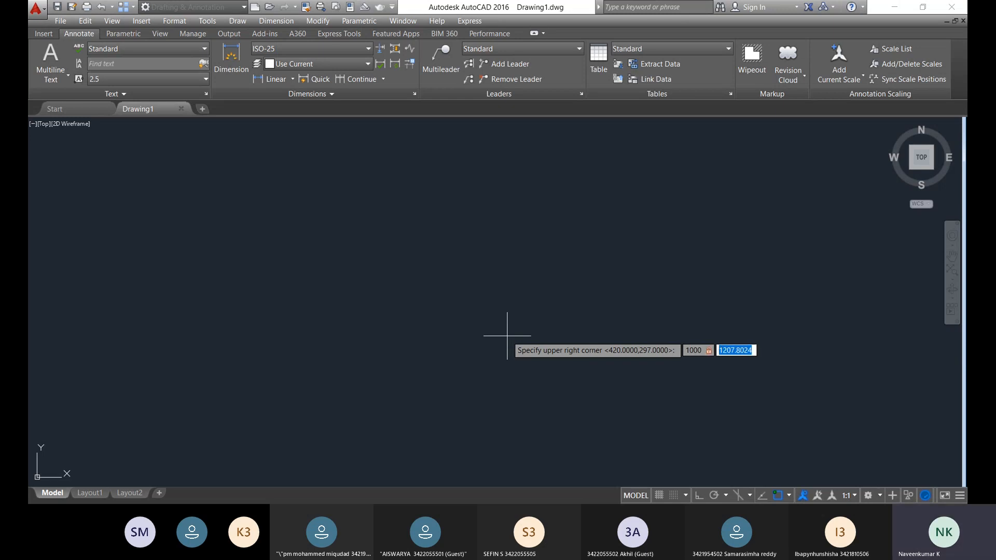
pyautogui.write('100')
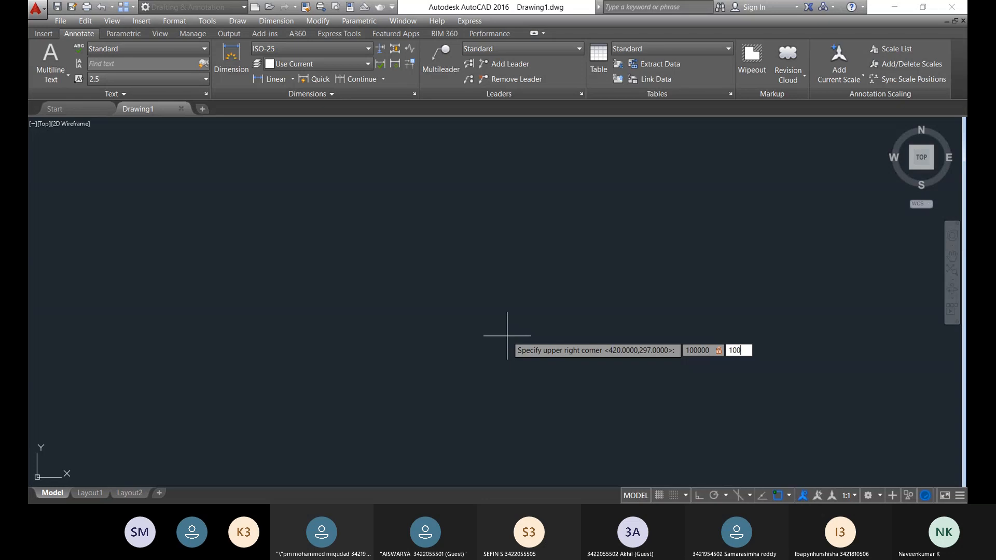
pyautogui.write('0000')
pyautogui.press('Return')
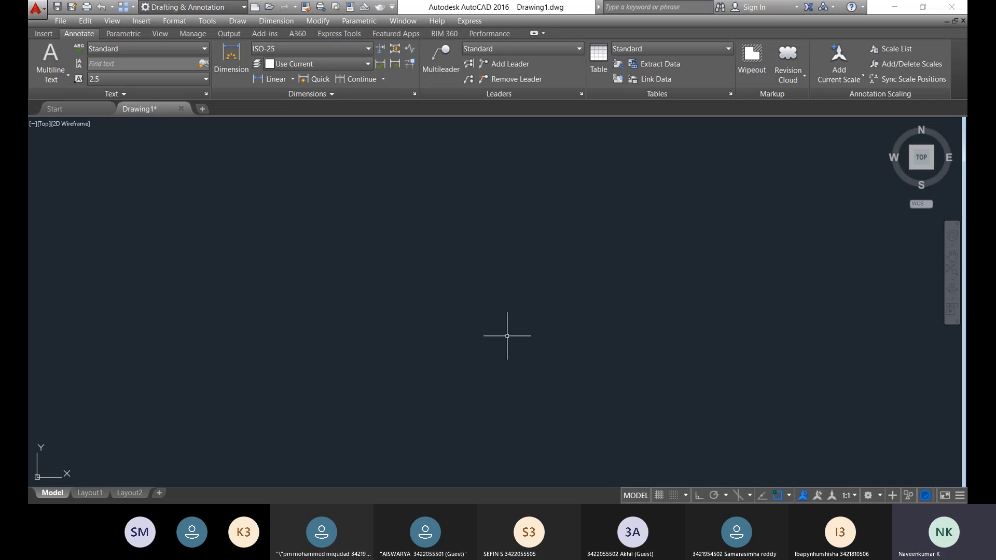
# - Configure the drawing units to a length precision of 0 and a millimetre insertion scale, with East as the base angle
pyautogui.write('UNI')
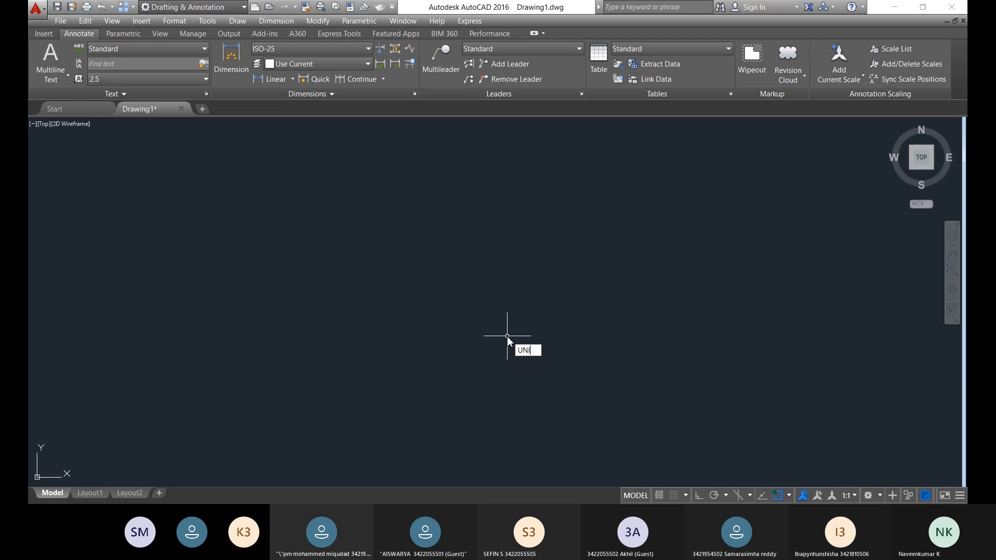
pyautogui.write('TS')
pyautogui.press('Return')
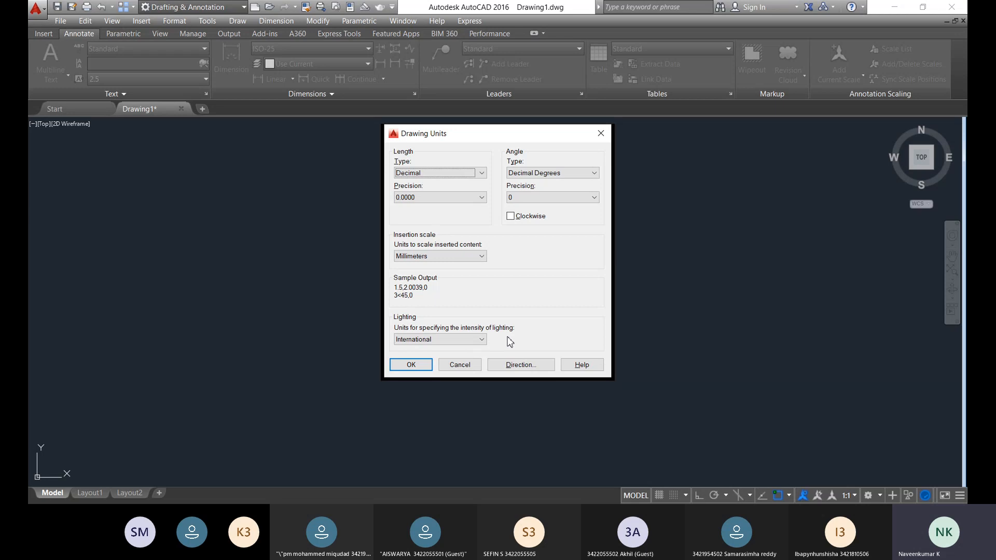
pyautogui.click(463, 198)
pyautogui.click(441, 207)
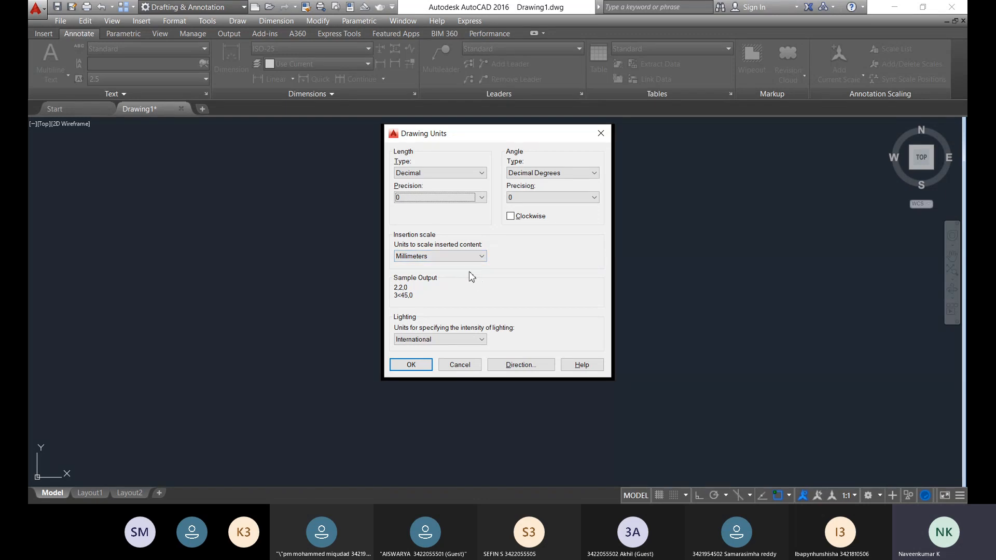
pyautogui.click(475, 259)
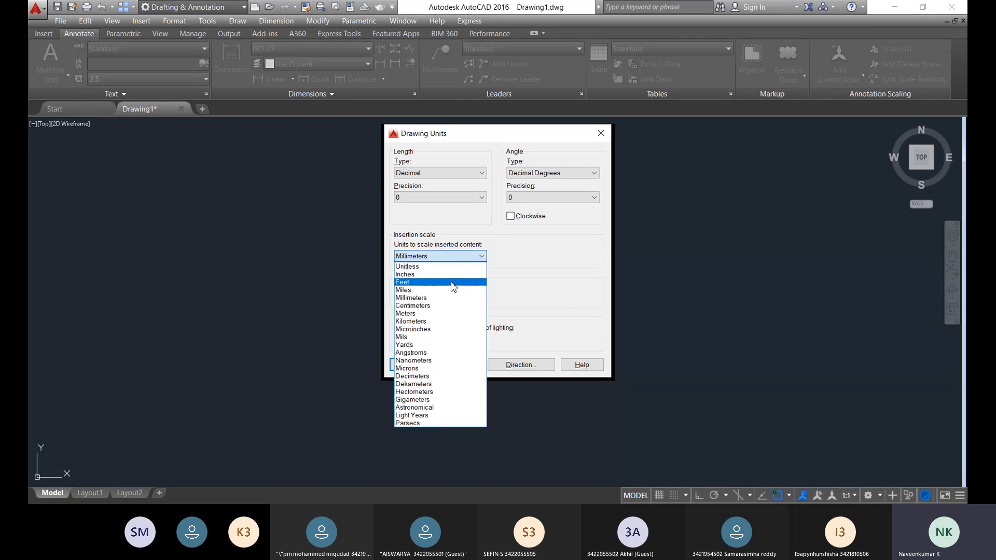
pyautogui.click(438, 297)
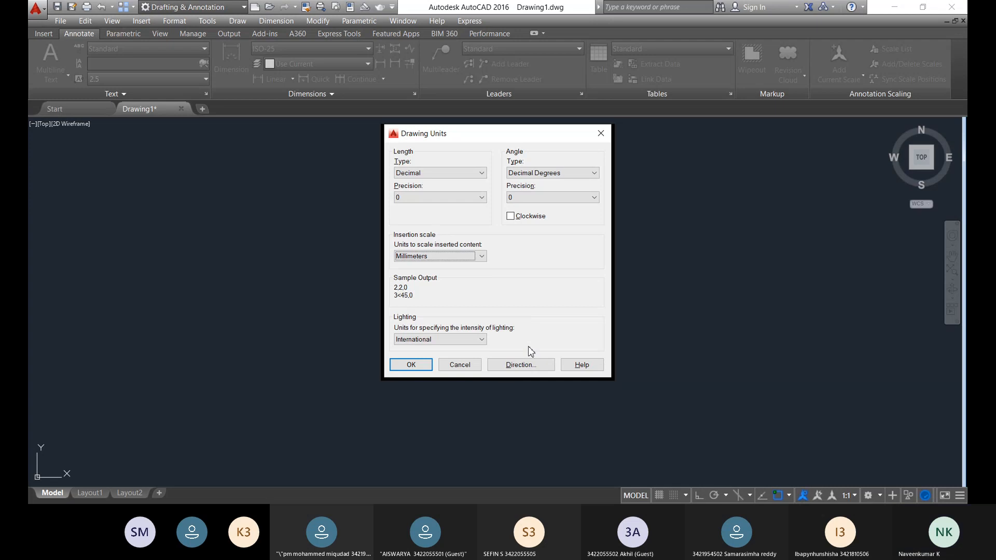
pyautogui.click(525, 364)
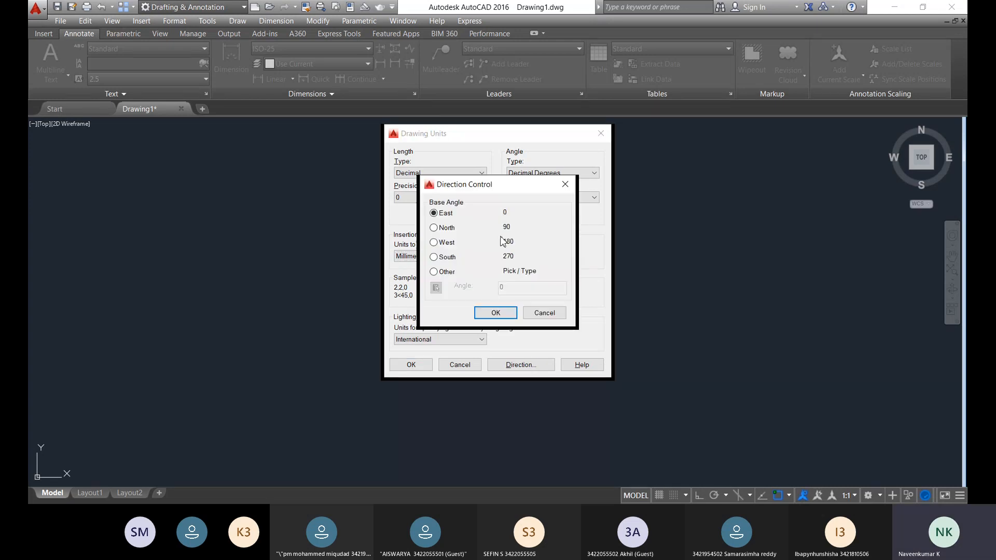
pyautogui.click(495, 313)
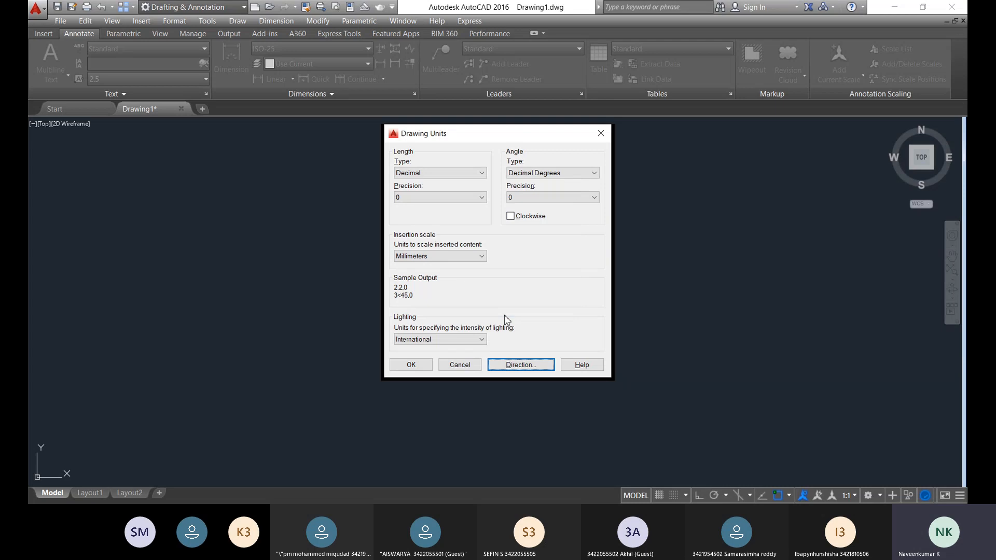
pyautogui.click(411, 364)
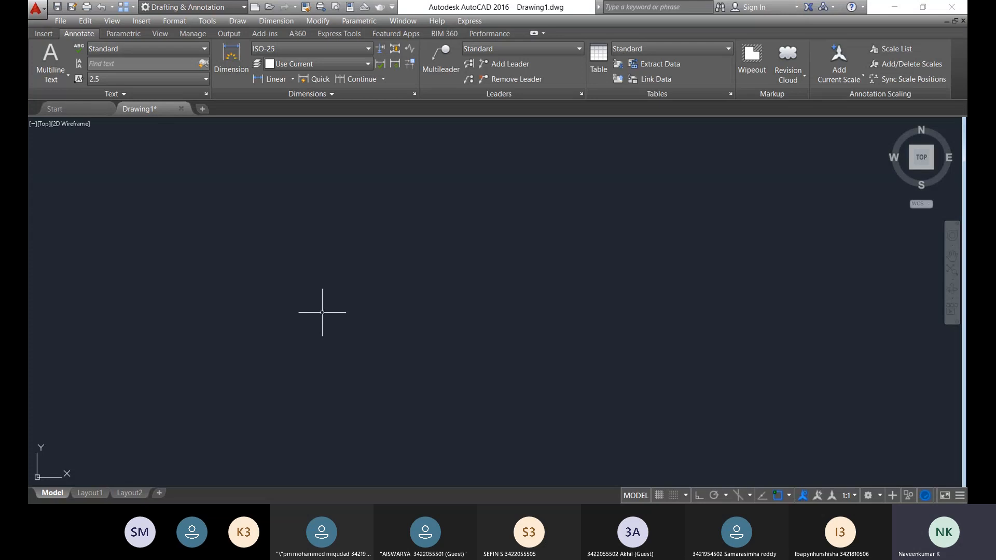
# - Draw a 5000 mm horizontal line in the empty drawing with Ortho mode turned on
pyautogui.write('l')
pyautogui.press('Return')
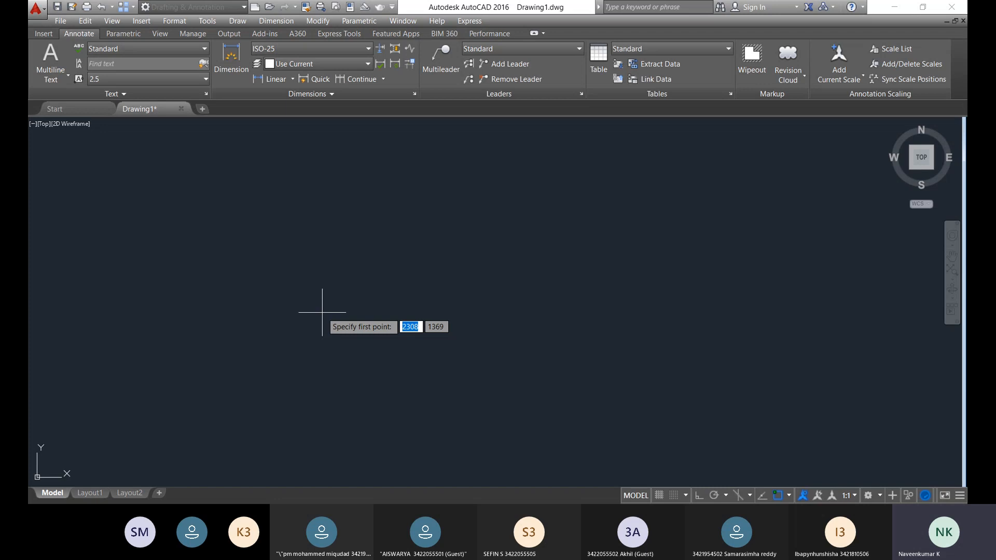
pyautogui.click(267, 313)
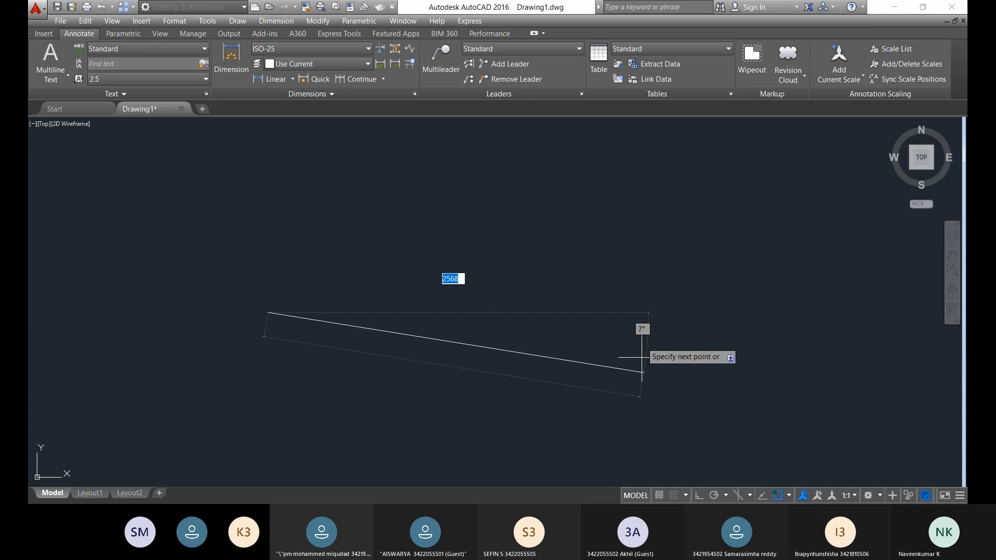
pyautogui.click(699, 497)
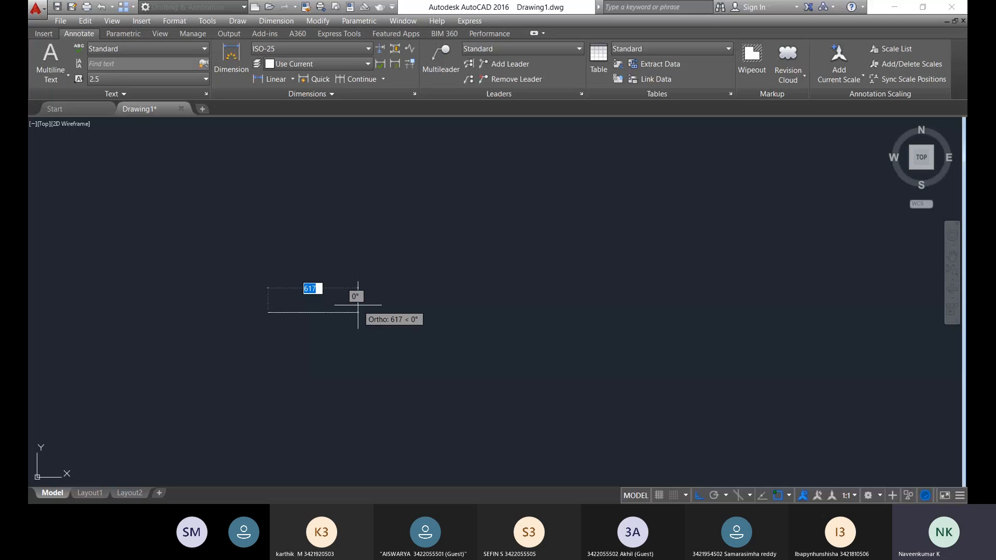
pyautogui.write('500')
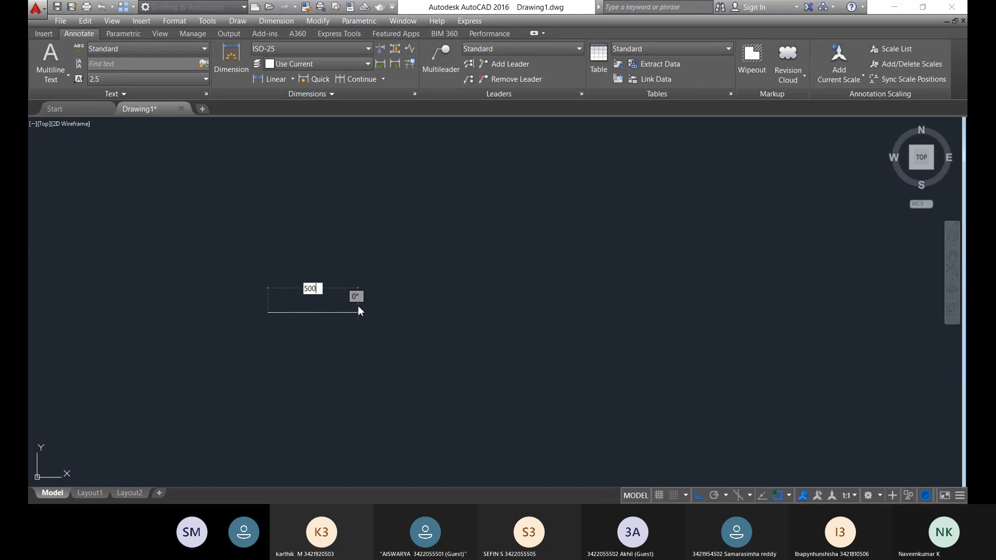
pyautogui.write('0')
pyautogui.press('Return')
pyautogui.scroll(-3, 427, 314)
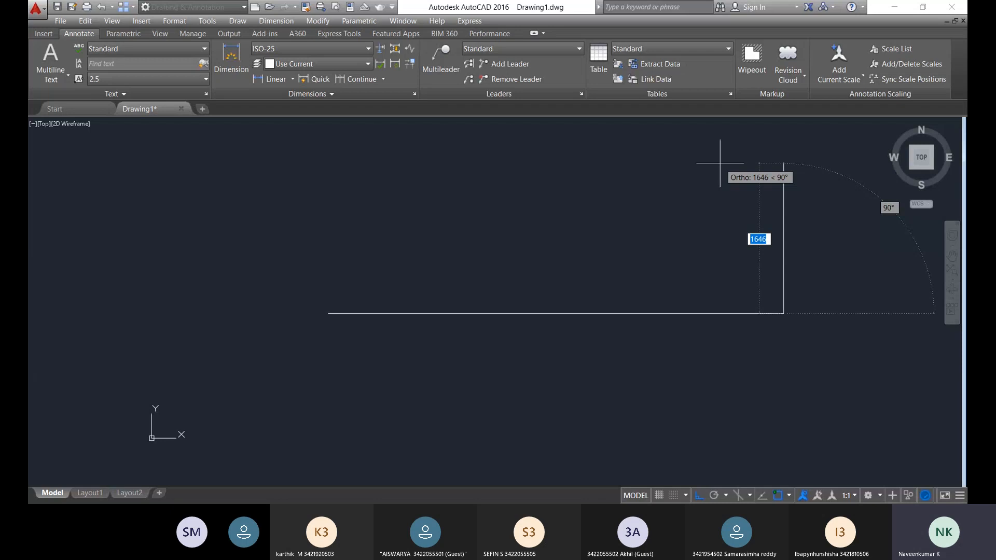
pyautogui.press('Escape')
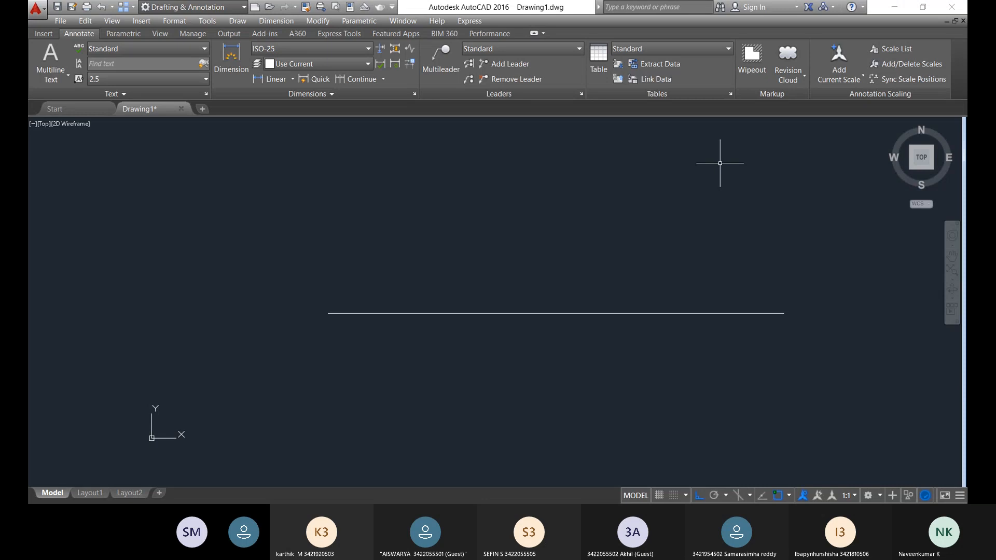
# - Dimension the horizontal line's length between its two endpoints, placing the dimension above the line
pyautogui.scroll(-4, 359, 289)
pyautogui.click(231, 57)
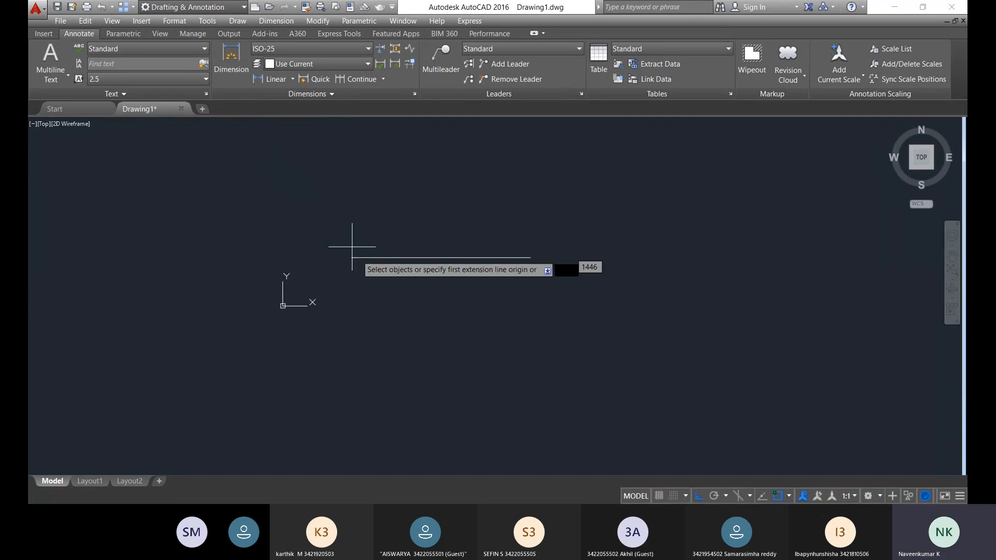
pyautogui.click(352, 257)
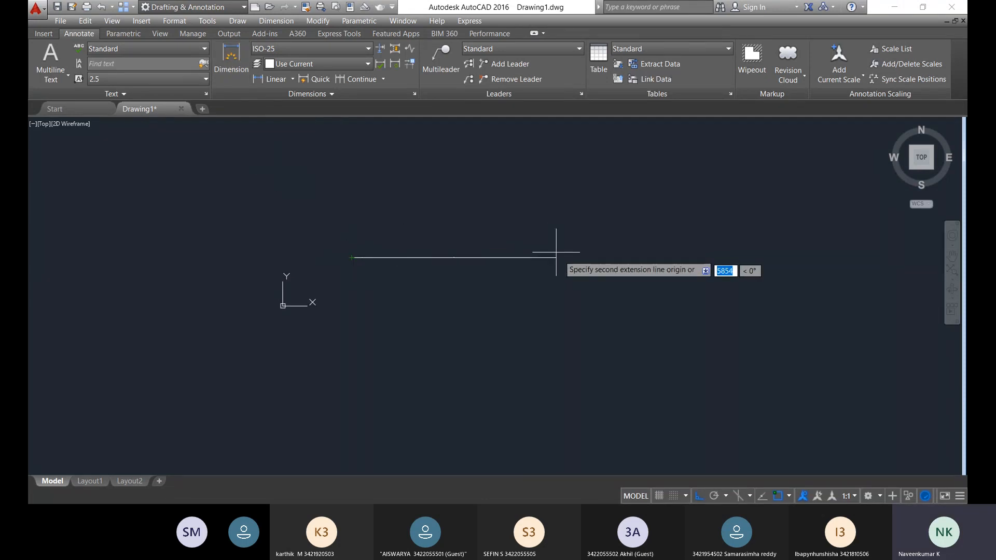
pyautogui.click(530, 258)
pyautogui.click(519, 204)
# - Examine the size and legibility of the dimension text above the line
pyautogui.scroll(10, 450, 198)
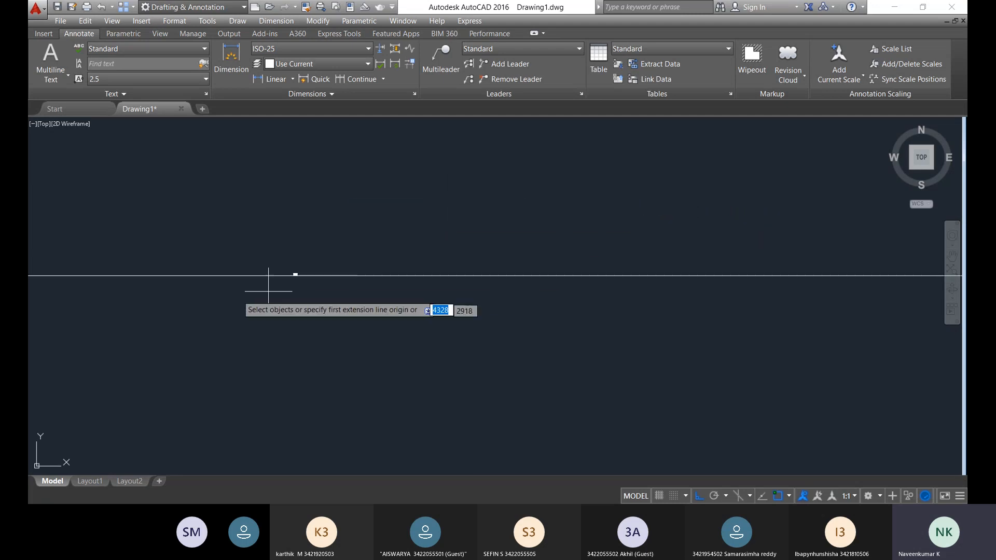
pyautogui.scroll(5, 275, 262)
pyautogui.scroll(4, 446, 322)
pyautogui.scroll(-6, 481, 338)
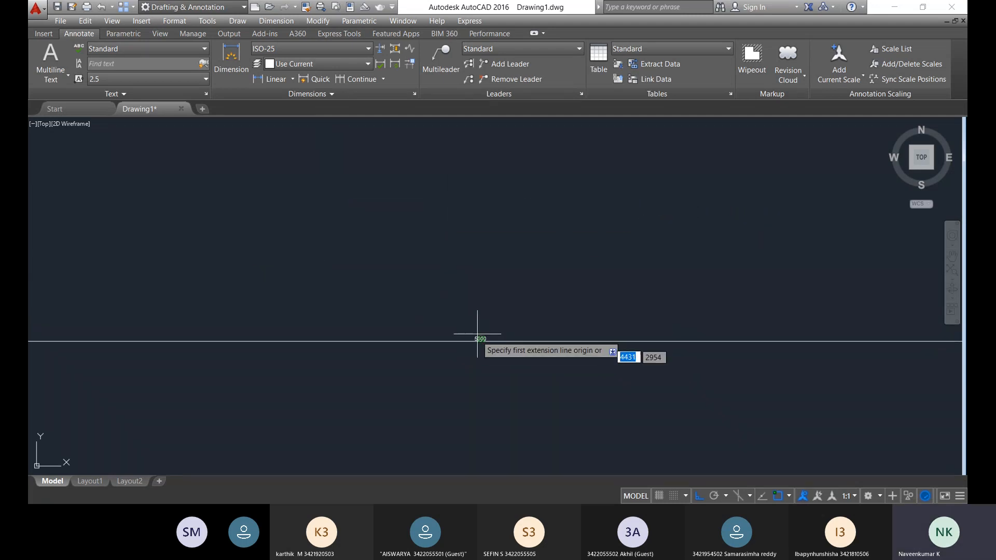
pyautogui.scroll(3, 476, 342)
pyautogui.scroll(5, 493, 334)
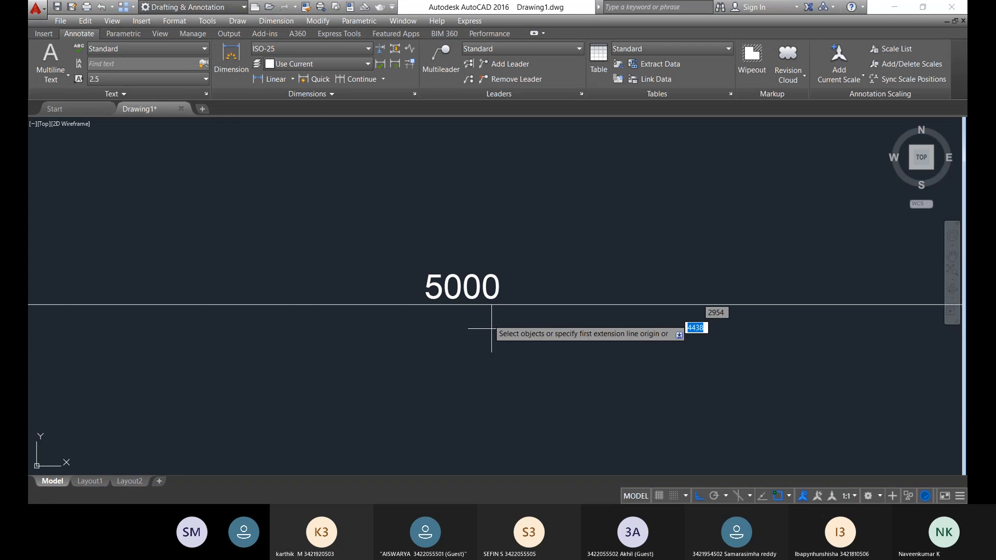
pyautogui.scroll(-4, 477, 311)
pyautogui.scroll(5, 511, 239)
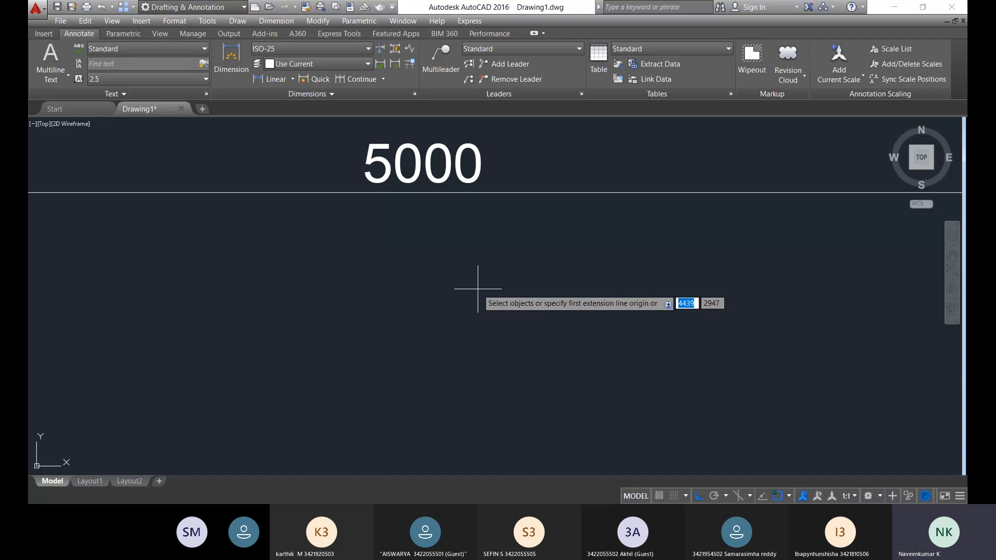
pyautogui.write('z')
pyautogui.press('BackSpace')
pyautogui.write('a')
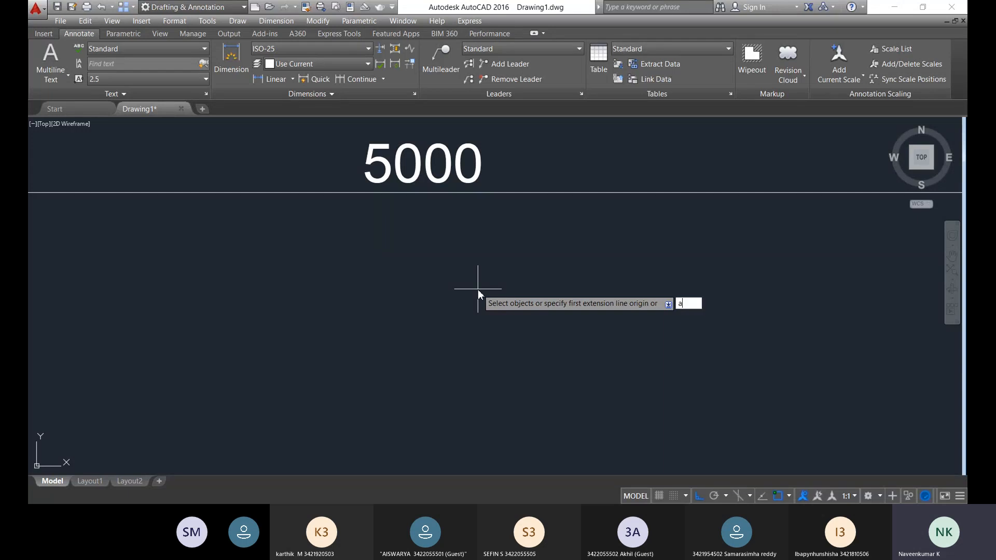
pyautogui.press('Return')
pyautogui.scroll(-5, 478, 289)
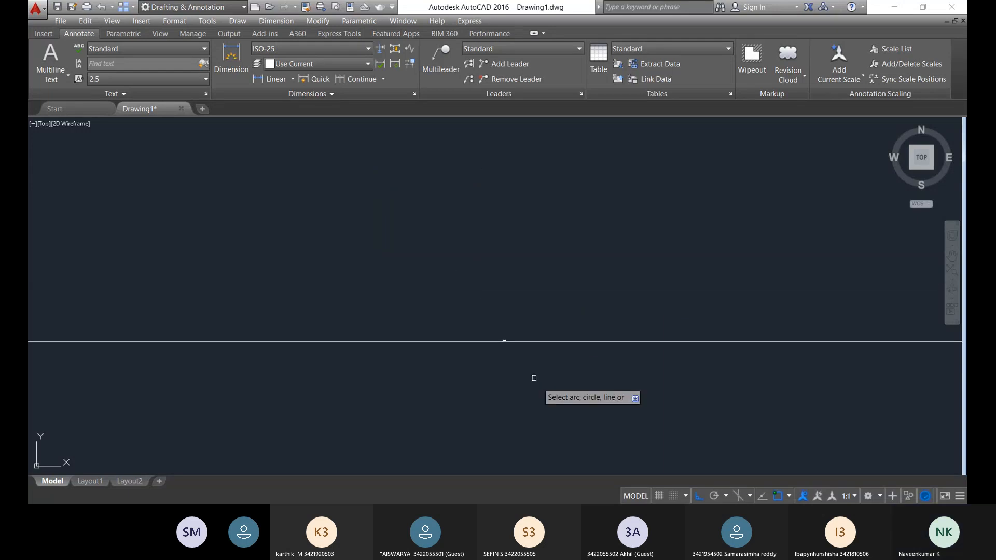
pyautogui.moveTo(540, 358); pyautogui.dragTo(534, 280, button='middle')
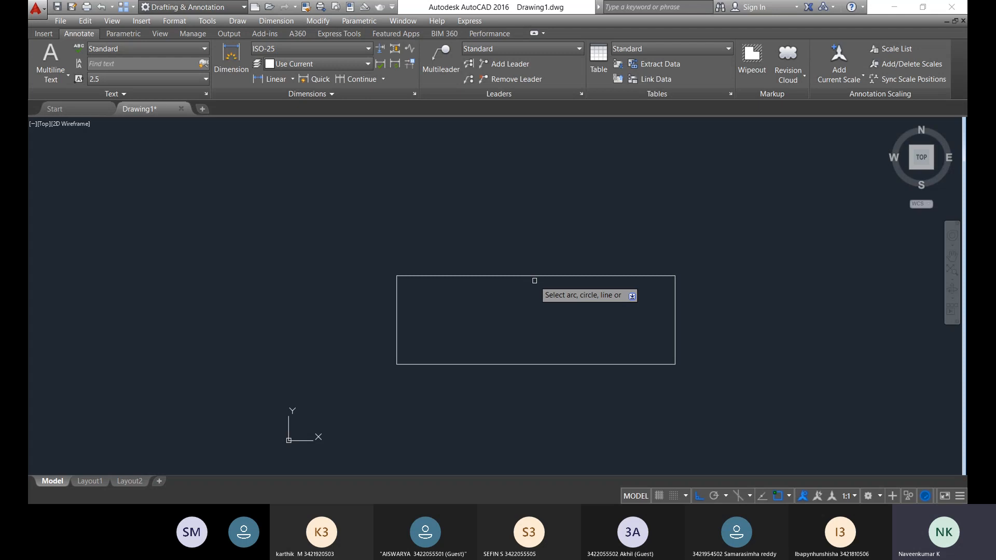
pyautogui.scroll(5, 572, 393)
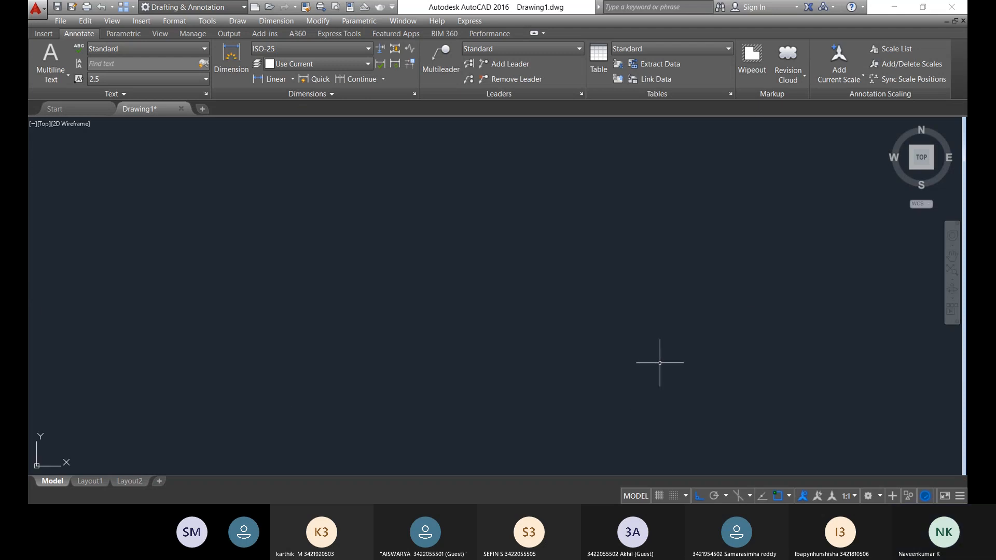
# - Delete the dimension and the horizontal line so the drawing is empty
pyautogui.scroll(-3, 659, 363)
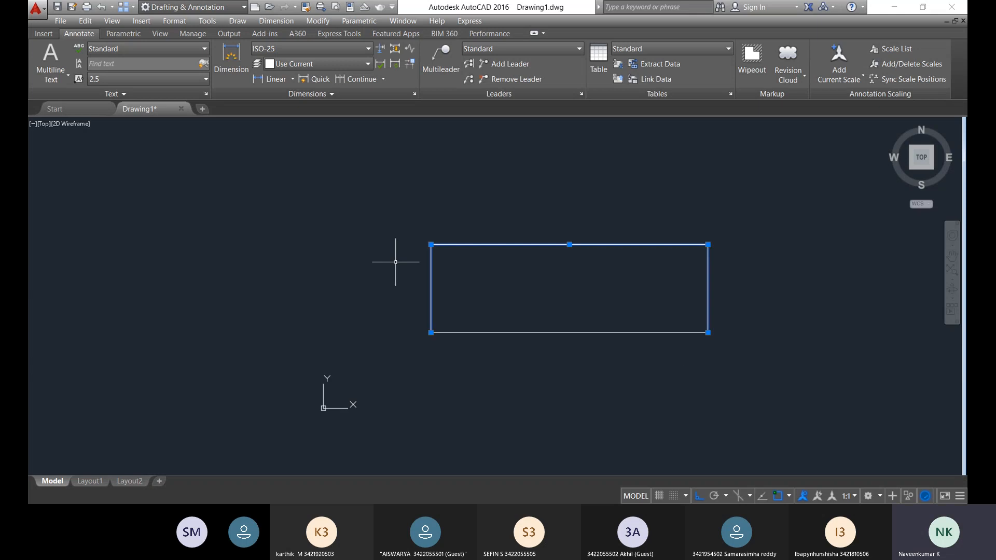
pyautogui.press('Delete')
pyautogui.moveTo(417, 278)
pyautogui.mouseDown()
pyautogui.moveTo(444, 282)
pyautogui.moveTo(438, 296)
pyautogui.mouseUp()
pyautogui.press('Delete')
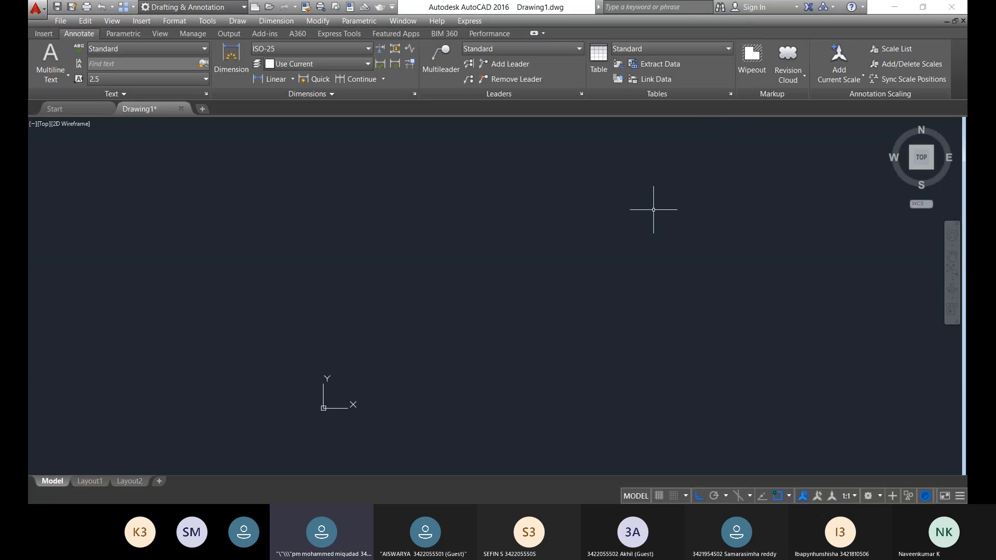
# - Draw a 3000 mm horizontal line as the bottom edge of the retaining wall's base slab
pyautogui.moveTo(448, 361); pyautogui.dragTo(250, 349, button='middle')
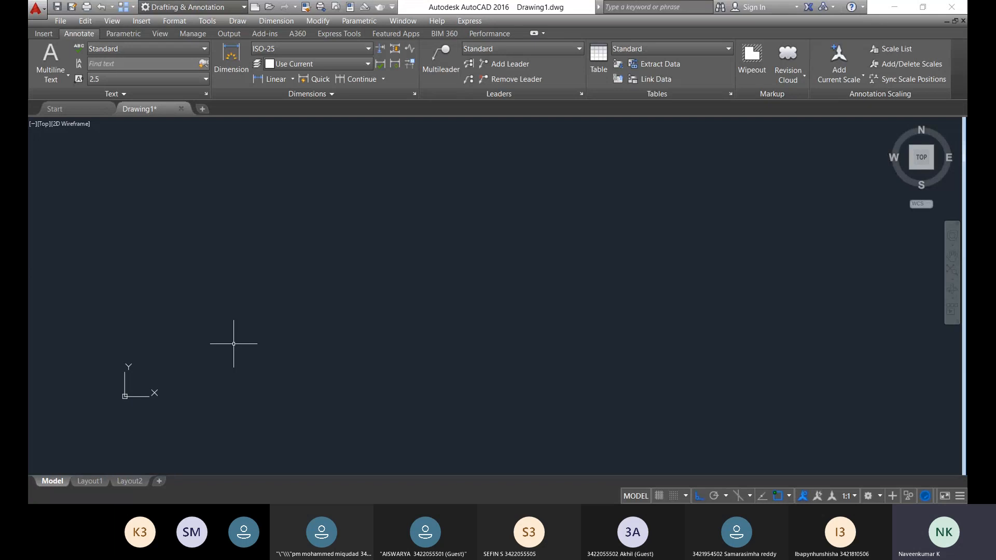
pyautogui.moveTo(324, 290); pyautogui.dragTo(276, 285, button='middle')
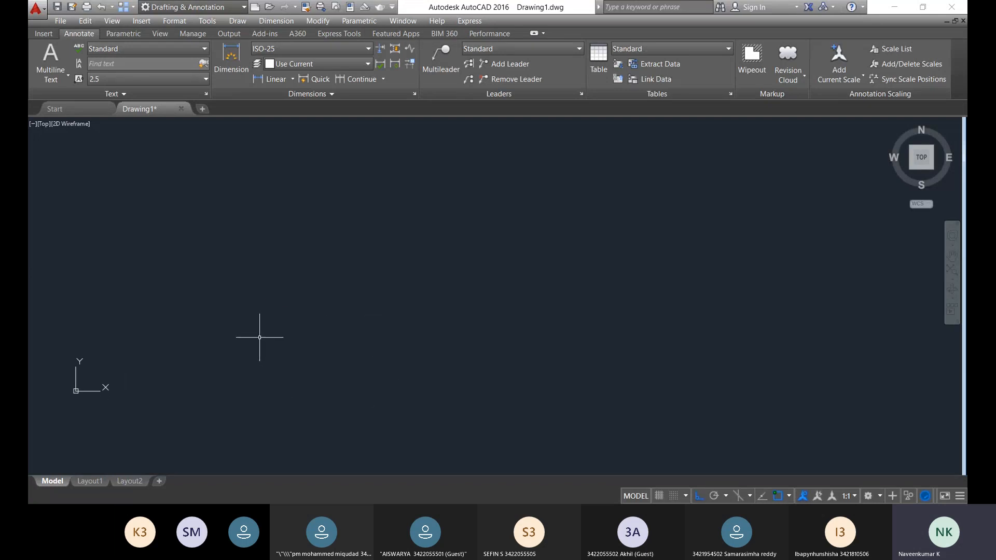
pyautogui.moveTo(268, 323); pyautogui.dragTo(255, 267, button='middle')
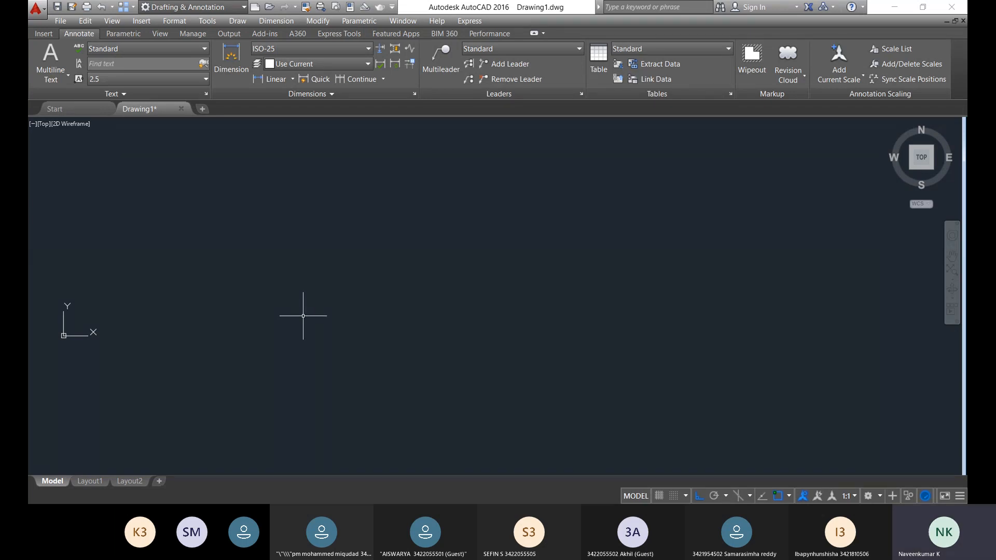
pyautogui.write('l')
pyautogui.press('Return')
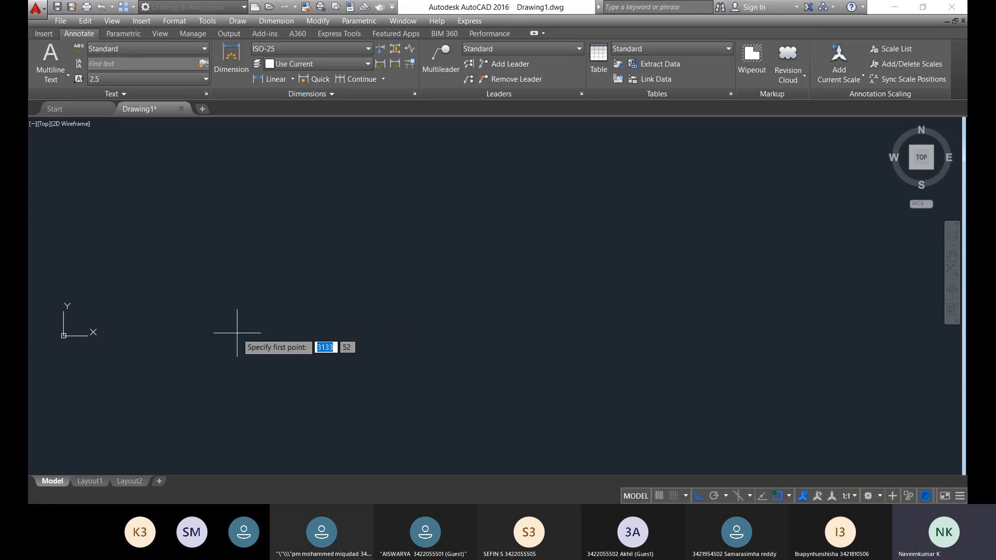
pyautogui.click(237, 333)
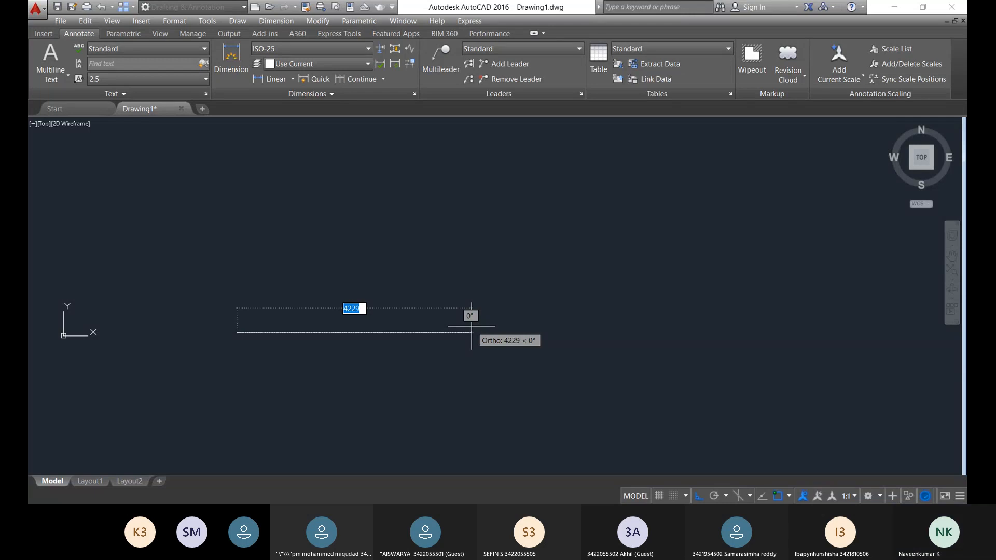
pyautogui.write('3000')
pyautogui.press('Return')
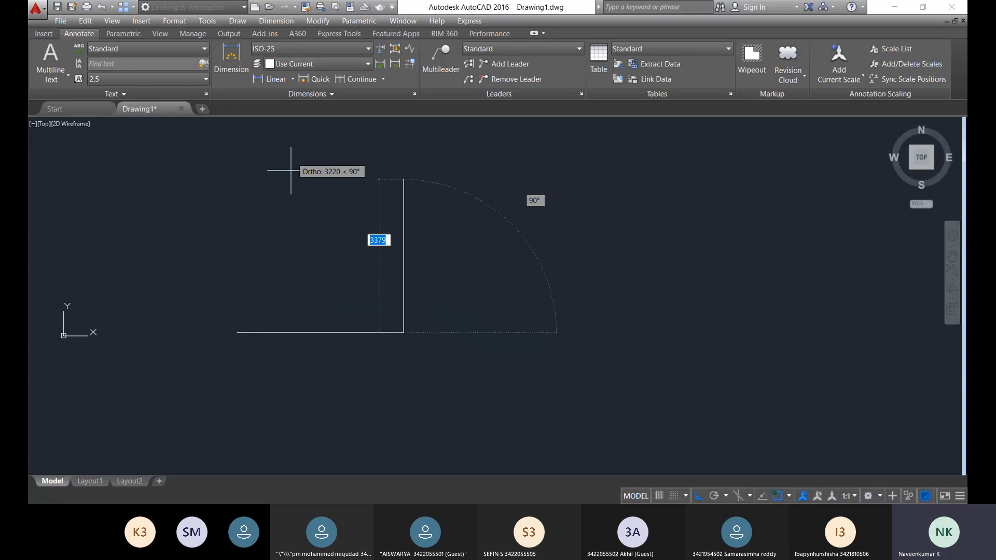
pyautogui.press('Escape')
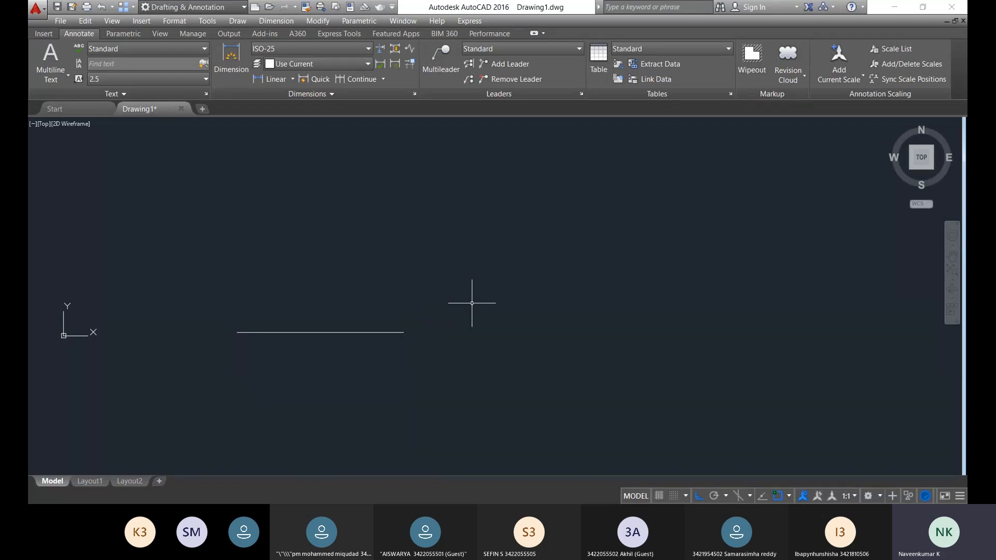
# - Complete the base slab rectangle with lines above the 3000 mm bottom edge, making it 450 mm high
pyautogui.moveTo(134, 379); pyautogui.dragTo(244, 351, button='middle')
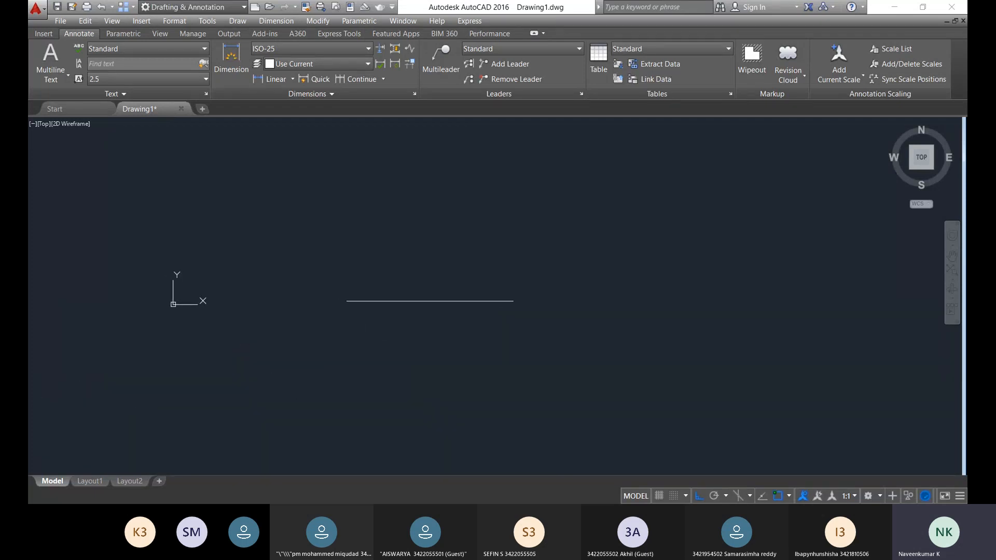
pyautogui.moveTo(346, 304); pyautogui.dragTo(333, 321, button='middle')
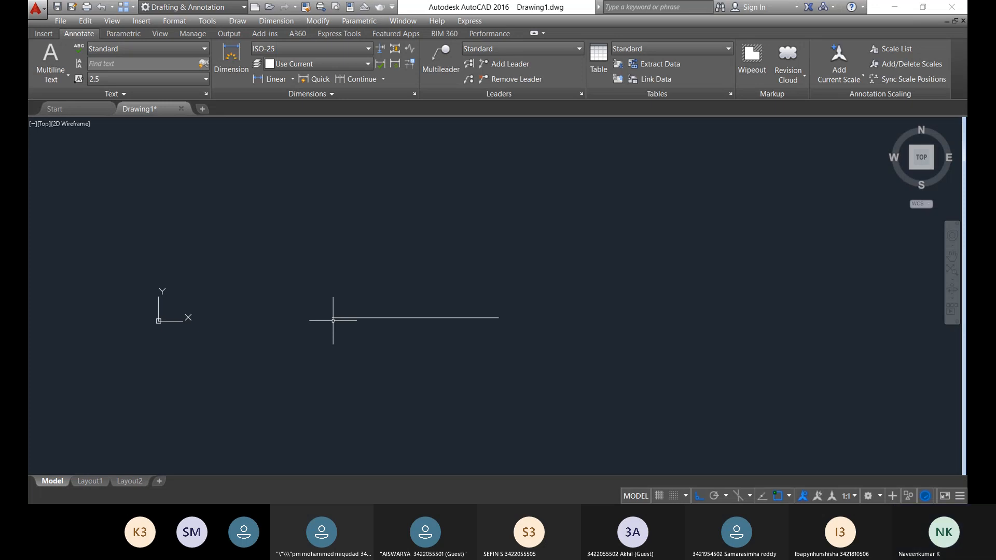
pyautogui.press('l')
pyautogui.press('Return')
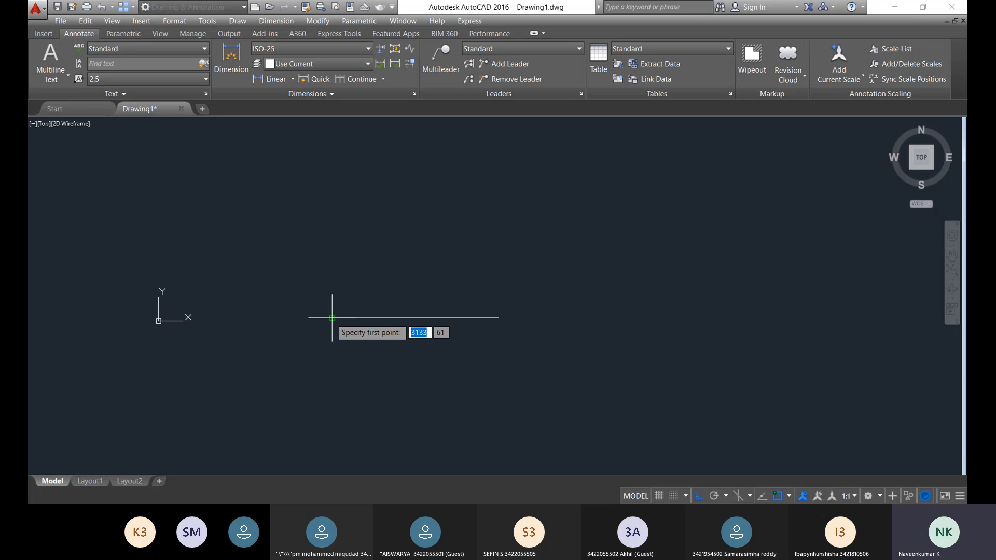
pyautogui.click(332, 318)
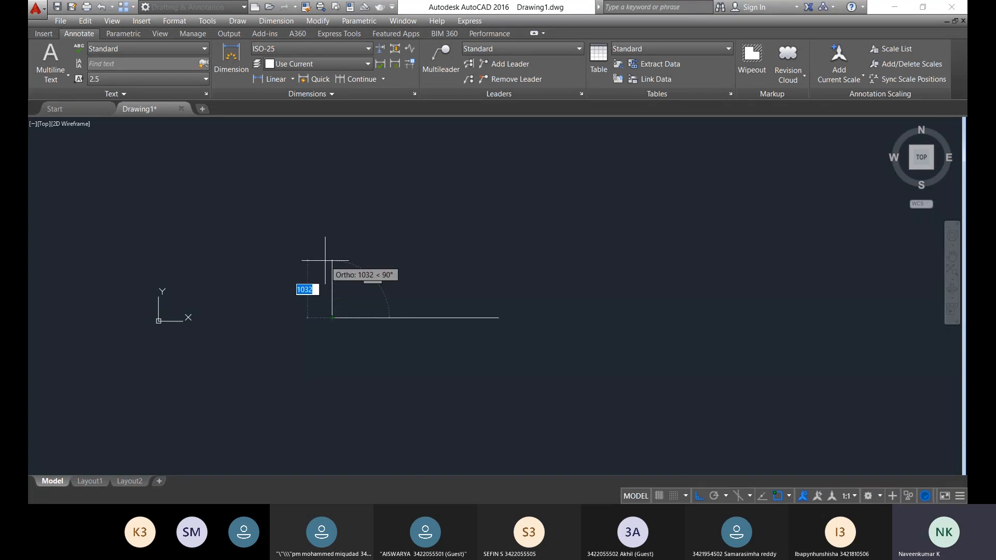
pyautogui.write('450')
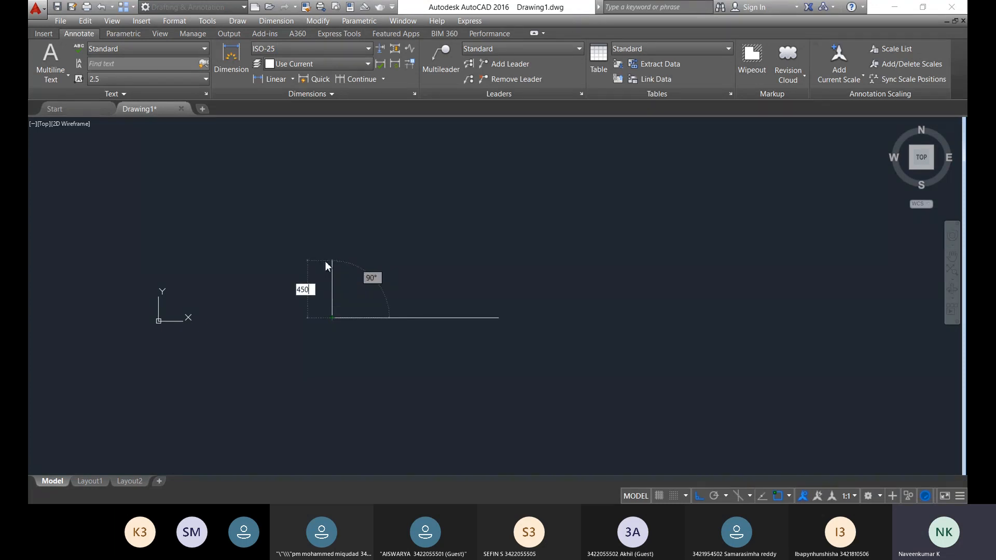
pyautogui.press('Return')
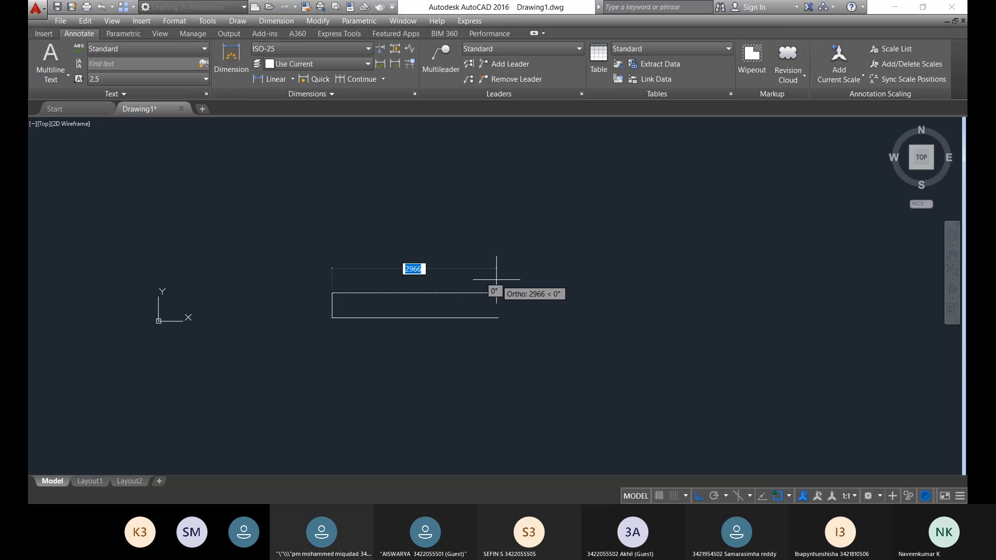
pyautogui.click(496, 279)
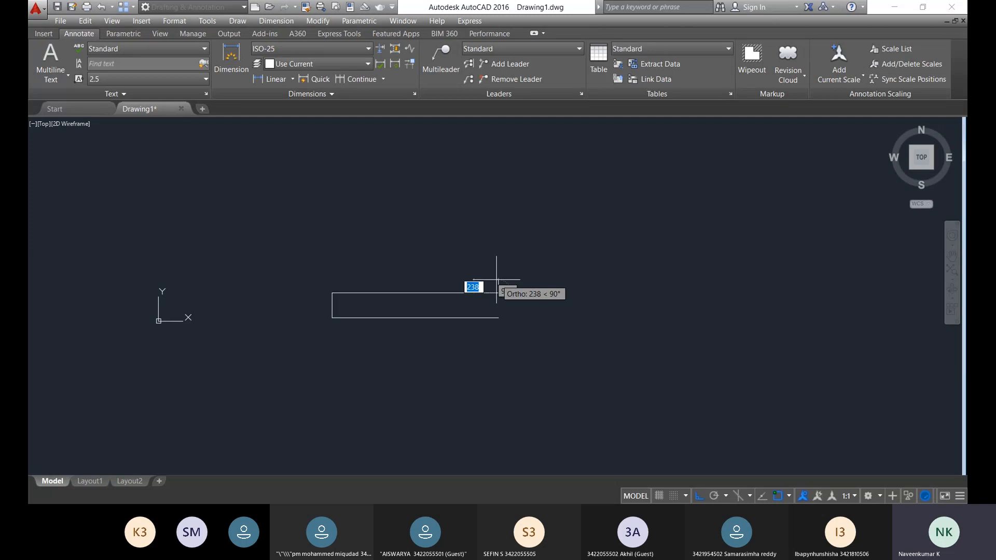
pyautogui.click(498, 318)
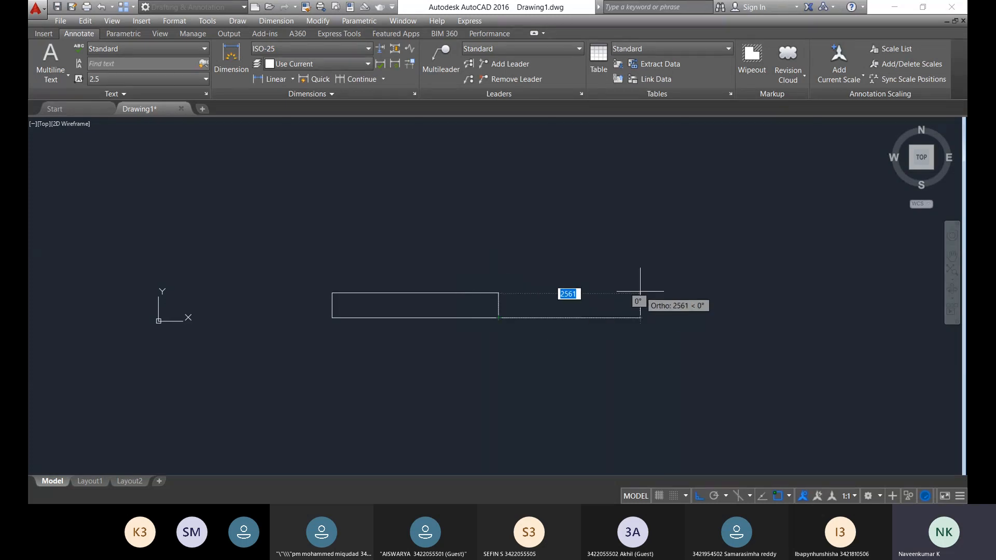
pyautogui.press('Return')
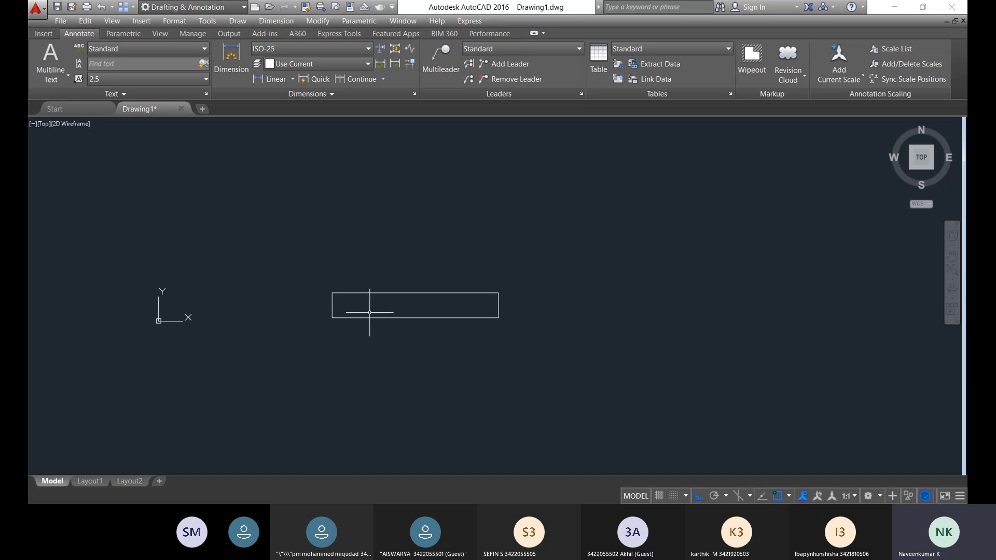
pyautogui.moveTo(309, 383); pyautogui.dragTo(315, 335, button='middle')
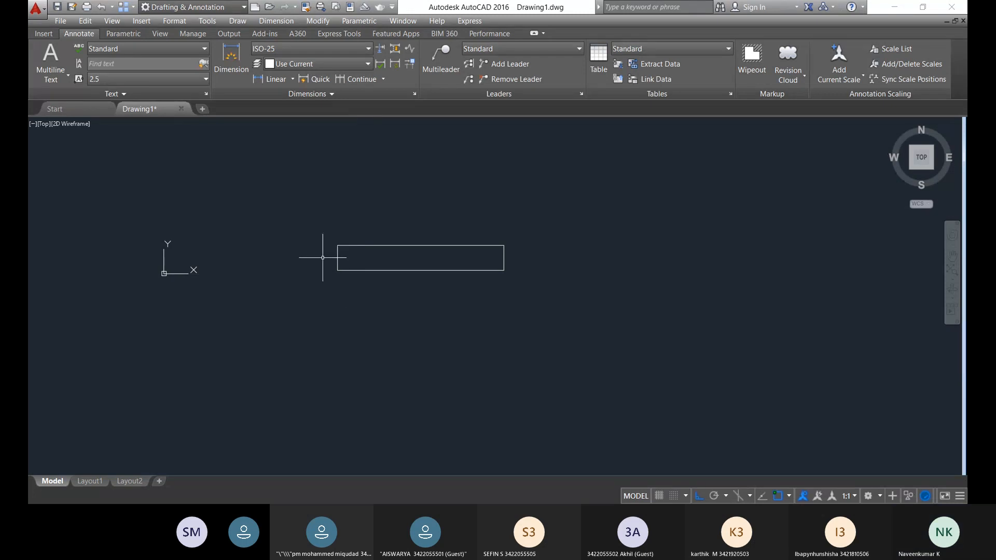
# - Start a line at the upper-left corner of the base slab
pyautogui.moveTo(374, 231); pyautogui.dragTo(355, 293, button='middle')
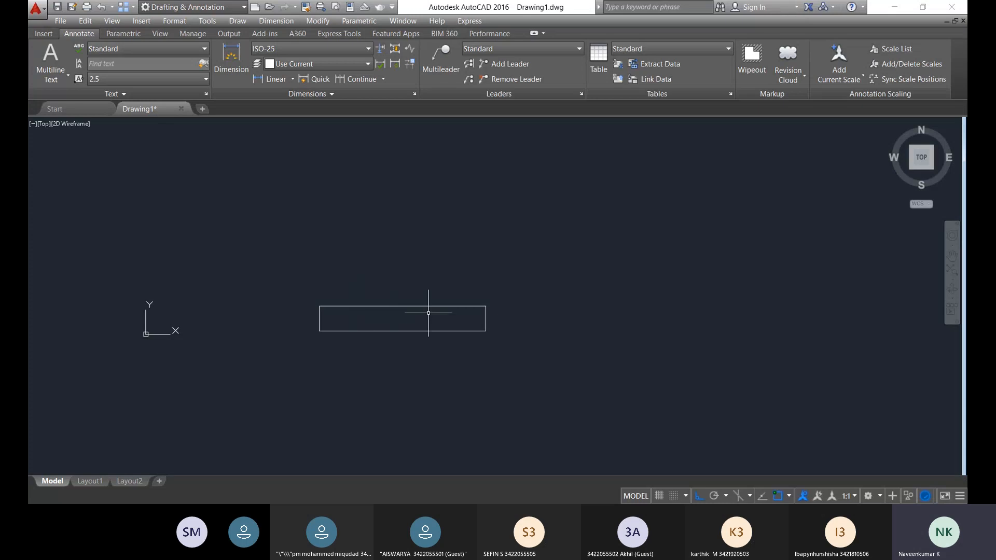
pyautogui.write('l')
pyautogui.press('Return')
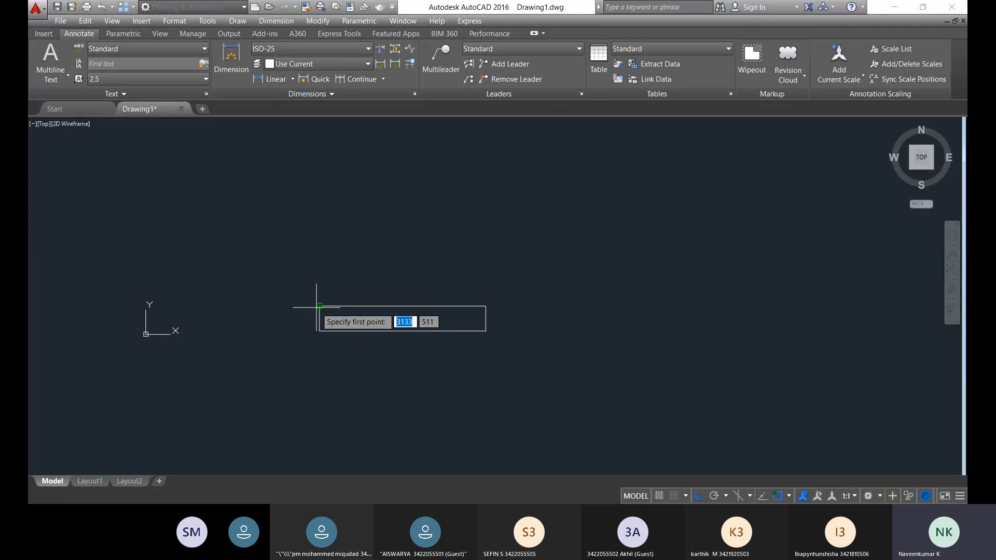
pyautogui.click(319, 306)
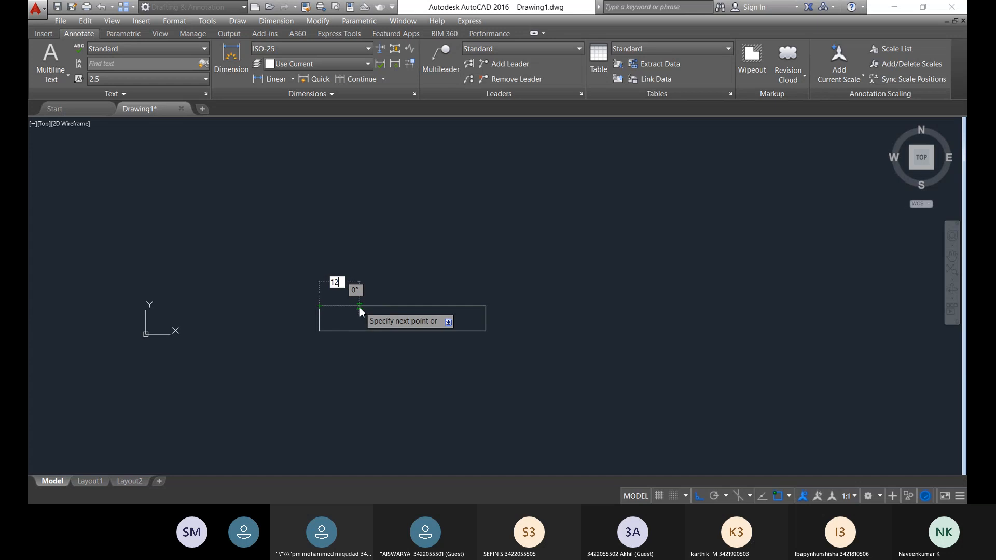
pyautogui.write('1200')
pyautogui.press('Return')
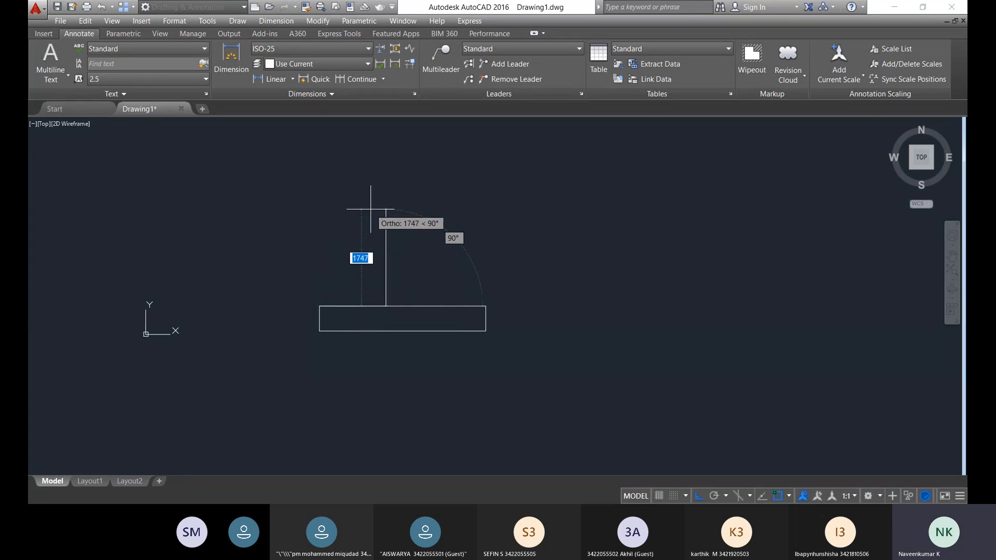
pyautogui.write('u')
pyautogui.press('Return')
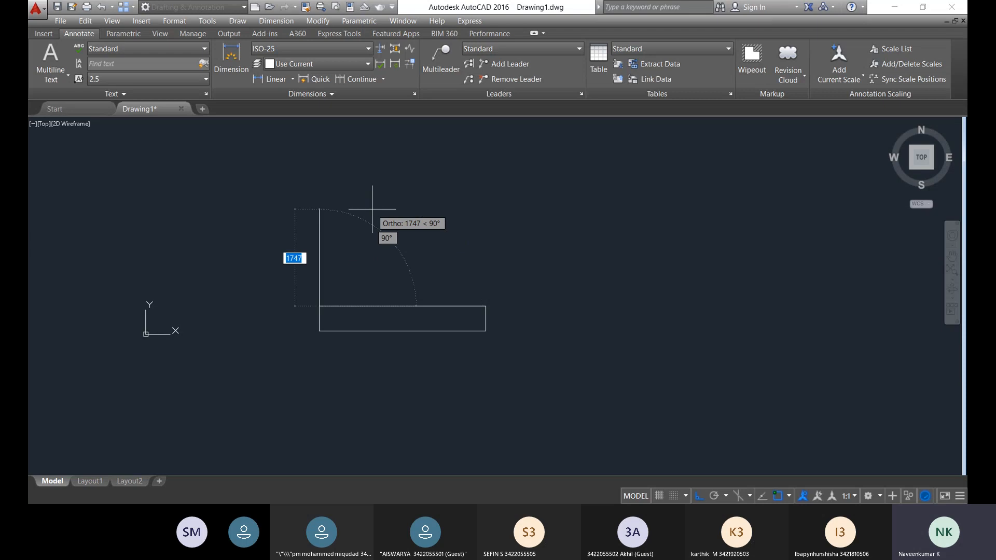
# - Run the line 1000 mm right along the slab's top edge and 1750 mm vertically up as the stem's left face
pyautogui.write('10')
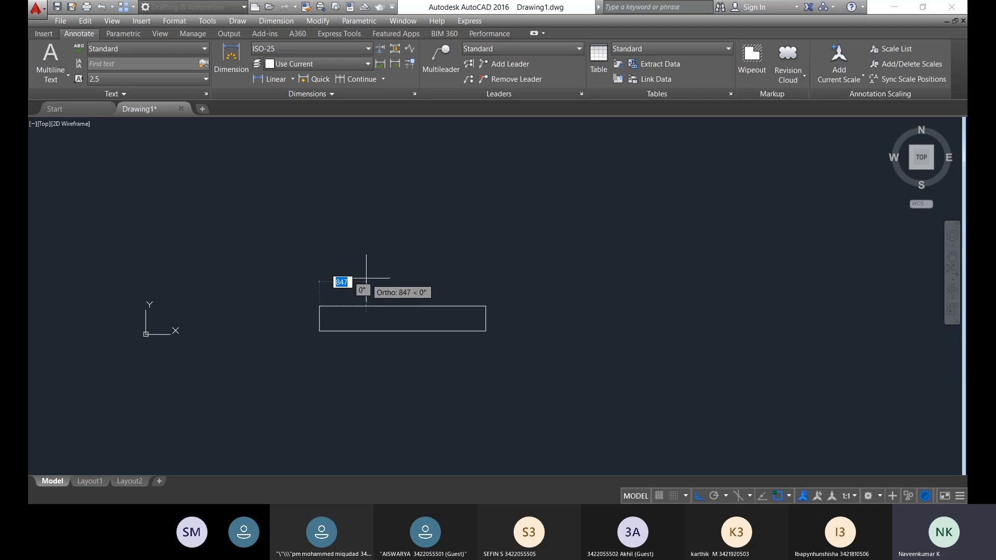
pyautogui.write('0')
pyautogui.press('Return')
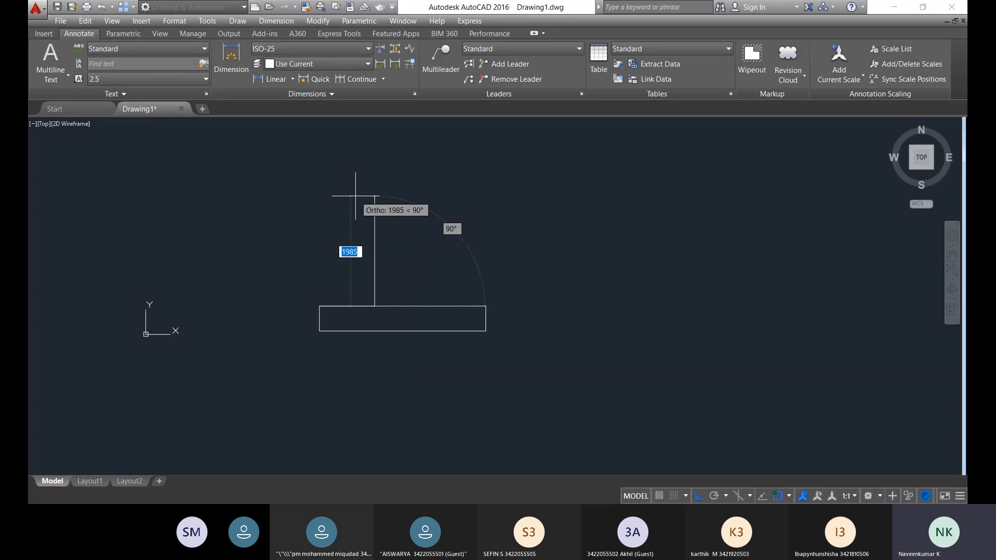
pyautogui.write('1')
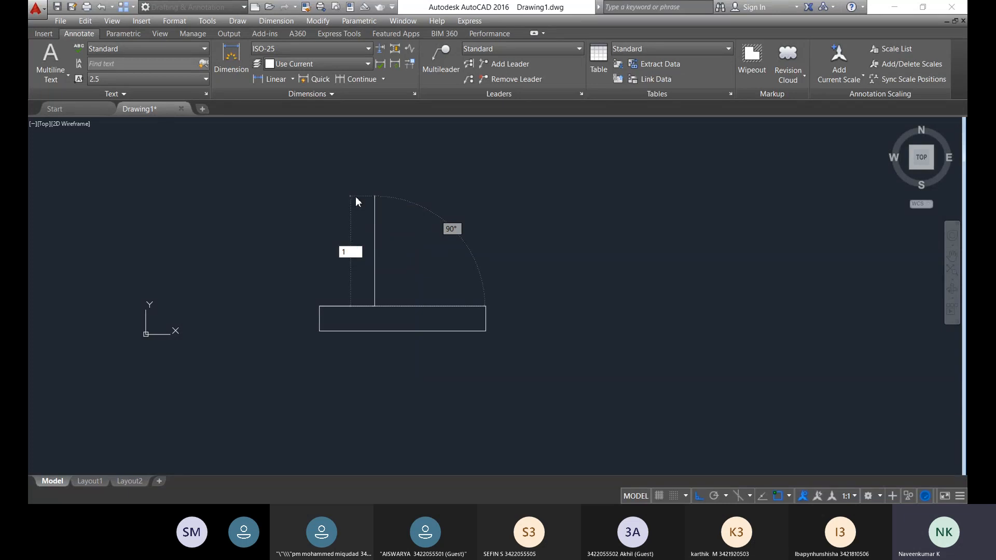
pyautogui.write('750')
pyautogui.press('Return')
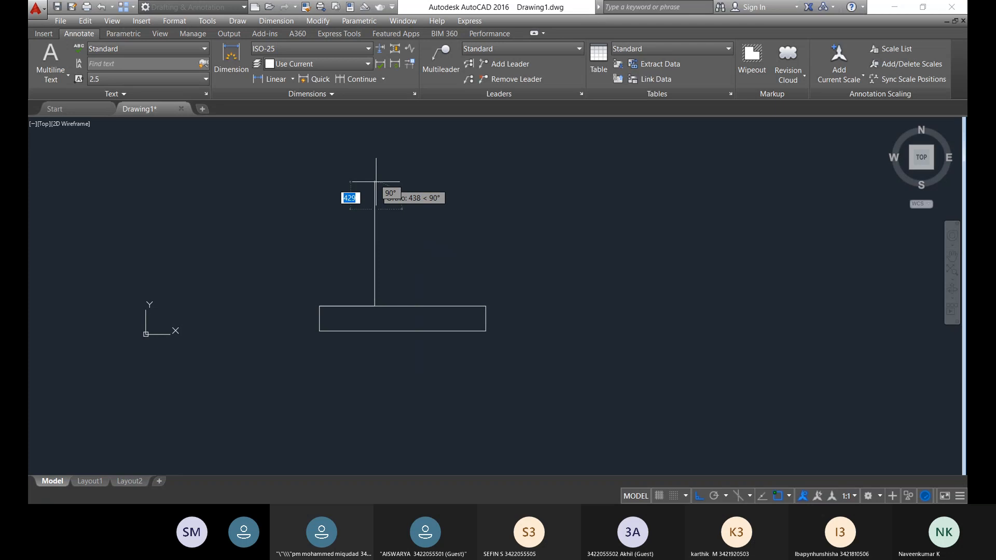
# - Continue the stem's left face 3000 mm further up and add a 200 mm horizontal top edge to its right, ending the line there
pyautogui.moveTo(376, 181); pyautogui.dragTo(358, 248, button='middle')
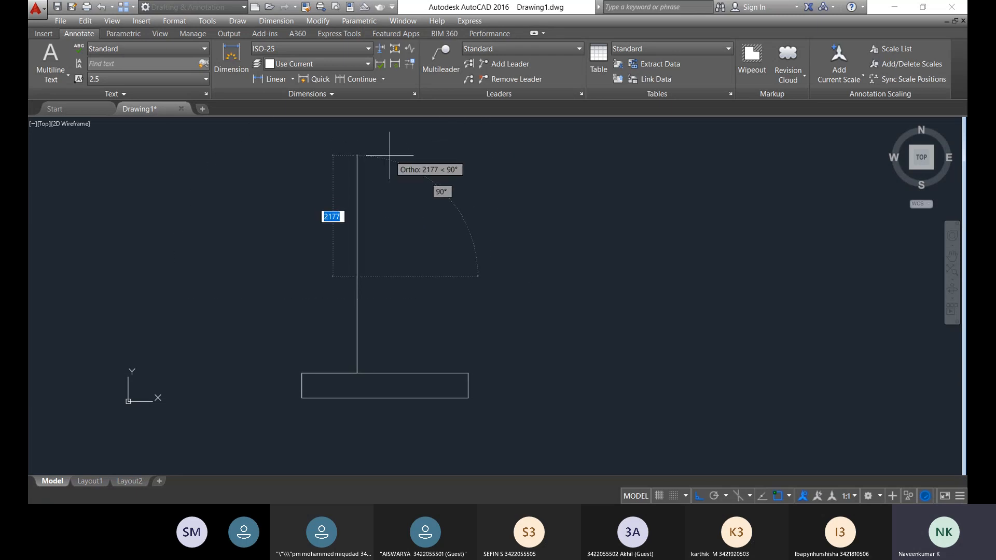
pyautogui.write('3000')
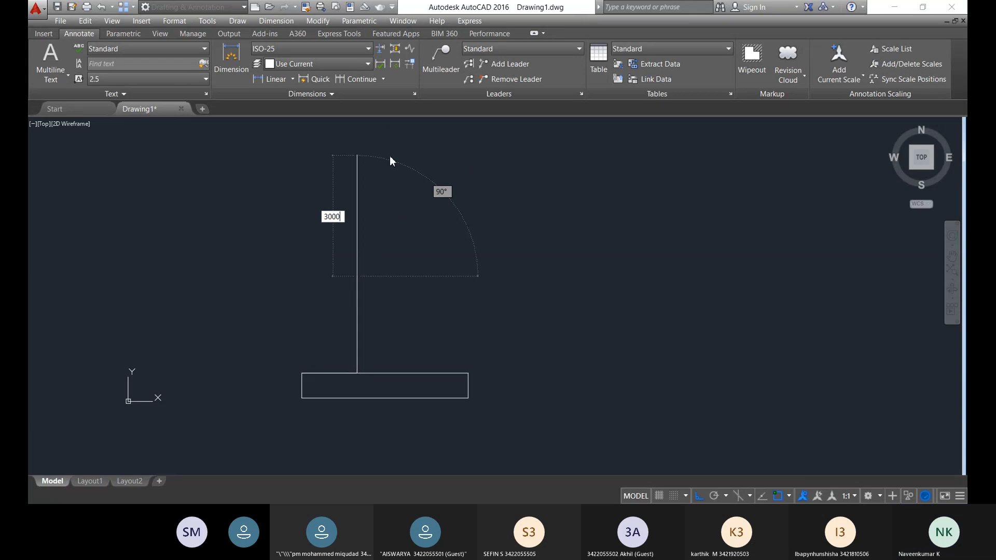
pyautogui.press('Return')
pyautogui.moveTo(369, 227); pyautogui.dragTo(385, 307, button='middle')
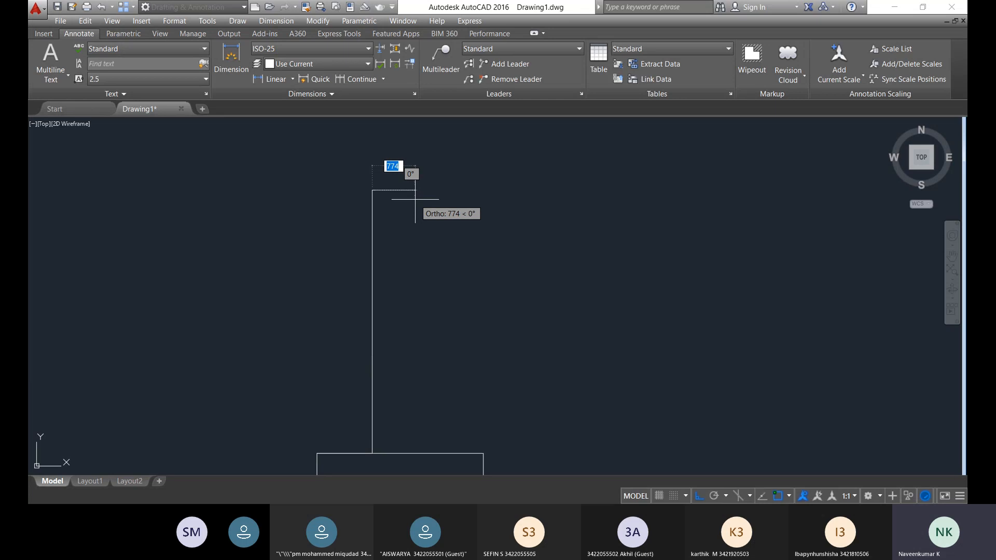
pyautogui.write('200')
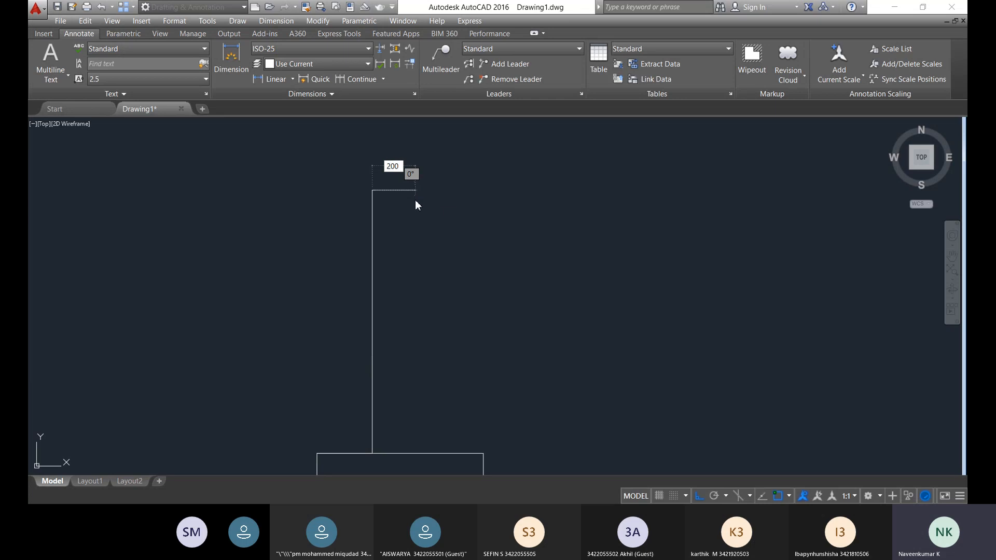
pyautogui.press('Return')
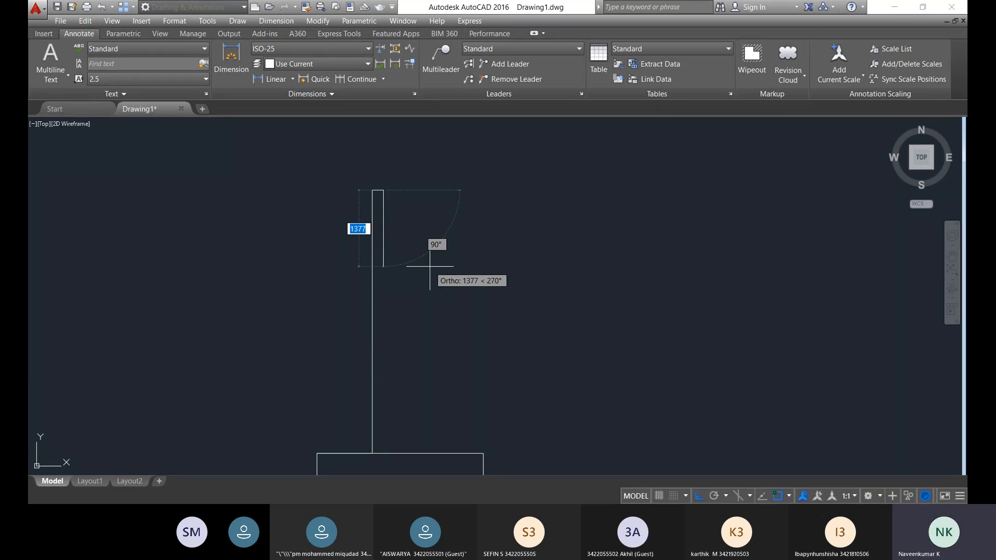
pyautogui.moveTo(425, 262); pyautogui.dragTo(423, 239, button='middle')
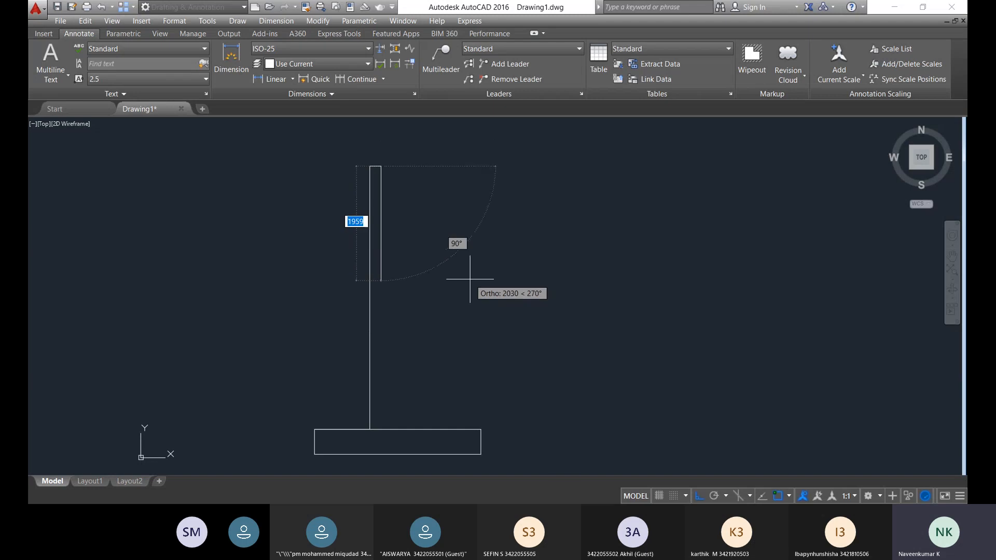
pyautogui.press('Escape')
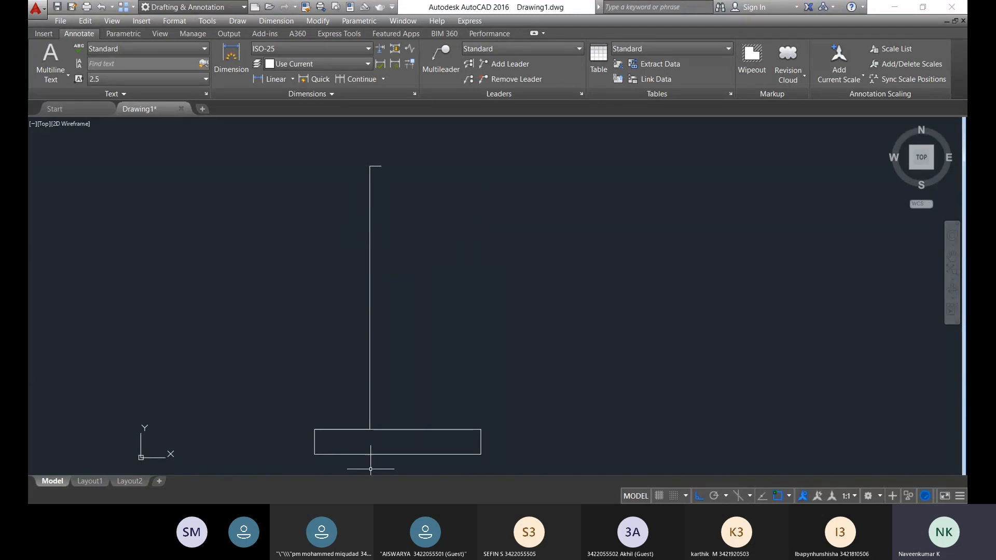
# - Draw a shear key 450 mm deep and 450 mm wide under the slab, aligned with the stem's left face, running its right side up into the slab
pyautogui.moveTo(371, 465)
pyautogui.mouseDown(button='middle')
pyautogui.moveTo(383, 378)
pyautogui.moveTo(362, 332)
pyautogui.mouseUp(button='middle')
pyautogui.scroll(-2, 387, 376)
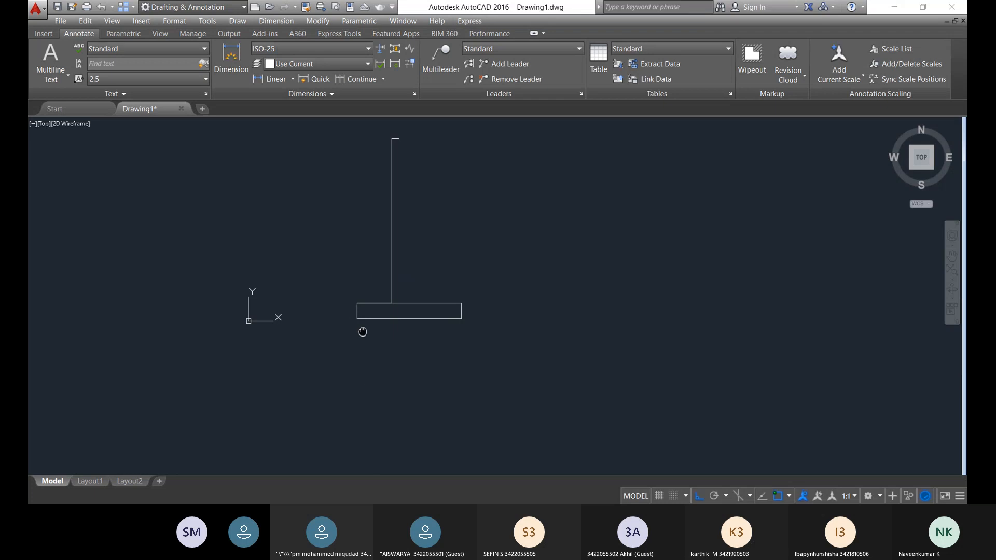
pyautogui.moveTo(363, 332); pyautogui.dragTo(365, 332, button='middle')
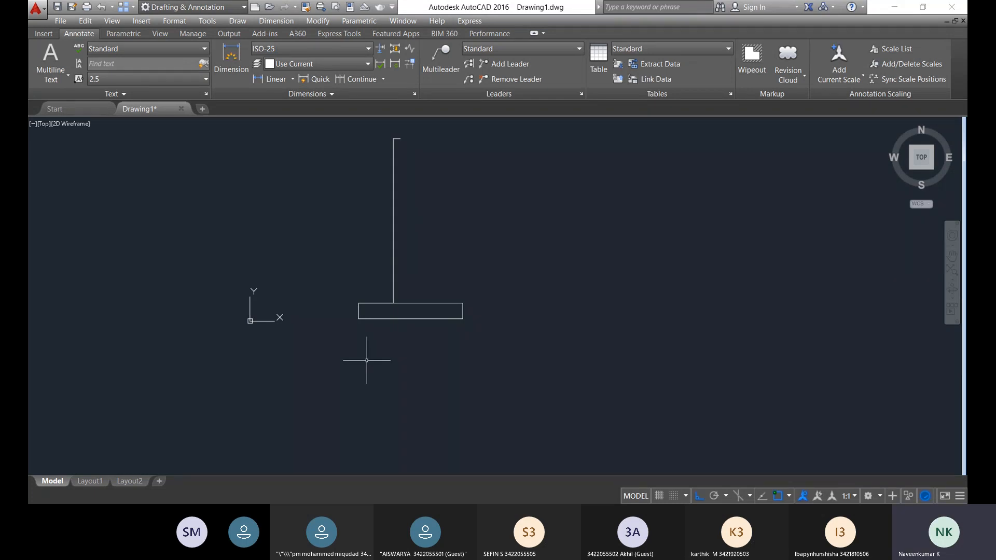
pyautogui.write('l')
pyautogui.press('Return')
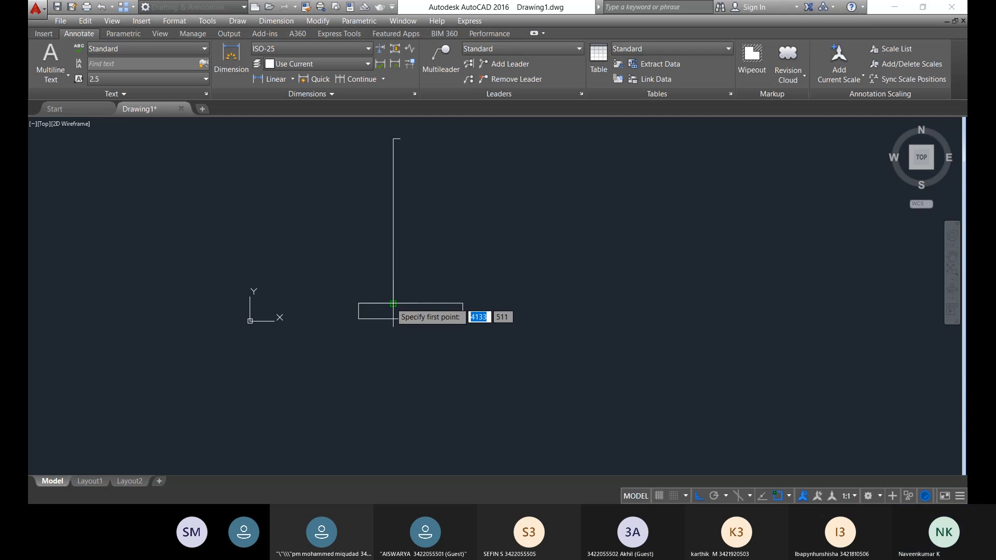
pyautogui.click(393, 303)
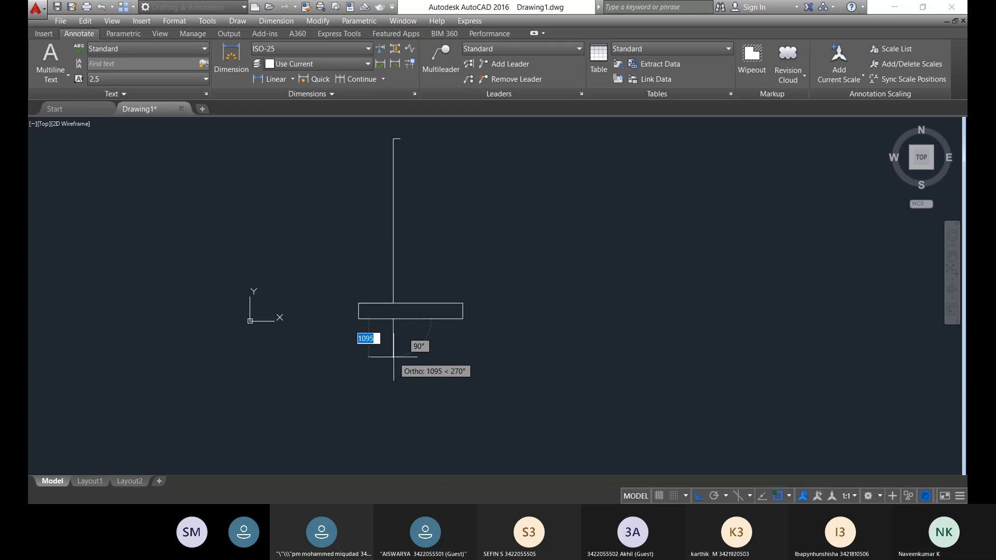
pyautogui.write('450')
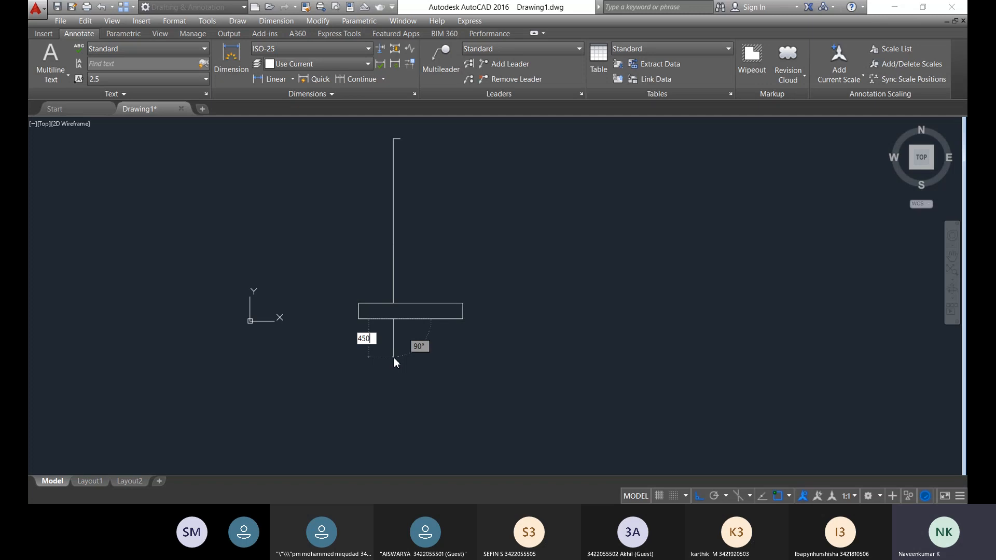
pyautogui.press('Return')
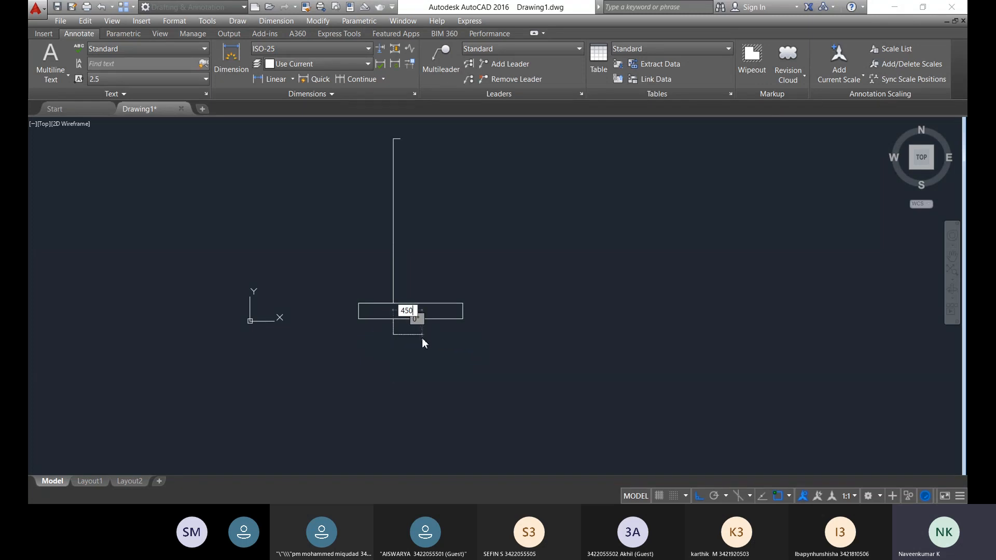
pyautogui.scroll(6, 444, 299)
pyautogui.write('450')
pyautogui.press('Return')
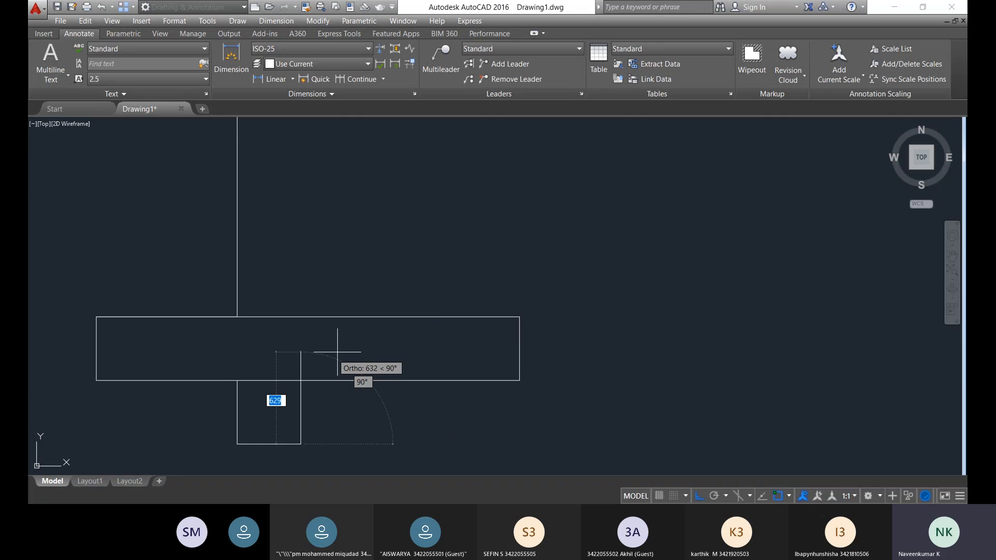
pyautogui.click(311, 366)
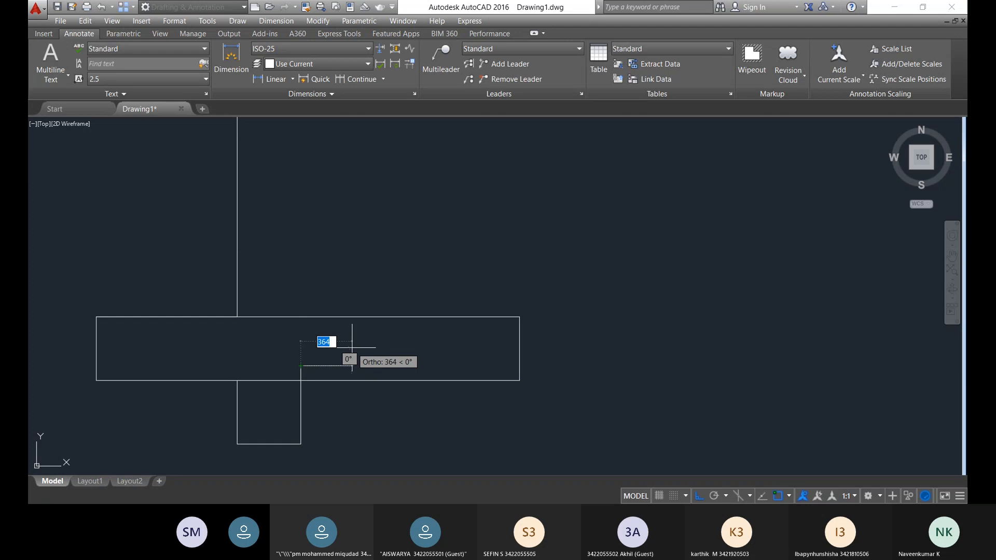
pyautogui.press('Escape')
# - Trim the key's line overrunning into the slab and the slab's bottom edge across the key's opening
pyautogui.write('tr')
pyautogui.press('Return')
pyautogui.press('Return')
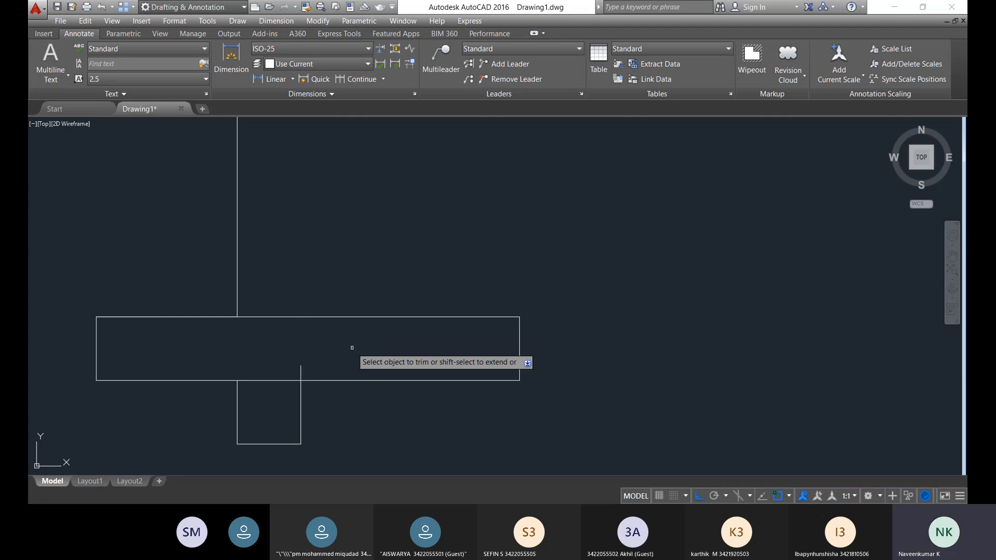
pyautogui.scroll(2, 307, 349)
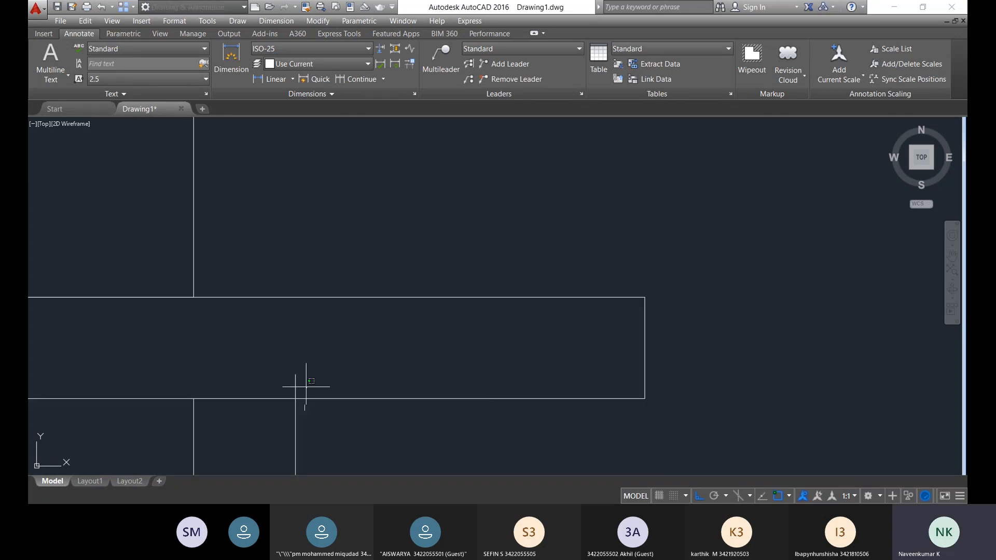
pyautogui.scroll(-6, 291, 419)
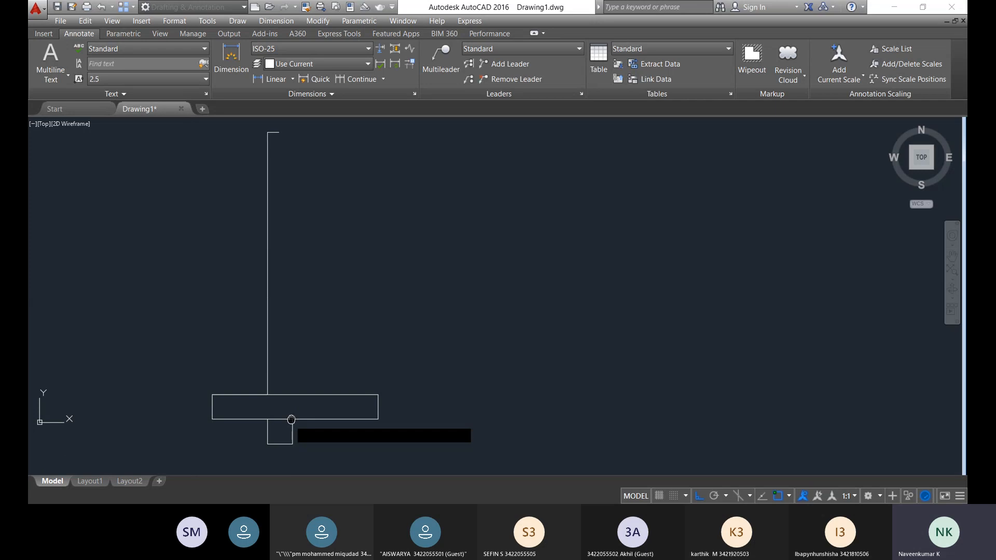
pyautogui.moveTo(291, 420); pyautogui.dragTo(345, 377, button='middle')
pyautogui.scroll(6, 344, 376)
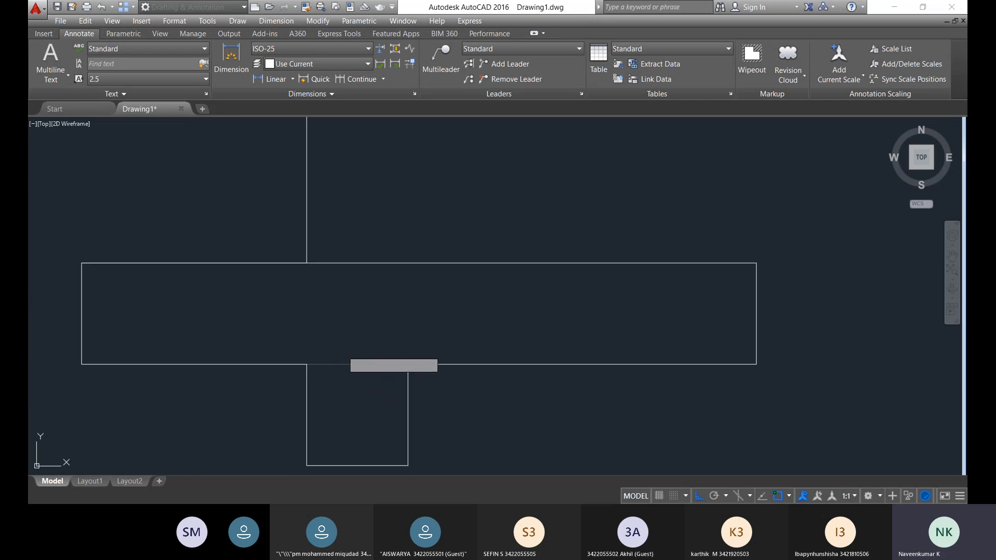
pyautogui.scroll(-8, 596, 430)
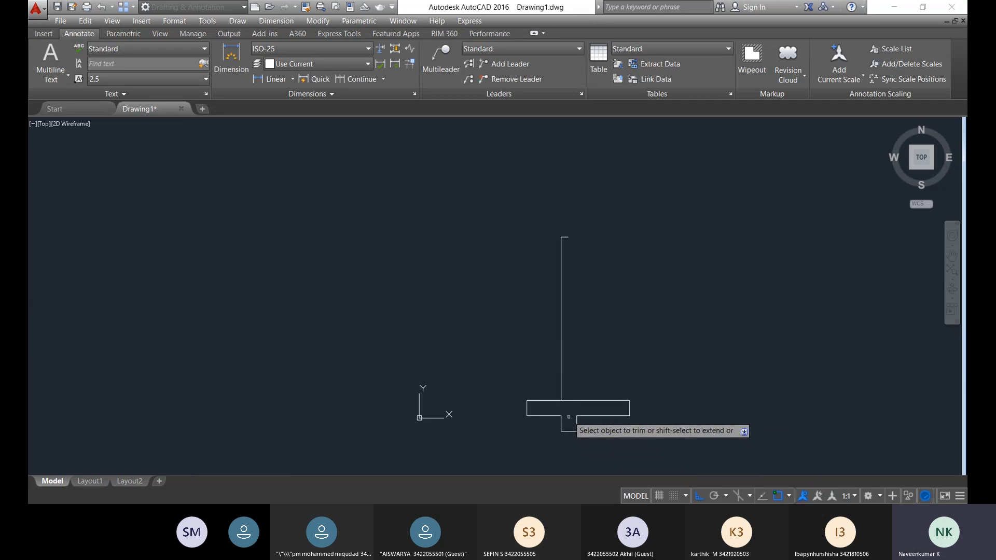
pyautogui.scroll(5, 571, 414)
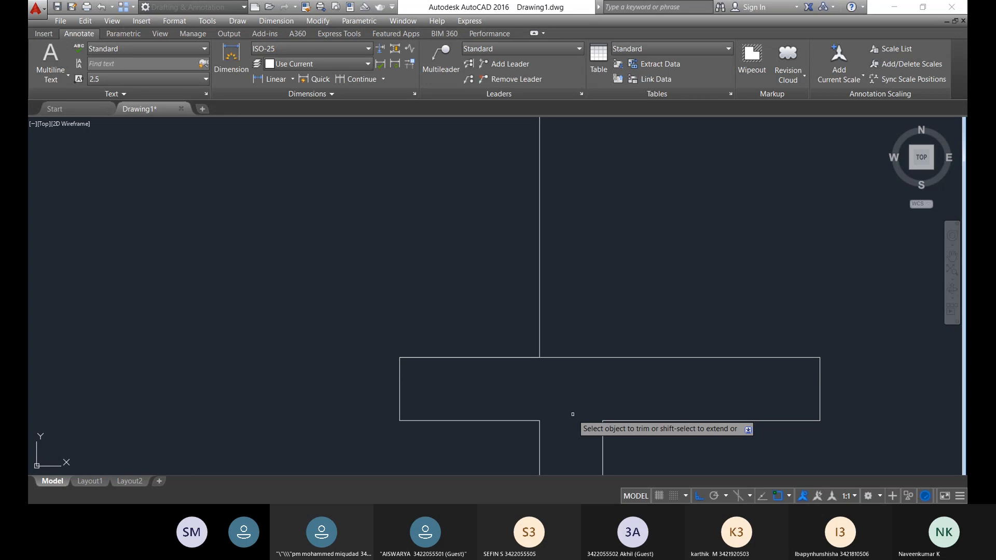
pyautogui.scroll(-4, 622, 431)
pyautogui.press('Escape')
# - Draw the stem's tapered right face from the top edge's right end to the slab's top edge, directly above the key's right side, with Ortho off
pyautogui.write('L')
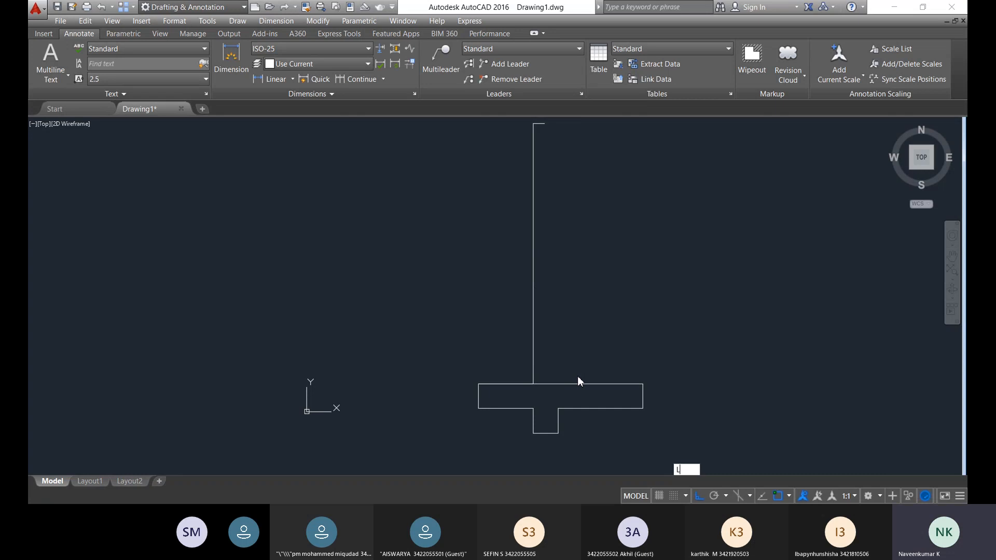
pyautogui.press('Return')
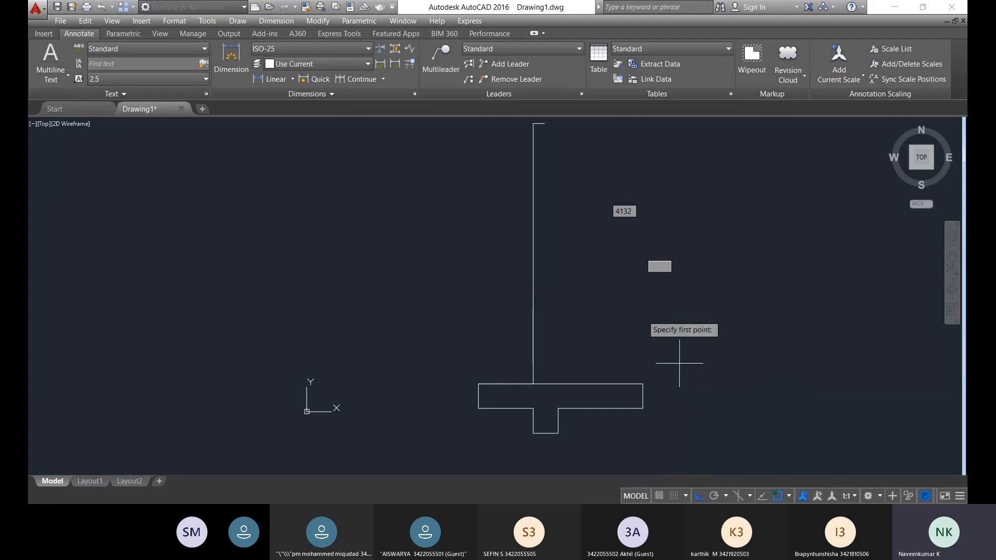
pyautogui.click(544, 124)
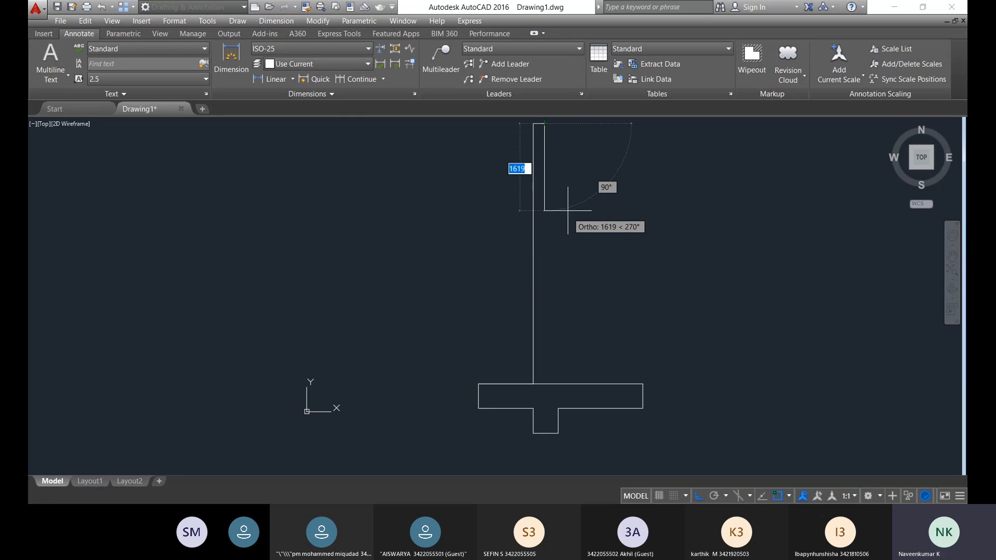
pyautogui.click(699, 496)
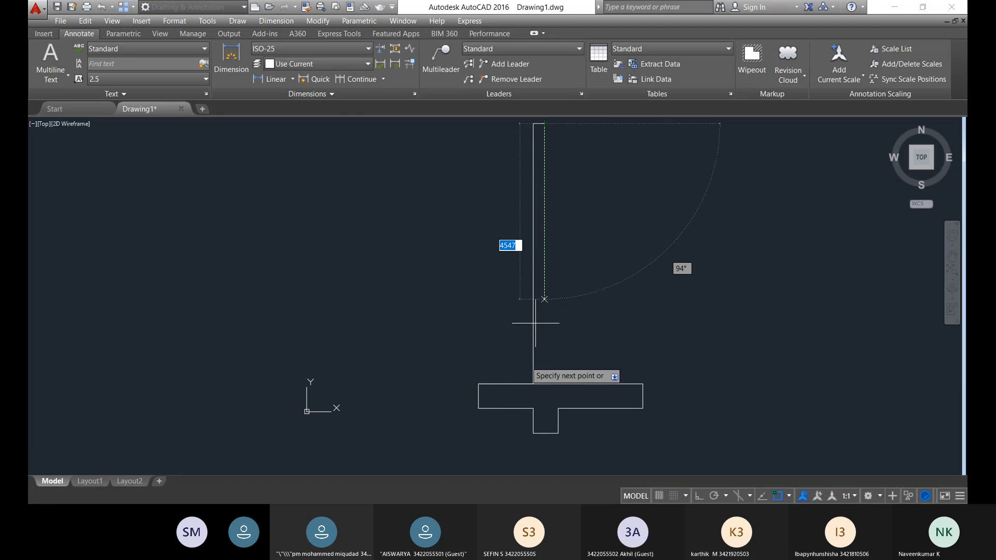
pyautogui.scroll(4, 535, 322)
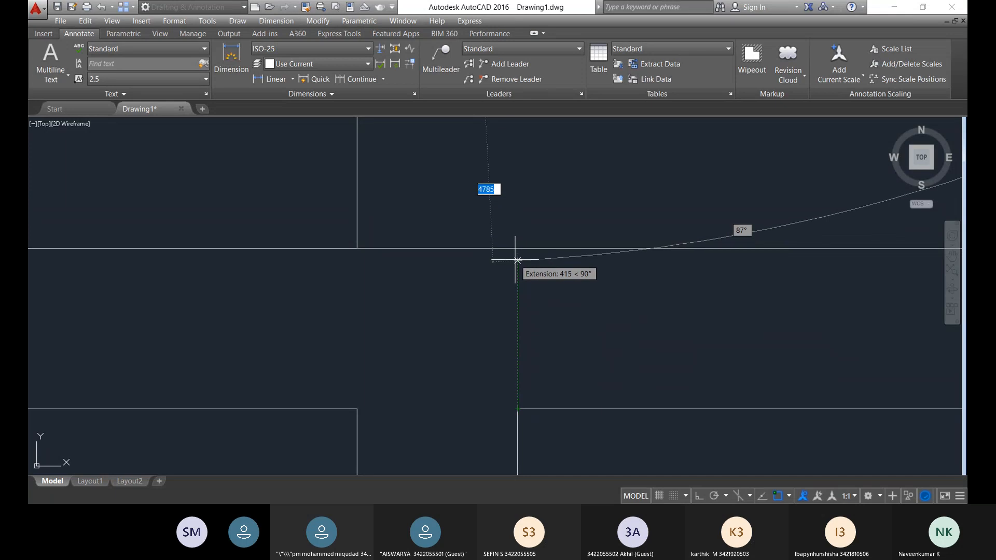
pyautogui.click(517, 249)
pyautogui.scroll(-6, 560, 241)
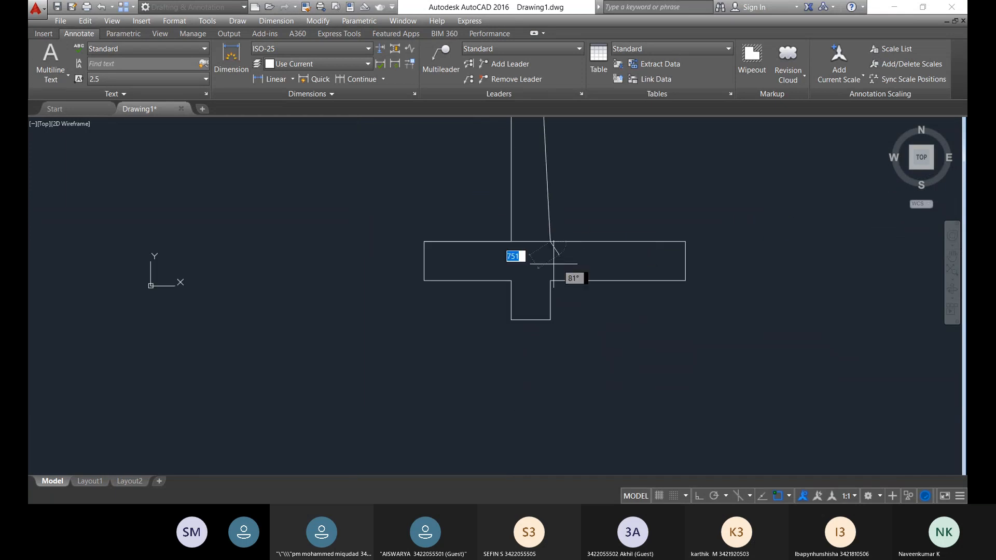
pyautogui.scroll(2, 637, 207)
pyautogui.moveTo(637, 208); pyautogui.dragTo(549, 319, button='middle')
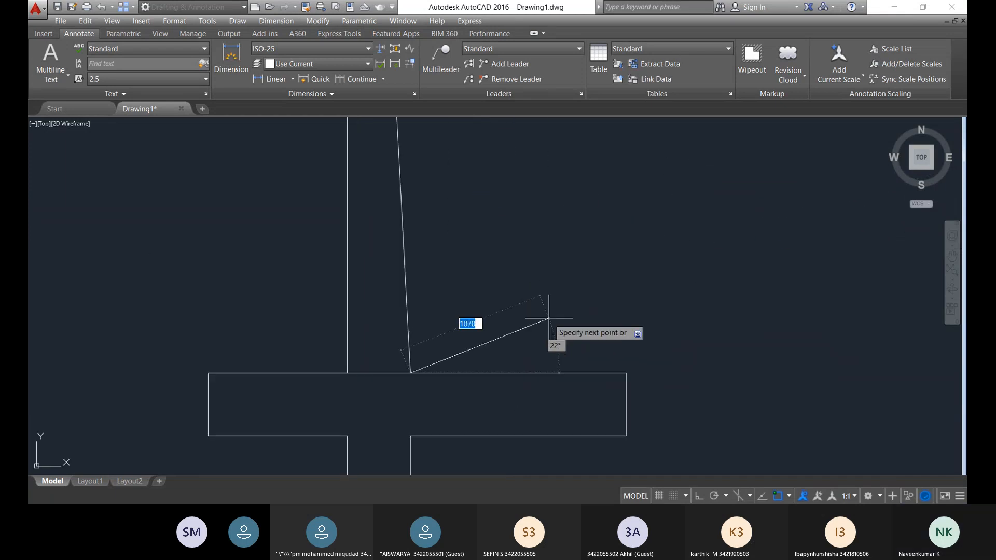
pyautogui.press('Escape')
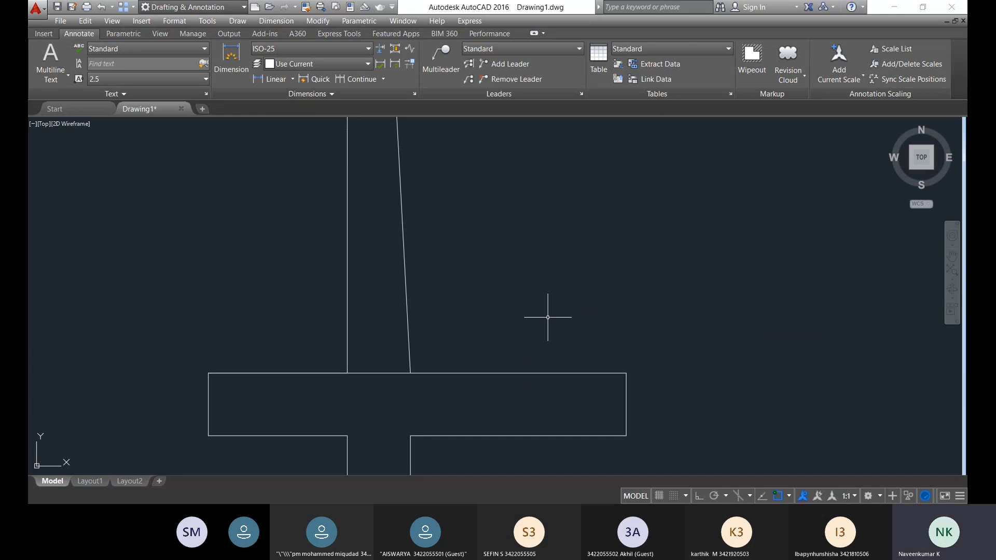
# - Trim the slab's top edge between the stem's two faces
pyautogui.scroll(4, 316, 360)
pyautogui.write('tr')
pyautogui.press('Return')
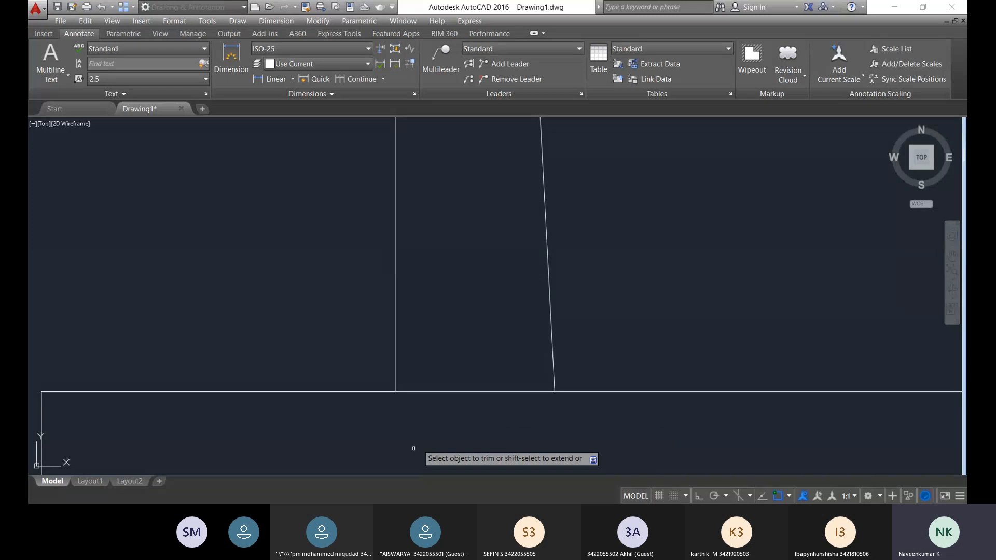
pyautogui.press('Return')
pyautogui.scroll(-10, 509, 385)
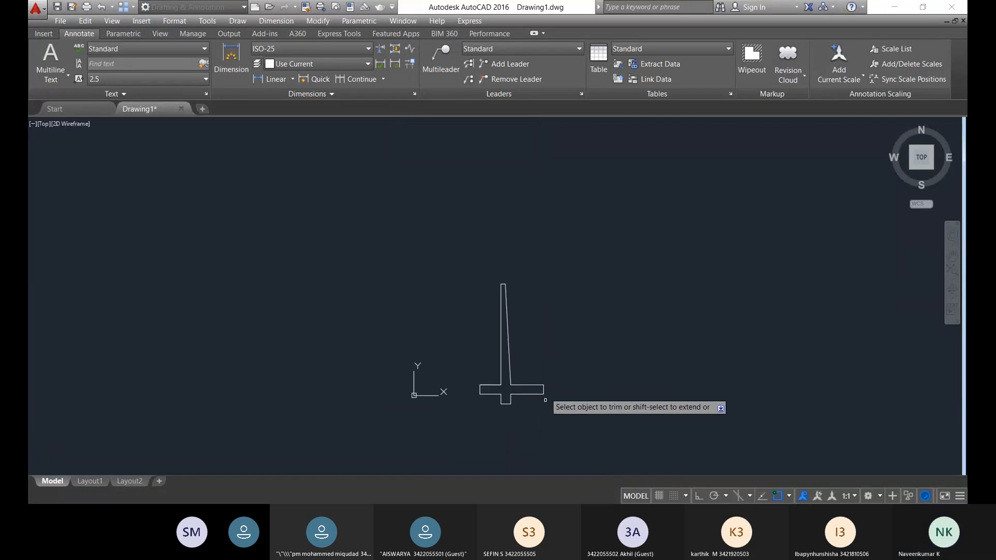
pyautogui.moveTo(539, 415); pyautogui.dragTo(542, 352, button='middle')
pyautogui.click(493, 322)
pyautogui.scroll(3, 519, 295)
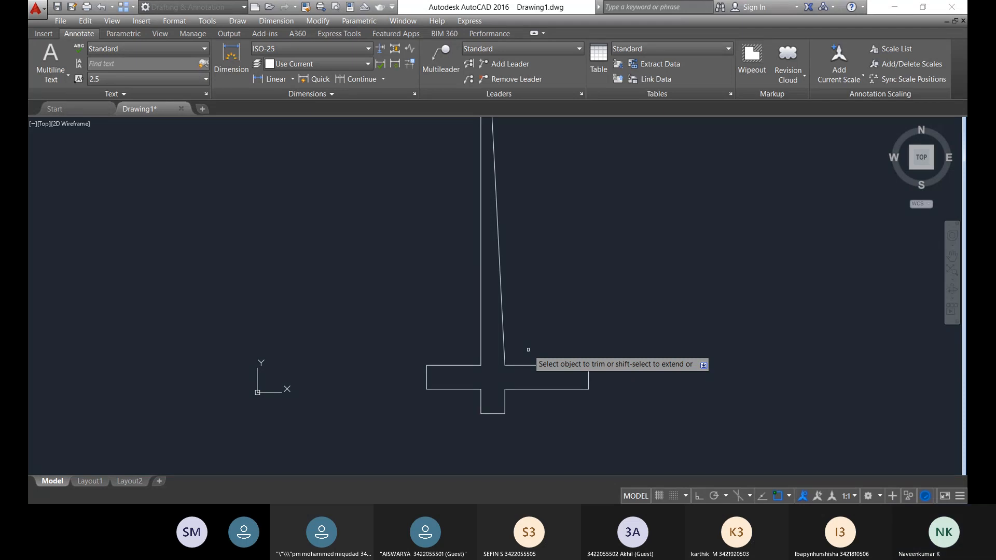
pyautogui.press('Escape')
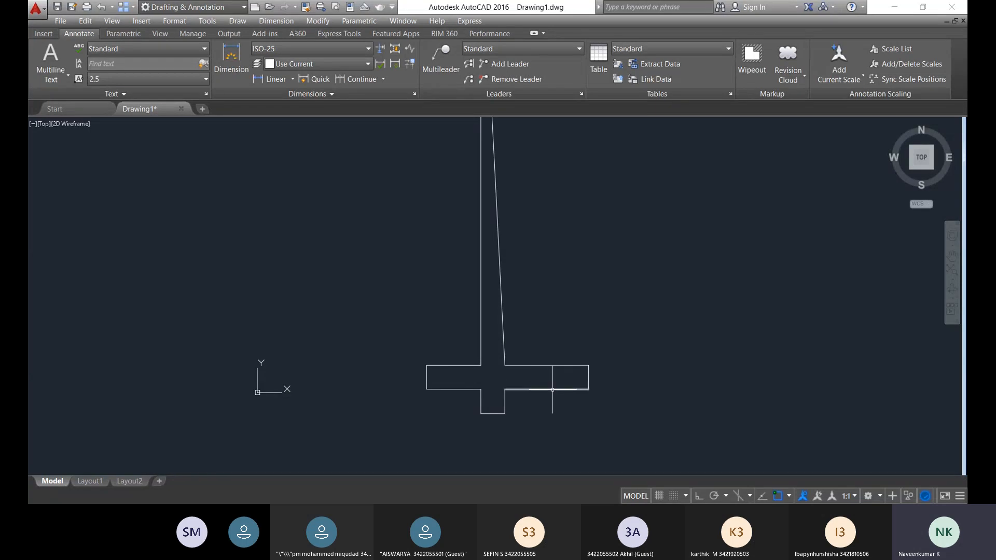
# - Delete the two line segments of the stem's left face and undo the deletion
pyautogui.scroll(4, 518, 328)
pyautogui.scroll(-4, 456, 255)
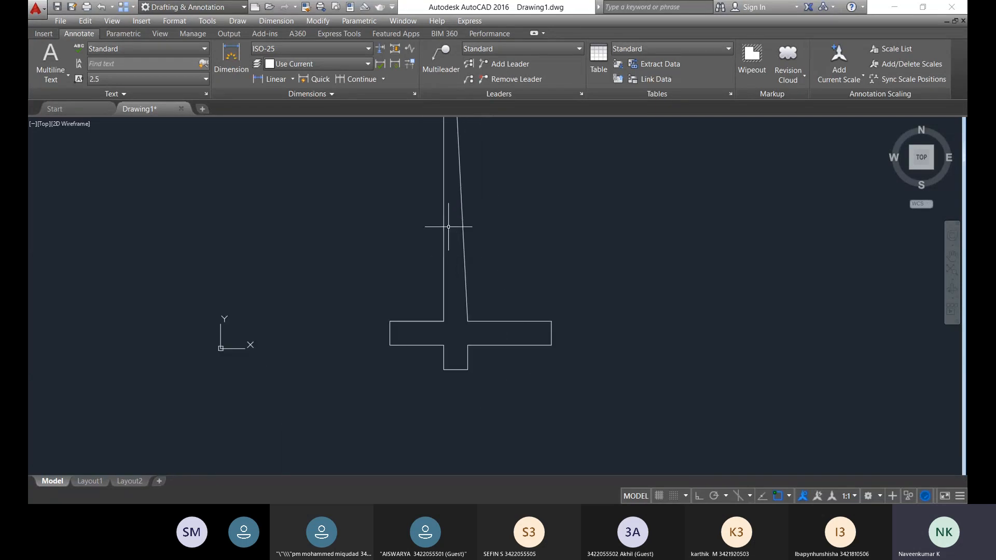
pyautogui.moveTo(451, 224); pyautogui.dragTo(436, 277, button='middle')
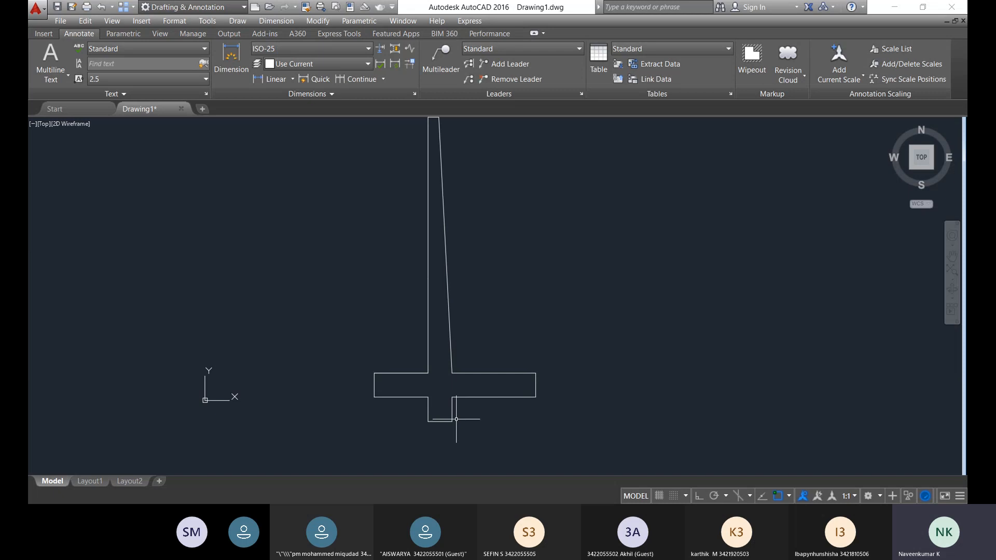
pyautogui.click(428, 270)
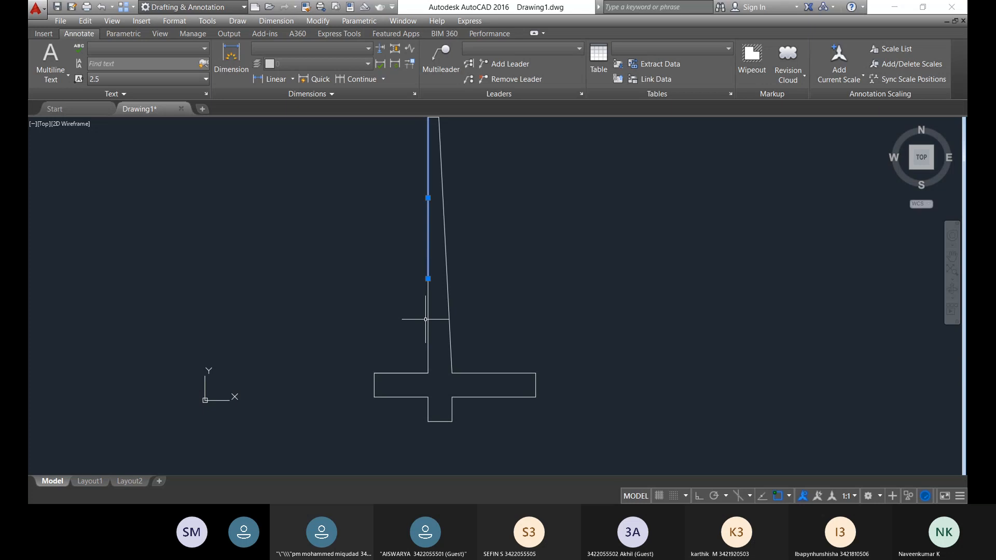
pyautogui.click(426, 319)
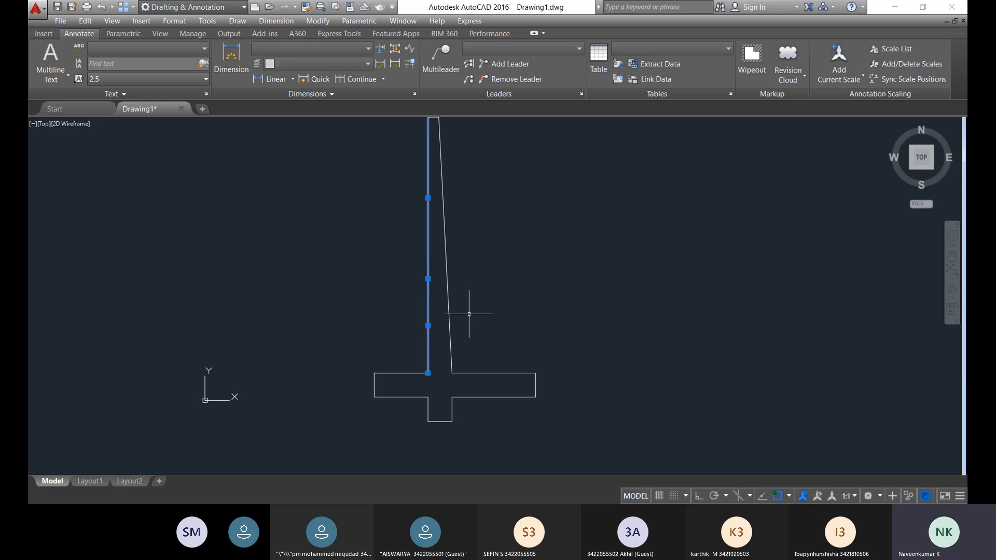
pyautogui.press('Delete')
pyautogui.hotkey('ctrl', 'z')
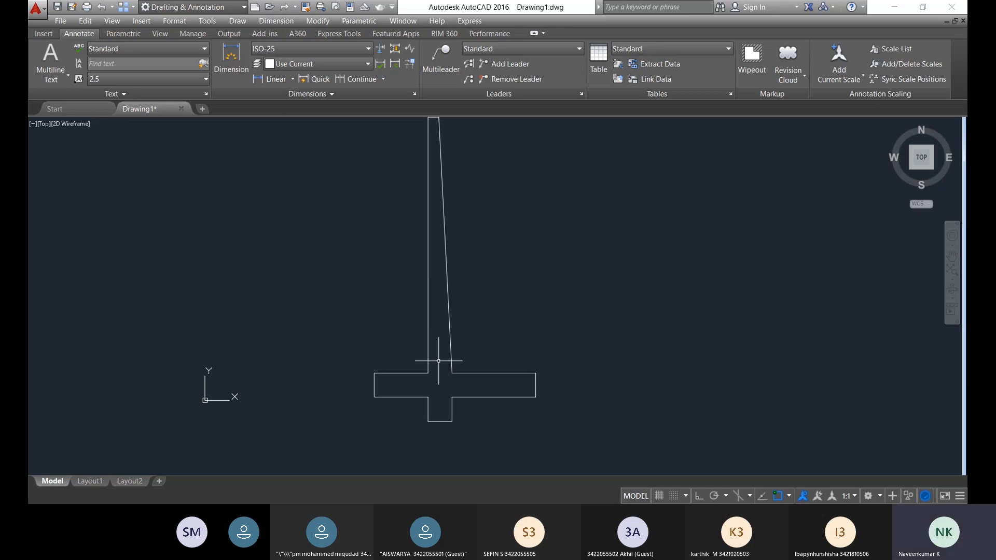
pyautogui.scroll(4, 439, 360)
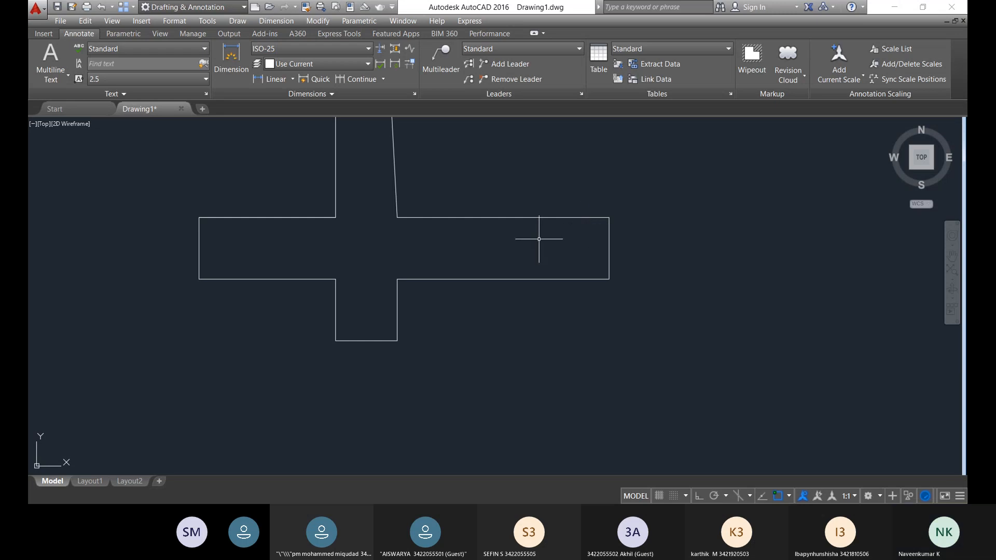
pyautogui.scroll(-3, 404, 311)
pyautogui.scroll(6, 392, 308)
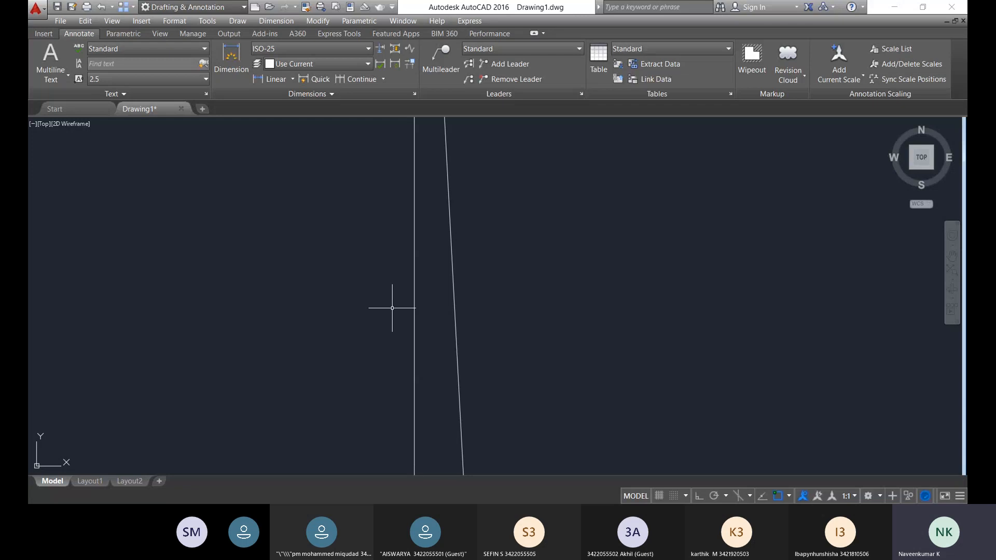
pyautogui.scroll(4, 474, 234)
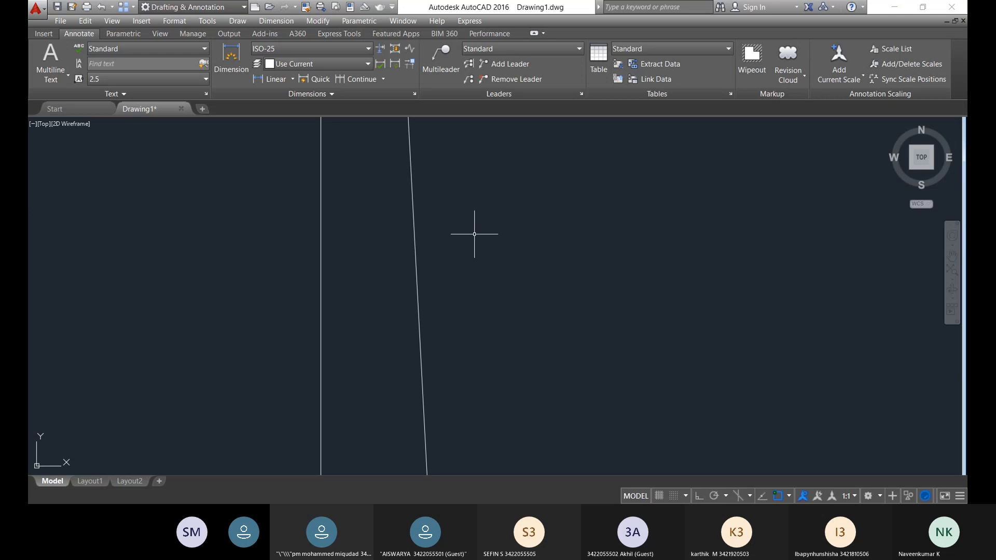
pyautogui.scroll(-5, 474, 234)
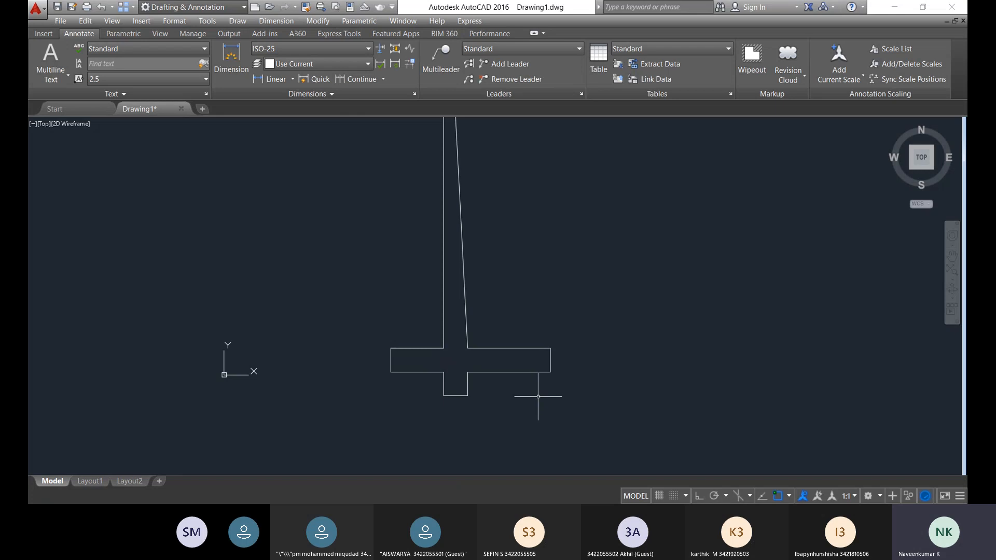
# - Offset both segments of the stem's left face 30 mm inward as the concrete cover line
pyautogui.write('o')
pyautogui.press('Return')
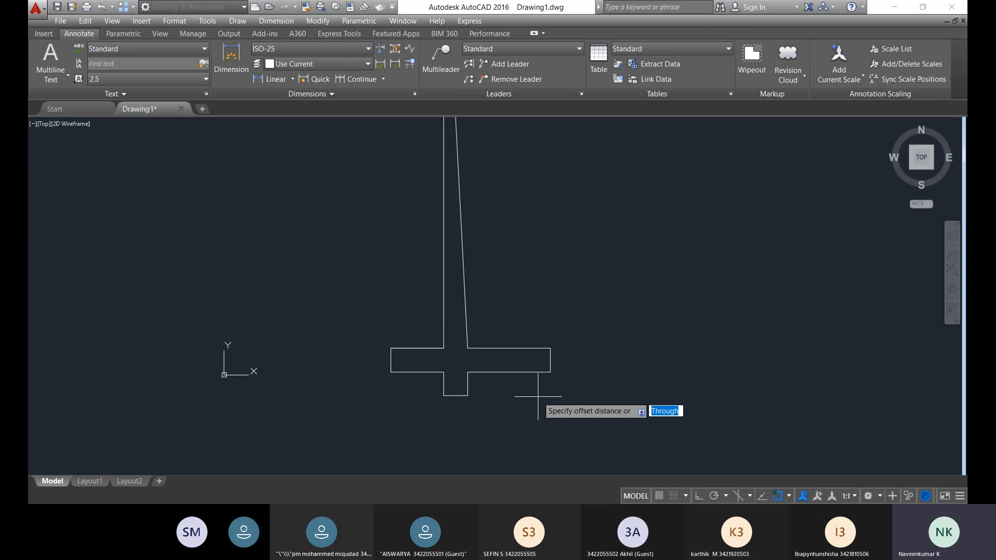
pyautogui.write('30')
pyautogui.press('Return')
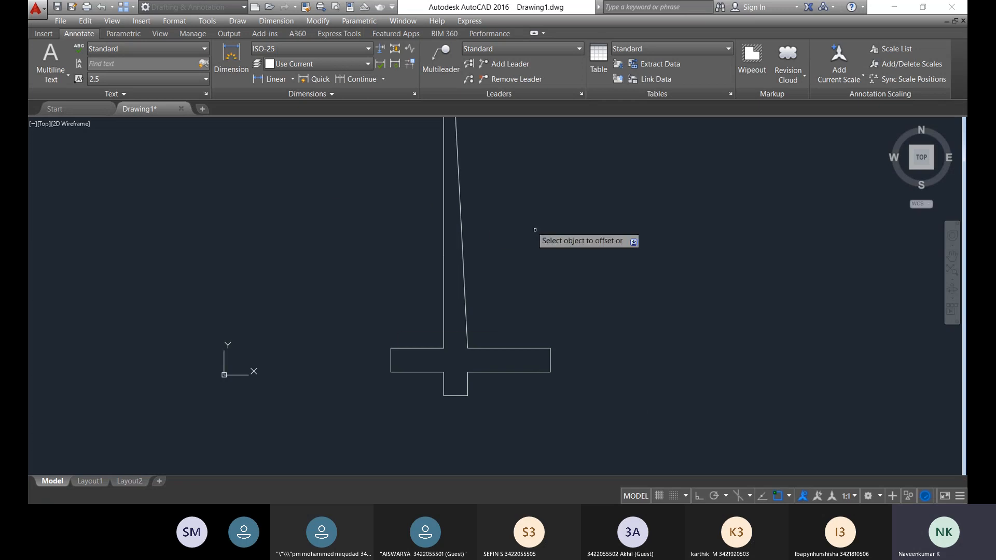
pyautogui.scroll(7, 482, 215)
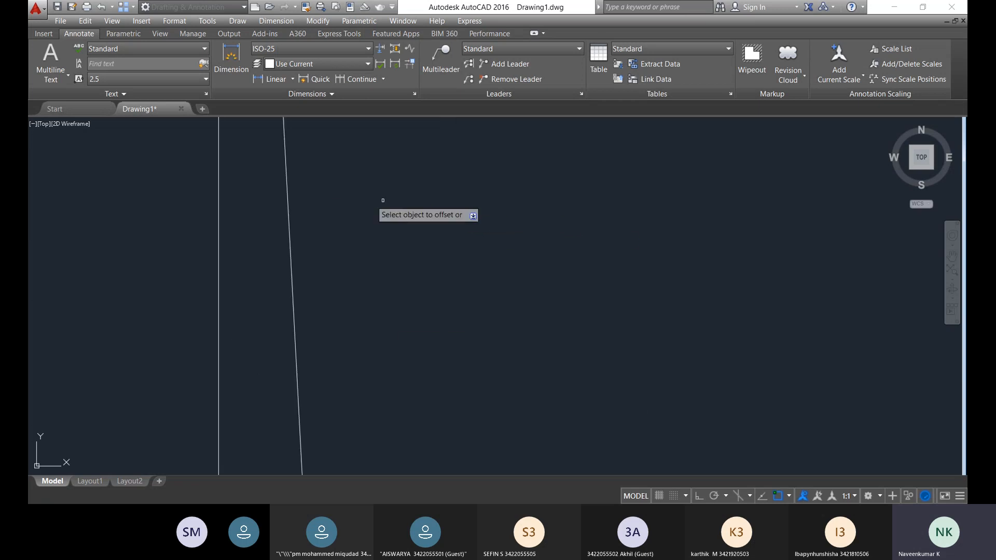
pyautogui.click(220, 228)
pyautogui.click(245, 271)
pyautogui.scroll(-4, 243, 296)
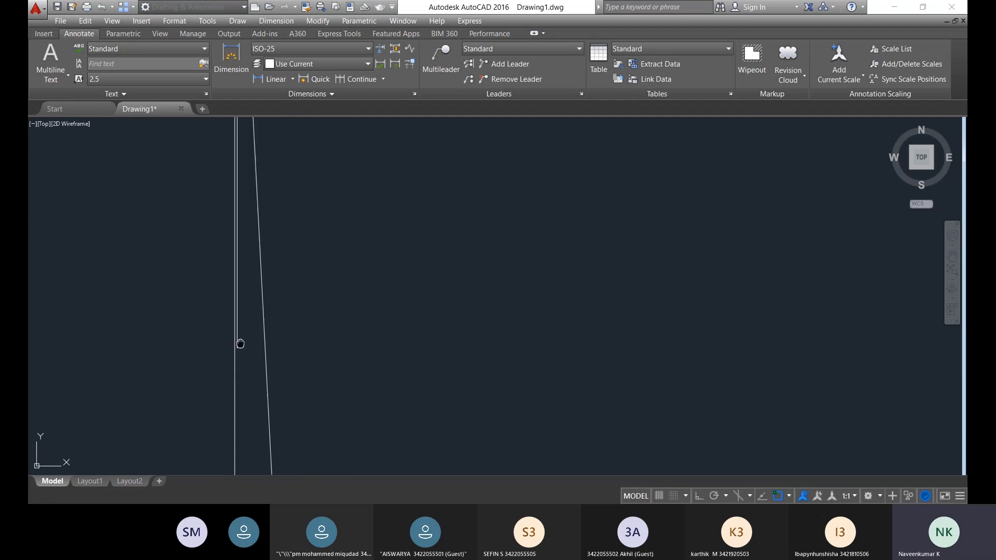
pyautogui.moveTo(240, 343); pyautogui.dragTo(261, 313, button='middle')
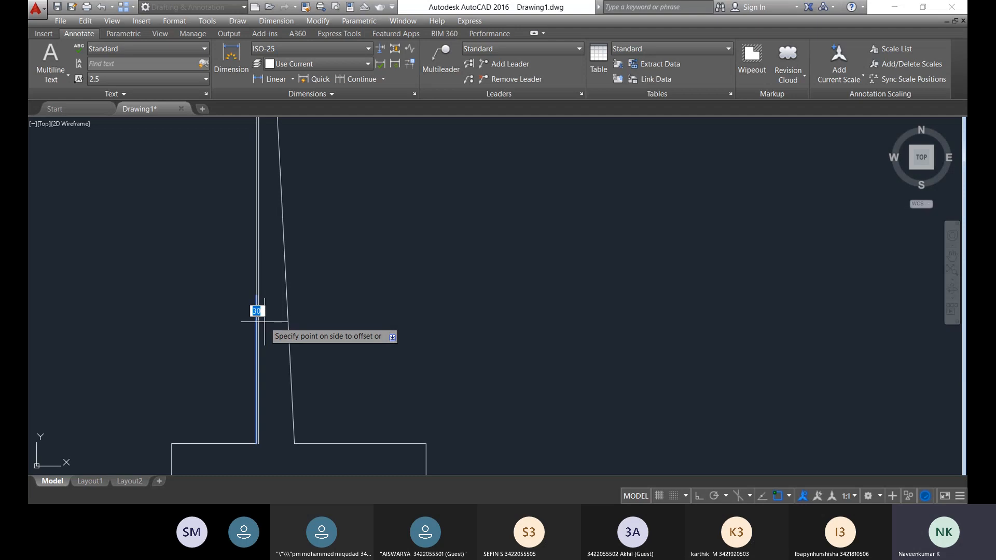
# - Offset the stem's tapered right face 30 mm inward
pyautogui.scroll(-5, 281, 329)
pyautogui.scroll(8, 281, 329)
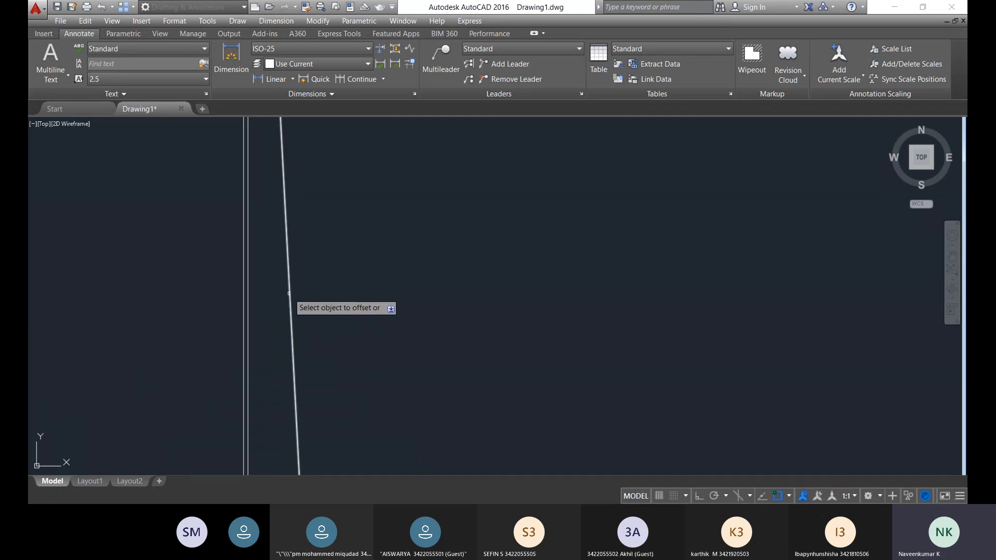
pyautogui.click(288, 280)
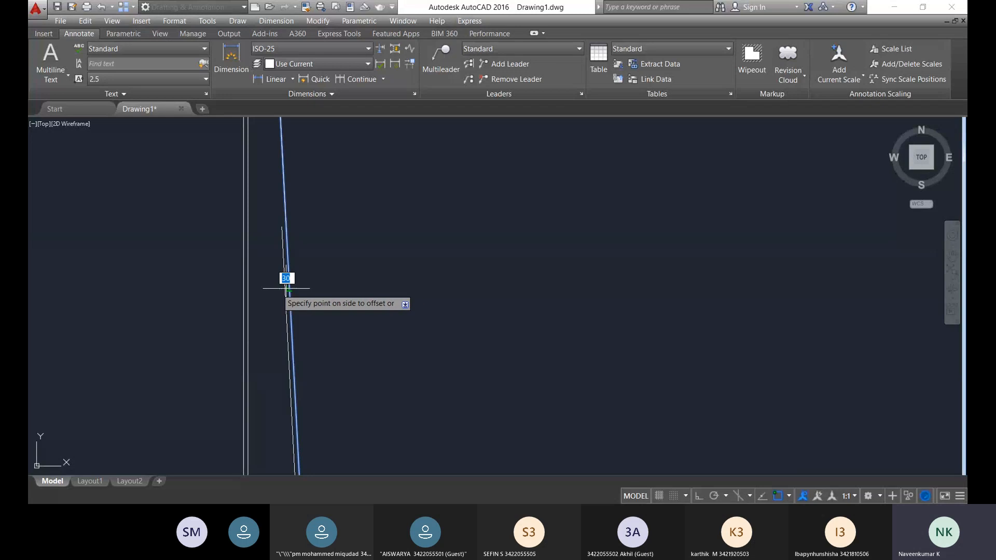
pyautogui.click(275, 287)
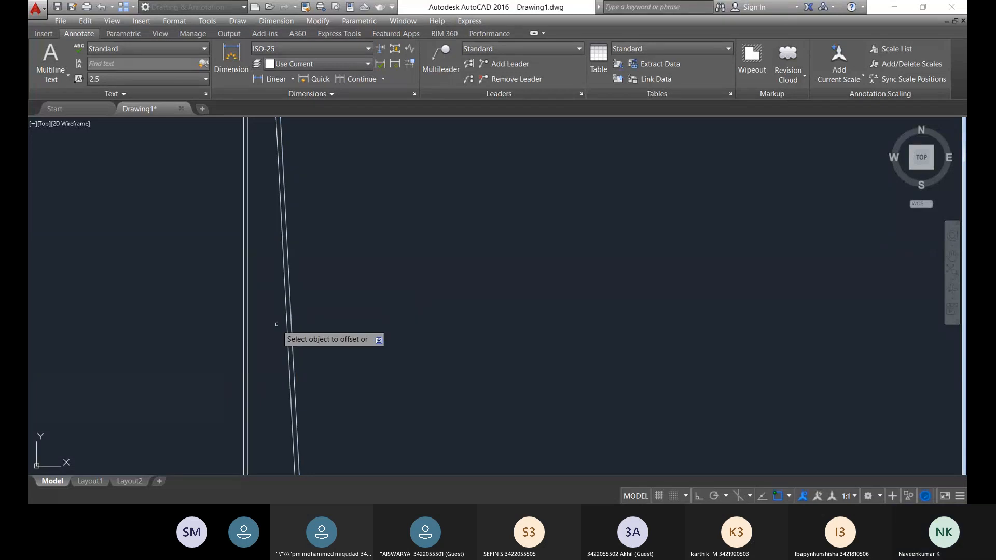
# - Offset the slab's top and bottom edges on both sides of the stem 30 mm into the slab
pyautogui.scroll(-10, 277, 324)
pyautogui.scroll(9, 272, 389)
pyautogui.click(223, 181)
pyautogui.click(229, 203)
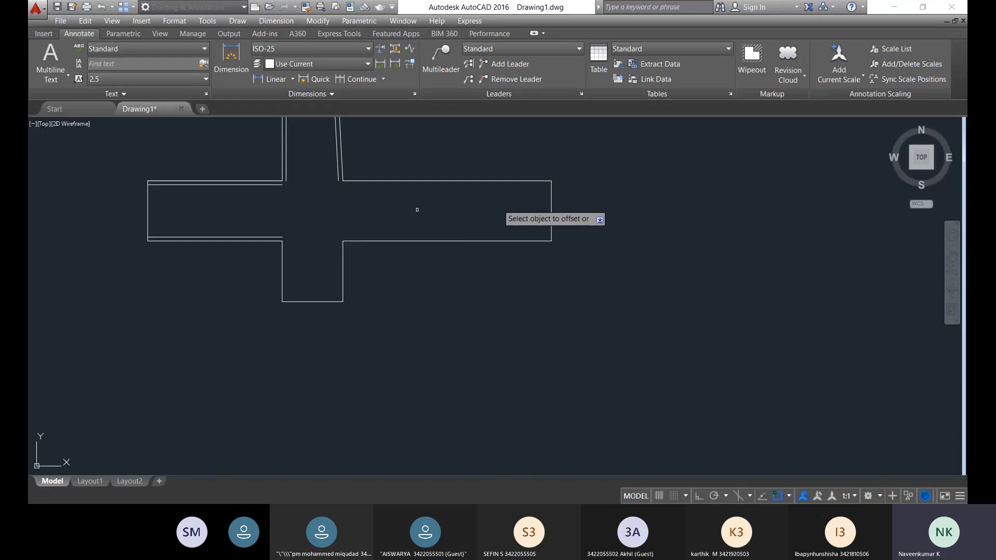
pyautogui.click(485, 182)
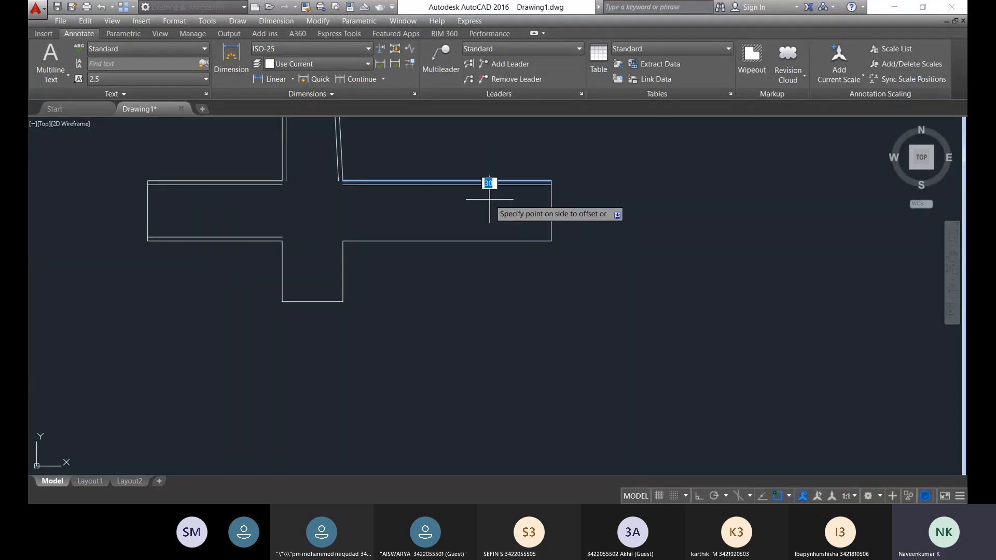
pyautogui.click(480, 223)
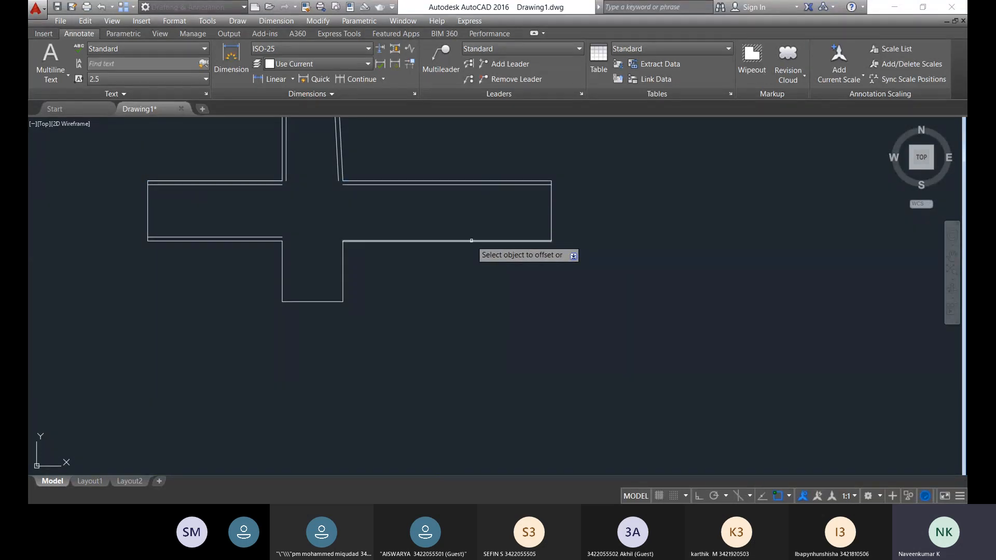
pyautogui.click(469, 241)
pyautogui.click(469, 227)
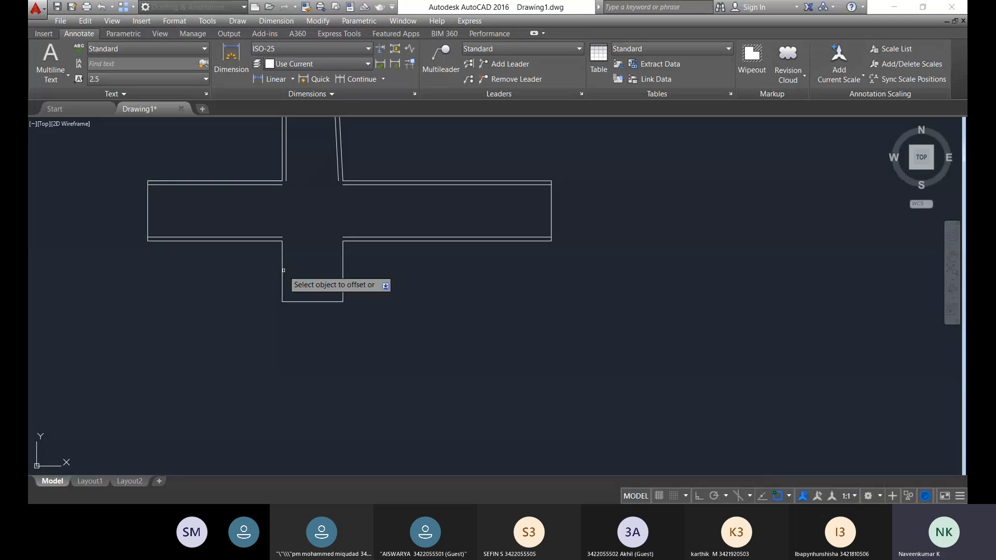
# - Offset the shear key's left and right sides 30 mm inward
pyautogui.click(282, 270)
pyautogui.click(311, 270)
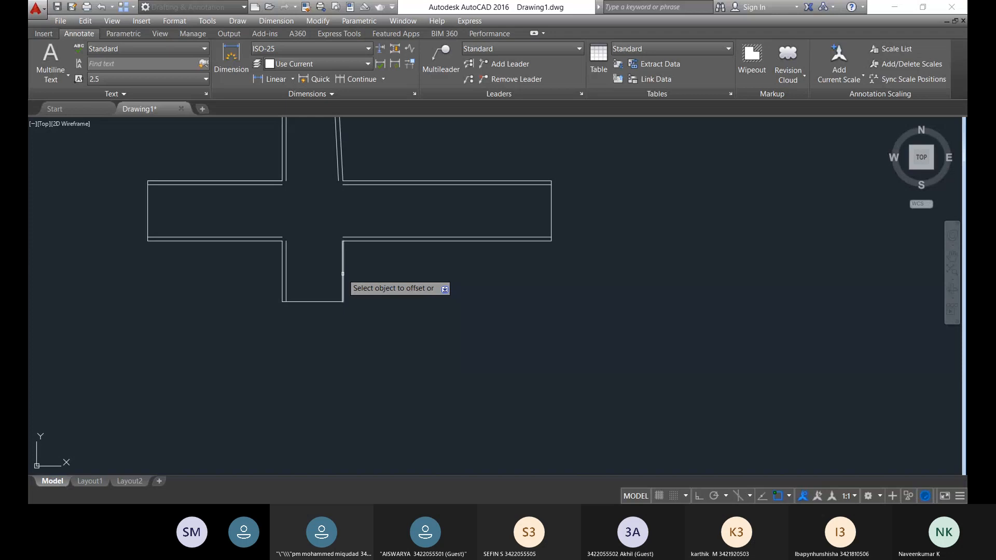
pyautogui.scroll(-5, 342, 273)
pyautogui.scroll(7, 385, 248)
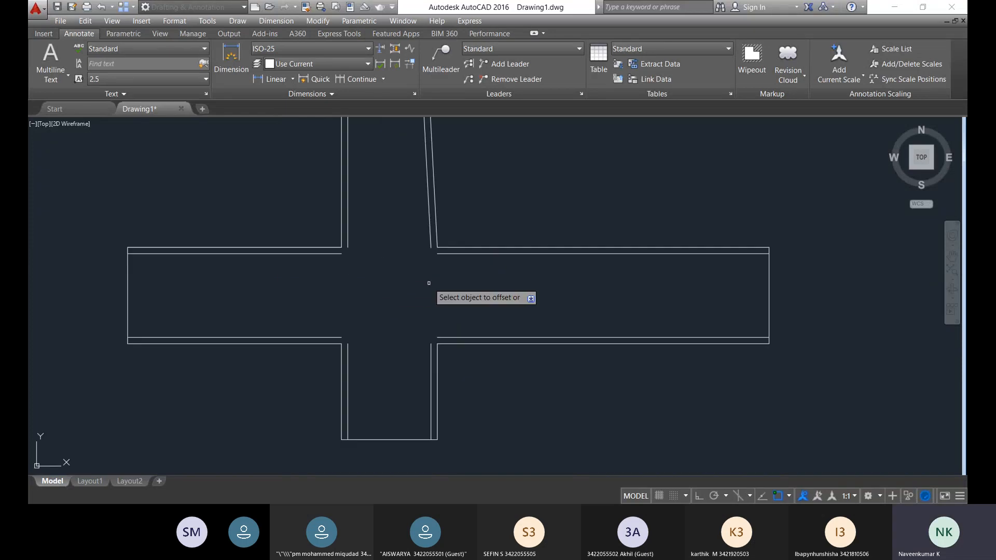
# - Stretch the lower end of the stem's left cover line down through the slab to the top of the shear key's left cover line
pyautogui.press('Escape')
pyautogui.scroll(-3, 363, 244)
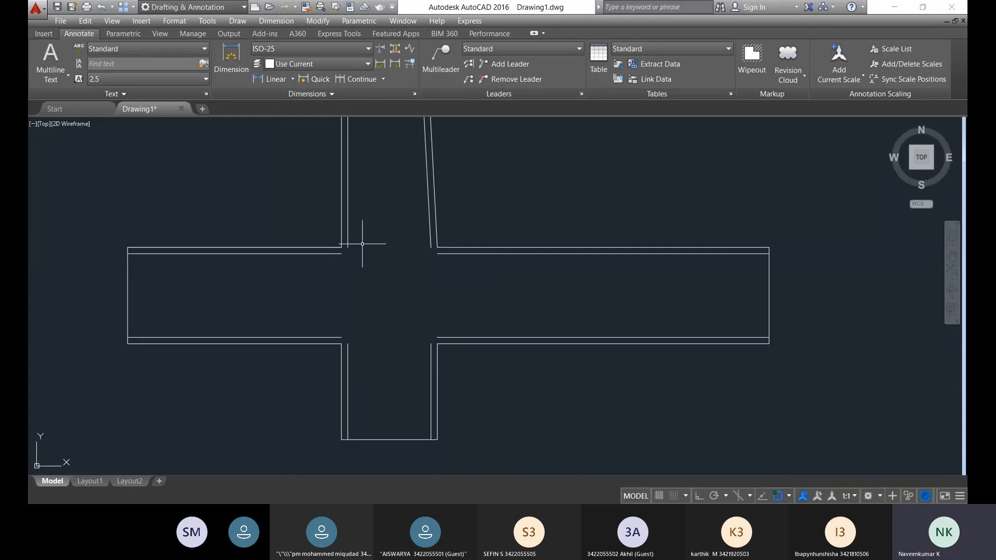
pyautogui.scroll(3, 322, 240)
pyautogui.scroll(-4, 327, 236)
pyautogui.moveTo(327, 236); pyautogui.dragTo(362, 181, button='middle')
pyautogui.scroll(6, 362, 180)
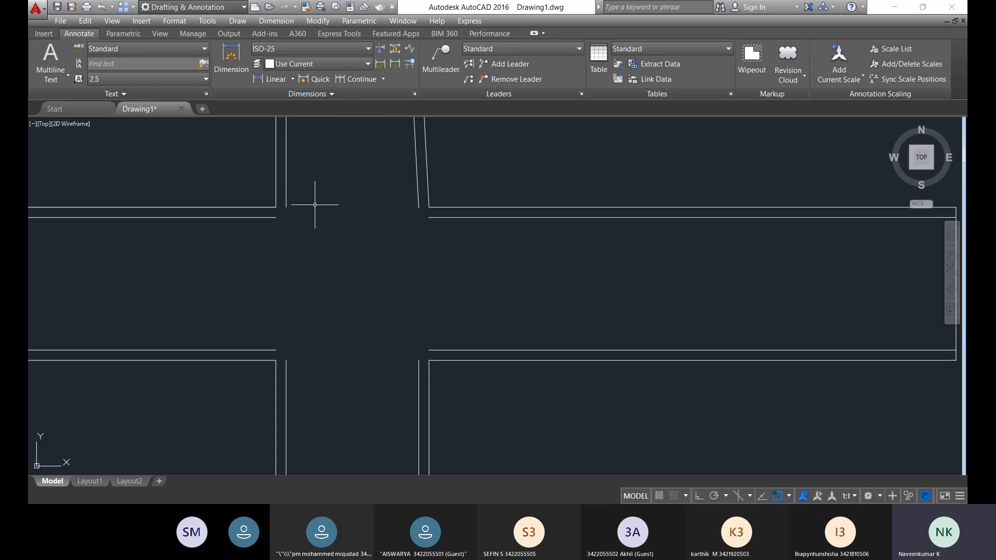
pyautogui.click(288, 204)
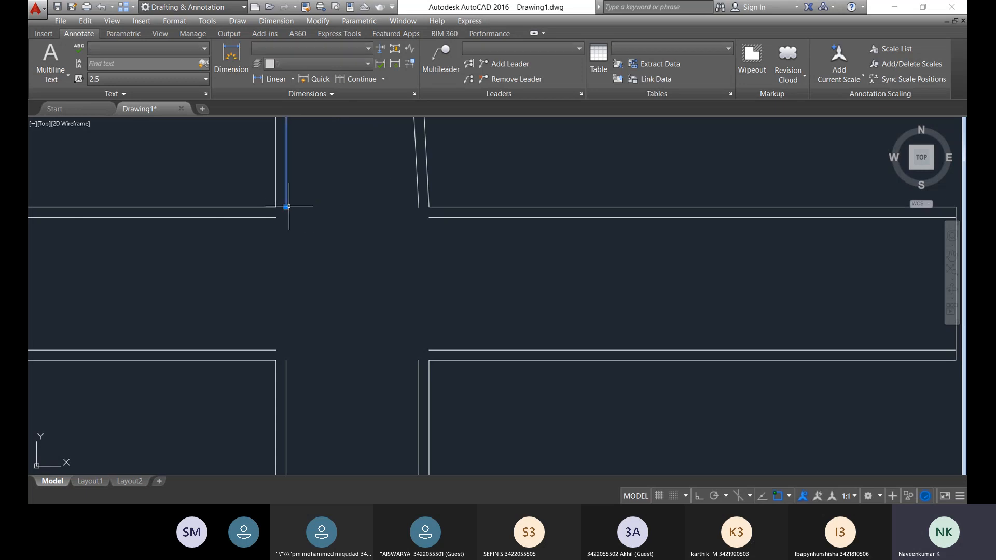
pyautogui.click(285, 207)
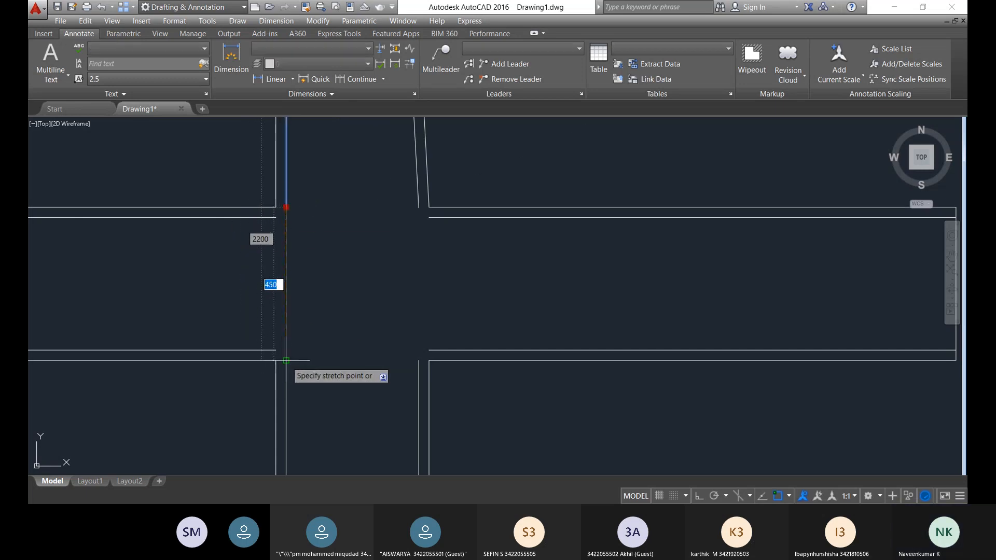
pyautogui.click(286, 360)
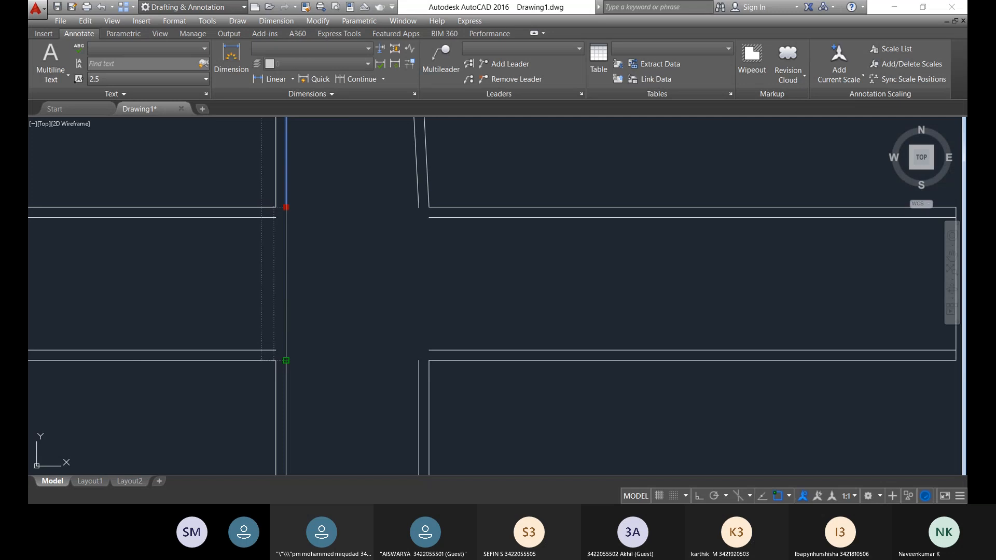
# - Stretch the lower end of the stem's tapered right cover line down to the top of the shear key's right cover line
pyautogui.click(418, 186)
pyautogui.click(418, 207)
pyautogui.click(419, 360)
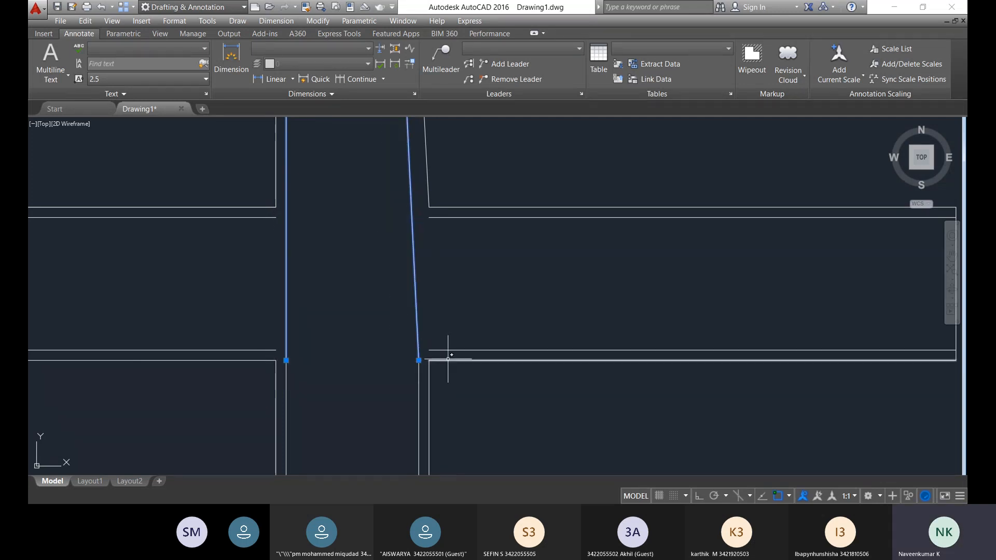
# - Stretch the left slab's bottom cover line across the stem to meet the right slab's bottom cover line
pyautogui.scroll(-3, 451, 357)
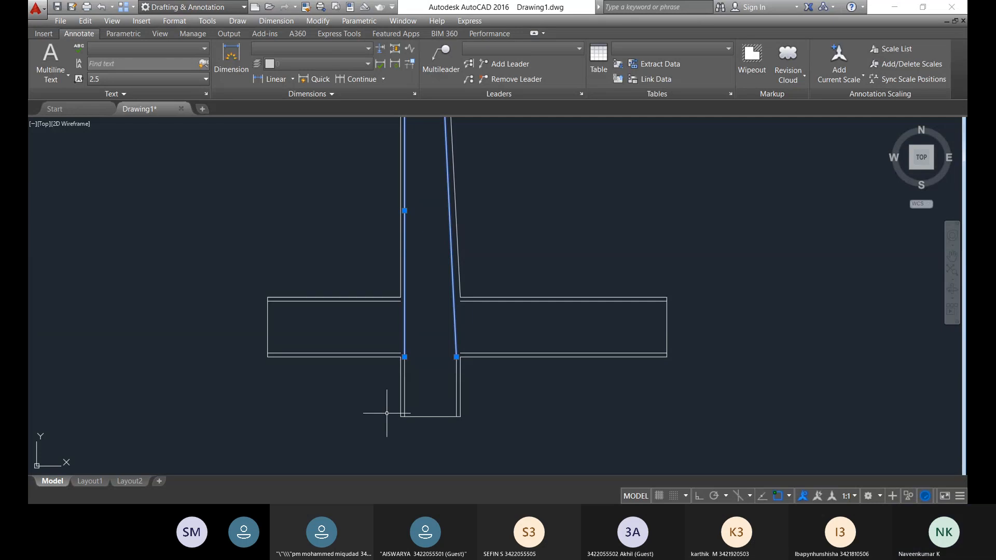
pyautogui.scroll(6, 390, 355)
pyautogui.click(422, 345)
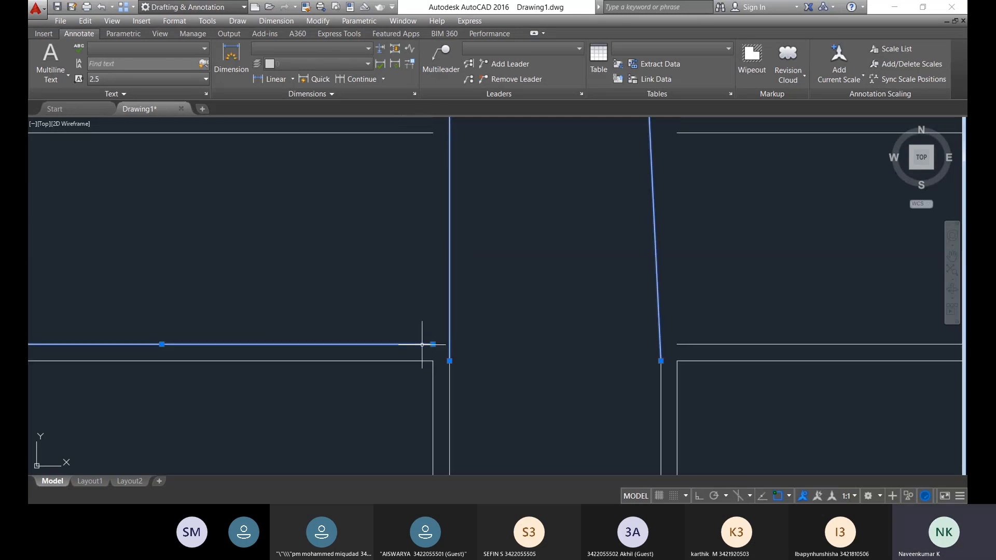
pyautogui.click(433, 344)
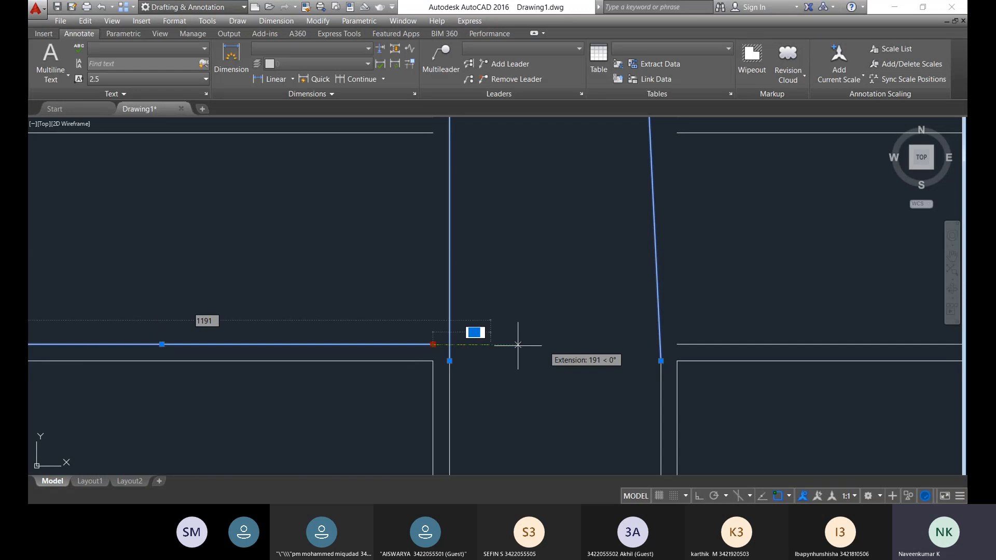
pyautogui.click(660, 348)
# - Stretch the left slab's top cover line across the stem to meet the right slab's top cover line
pyautogui.scroll(-8, 661, 348)
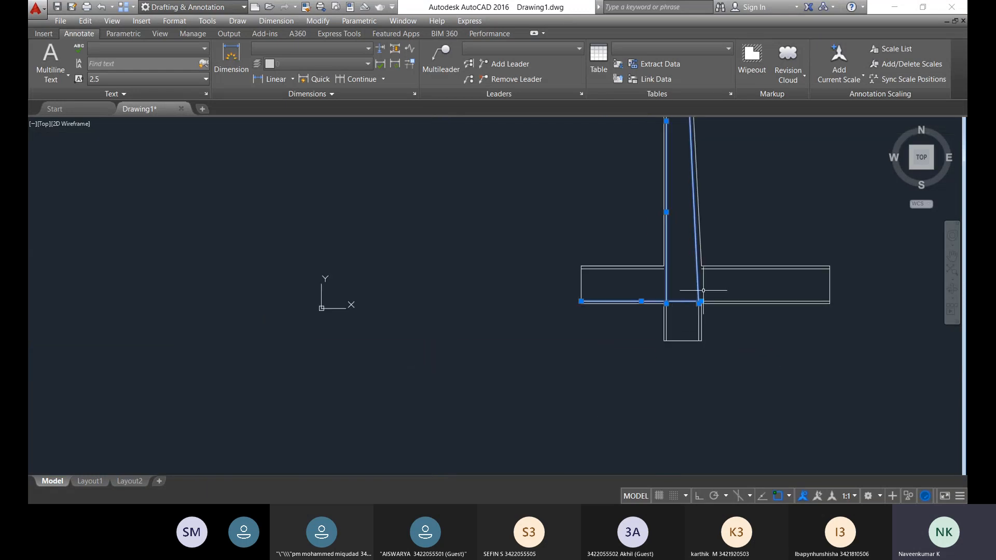
pyautogui.scroll(8, 684, 290)
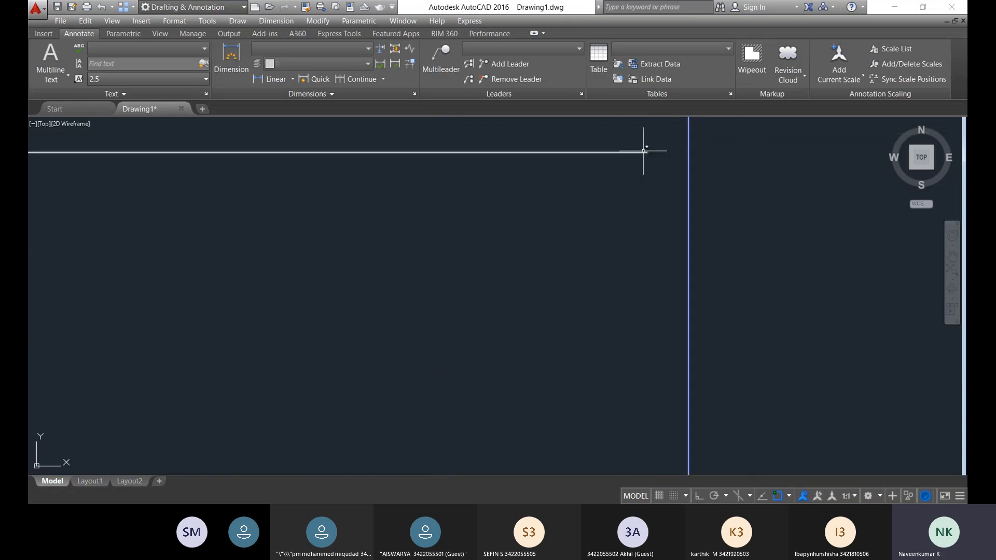
pyautogui.scroll(-6, 615, 191)
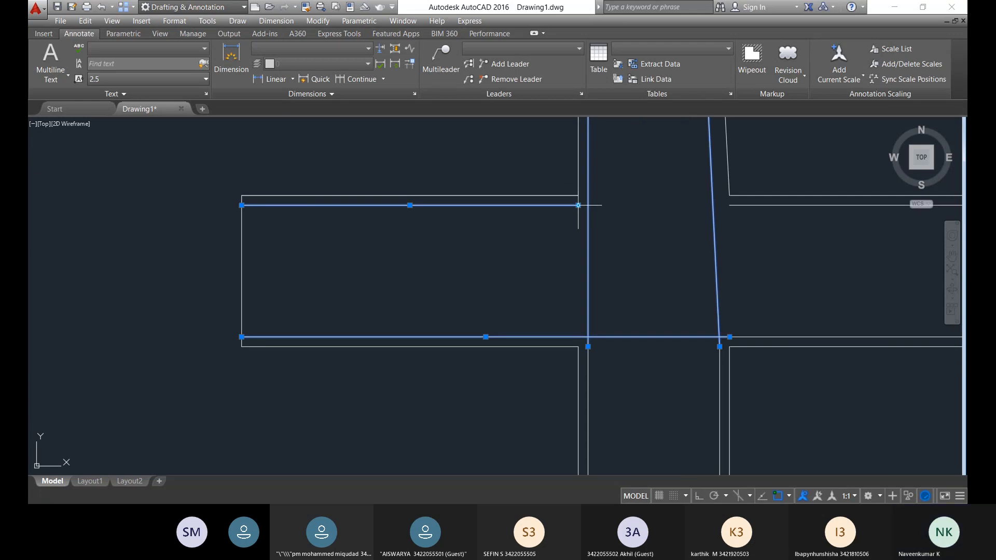
pyautogui.click(578, 205)
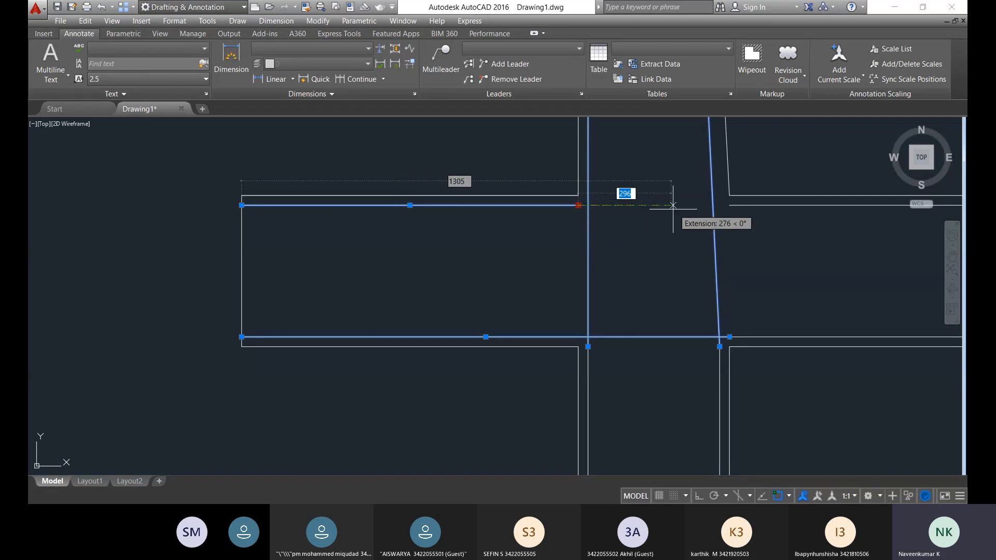
pyautogui.click(729, 205)
pyautogui.press('Escape')
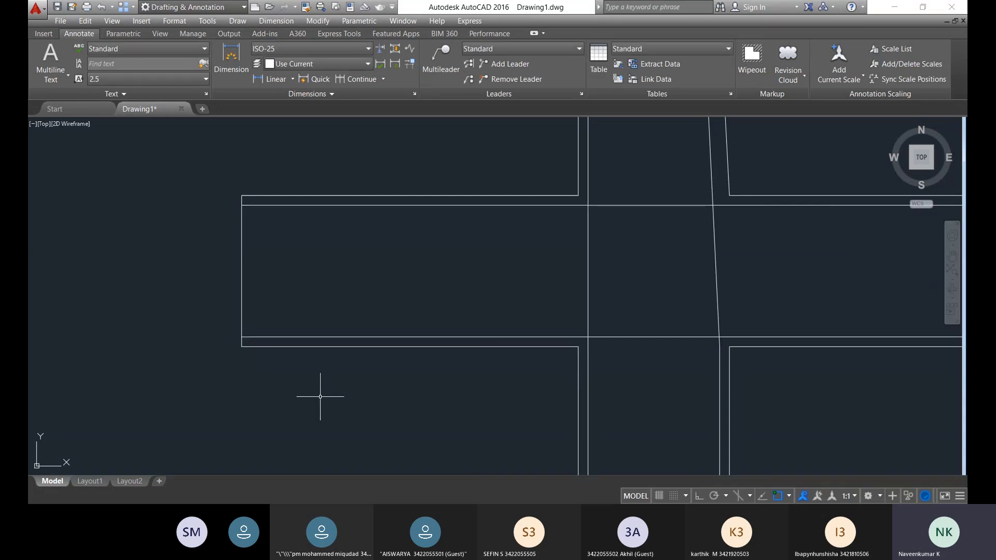
pyautogui.scroll(-10, 449, 304)
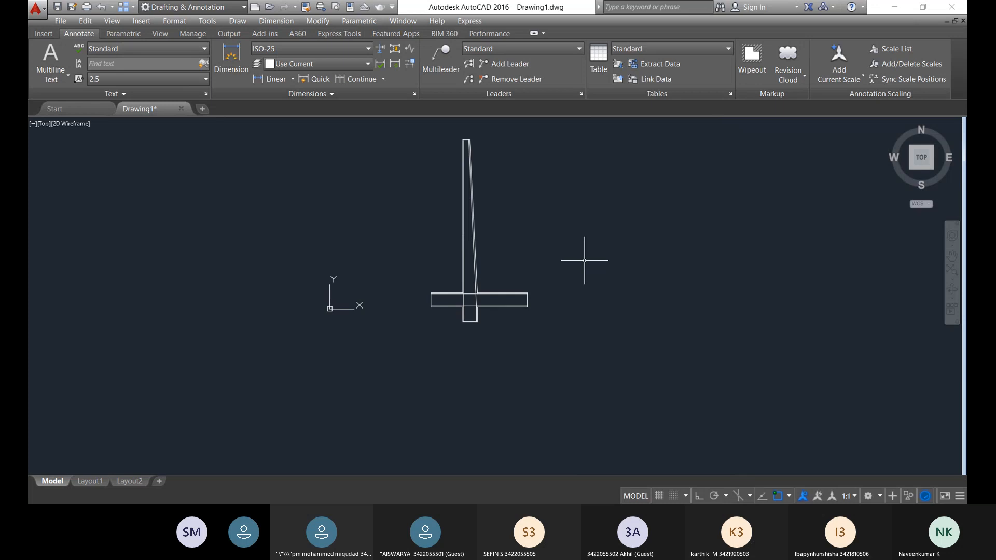
pyautogui.scroll(10, 438, 311)
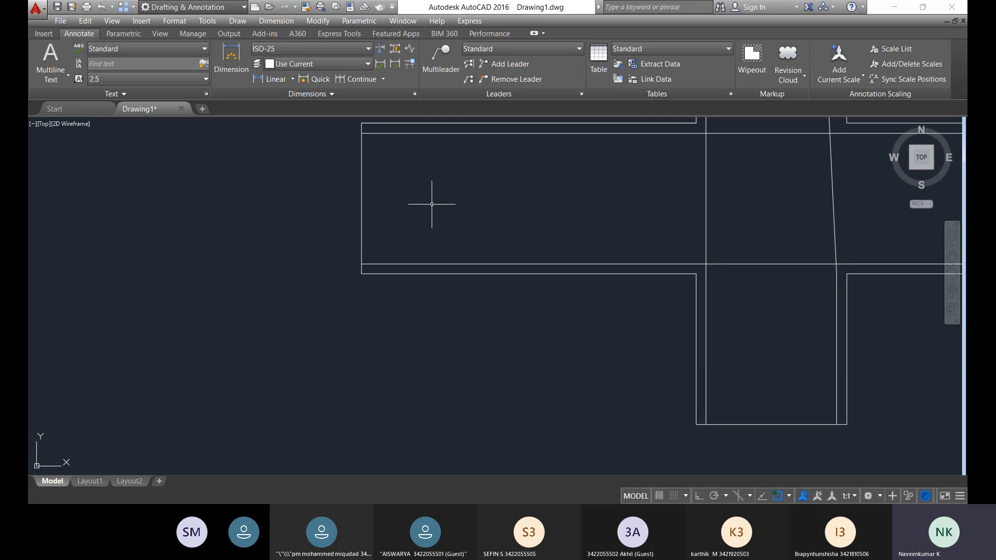
pyautogui.write('l')
pyautogui.press('Return')
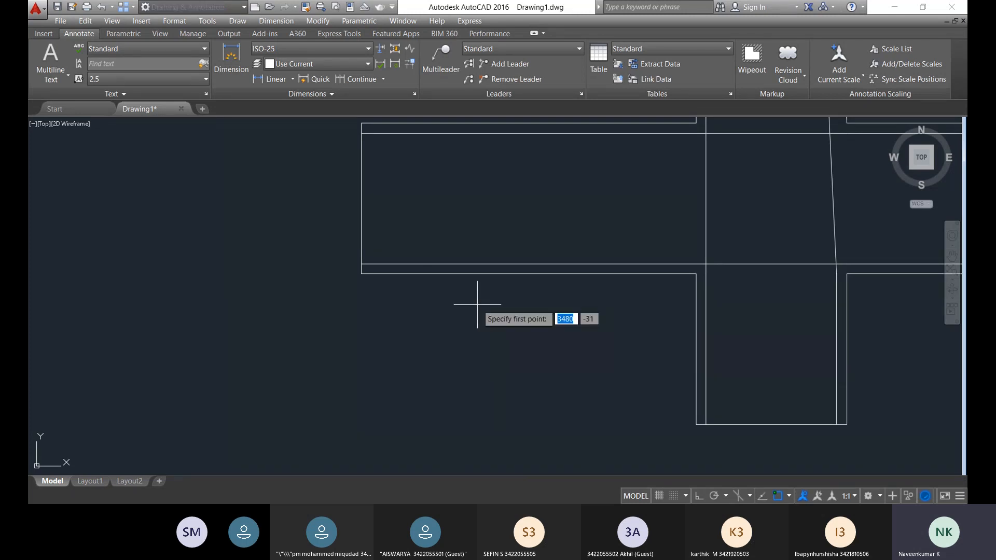
pyautogui.press('Escape')
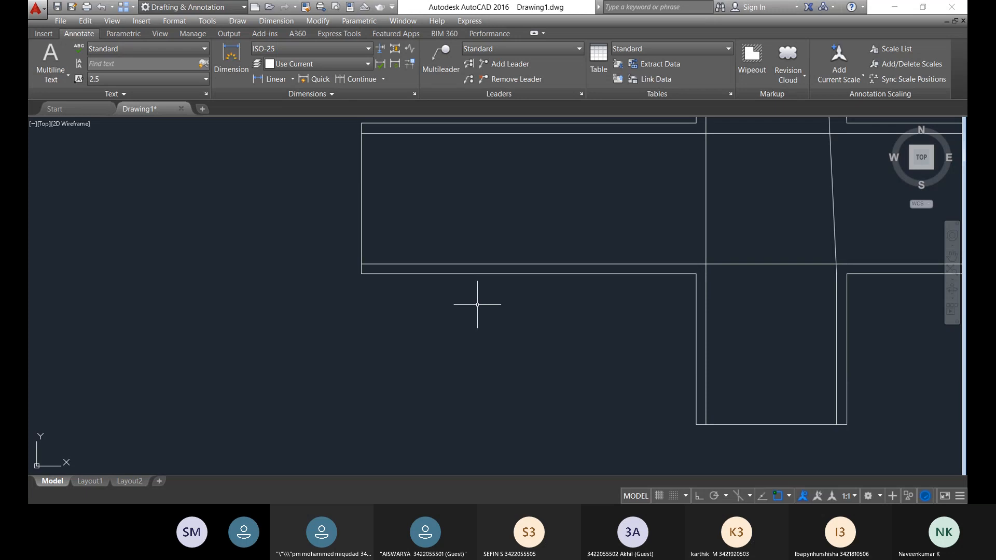
# - Offset the base slab's left end edge 30 mm inward
pyautogui.write('o')
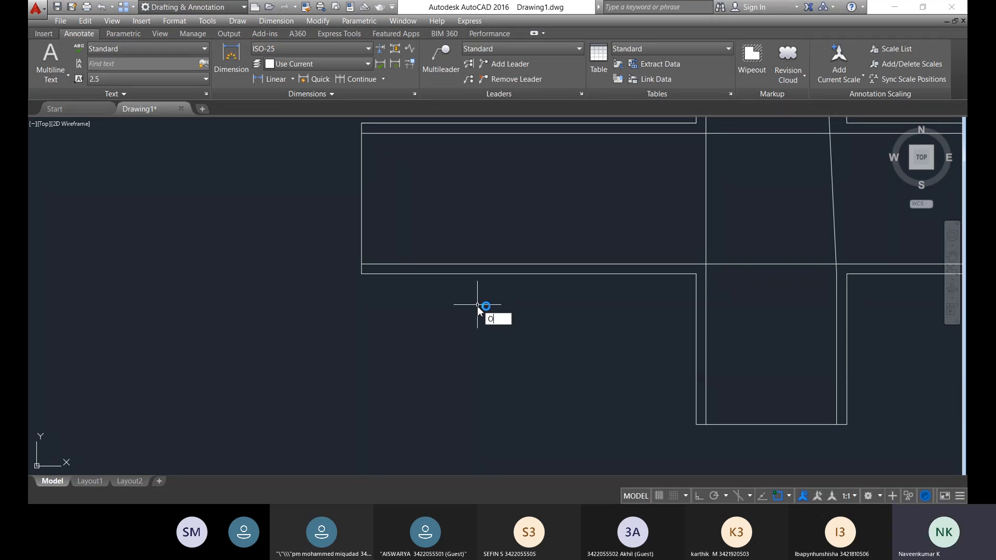
pyautogui.press('Return')
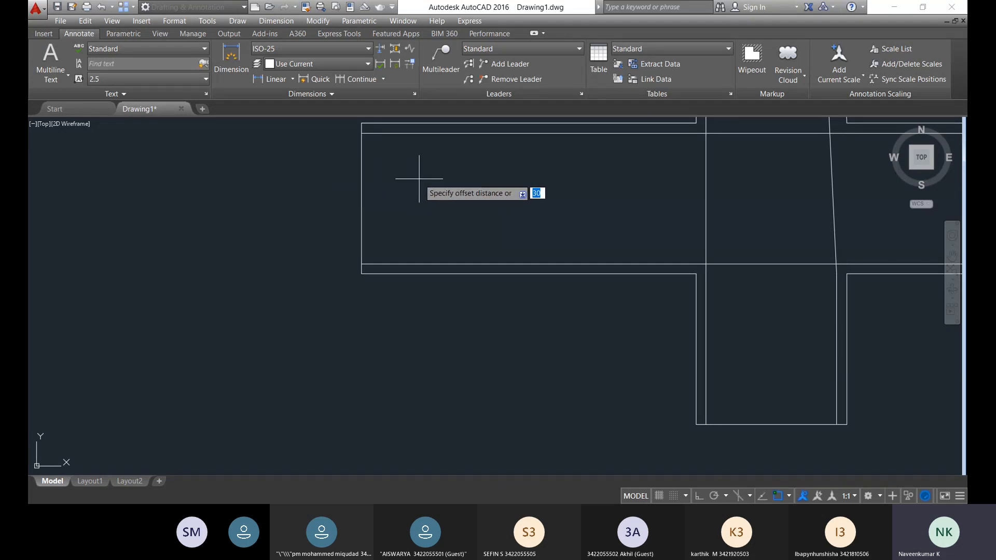
pyautogui.press('Return')
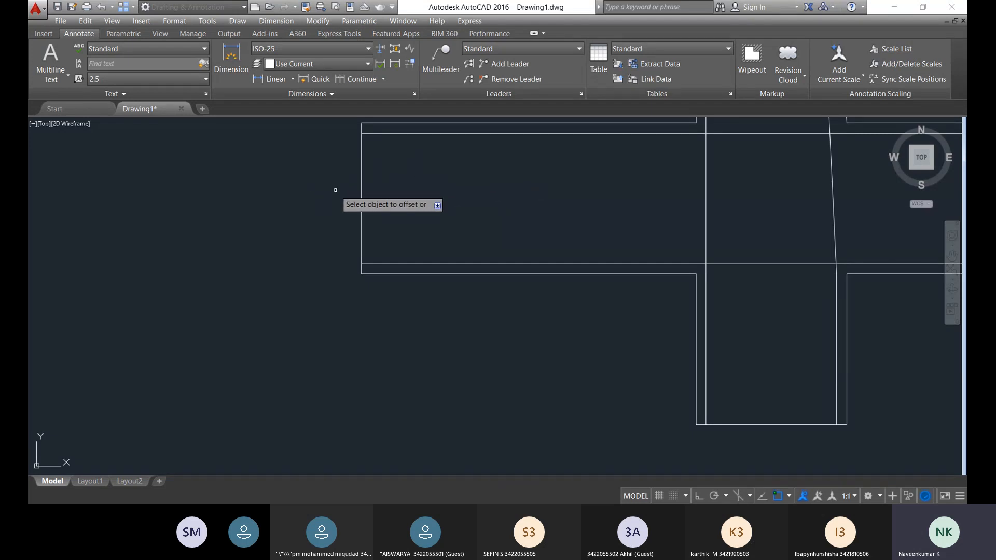
pyautogui.click(361, 188)
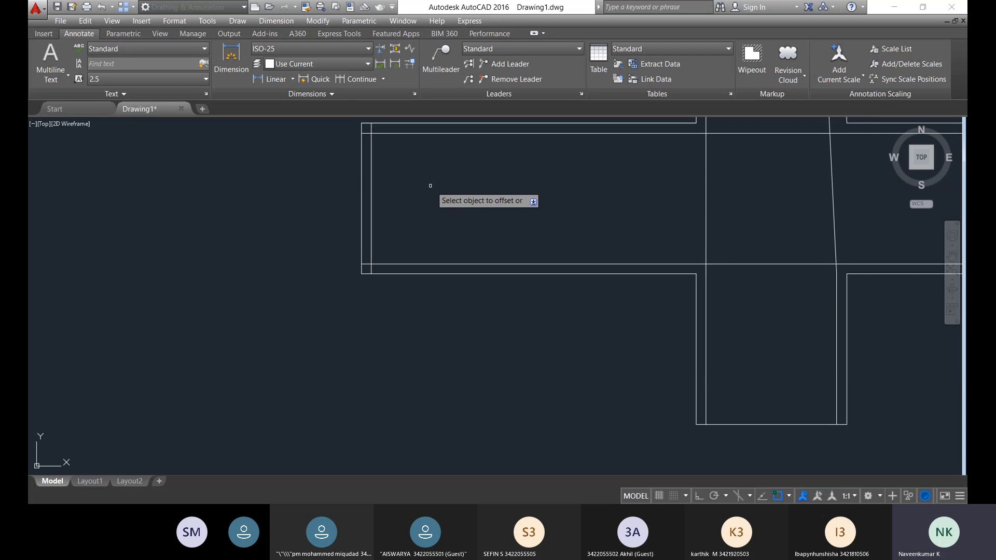
pyautogui.click(617, 226)
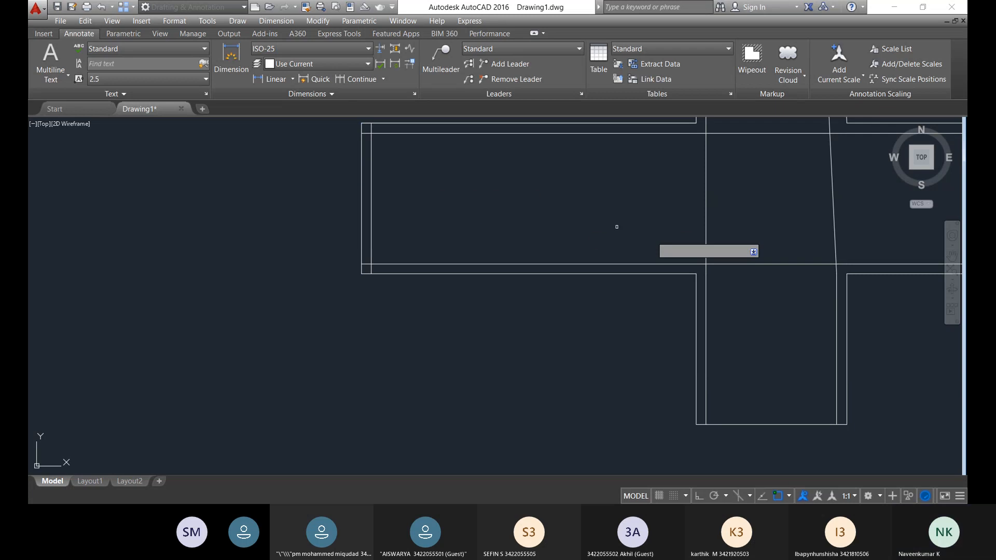
# - Offset the shear key's bottom edge and the base slab's right end edge 30 mm inward
pyautogui.scroll(-6, 616, 227)
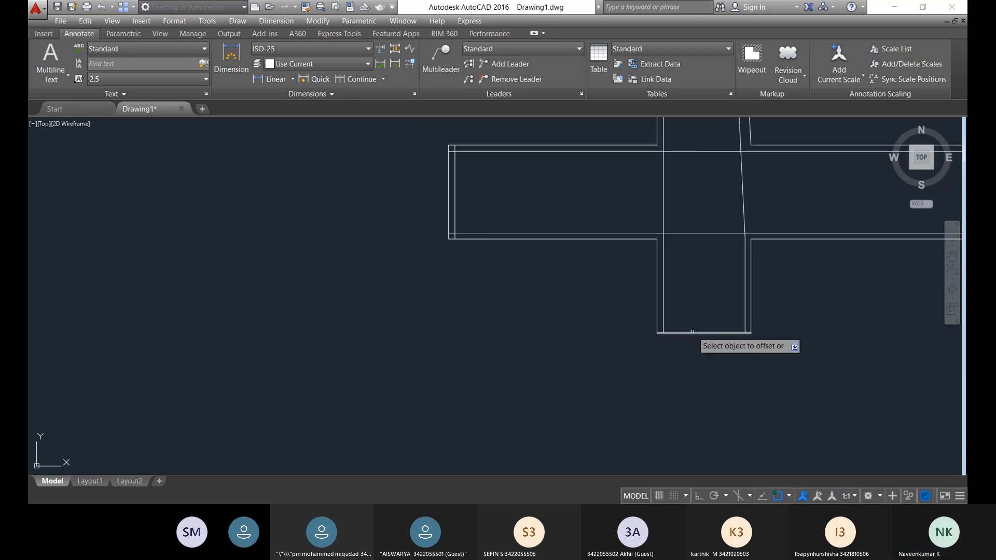
pyautogui.scroll(-2, 778, 296)
pyautogui.moveTo(794, 289); pyautogui.dragTo(534, 306, button='middle')
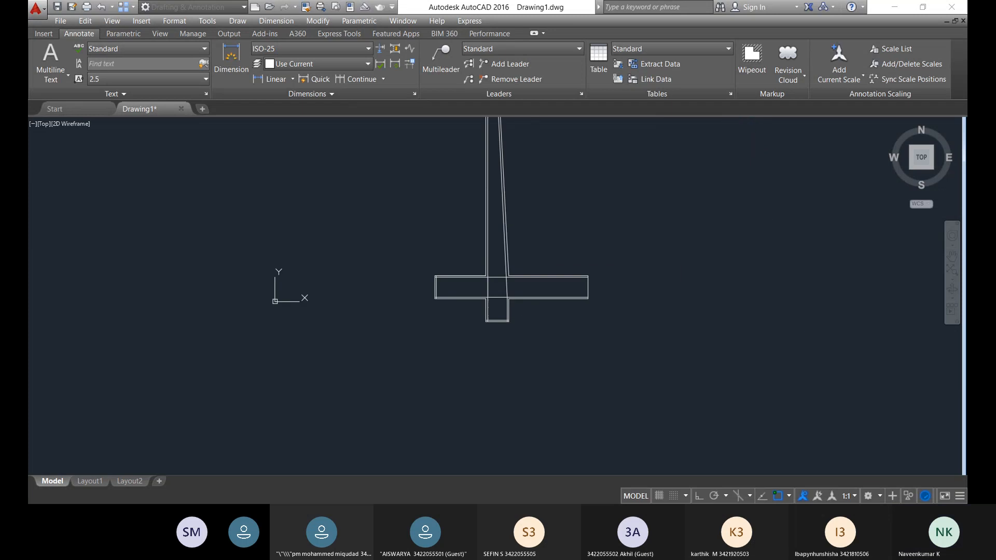
pyautogui.scroll(6, 561, 290)
pyautogui.click(670, 268)
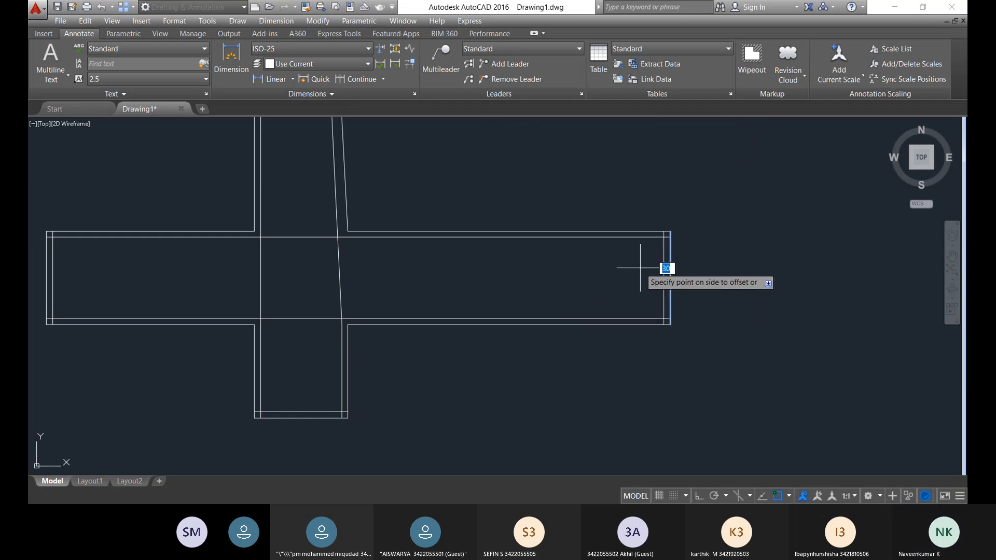
pyautogui.click(640, 267)
# - Offset the stem's top edge 30 mm down into the stem
pyautogui.scroll(6, 530, 260)
pyautogui.scroll(-8, 524, 257)
pyautogui.moveTo(493, 251)
pyautogui.mouseDown(button='middle')
pyautogui.moveTo(255, 126)
pyautogui.moveTo(246, 172)
pyautogui.moveTo(367, 403)
pyautogui.mouseUp(button='middle')
pyautogui.scroll(-8, 231, 149)
pyautogui.scroll(8, 350, 343)
pyautogui.scroll(2, 310, 181)
pyautogui.moveTo(326, 179); pyautogui.dragTo(309, 412, button='middle')
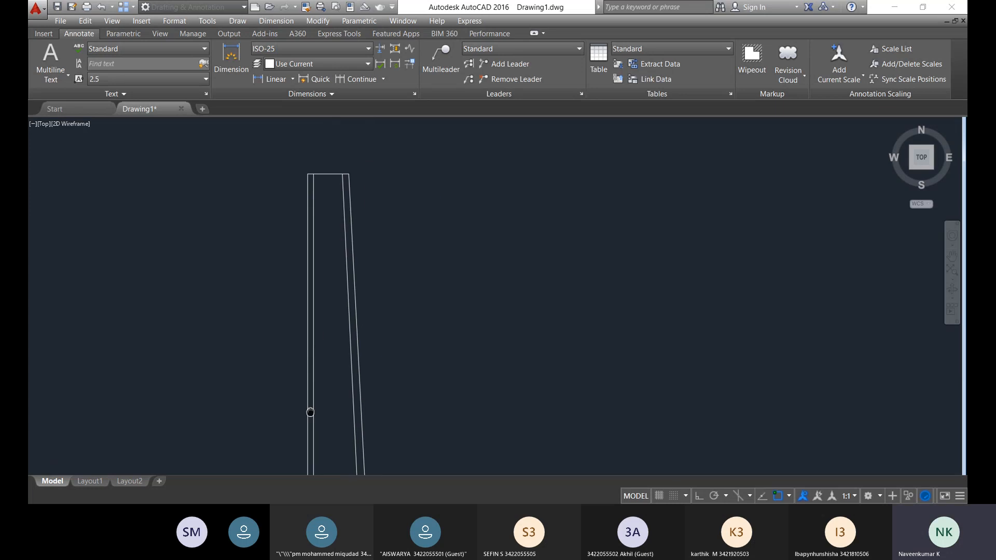
pyautogui.scroll(5, 319, 171)
pyautogui.click(314, 152)
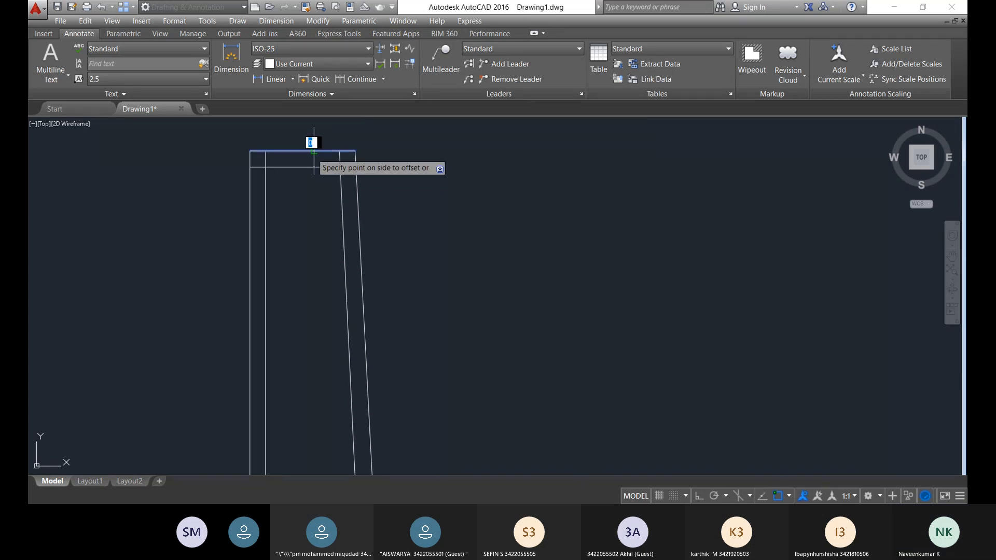
pyautogui.click(325, 197)
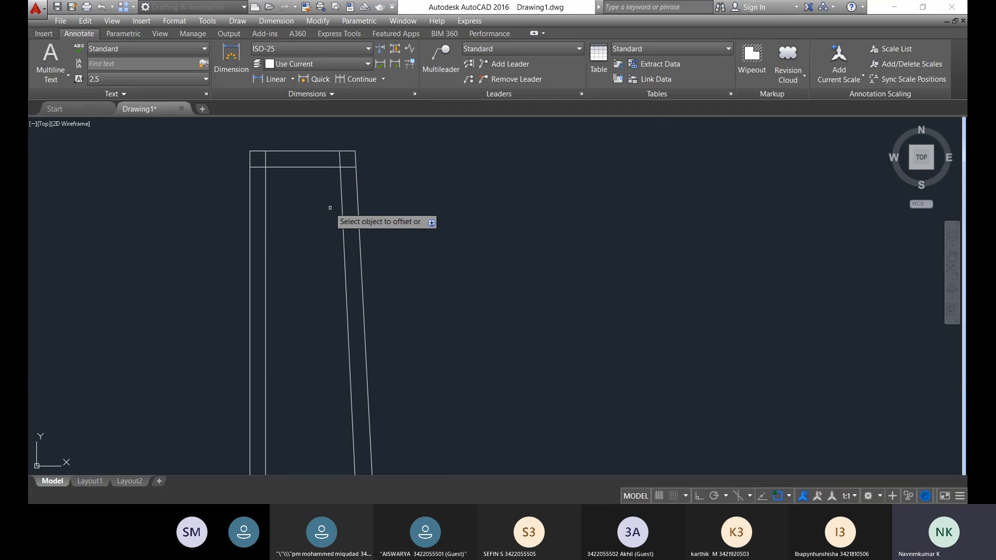
pyautogui.press('Escape')
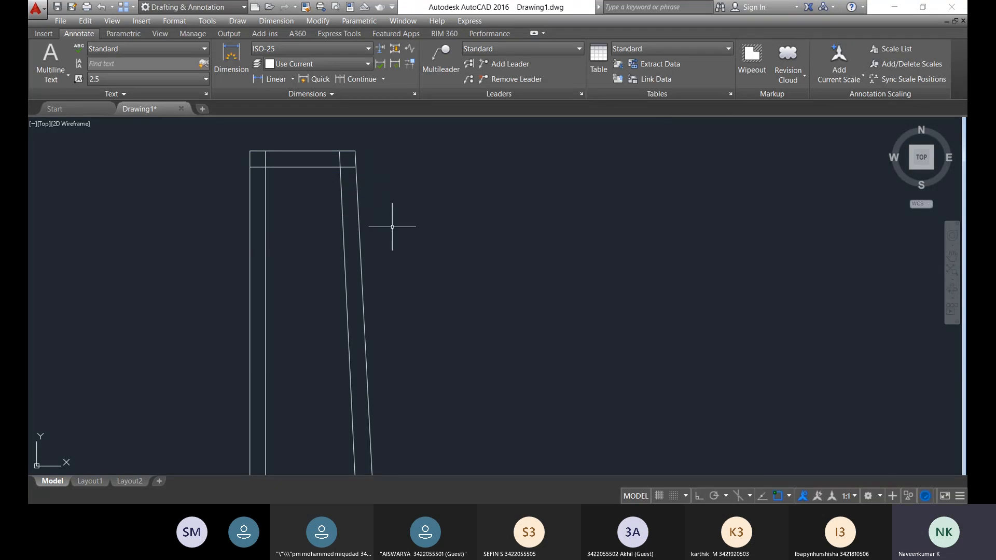
pyautogui.write('tr')
pyautogui.press('Return')
pyautogui.scroll(8, 355, 177)
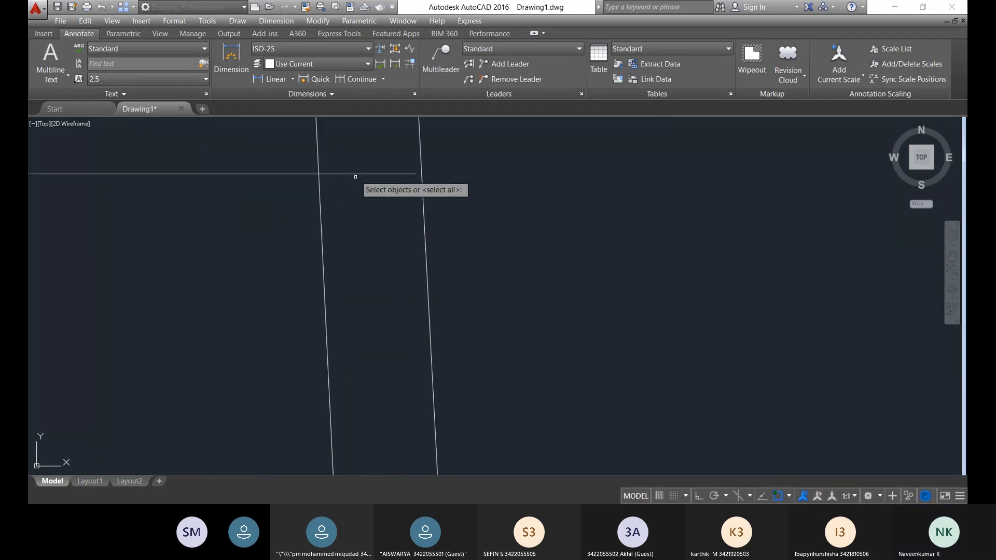
pyautogui.click(317, 147)
pyautogui.scroll(-8, 310, 171)
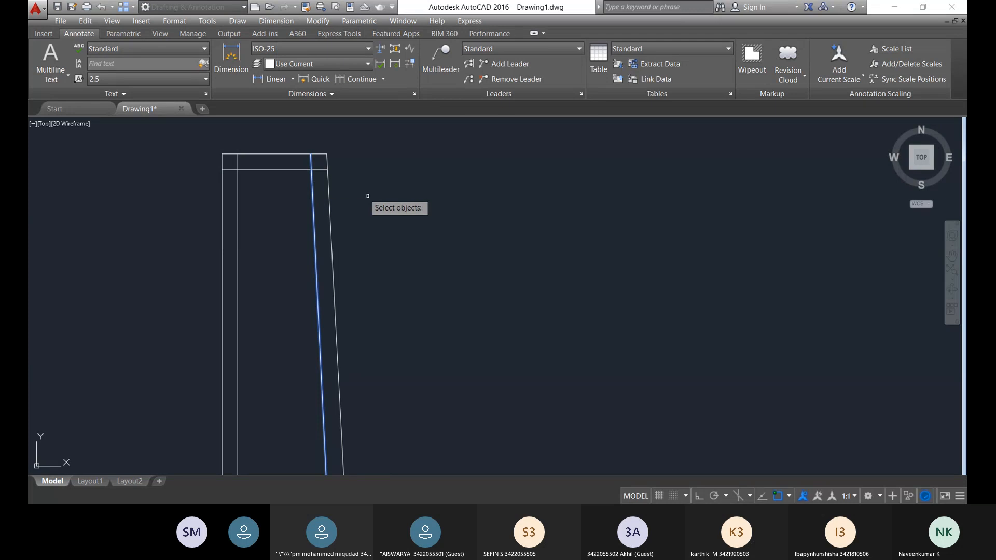
pyautogui.press('Escape')
# - Try to stretch the upper end of the stem's tapered cover line past the stem's top edge, and undo the stretch
pyautogui.scroll(4, 289, 195)
pyautogui.moveTo(289, 196); pyautogui.dragTo(353, 418, button='middle')
pyautogui.scroll(2, 394, 335)
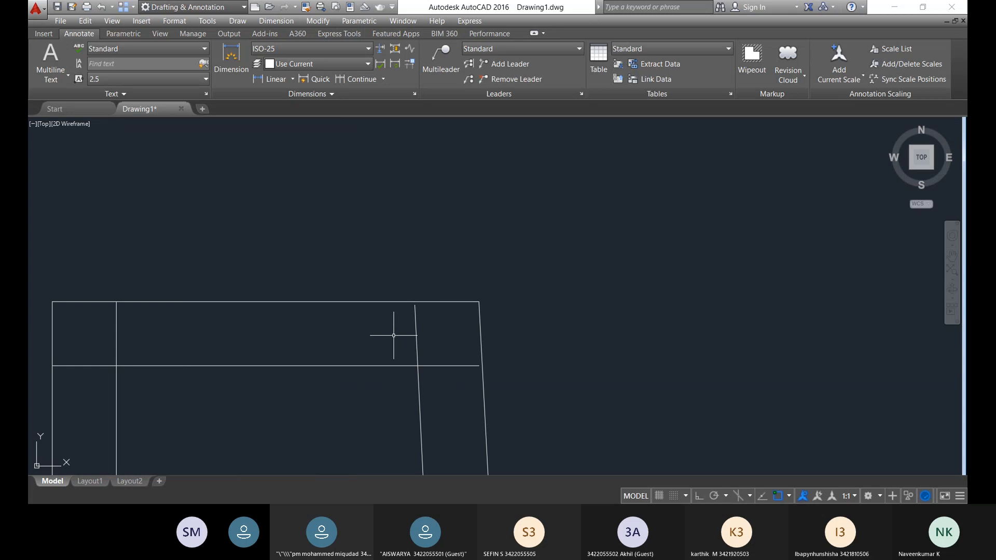
pyautogui.scroll(4, 394, 335)
pyautogui.click(446, 267)
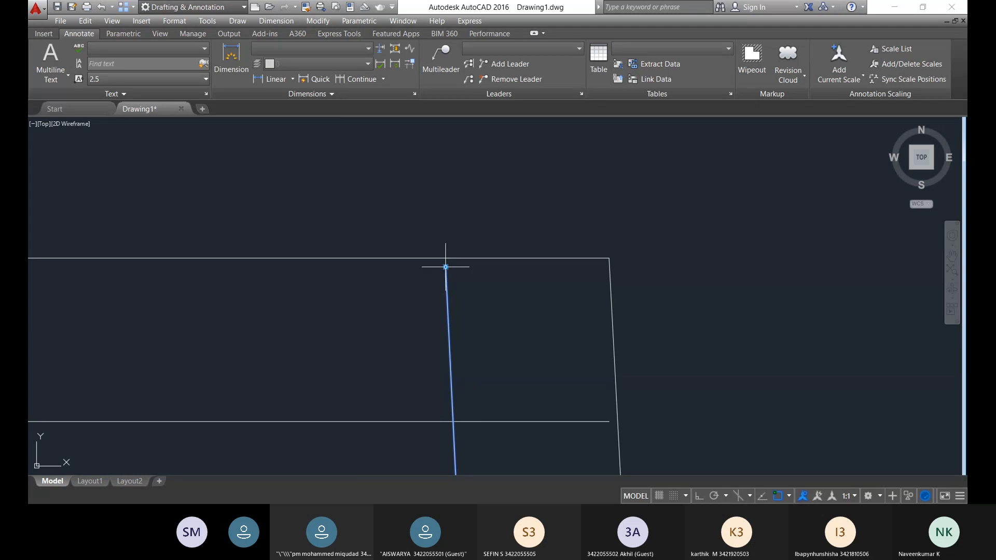
pyautogui.click(445, 268)
pyautogui.click(440, 216)
pyautogui.hotkey('ctrl', 'z')
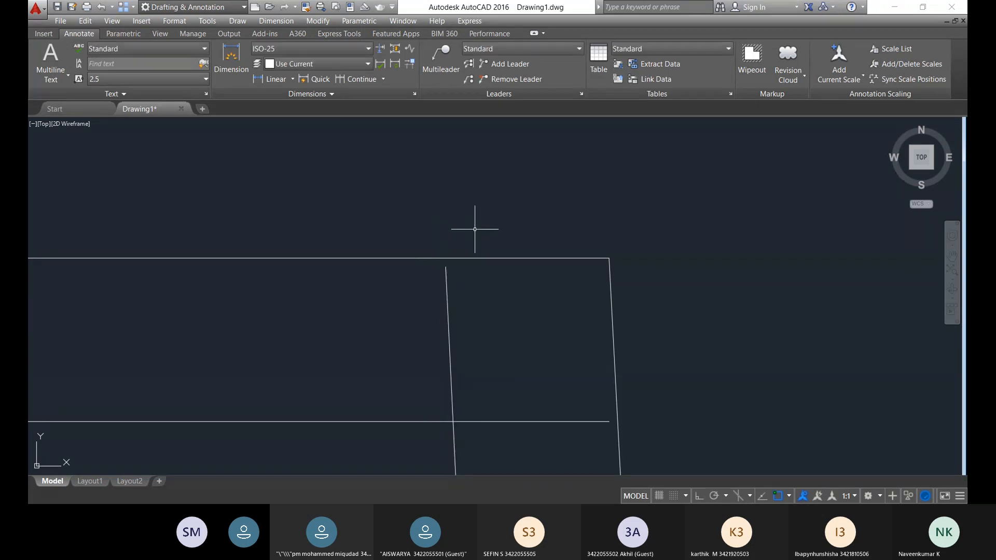
# - Stretch the upper end of the stem's tapered cover line slightly past the stem's top edge
pyautogui.click(451, 275)
pyautogui.click(446, 267)
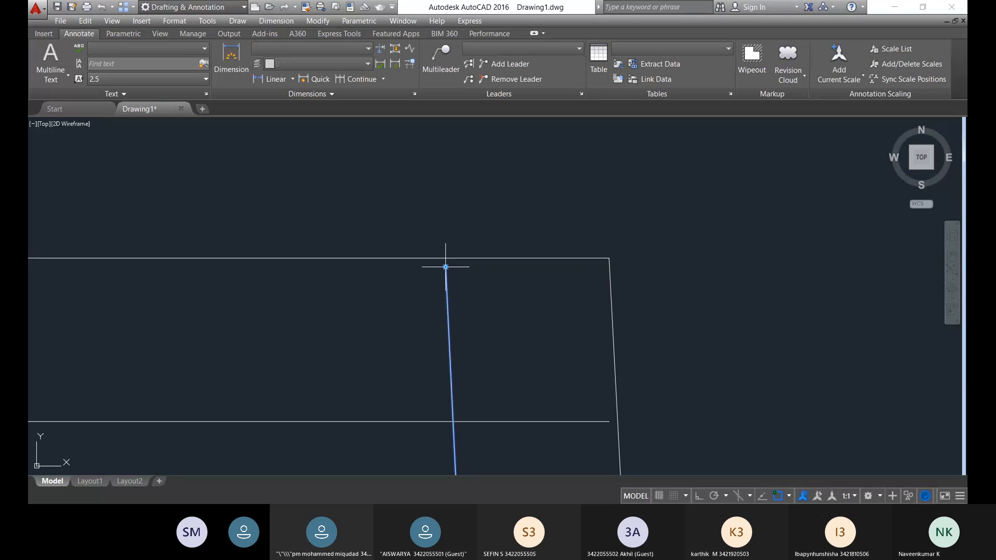
pyautogui.click(446, 267)
pyautogui.click(444, 236)
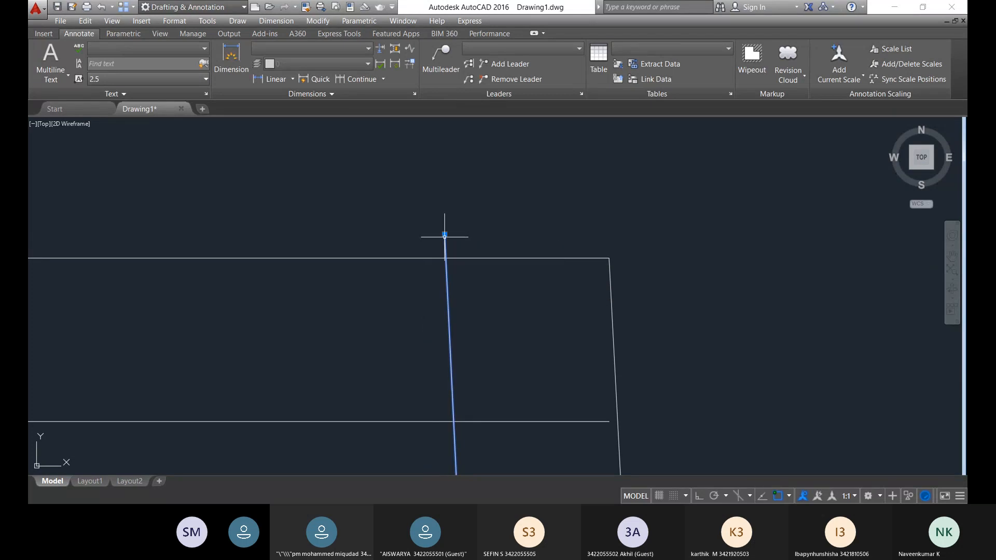
pyautogui.press('Escape')
pyautogui.scroll(-4, 508, 304)
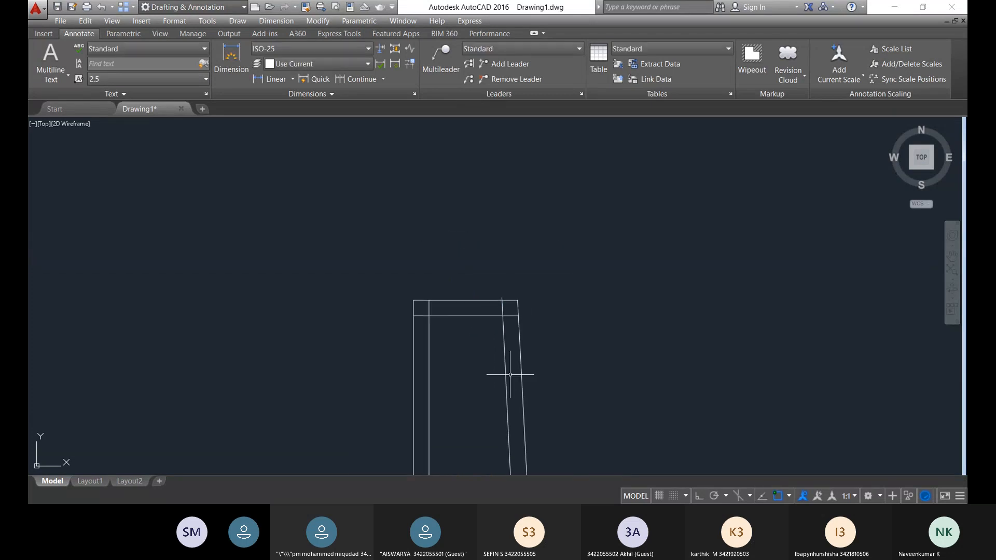
# - Trim the stem's vertical and tapered cover lines between the top cover line and the stem's top edge
pyautogui.scroll(5, 438, 298)
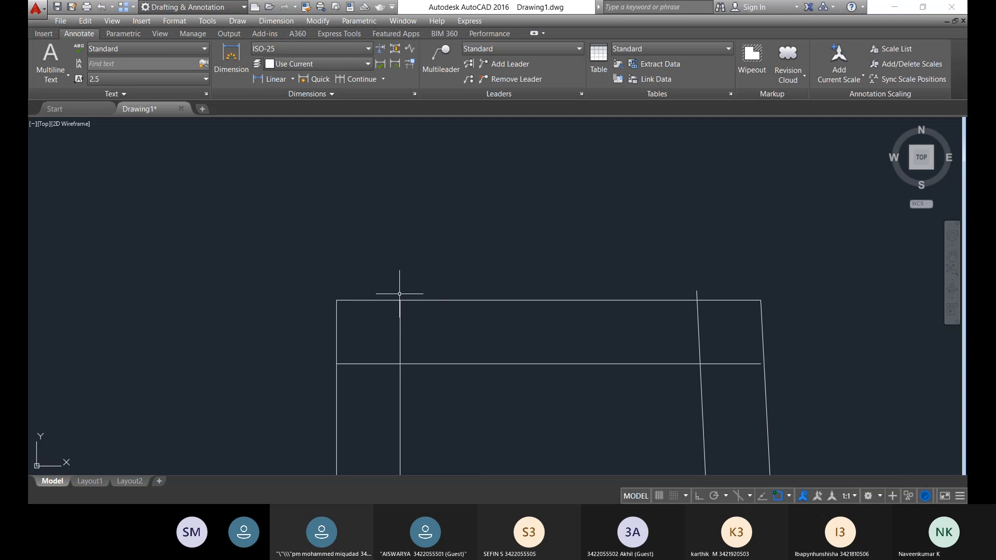
pyautogui.scroll(2, 399, 294)
pyautogui.write('tr')
pyautogui.press('Return')
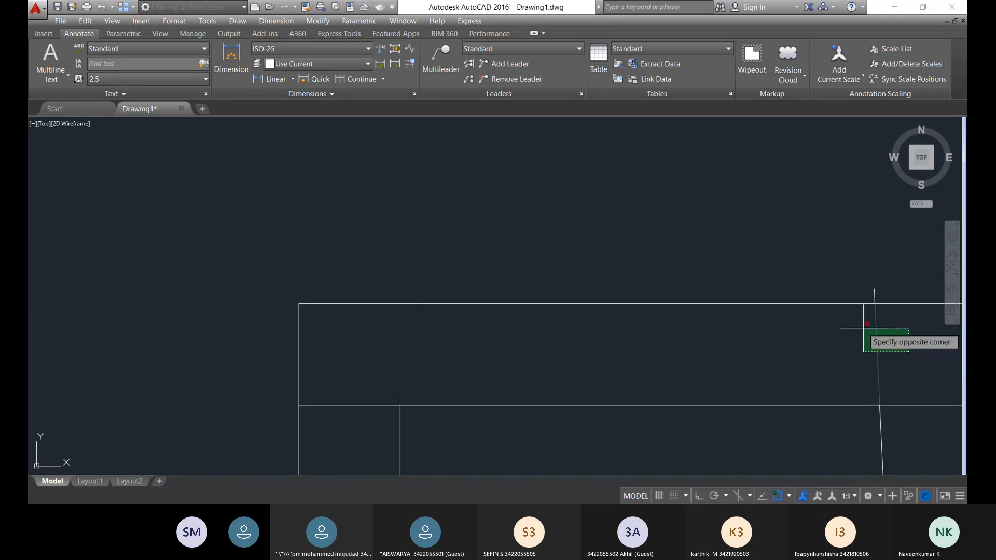
pyautogui.scroll(-5, 874, 317)
pyautogui.moveTo(874, 317); pyautogui.dragTo(513, 310, button='middle')
pyautogui.press('Escape')
# - Delete the leftover piece of the tapered cover line above the stem's top edge
pyautogui.scroll(7, 505, 300)
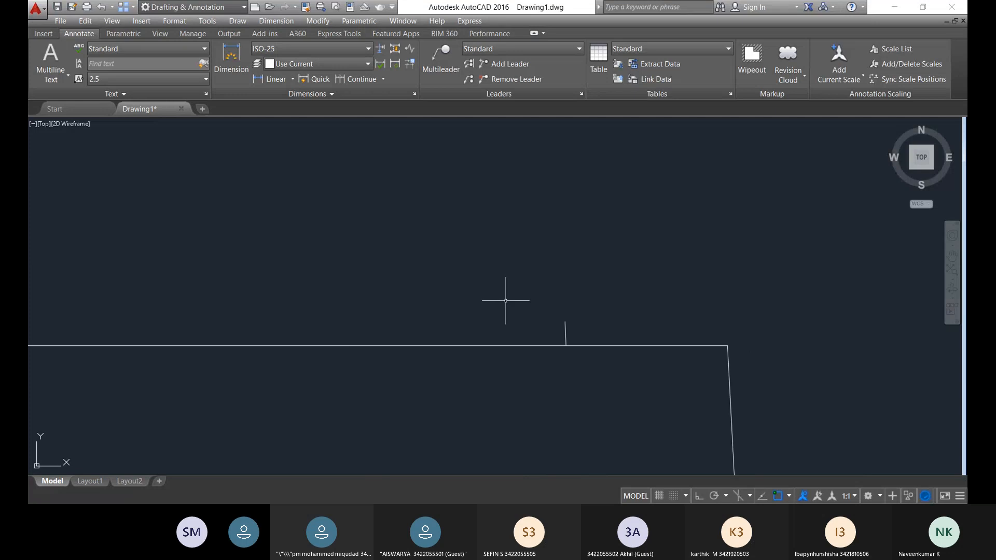
pyautogui.click(621, 331)
pyautogui.click(532, 298)
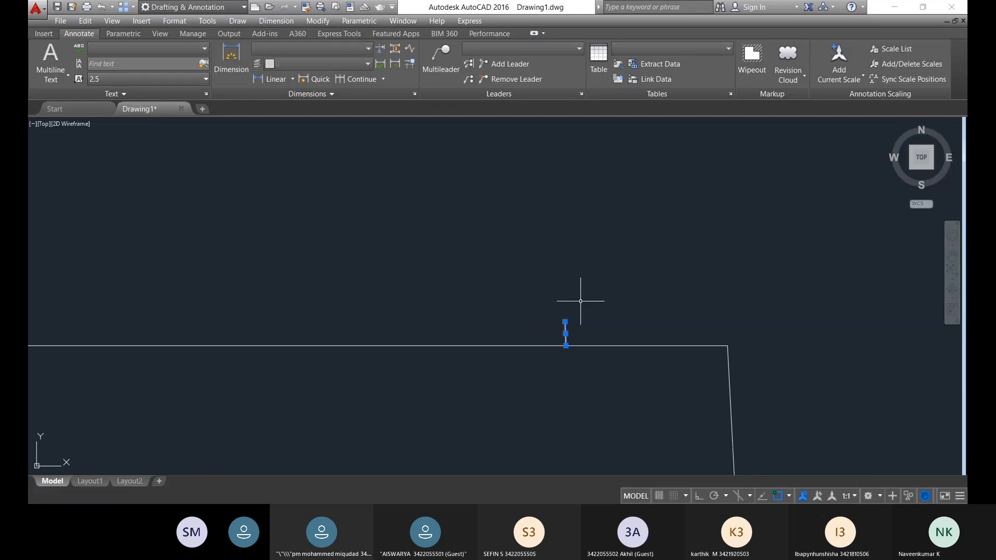
pyautogui.press('Delete')
# - Delete the horizontal cover line across the top of the stem
pyautogui.scroll(-8, 583, 336)
pyautogui.scroll(2, 539, 293)
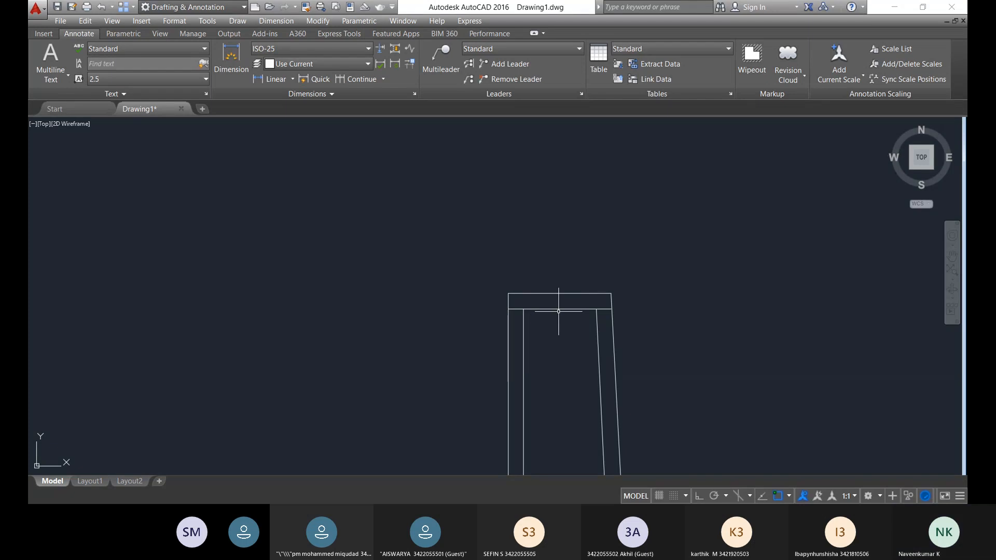
pyautogui.click(558, 310)
pyautogui.press('Delete')
# - Trim the base slab's upper and lower cover lines where they run past the left end cover line
pyautogui.scroll(-8, 596, 341)
pyautogui.moveTo(614, 439); pyautogui.dragTo(576, 213, button='middle')
pyautogui.scroll(-8, 540, 321)
pyautogui.moveTo(549, 355); pyautogui.dragTo(664, 240, button='middle')
pyautogui.scroll(8, 656, 199)
pyautogui.scroll(4, 503, 332)
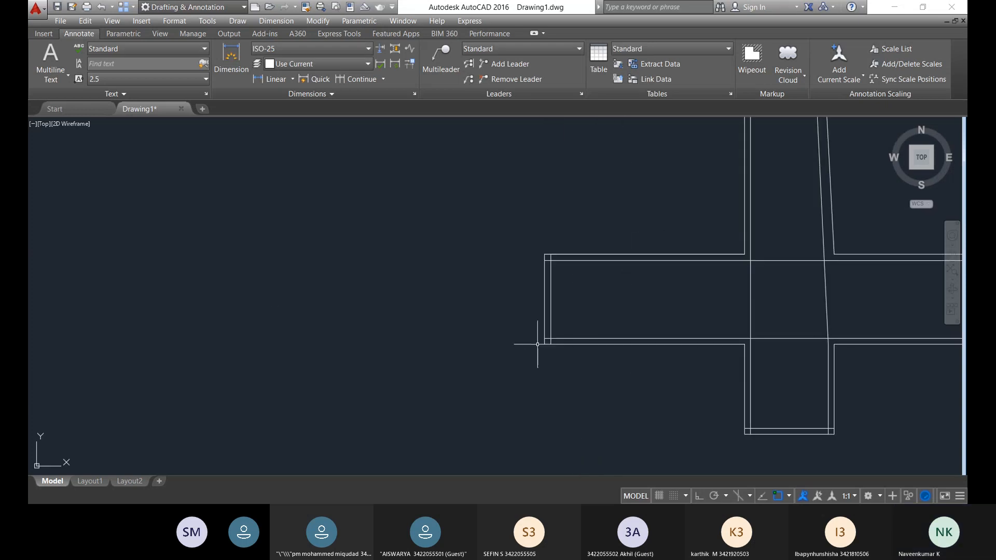
pyautogui.scroll(4, 549, 251)
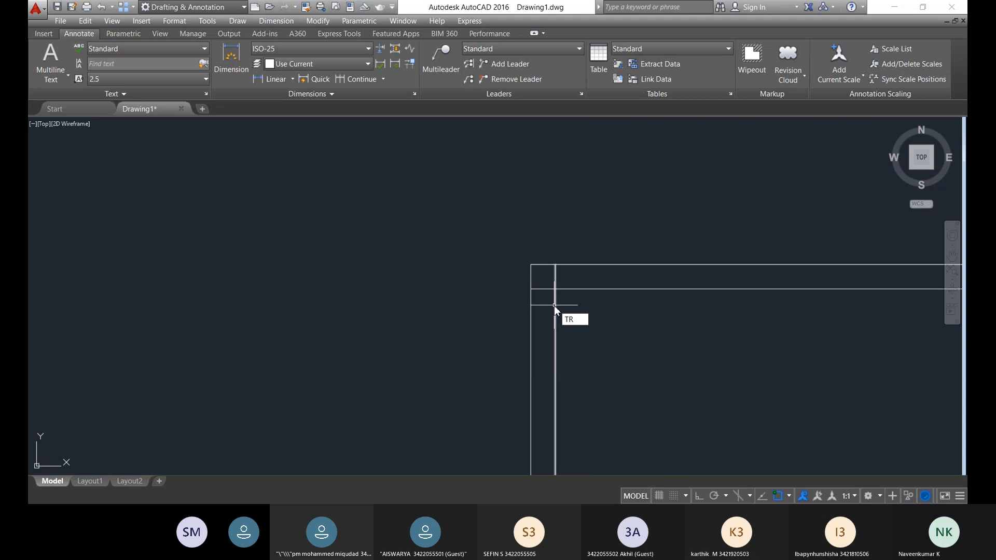
pyautogui.press('Return')
pyautogui.press('Return')
pyautogui.scroll(6, 548, 291)
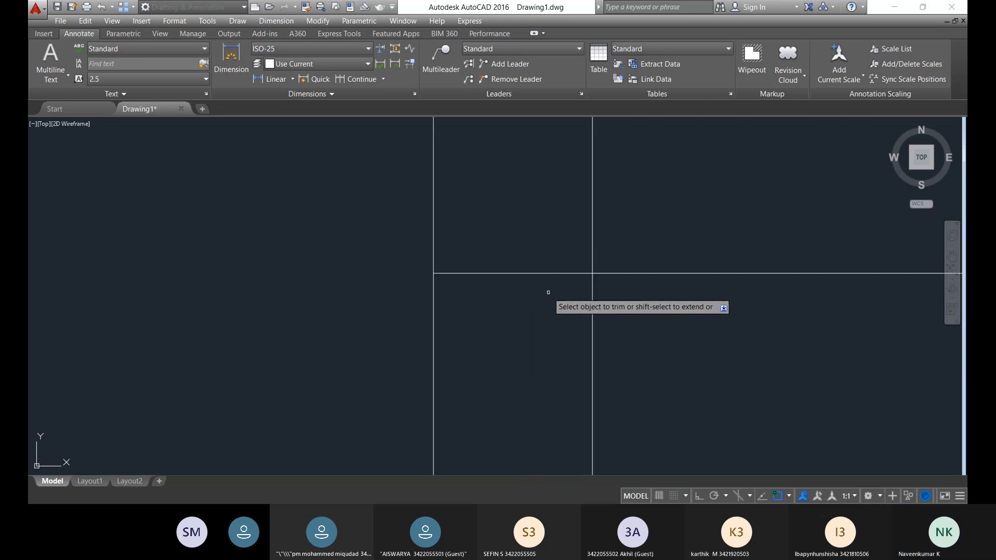
pyautogui.click(521, 273)
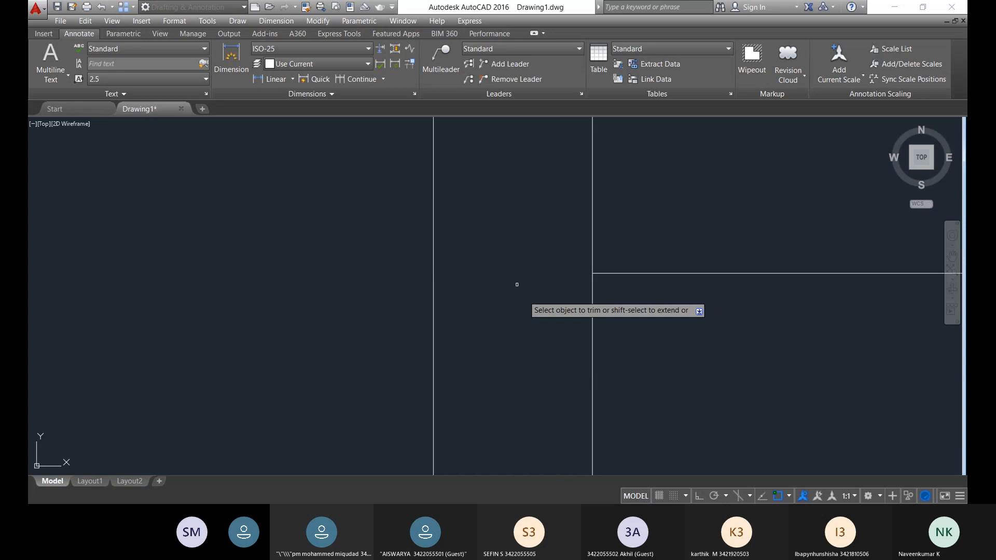
pyautogui.scroll(-10, 629, 259)
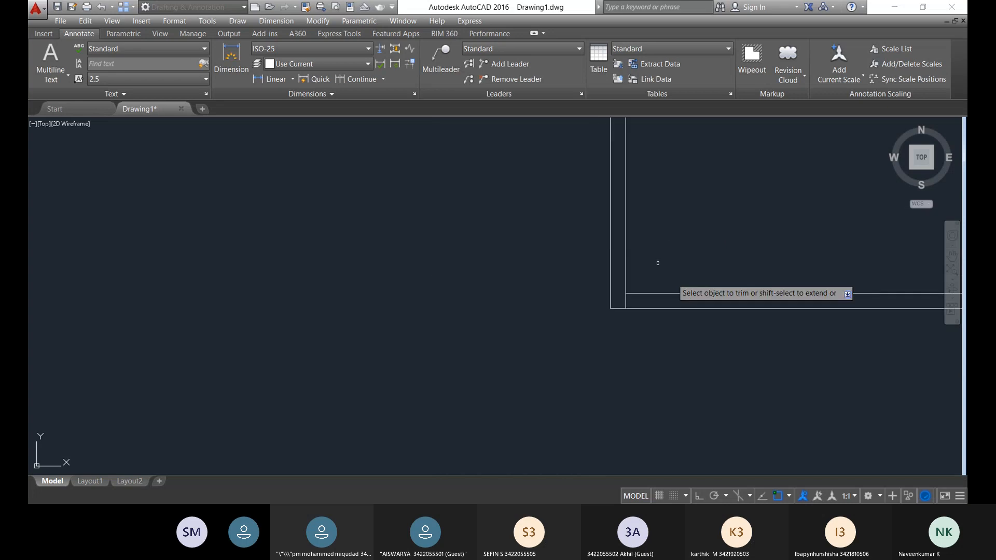
# - Trim the overrunning cover line ends at both lower corners of the shear key
pyautogui.scroll(-4, 658, 263)
pyautogui.scroll(11, 513, 356)
pyautogui.click(447, 278)
pyautogui.click(365, 231)
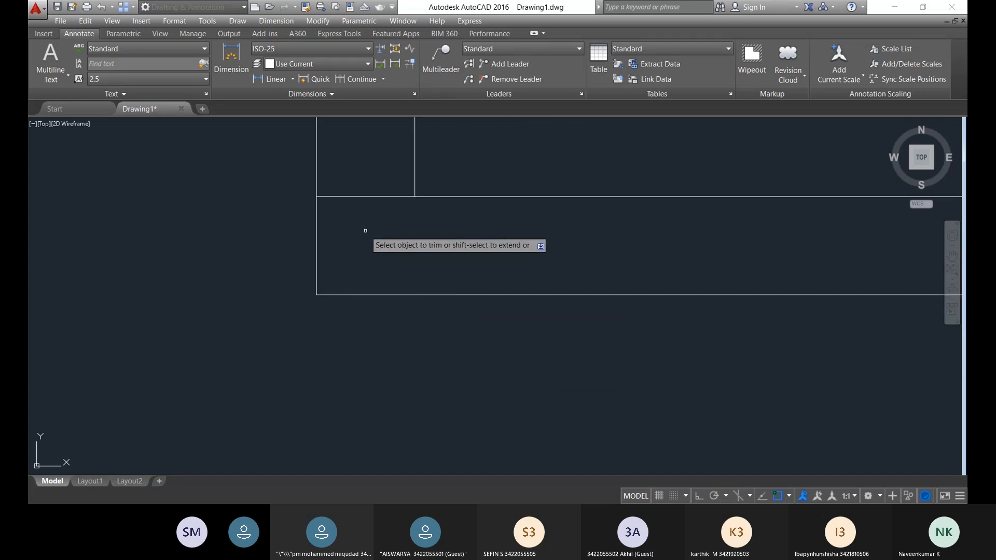
pyautogui.click(344, 150)
pyautogui.scroll(-12, 570, 262)
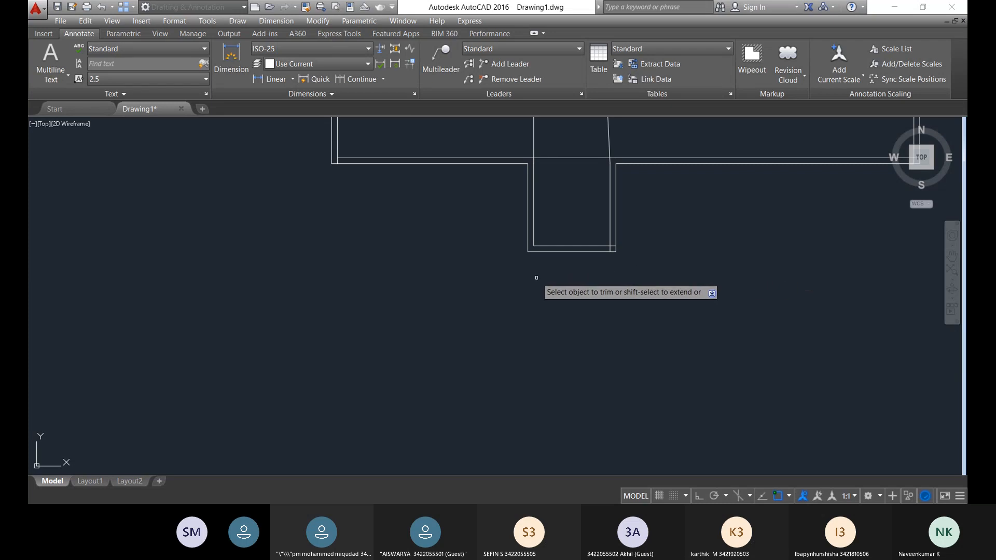
pyautogui.scroll(9, 607, 249)
pyautogui.click(655, 258)
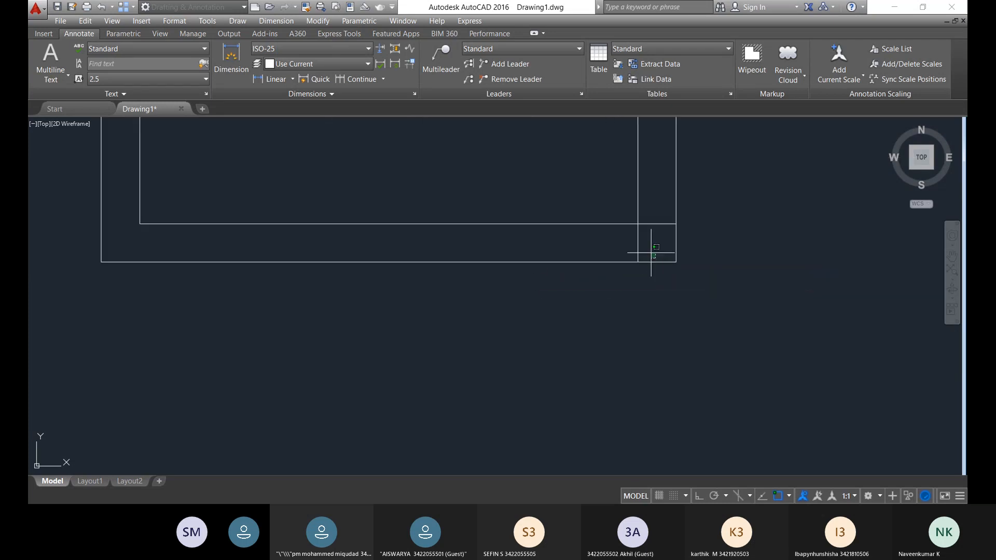
pyautogui.click(627, 233)
# - Trim the overrunning cover line ends at the base slab's lower right corner
pyautogui.scroll(-4, 627, 233)
pyautogui.moveTo(683, 289); pyautogui.dragTo(619, 338, button='middle')
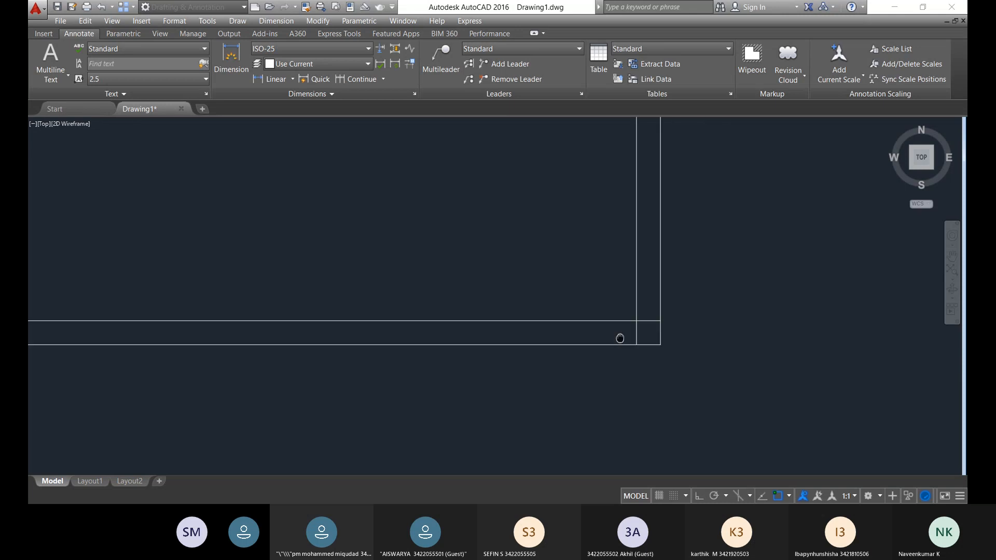
pyautogui.scroll(4, 631, 334)
pyautogui.click(679, 317)
pyautogui.click(670, 293)
pyautogui.click(663, 334)
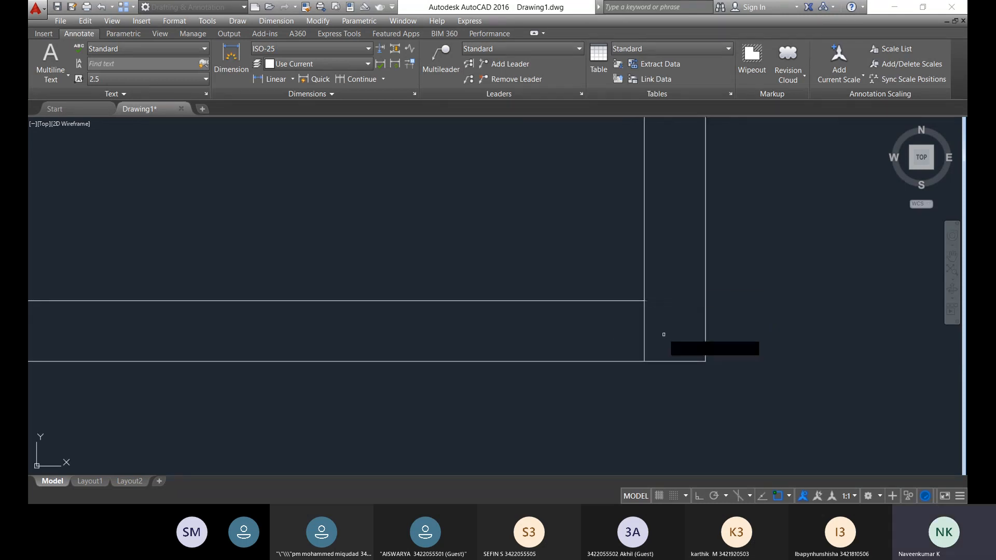
pyautogui.click(637, 324)
# - Trim the overrunning cover line ends at the base slab's upper right corner
pyautogui.scroll(-4, 679, 278)
pyautogui.scroll(-4, 674, 277)
pyautogui.scroll(7, 650, 326)
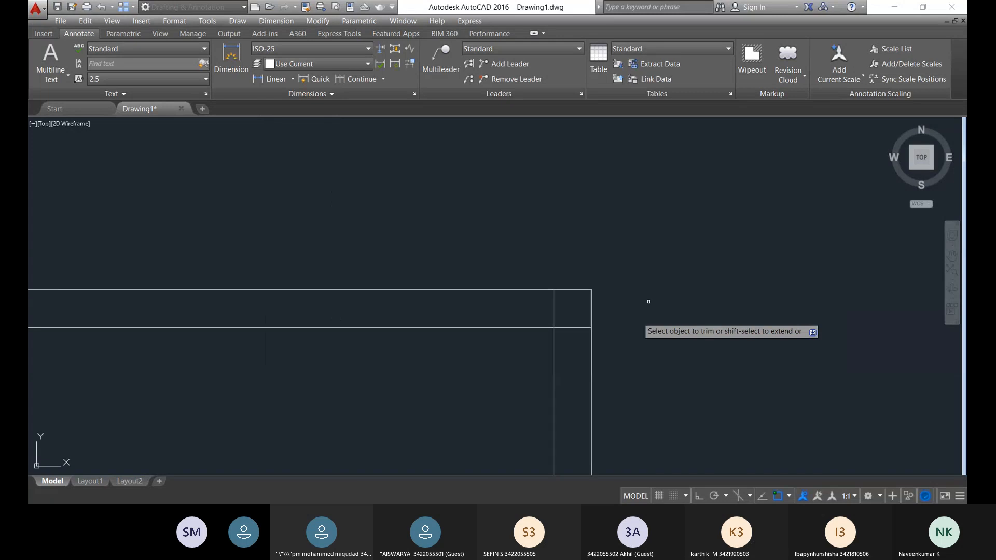
pyautogui.click(579, 309)
pyautogui.click(544, 271)
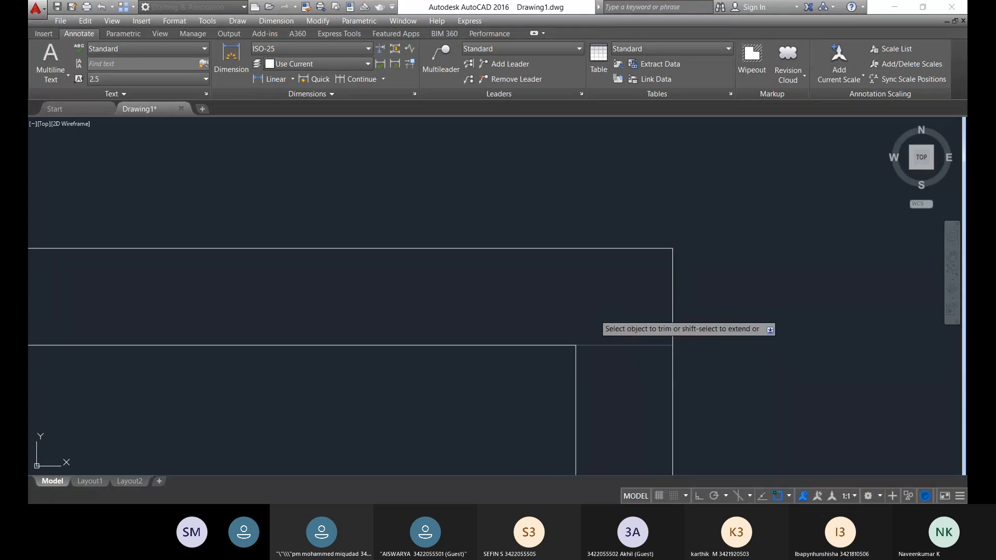
pyautogui.scroll(-3, 603, 363)
pyautogui.moveTo(604, 363); pyautogui.dragTo(724, 266, button='middle')
pyautogui.press('Escape')
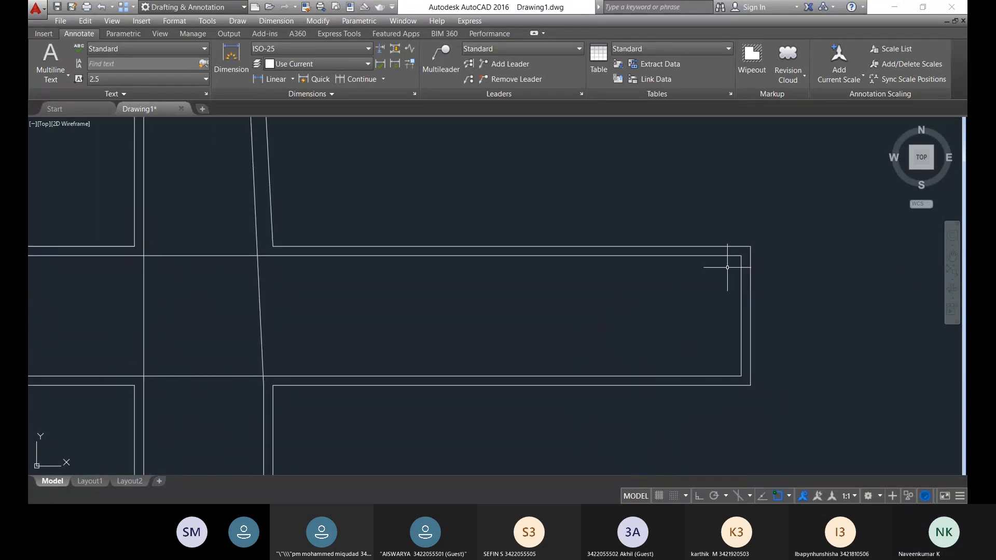
# - Trim the base slab's left end cover line where it runs past the upper and lower cover lines
pyautogui.scroll(-4, 444, 356)
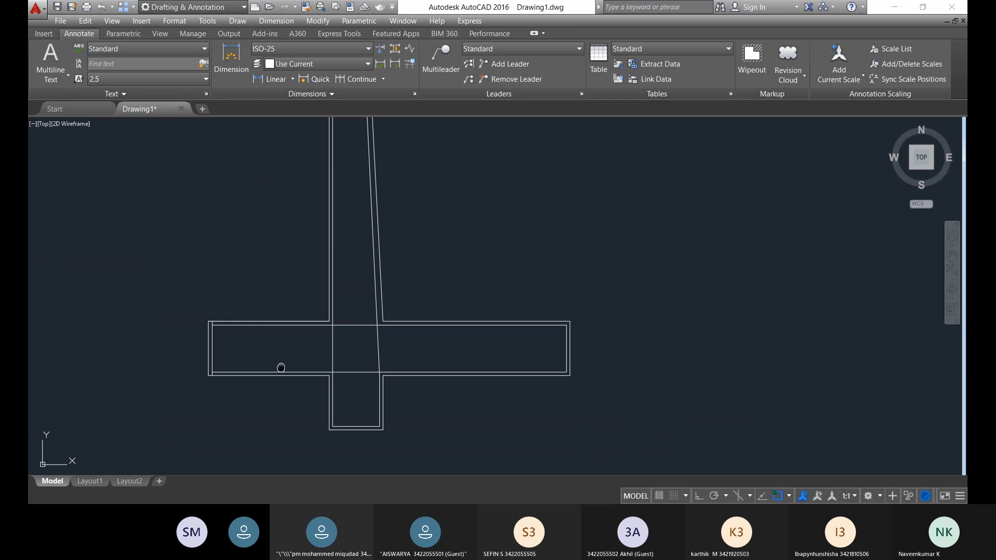
pyautogui.scroll(10, 280, 368)
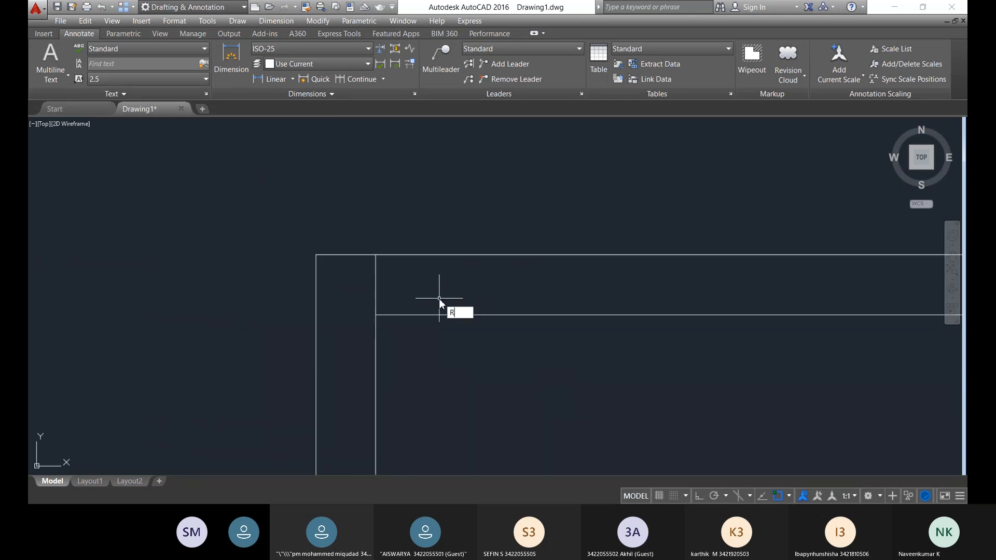
pyautogui.press('Return')
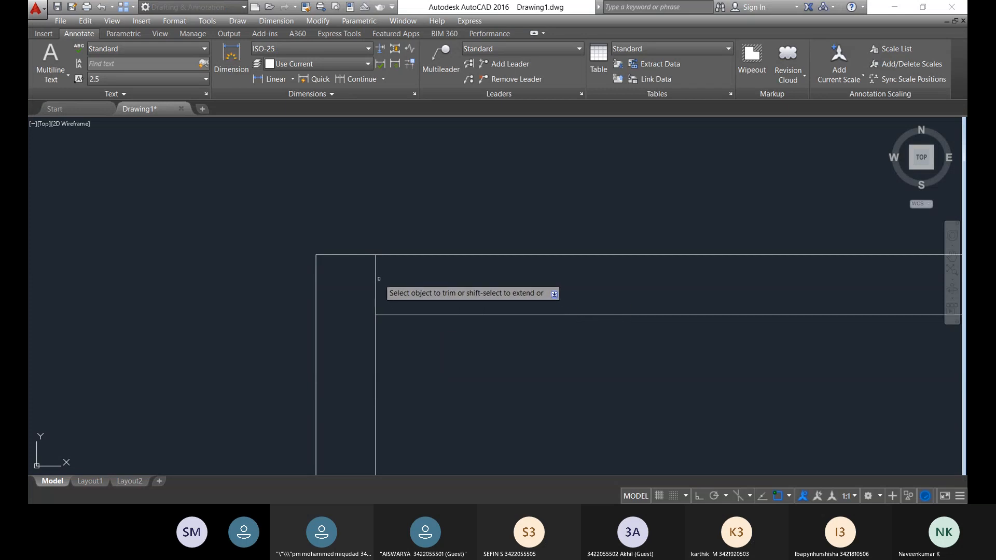
pyautogui.scroll(-10, 379, 280)
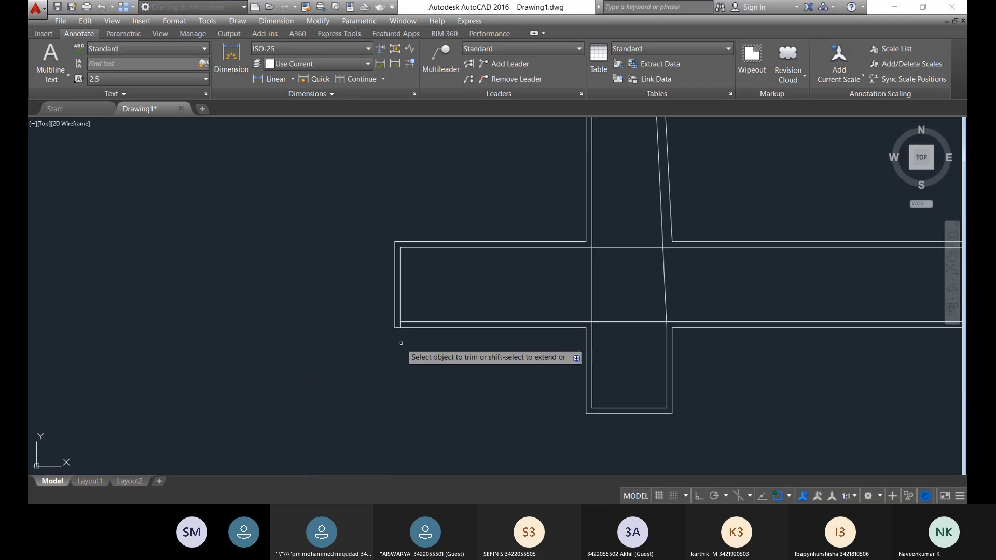
pyautogui.scroll(4, 401, 343)
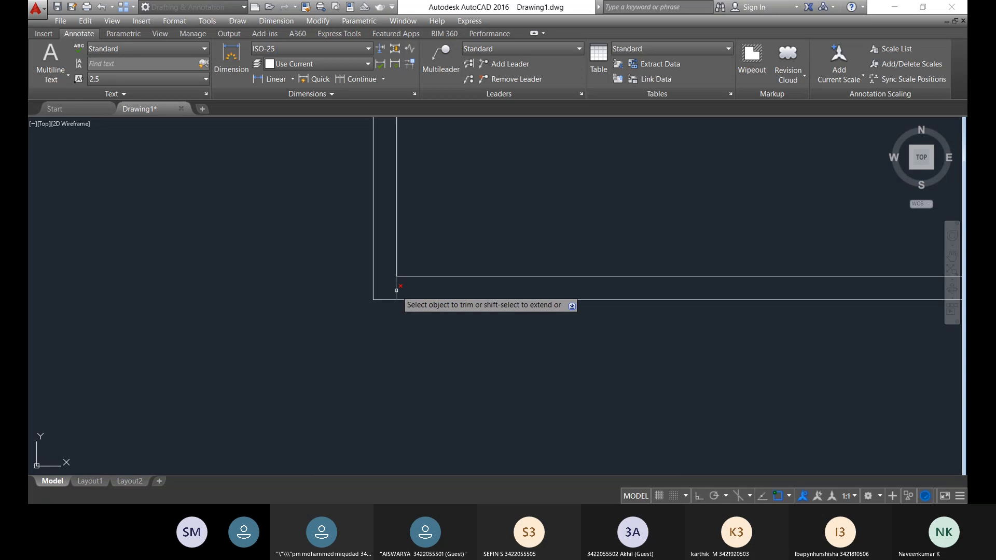
pyautogui.scroll(-8, 396, 290)
pyautogui.moveTo(463, 316); pyautogui.dragTo(424, 323, button='middle')
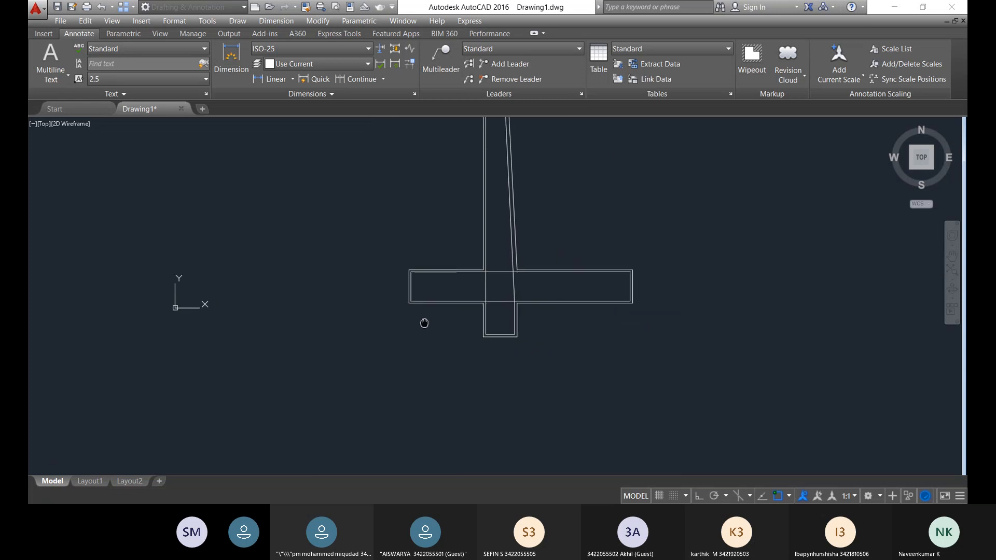
# - Delete the vertical cover line at the base slab's left end
pyautogui.scroll(6, 411, 289)
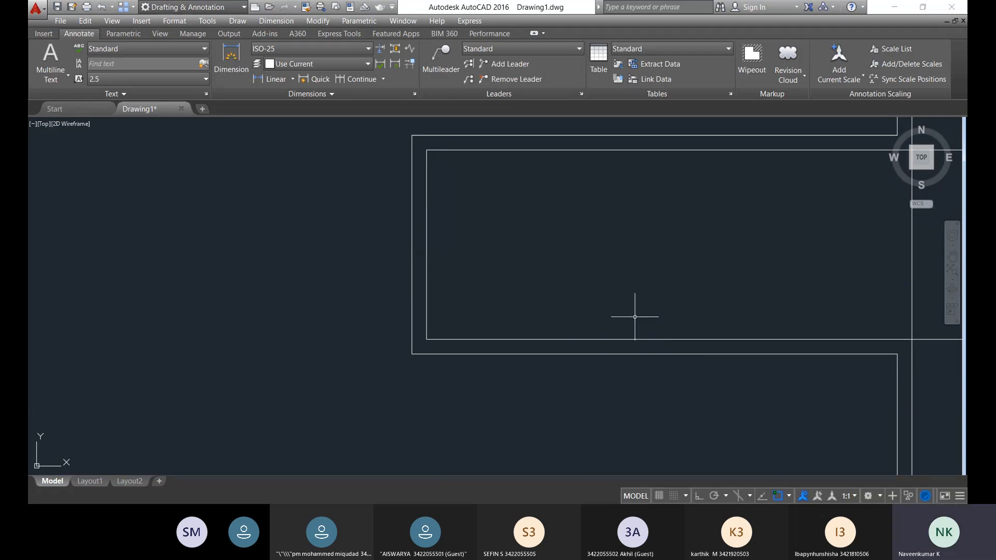
pyautogui.moveTo(635, 318); pyautogui.dragTo(475, 298, button='middle')
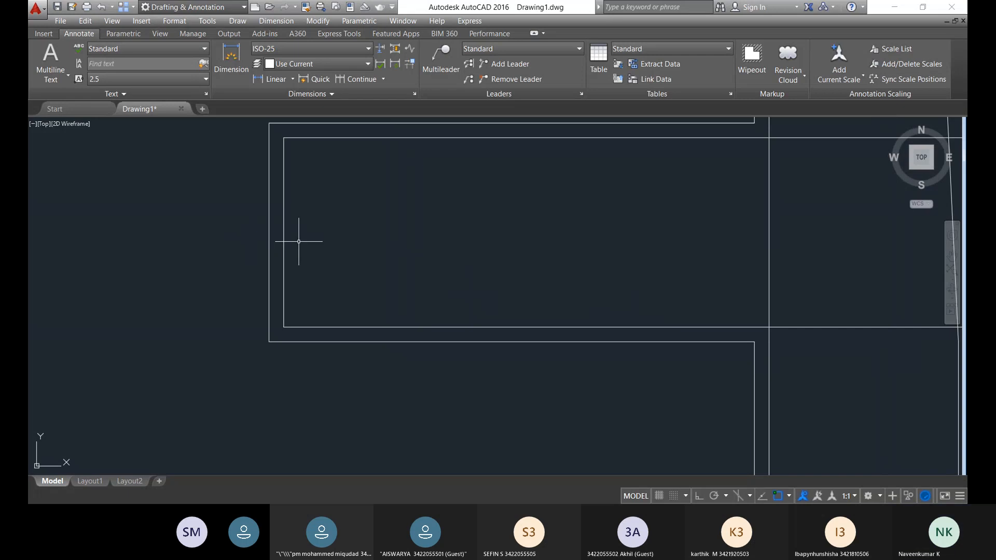
pyautogui.click(282, 235)
pyautogui.click(306, 216)
pyautogui.click(283, 205)
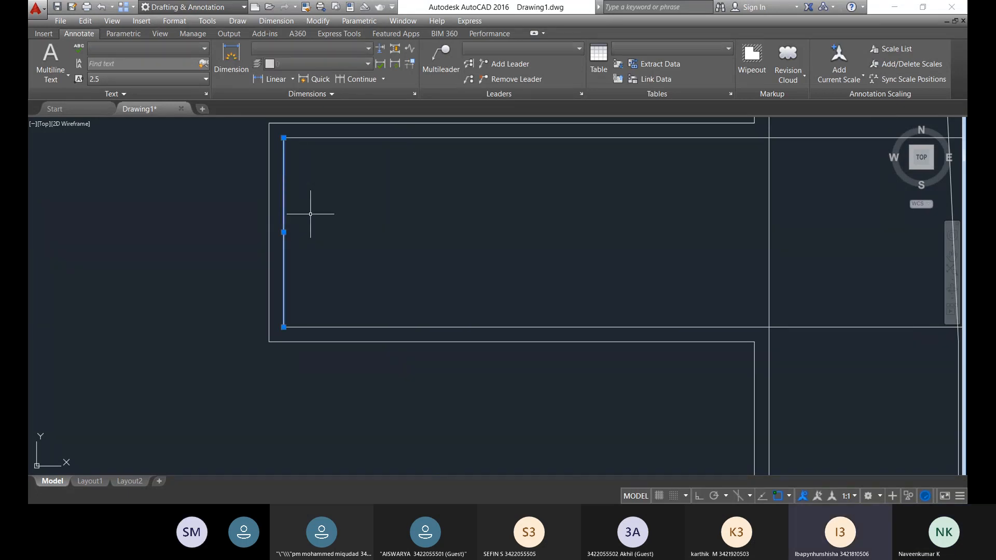
pyautogui.press('Delete')
# - Delete the vertical cover line at the base slab's right end
pyautogui.scroll(-3, 436, 259)
pyautogui.scroll(1, 451, 273)
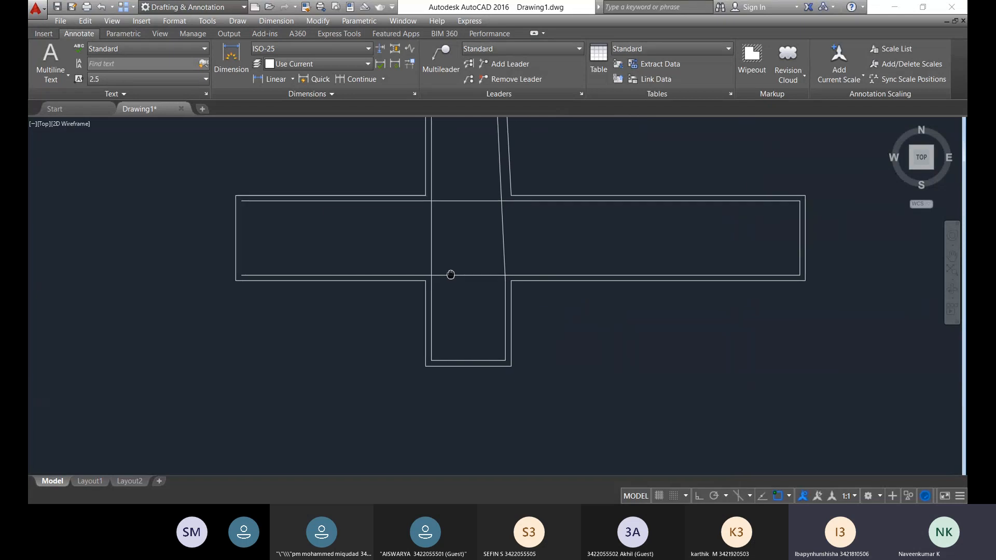
pyautogui.scroll(1, 801, 232)
pyautogui.click(799, 230)
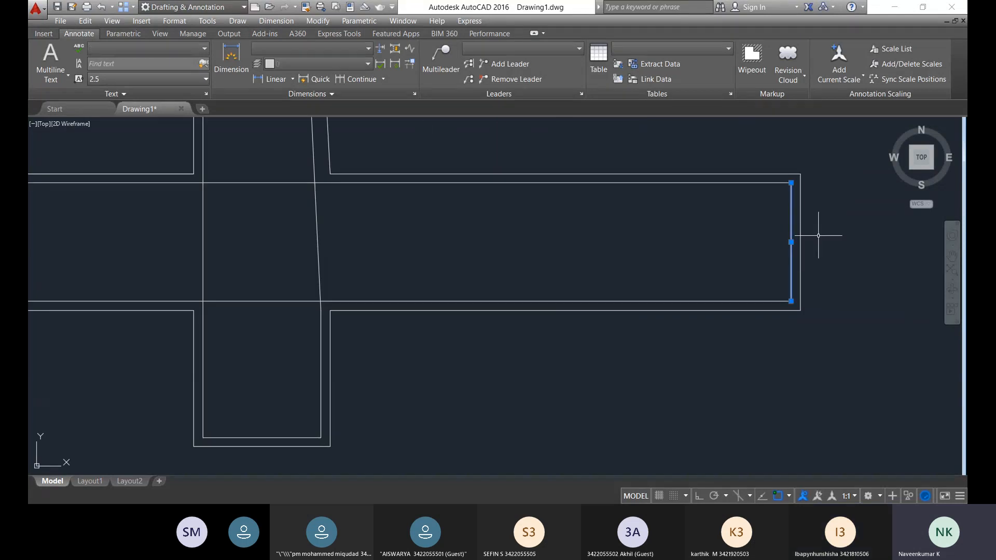
pyautogui.press('Delete')
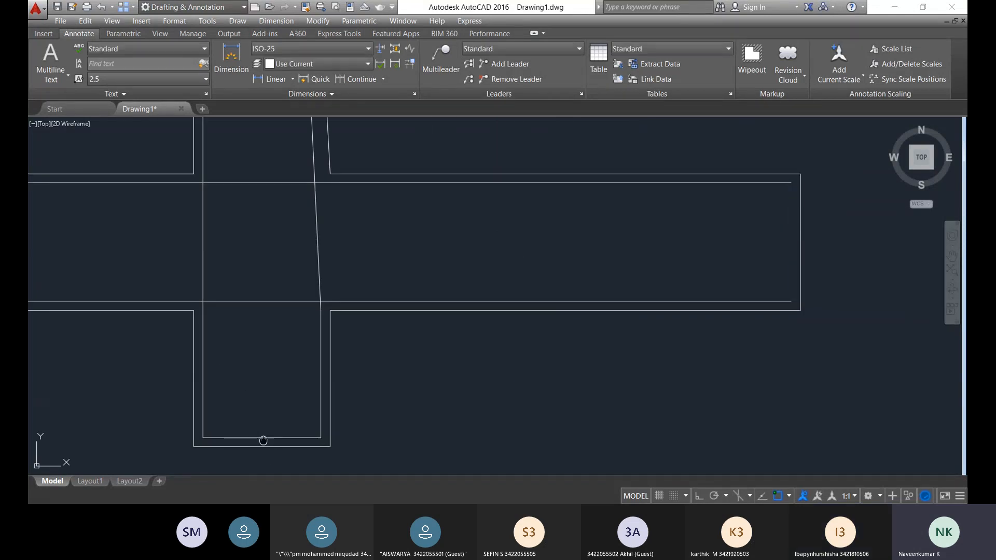
# - Delete the horizontal cover line at the bottom of the shear key
pyautogui.moveTo(266, 439); pyautogui.dragTo(321, 372, button='middle')
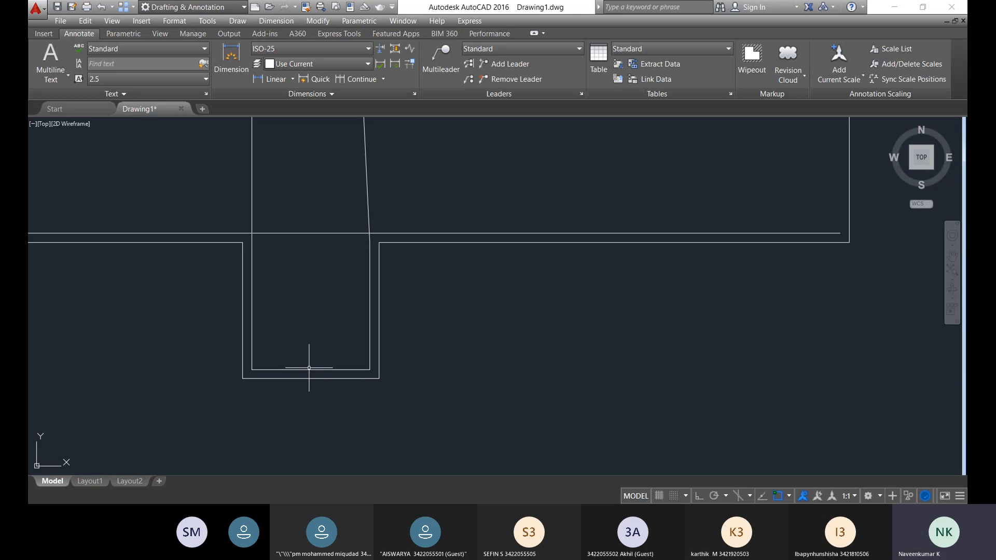
pyautogui.click(308, 369)
pyautogui.press('Delete')
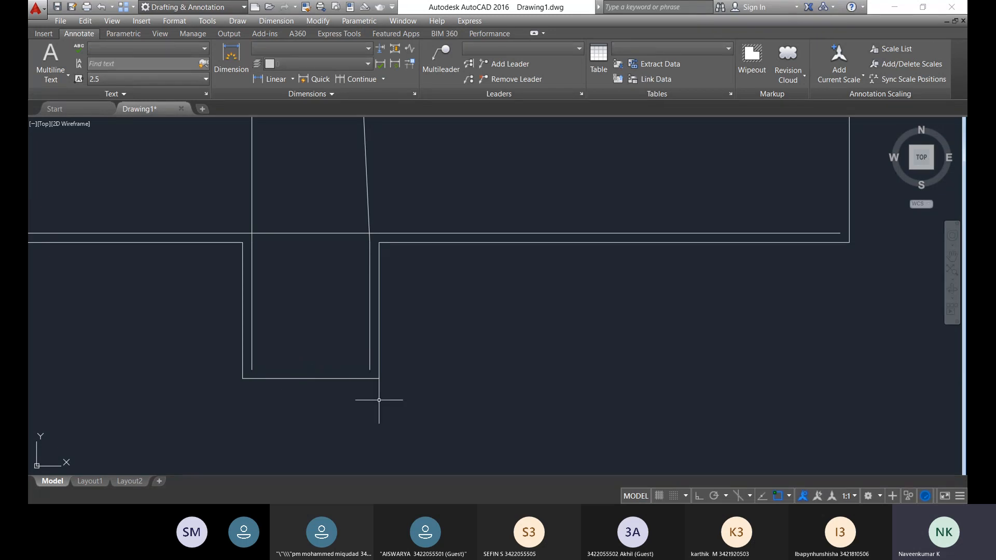
# - Examine the remaining cover lines in the shear key, base slab and up to the top of the stem
pyautogui.scroll(-4, 344, 338)
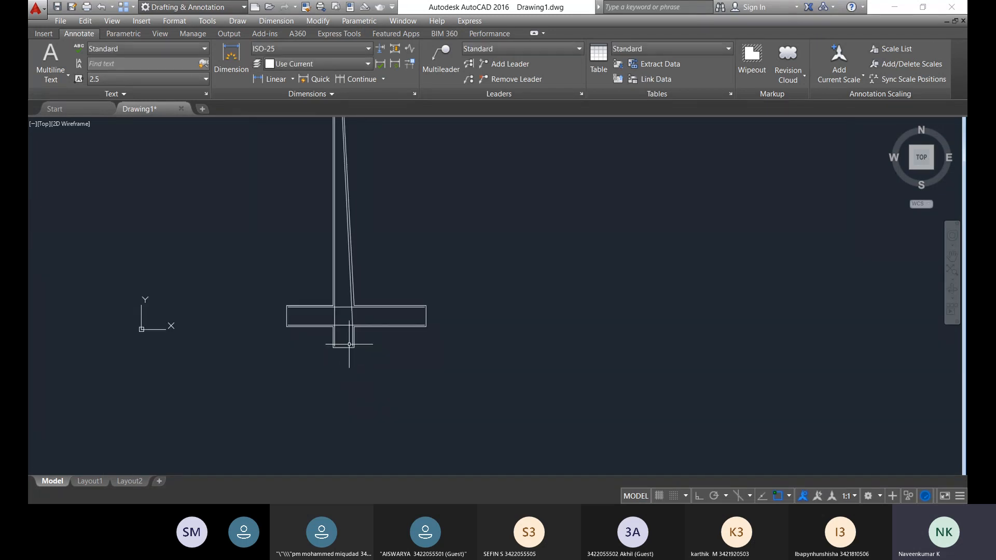
pyautogui.scroll(-4, 248, 236)
pyautogui.moveTo(218, 283); pyautogui.dragTo(386, 304, button='middle')
pyautogui.scroll(5, 416, 252)
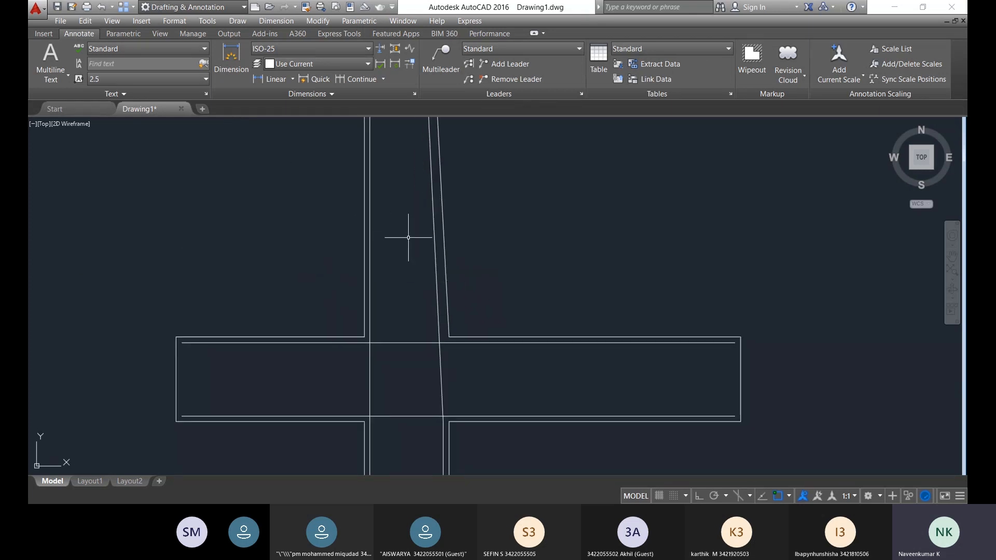
pyautogui.scroll(-5, 406, 238)
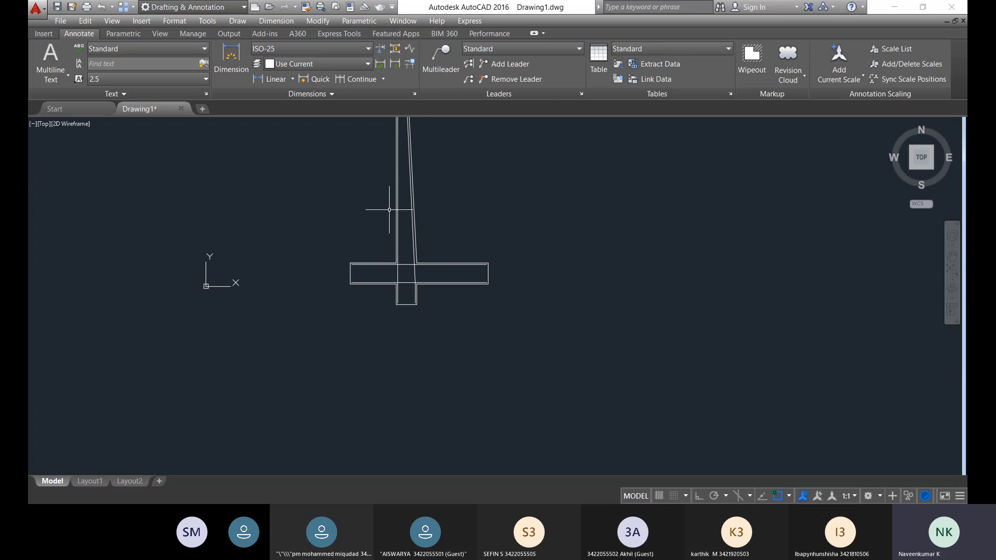
pyautogui.scroll(-2, 384, 212)
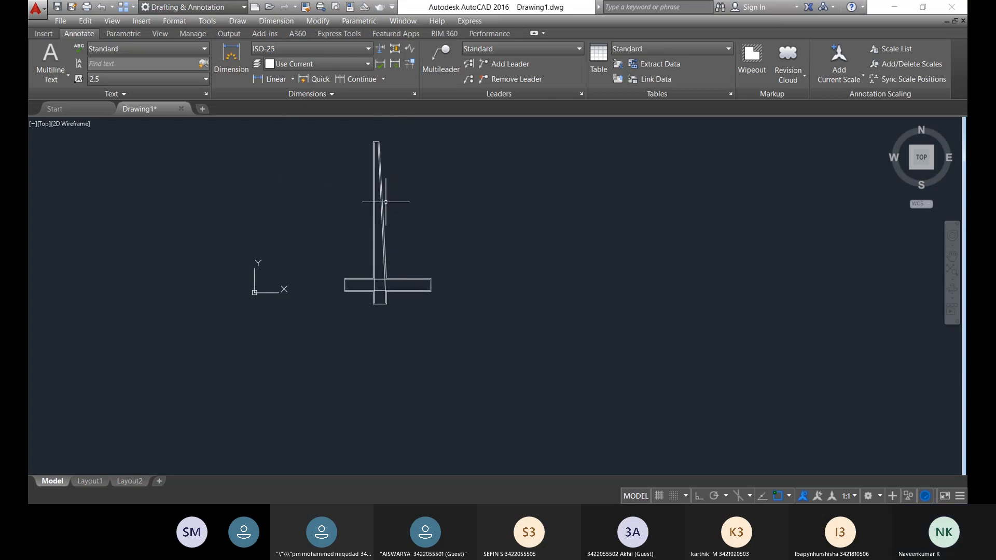
pyautogui.scroll(5, 374, 166)
pyautogui.moveTo(372, 162); pyautogui.dragTo(389, 338, button='middle')
pyautogui.scroll(2, 363, 240)
pyautogui.scroll(4, 362, 240)
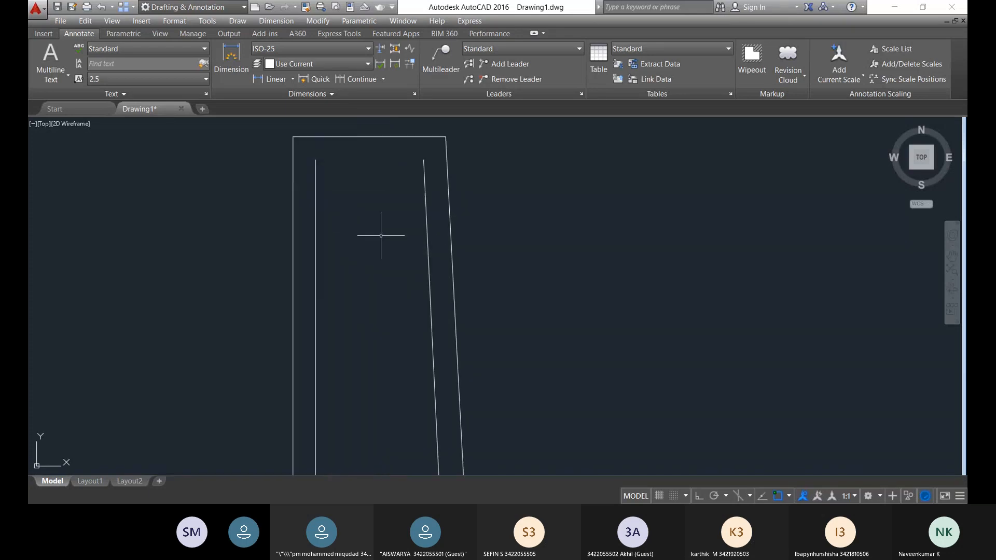
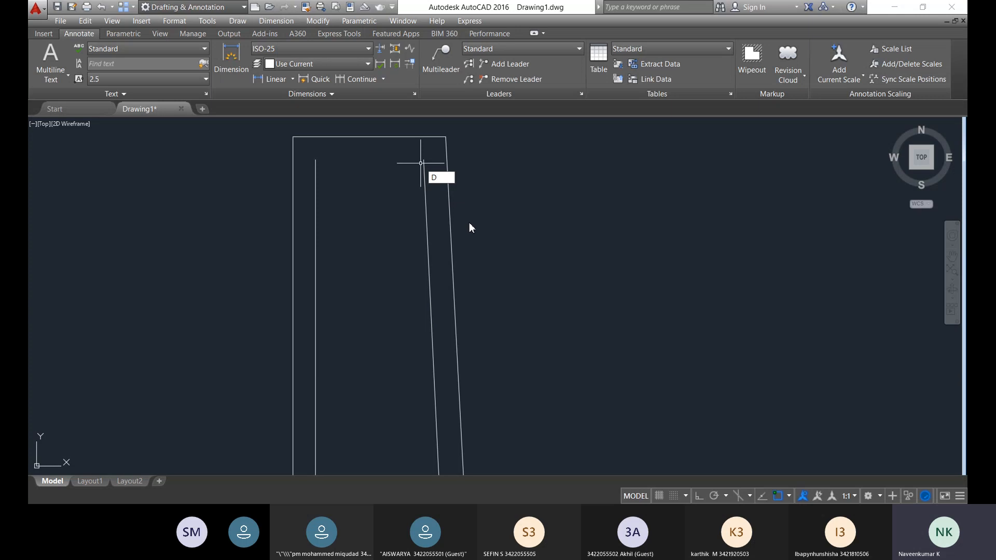
# - Try to draw a donut beside the stem's top with picked inside and outside diameters of about 170 mm and 6760 mm
pyautogui.write('O')
pyautogui.press('Return')
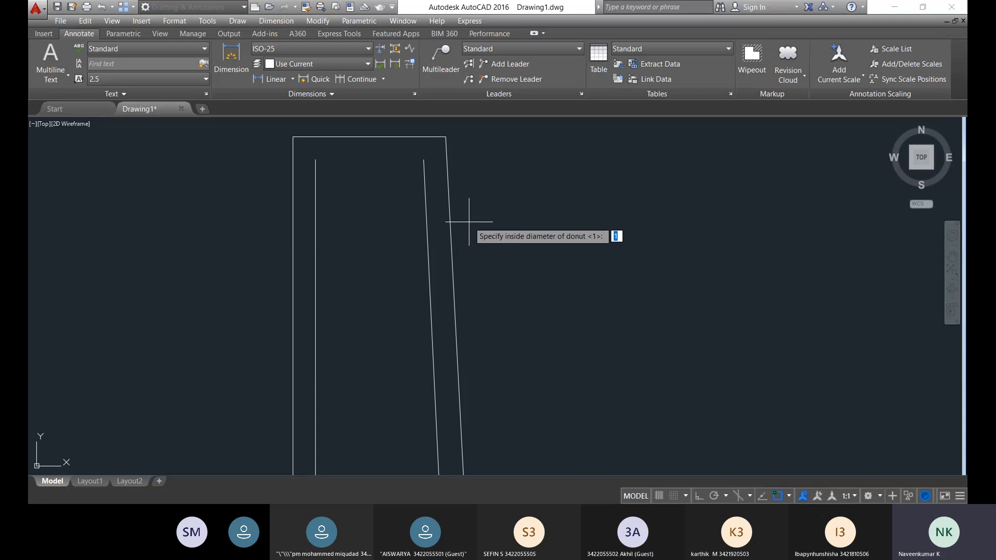
pyautogui.write('0')
pyautogui.press('Tab')
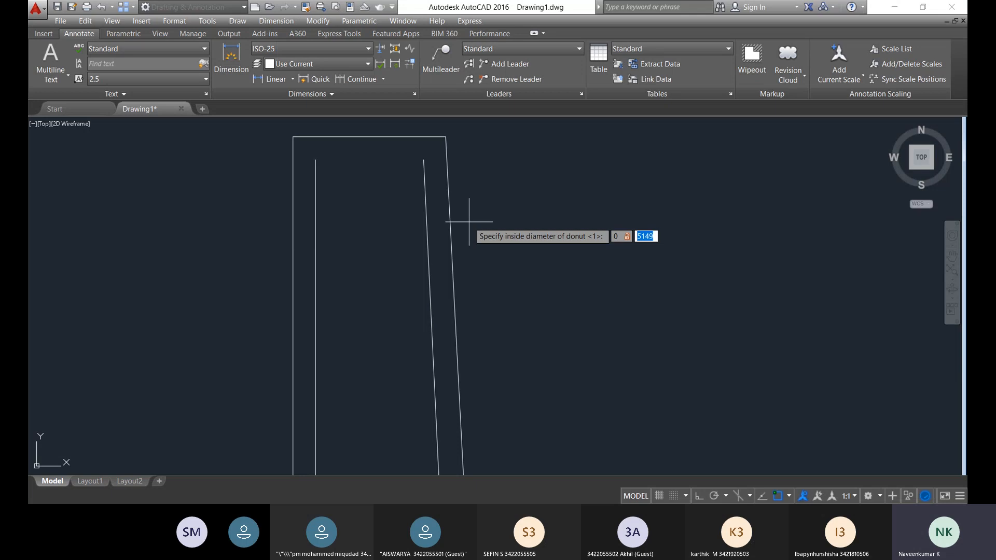
pyautogui.write('16')
pyautogui.press('Return')
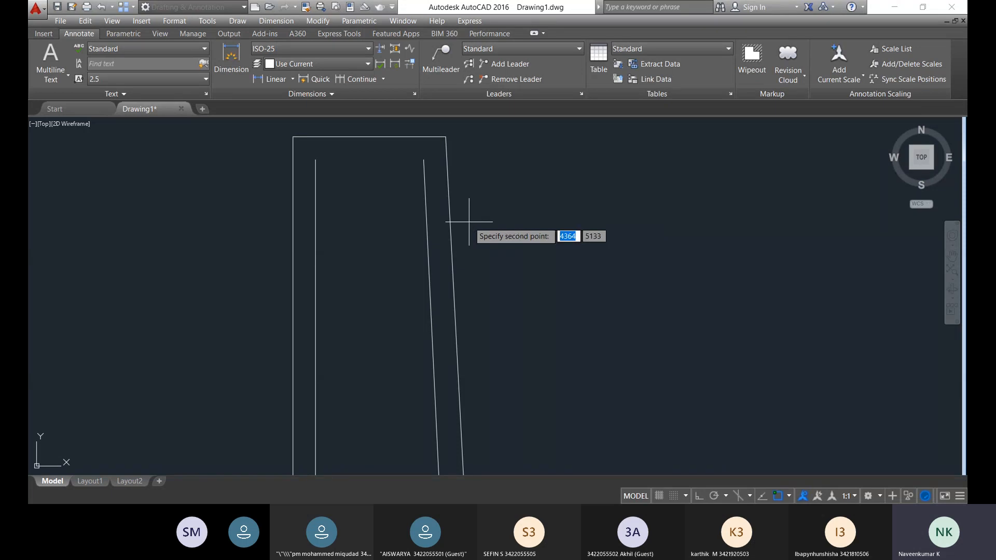
pyautogui.click(424, 168)
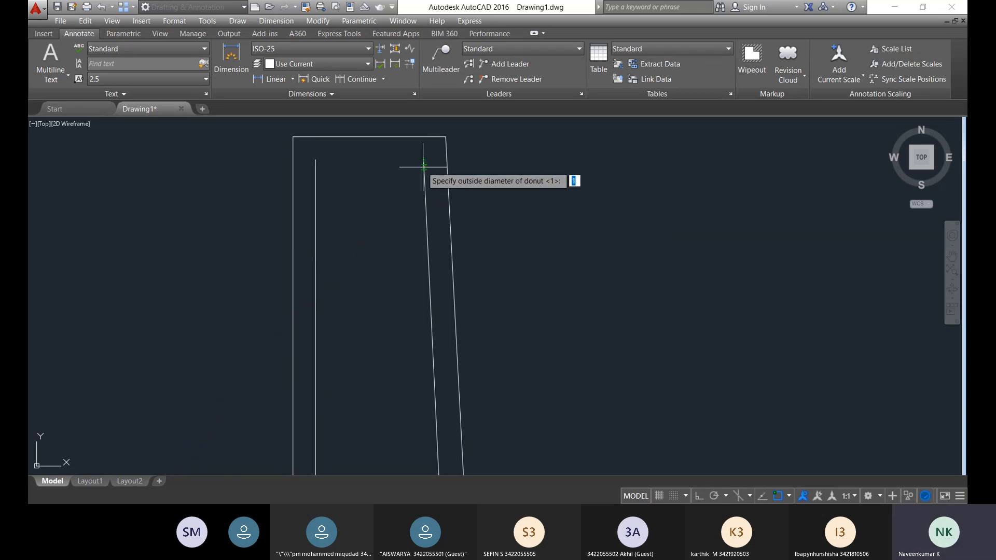
pyautogui.click(424, 166)
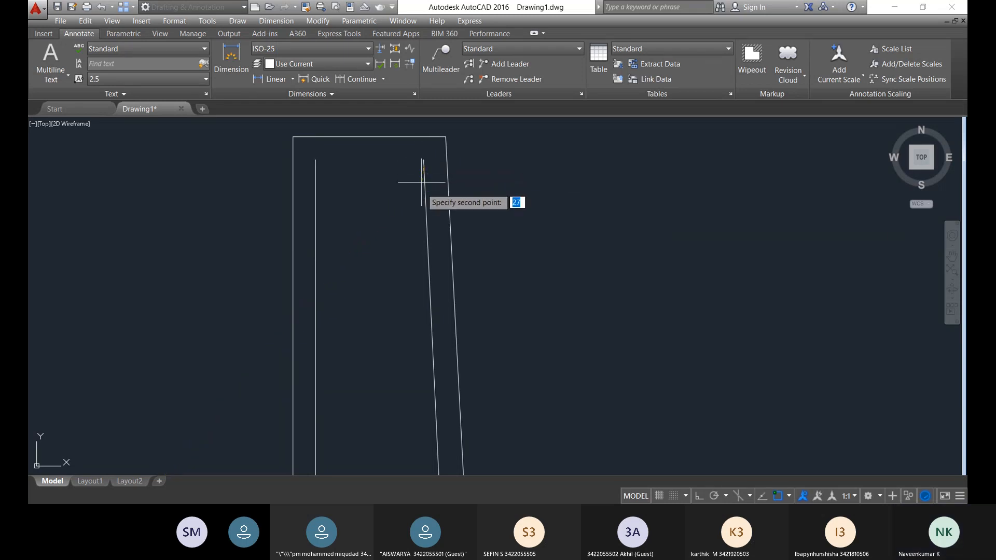
pyautogui.click(551, 195)
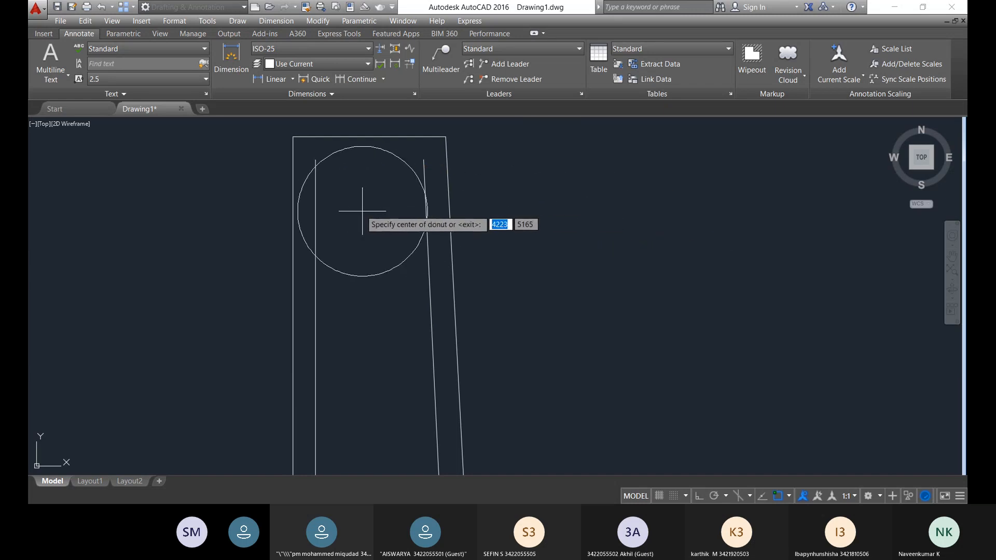
pyautogui.click(584, 217)
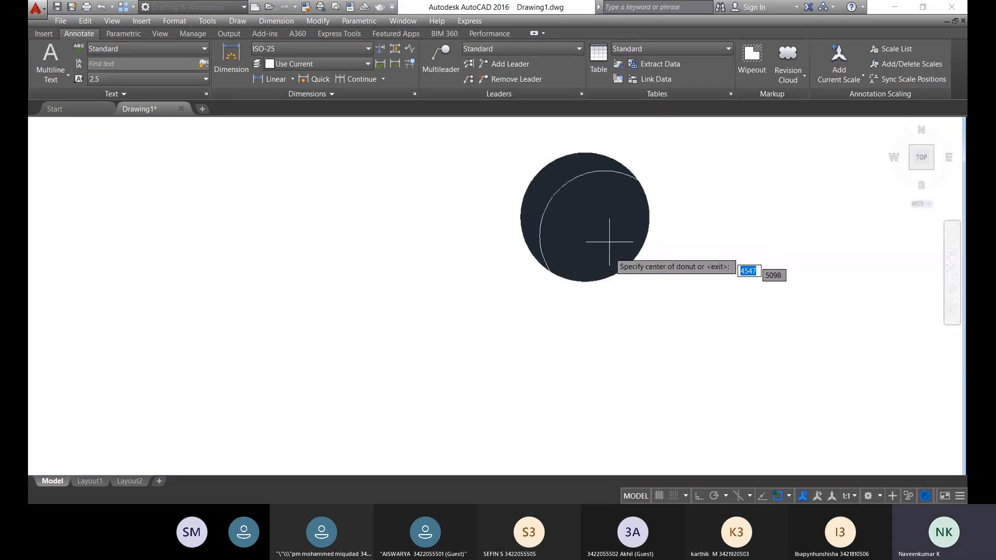
# - Leave the Donut command and delete the oversized filled donut covering the stem
pyautogui.scroll(-12, 546, 344)
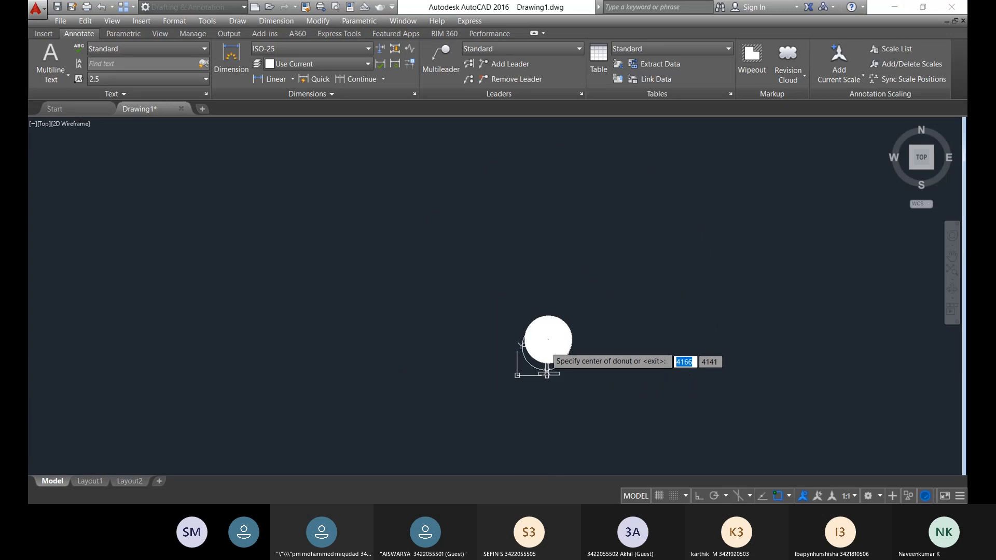
pyautogui.scroll(-2, 447, 405)
pyautogui.moveTo(340, 371); pyautogui.dragTo(526, 298, button='middle')
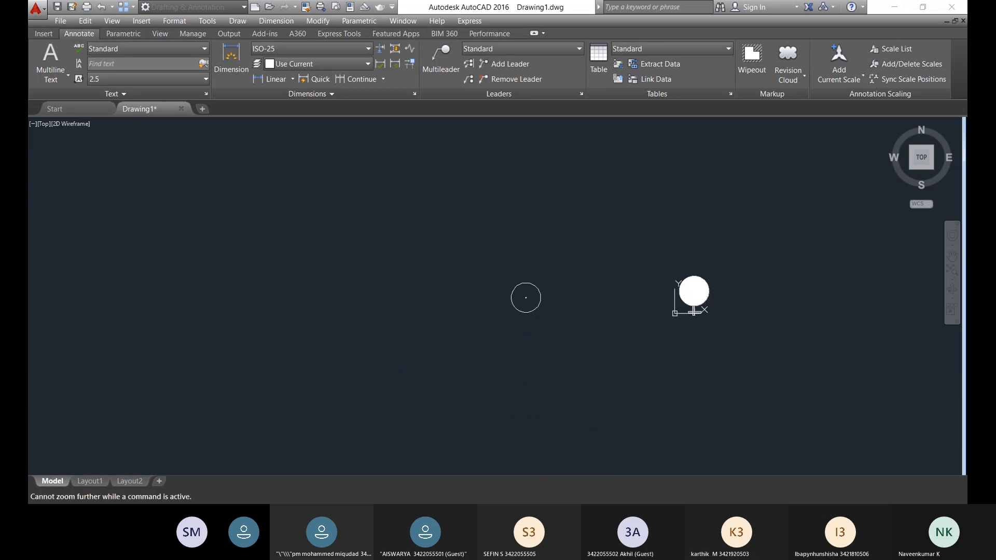
pyautogui.click(527, 297)
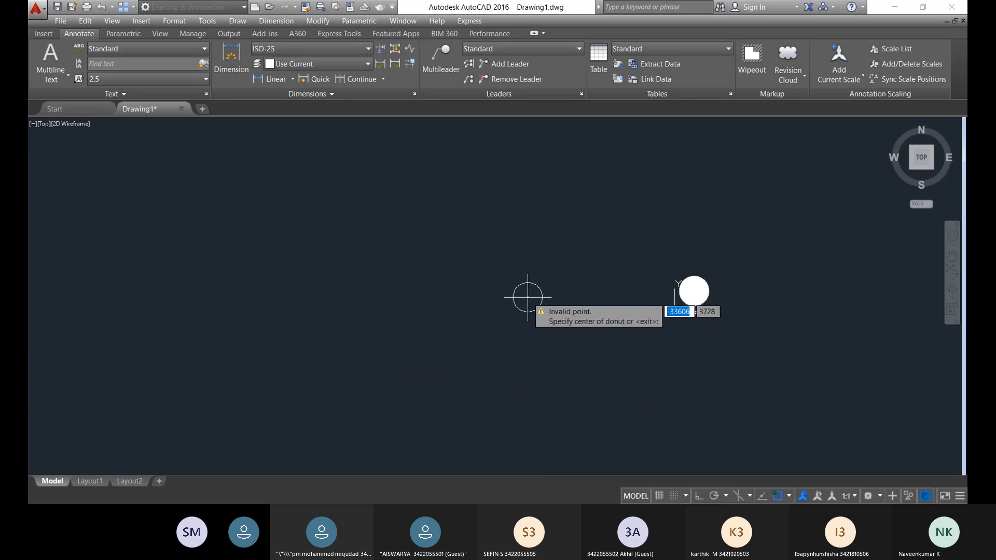
pyautogui.scroll(6, 751, 356)
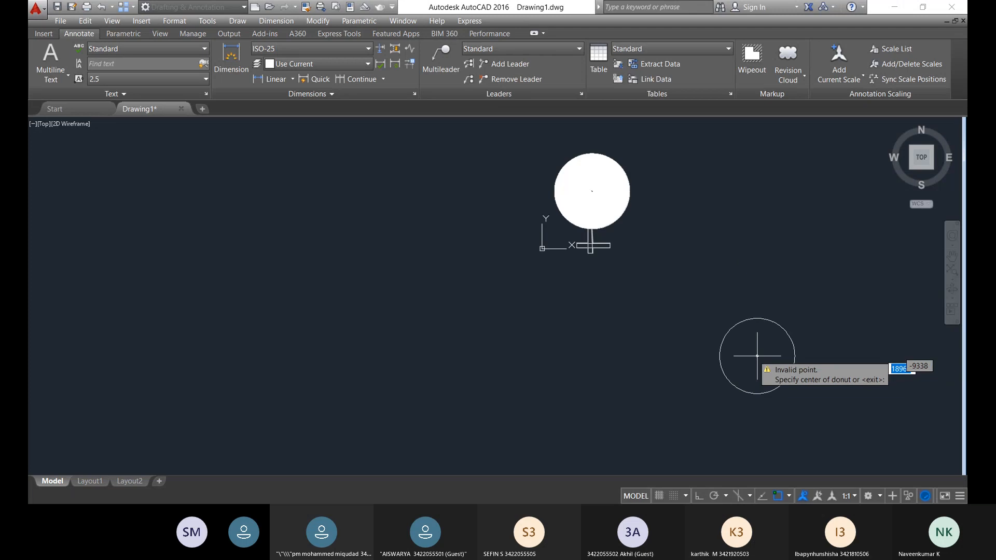
pyautogui.moveTo(474, 210); pyautogui.dragTo(451, 435, button='middle')
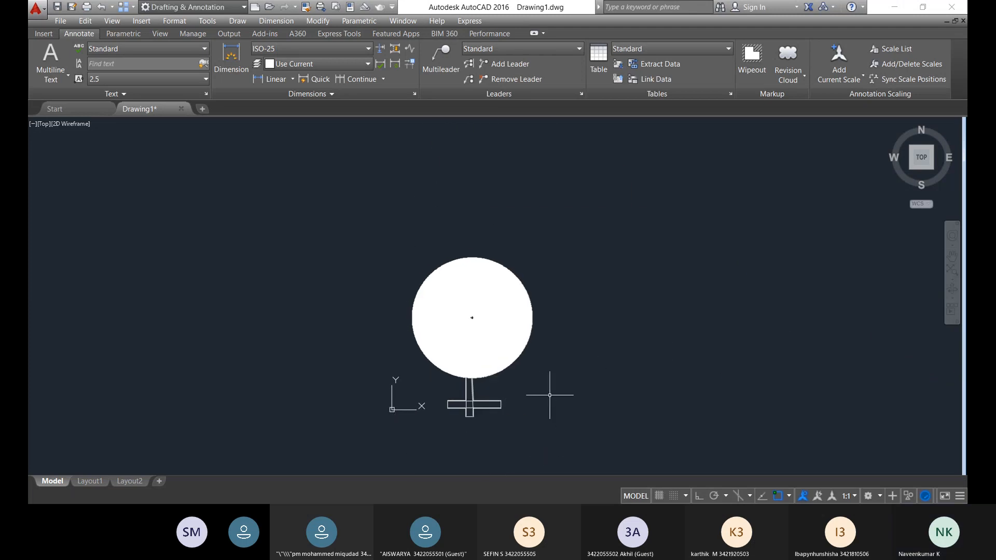
pyautogui.click(521, 301)
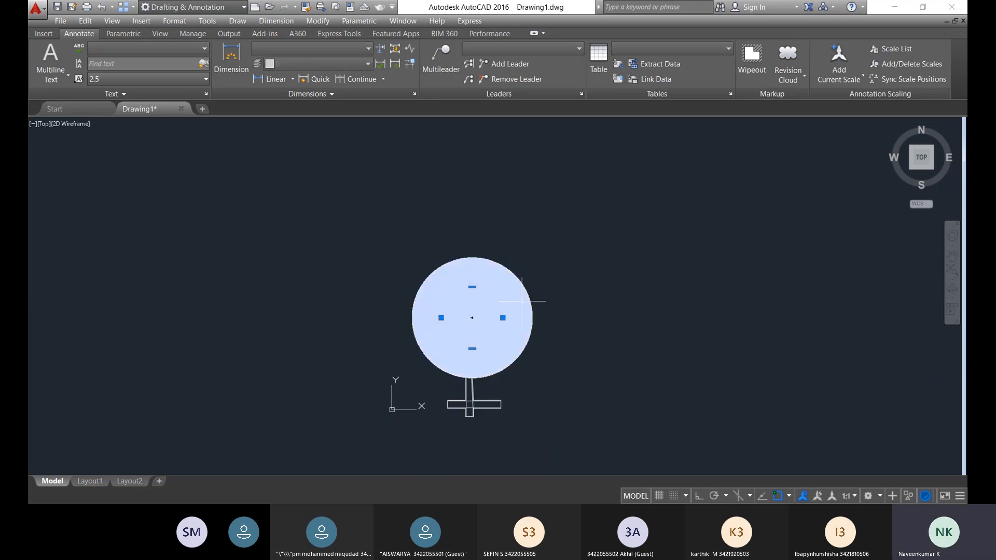
pyautogui.press('Delete')
# - Draw a small donut in the empty space right of the stem's upper part, entering its inside diameter and picking its outside diameter from two points
pyautogui.scroll(8, 497, 311)
pyautogui.moveTo(303, 376)
pyautogui.mouseDown(button='middle')
pyautogui.moveTo(337, 306)
pyautogui.moveTo(364, 284)
pyautogui.mouseUp(button='middle')
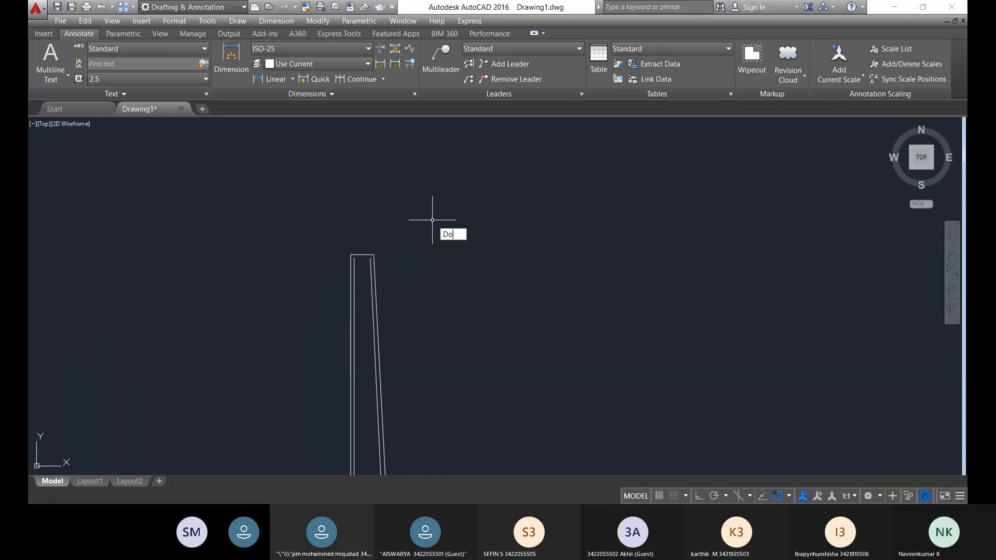
pyautogui.write('DO')
pyautogui.press('Return')
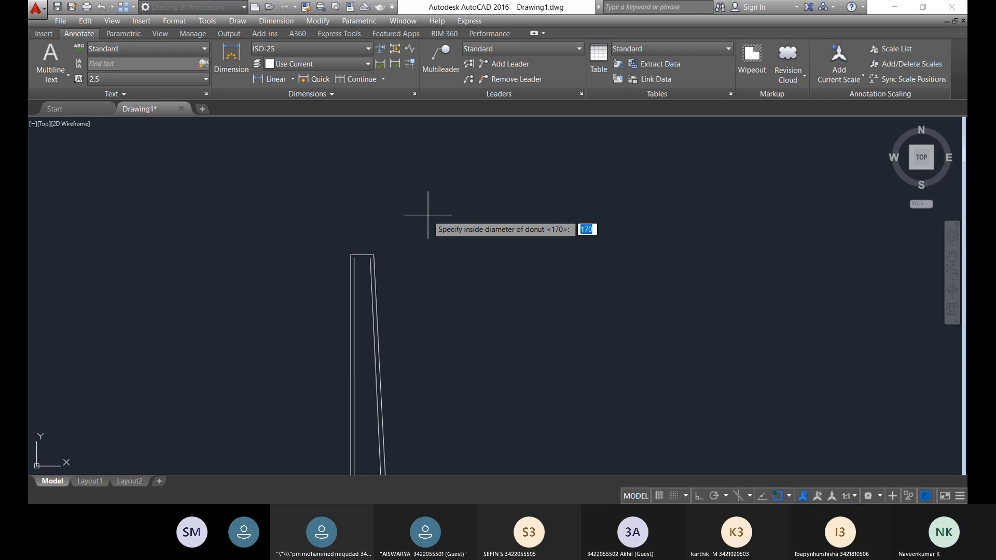
pyautogui.write('2')
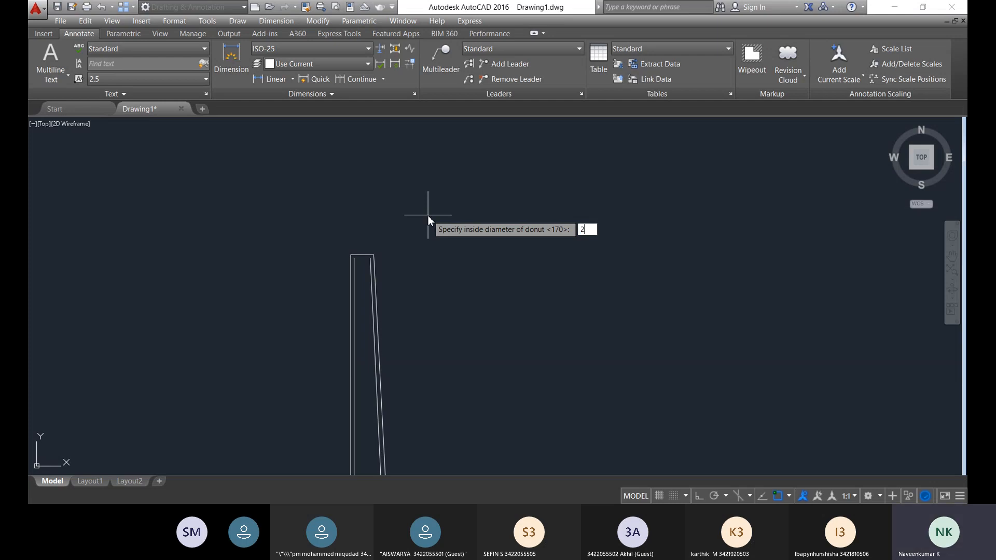
pyautogui.press('BackSpace')
pyautogui.write('10')
pyautogui.press('Return')
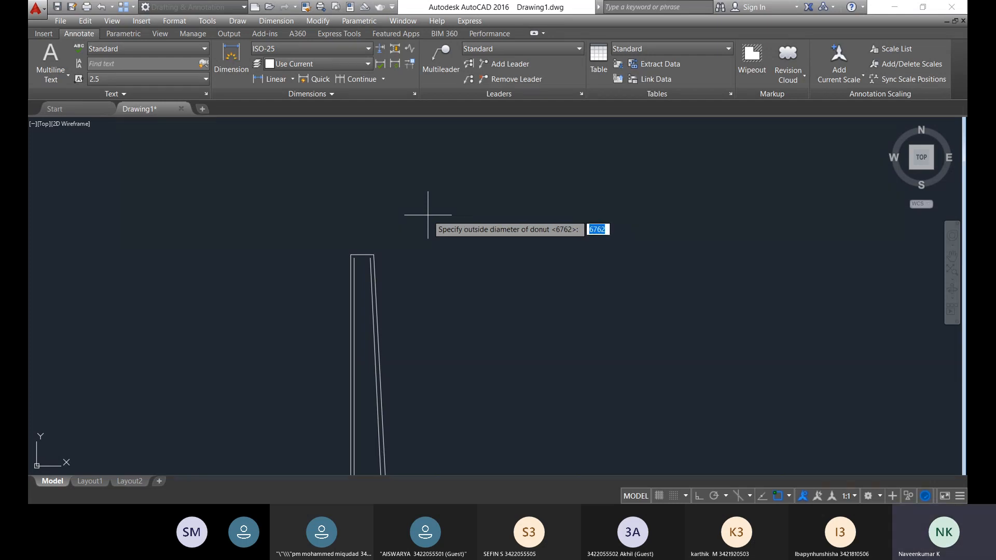
pyautogui.click(382, 282)
pyautogui.click(416, 278)
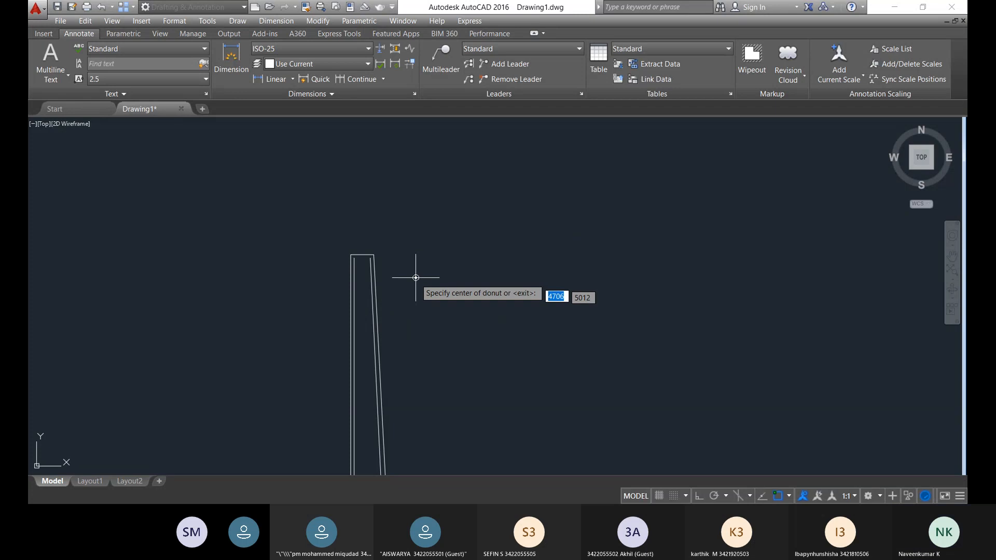
pyautogui.click(421, 307)
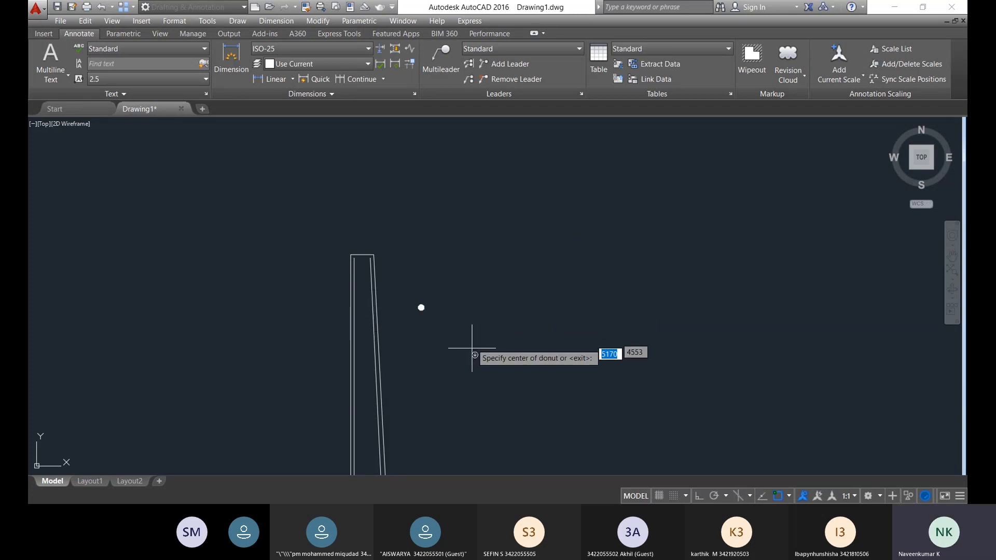
# - Place a donut of the same size inside the stem's top, touching the inner side of the sloping right cover line
pyautogui.scroll(-4, 395, 282)
pyautogui.scroll(7, 451, 211)
pyautogui.scroll(-3, 378, 173)
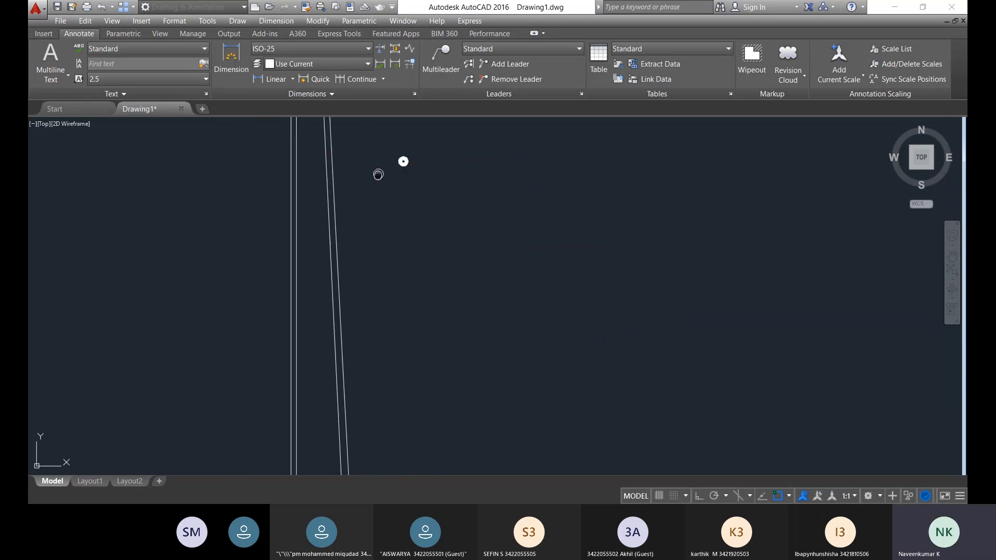
pyautogui.moveTo(378, 173); pyautogui.dragTo(418, 221, button='middle')
pyautogui.scroll(4, 439, 209)
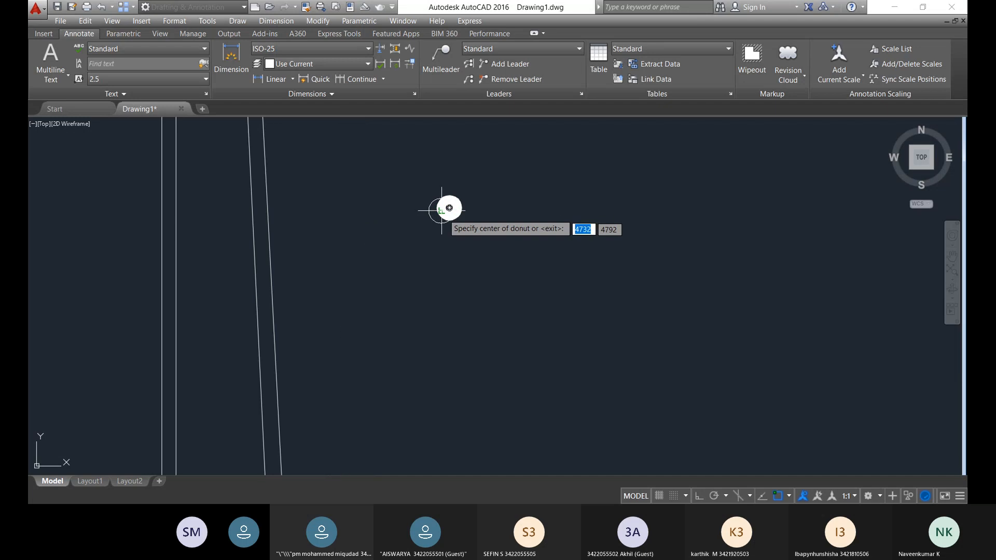
pyautogui.moveTo(316, 227); pyautogui.dragTo(327, 280, button='middle')
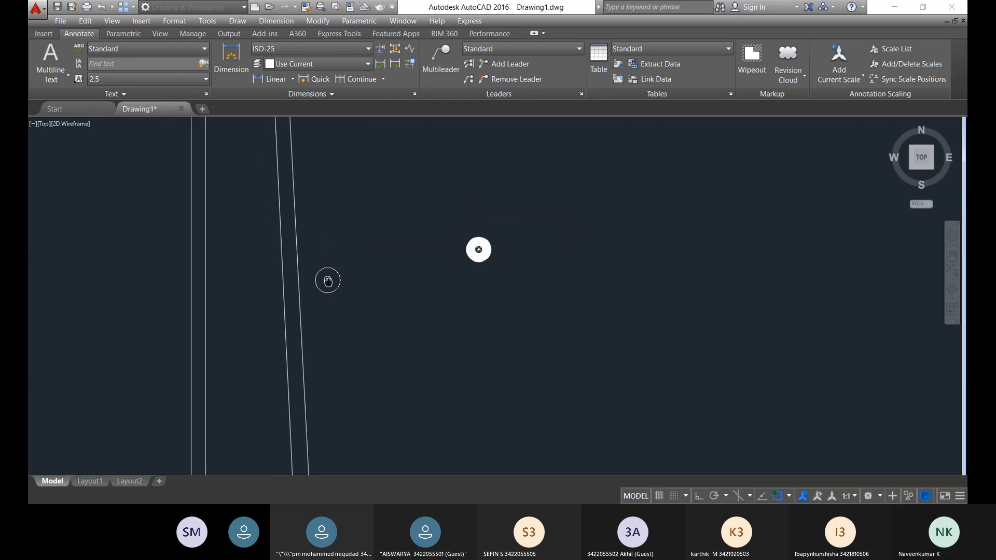
pyautogui.scroll(-4, 333, 301)
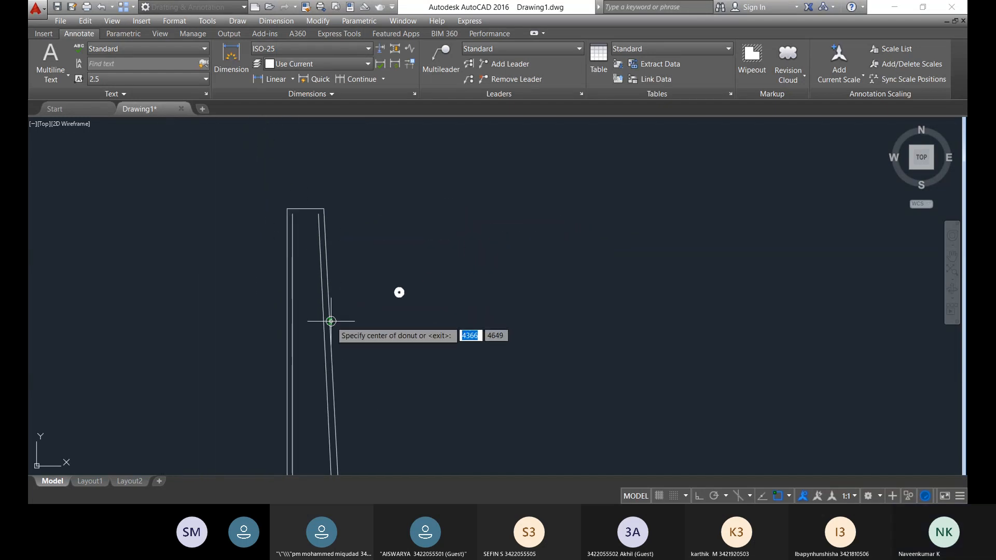
pyautogui.scroll(4, 309, 216)
pyautogui.scroll(4, 317, 217)
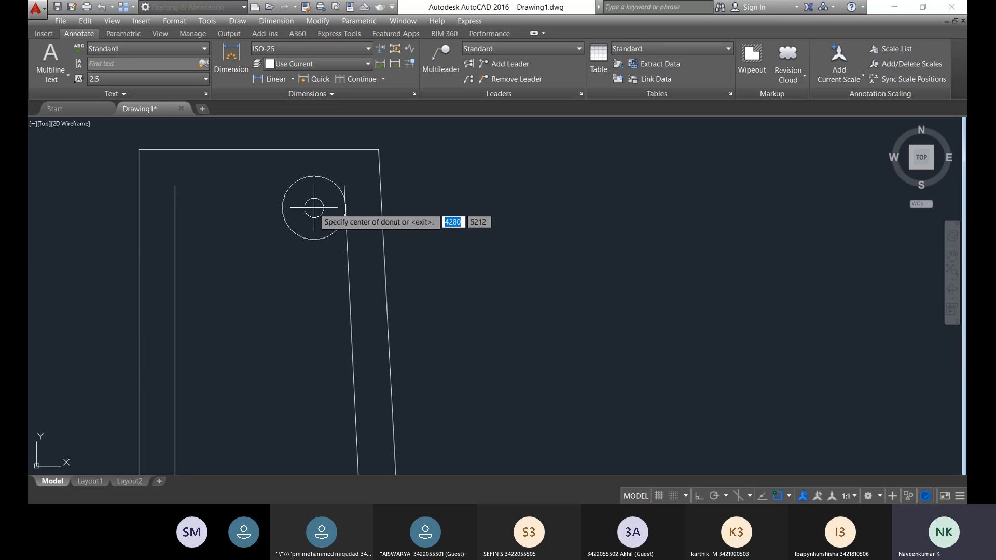
pyautogui.click(314, 208)
# - Place another donut of the same size inside the stem's top, touching the inner side of the vertical left cover line
pyautogui.scroll(-4, 322, 311)
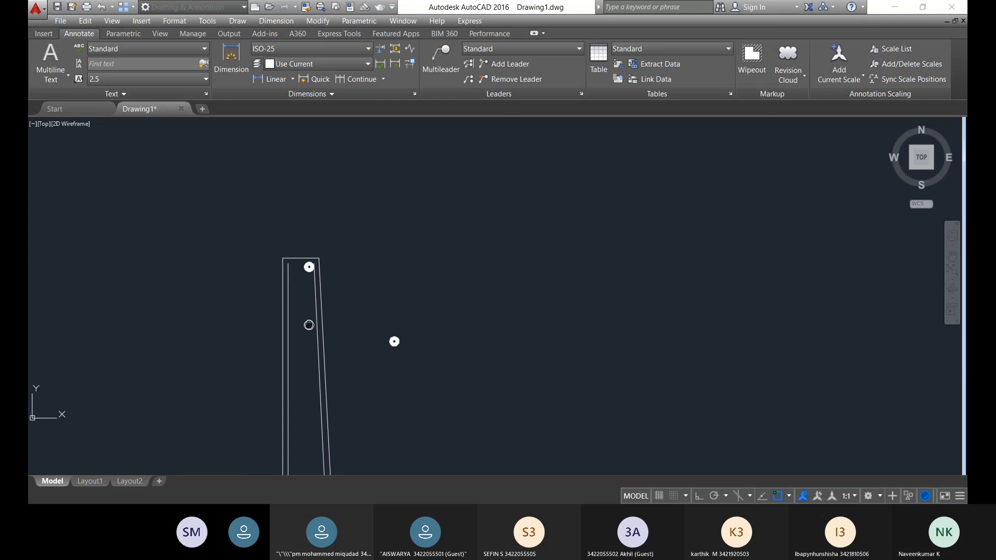
pyautogui.scroll(-4, 376, 363)
pyautogui.scroll(6, 341, 189)
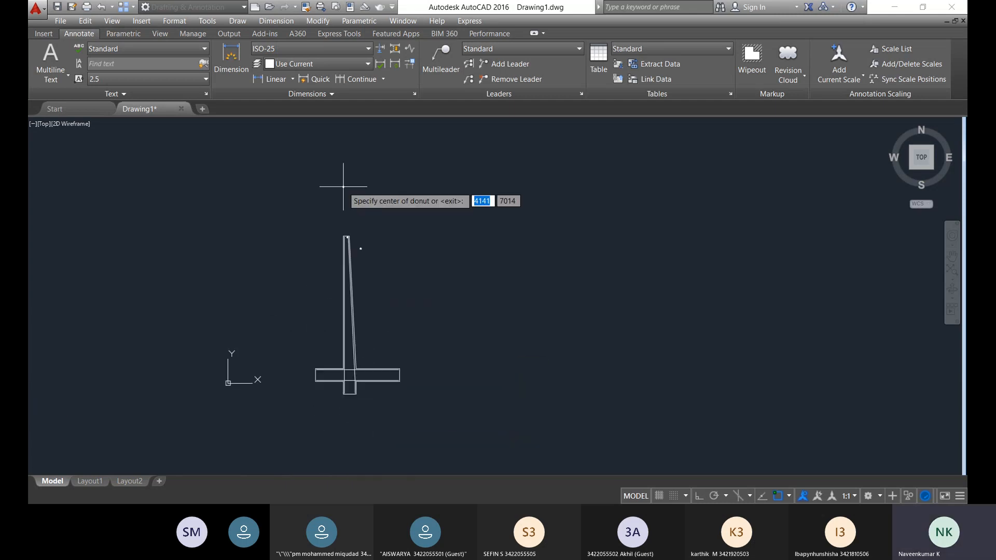
pyautogui.scroll(6, 356, 306)
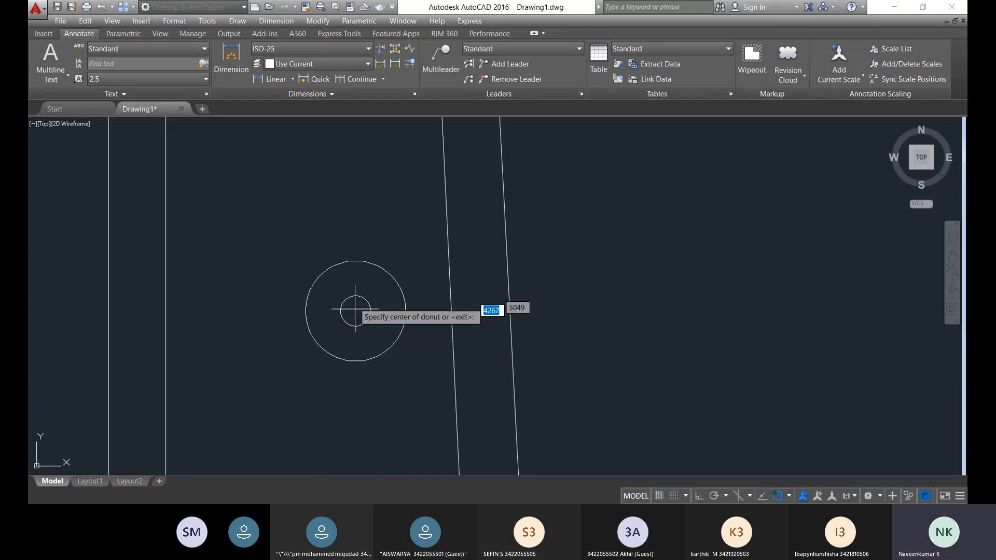
pyautogui.scroll(-6, 367, 277)
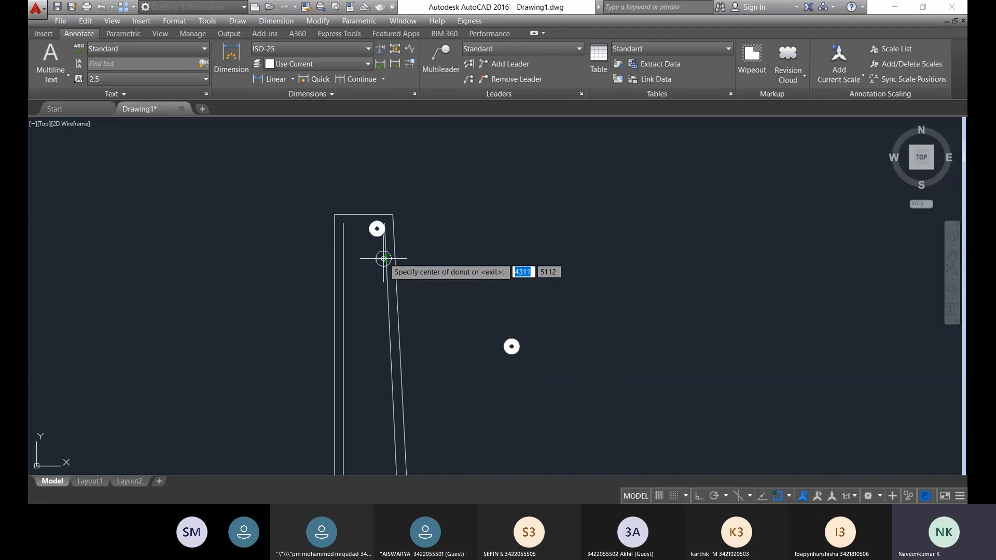
pyautogui.scroll(5, 346, 227)
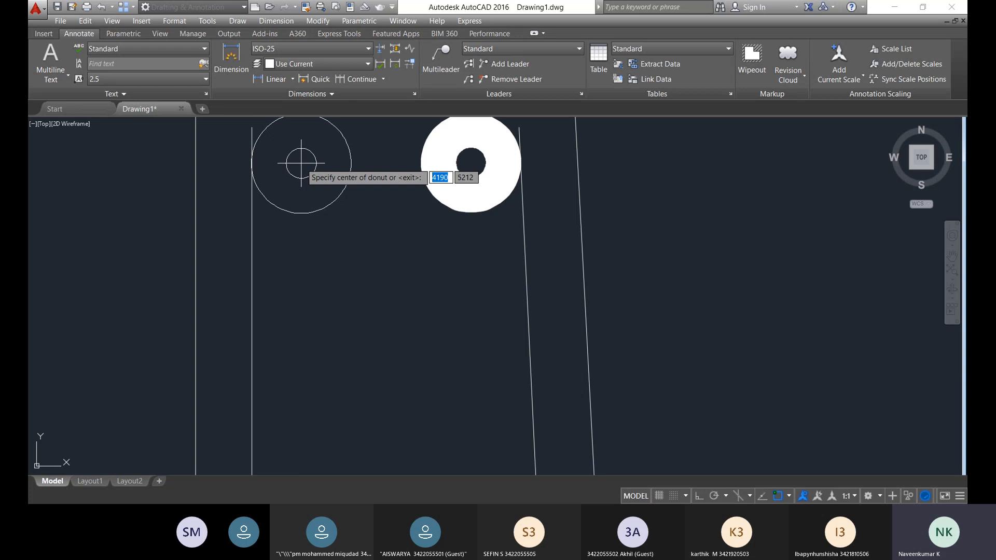
pyautogui.click(301, 163)
pyautogui.scroll(-4, 418, 282)
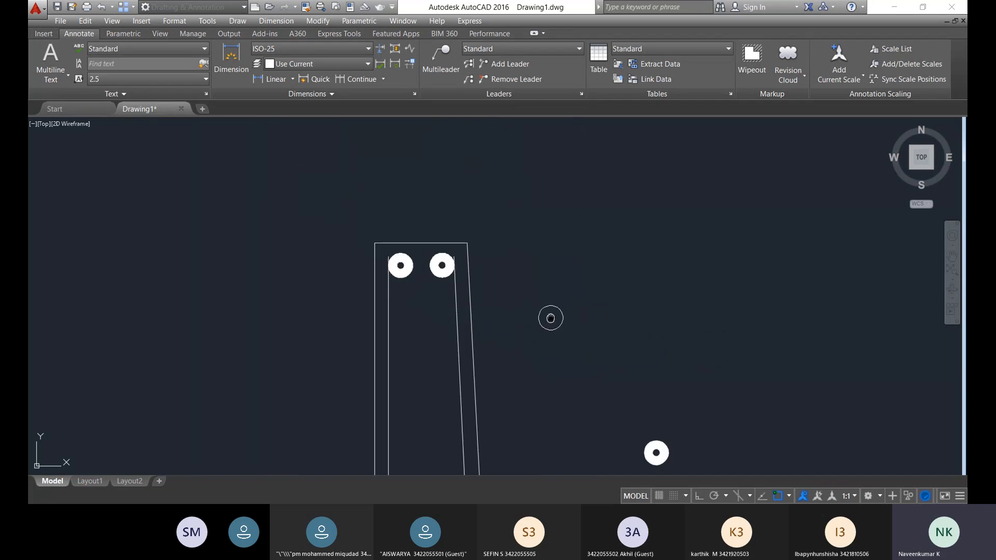
# - Leave the Donut command and delete the stray donut in the empty space right of the stem
pyautogui.scroll(-2, 550, 317)
pyautogui.moveTo(542, 300); pyautogui.dragTo(544, 191, button='middle')
pyautogui.press('Escape')
pyautogui.click(620, 261)
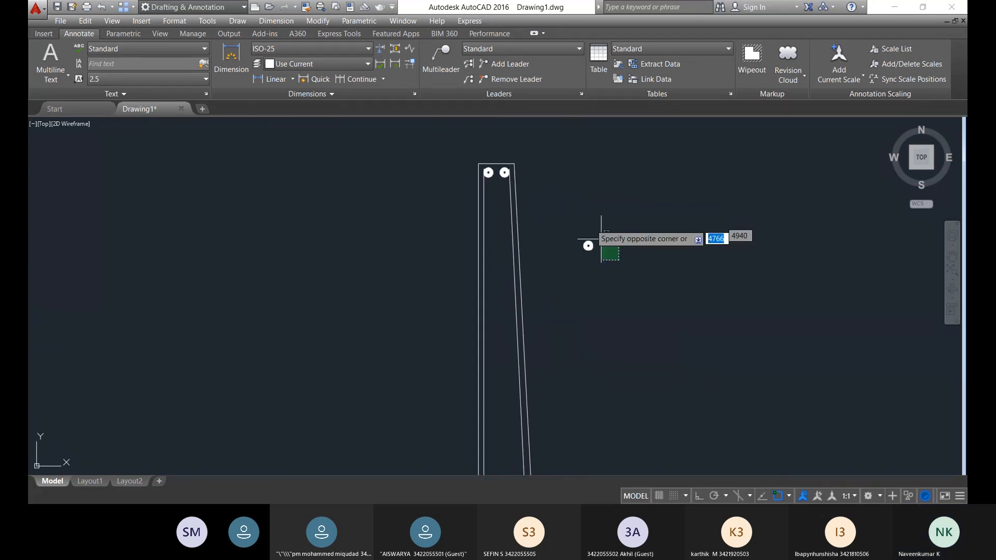
pyautogui.click(588, 219)
pyautogui.press('Delete')
pyautogui.scroll(2, 534, 250)
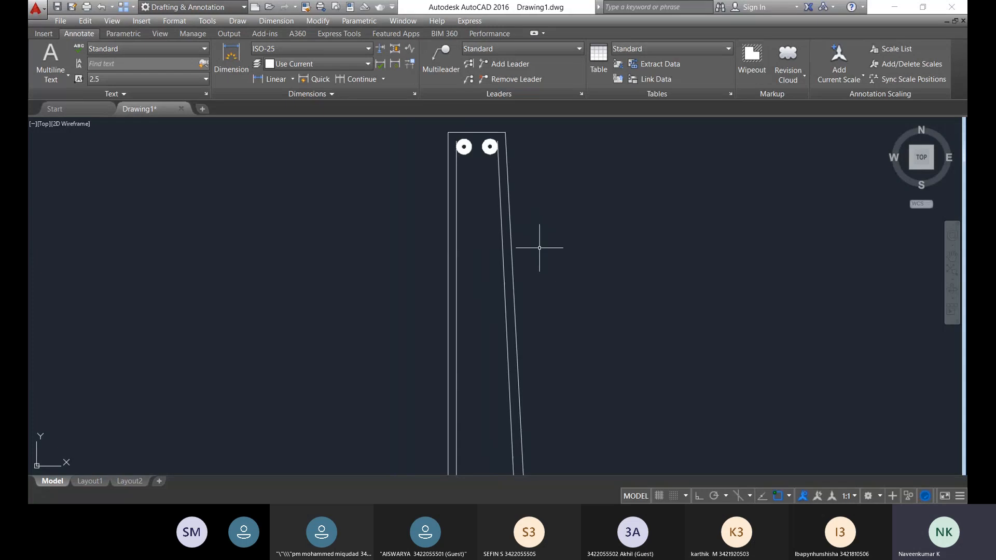
# - Try to copy the stem's left donut straight down along the left cover line with Ortho on, placing two copies
pyautogui.scroll(-4, 509, 213)
pyautogui.scroll(4, 505, 230)
pyautogui.scroll(-1, 485, 217)
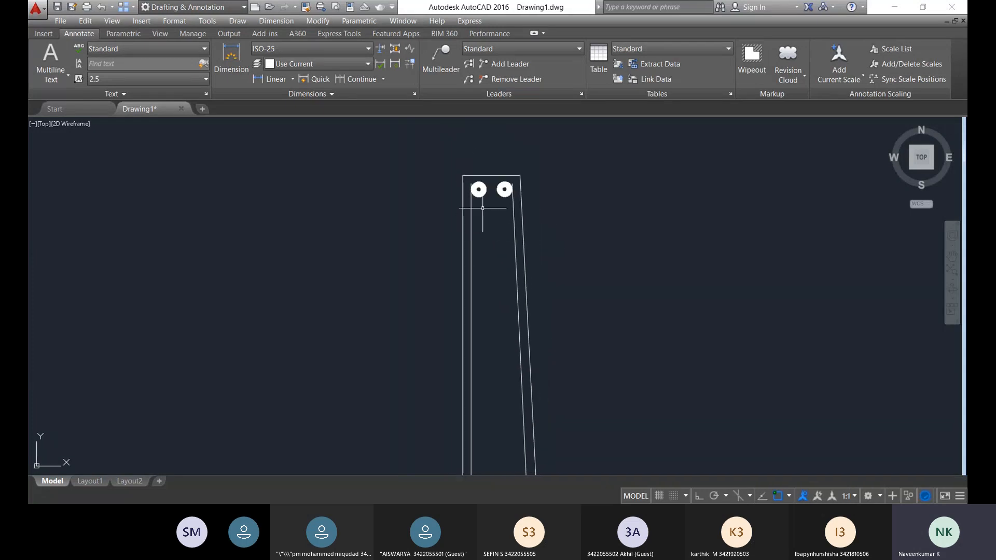
pyautogui.scroll(6, 485, 207)
pyautogui.click(504, 178)
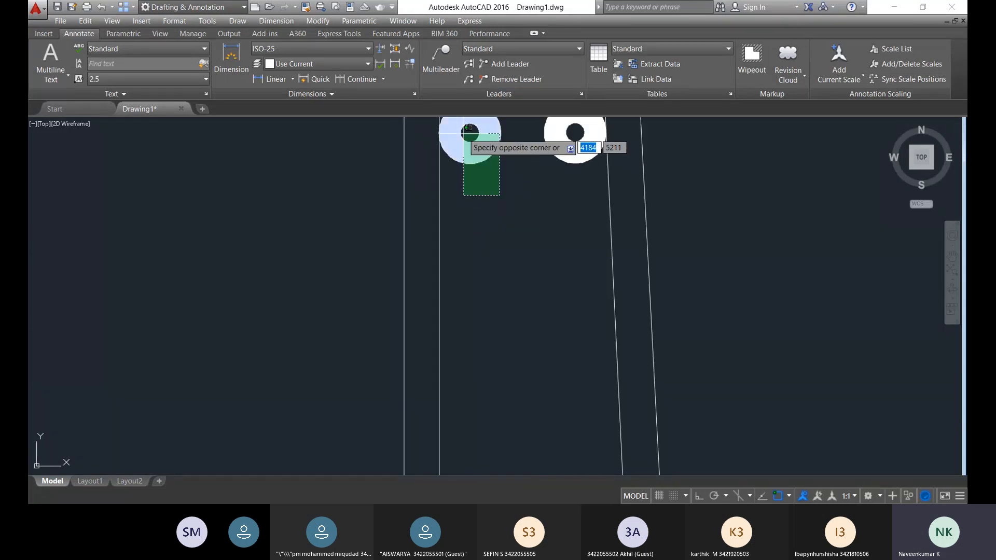
pyautogui.click(464, 148)
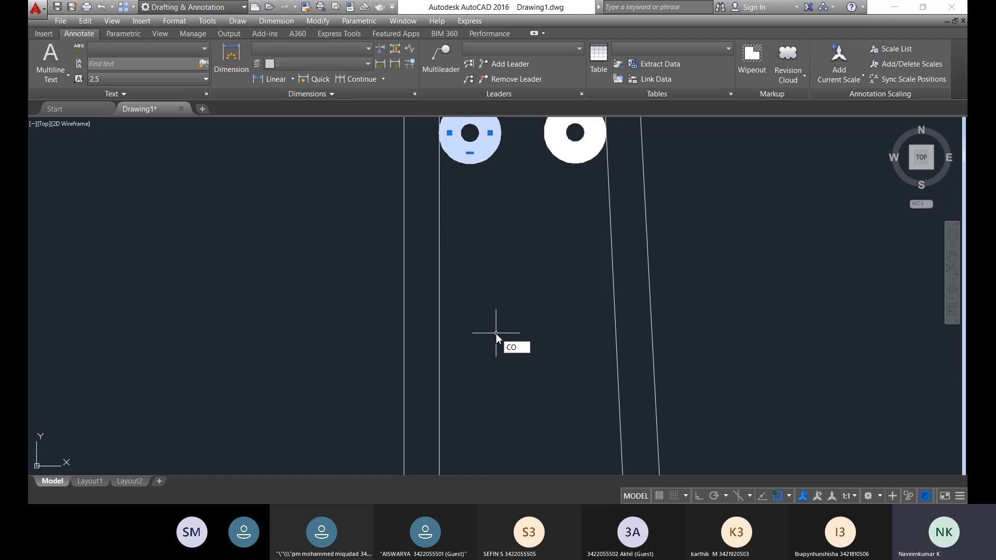
pyautogui.press('Return')
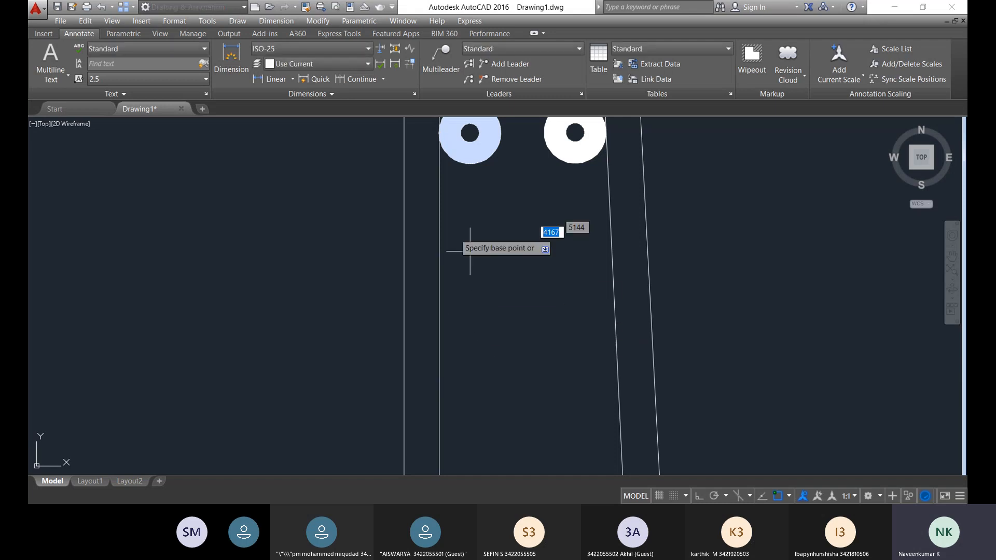
pyautogui.click(440, 129)
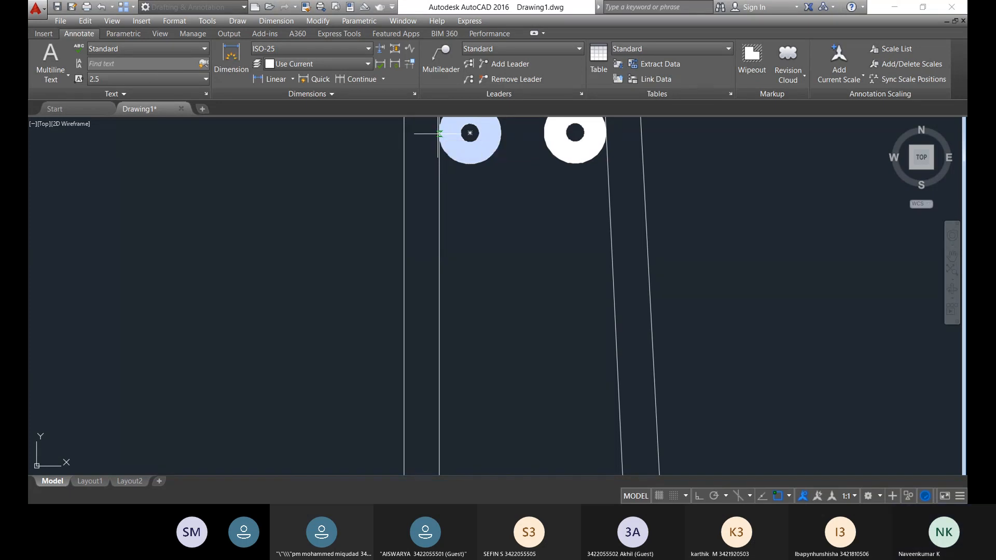
pyautogui.moveTo(430, 325); pyautogui.dragTo(427, 283, button='middle')
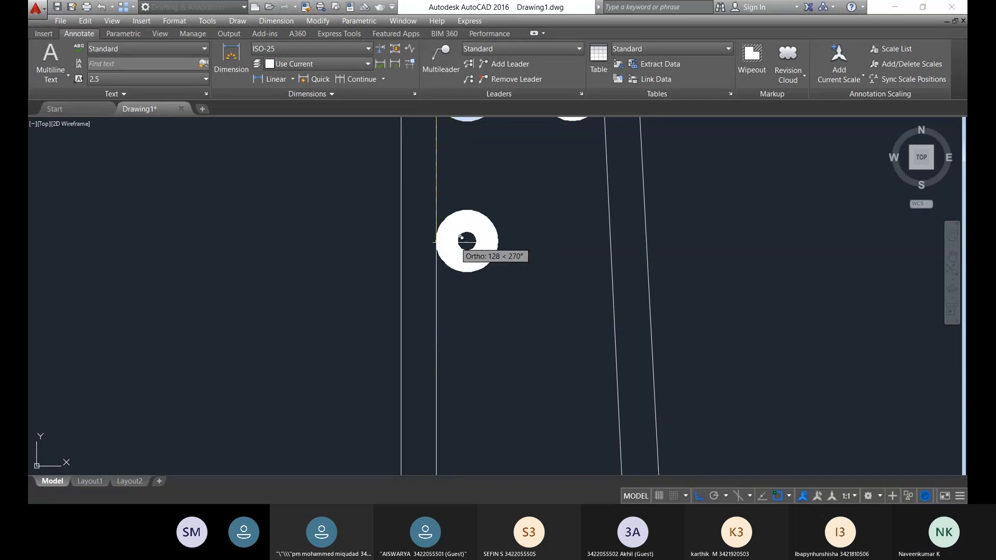
pyautogui.scroll(-3, 458, 244)
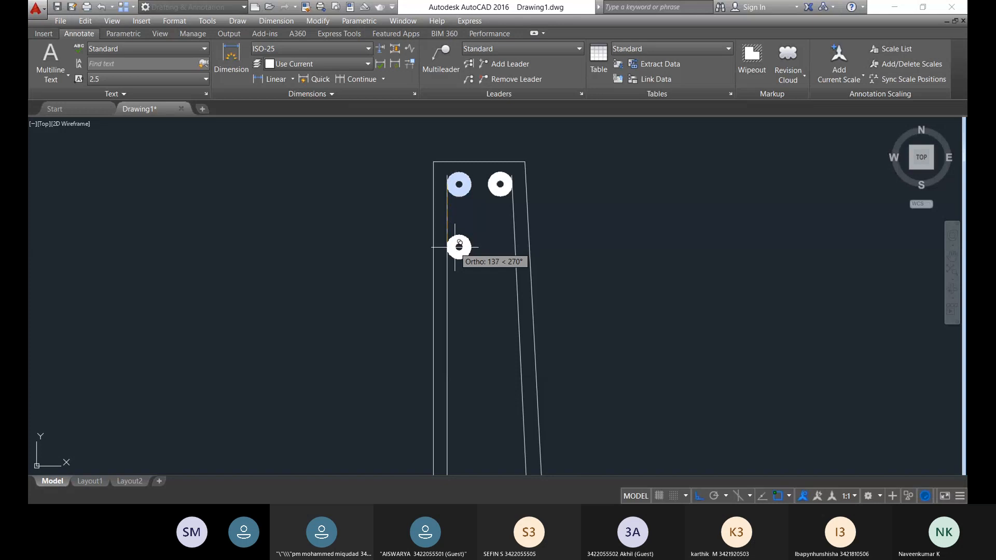
pyautogui.click(455, 247)
pyautogui.moveTo(456, 333); pyautogui.dragTo(443, 240, button='middle')
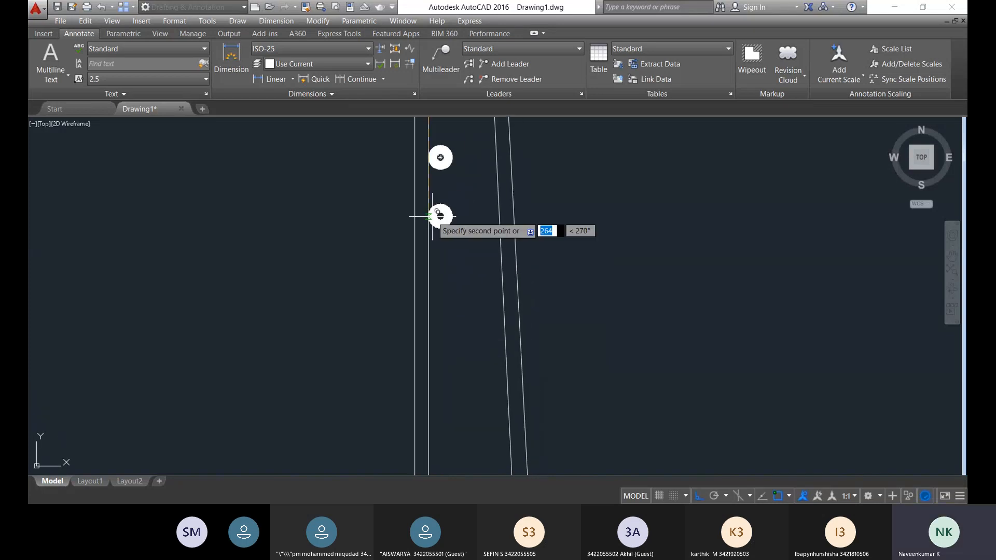
pyautogui.click(439, 225)
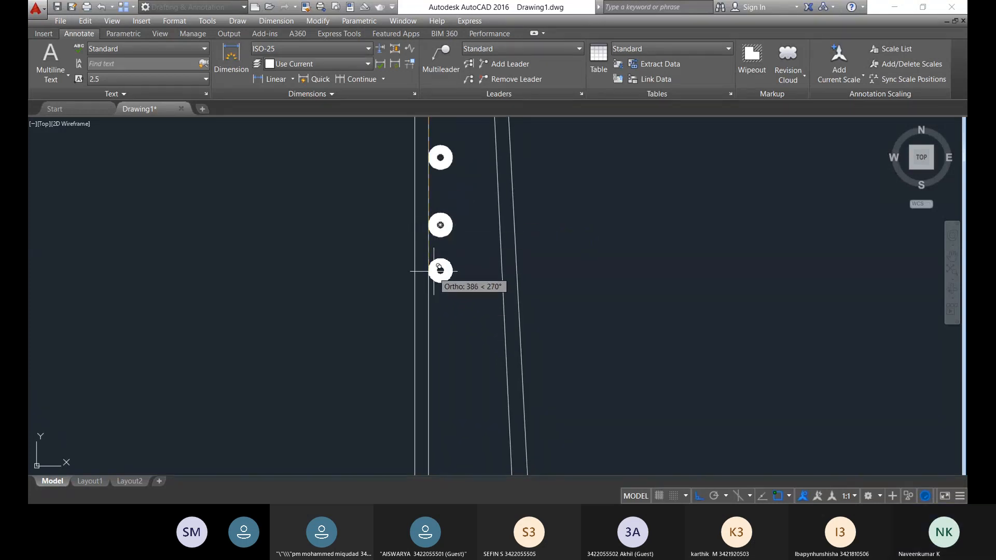
# - Undo the two donut copies and leave the Copy command
pyautogui.scroll(4, 491, 327)
pyautogui.scroll(-5, 489, 330)
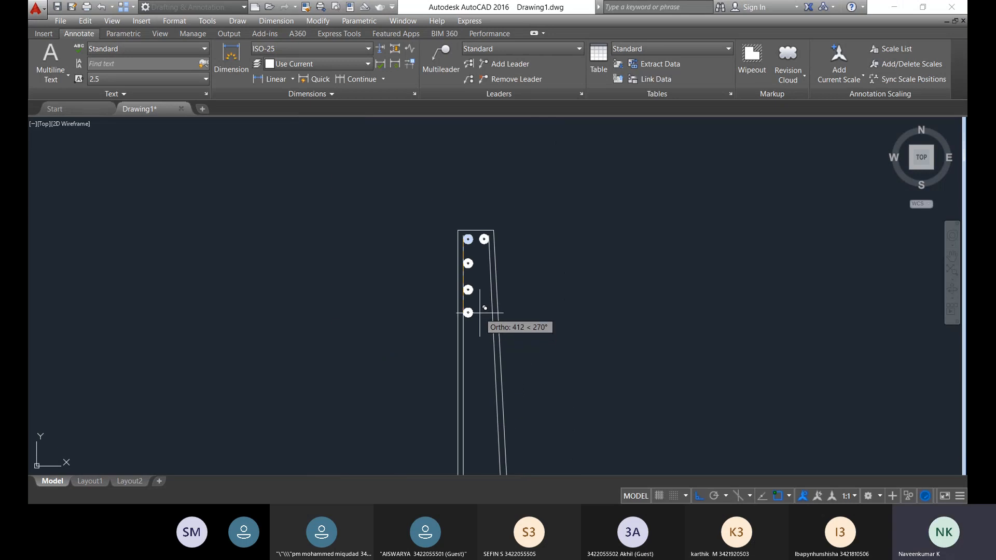
pyautogui.scroll(5, 479, 312)
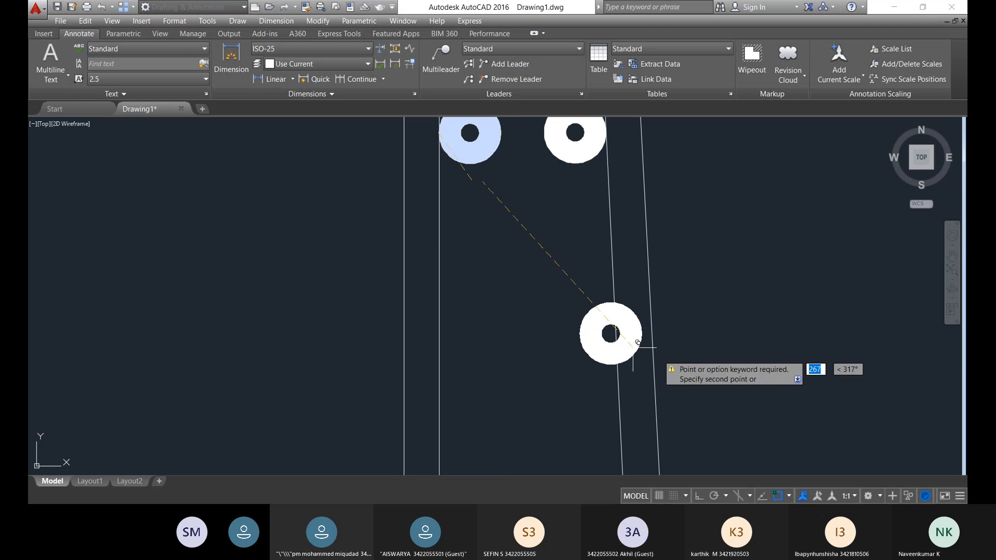
pyautogui.scroll(4, 689, 358)
pyautogui.press('Escape')
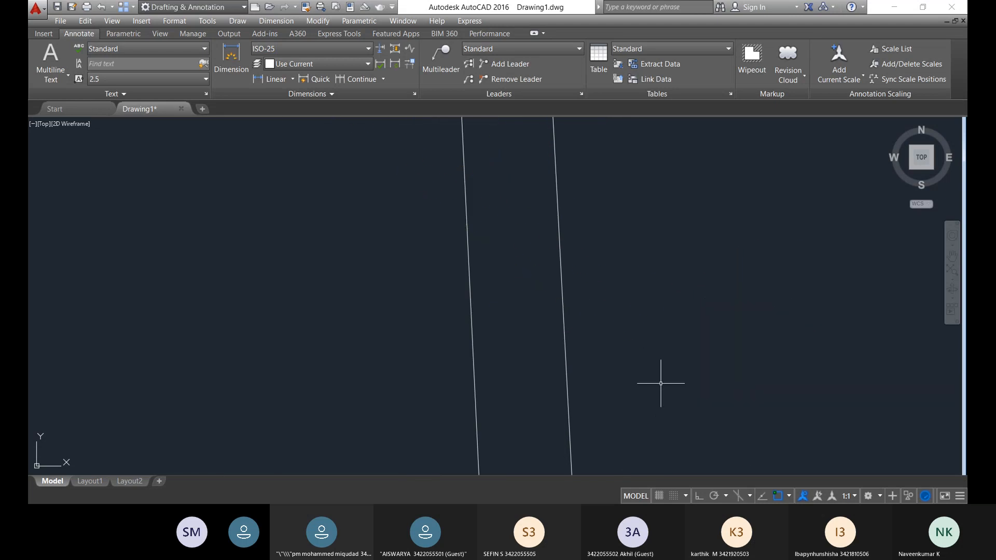
# - Copy the stem's left donut from its left edge to a point a short way down the left cover line
pyautogui.scroll(-10, 456, 351)
pyautogui.scroll(8, 461, 342)
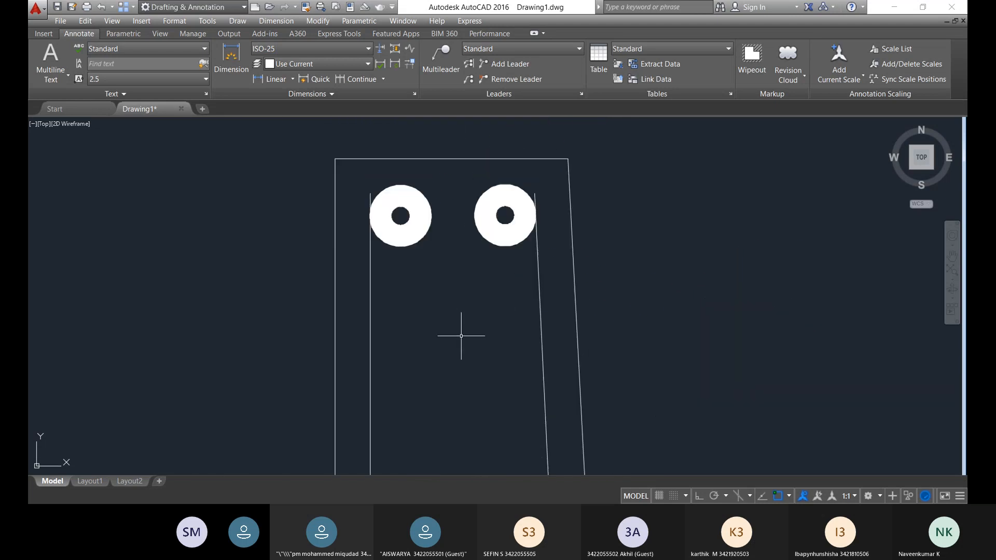
pyautogui.click(423, 276)
pyautogui.click(413, 232)
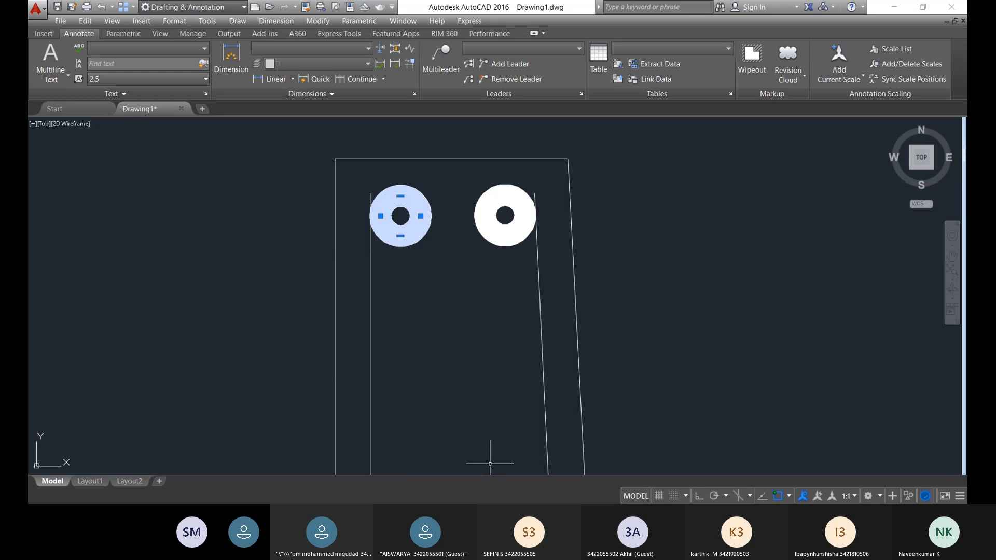
pyautogui.press('Return')
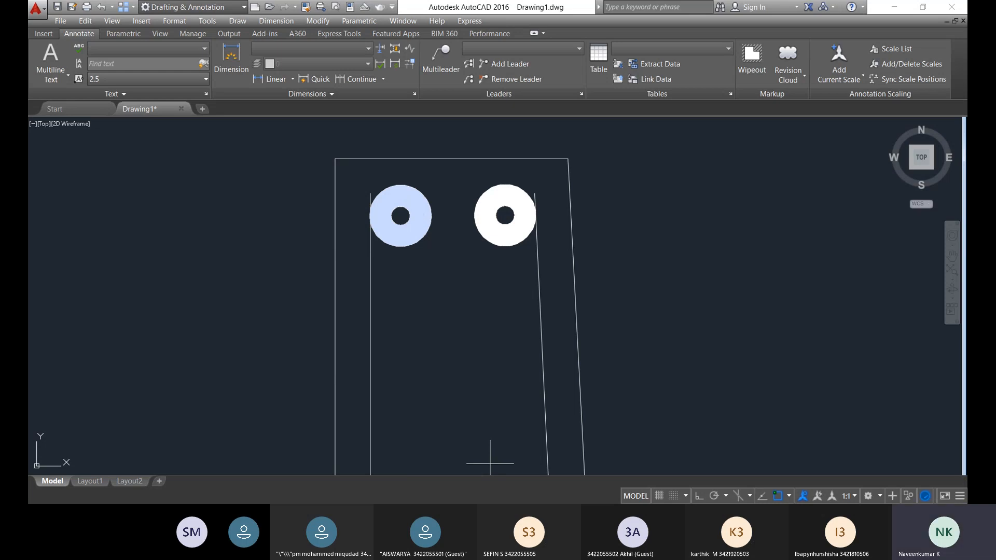
pyautogui.click(371, 215)
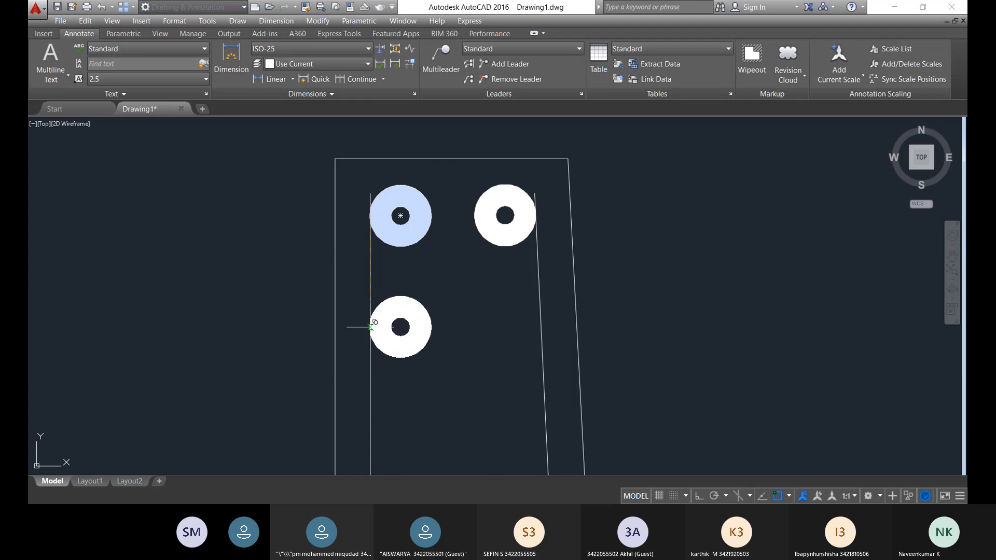
pyautogui.click(370, 327)
# - Place two more copies down the left cover line, the first about 222 mm below the original donut, and end the copying
pyautogui.moveTo(366, 417); pyautogui.dragTo(360, 331, button='middle')
pyautogui.scroll(-6, 360, 330)
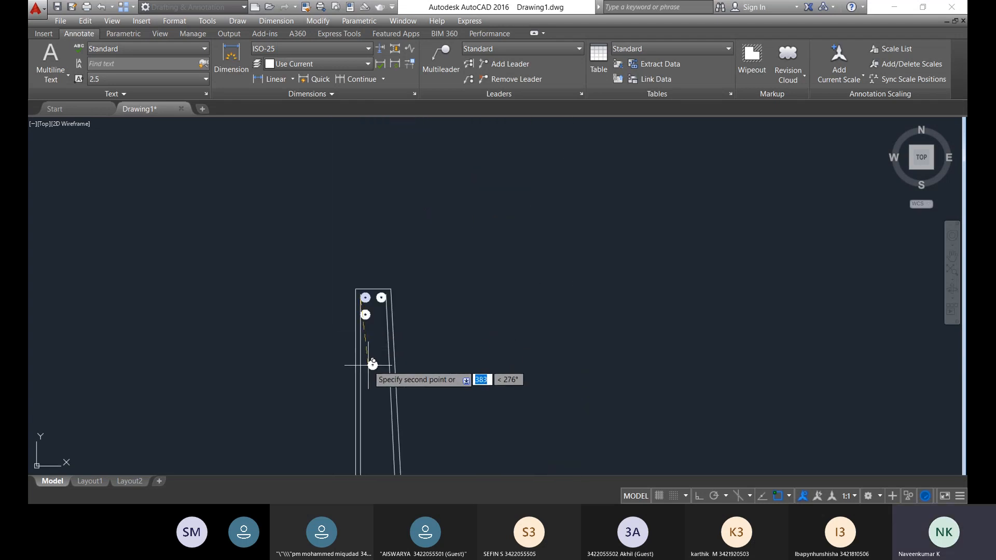
pyautogui.scroll(8, 360, 345)
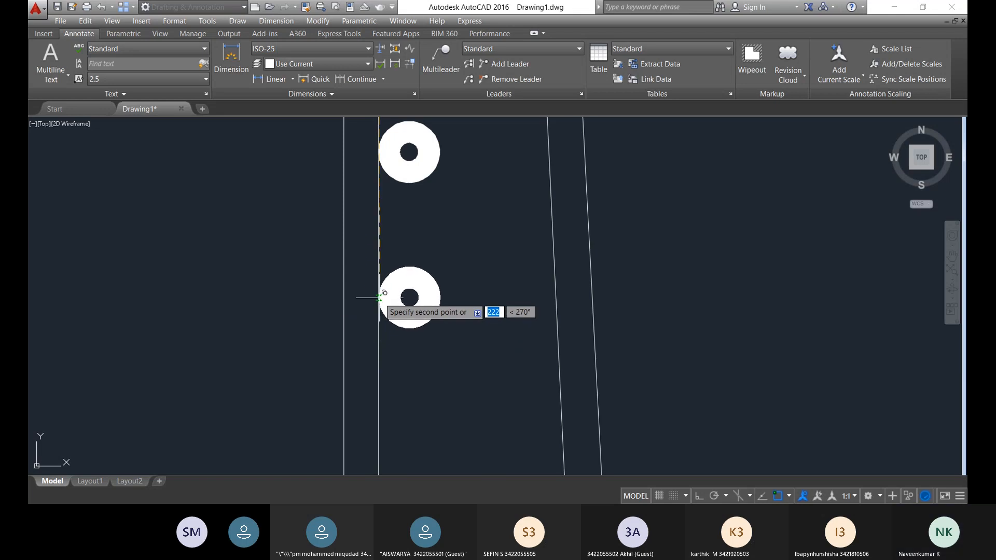
pyautogui.click(379, 298)
pyautogui.scroll(-8, 383, 354)
pyautogui.moveTo(384, 343); pyautogui.dragTo(382, 191, button='middle')
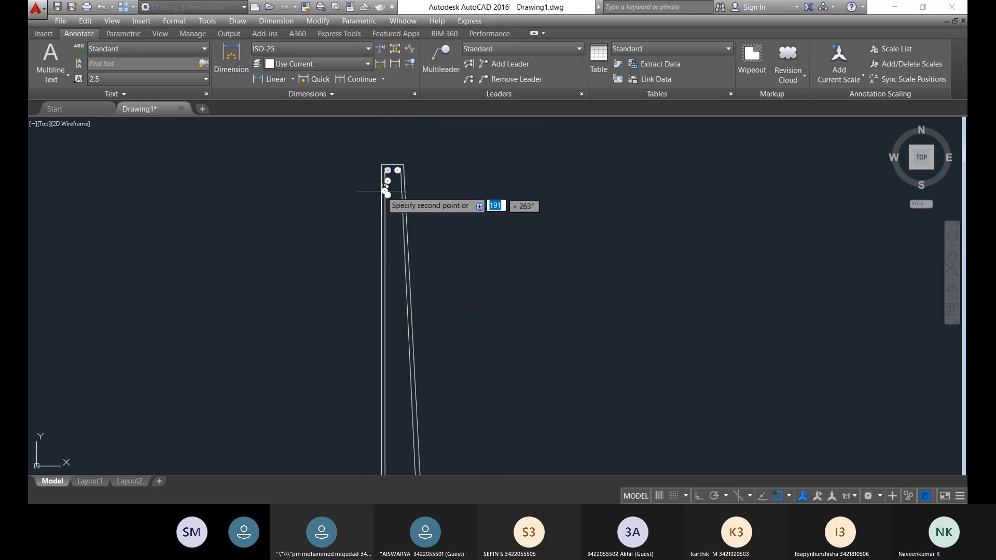
pyautogui.scroll(3, 392, 211)
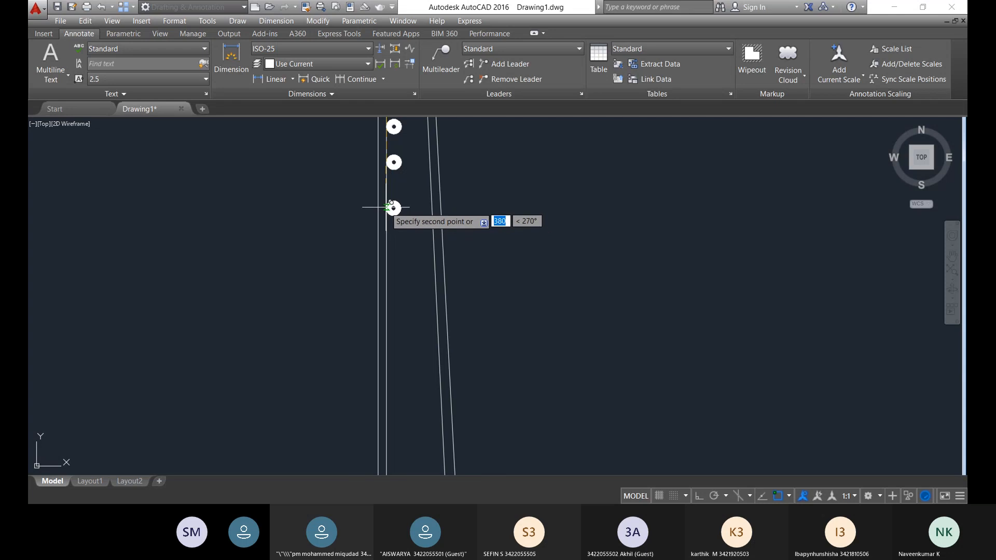
pyautogui.scroll(-5, 392, 200)
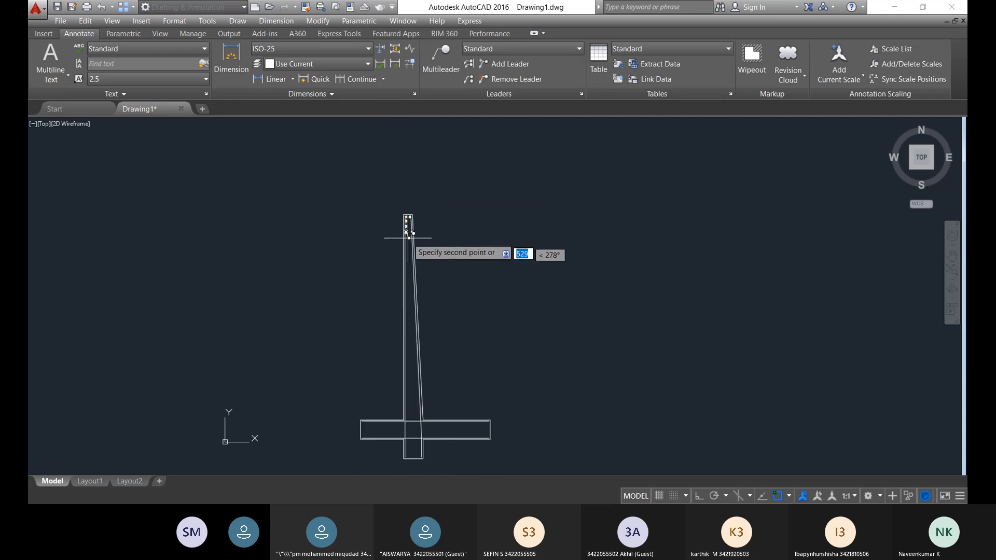
pyautogui.scroll(4, 485, 278)
pyautogui.moveTo(292, 233); pyautogui.dragTo(627, 278, button='middle')
pyautogui.press('Escape')
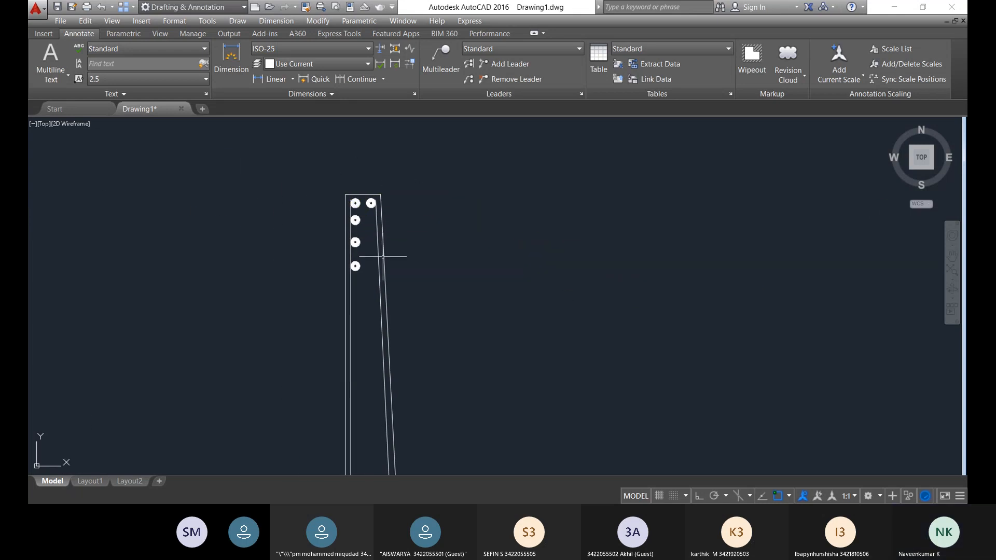
# - Select the four donuts along the stem's left cover line and start copying them as a group
pyautogui.scroll(4, 371, 290)
pyautogui.moveTo(366, 283); pyautogui.dragTo(358, 365, button='middle')
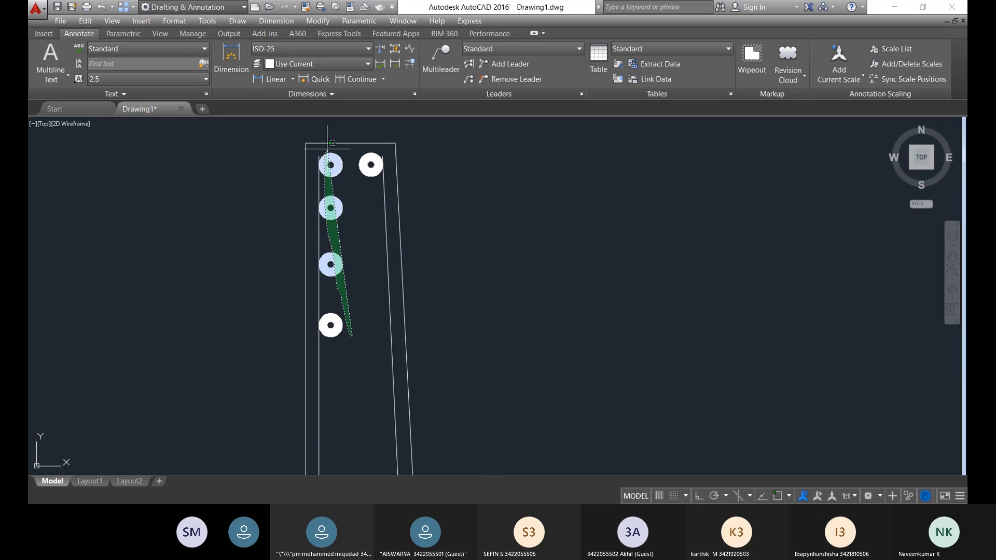
pyautogui.moveTo(331, 153); pyautogui.dragTo(329, 151)
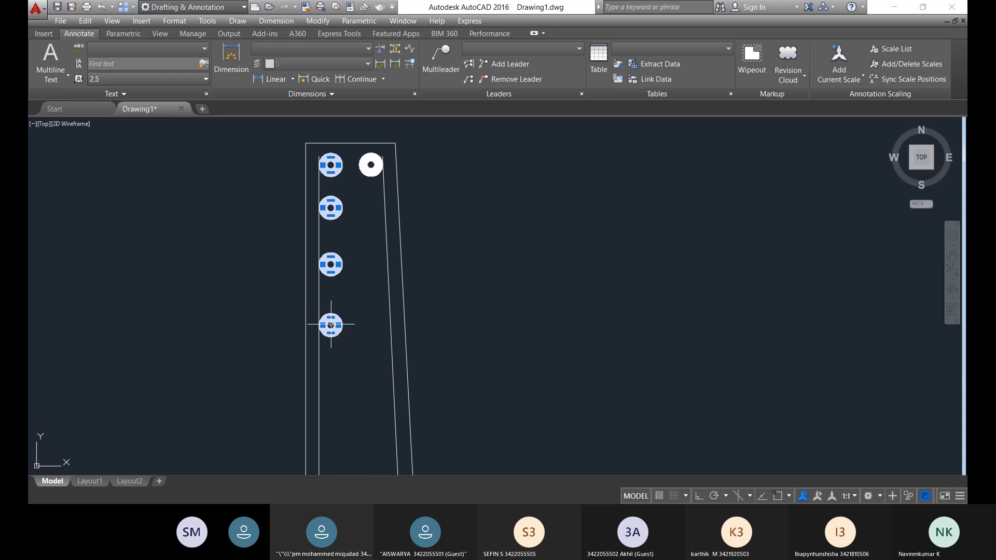
pyautogui.write('co')
pyautogui.press('Return')
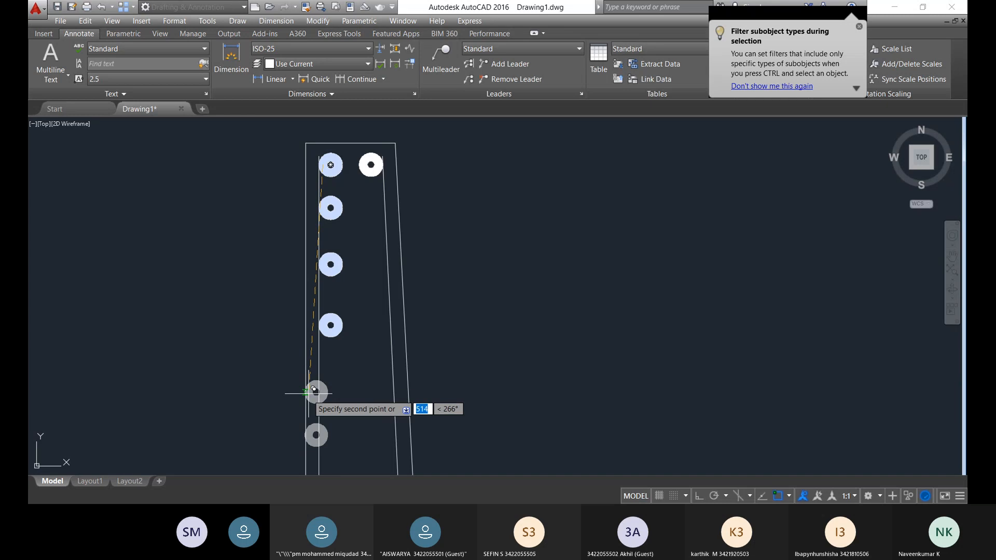
# - Try placing the copied group about 494 mm down the left cover line, and undo that placement
pyautogui.moveTo(313, 389); pyautogui.dragTo(325, 242, button='middle')
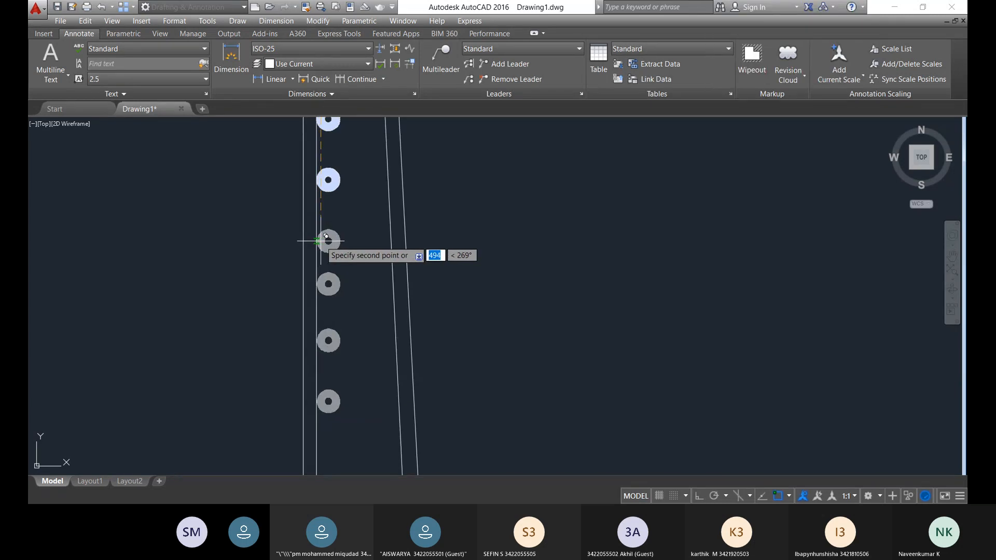
pyautogui.click(321, 241)
pyautogui.moveTo(324, 285); pyautogui.dragTo(330, 198, button='middle')
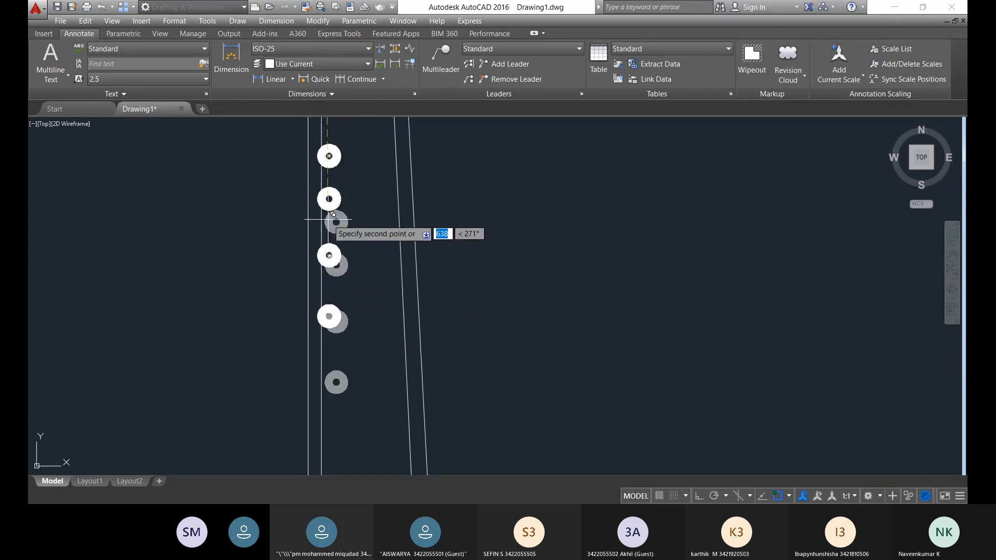
pyautogui.hotkey('ctrl', 'z')
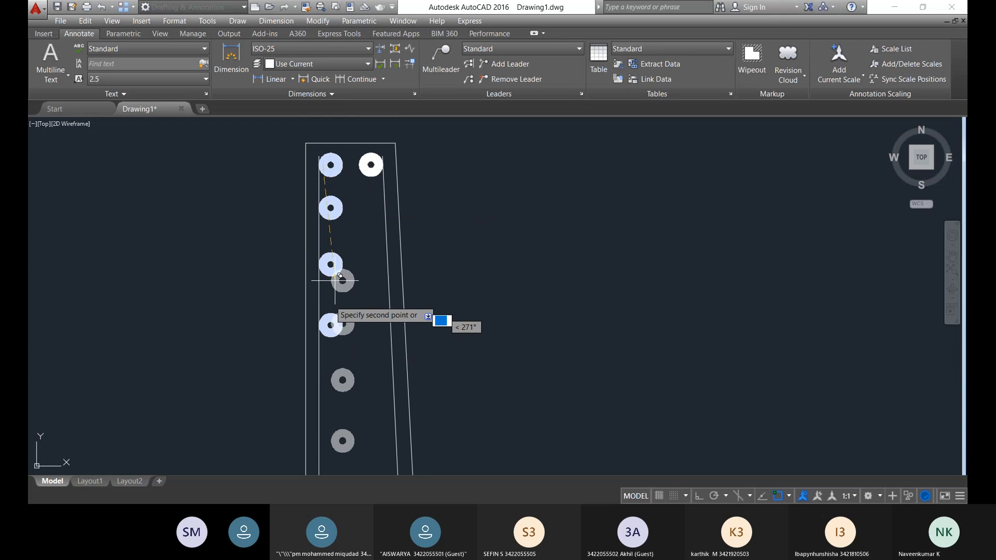
# - Place a copy of the four-donut group about 518 mm below the original along the left cover line
pyautogui.scroll(8, 322, 312)
pyautogui.scroll(4, 326, 338)
pyautogui.scroll(-6, 327, 335)
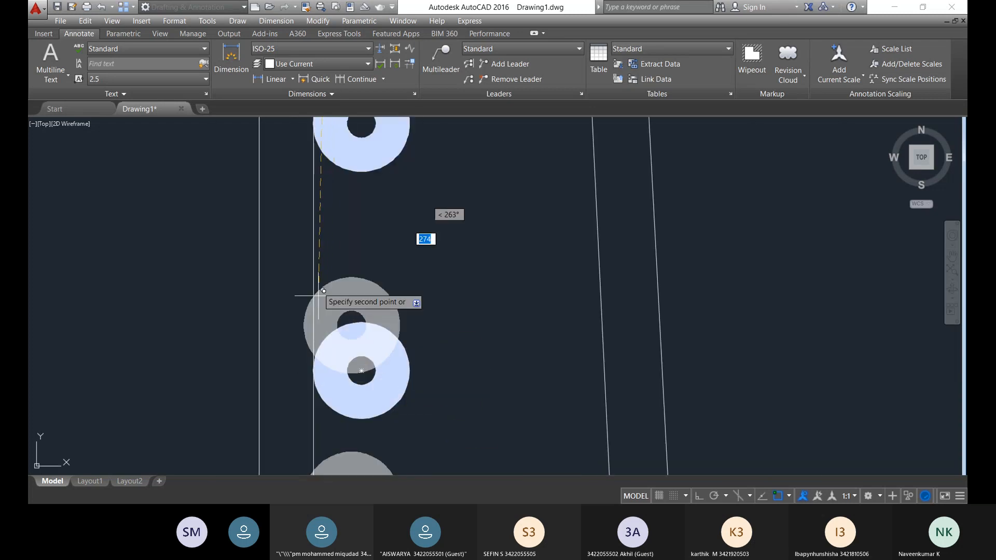
pyautogui.scroll(-8, 317, 293)
pyautogui.moveTo(349, 409); pyautogui.dragTo(322, 325, button='middle')
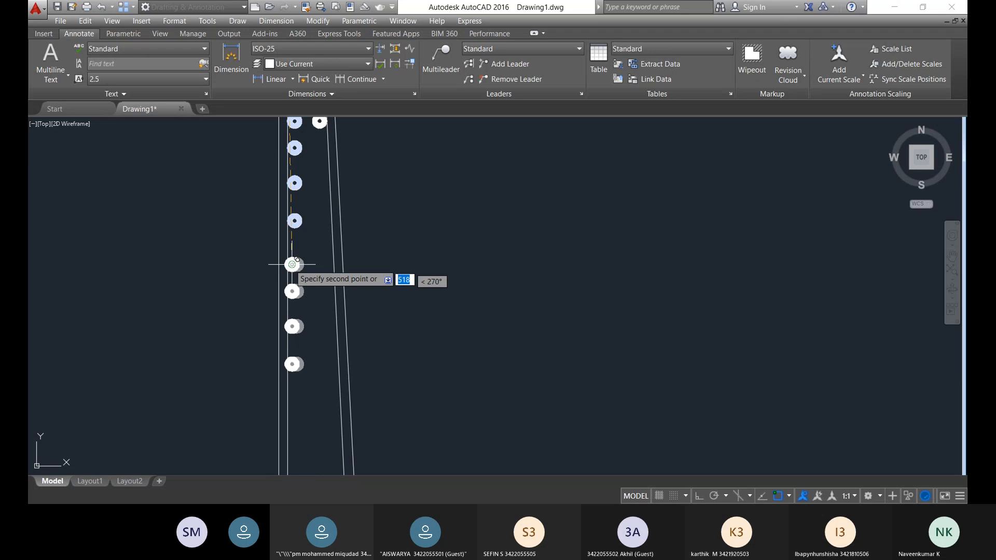
# - Try placing another copy of the group about 1049 mm below the original donuts
pyautogui.moveTo(300, 413); pyautogui.dragTo(310, 271, button='middle')
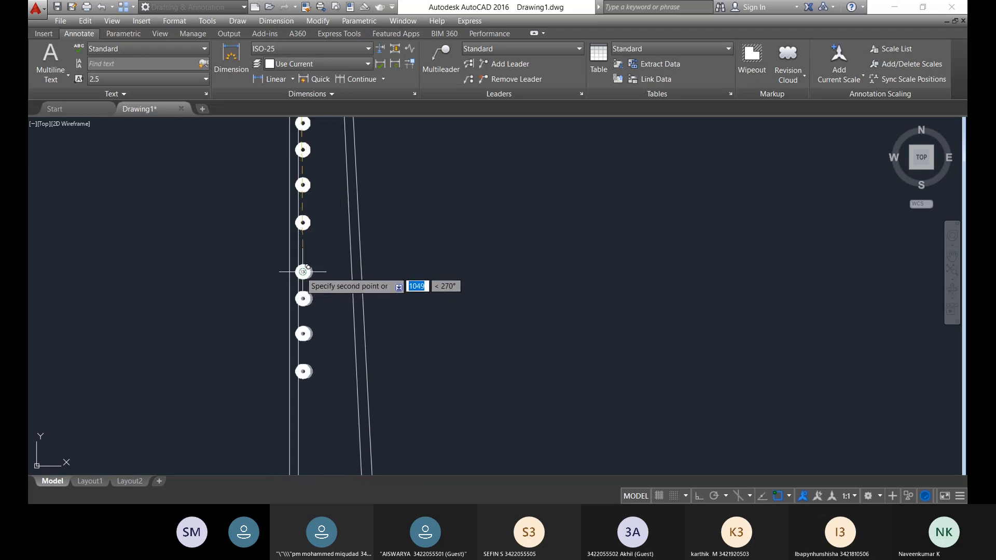
pyautogui.moveTo(310, 363); pyautogui.dragTo(309, 280, button='middle')
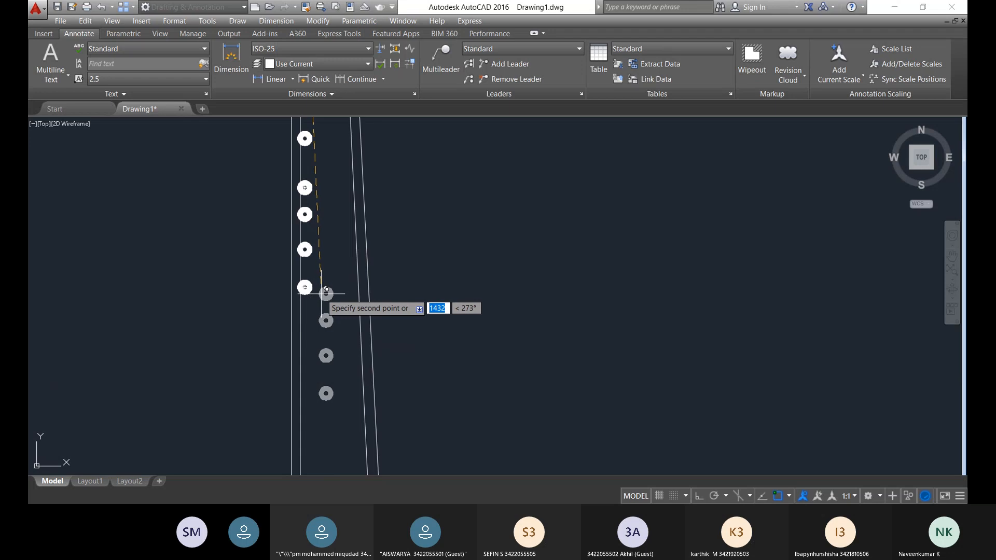
pyautogui.scroll(8, 306, 311)
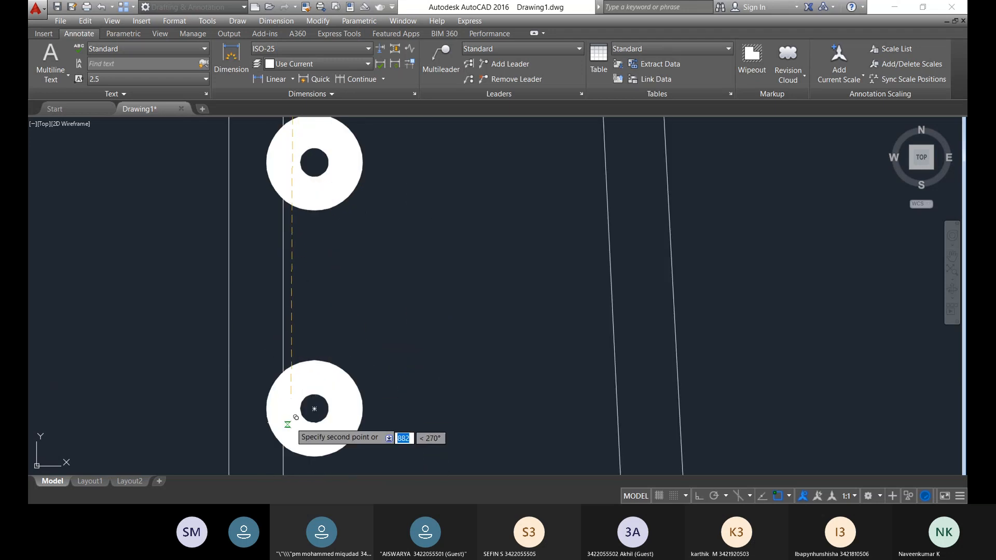
# - Place two more copies of the group against the left cover line, about 1 m and 1488 mm below the original
pyautogui.scroll(-6, 306, 285)
pyautogui.moveTo(305, 286); pyautogui.dragTo(306, 276, button='middle')
pyautogui.scroll(6, 322, 371)
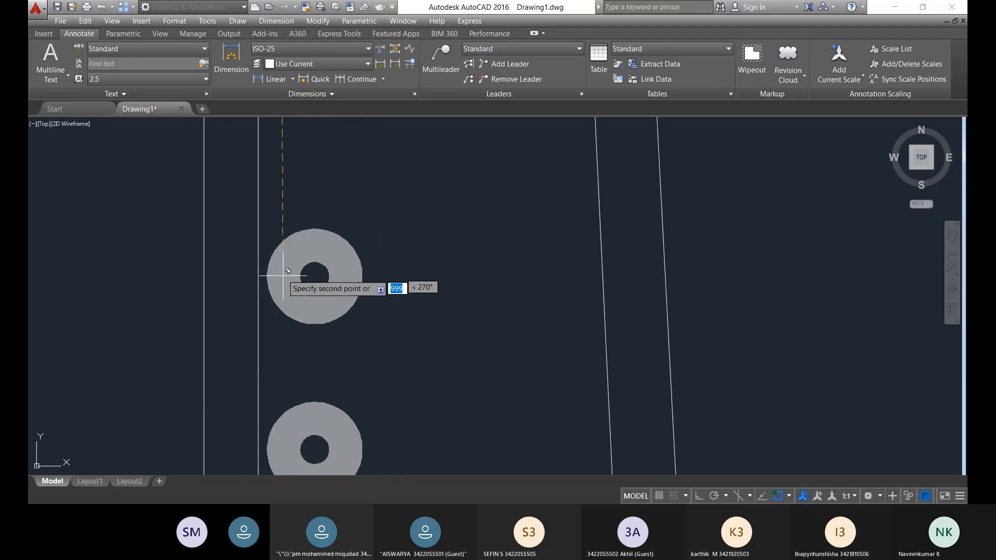
pyautogui.scroll(-10, 279, 266)
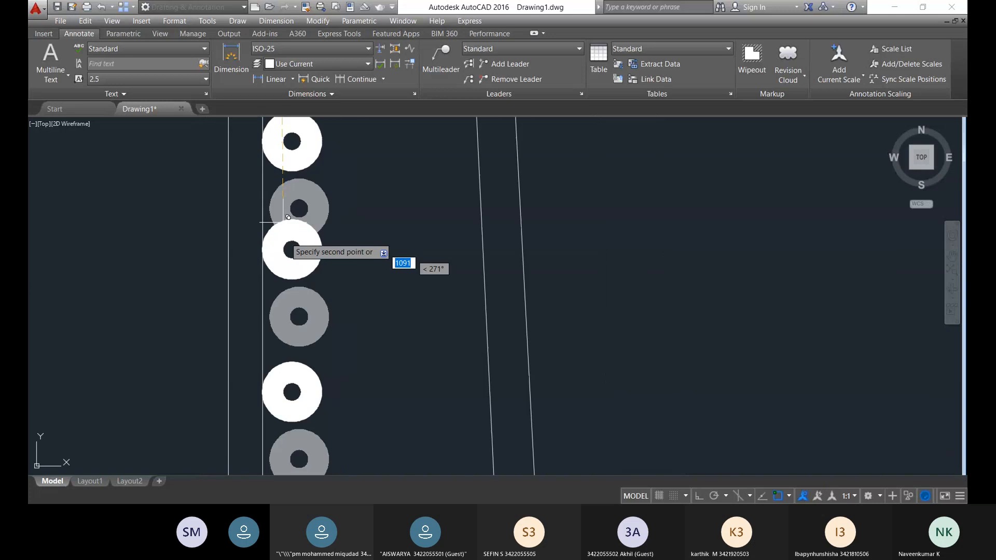
pyautogui.scroll(8, 295, 177)
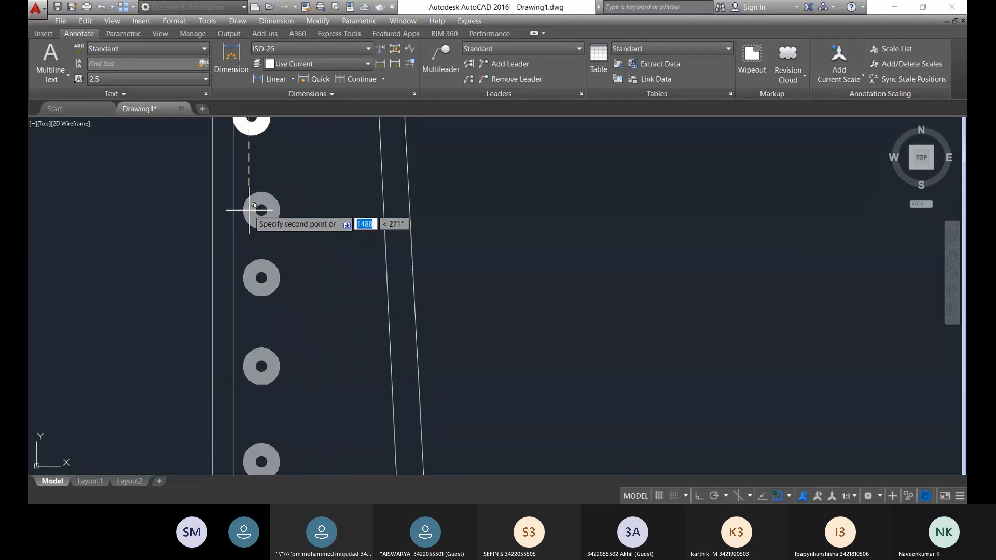
pyautogui.click(240, 209)
# - Place the next four-donut copy against the left cover line, about 2072 mm below the original
pyautogui.moveTo(256, 311); pyautogui.dragTo(264, 110, button='middle')
pyautogui.scroll(-10, 259, 324)
pyautogui.moveTo(259, 370); pyautogui.dragTo(265, 214, button='middle')
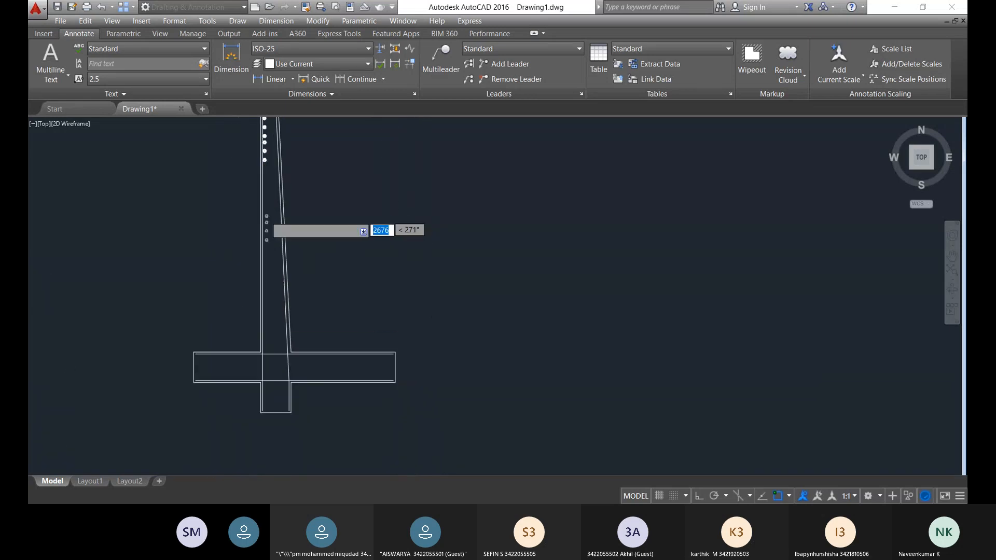
pyautogui.scroll(2, 265, 215)
pyautogui.scroll(3, 262, 208)
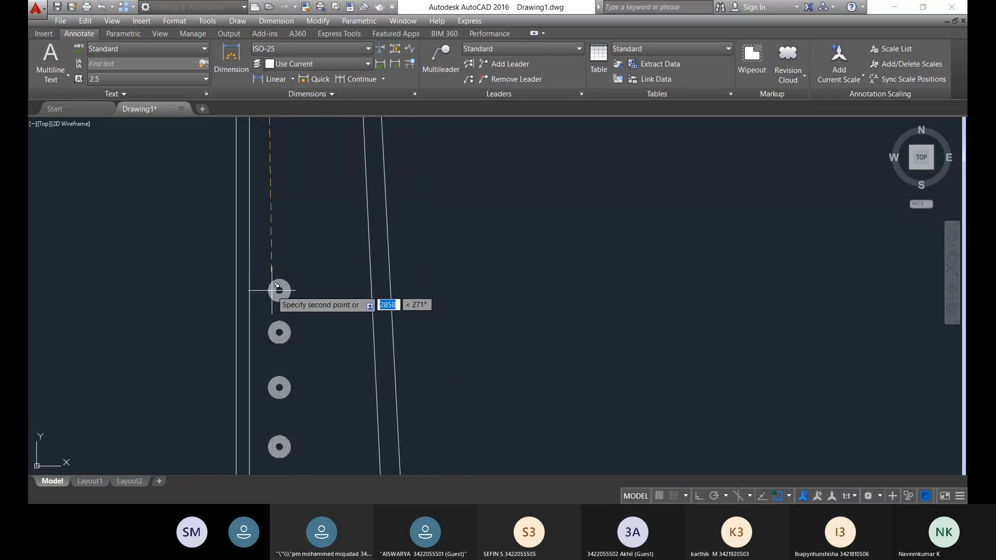
pyautogui.moveTo(263, 235); pyautogui.dragTo(262, 327, button='middle')
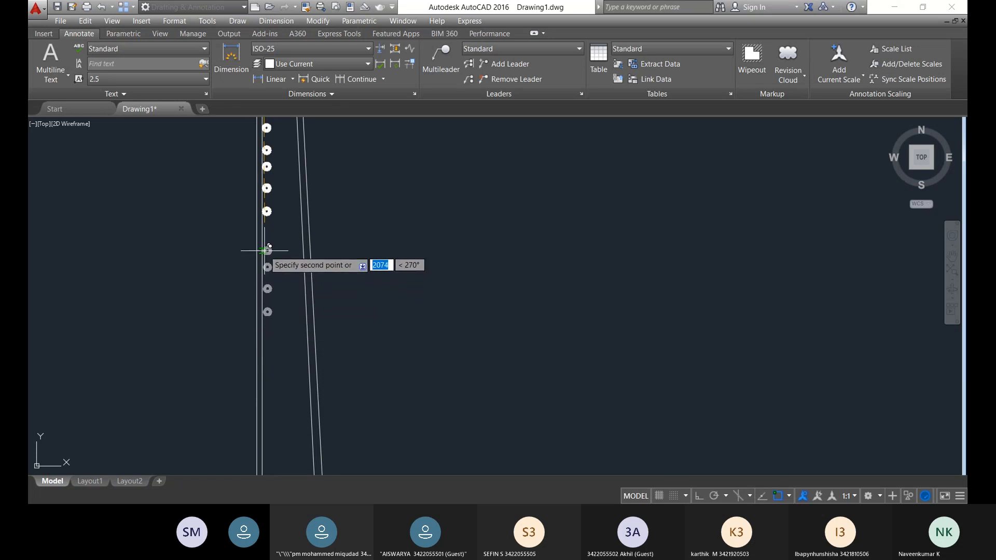
pyautogui.scroll(8, 265, 251)
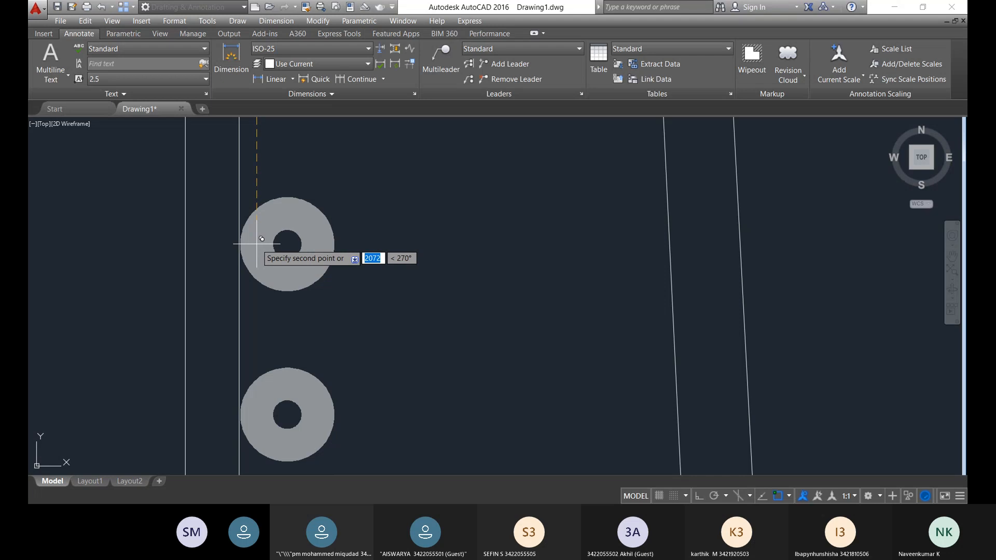
# - Add another copy of the group along the left cover line, about 2759 mm below the original
pyautogui.scroll(-10, 261, 238)
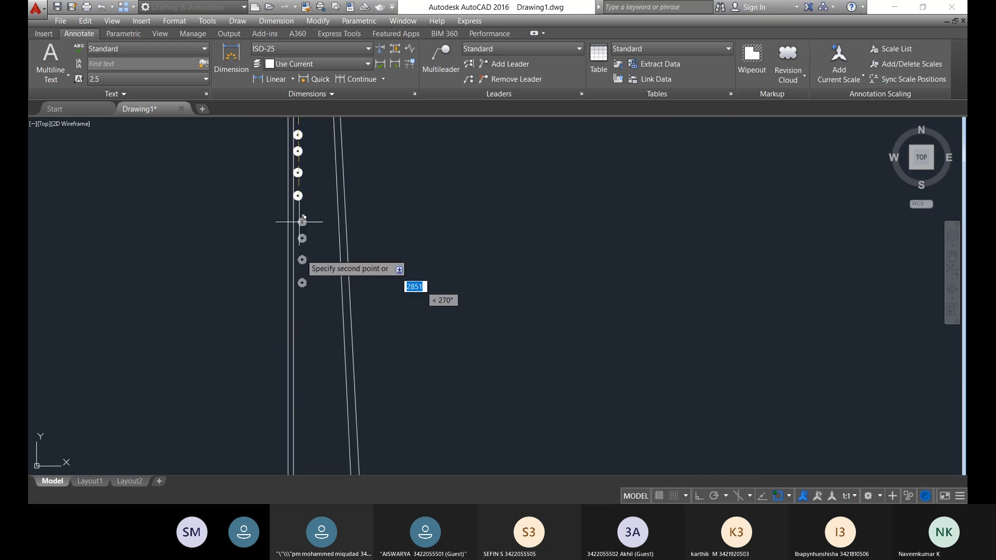
pyautogui.scroll(10, 303, 254)
pyautogui.scroll(-3, 295, 229)
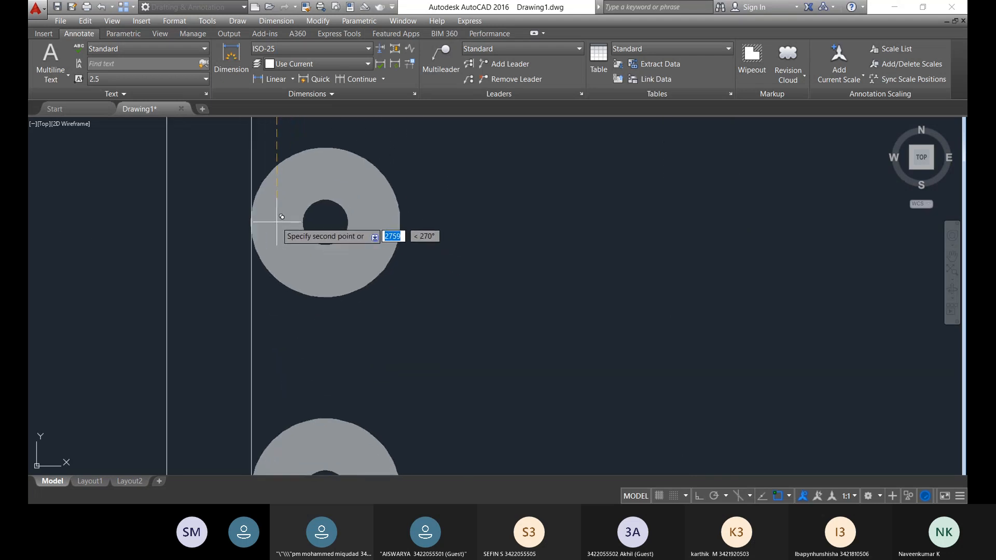
# - Continue the row with a four-donut copy about 3346 mm below the original on the left cover line
pyautogui.scroll(-6, 291, 405)
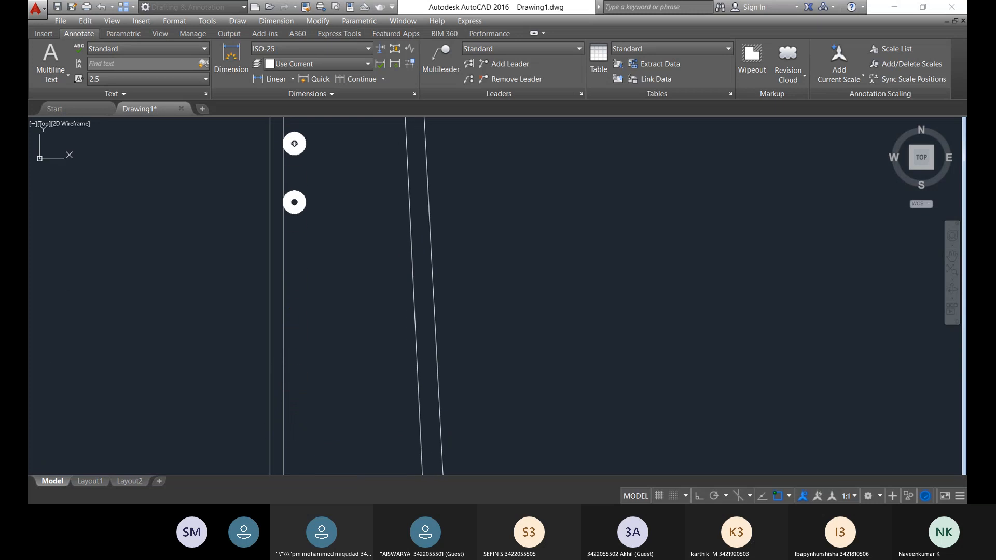
pyautogui.scroll(5, 305, 253)
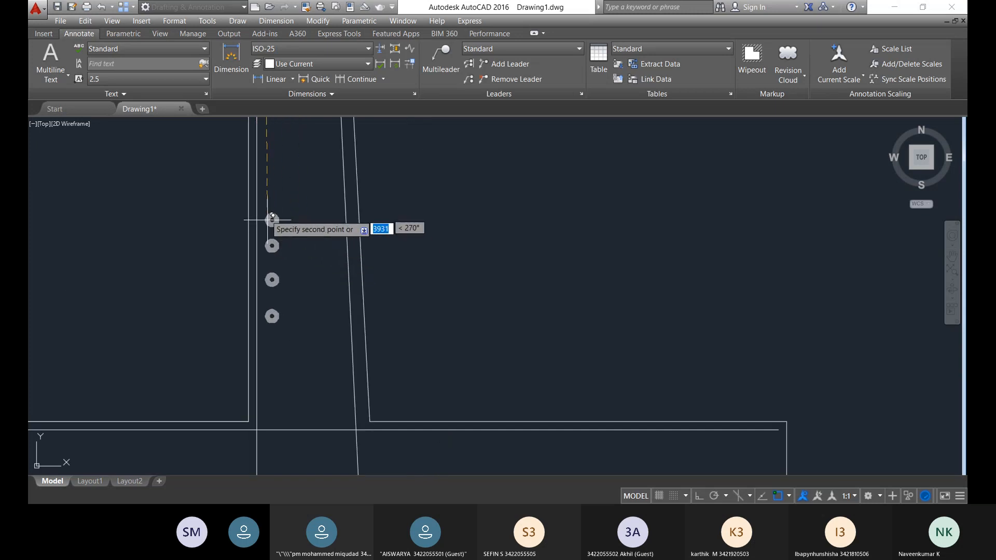
pyautogui.scroll(3, 271, 219)
pyautogui.scroll(-7, 267, 217)
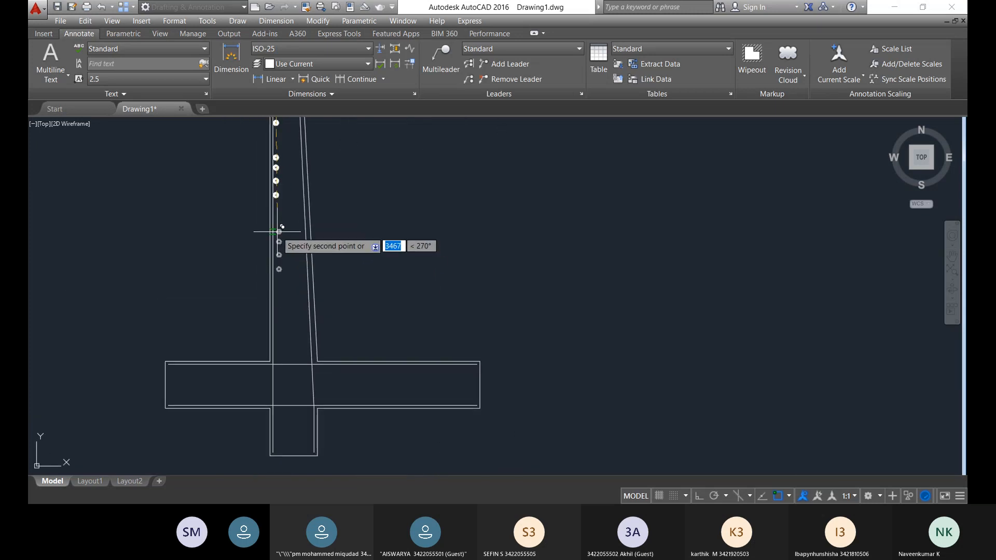
pyautogui.scroll(10, 274, 228)
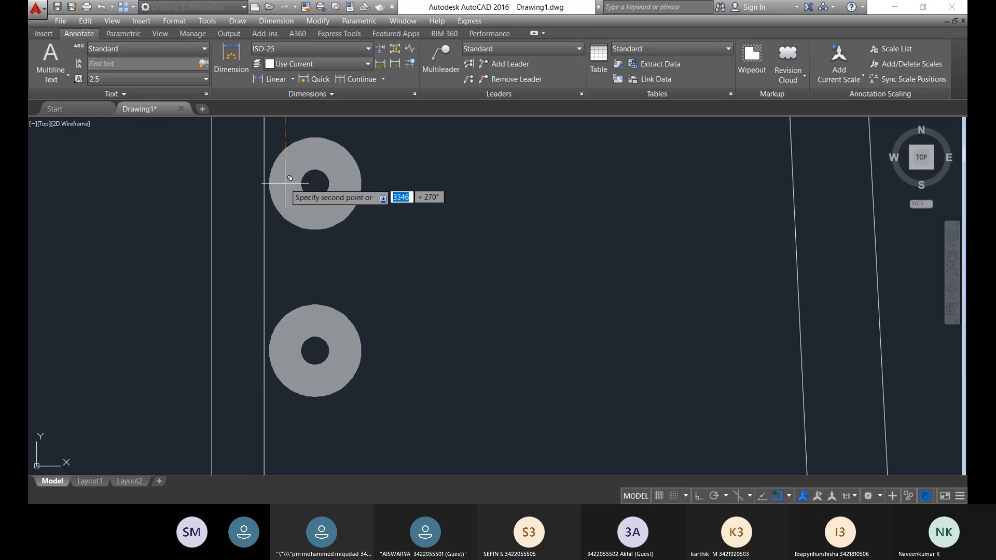
# - Place two further copies of the group down the left cover line, about 3833 mm and 4313 mm below the original
pyautogui.scroll(-10, 284, 171)
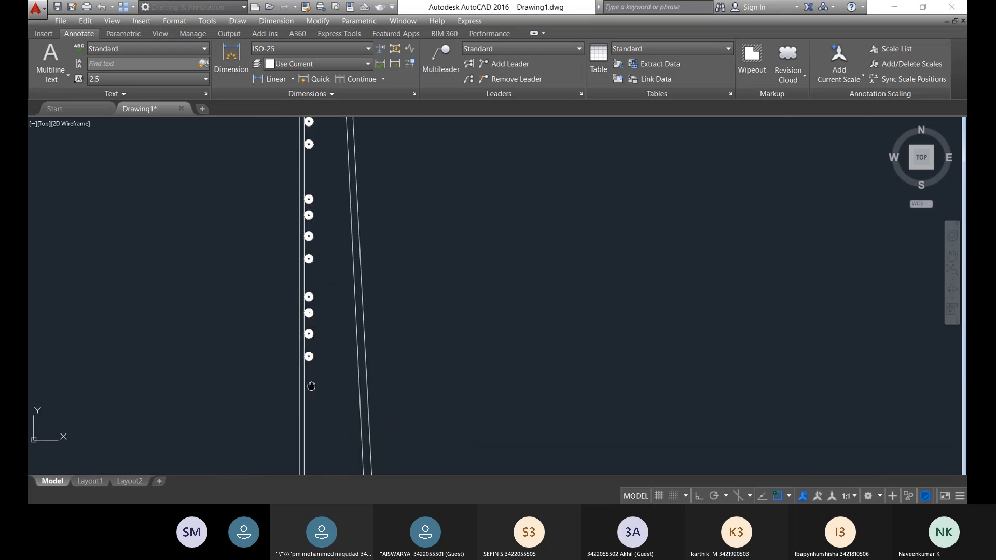
pyautogui.scroll(8, 310, 284)
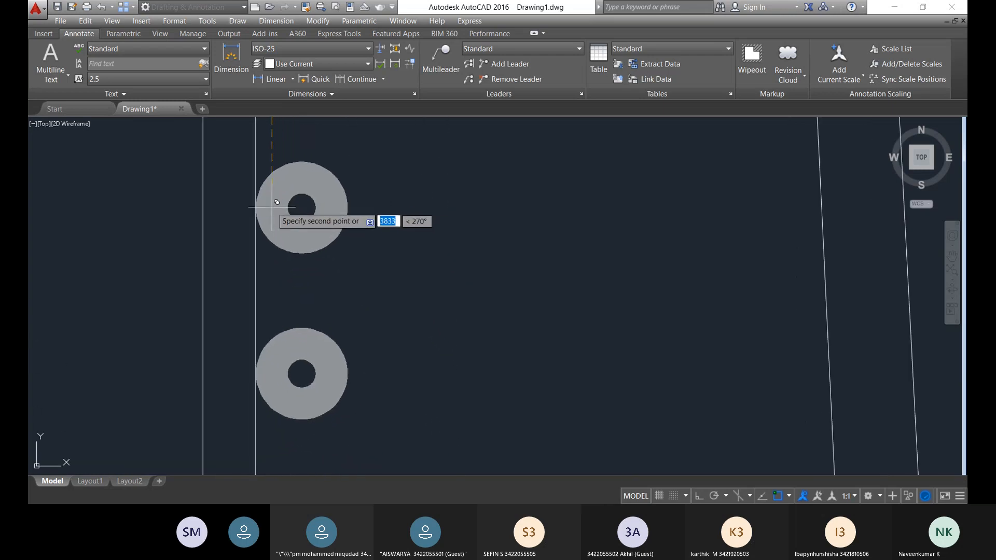
pyautogui.click(272, 206)
pyautogui.scroll(-9, 311, 228)
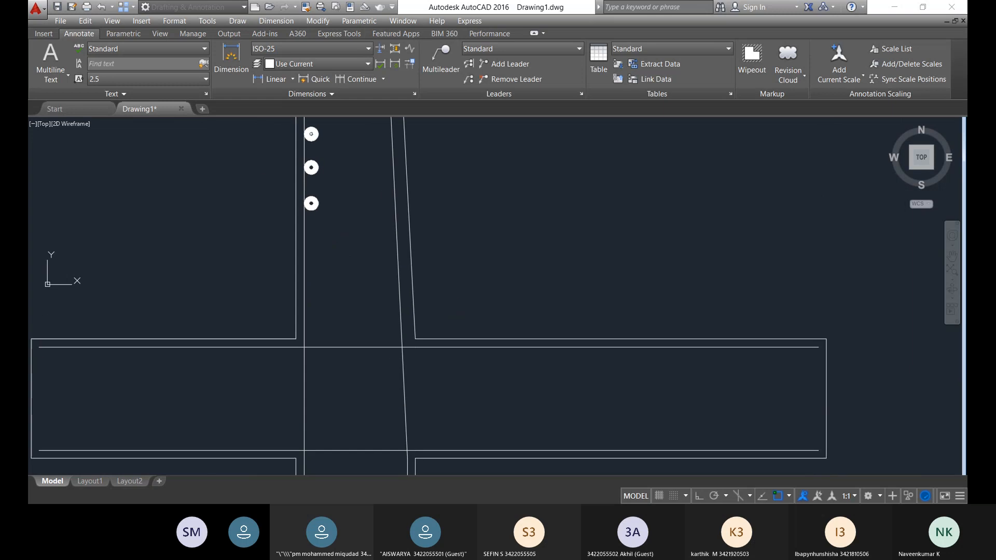
pyautogui.scroll(8, 316, 238)
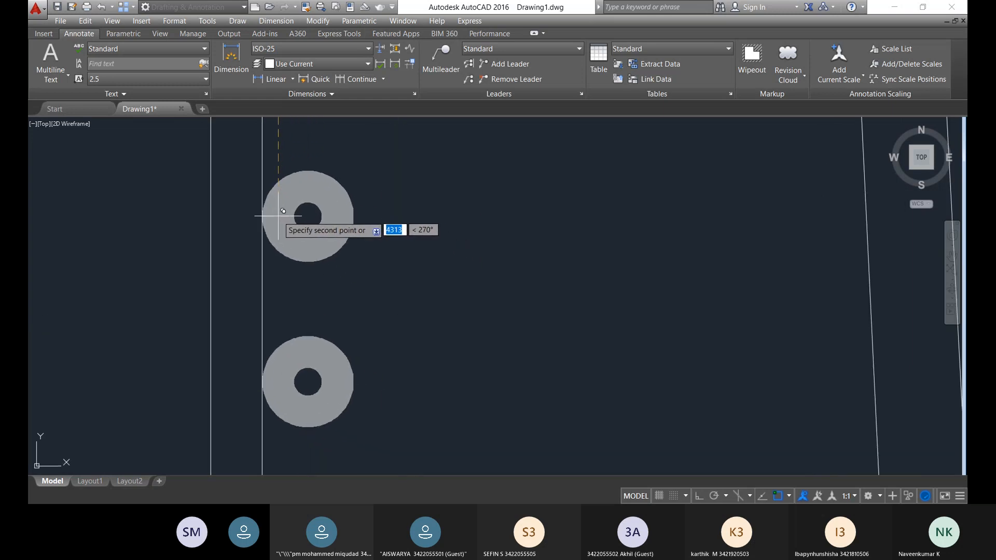
pyautogui.click(283, 211)
# - Place the last four-donut copy along the left cover line within the base slab, then end the copying
pyautogui.scroll(-10, 319, 260)
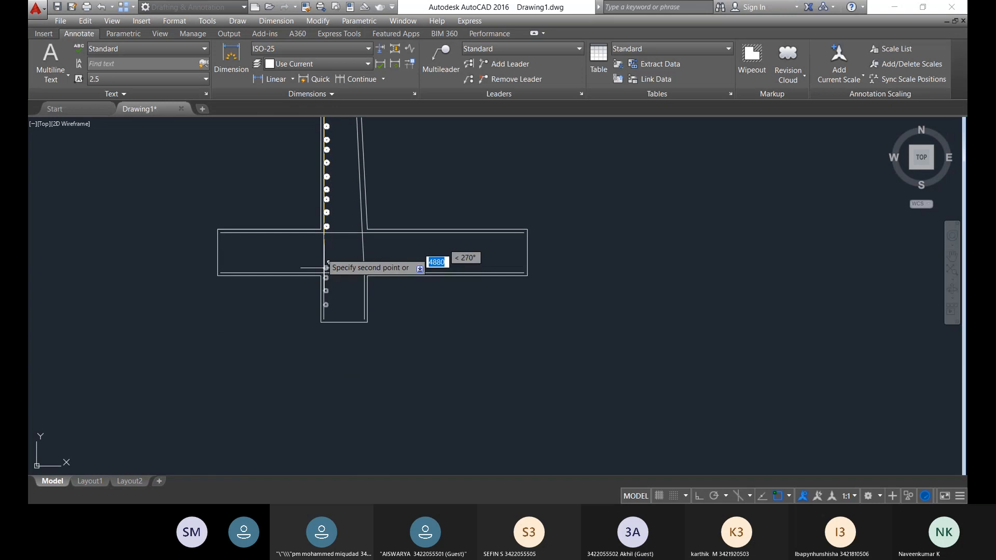
pyautogui.scroll(9, 327, 263)
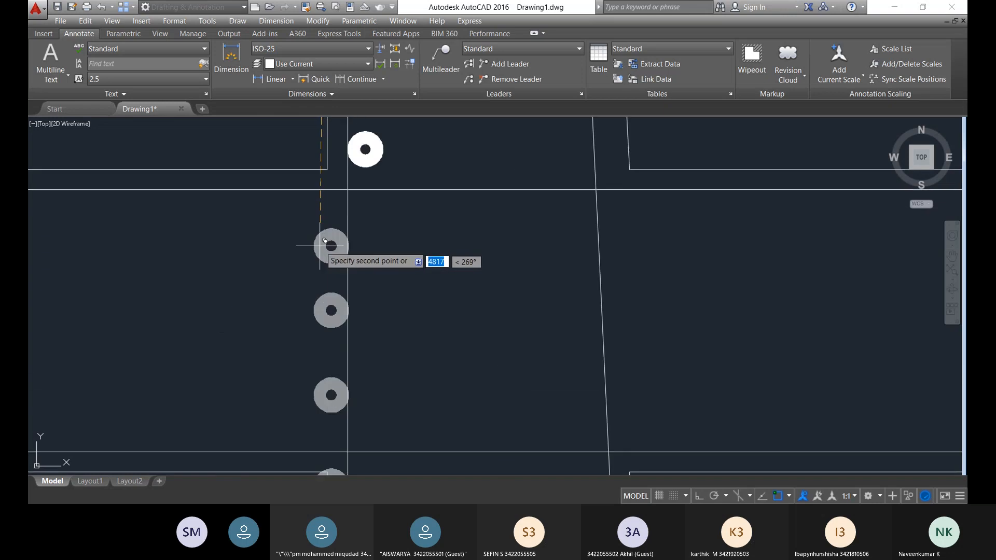
pyautogui.click(353, 217)
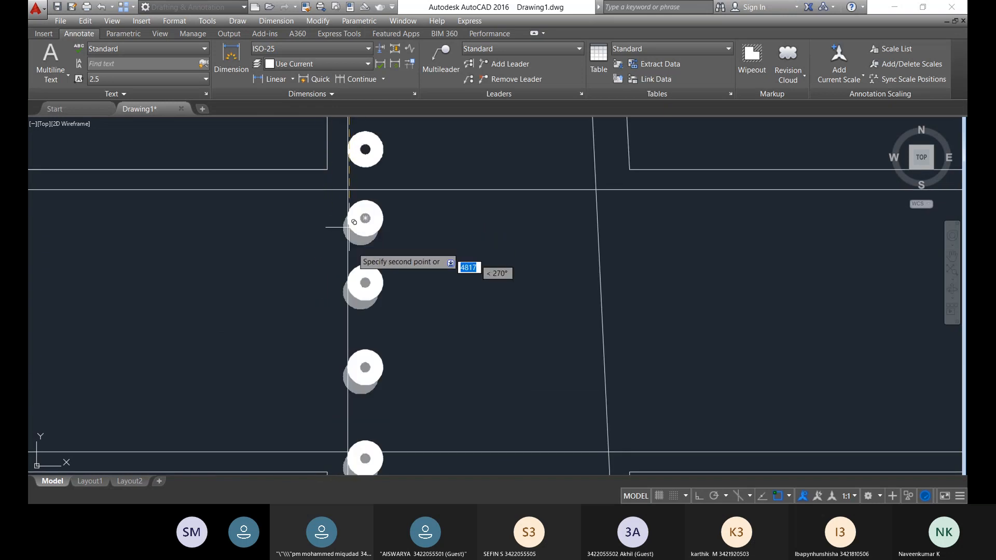
pyautogui.scroll(-9, 363, 246)
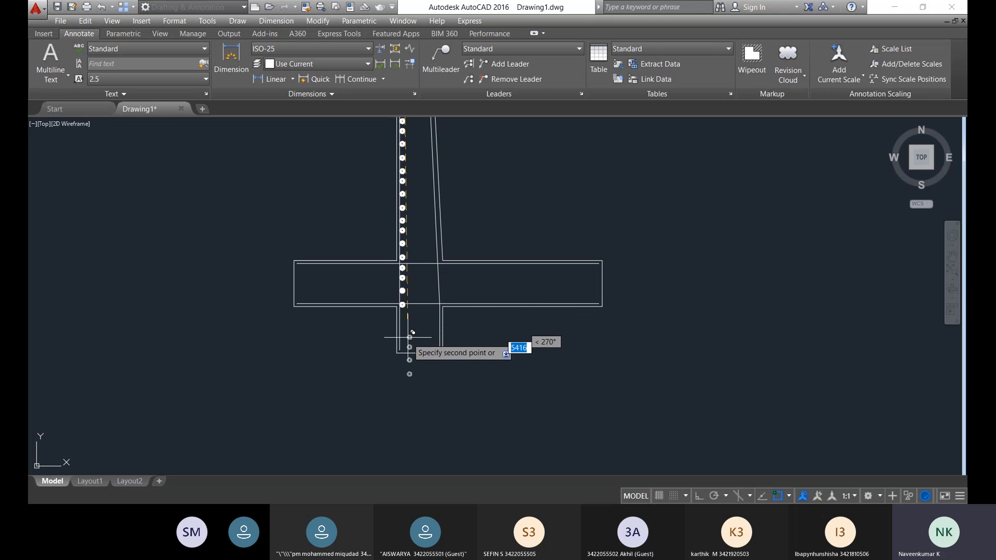
pyautogui.scroll(8, 405, 326)
pyautogui.scroll(8, 396, 288)
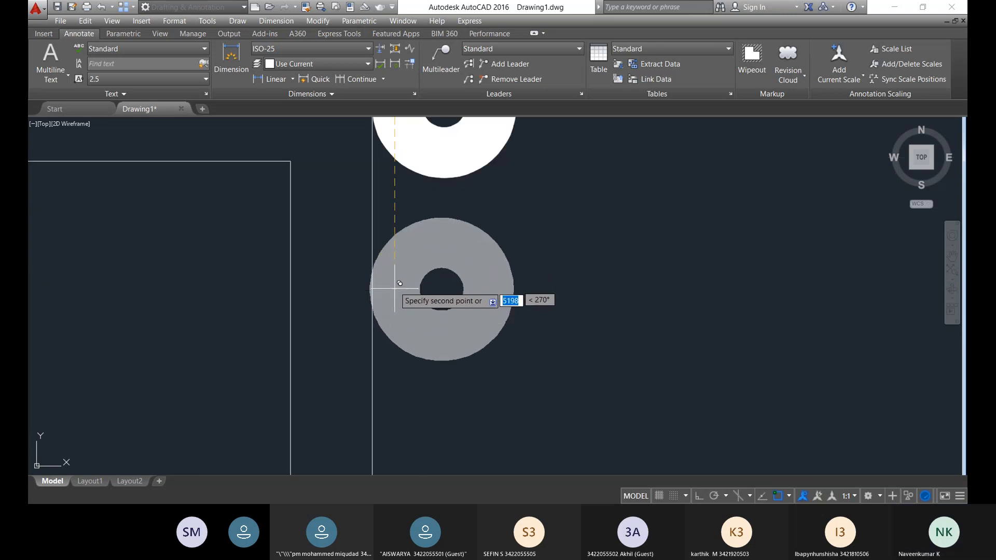
pyautogui.scroll(-12, 485, 301)
pyautogui.press('Escape')
pyautogui.scroll(-10, 497, 363)
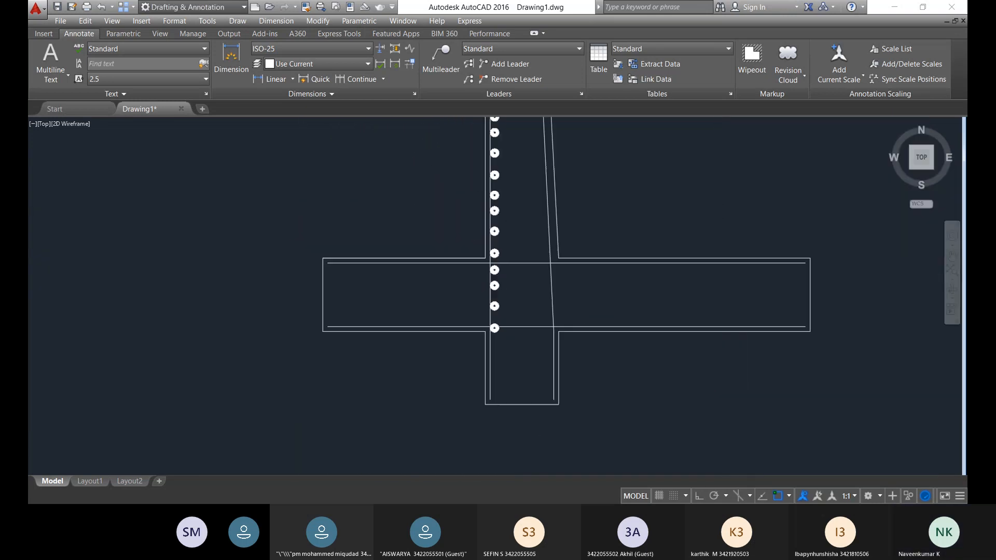
pyautogui.scroll(5, 495, 166)
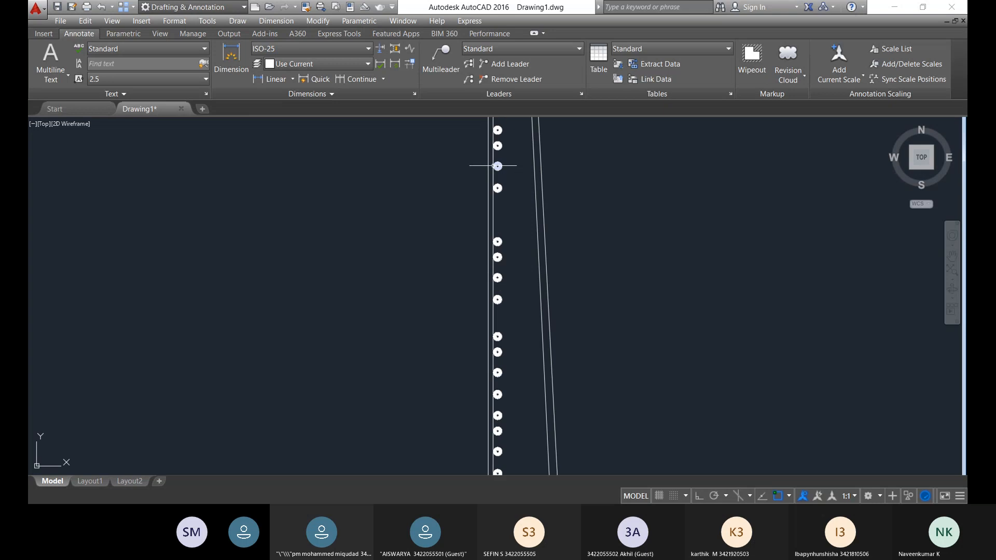
# - Copy the second-lowest donut of the row onto the left cover line inside the key below the slab, about 333 mm below the original
pyautogui.scroll(-8, 507, 299)
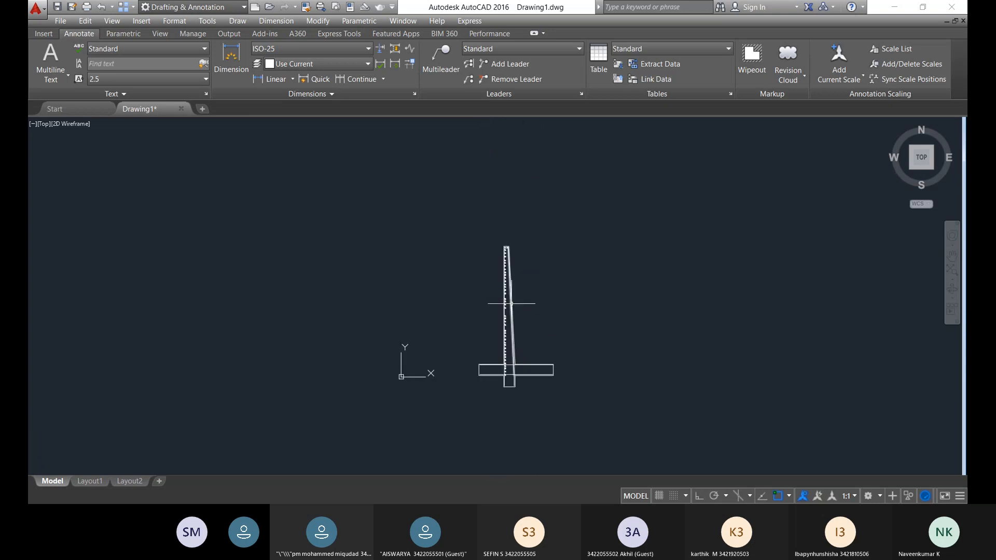
pyautogui.scroll(10, 507, 321)
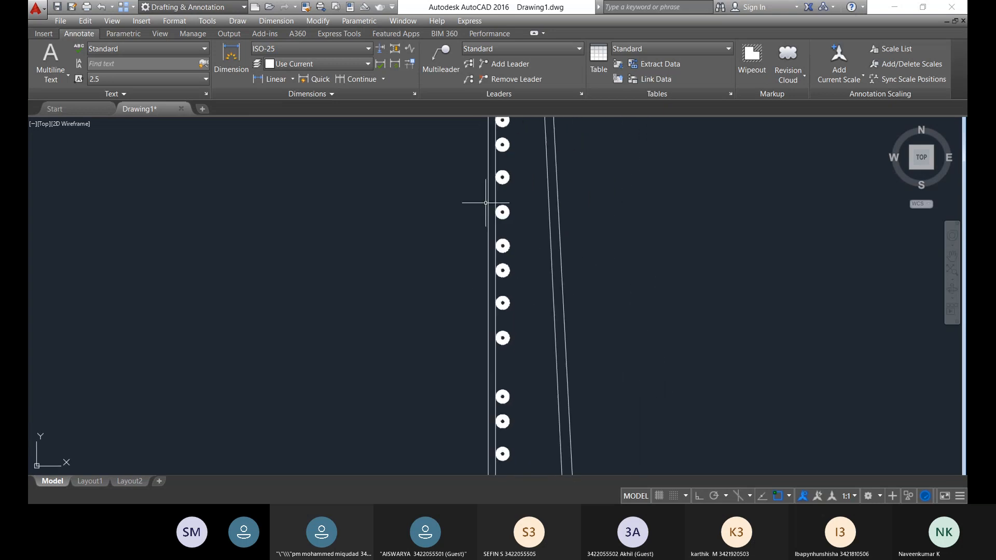
pyautogui.scroll(-8, 495, 284)
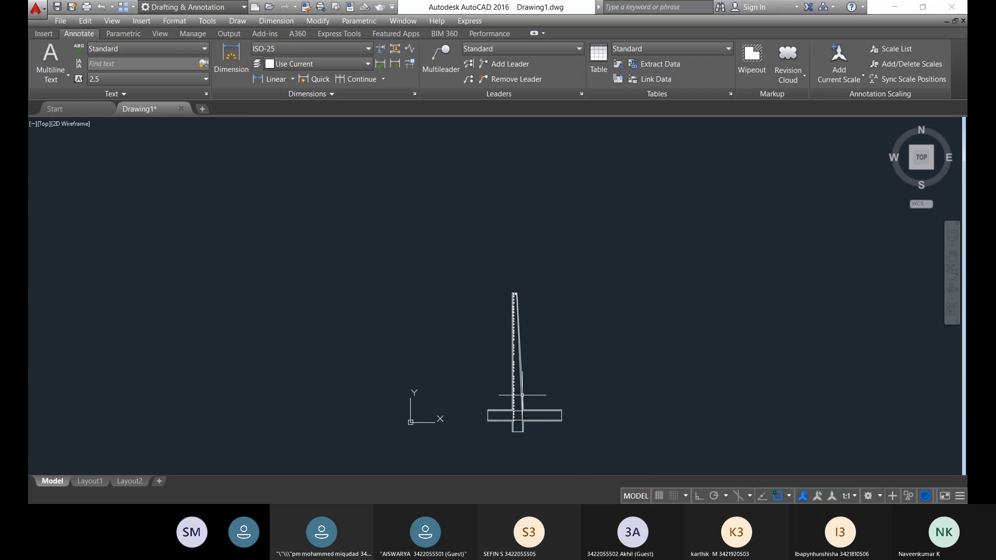
pyautogui.scroll(8, 521, 395)
pyautogui.scroll(-4, 464, 312)
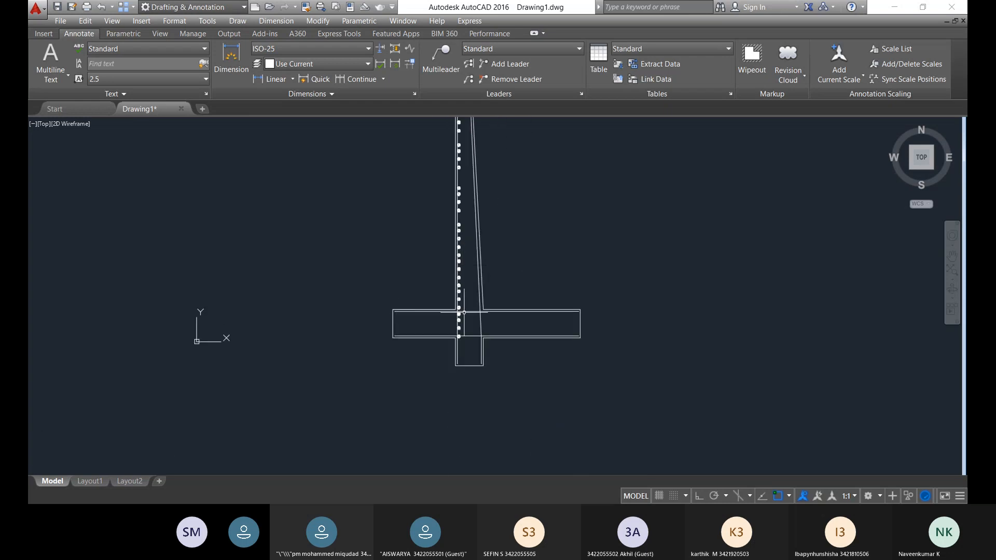
pyautogui.scroll(-2, 464, 312)
pyautogui.scroll(12, 464, 283)
pyautogui.click(479, 336)
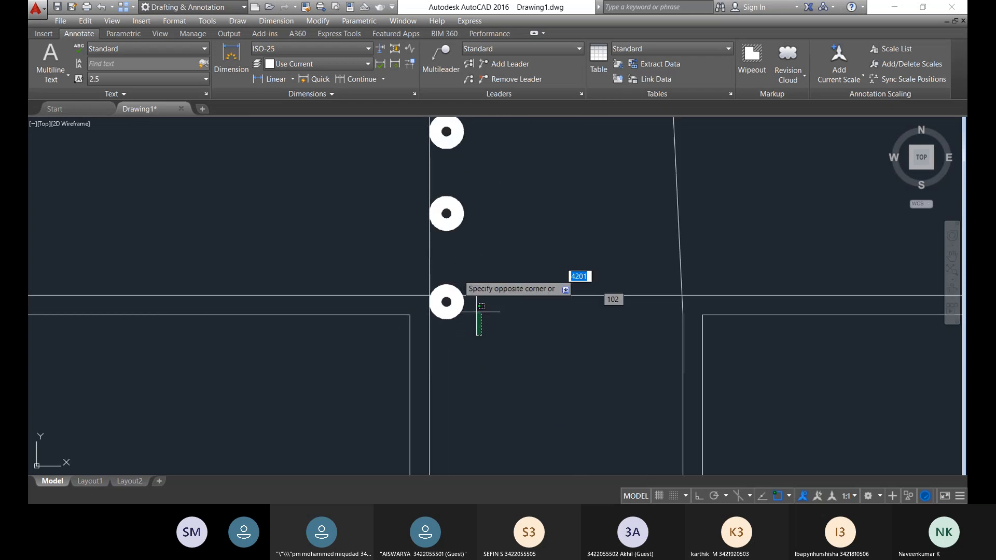
pyautogui.click(488, 248)
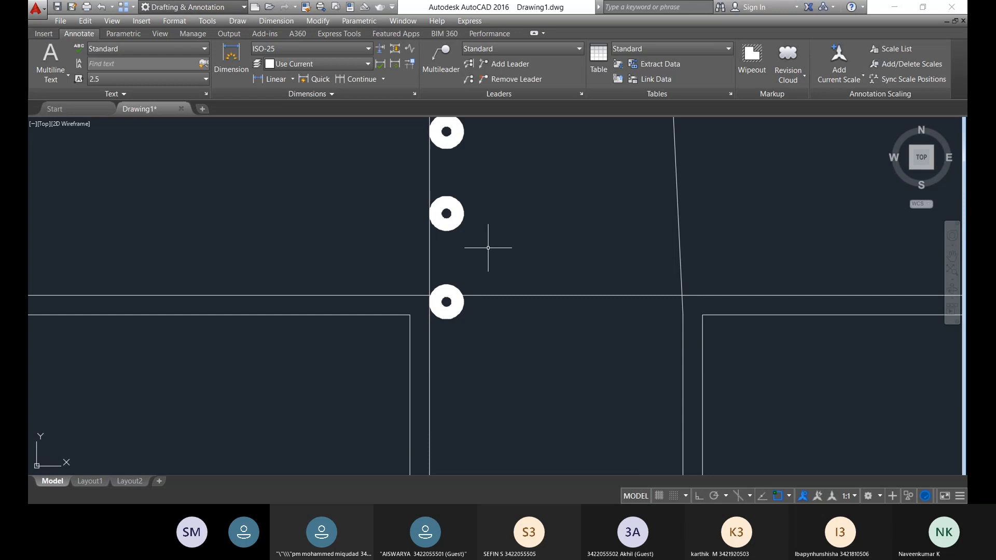
pyautogui.click(460, 217)
pyautogui.press('Return')
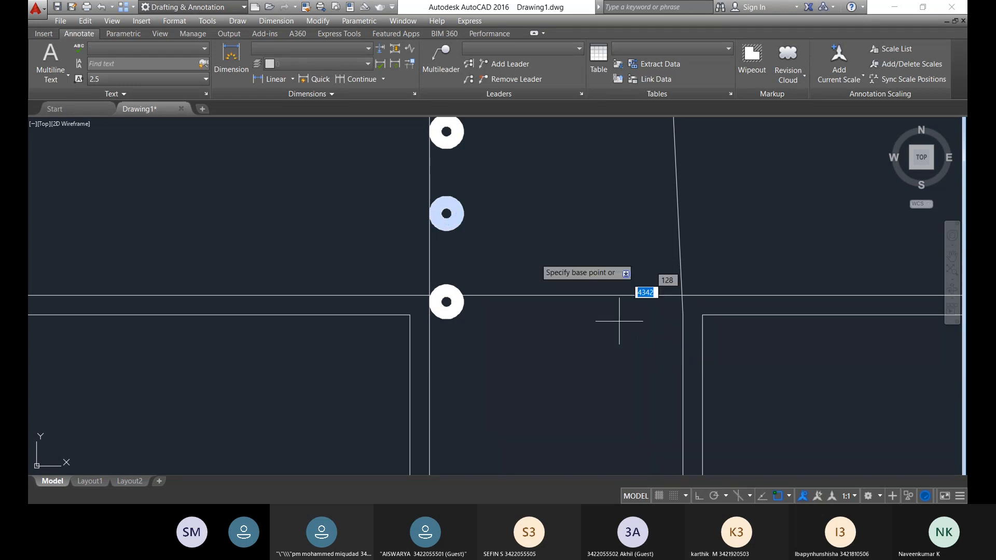
pyautogui.click(430, 213)
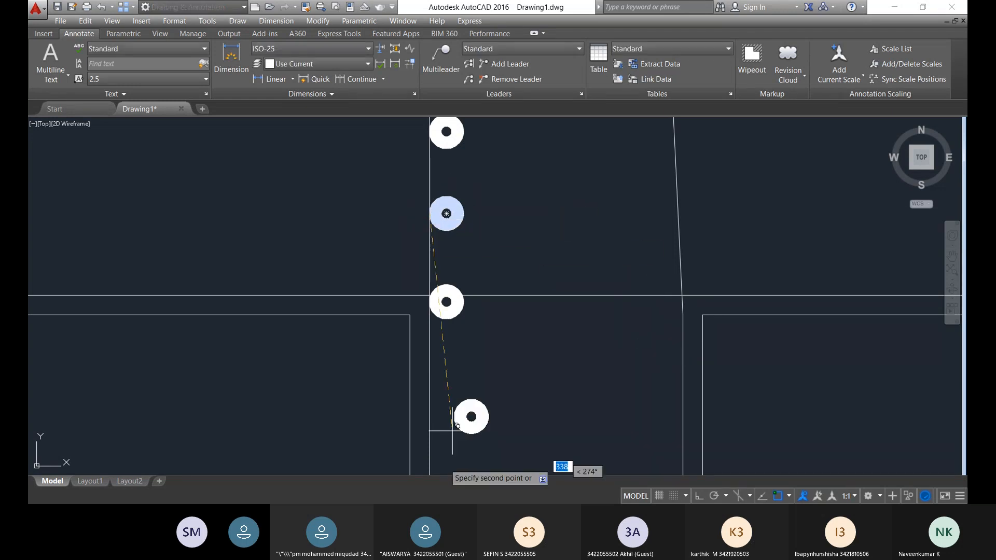
pyautogui.moveTo(451, 414); pyautogui.dragTo(428, 271, button='middle')
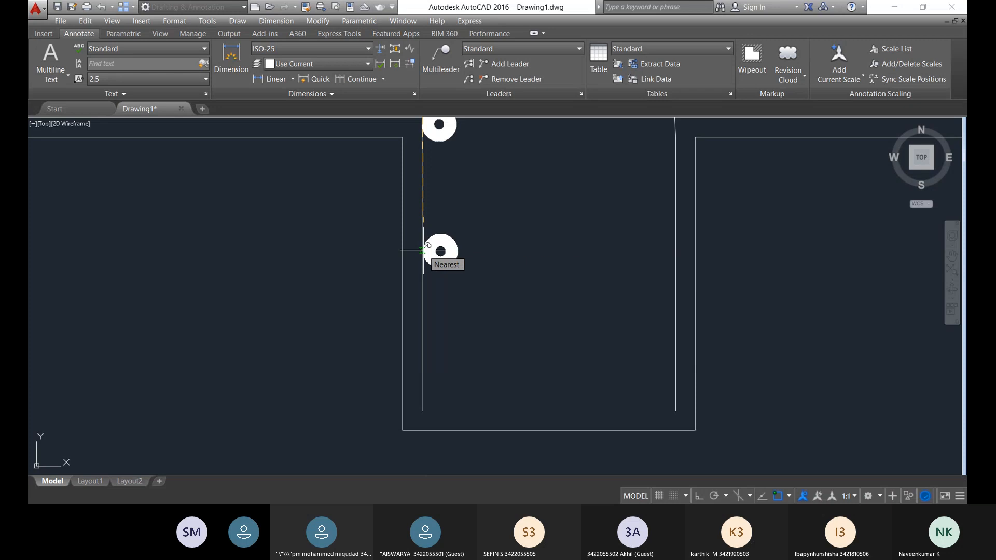
pyautogui.scroll(8, 427, 248)
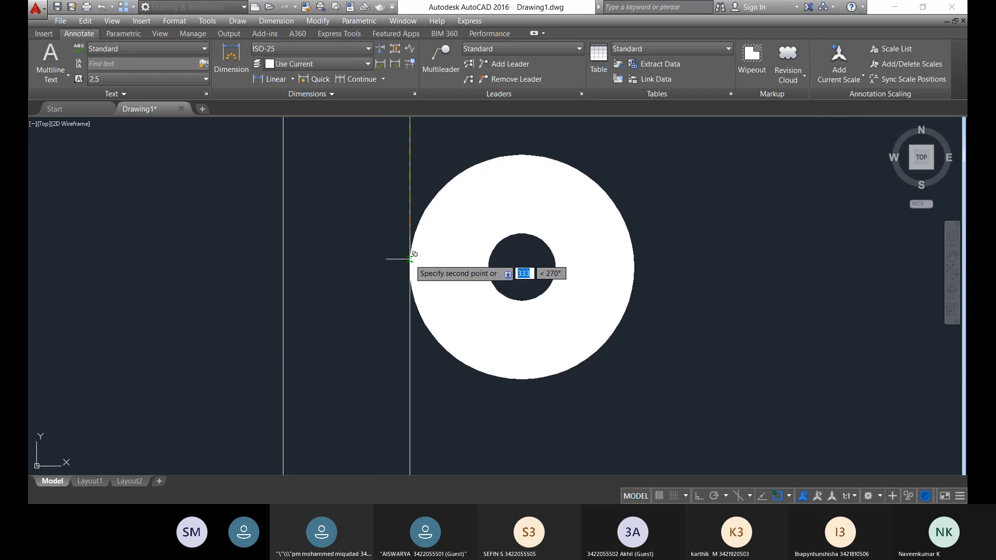
# - Place another copy of the donut near the lower end of the key's left cover line, about 547 mm below the original
pyautogui.scroll(-10, 417, 311)
pyautogui.scroll(3, 507, 216)
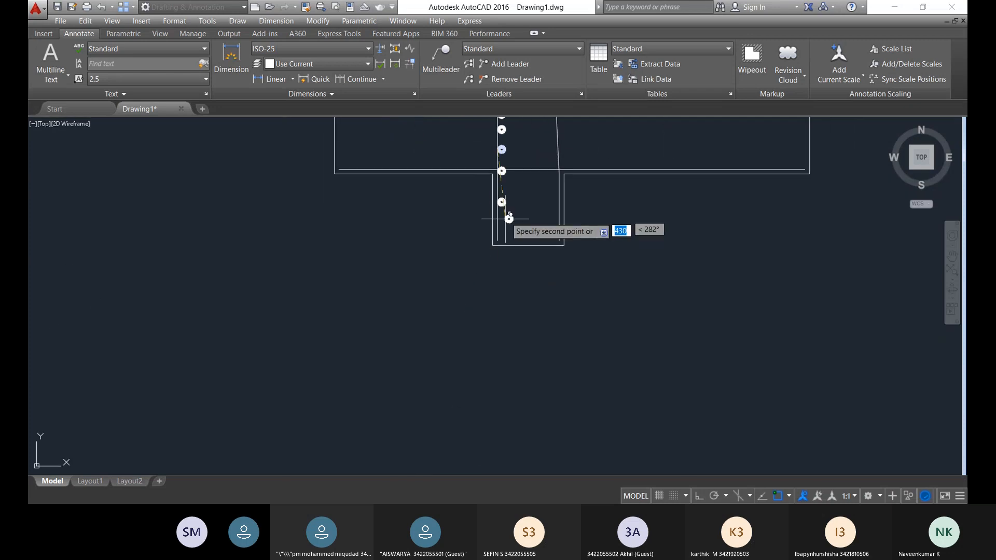
pyautogui.scroll(8, 501, 233)
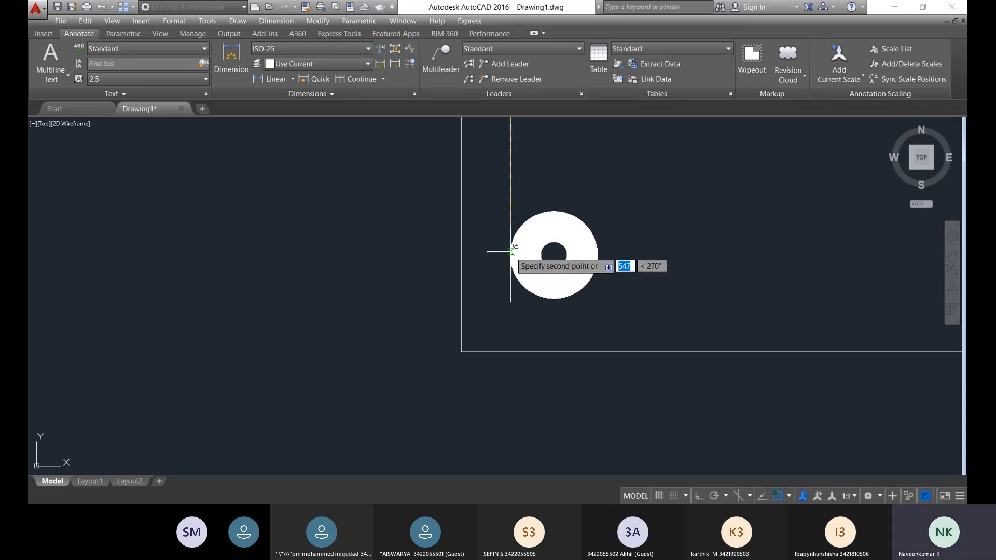
# - Fill a gap in the stem's donut row with a copy on the left cover line, about 2418 mm above the original
pyautogui.scroll(-4, 638, 249)
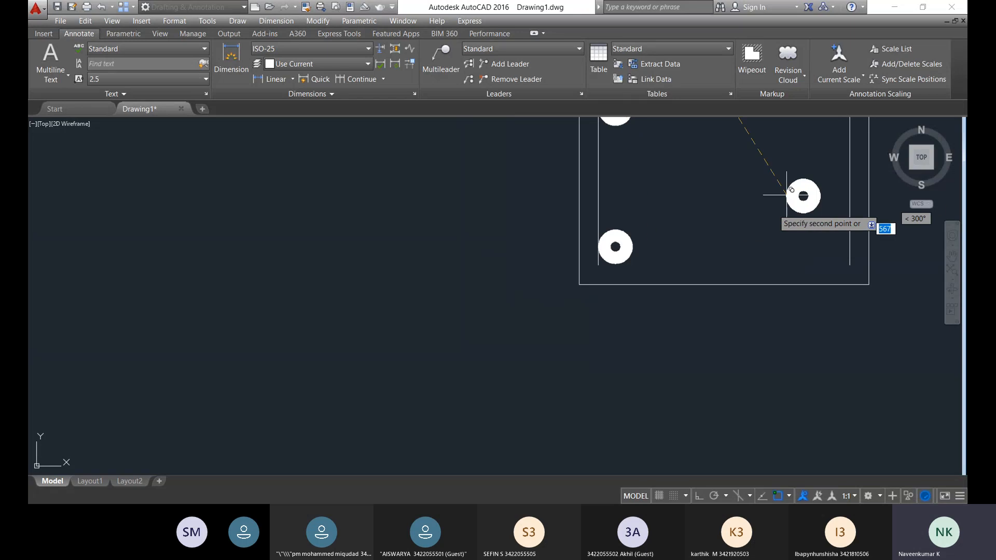
pyautogui.scroll(-3, 724, 243)
pyautogui.moveTo(724, 243); pyautogui.dragTo(536, 410, button='middle')
pyautogui.moveTo(526, 251); pyautogui.dragTo(518, 283, button='middle')
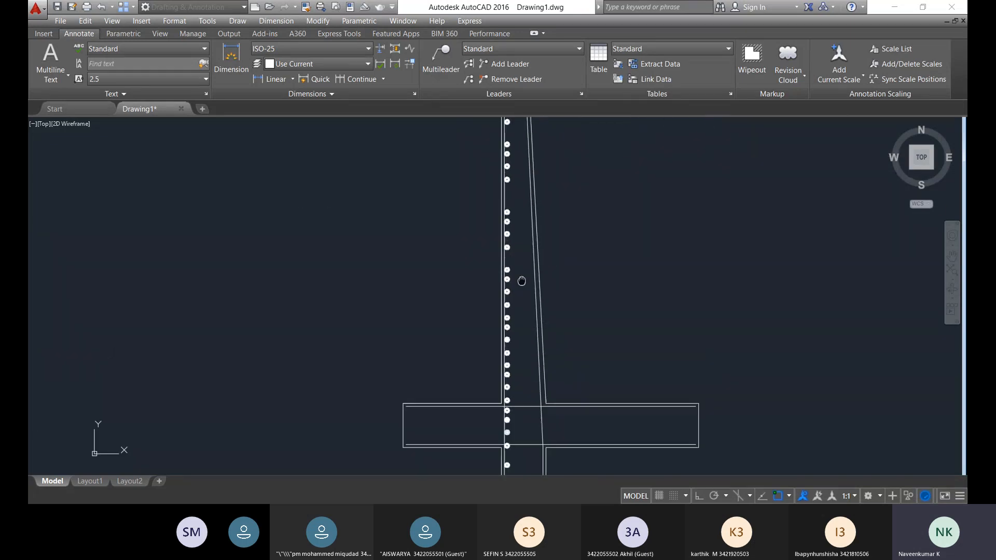
pyautogui.scroll(5, 493, 329)
pyautogui.moveTo(526, 180); pyautogui.dragTo(534, 518, button='middle')
pyautogui.scroll(-5, 543, 397)
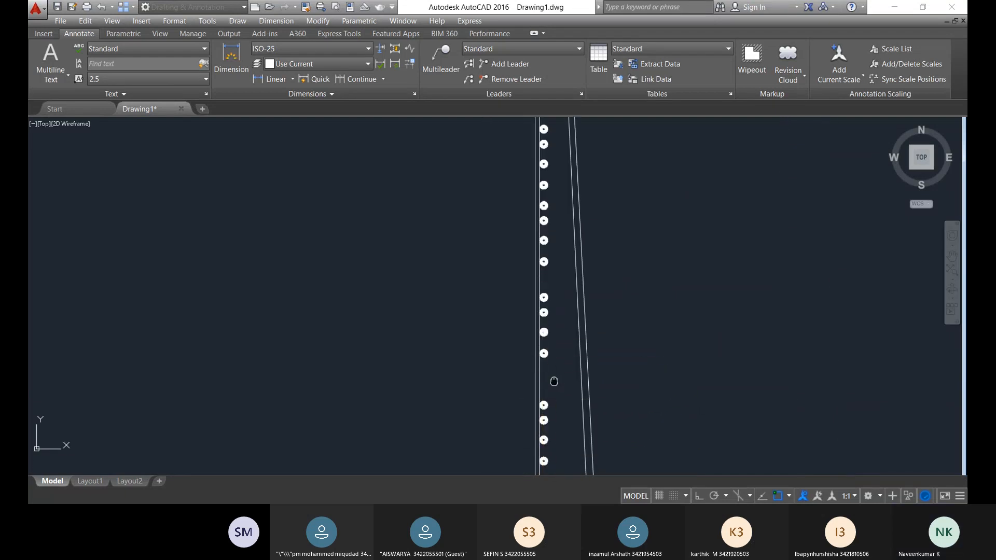
pyautogui.scroll(8, 552, 397)
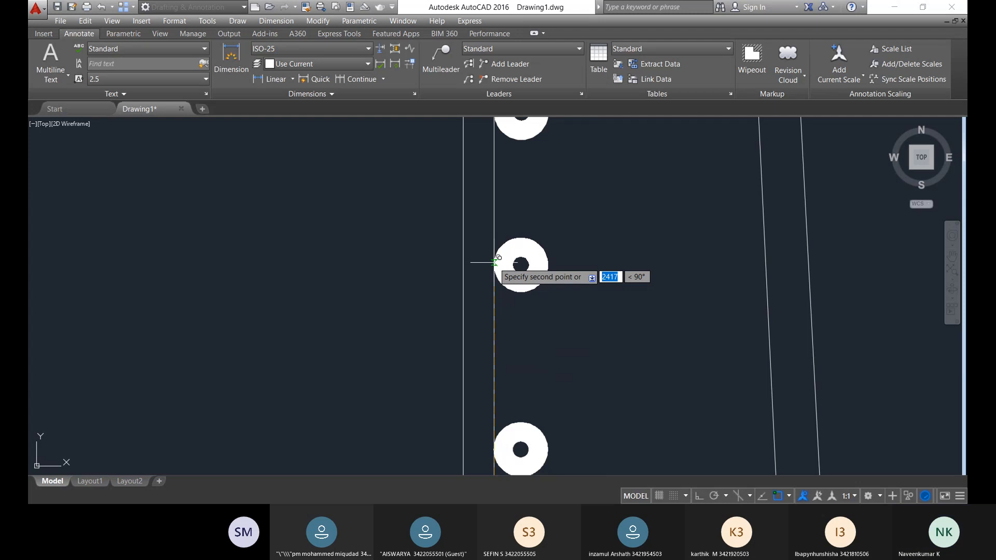
pyautogui.scroll(8, 496, 262)
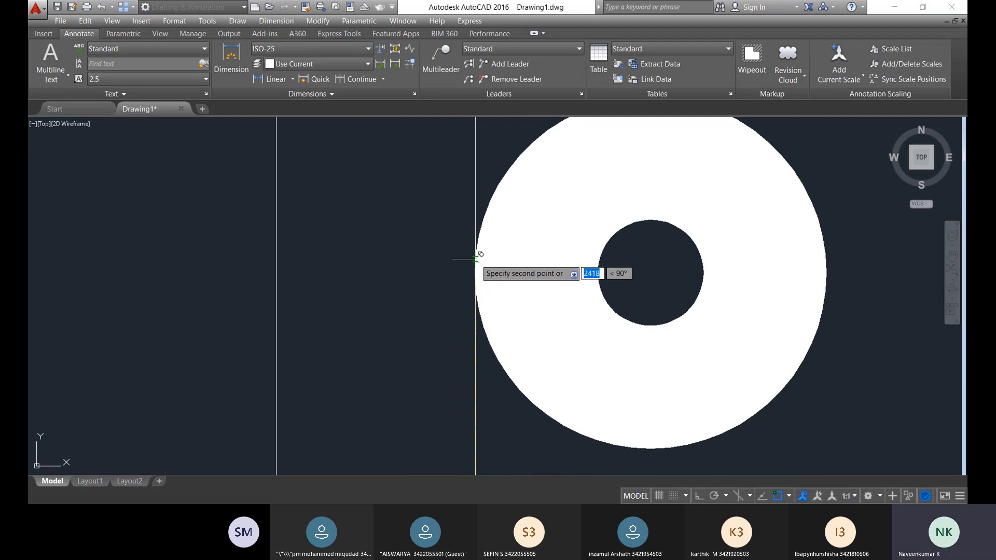
# - Fill the next higher gap in the stem's row with a donut copy about 3043 mm above the original on the left cover line
pyautogui.scroll(-8, 529, 301)
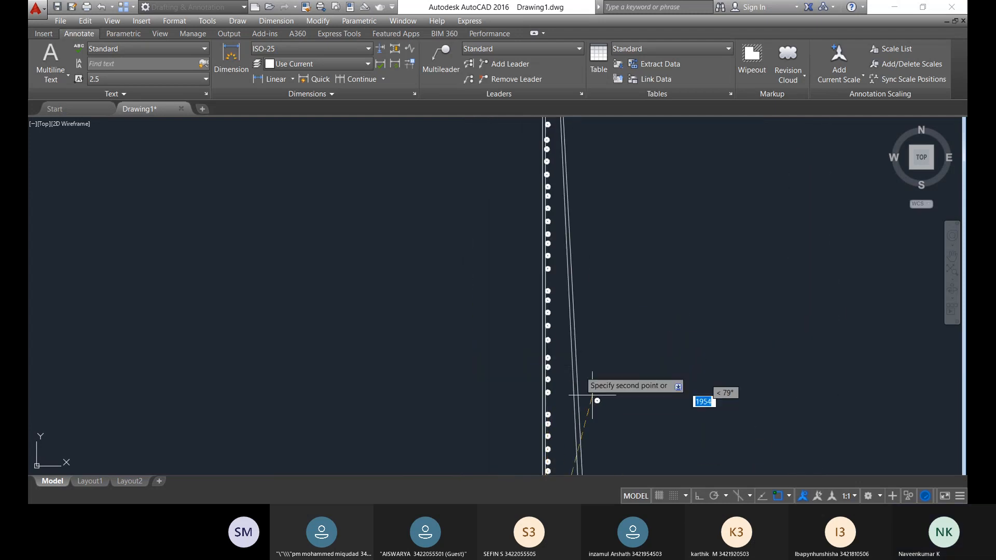
pyautogui.scroll(10, 529, 265)
pyautogui.scroll(-8, 695, 314)
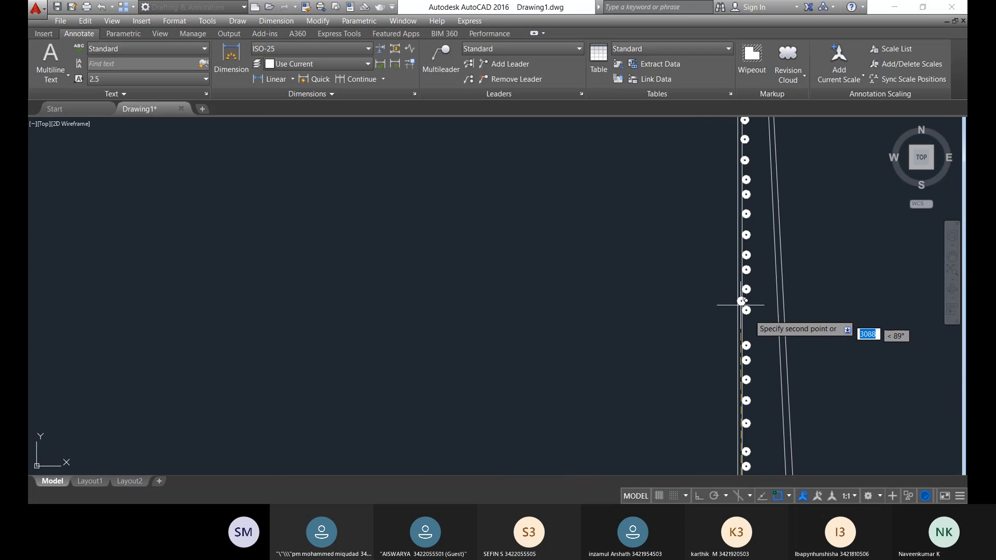
pyautogui.scroll(8, 626, 312)
pyautogui.scroll(4, 626, 311)
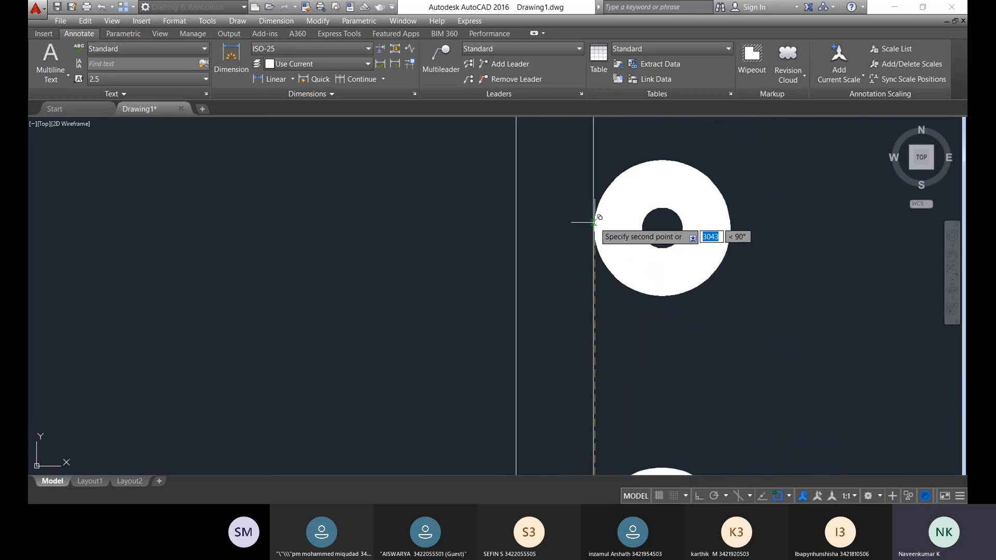
# - Fill a lower gap in the stem's row with a donut copy on the left cover line, about 1771 mm above the original
pyautogui.scroll(-5, 622, 358)
pyautogui.moveTo(671, 345); pyautogui.dragTo(587, 194, button='middle')
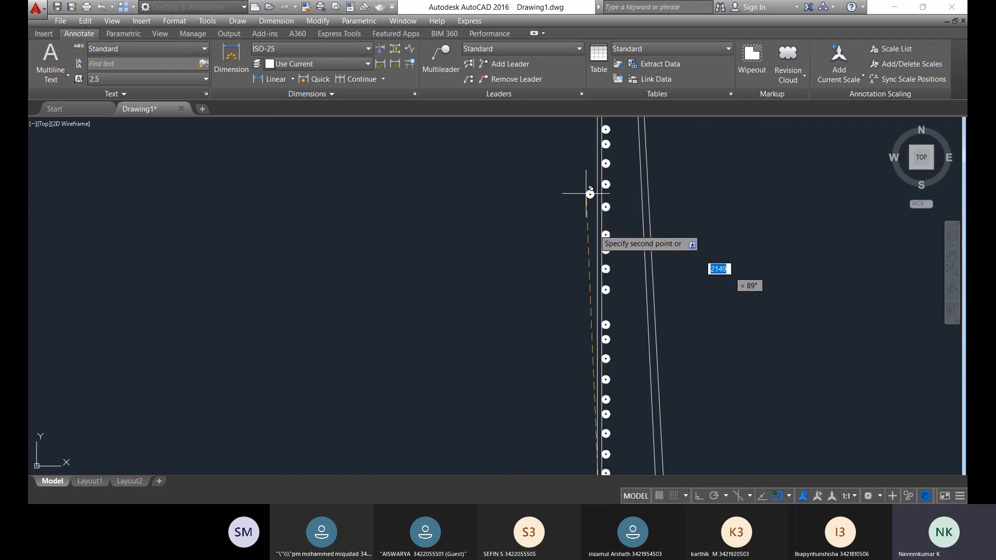
pyautogui.scroll(-11, 614, 347)
pyautogui.scroll(6, 637, 328)
pyautogui.scroll(10, 545, 456)
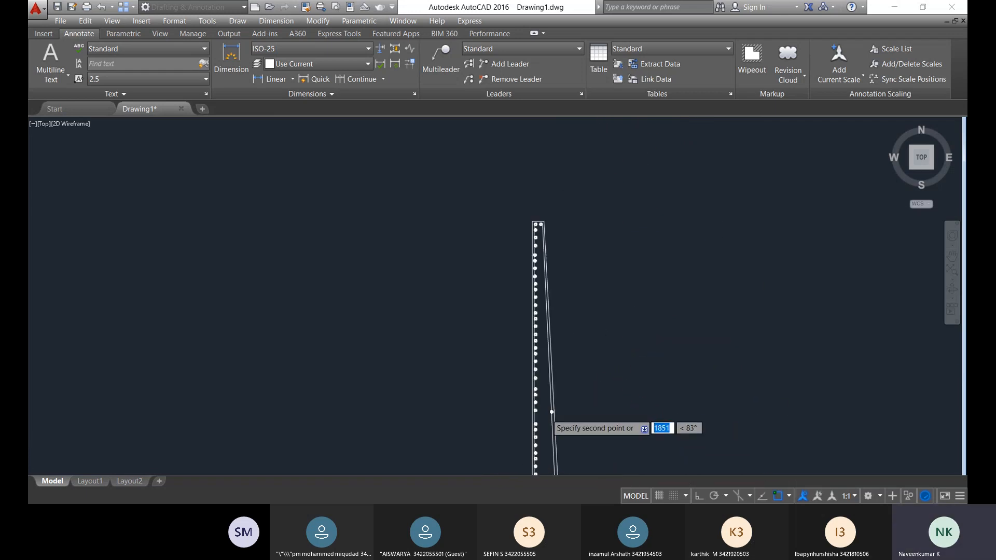
pyautogui.scroll(-10, 497, 156)
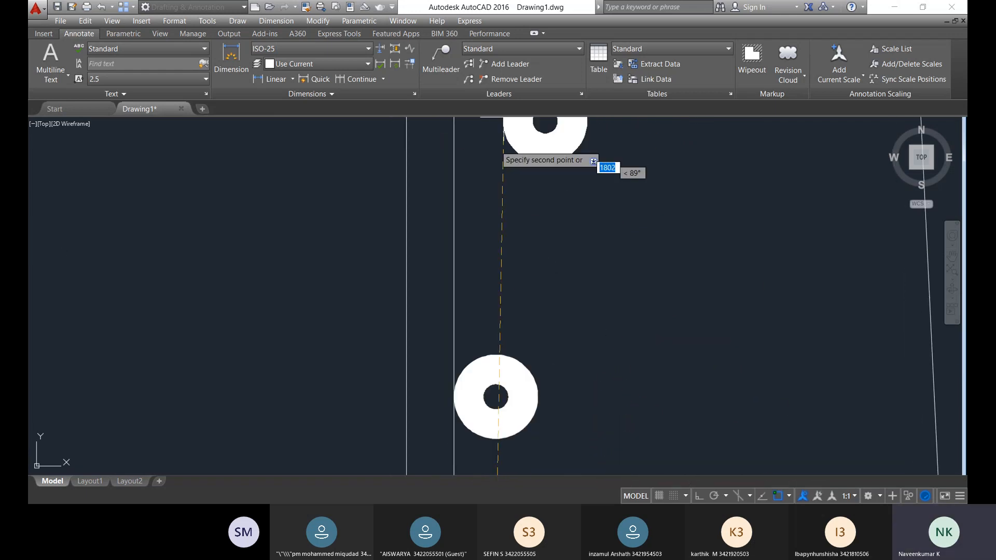
pyautogui.scroll(5, 545, 307)
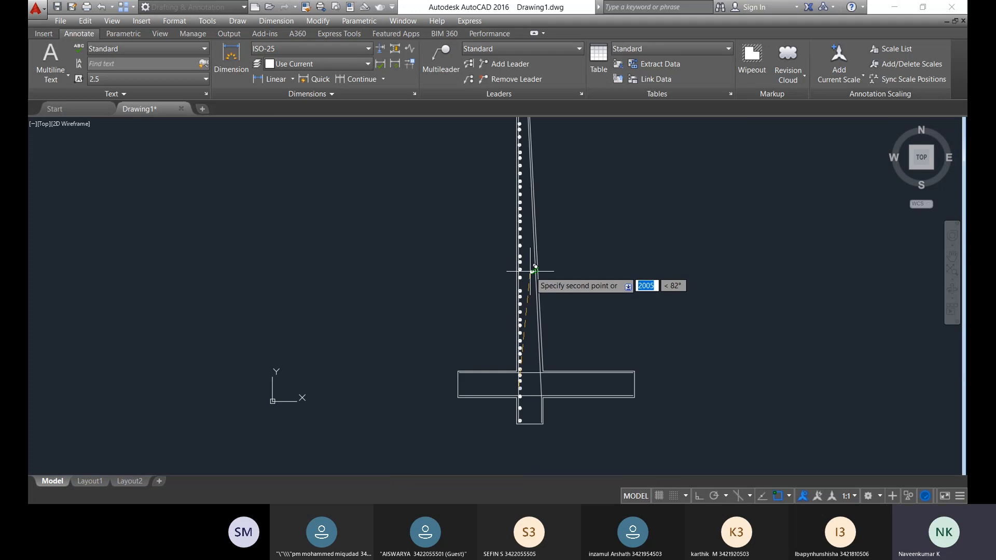
pyautogui.scroll(4, 522, 287)
pyautogui.scroll(10, 522, 287)
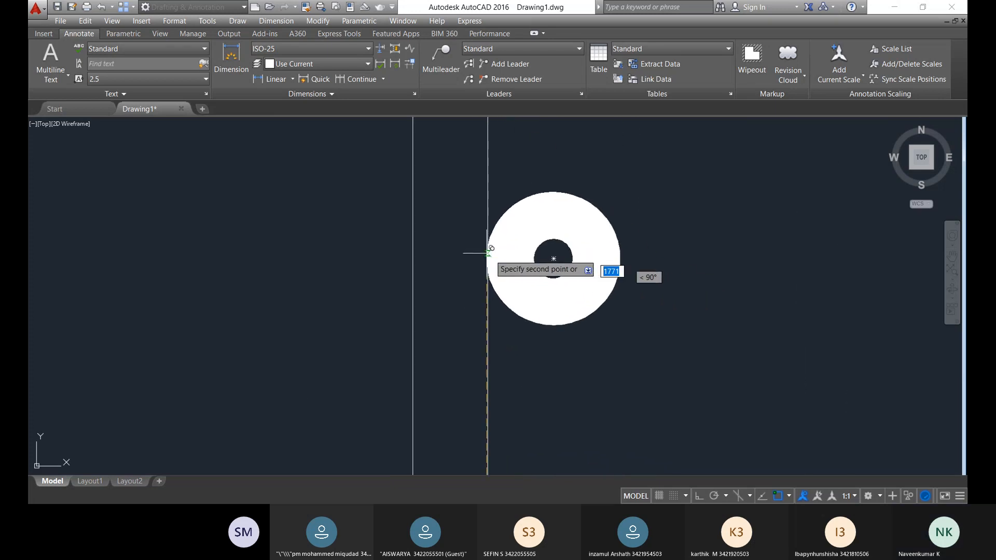
# - Check the donut row along the left cover line from the stem down to the key, then end the copying
pyautogui.scroll(-12, 493, 251)
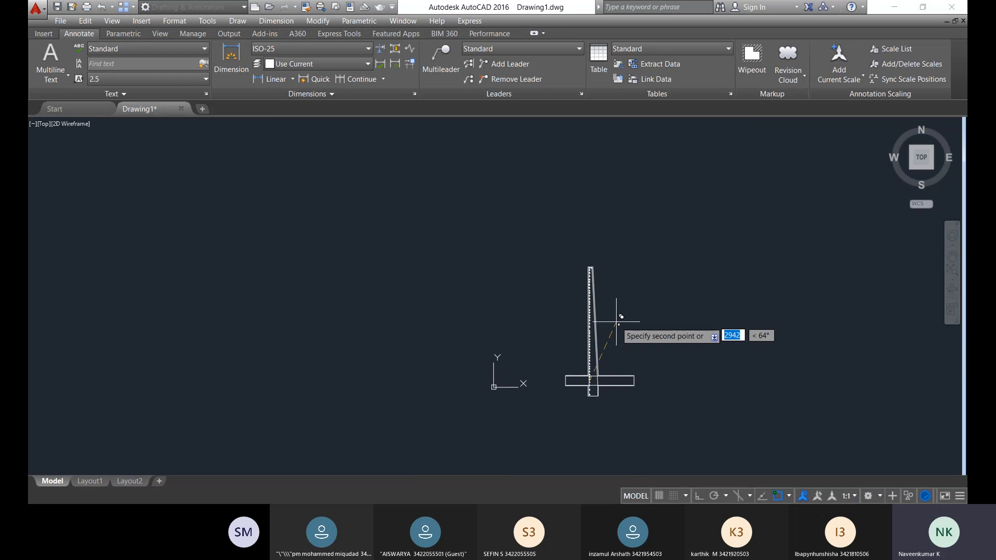
pyautogui.scroll(10, 617, 381)
pyautogui.scroll(-8, 545, 366)
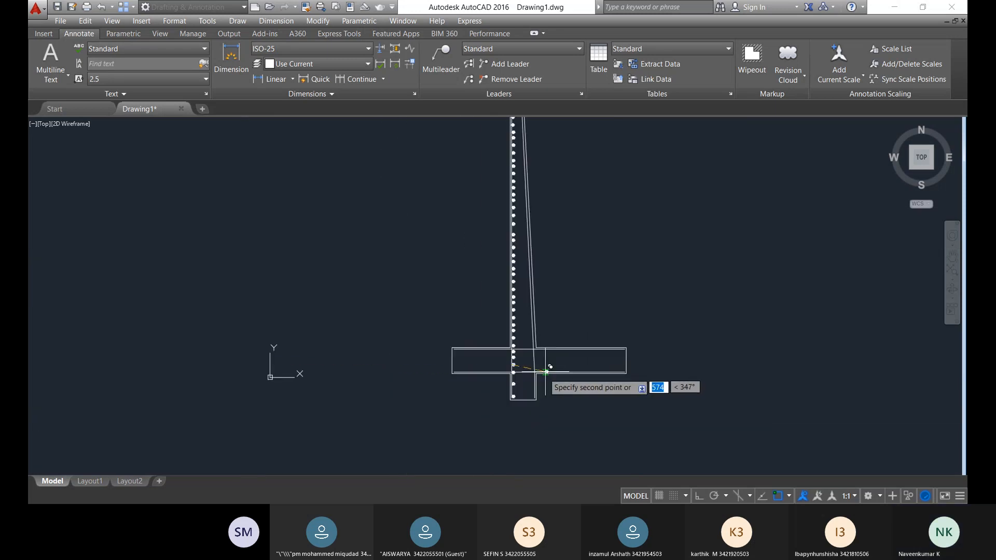
pyautogui.scroll(8, 533, 382)
pyautogui.moveTo(533, 383); pyautogui.dragTo(518, 213, button='middle')
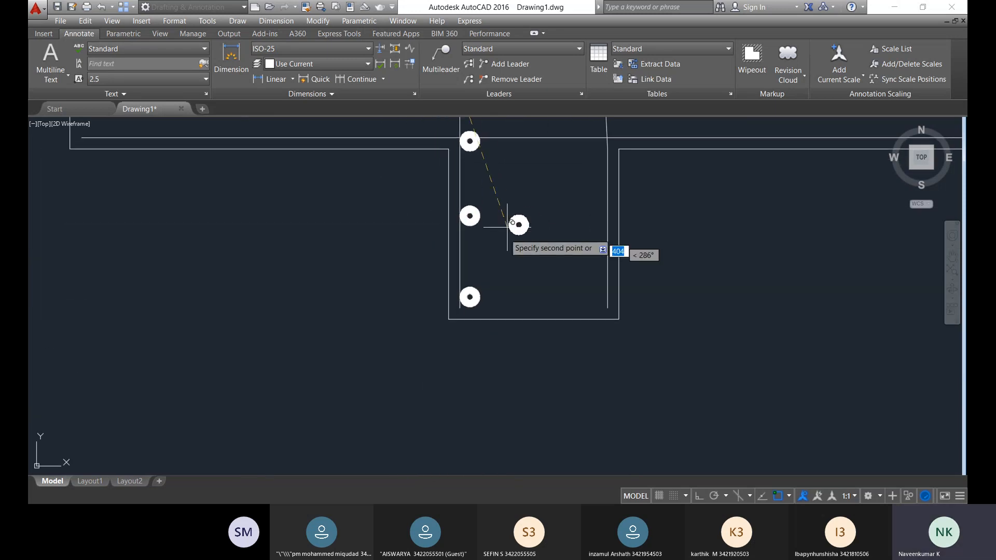
pyautogui.press('Escape')
pyautogui.scroll(-8, 604, 242)
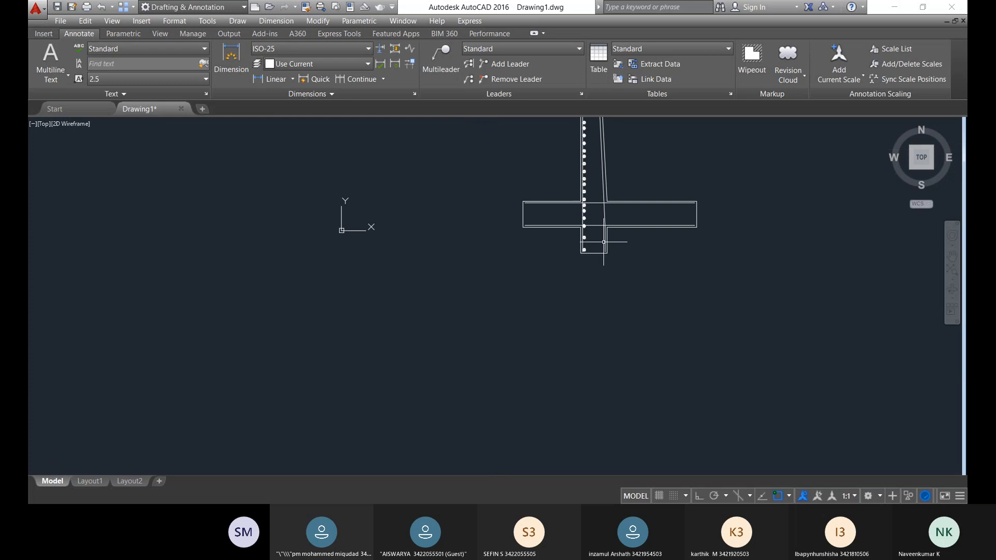
# - Move the second-lowest reinforcement dot in the key below the footing upward, closer to the dot above it and beside the inner vertical line
pyautogui.scroll(-5, 564, 295)
pyautogui.scroll(11, 551, 269)
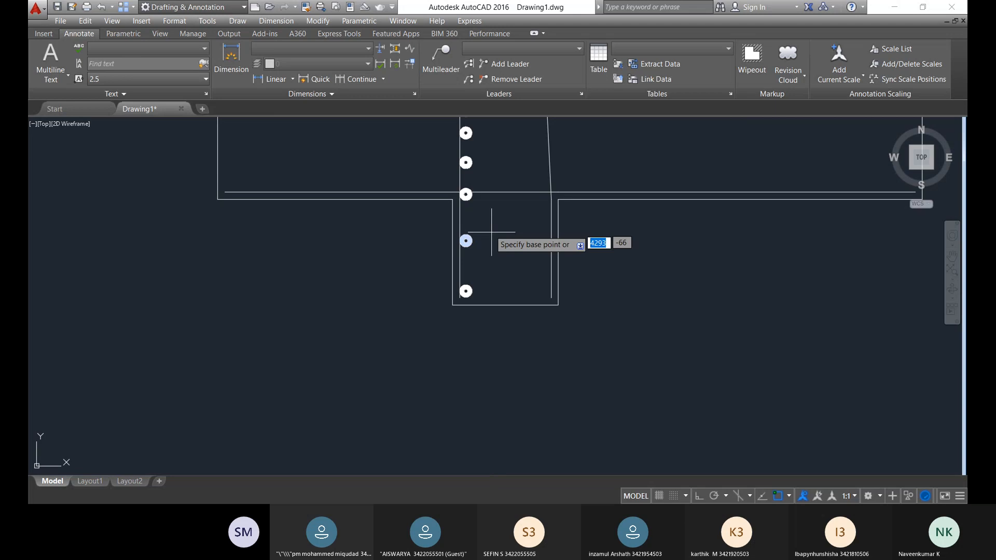
pyautogui.click(466, 241)
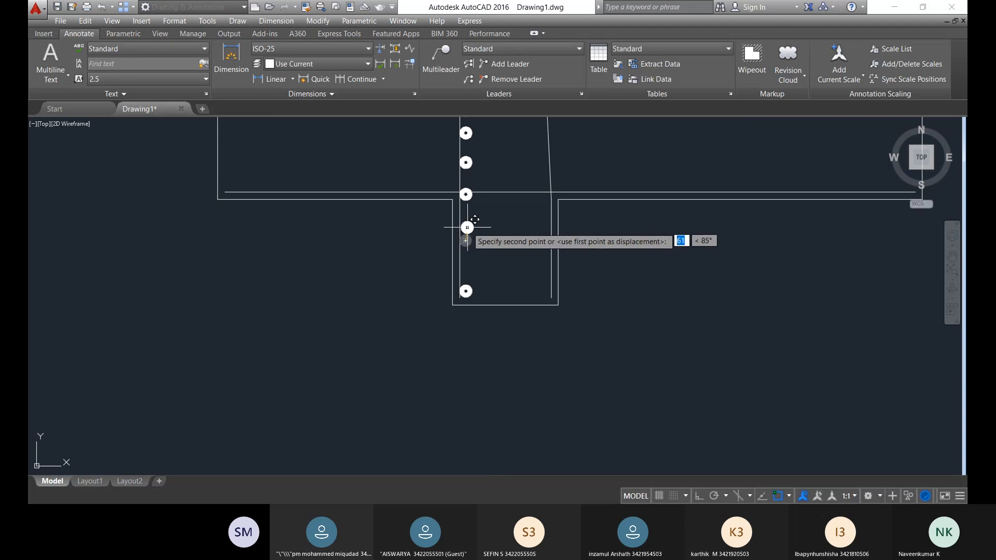
pyautogui.scroll(8, 467, 226)
pyautogui.press('Escape')
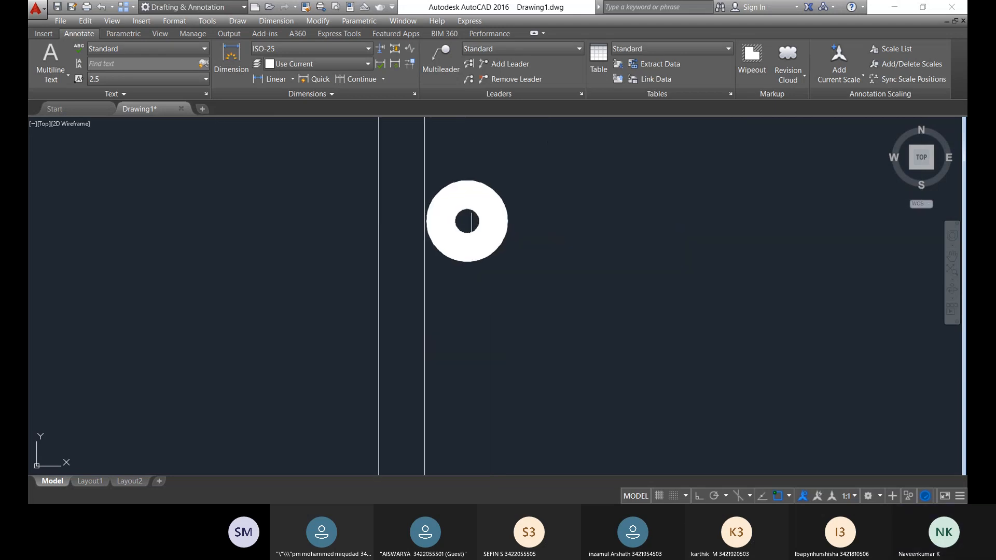
pyautogui.click(456, 223)
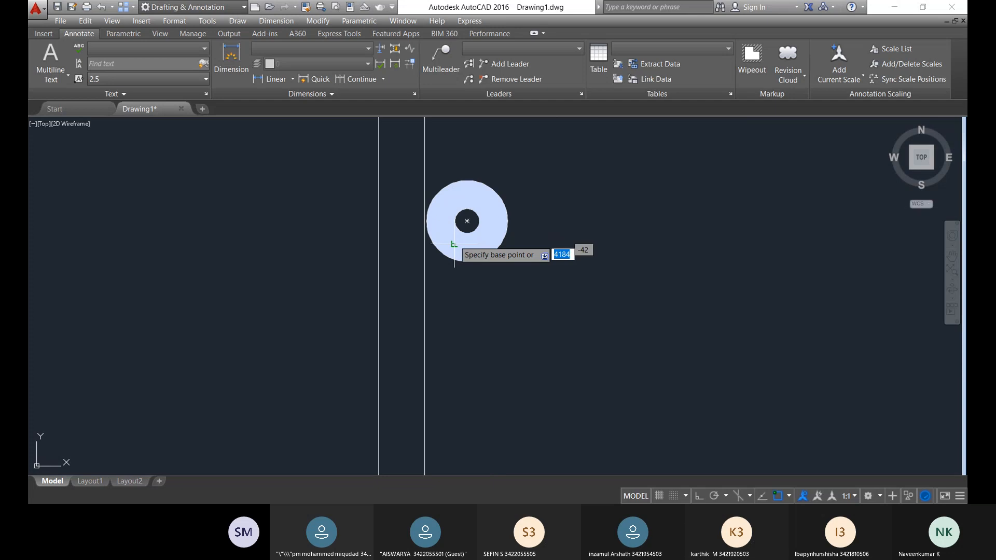
pyautogui.click(442, 222)
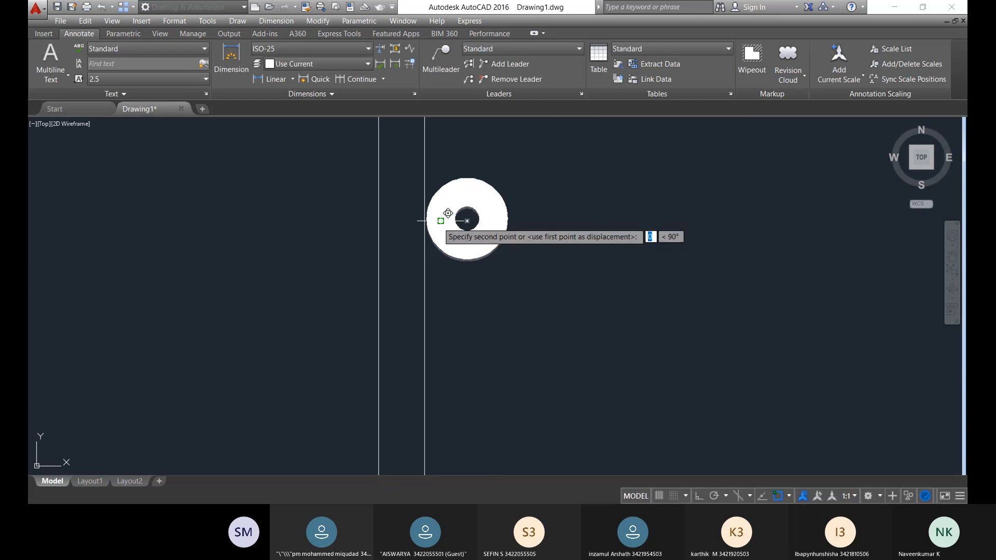
pyautogui.click(441, 222)
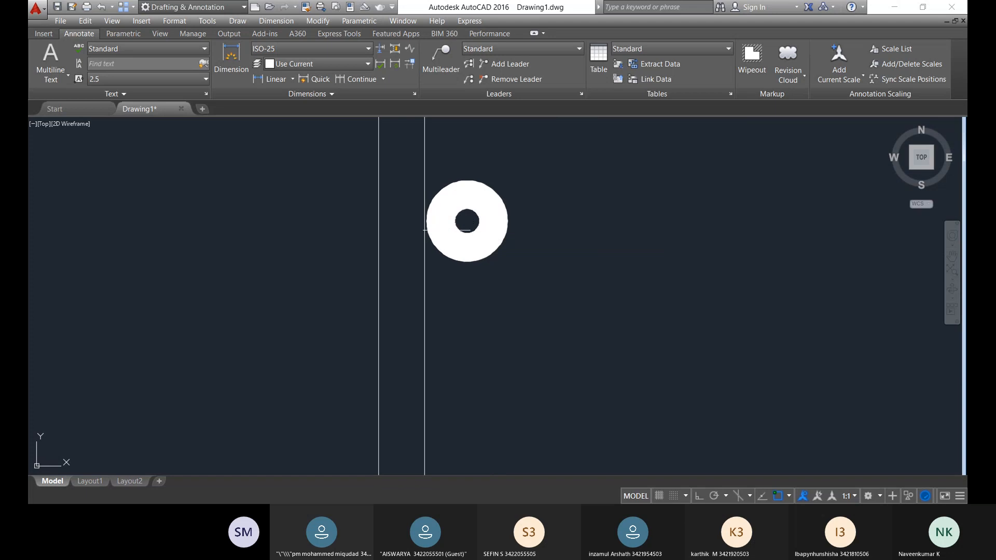
# - Copy the moved reinforcement dot downward along the inner line into the gap above the lowest dot
pyautogui.scroll(-8, 455, 271)
pyautogui.scroll(4, 489, 286)
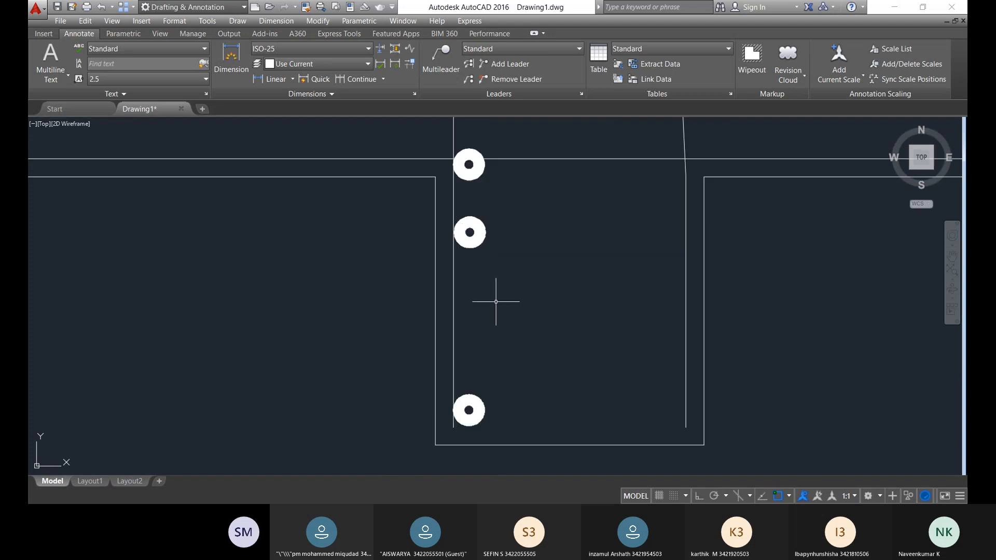
pyautogui.click(498, 284)
pyautogui.click(474, 231)
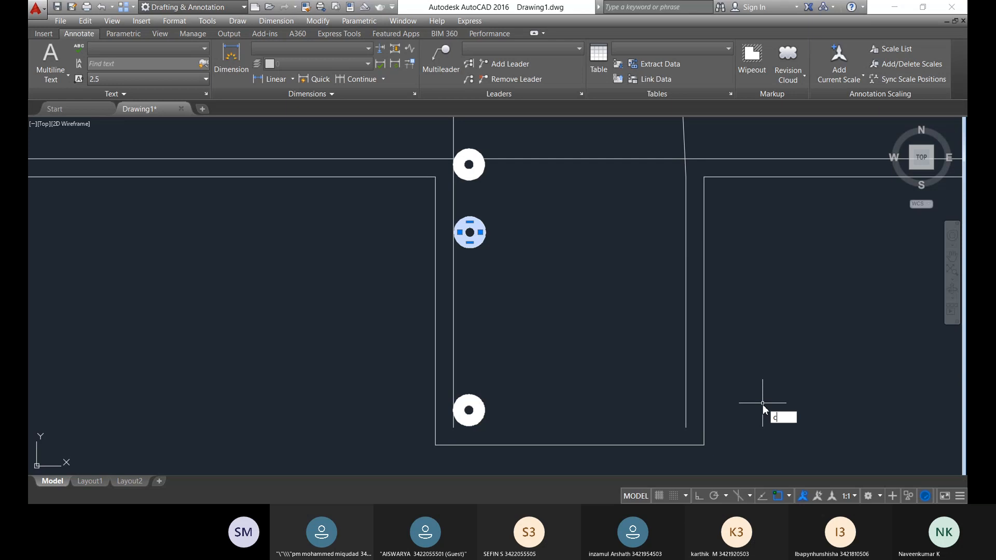
pyautogui.press('Return')
pyautogui.click(469, 233)
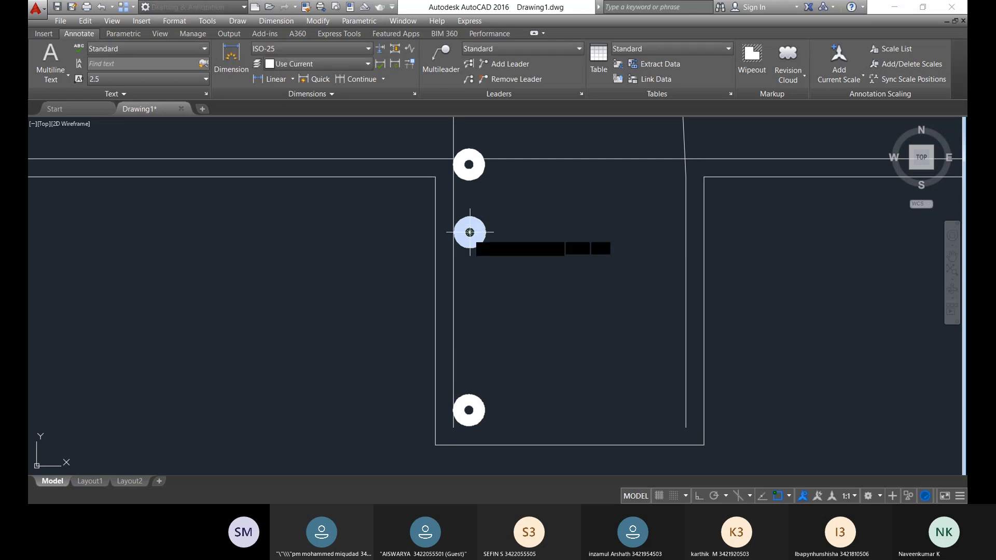
pyautogui.scroll(8, 469, 271)
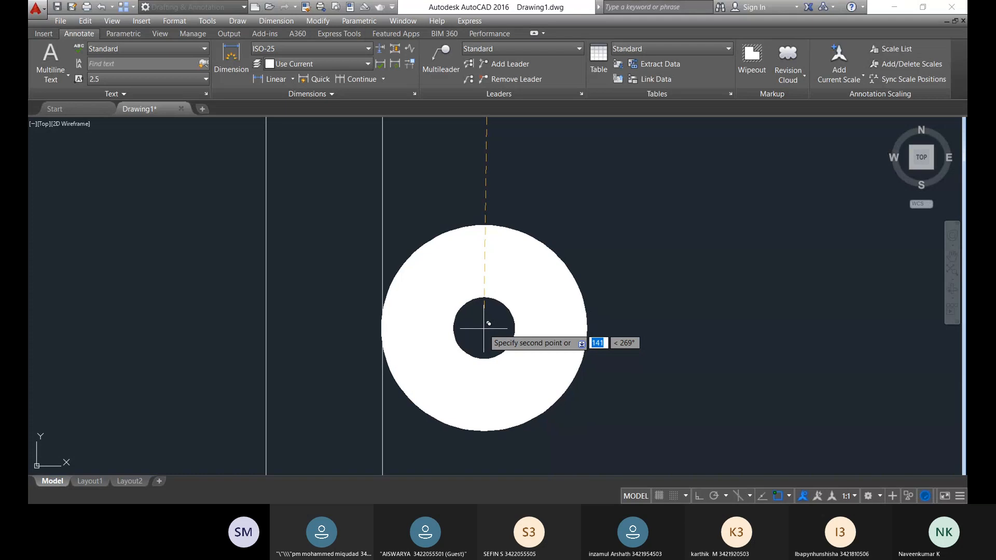
pyautogui.scroll(-8, 484, 327)
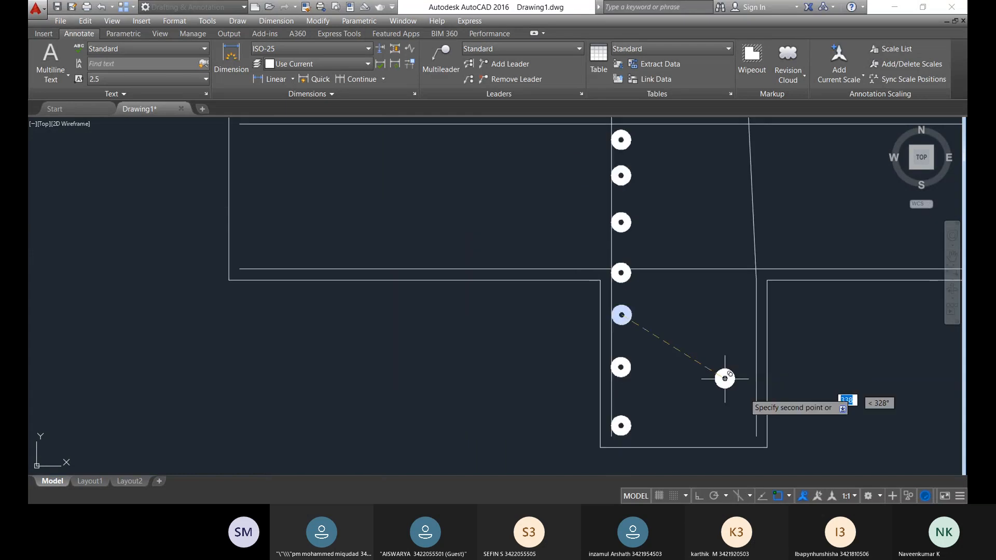
pyautogui.press('Escape')
# - Move the mid-stem reinforcement dot above the wider gap down along the inner line by about 32 units
pyautogui.scroll(-10, 728, 363)
pyautogui.scroll(6, 721, 317)
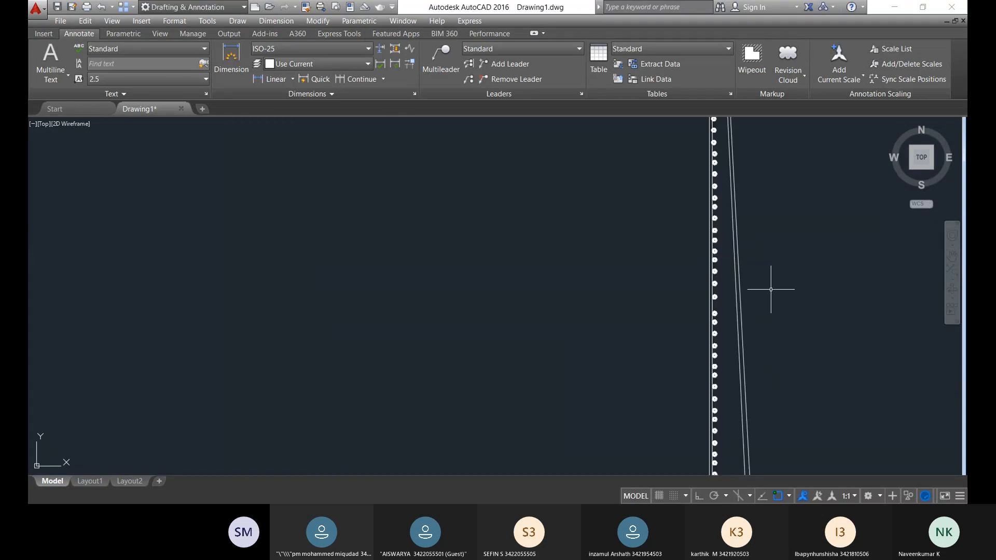
pyautogui.scroll(6, 719, 294)
pyautogui.scroll(-4, 722, 309)
pyautogui.moveTo(731, 377); pyautogui.dragTo(558, 285, button='middle')
pyautogui.scroll(2, 595, 302)
pyautogui.scroll(-4, 625, 300)
pyautogui.scroll(-6, 684, 331)
pyautogui.scroll(2, 674, 335)
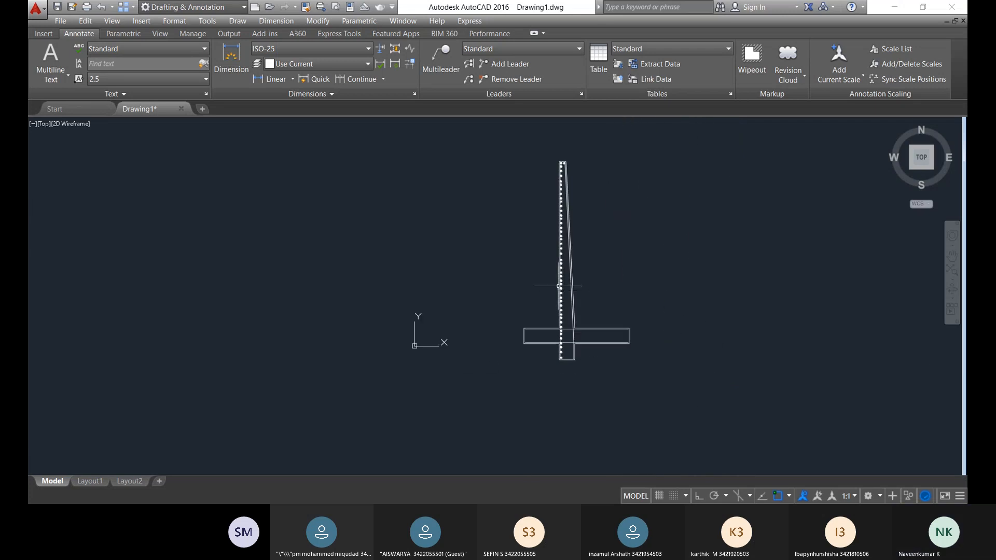
pyautogui.scroll(5, 558, 286)
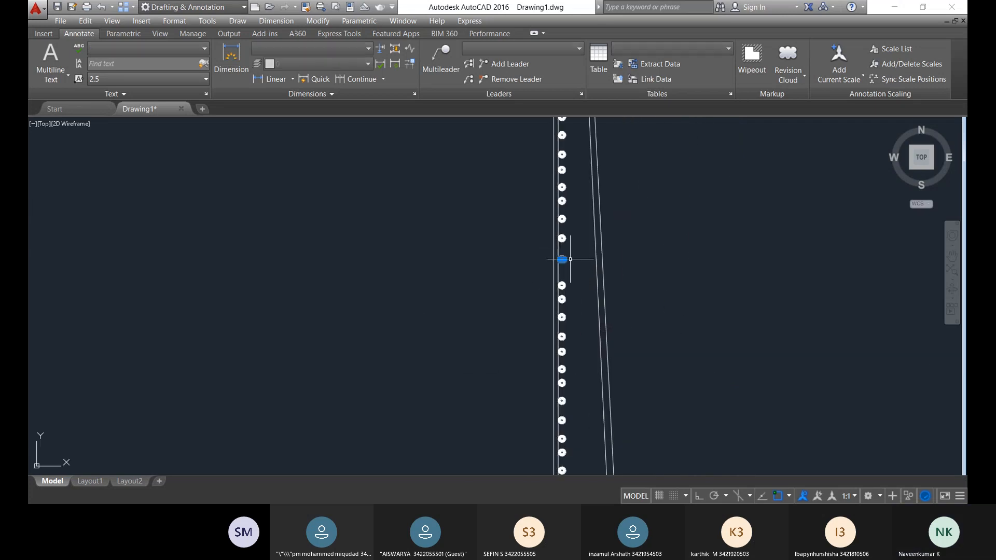
pyautogui.press('Return')
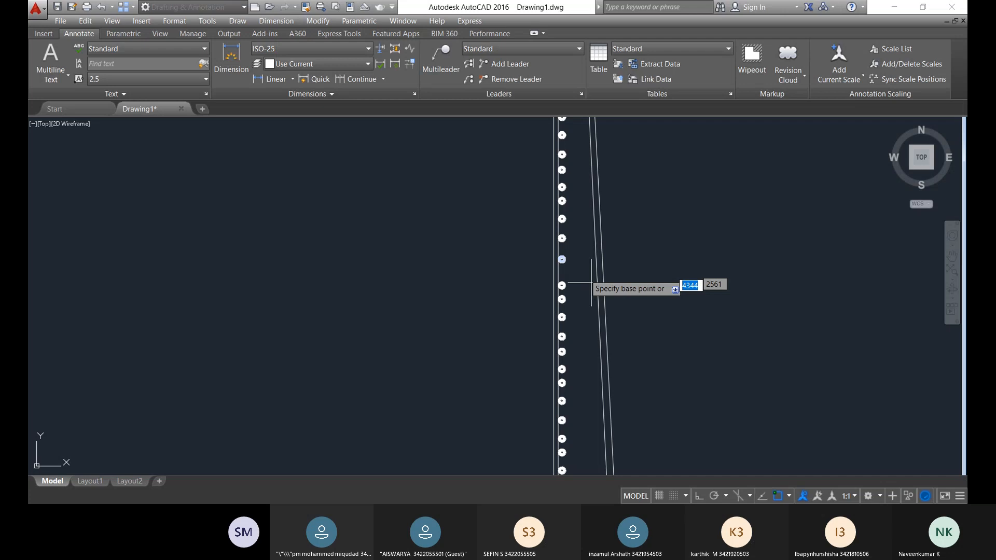
pyautogui.click(561, 259)
pyautogui.scroll(3, 562, 259)
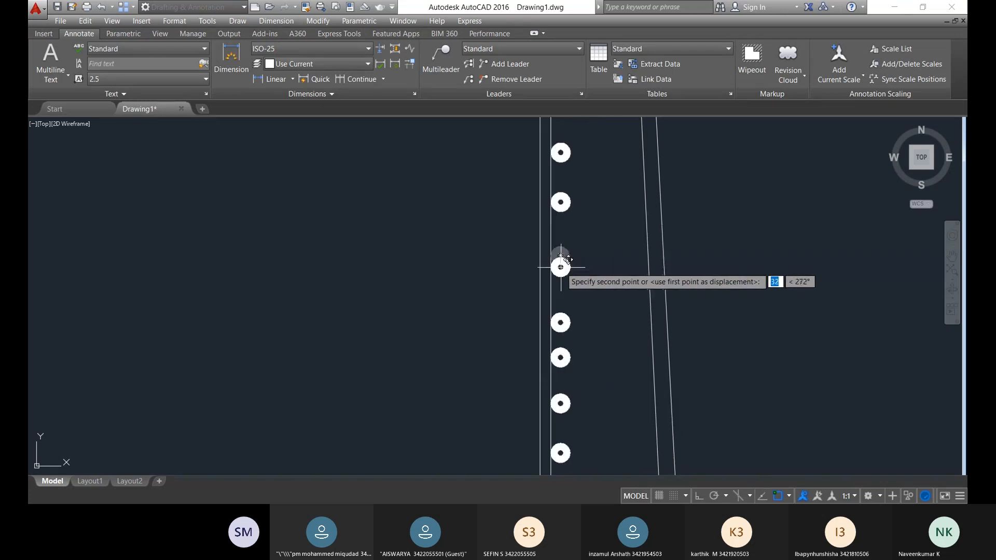
pyautogui.click(560, 267)
pyautogui.scroll(-7, 659, 315)
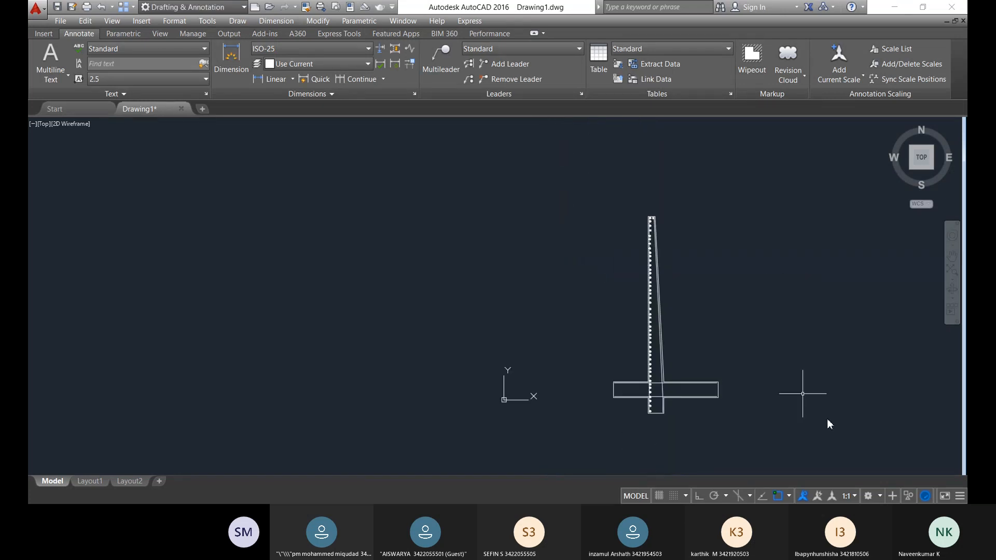
# - Examine the reinforcement dots in the key, the footing and the lower part of the stem
pyautogui.scroll(-4, 721, 371)
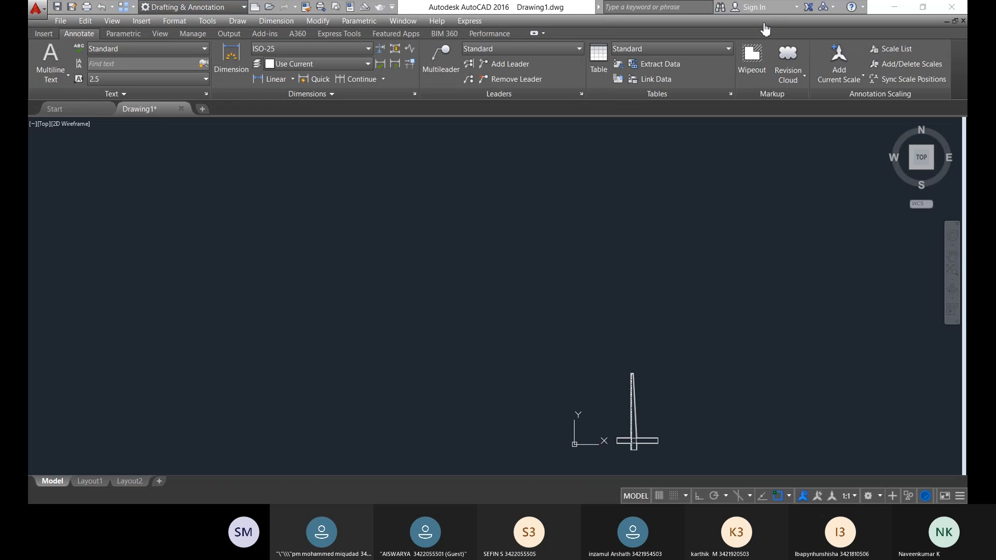
pyautogui.scroll(-5, 631, 318)
pyautogui.scroll(10, 637, 332)
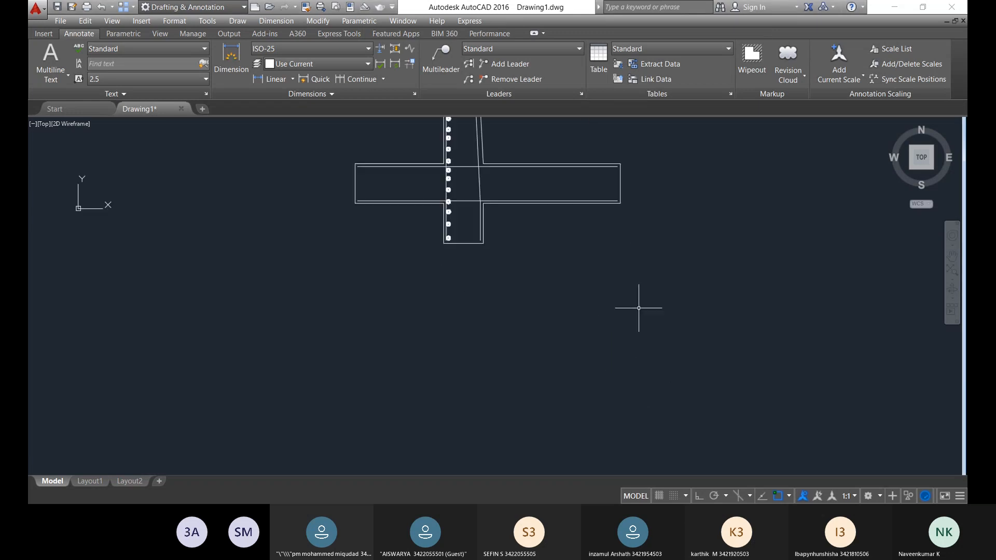
pyautogui.scroll(-3, 441, 192)
pyautogui.scroll(6, 443, 190)
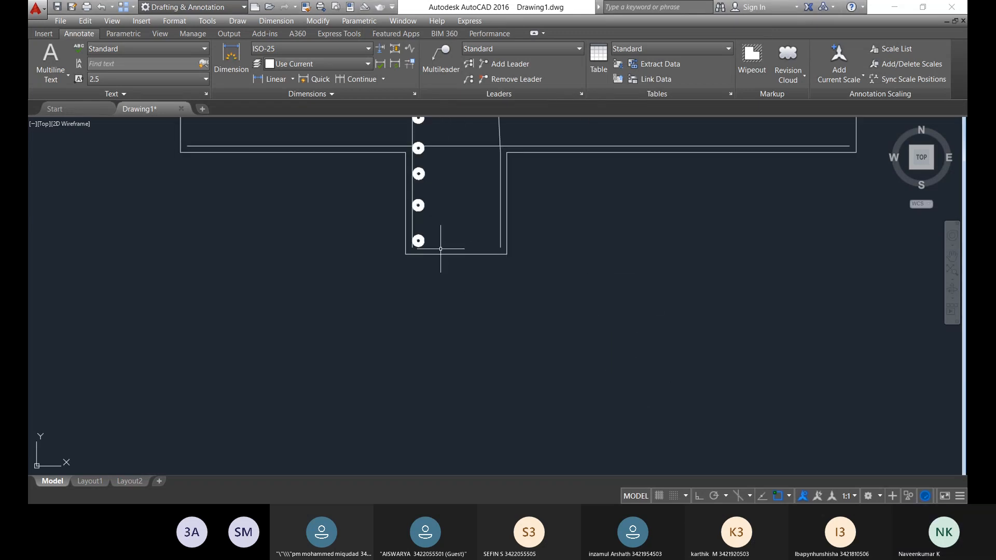
pyautogui.scroll(-5, 439, 244)
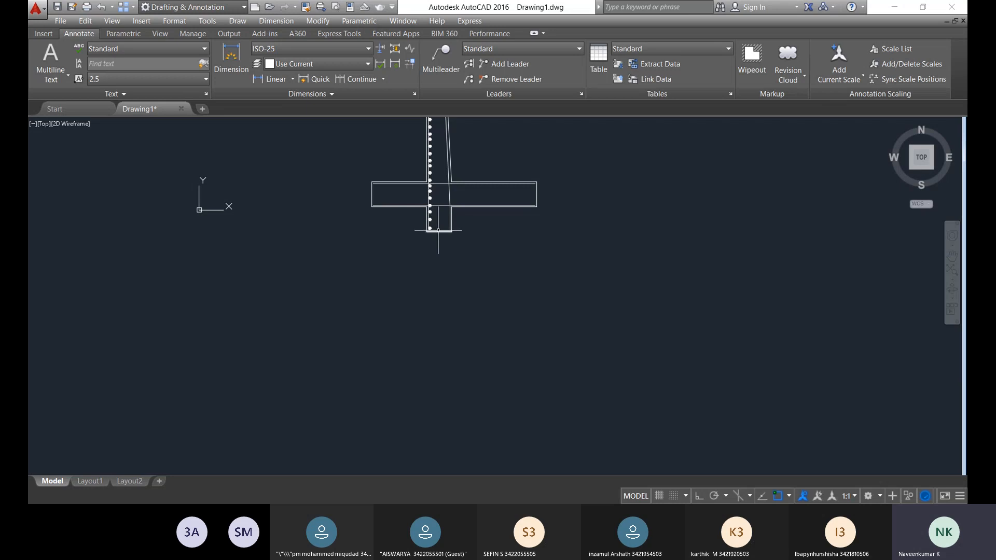
pyautogui.scroll(5, 440, 218)
pyautogui.scroll(-10, 433, 207)
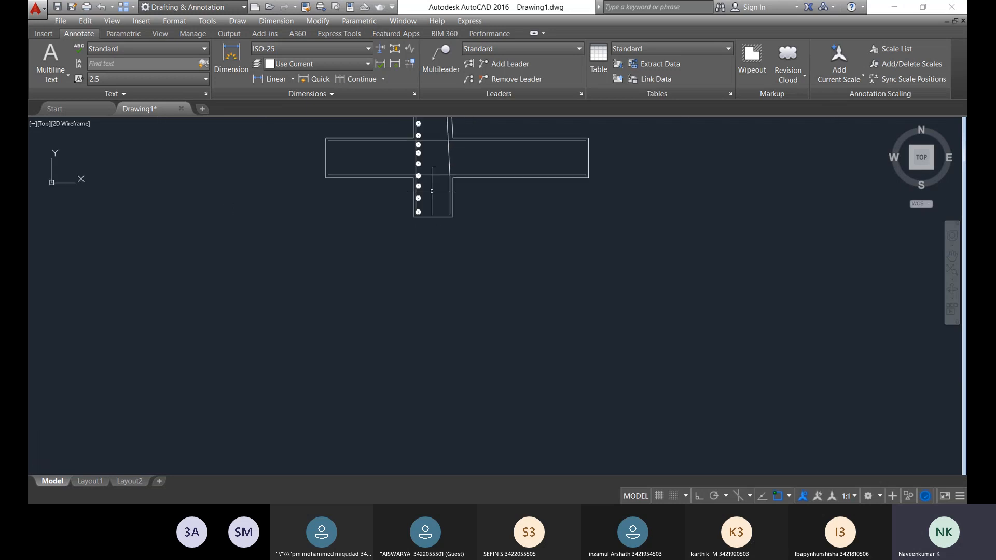
pyautogui.scroll(4, 431, 192)
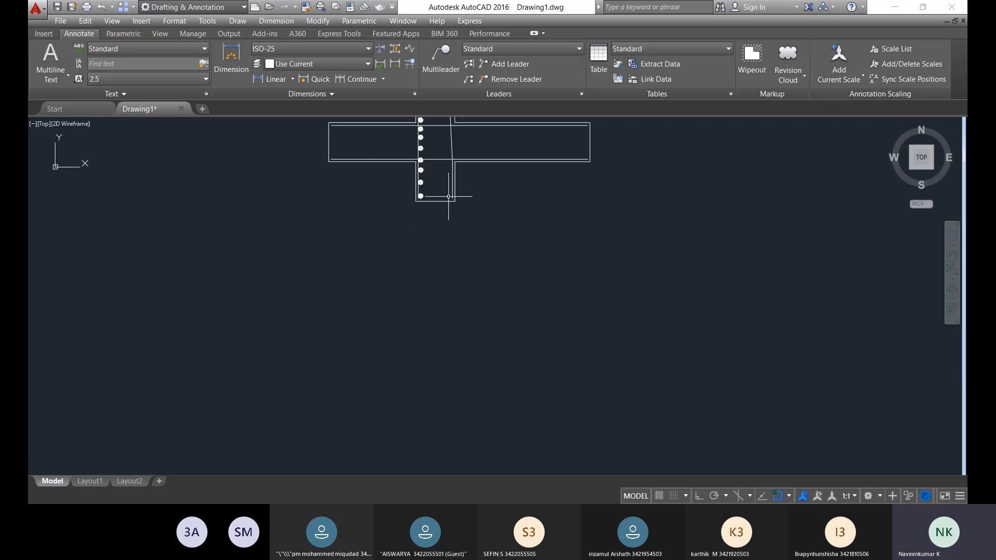
pyautogui.moveTo(448, 197); pyautogui.dragTo(447, 389, button='middle')
pyautogui.scroll(3, 435, 316)
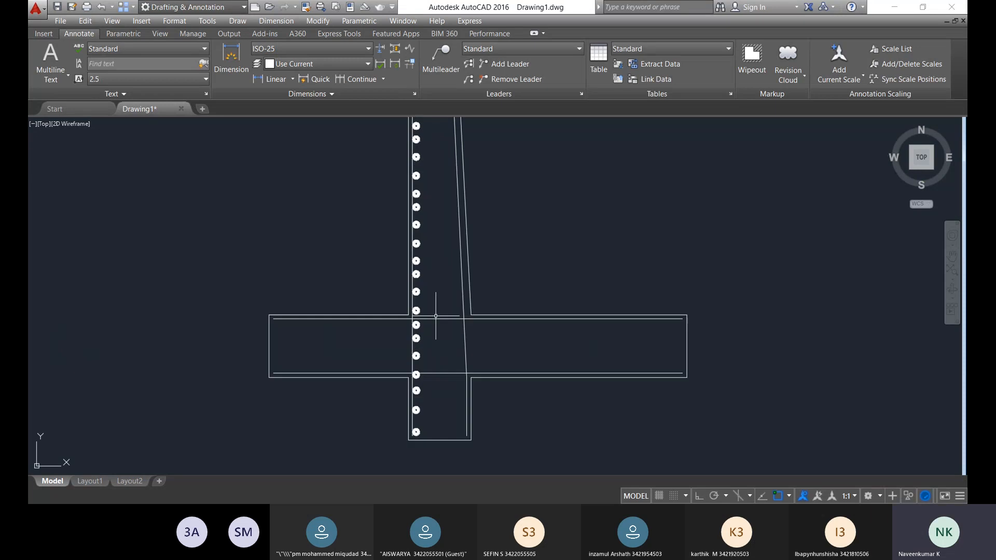
pyautogui.scroll(3, 436, 315)
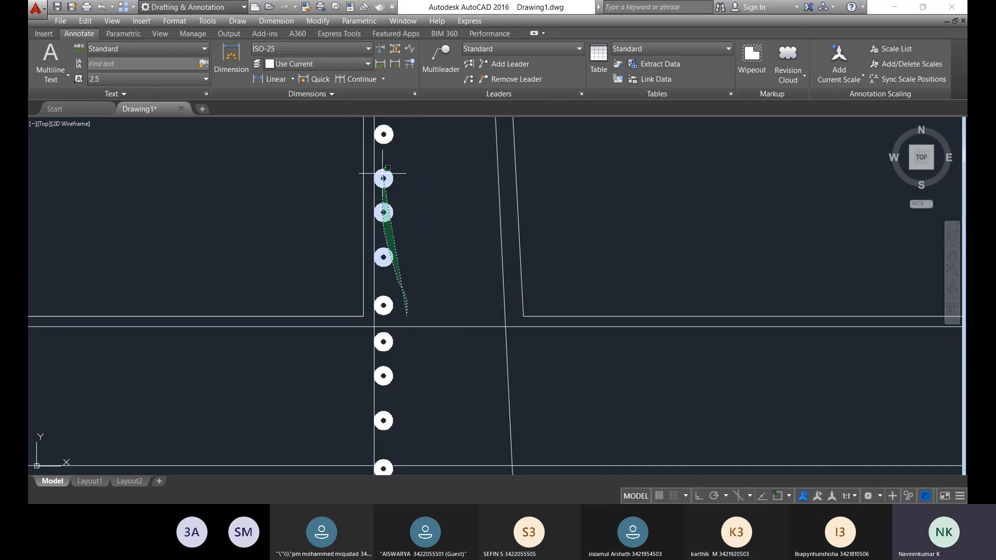
# - Select the reinforcement dots just above the footing and check the spacing and alignment of the dots farther up the stem
pyautogui.moveTo(406, 315); pyautogui.dragTo(406, 317)
pyautogui.scroll(-8, 394, 175)
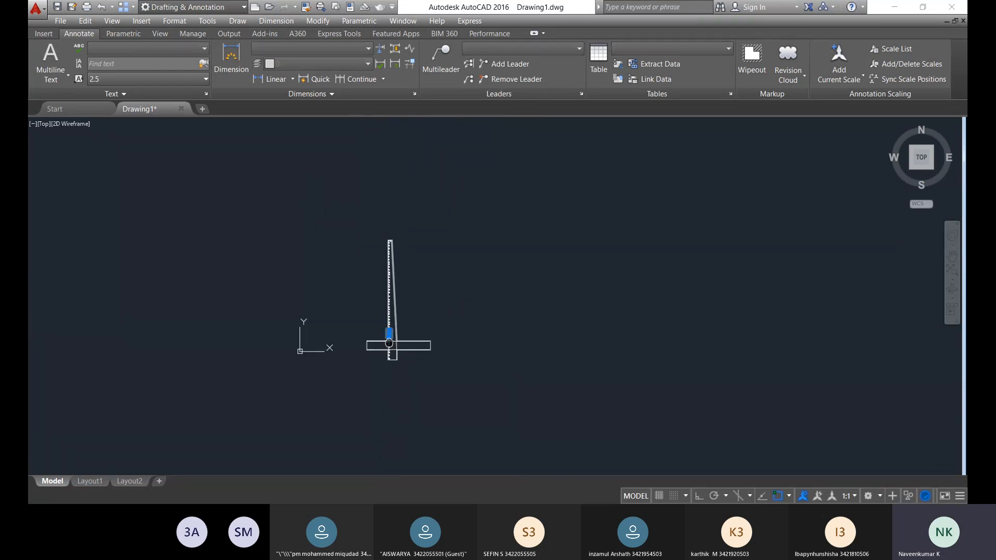
pyautogui.scroll(5, 383, 299)
pyautogui.scroll(3, 393, 221)
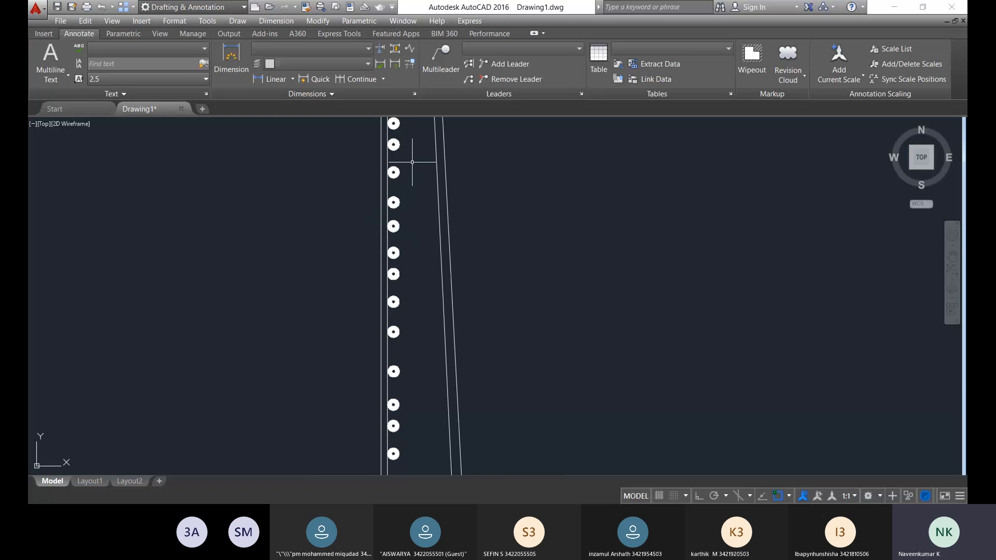
pyautogui.scroll(-6, 407, 311)
pyautogui.scroll(6, 396, 393)
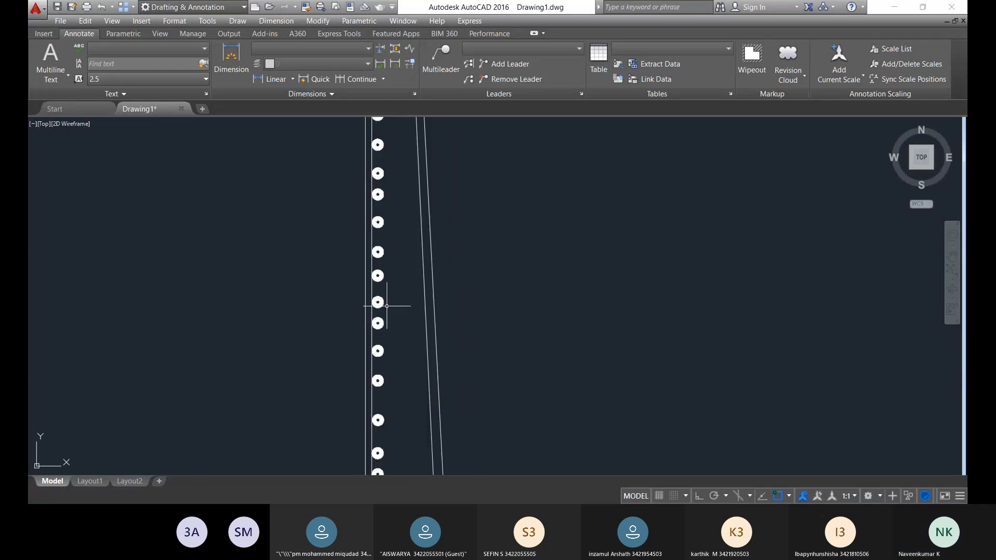
pyautogui.scroll(-3, 451, 253)
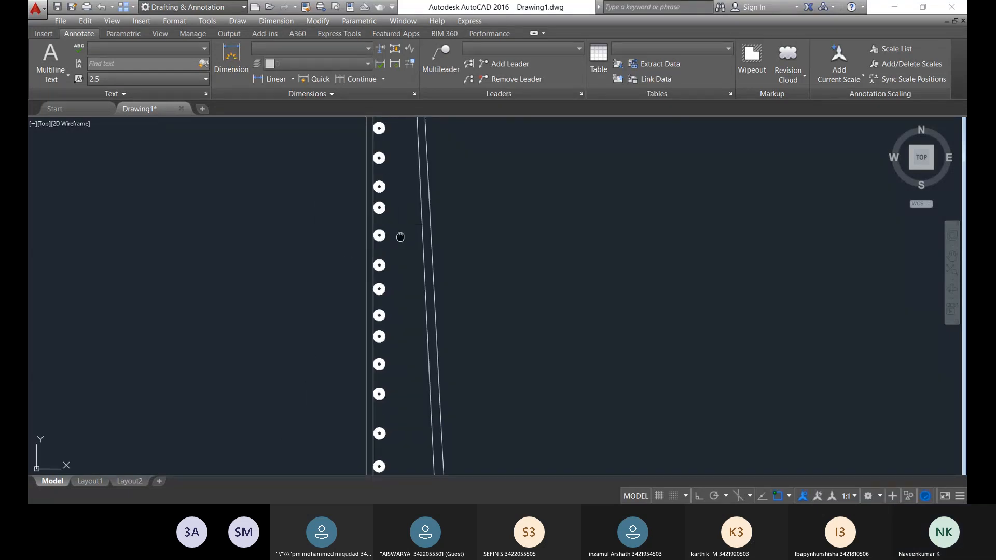
pyautogui.scroll(5, 437, 232)
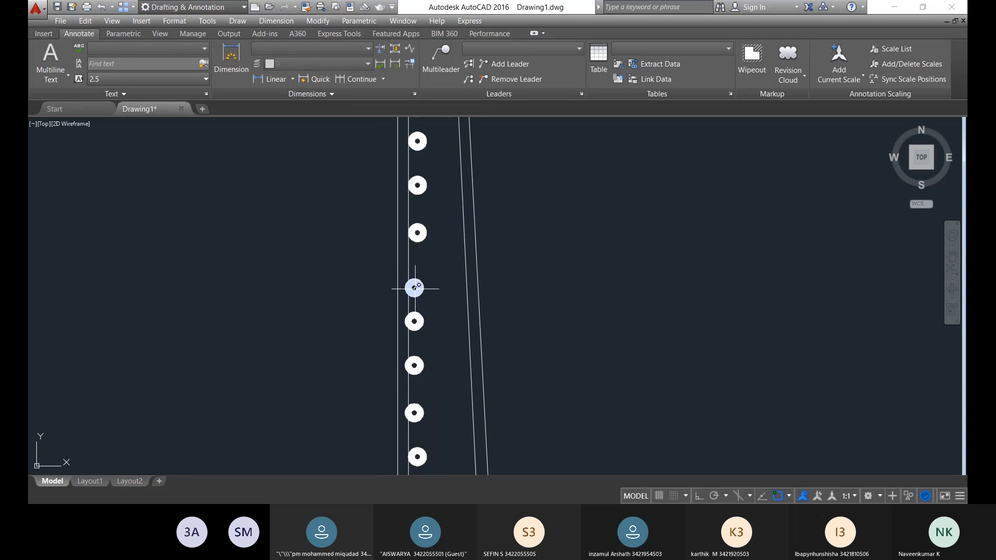
# - Move the misaligned reinforcement dot in the upper stem to the inner side of the vertical bar line
pyautogui.write('m')
pyautogui.press('Return')
pyautogui.click(419, 286)
pyautogui.scroll(4, 419, 286)
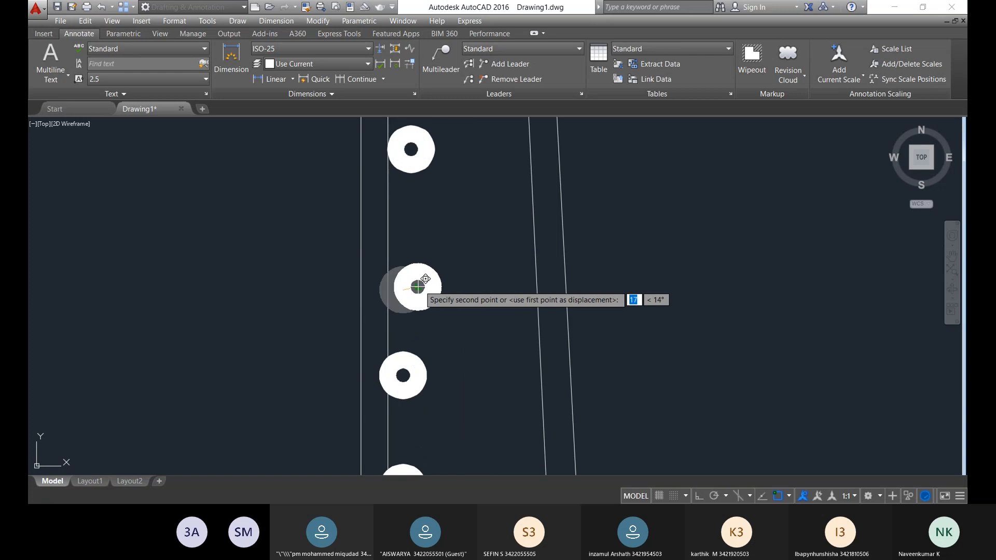
pyautogui.click(415, 280)
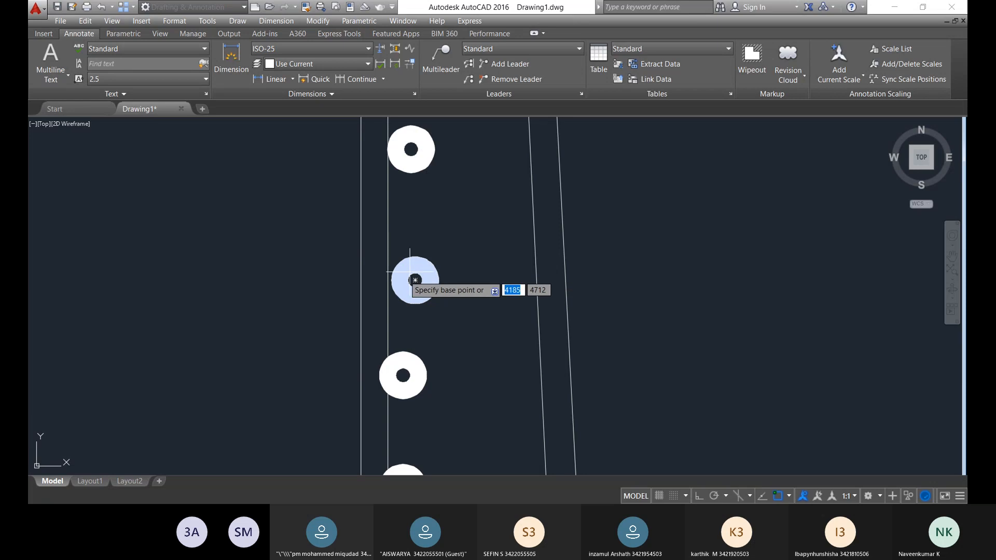
# - Move the offset upper-stem reinforcement dot horizontally so its edge touches the inner vertical bar line
pyautogui.click(415, 280)
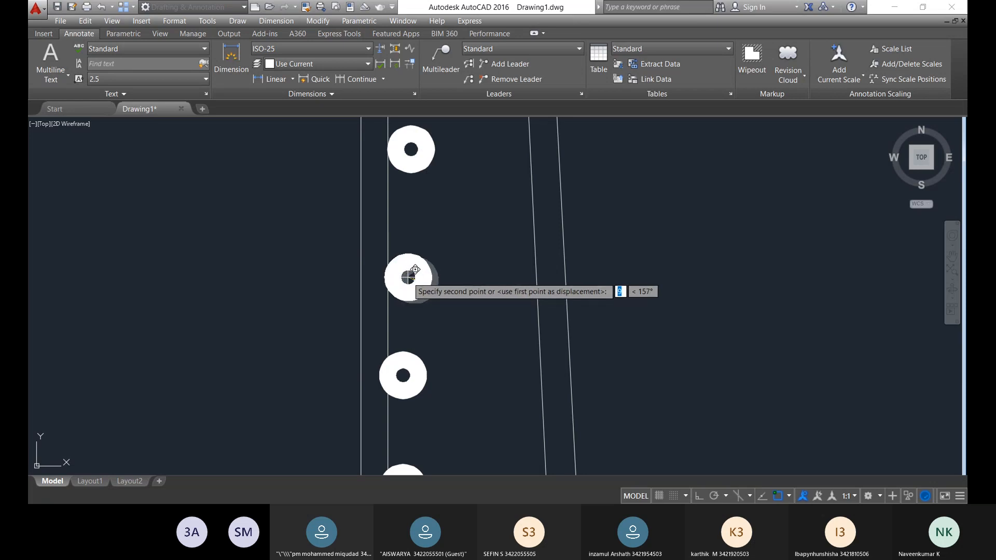
pyautogui.click(415, 280)
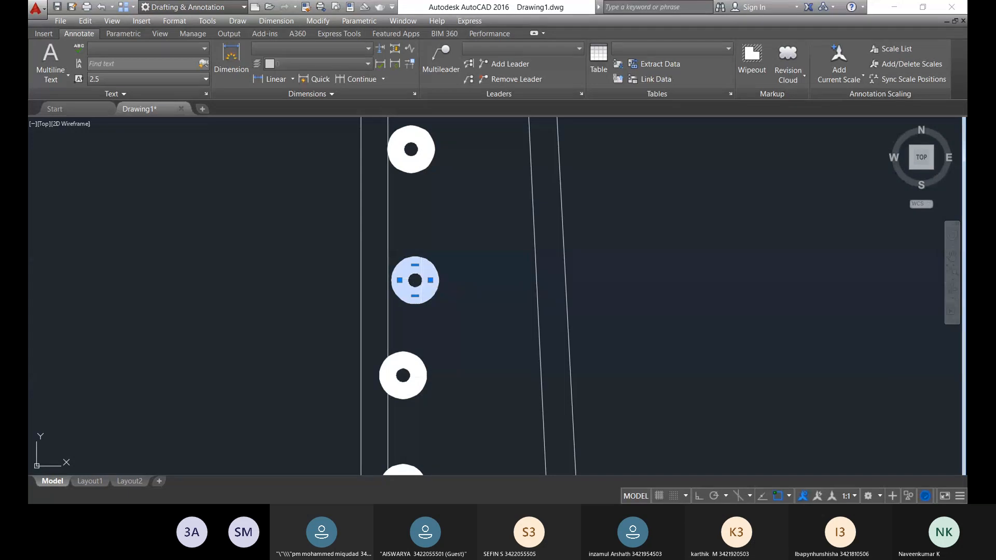
pyautogui.press('space')
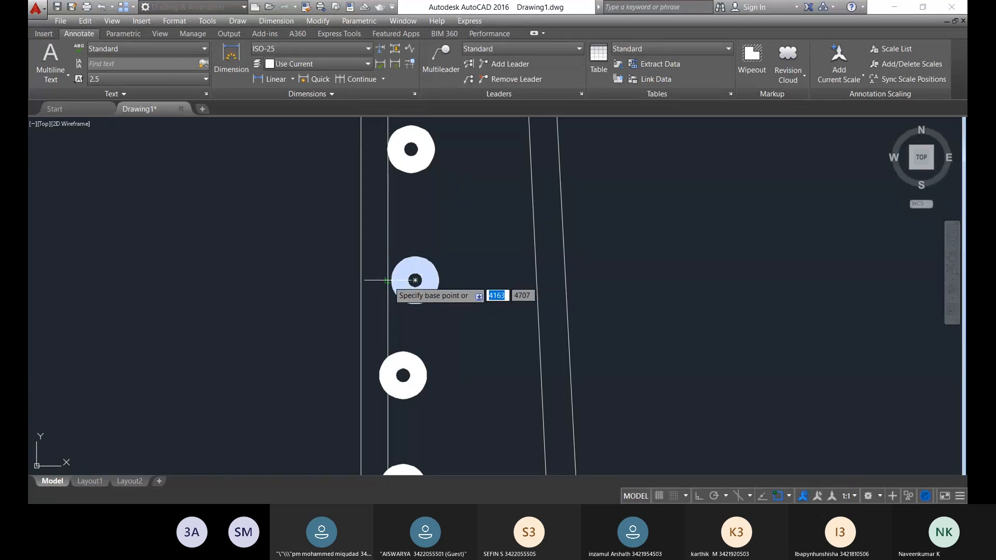
pyautogui.scroll(5, 387, 280)
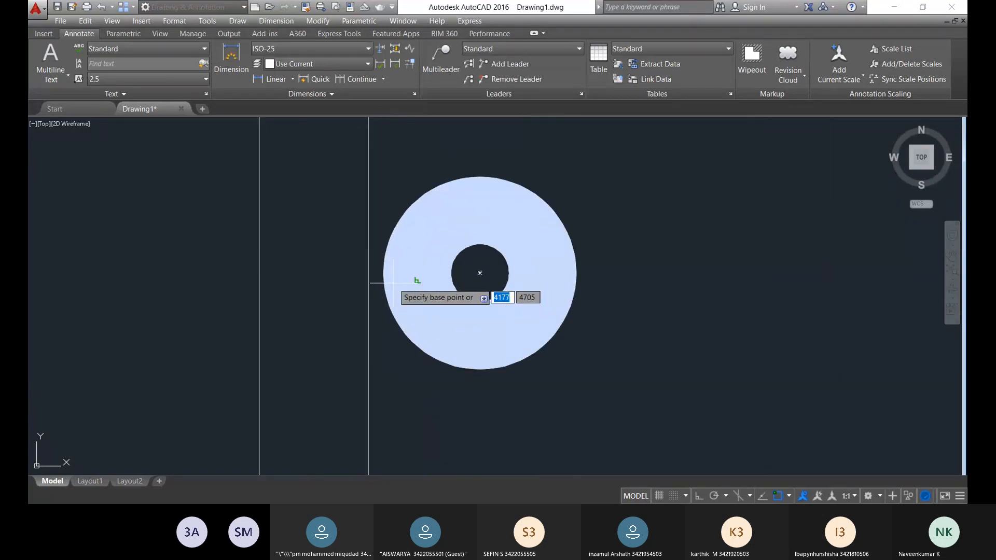
pyautogui.click(480, 273)
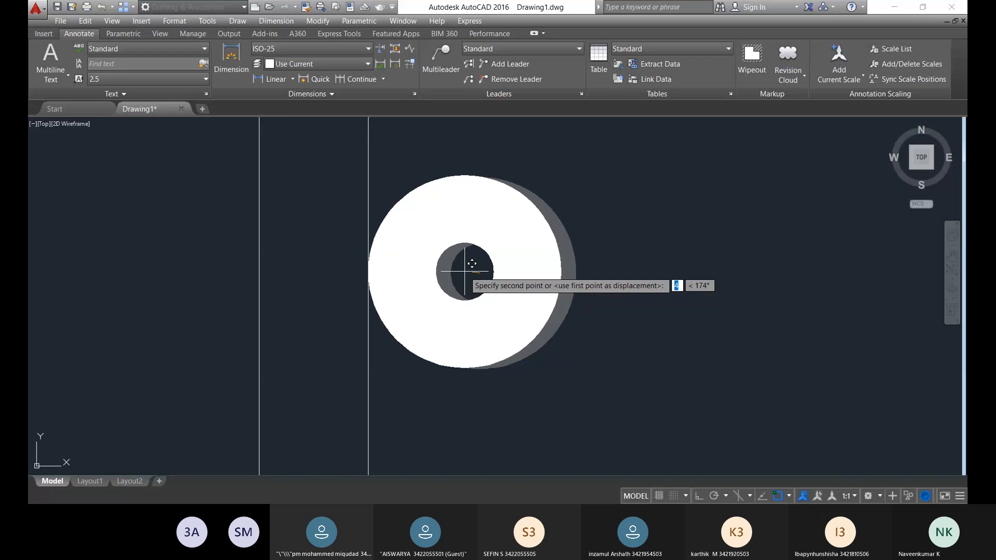
pyautogui.click(463, 272)
pyautogui.scroll(-8, 492, 317)
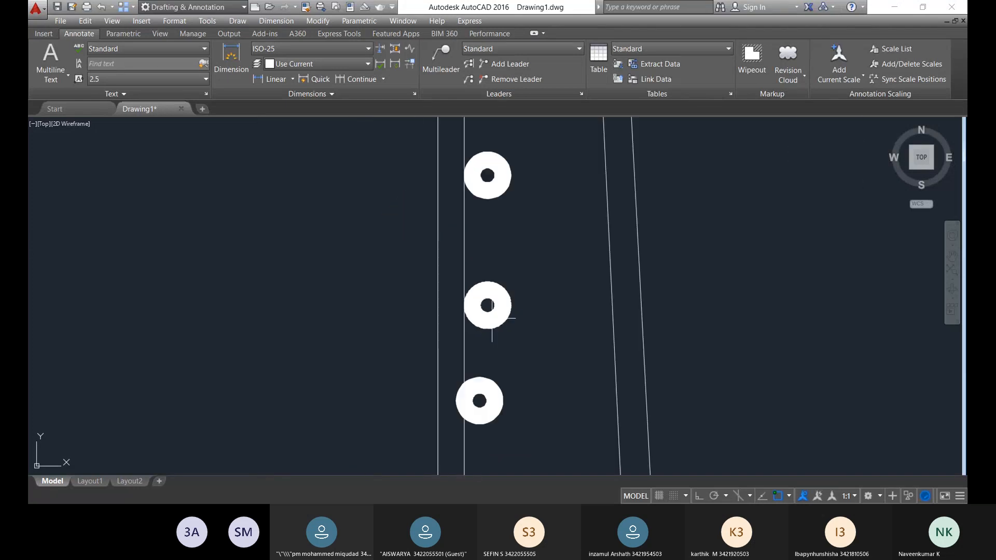
# - Move the next reinforcement dot below, which overlaps the vertical bar line, to the inner side of that line
pyautogui.moveTo(490, 340); pyautogui.dragTo(480, 321, button='middle')
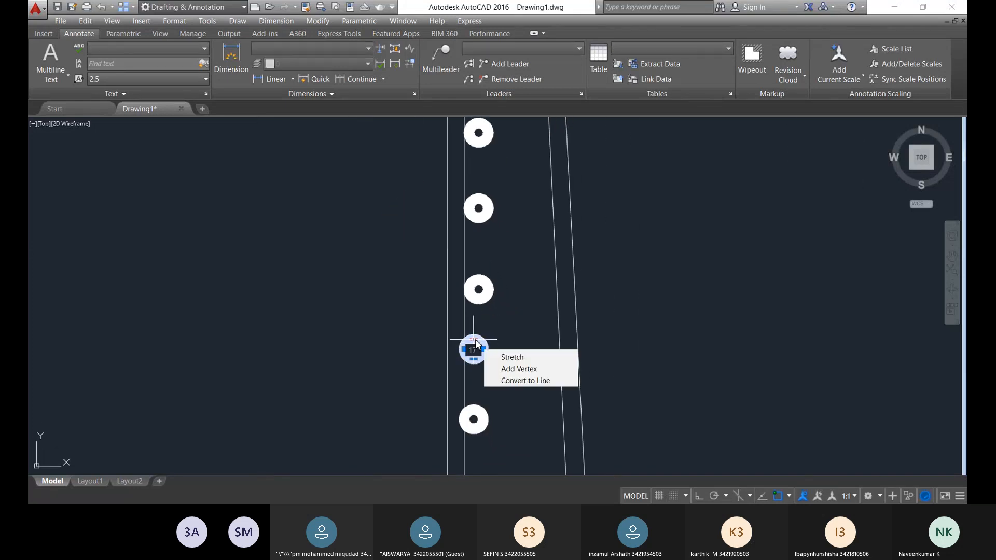
pyautogui.click(474, 339)
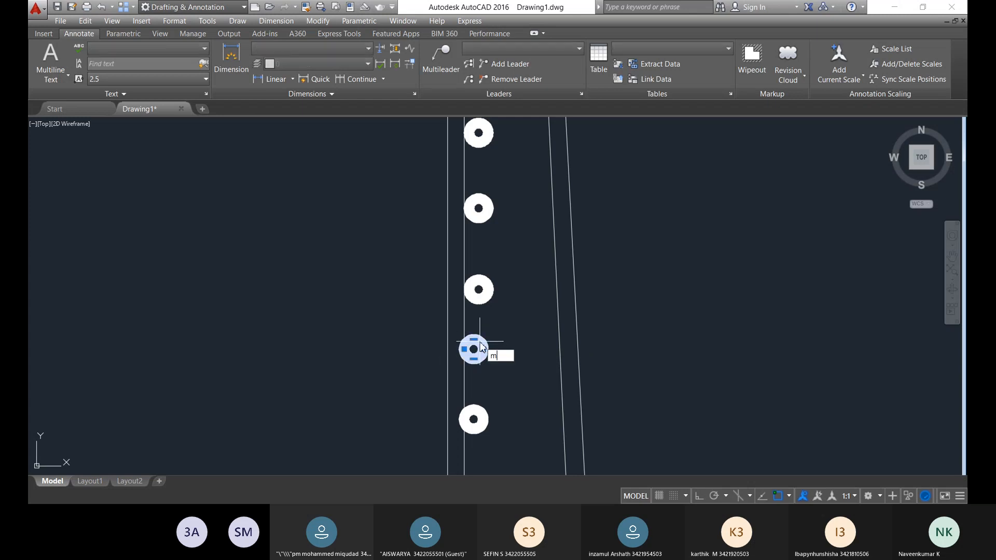
pyautogui.write('m')
pyautogui.press('Return')
pyautogui.click(473, 349)
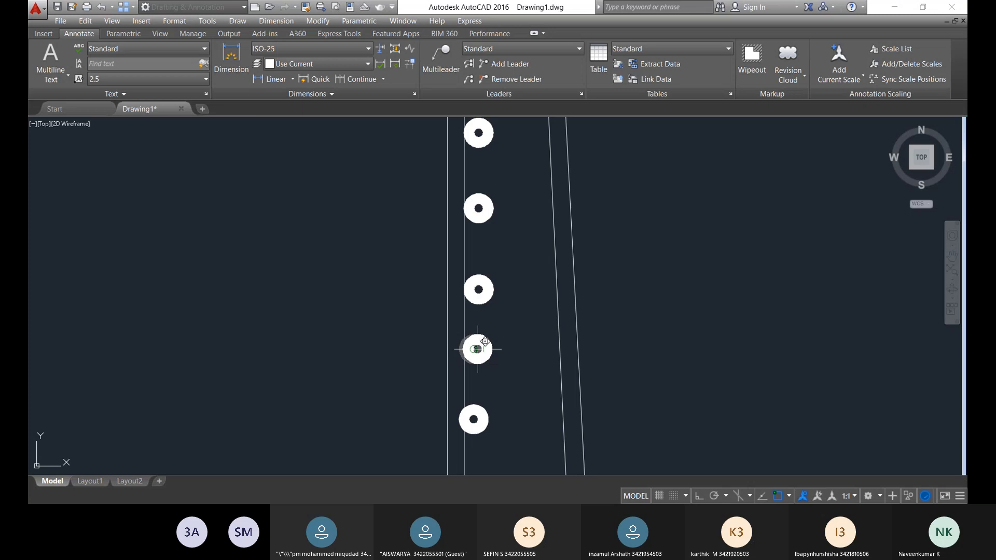
pyautogui.click(482, 347)
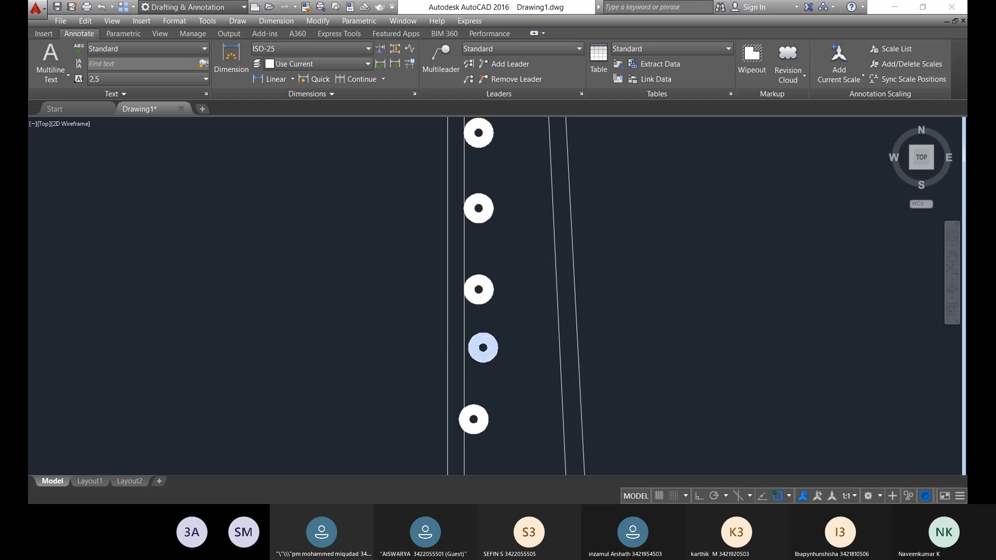
# - Copy the top reinforcement dot at the sloping bar and place the first copy about 104 units down along that bar line
pyautogui.scroll(-6, 500, 374)
pyautogui.scroll(4, 474, 378)
pyautogui.scroll(-4, 475, 407)
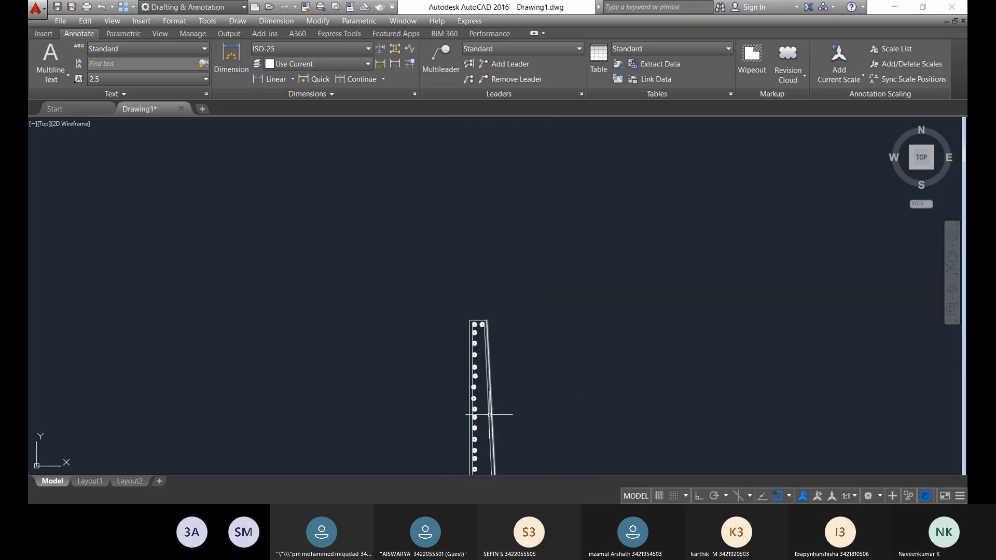
pyautogui.moveTo(482, 362); pyautogui.dragTo(492, 278, button='middle')
pyautogui.scroll(8, 494, 322)
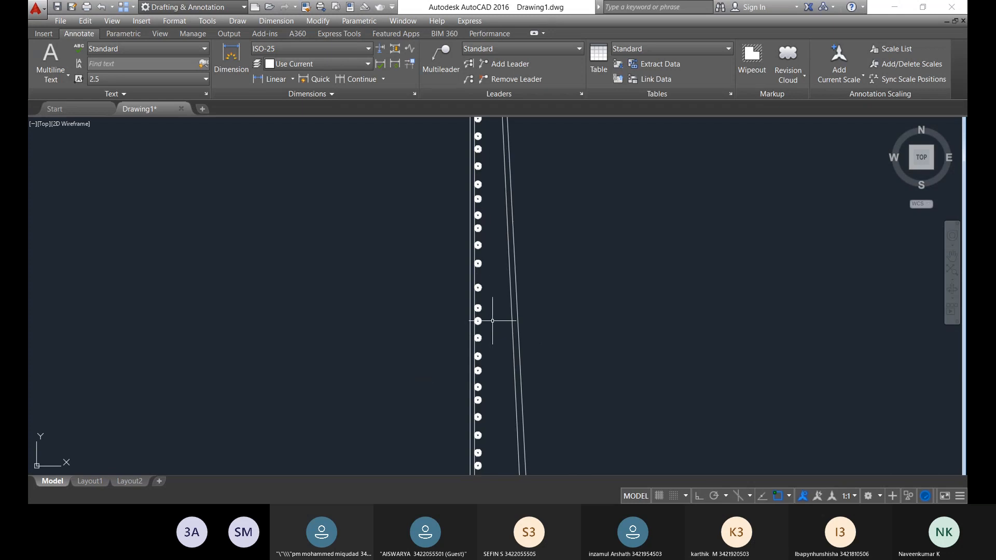
pyautogui.moveTo(497, 239); pyautogui.dragTo(478, 288, button='middle')
pyautogui.scroll(6, 471, 293)
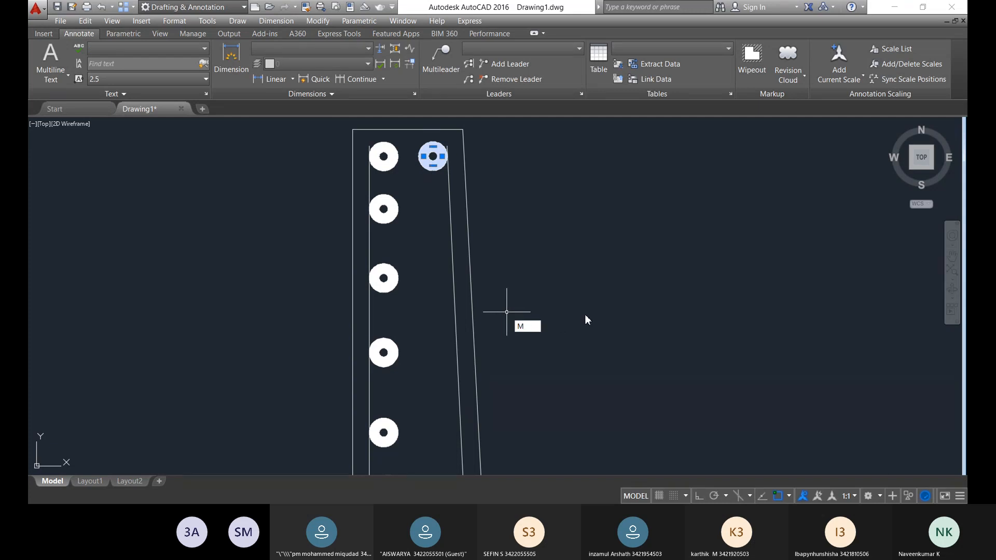
pyautogui.press('BackSpace')
pyautogui.write('V')
pyautogui.press('BackSpace')
pyautogui.write('co')
pyautogui.press('Return')
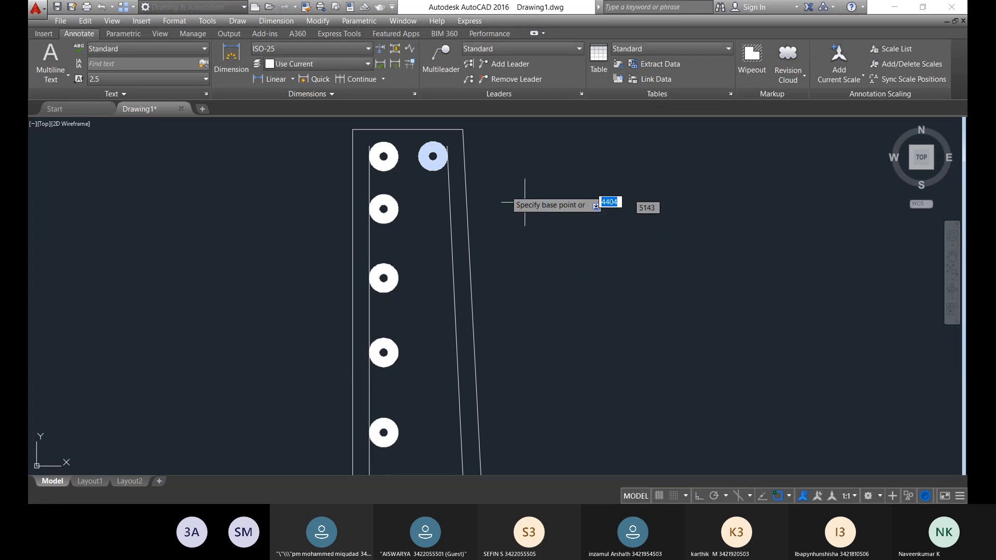
pyautogui.click(433, 156)
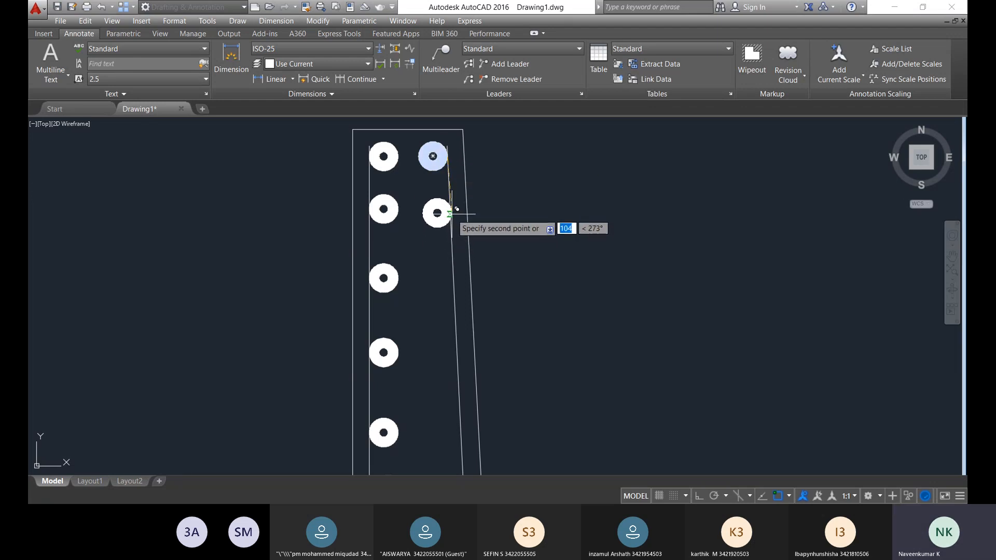
pyautogui.click(450, 213)
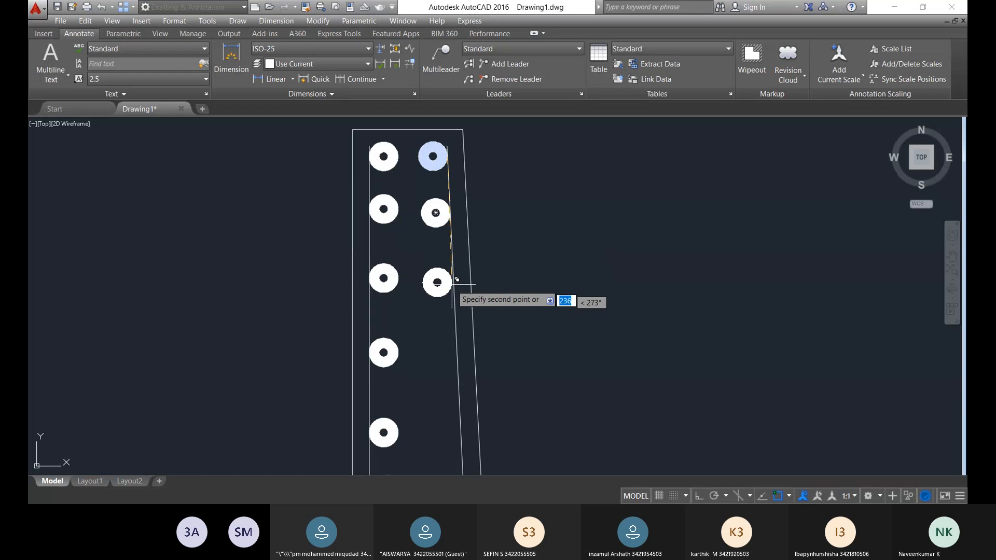
# - Place four more copies of the dot against the sloping bar line, level with the dots along the vertical bar
pyautogui.scroll(5, 452, 257)
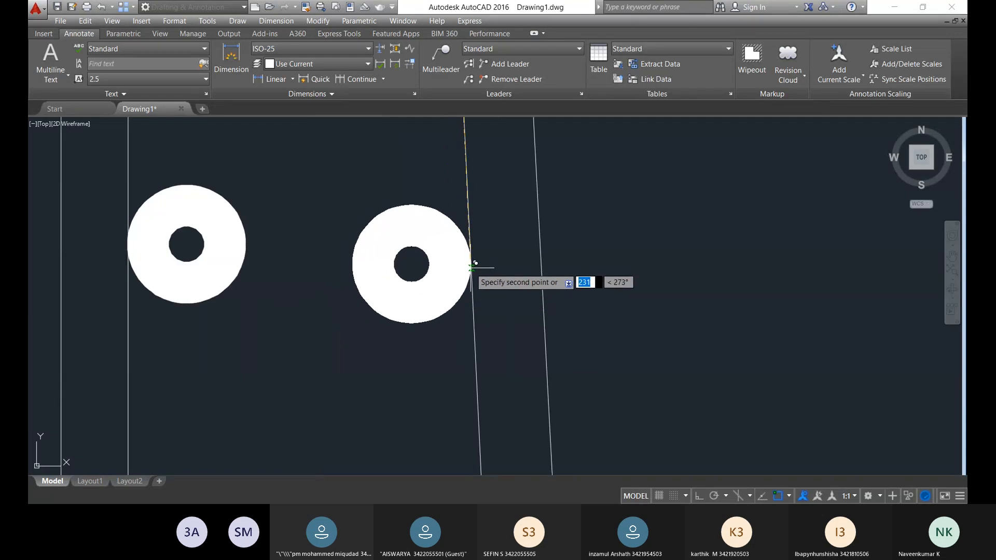
pyautogui.scroll(-5, 467, 301)
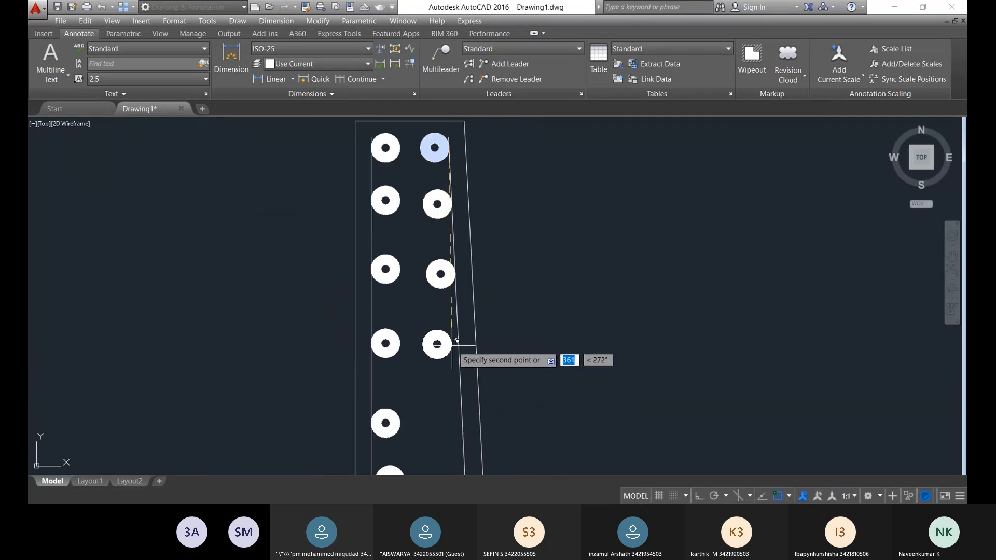
pyautogui.click(459, 346)
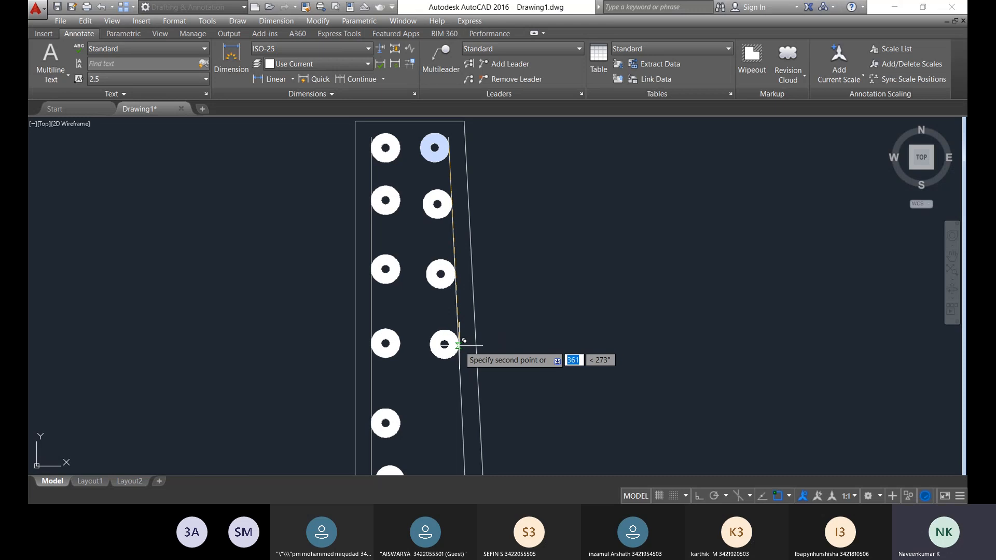
pyautogui.moveTo(459, 405)
pyautogui.mouseDown(button='middle')
pyautogui.moveTo(450, 294)
pyautogui.moveTo(436, 289)
pyautogui.mouseUp(button='middle')
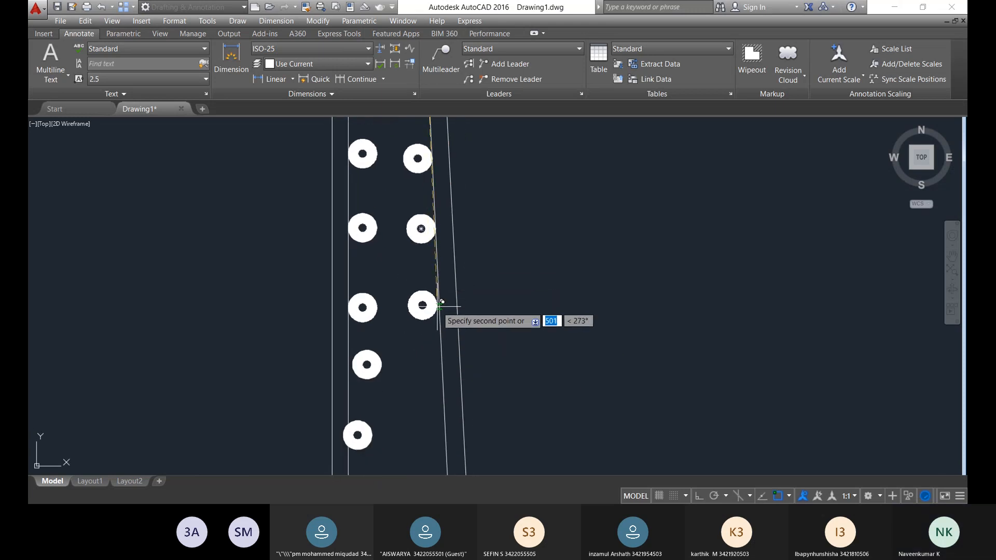
pyautogui.click(441, 310)
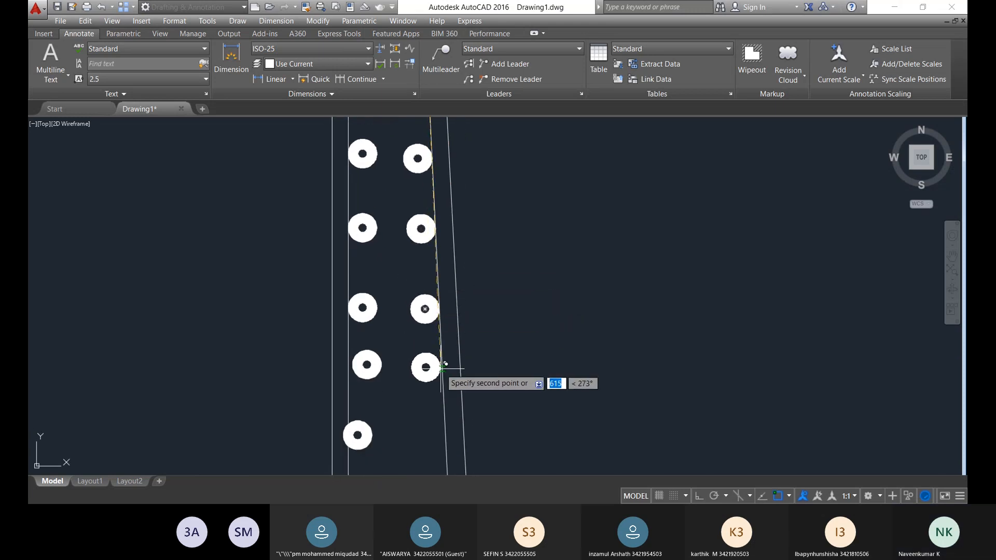
pyautogui.click(442, 369)
# - Place three further dot copies against the sloping bar line, the last about 1002 units from the original
pyautogui.moveTo(442, 393); pyautogui.dragTo(407, 280, button='middle')
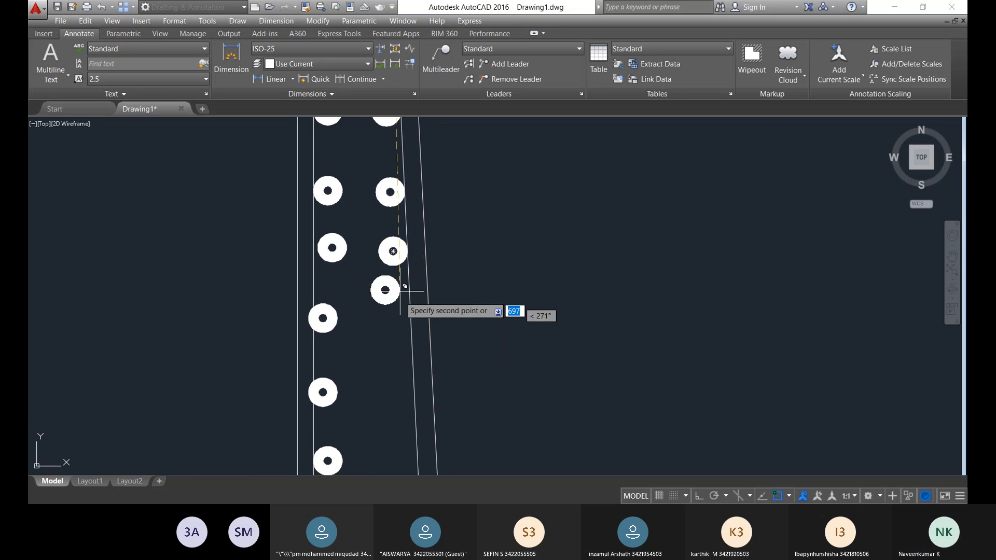
pyautogui.click(411, 320)
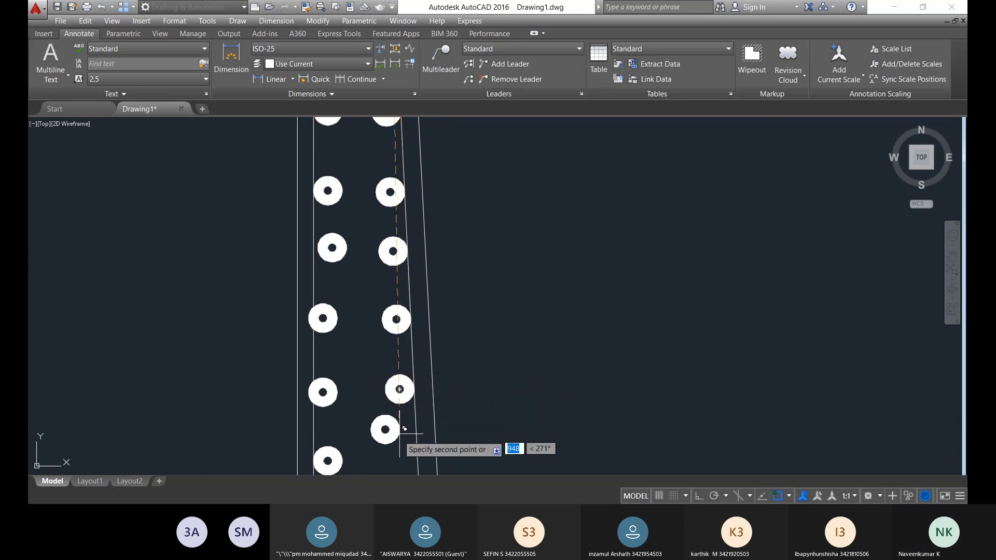
pyautogui.scroll(-2, 404, 420)
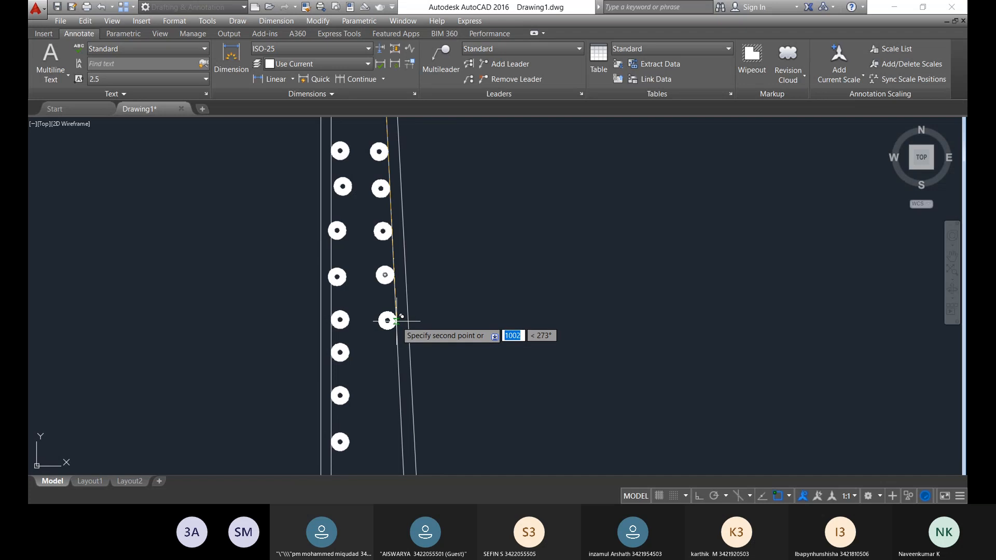
pyautogui.scroll(-4, 389, 318)
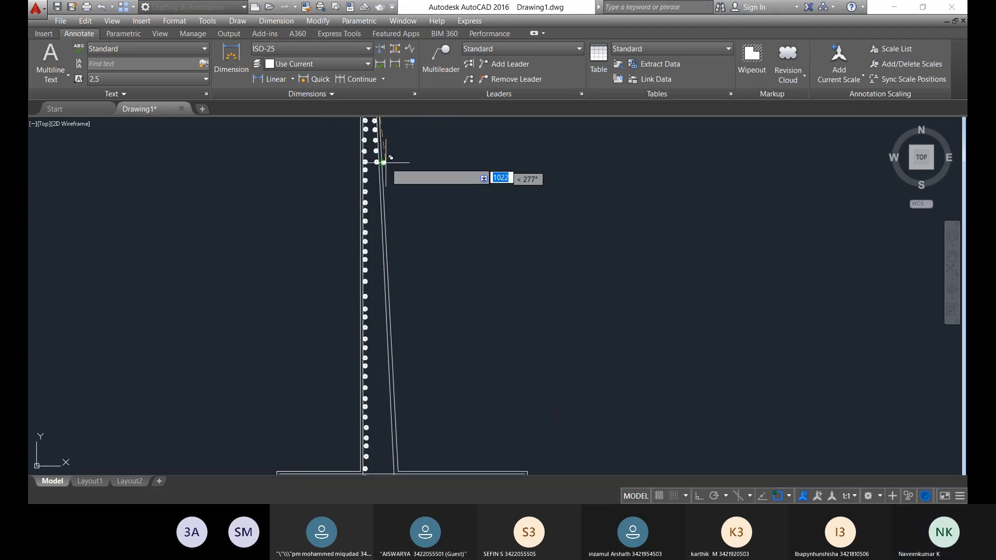
pyautogui.scroll(4, 379, 191)
pyautogui.scroll(-4, 379, 187)
pyautogui.moveTo(377, 198); pyautogui.dragTo(378, 266, button='middle')
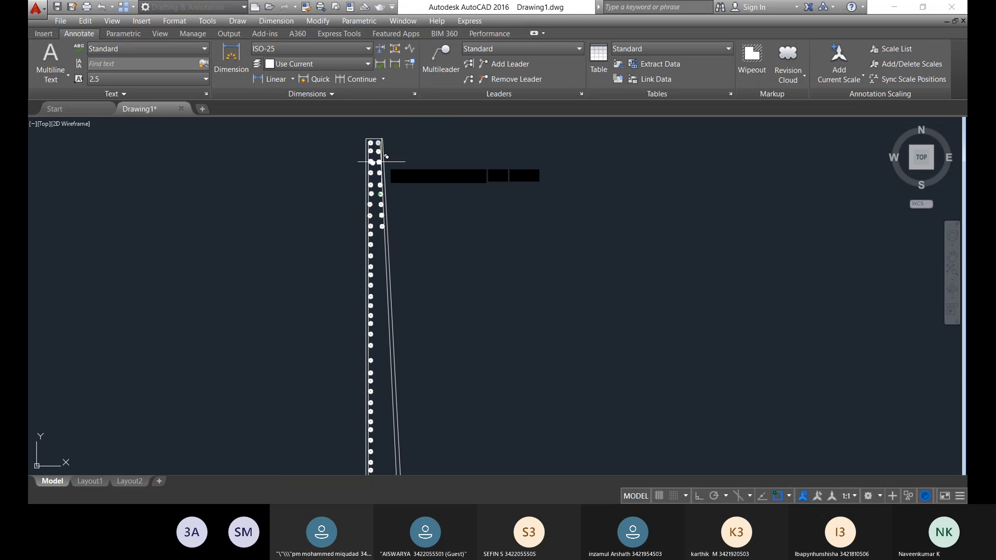
# - Copy the seven lowest dots at the sloping bar and place the set about 859 units farther down along the bar line
pyautogui.scroll(6, 373, 161)
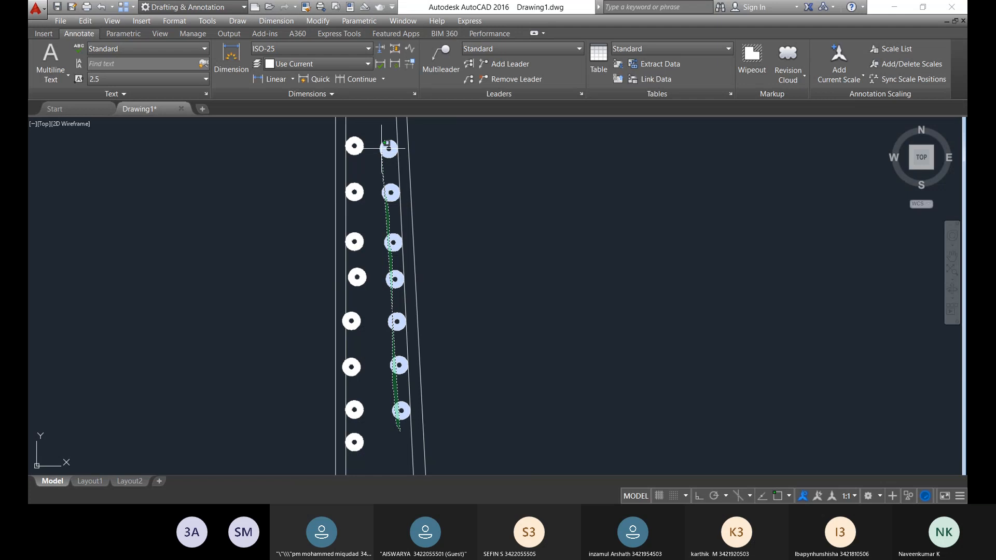
pyautogui.moveTo(386, 147); pyautogui.dragTo(387, 148)
pyautogui.write('m')
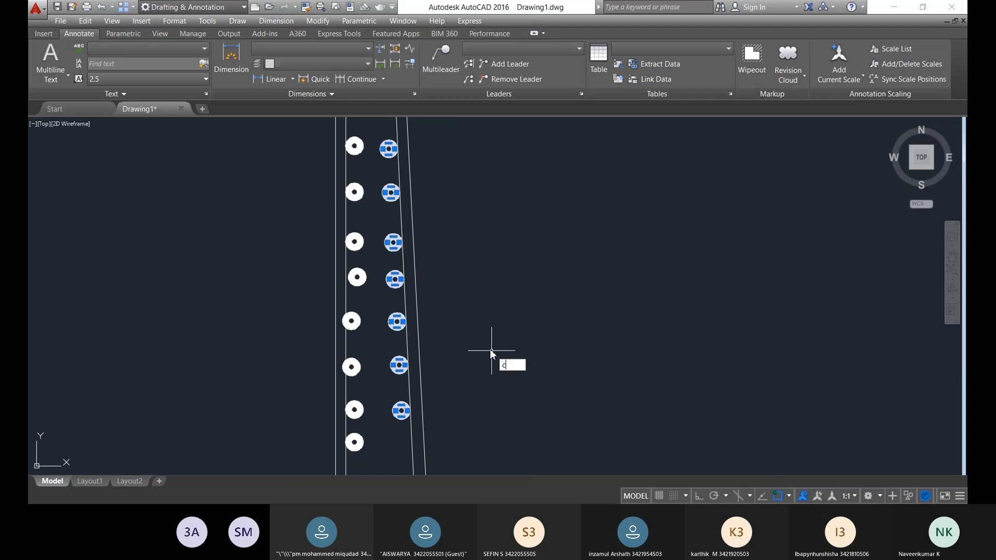
pyautogui.press('Return')
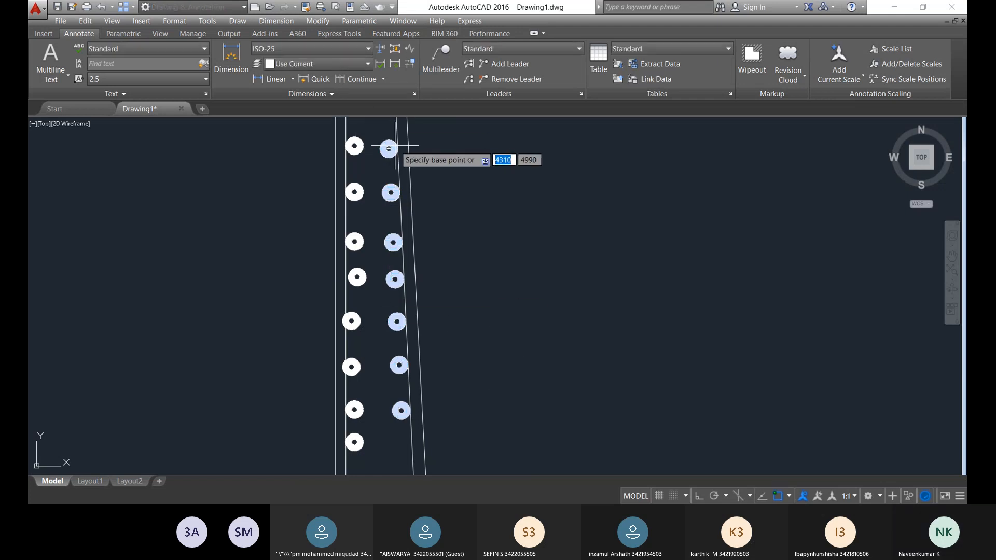
pyautogui.scroll(8, 389, 148)
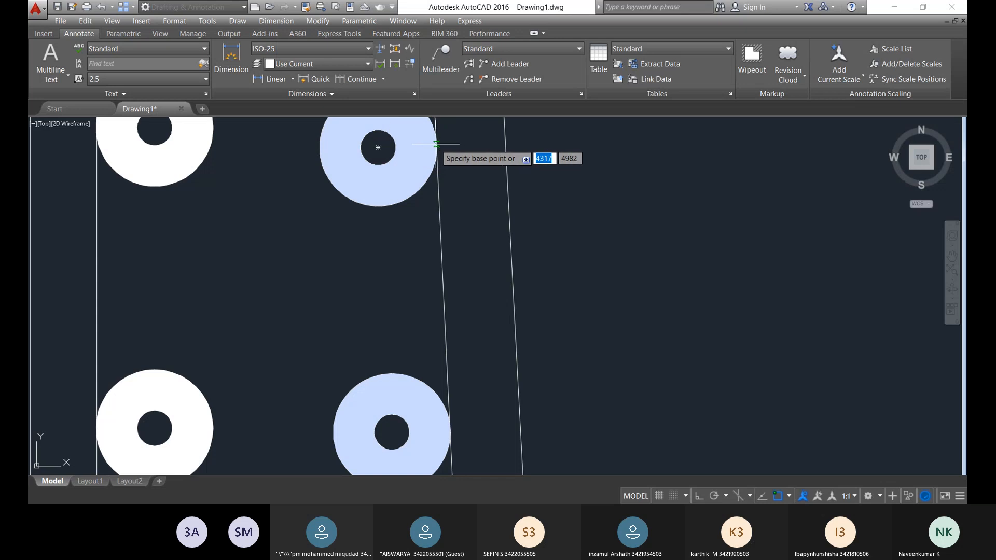
pyautogui.click(436, 143)
pyautogui.scroll(-5, 441, 322)
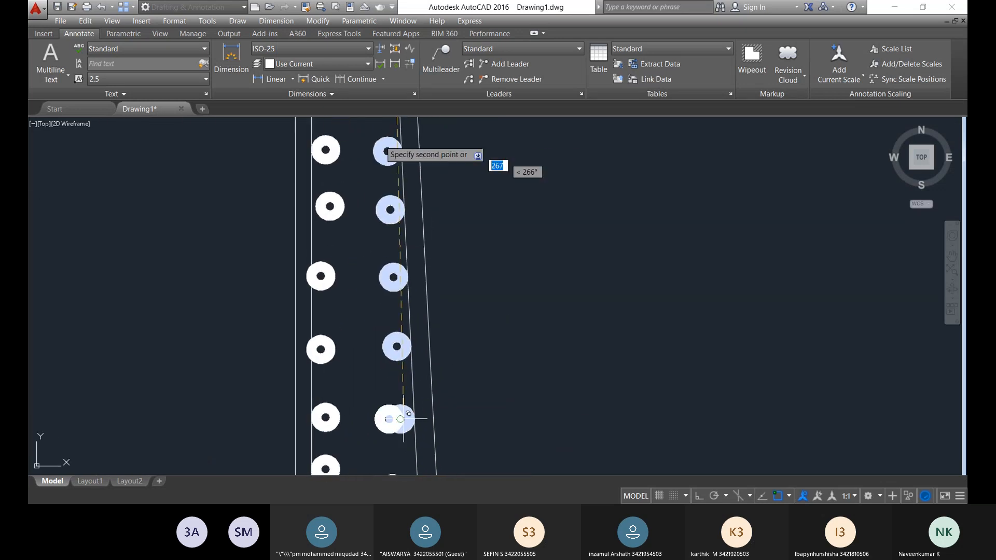
pyautogui.scroll(-8, 399, 404)
pyautogui.moveTo(389, 290); pyautogui.dragTo(376, 363, button='middle')
pyautogui.scroll(10, 397, 228)
pyautogui.scroll(-4, 350, 263)
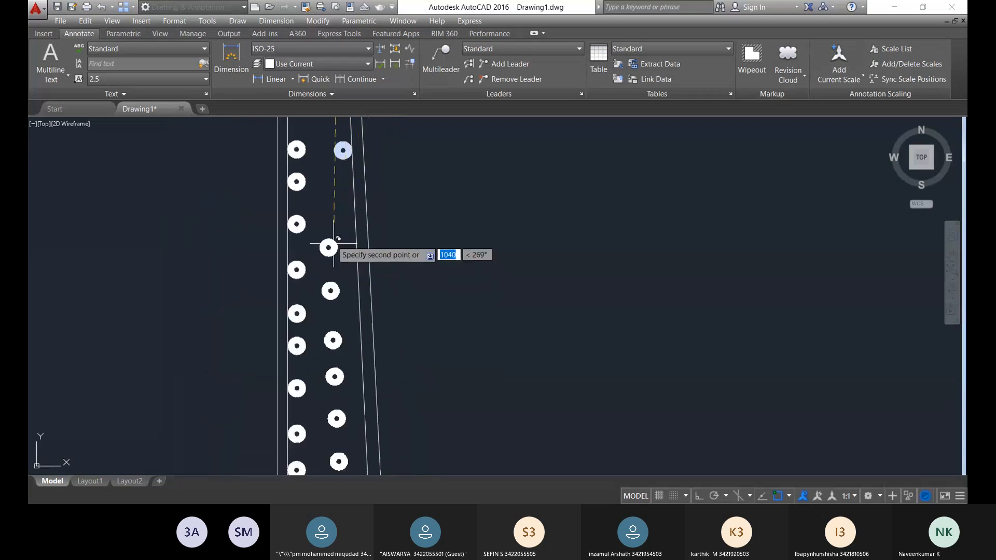
pyautogui.scroll(6, 358, 236)
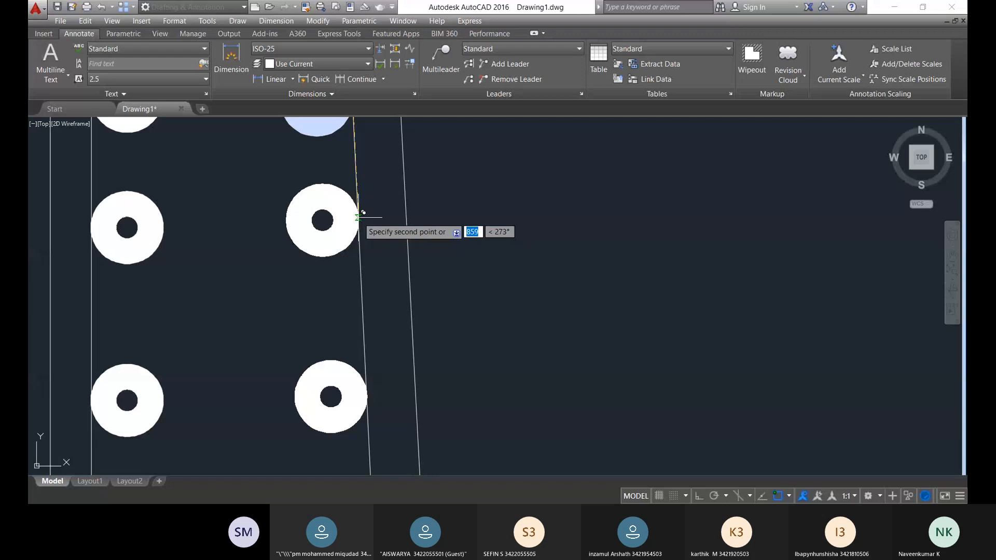
# - Place two more copies of the seven-dot set down the sloping bar line, about 1726 and 2597 units from the base point
pyautogui.moveTo(350, 351); pyautogui.dragTo(325, 194, button='middle')
pyautogui.scroll(-6, 295, 421)
pyautogui.moveTo(284, 391); pyautogui.dragTo(284, 130, button='middle')
pyautogui.moveTo(317, 415); pyautogui.dragTo(305, 229, button='middle')
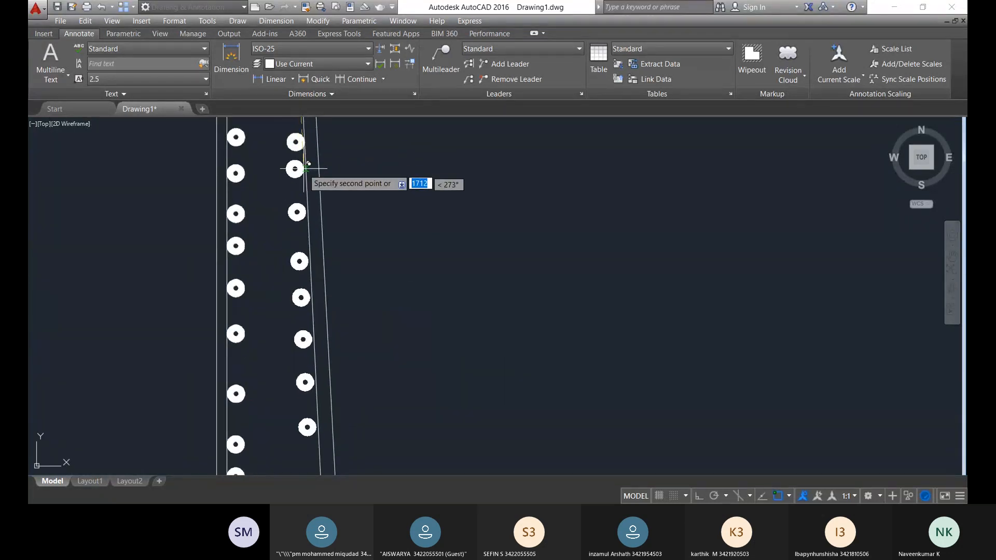
pyautogui.scroll(6, 307, 171)
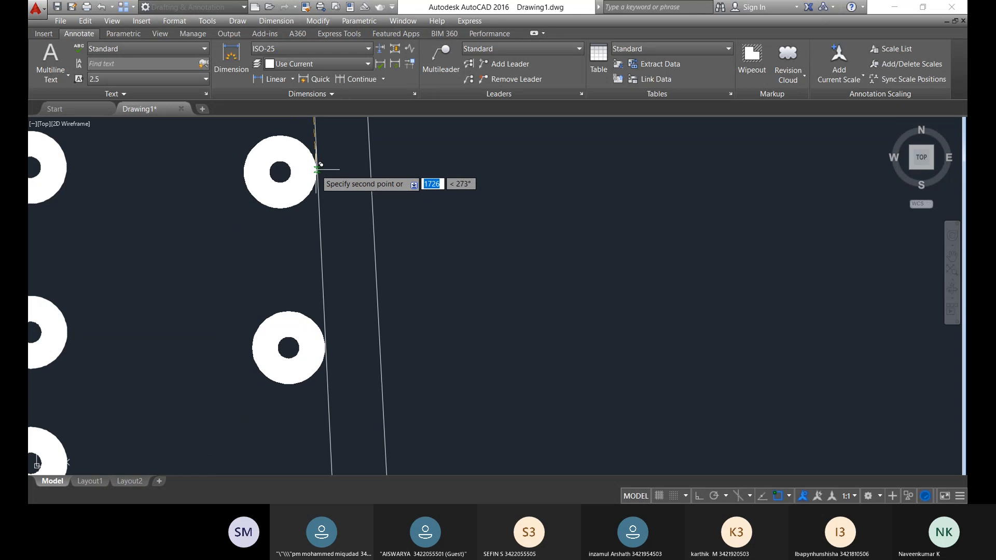
pyautogui.scroll(-8, 311, 280)
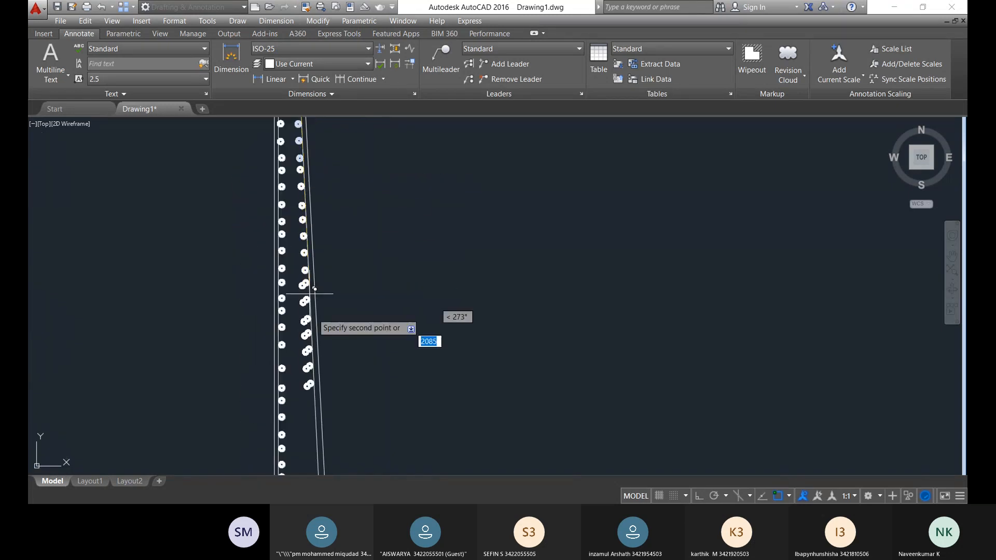
pyautogui.scroll(12, 307, 287)
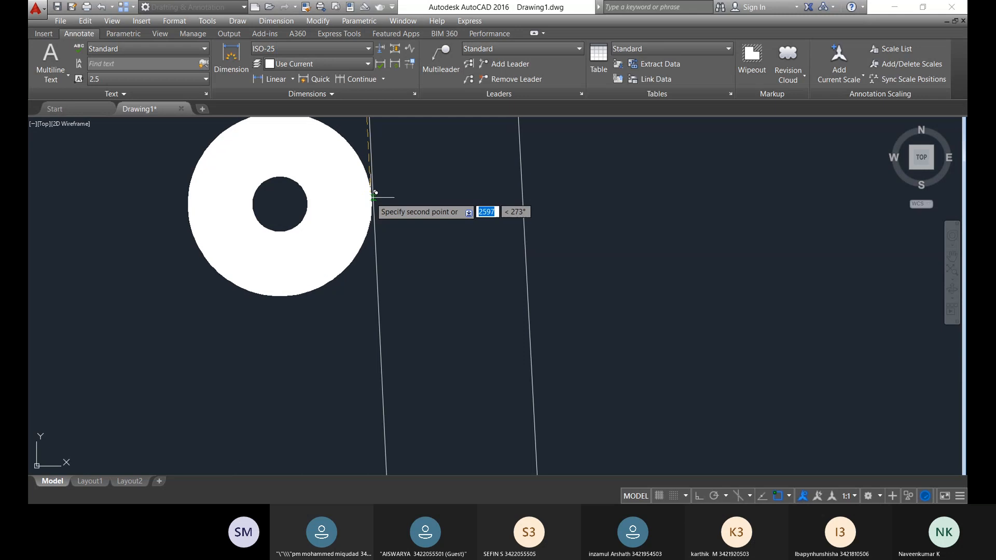
# - Place two further copies of the seven-dot set down the sloping bar, about 3527 and 4429 units from the base point, and end the copying
pyautogui.scroll(-8, 363, 312)
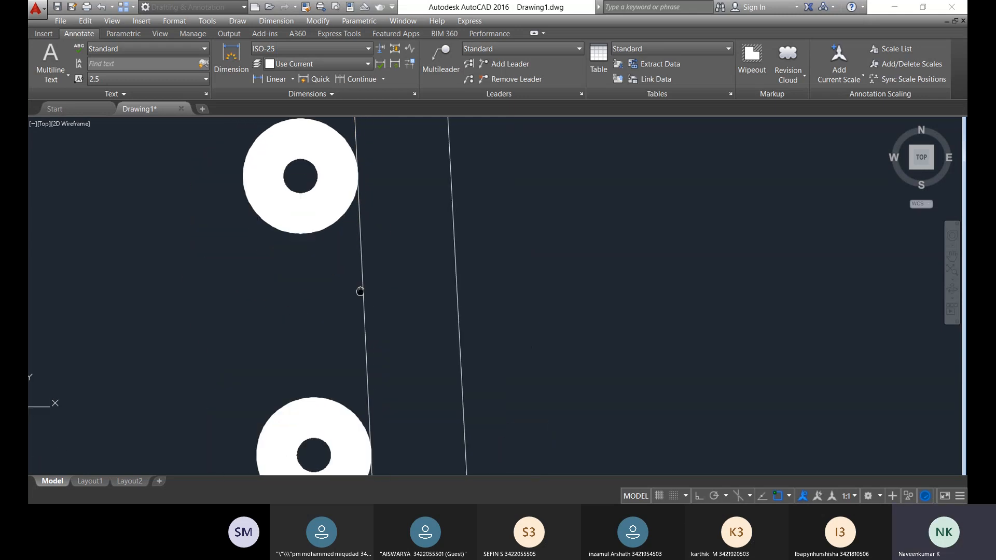
pyautogui.scroll(-6, 322, 140)
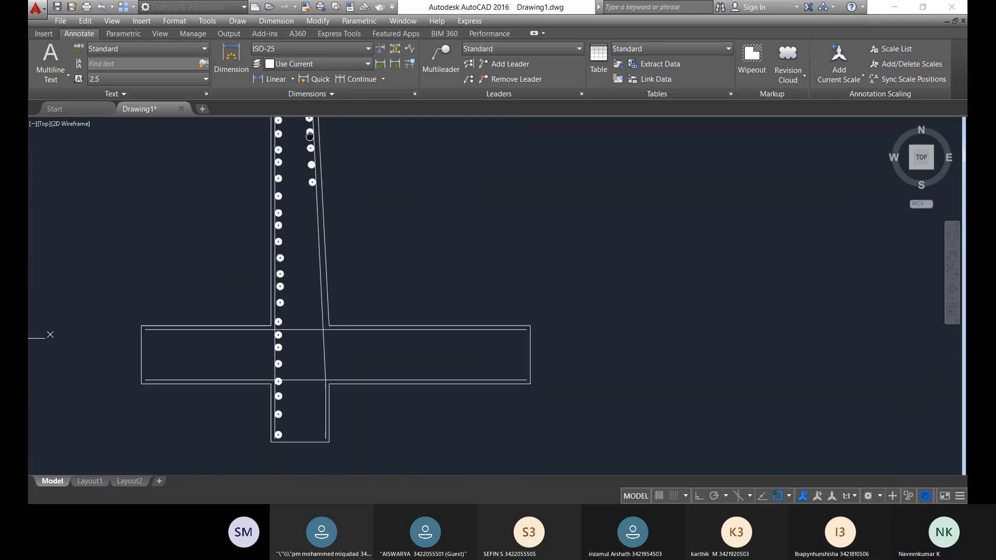
pyautogui.scroll(4, 305, 164)
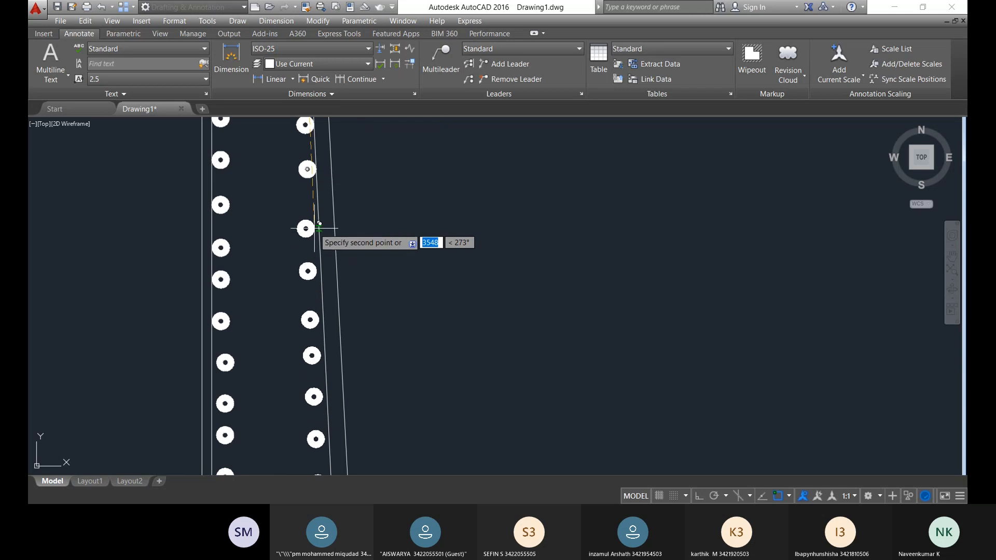
pyautogui.scroll(6, 318, 222)
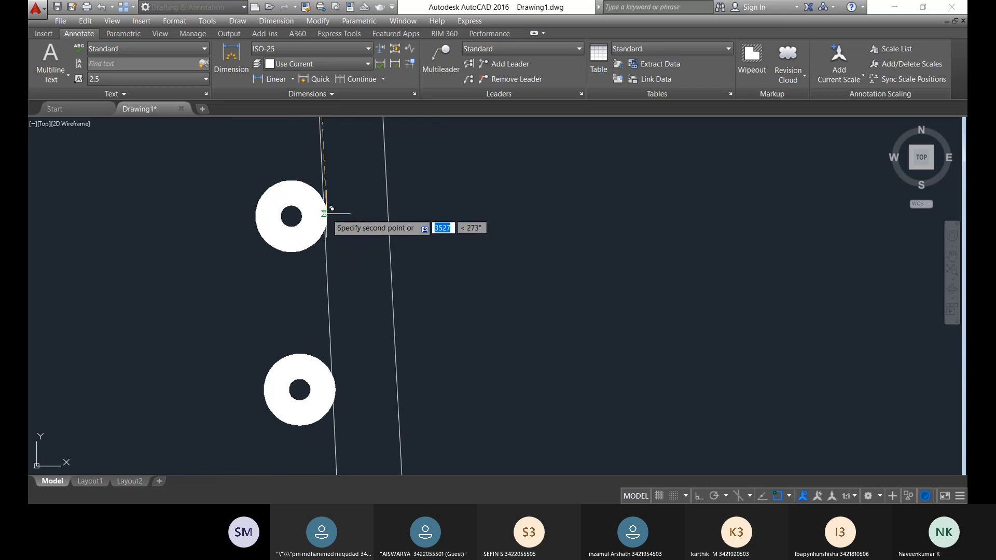
pyautogui.scroll(-8, 329, 221)
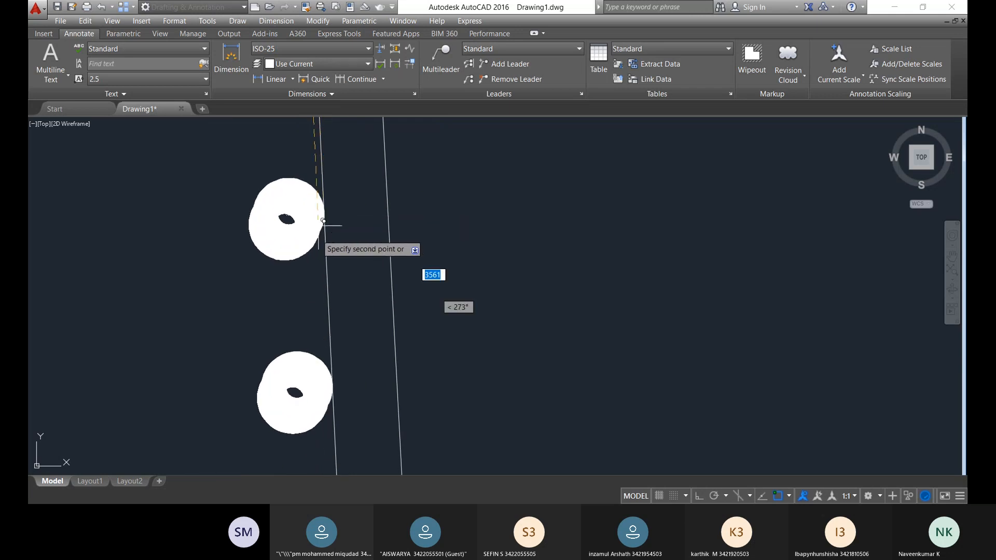
pyautogui.moveTo(309, 336); pyautogui.dragTo(310, 211, button='middle')
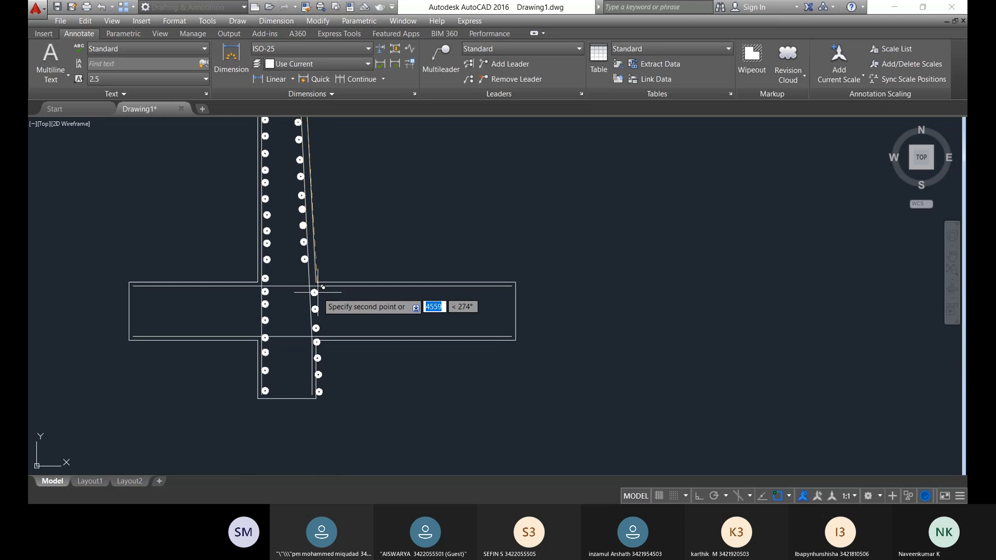
pyautogui.scroll(6, 314, 282)
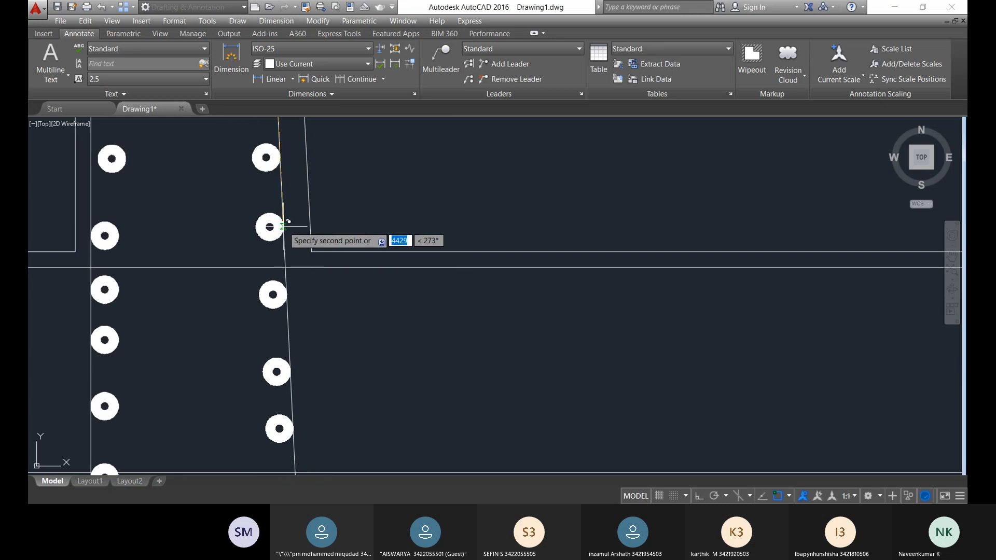
pyautogui.click(283, 226)
pyautogui.moveTo(260, 319); pyautogui.dragTo(252, 176, button='middle')
pyautogui.scroll(-7, 291, 333)
pyautogui.scroll(4, 326, 334)
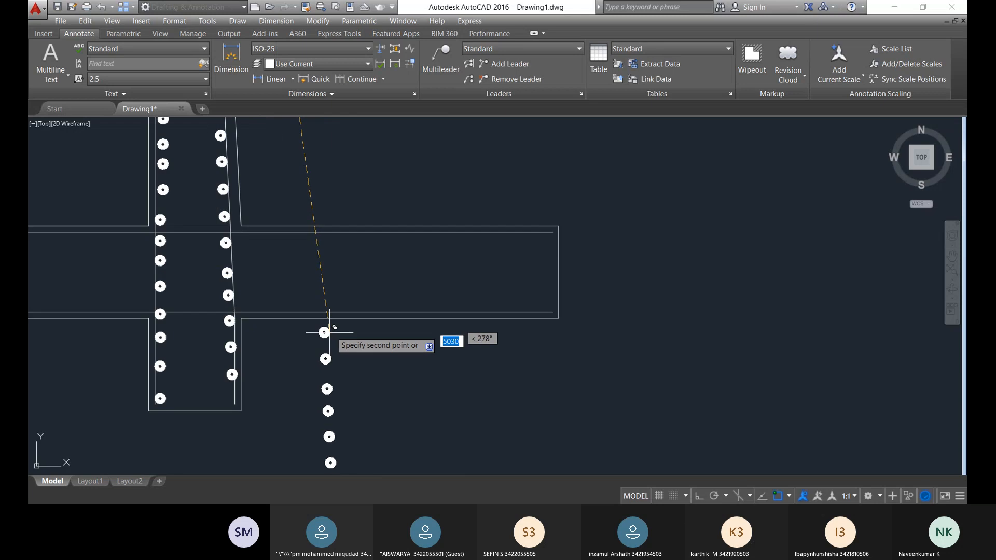
pyautogui.press('Escape')
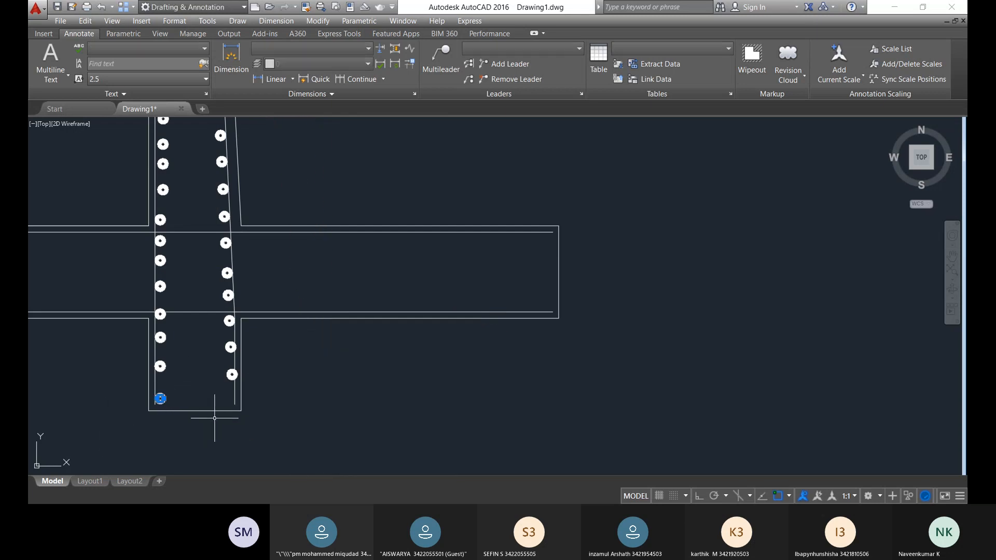
# - Copy the lowest dot at the vertical bar to the foot of the sloping bar, about 337 units across
pyautogui.press('Return')
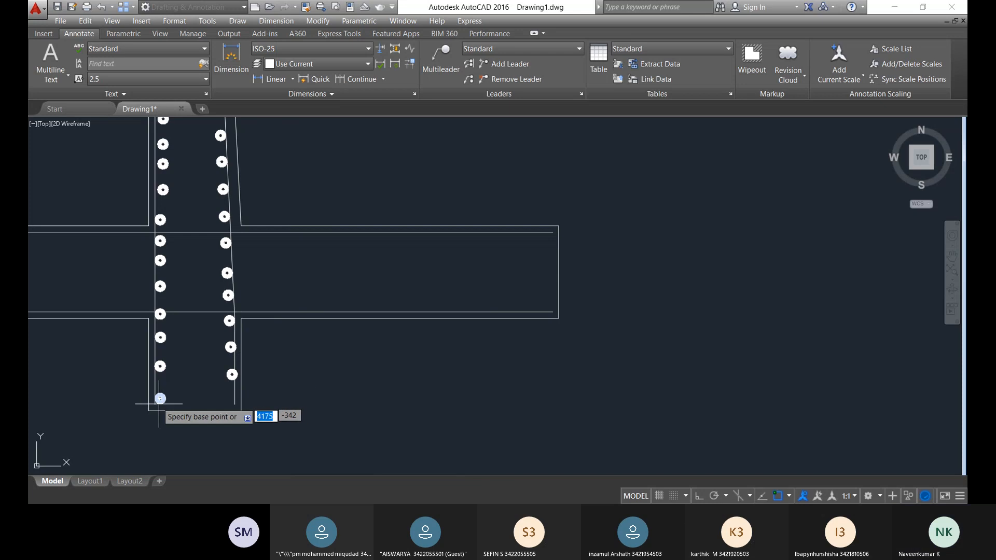
pyautogui.click(160, 398)
pyautogui.scroll(10, 221, 406)
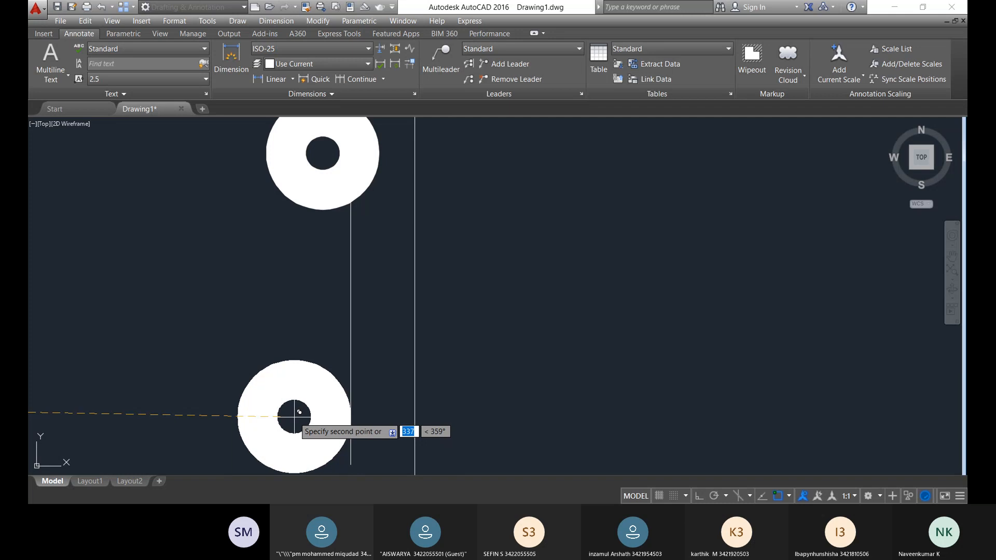
pyautogui.press('Escape')
pyautogui.scroll(-12, 444, 348)
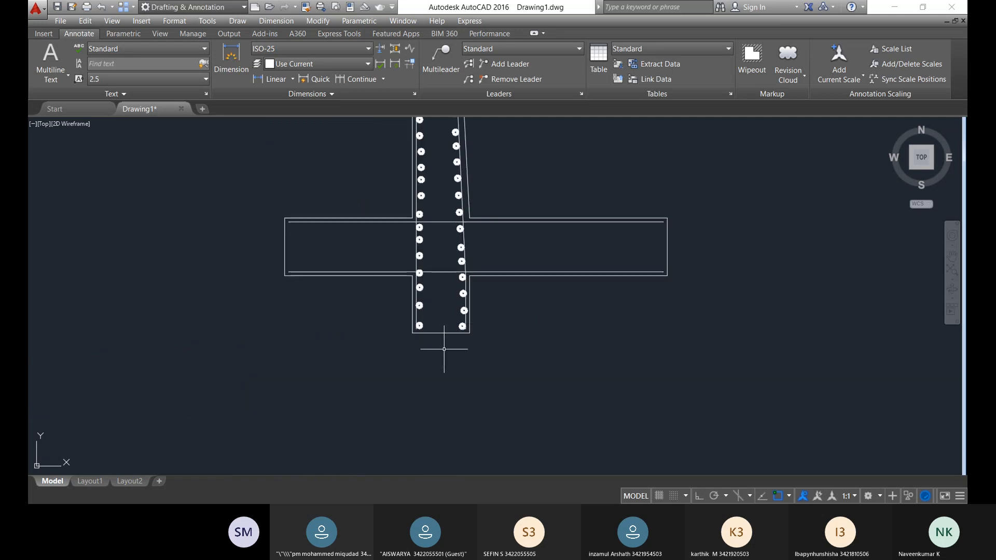
# - Examine both rows of reinforcement dots along the full height of the stem and through the base slab
pyautogui.scroll(-3, 433, 298)
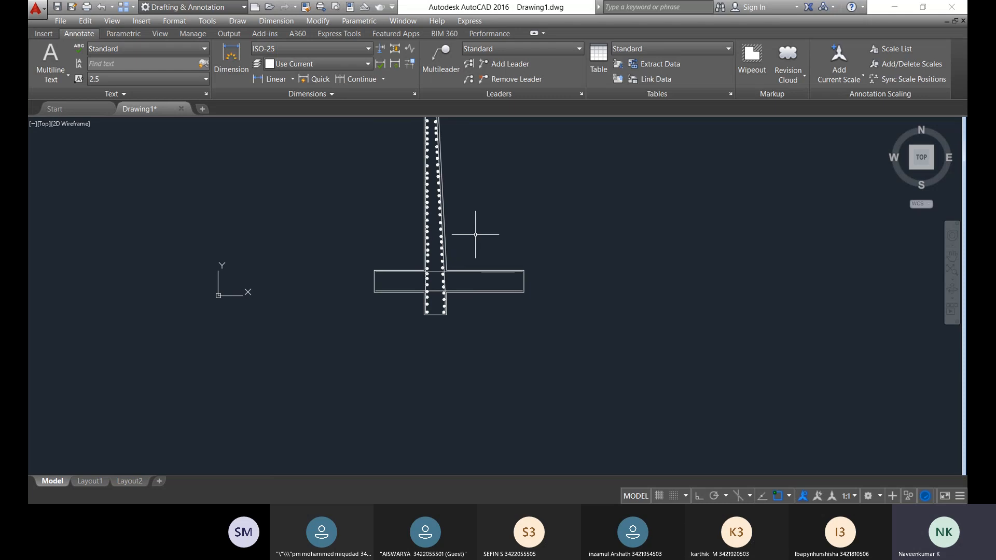
pyautogui.scroll(-4, 499, 256)
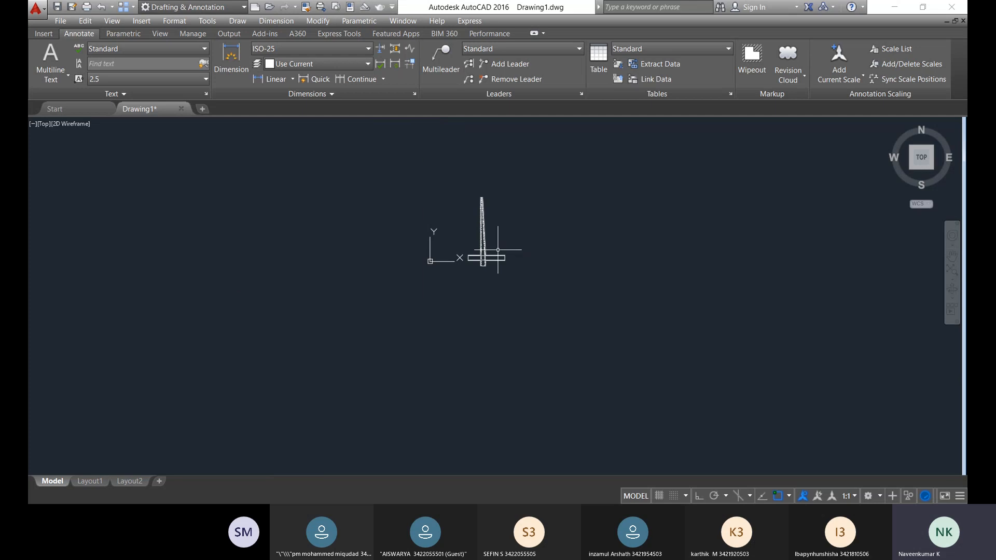
pyautogui.scroll(4, 471, 234)
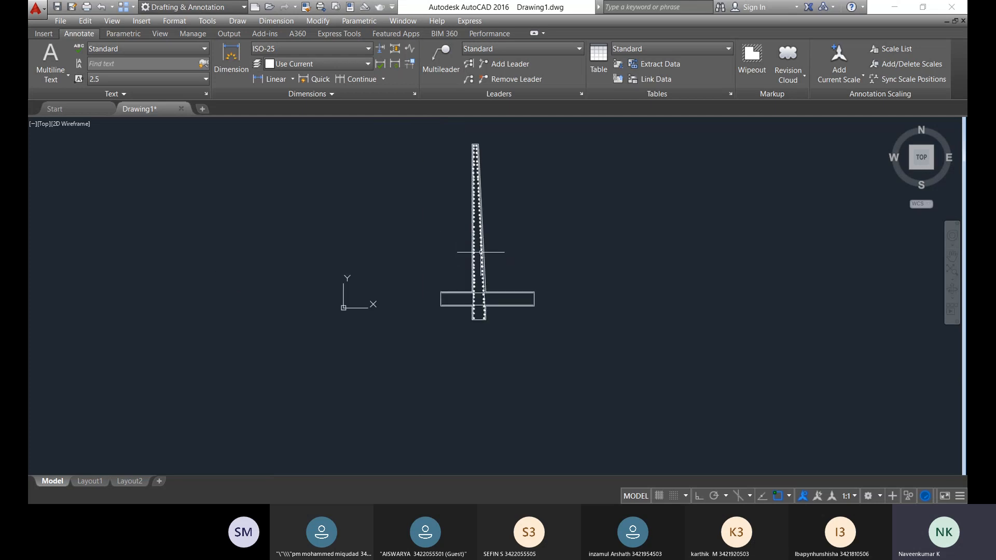
pyautogui.scroll(2, 481, 252)
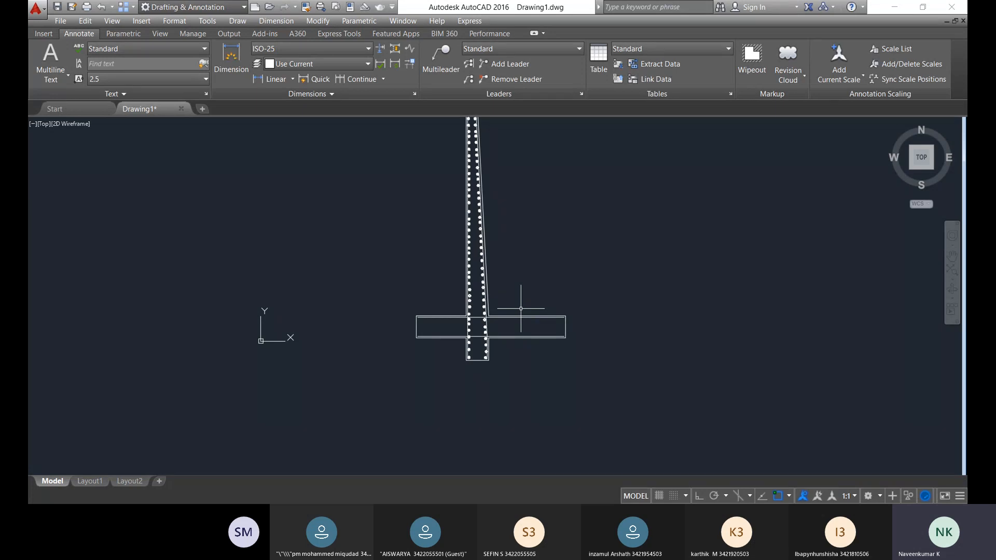
pyautogui.scroll(-3, 476, 304)
pyautogui.scroll(10, 518, 296)
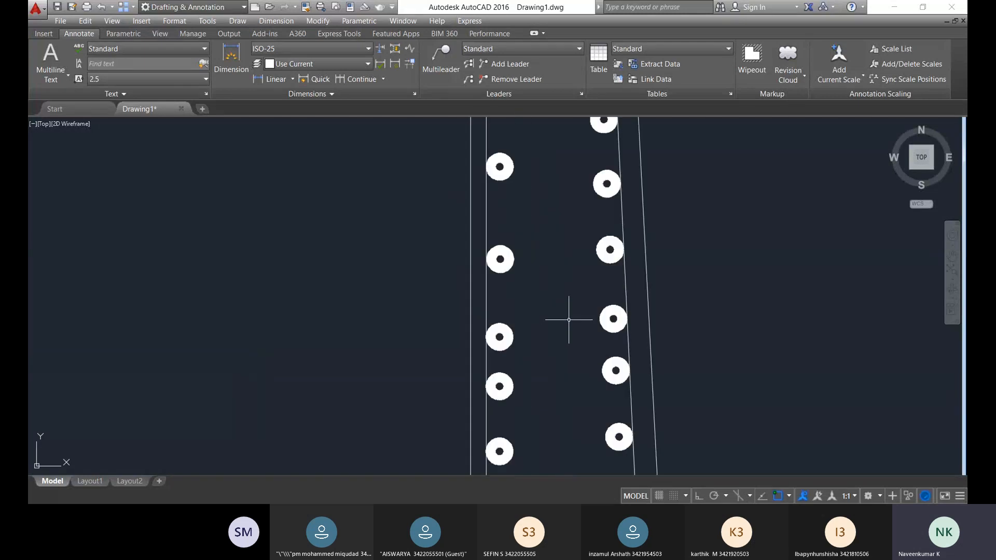
pyautogui.scroll(-8, 569, 319)
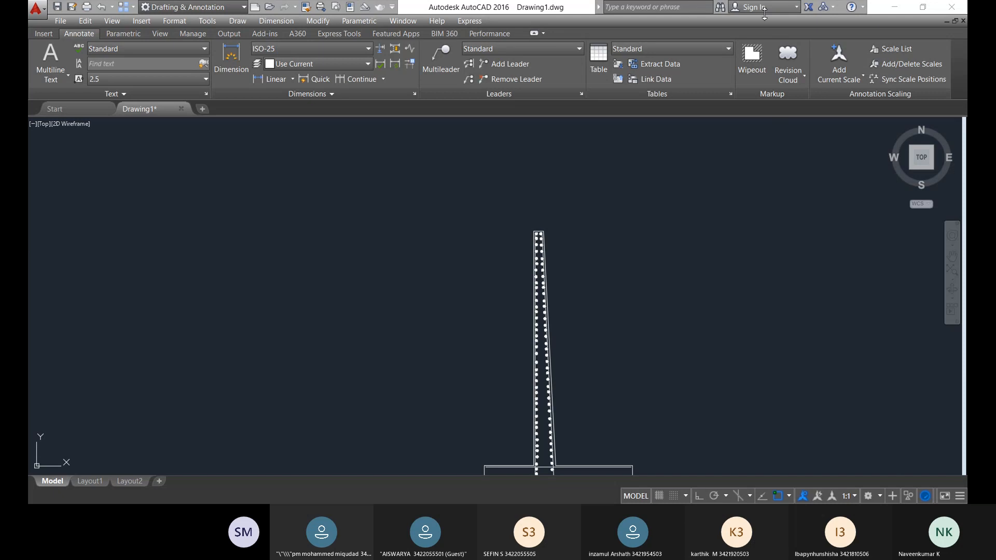
pyautogui.scroll(-2, 571, 422)
pyautogui.moveTo(569, 418); pyautogui.dragTo(549, 282, button='middle')
pyautogui.scroll(4, 537, 335)
pyautogui.scroll(6, 497, 276)
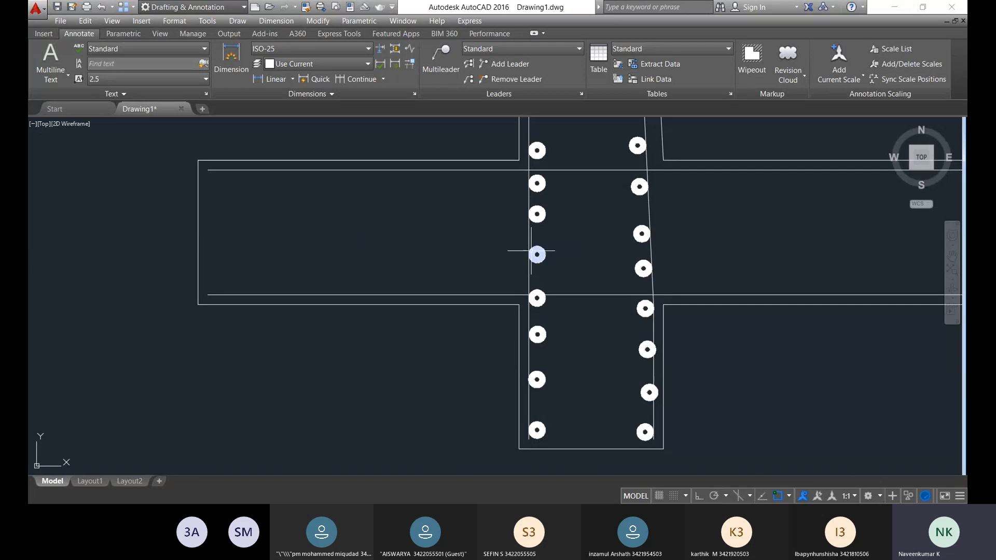
pyautogui.write('co')
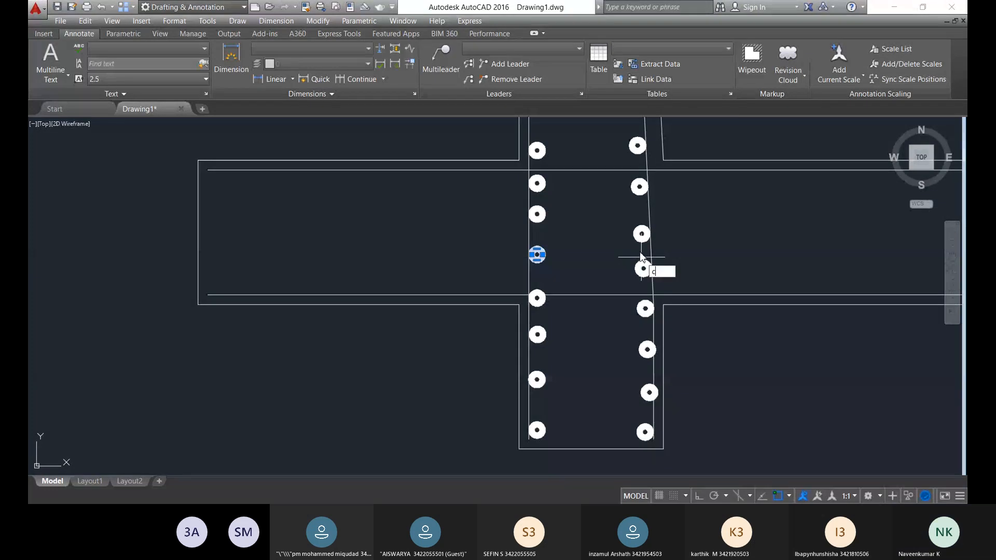
pyautogui.press('Return')
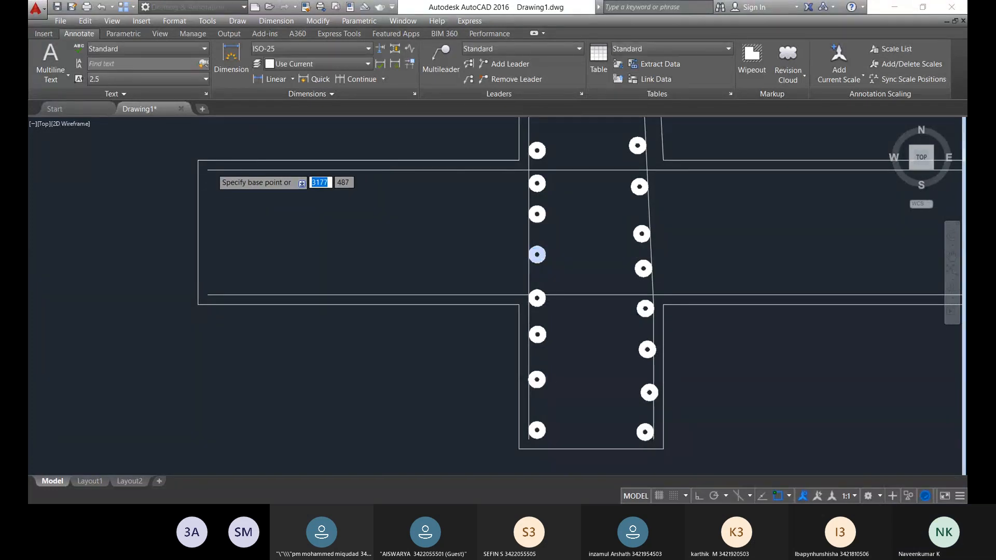
pyautogui.scroll(3, 275, 181)
pyautogui.scroll(-6, 749, 360)
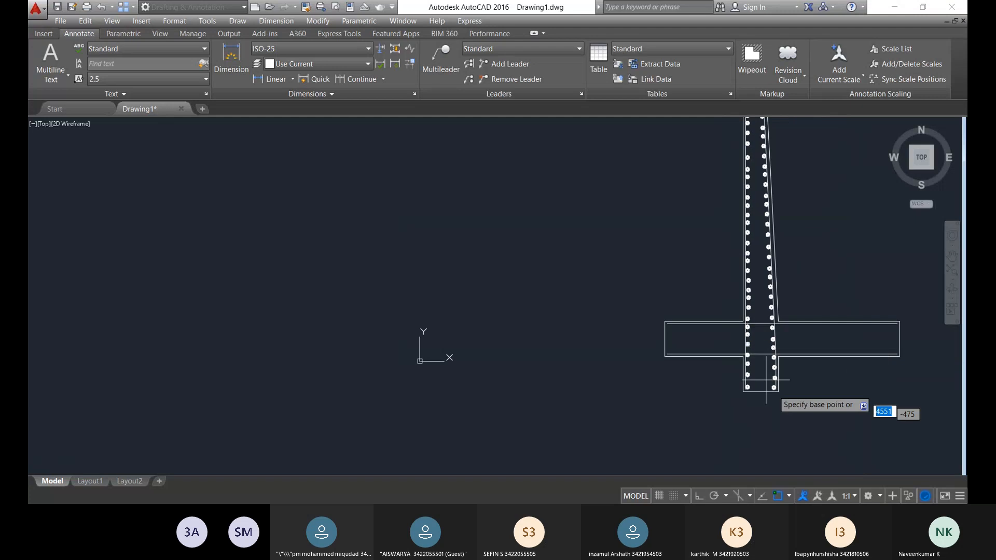
pyautogui.press('Escape')
# - Copy the second-lowest dot at the vertical bar to two spots under the left end of the base slab's upper bar, the second about 1094 units away
pyautogui.scroll(4, 748, 378)
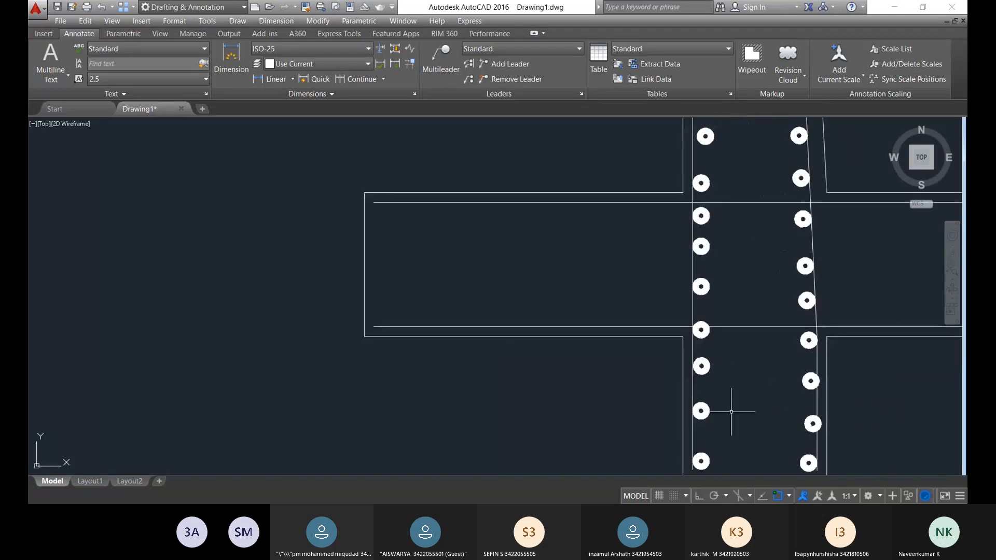
pyautogui.click(700, 411)
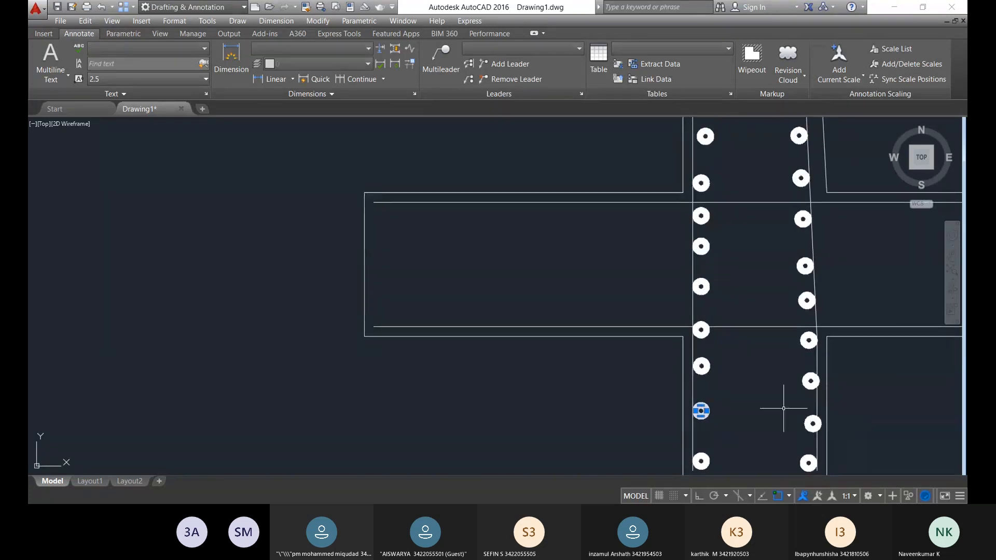
pyautogui.press('Return')
pyautogui.click(701, 410)
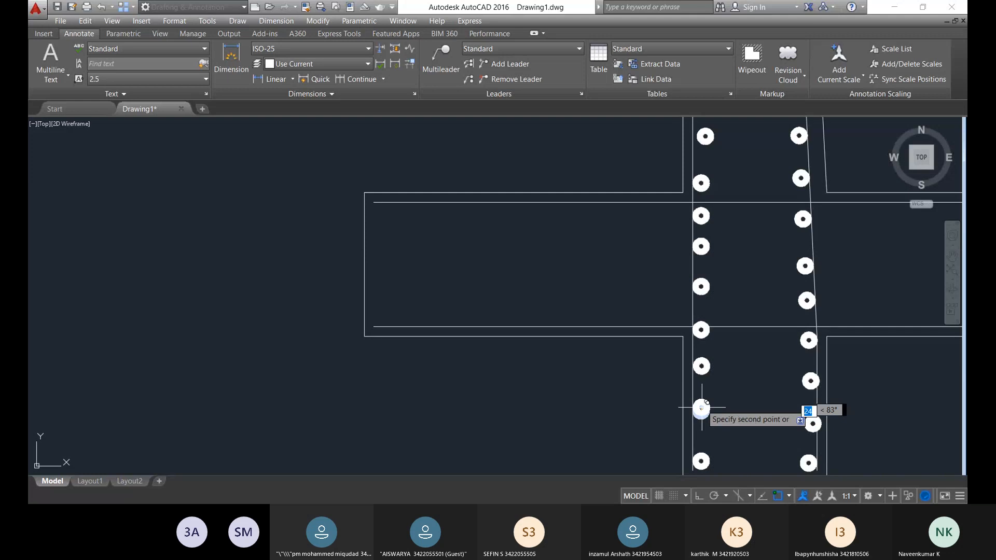
pyautogui.scroll(8, 400, 220)
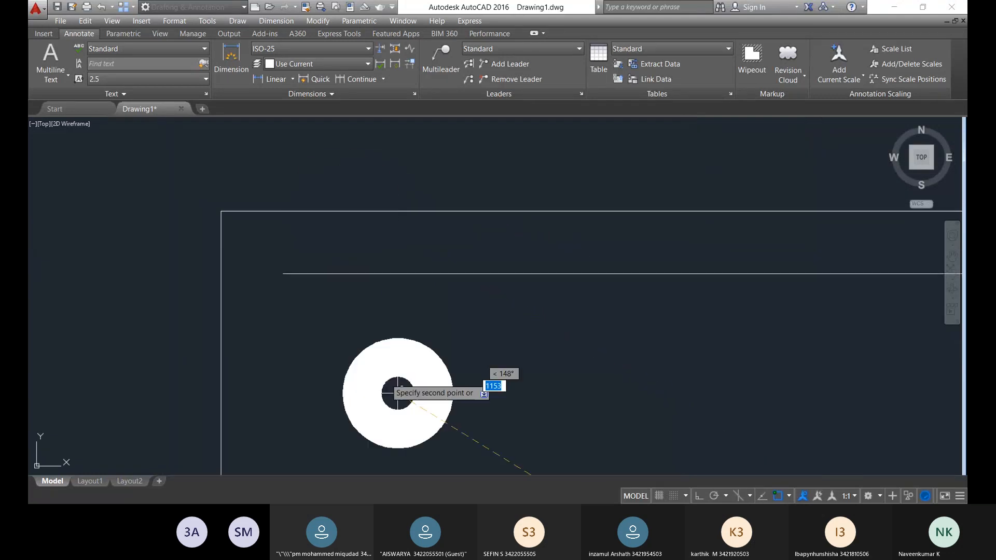
pyautogui.click(323, 329)
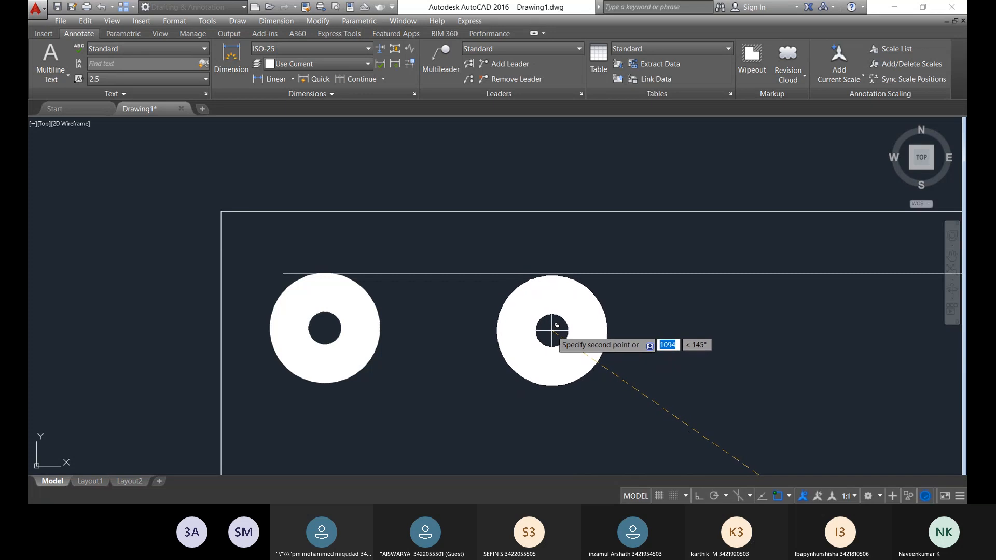
pyautogui.click(552, 328)
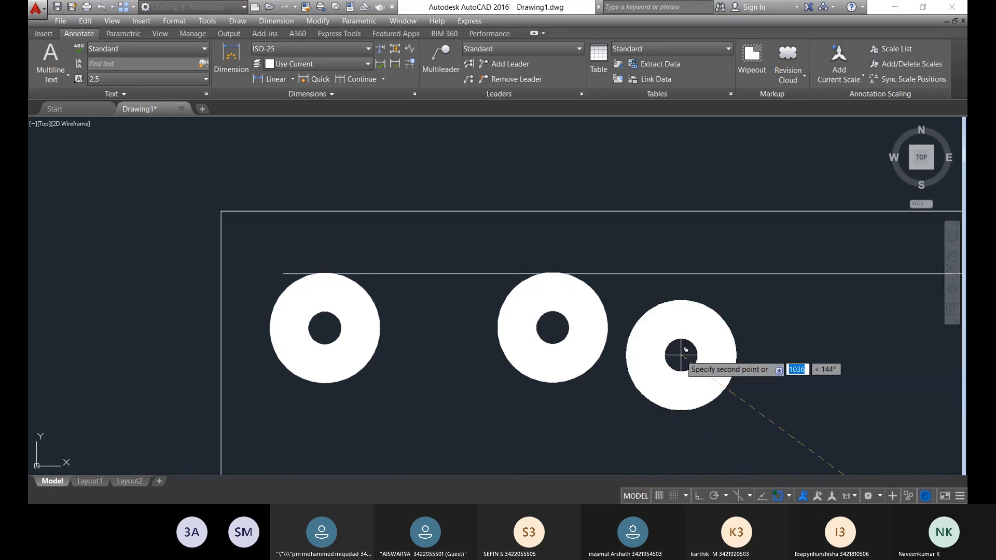
# - Place two more dot copies under the base slab's upper bar, about 997 and 881 units from the base point, and end the copying
pyautogui.moveTo(678, 356); pyautogui.dragTo(591, 350, button='middle')
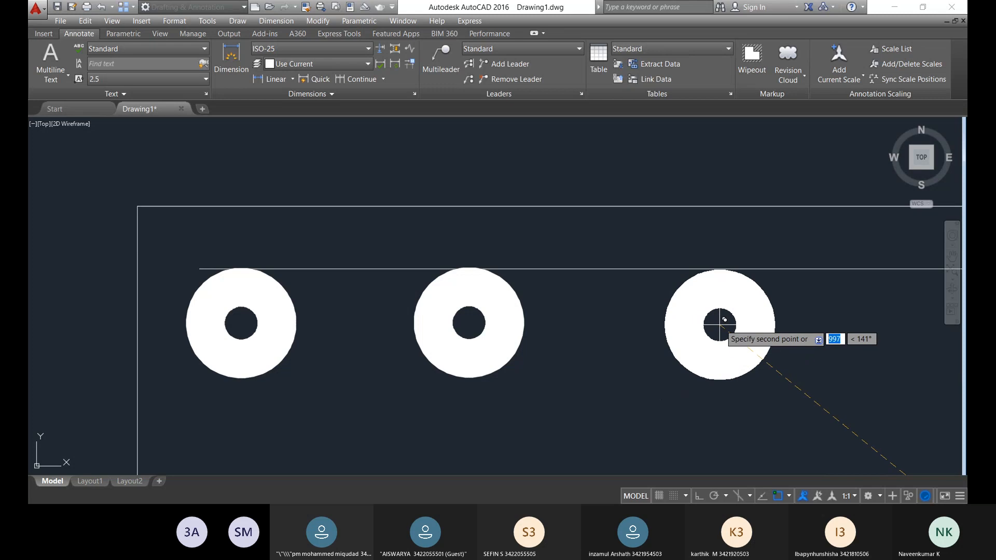
pyautogui.click(726, 322)
pyautogui.moveTo(781, 355); pyautogui.dragTo(622, 356, button='middle')
pyautogui.scroll(-2, 623, 355)
pyautogui.moveTo(684, 355); pyautogui.dragTo(596, 346, button='middle')
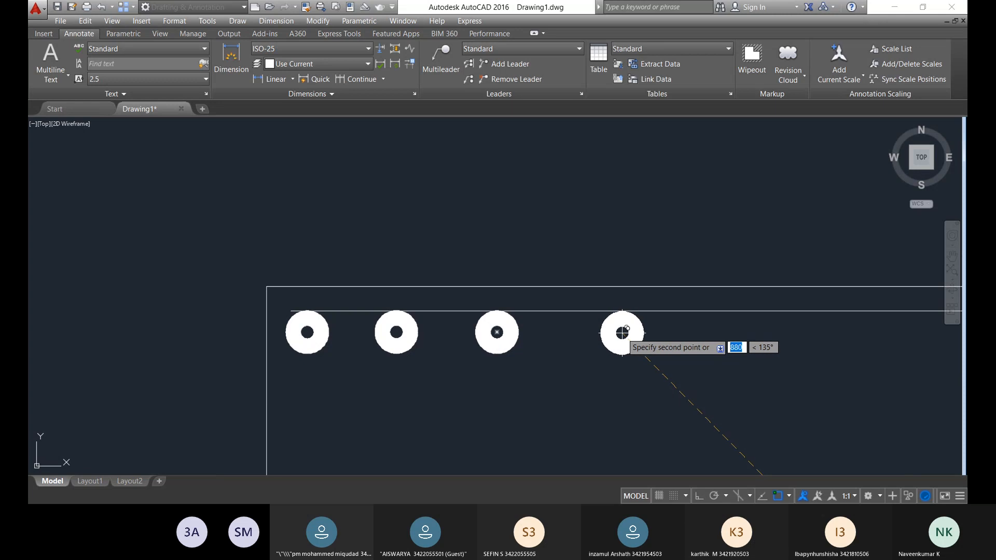
pyautogui.scroll(3, 622, 332)
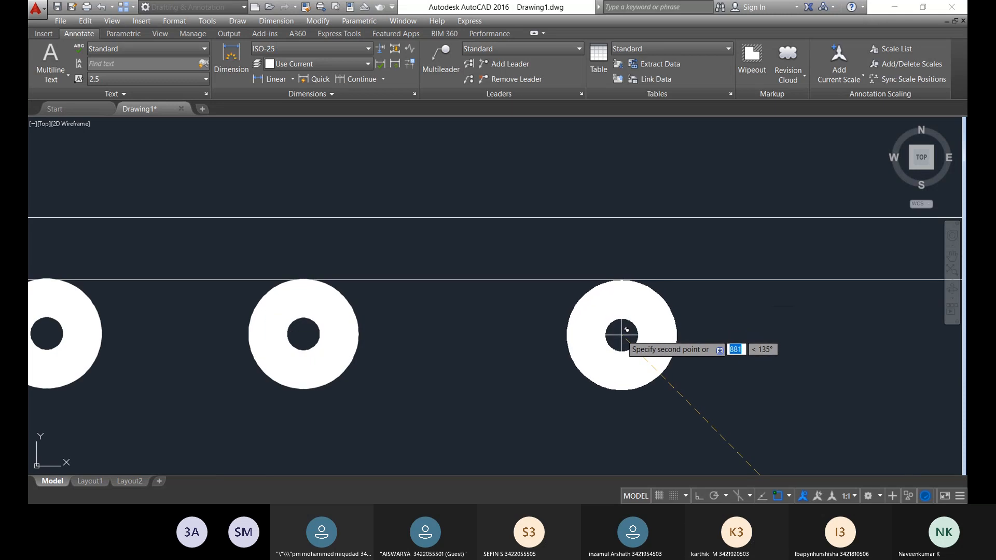
pyautogui.click(623, 332)
pyautogui.moveTo(683, 345); pyautogui.dragTo(554, 363, button='middle')
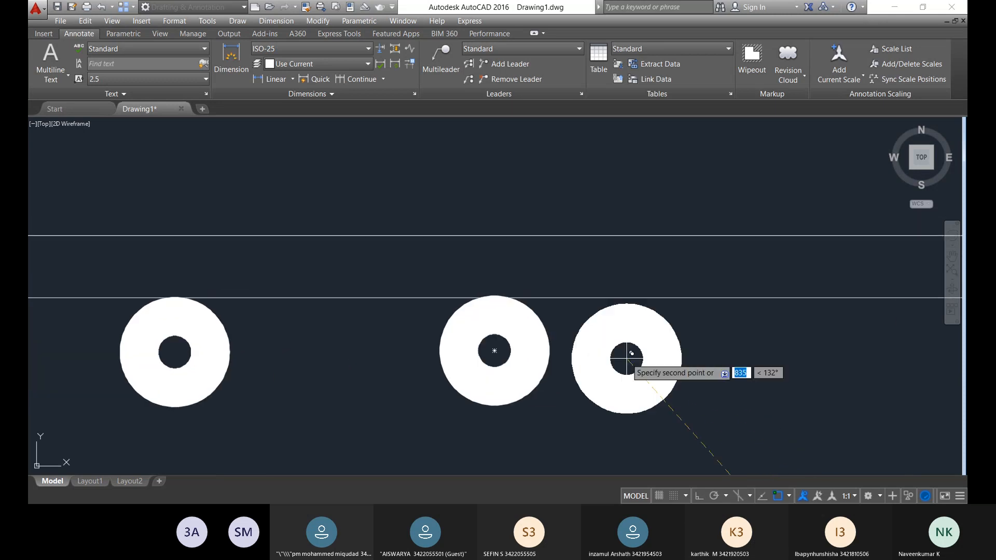
pyautogui.scroll(-8, 630, 389)
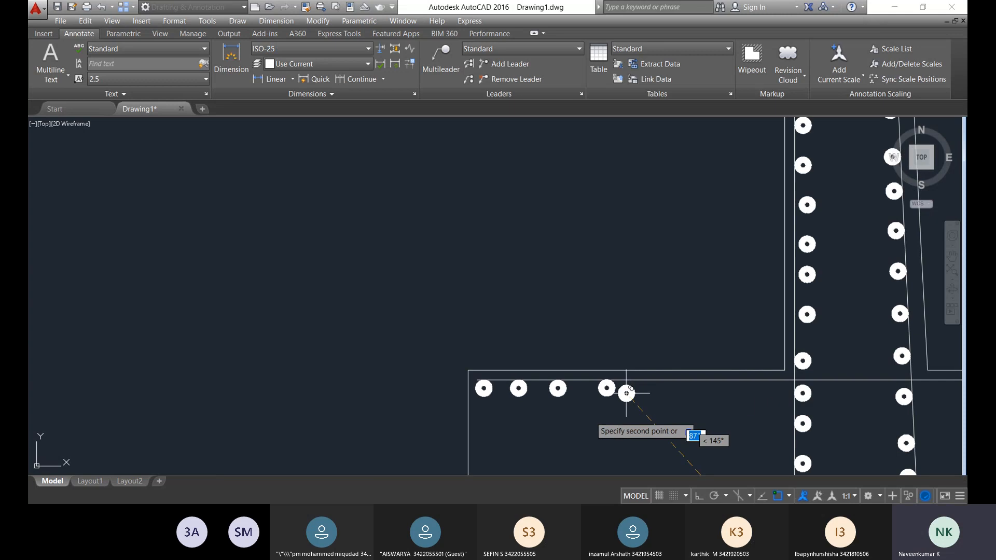
pyautogui.scroll(6, 629, 378)
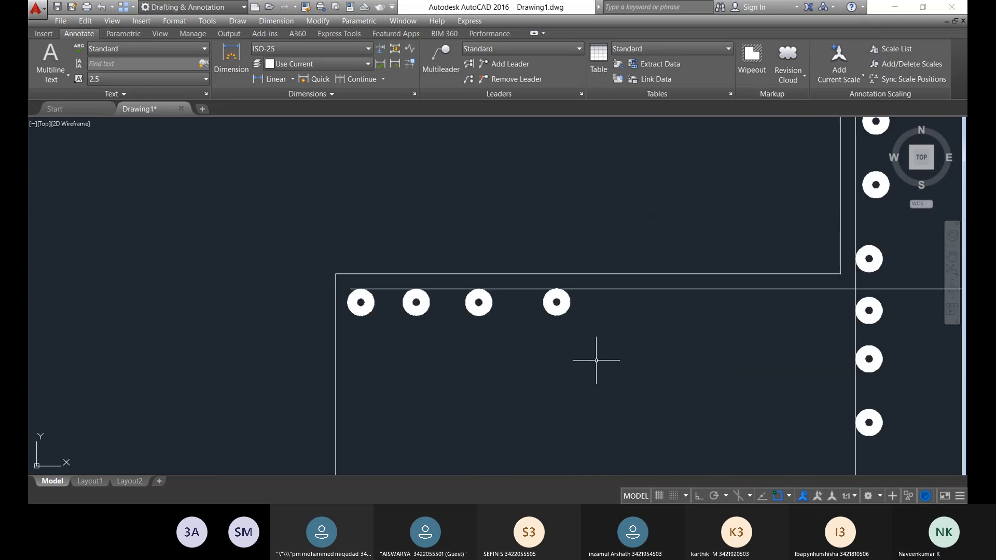
# - Copy the four dots at the left end of the upper bar along that bar, about 519 units to the right
pyautogui.click(596, 358)
pyautogui.click(328, 303)
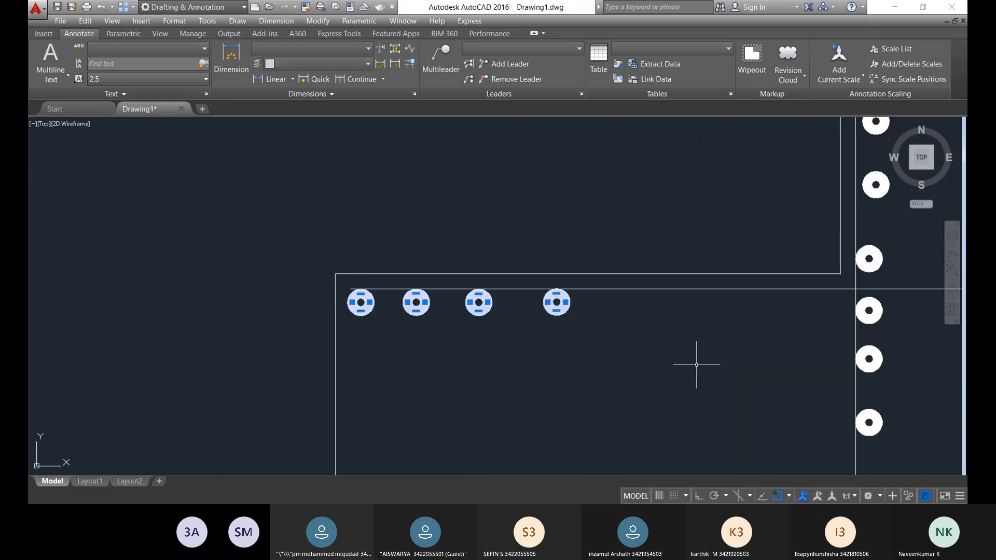
pyautogui.press('Return')
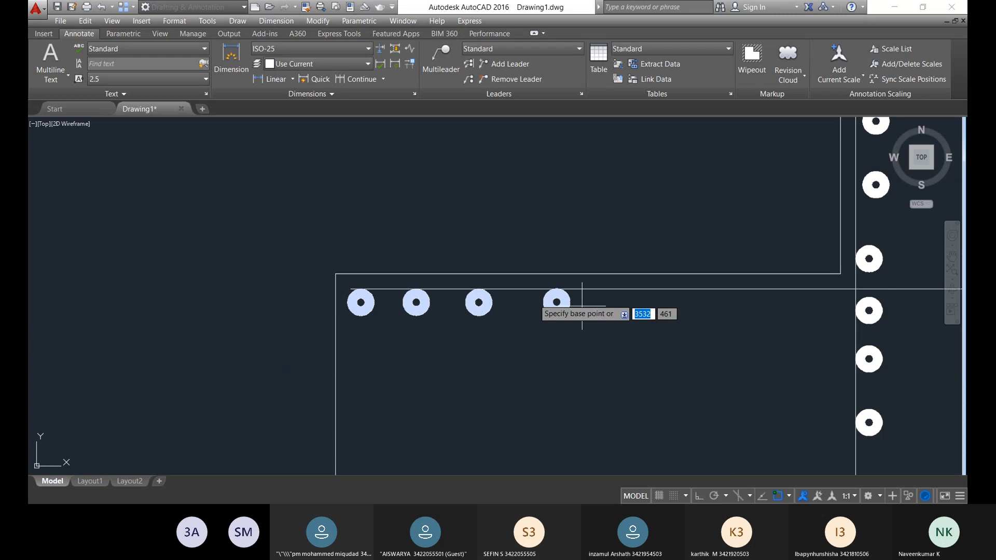
pyautogui.click(361, 286)
pyautogui.moveTo(734, 322); pyautogui.dragTo(489, 334, button='middle')
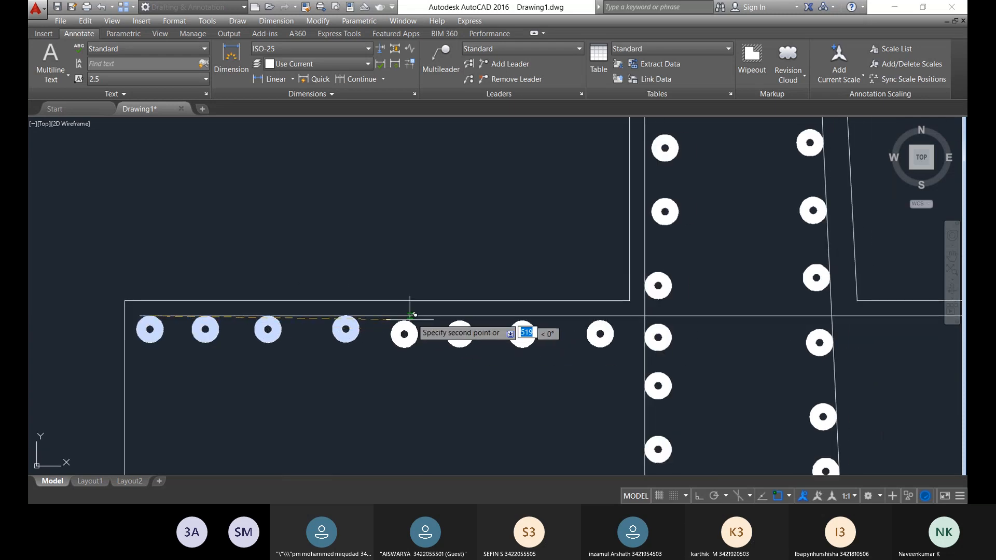
pyautogui.scroll(5, 421, 312)
pyautogui.moveTo(420, 312); pyautogui.dragTo(399, 325, button='middle')
pyautogui.scroll(3, 397, 325)
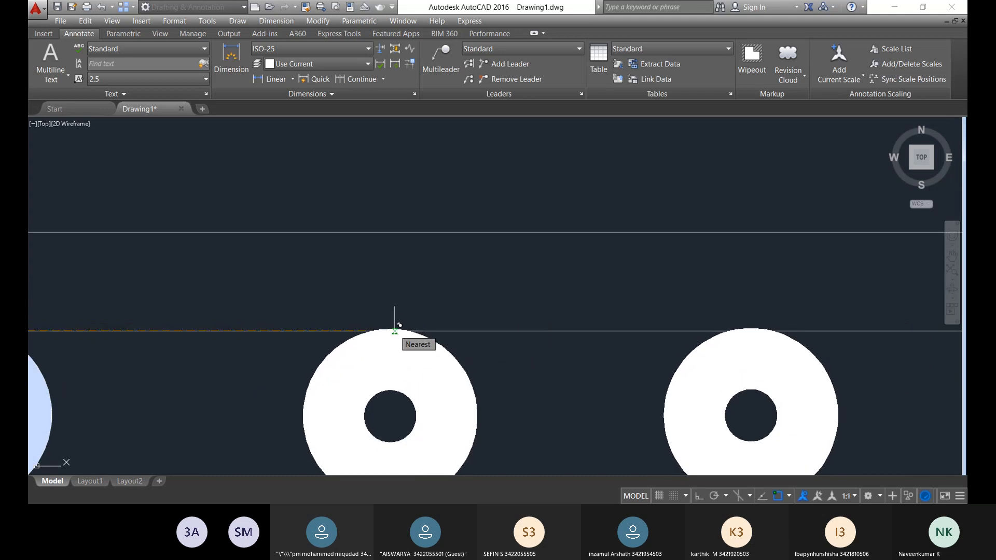
pyautogui.click(395, 330)
# - Place three further copies of the four-dot set along the upper bar right of the stem, the first about 1459 and last about 2553 units away
pyautogui.scroll(-6, 434, 357)
pyautogui.moveTo(433, 357); pyautogui.dragTo(175, 333, button='middle')
pyautogui.moveTo(388, 338); pyautogui.dragTo(226, 327, button='middle')
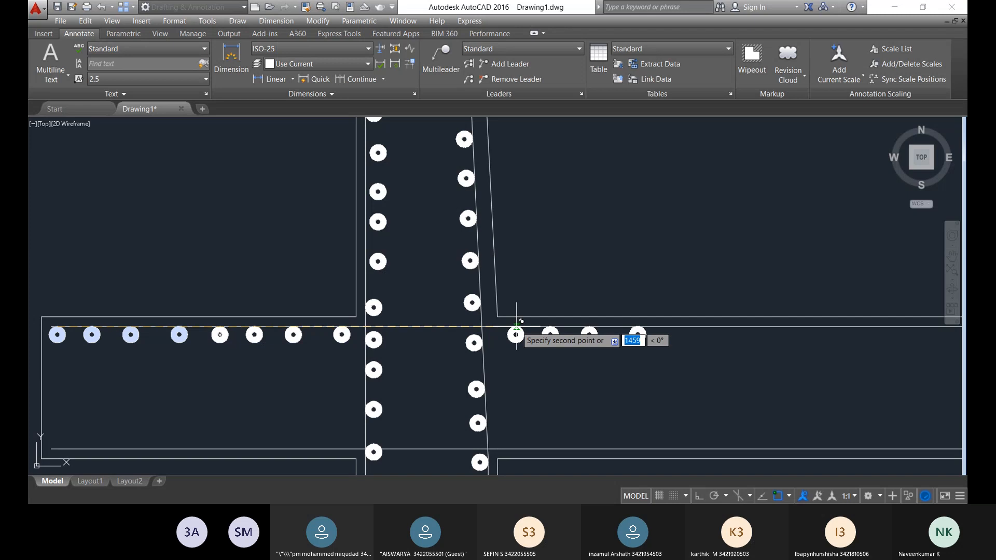
pyautogui.click(516, 326)
pyautogui.moveTo(653, 357); pyautogui.dragTo(453, 368, button='middle')
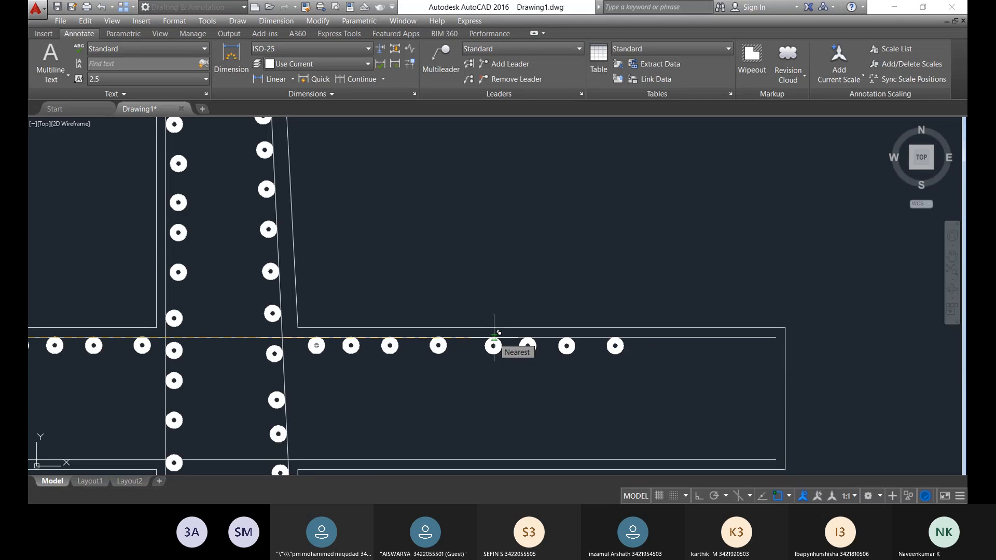
pyautogui.moveTo(616, 347); pyautogui.dragTo(549, 351, button='middle')
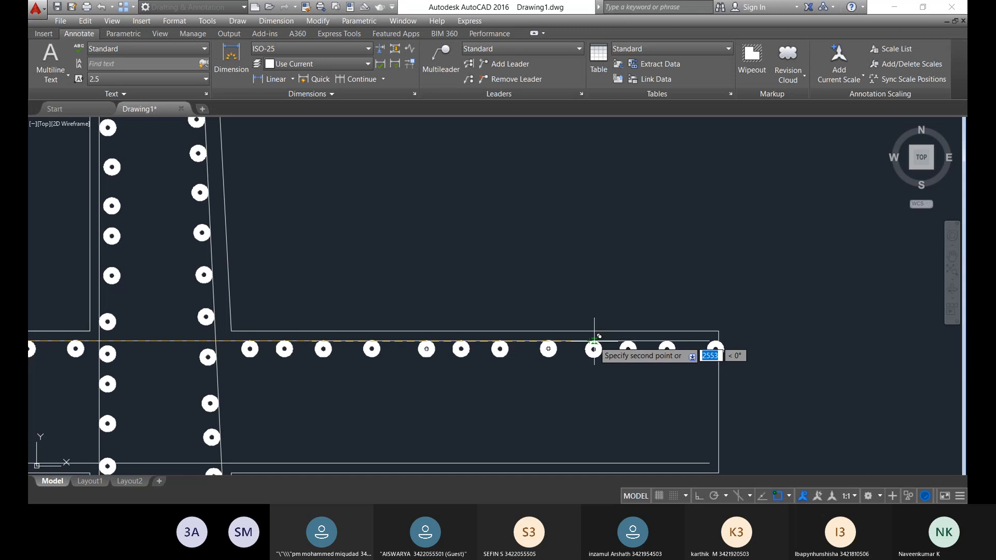
pyautogui.click(594, 341)
pyautogui.scroll(-2, 749, 391)
pyautogui.press('Escape')
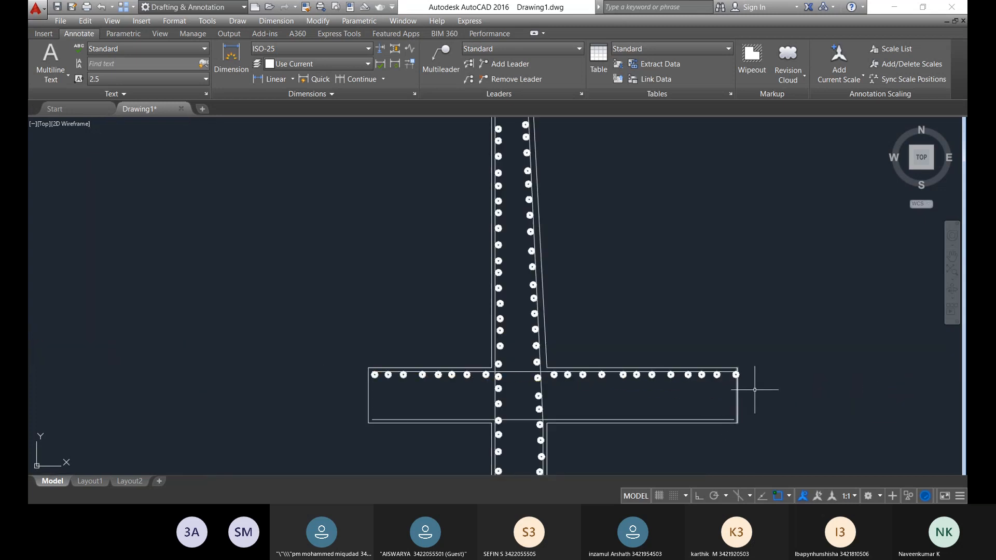
# - Move the rightmost dot under the upper bar leftward in two small moves, bringing it inside the slab's right end
pyautogui.scroll(5, 741, 384)
pyautogui.click(695, 336)
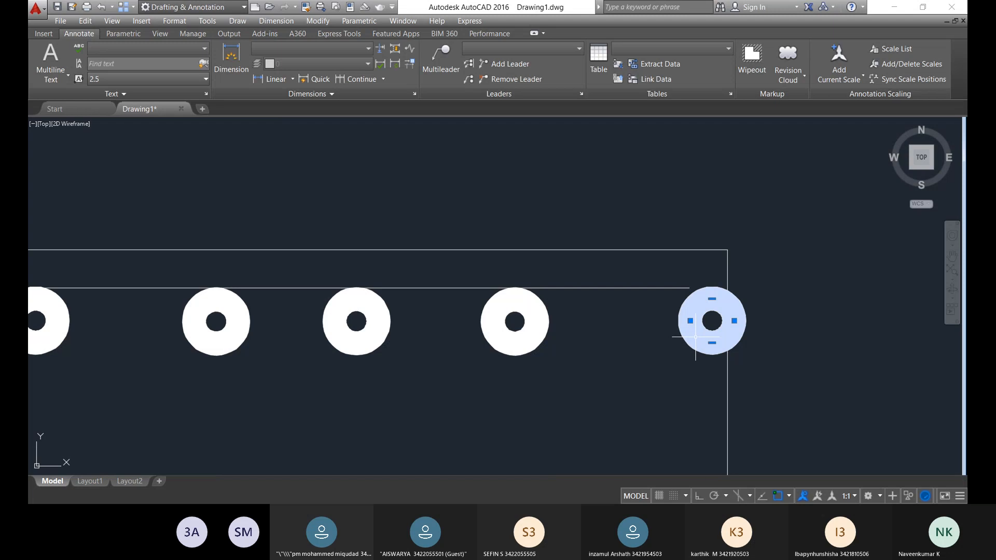
pyautogui.write('m')
pyautogui.press('Return')
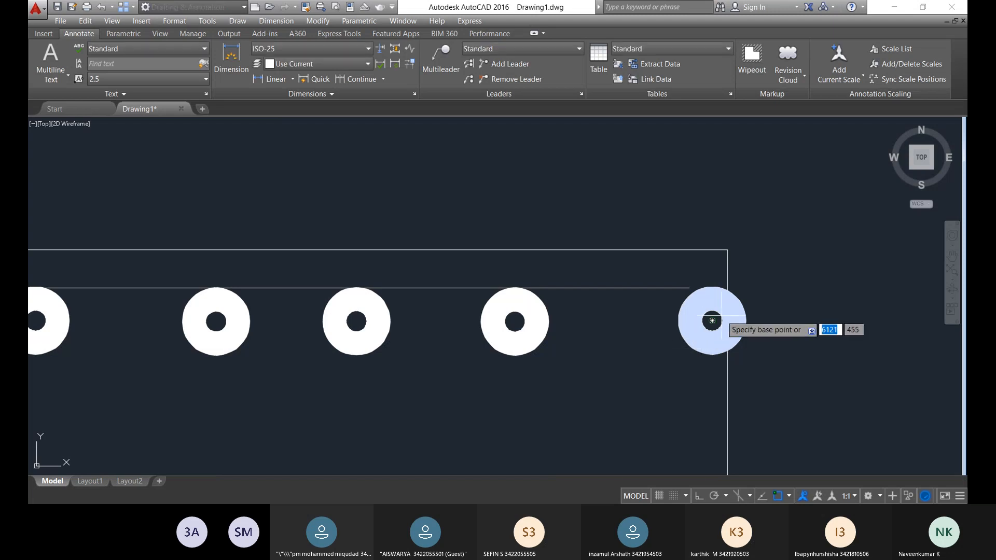
pyautogui.click(711, 320)
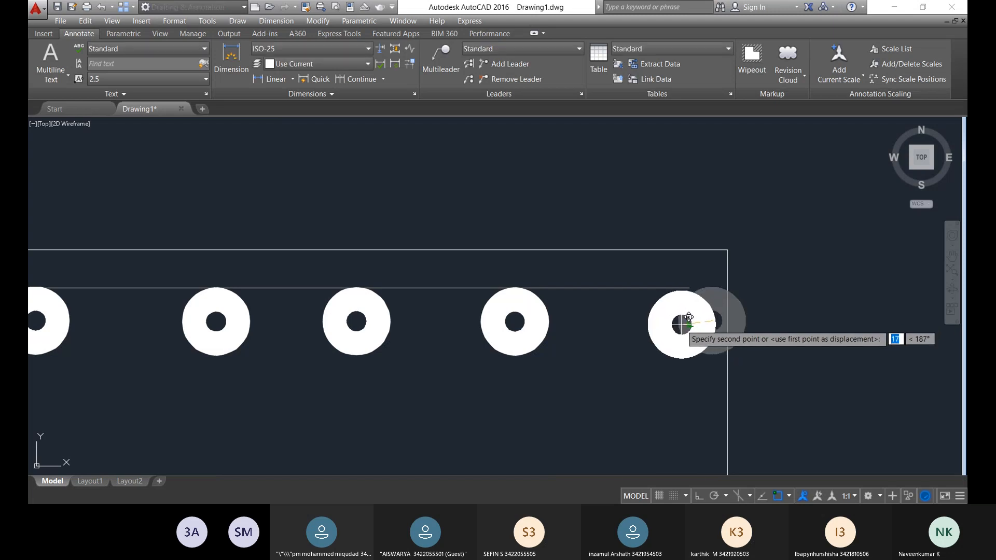
pyautogui.click(690, 321)
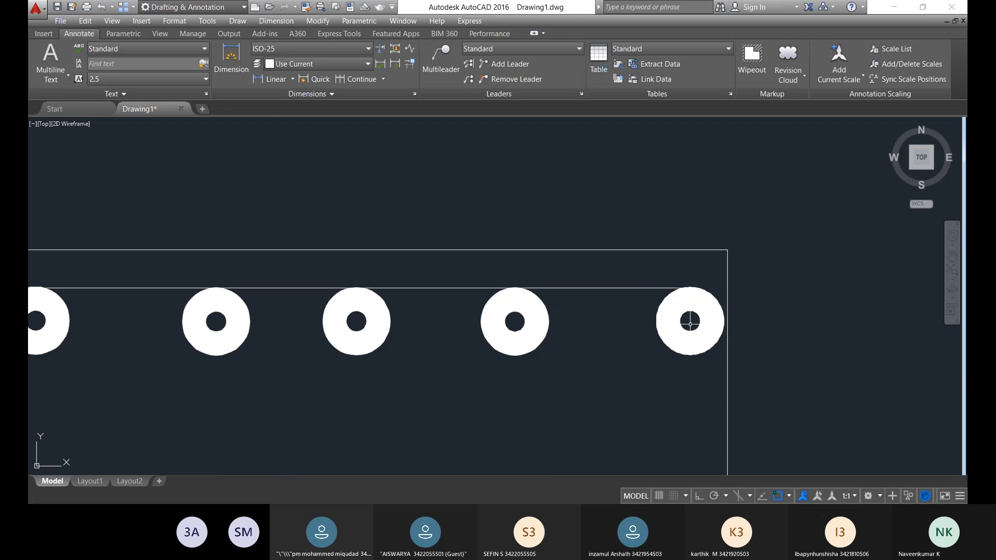
pyautogui.click(673, 324)
pyautogui.write('m')
pyautogui.press('Return')
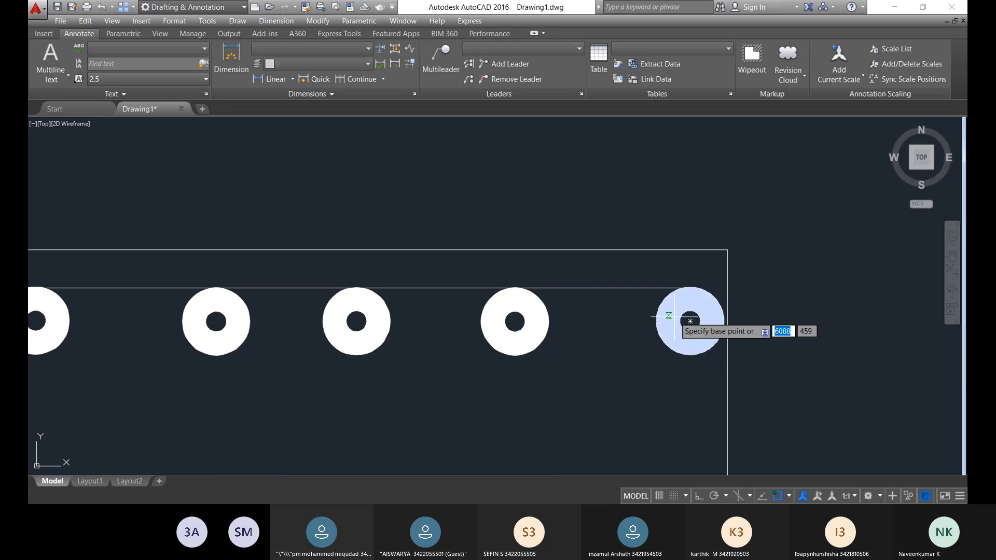
pyautogui.click(690, 321)
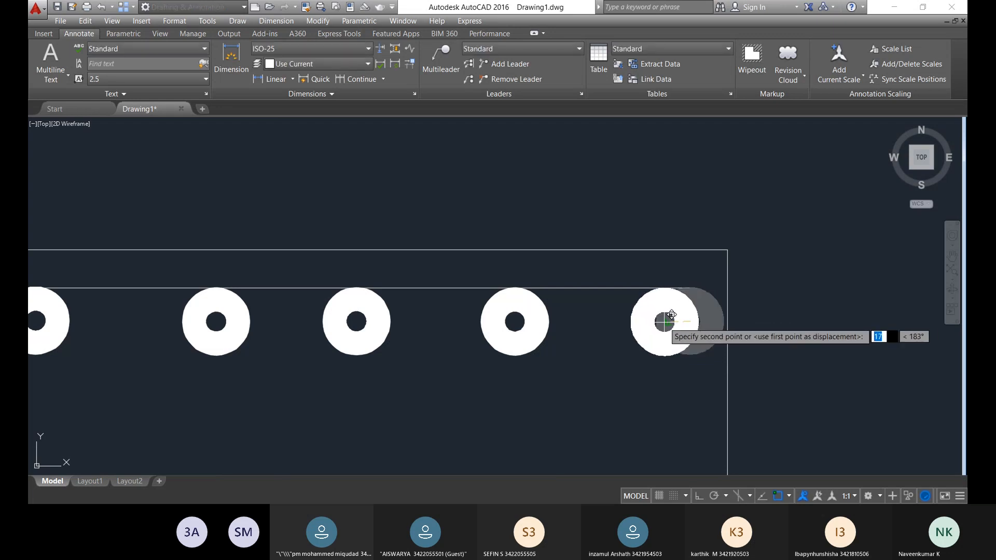
pyautogui.click(664, 322)
pyautogui.scroll(-4, 674, 332)
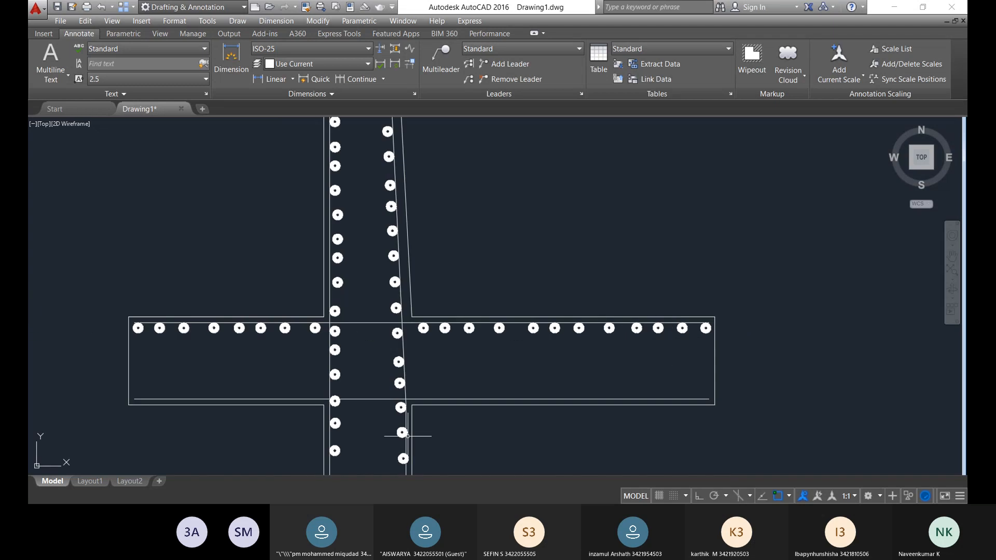
pyautogui.moveTo(276, 368); pyautogui.dragTo(345, 344, button='middle')
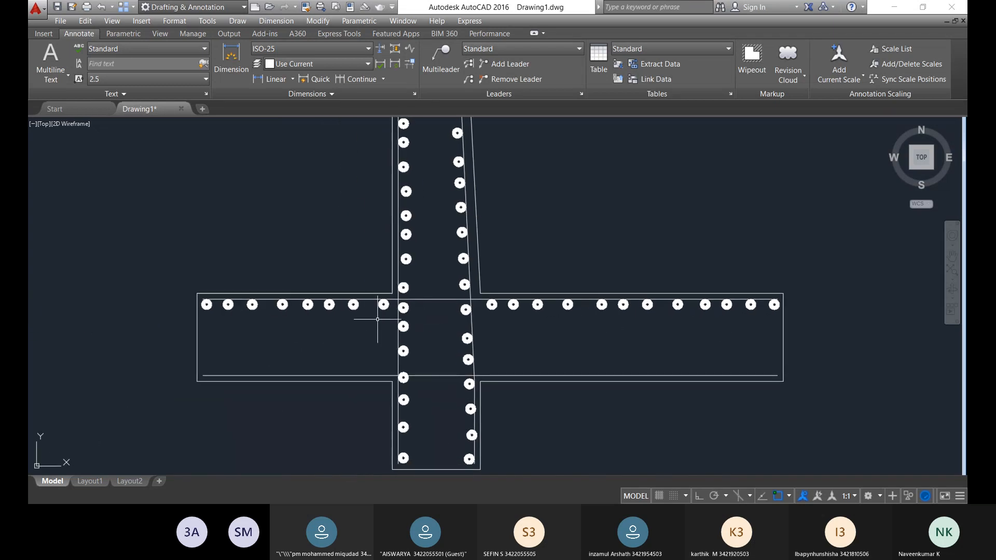
pyautogui.click(353, 304)
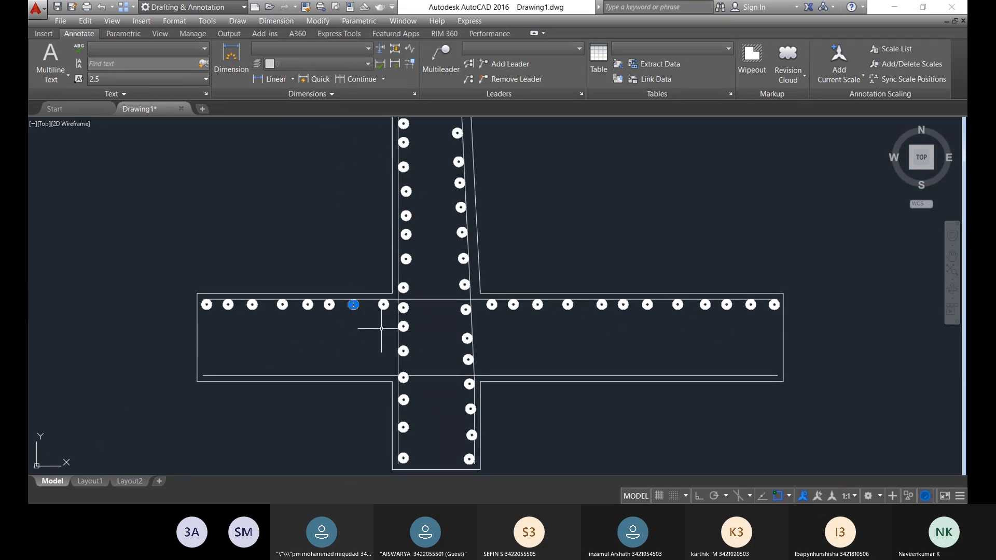
pyautogui.scroll(6, 384, 326)
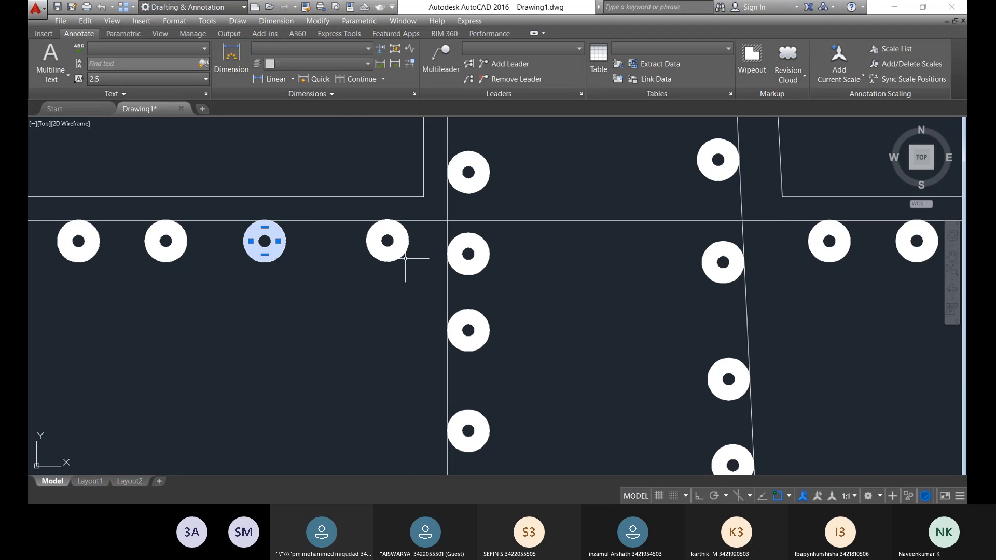
pyautogui.moveTo(412, 255)
pyautogui.mouseDown()
pyautogui.moveTo(238, 234)
pyautogui.moveTo(150, 244)
pyautogui.mouseUp()
pyautogui.scroll(-8, 207, 300)
pyautogui.scroll(6, 263, 318)
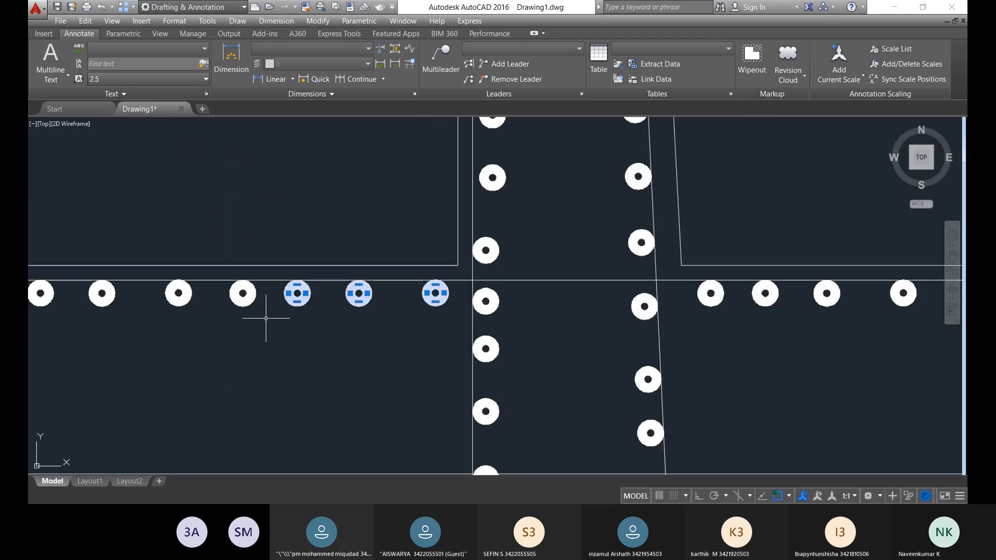
pyautogui.moveTo(258, 314)
pyautogui.mouseDown()
pyautogui.moveTo(171, 288)
pyautogui.moveTo(217, 315)
pyautogui.moveTo(262, 311)
pyautogui.moveTo(196, 337)
pyautogui.mouseUp()
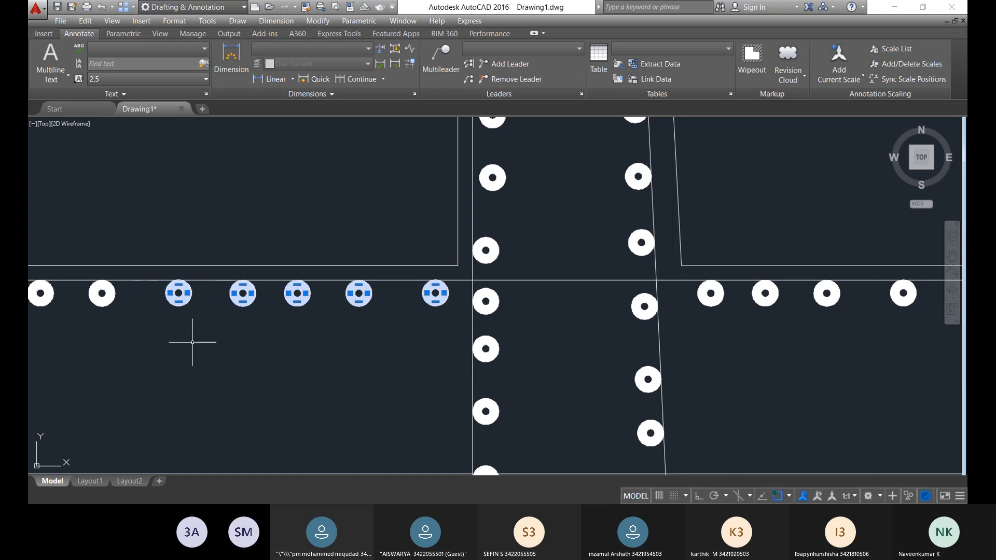
pyautogui.scroll(-5, 200, 340)
pyautogui.scroll(6, 257, 354)
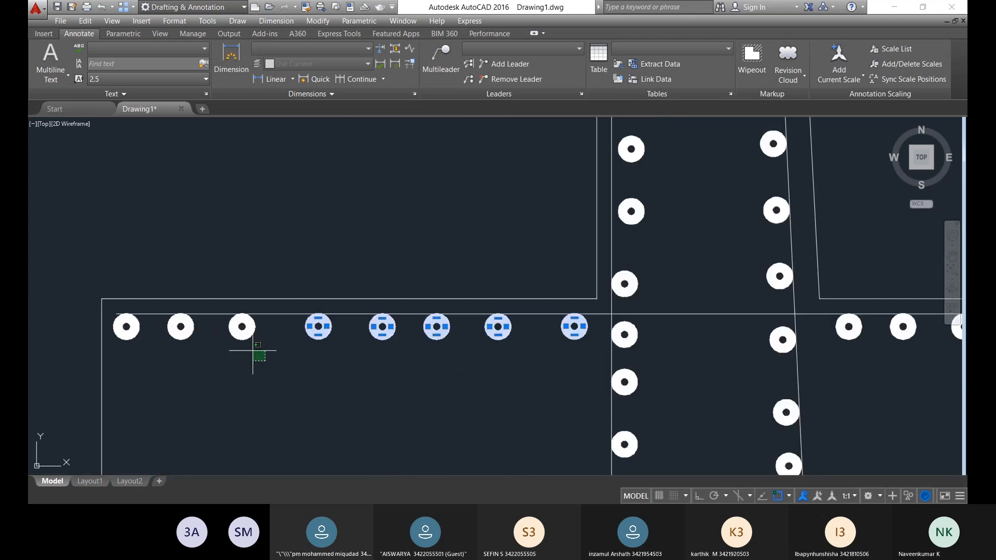
pyautogui.moveTo(246, 343)
pyautogui.mouseDown()
pyautogui.moveTo(213, 310)
pyautogui.moveTo(127, 327)
pyautogui.mouseUp()
pyautogui.press('Escape')
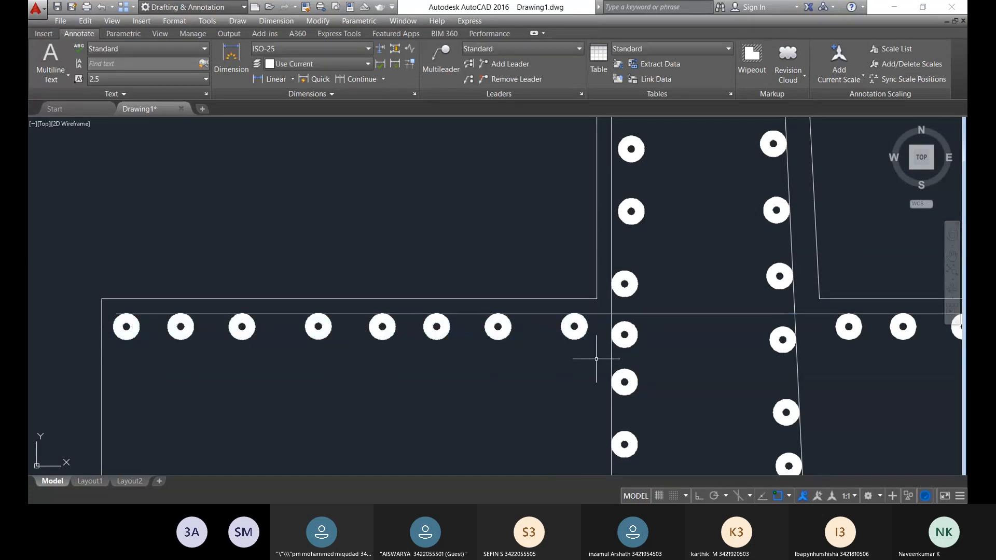
pyautogui.moveTo(585, 344)
pyautogui.mouseDown()
pyautogui.moveTo(574, 327)
pyautogui.moveTo(94, 334)
pyautogui.moveTo(158, 338)
pyautogui.mouseUp()
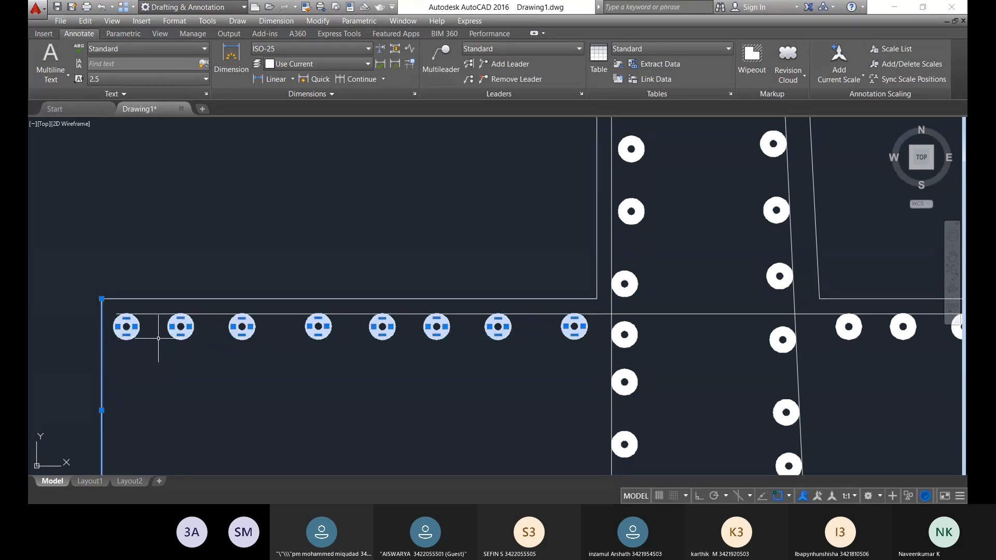
pyautogui.press('Escape')
# - Copy the eight upper-bar dots left of the stem about 337 units down, so they rest on the base slab's lower bar
pyautogui.moveTo(590, 350)
pyautogui.mouseDown()
pyautogui.moveTo(561, 333)
pyautogui.moveTo(118, 338)
pyautogui.mouseUp()
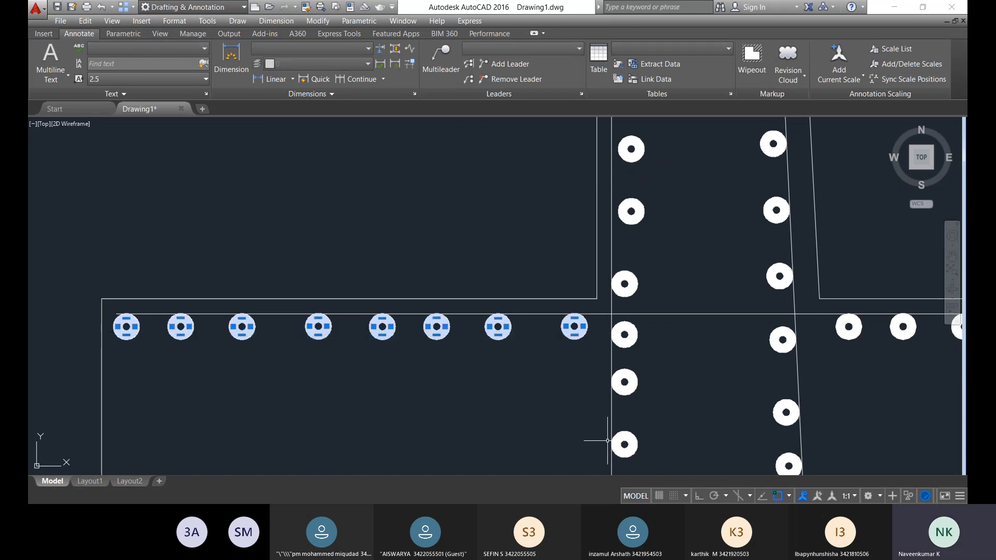
pyautogui.write('co')
pyautogui.press('Return')
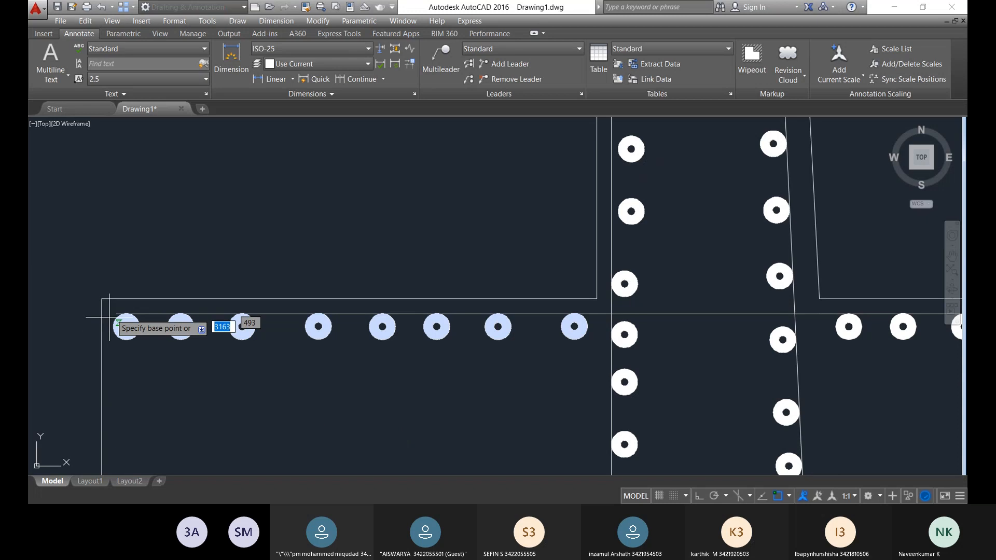
pyautogui.click(126, 326)
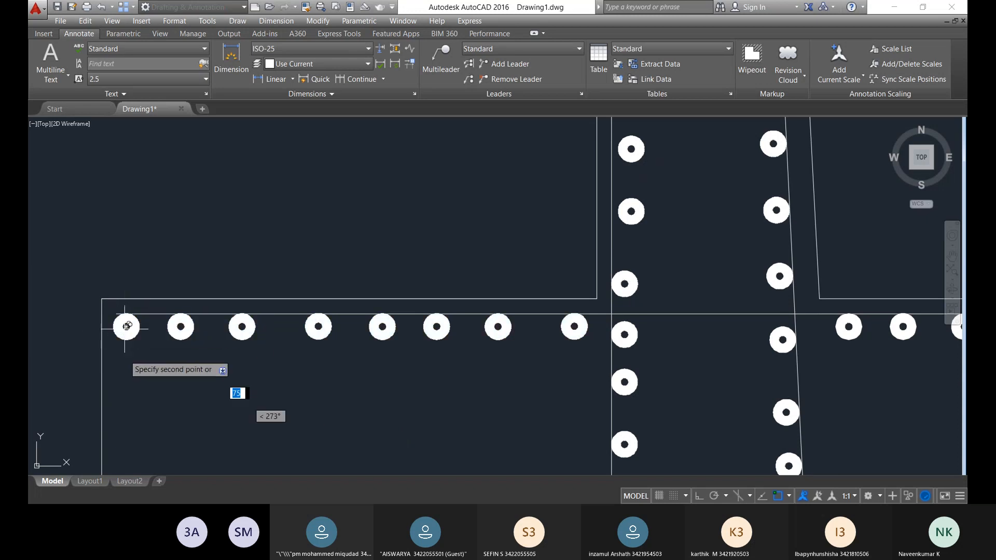
pyautogui.scroll(-2, 134, 359)
pyautogui.scroll(5, 156, 323)
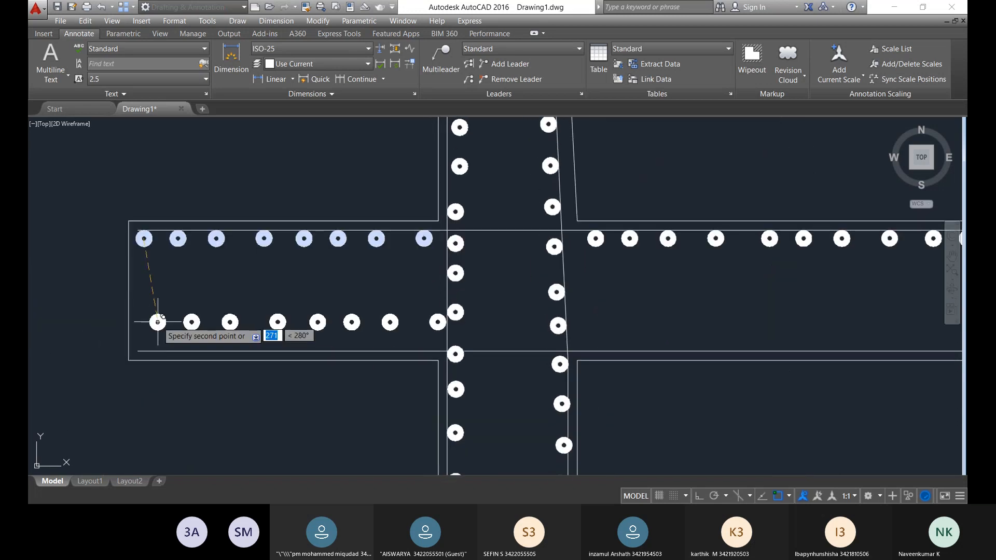
pyautogui.moveTo(111, 388); pyautogui.dragTo(109, 411, button='middle')
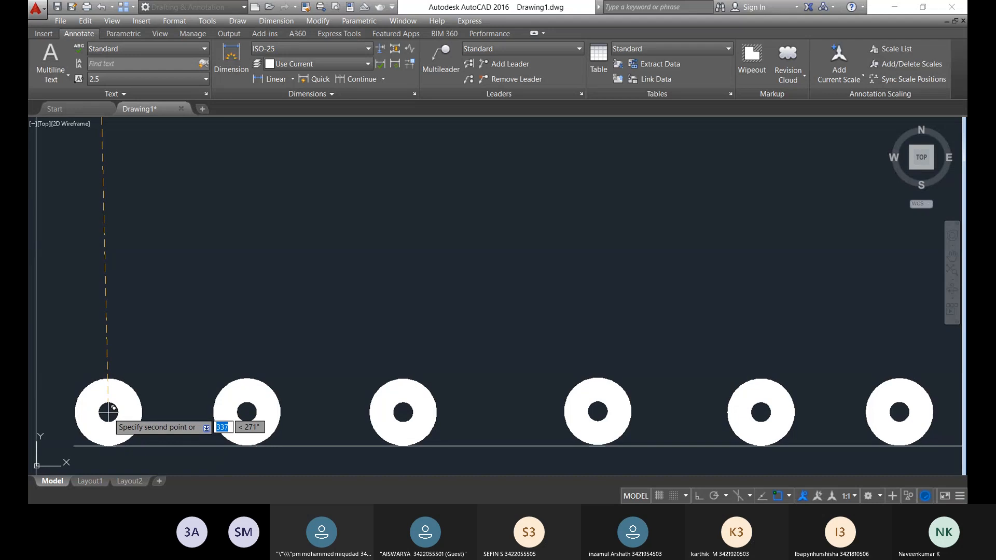
pyautogui.click(110, 414)
pyautogui.scroll(-6, 223, 369)
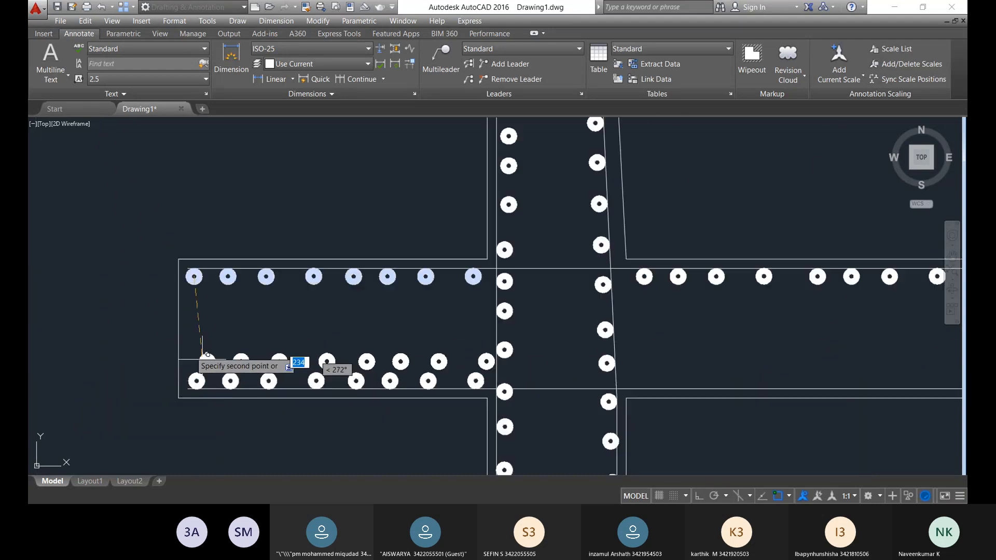
# - Place two further copies of the eight-dot set along the lower bar right of the stem, about 1482 and 2486 units away
pyautogui.moveTo(521, 353); pyautogui.dragTo(227, 245, button='middle')
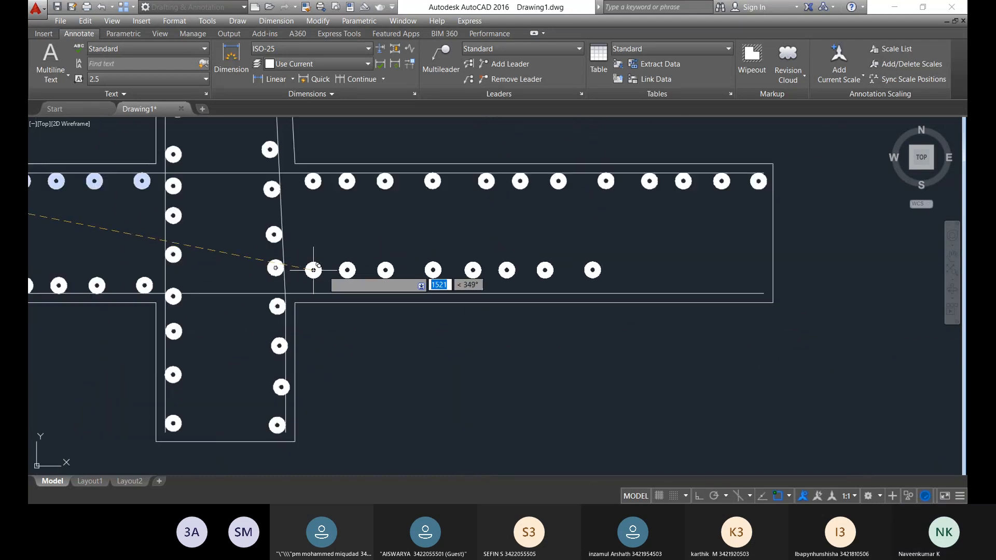
pyautogui.scroll(2, 311, 278)
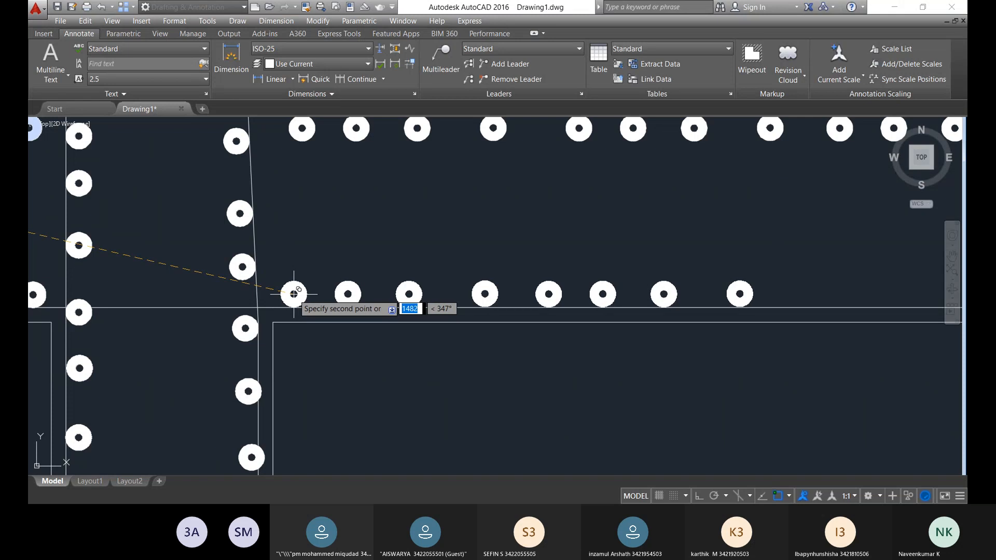
pyautogui.click(293, 295)
pyautogui.moveTo(426, 291); pyautogui.dragTo(215, 293, button='middle')
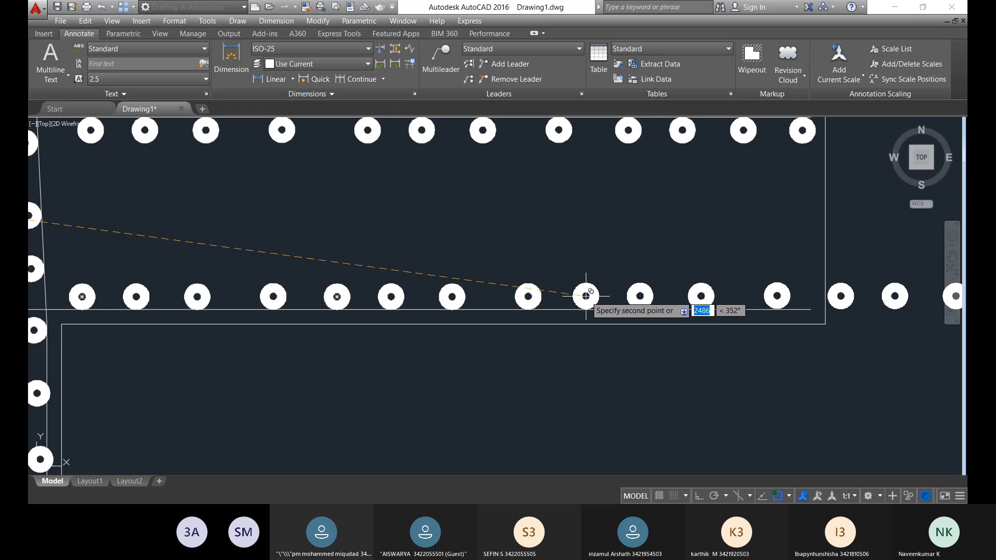
pyautogui.click(584, 296)
pyautogui.scroll(-5, 641, 305)
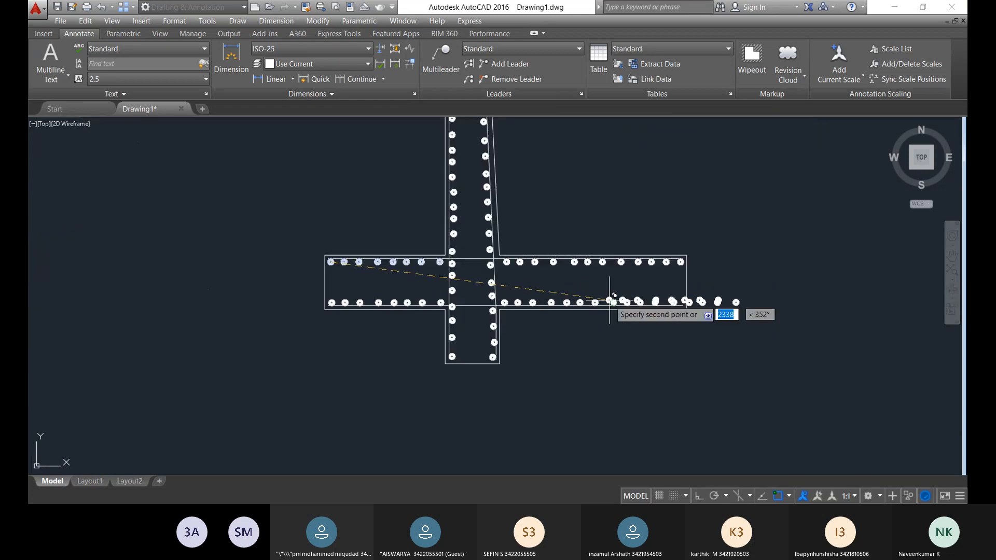
pyautogui.press('Escape')
# - Delete the four surplus lower-bar dots that lie on or beyond the base slab's right edge
pyautogui.click(776, 342)
pyautogui.click(695, 239)
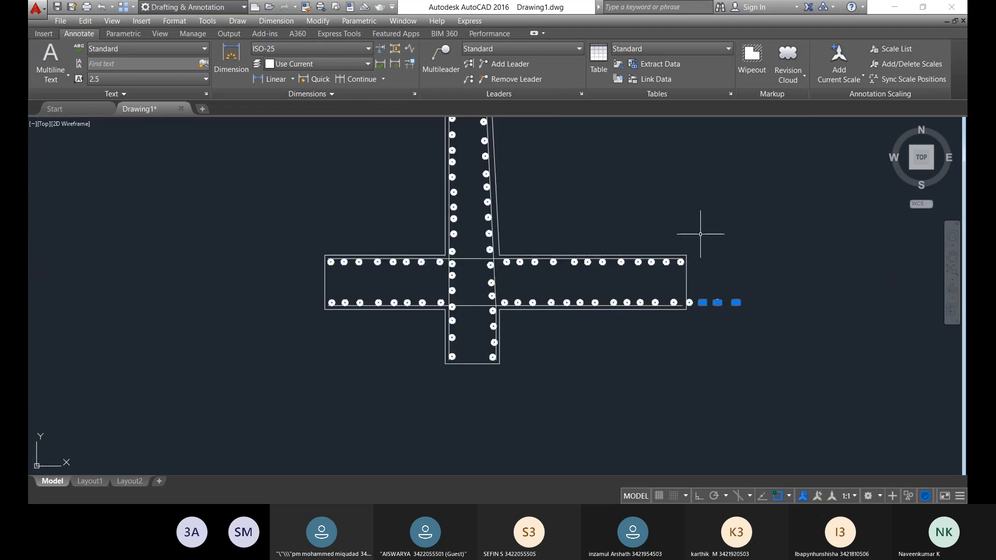
pyautogui.press('Delete')
pyautogui.scroll(10, 696, 300)
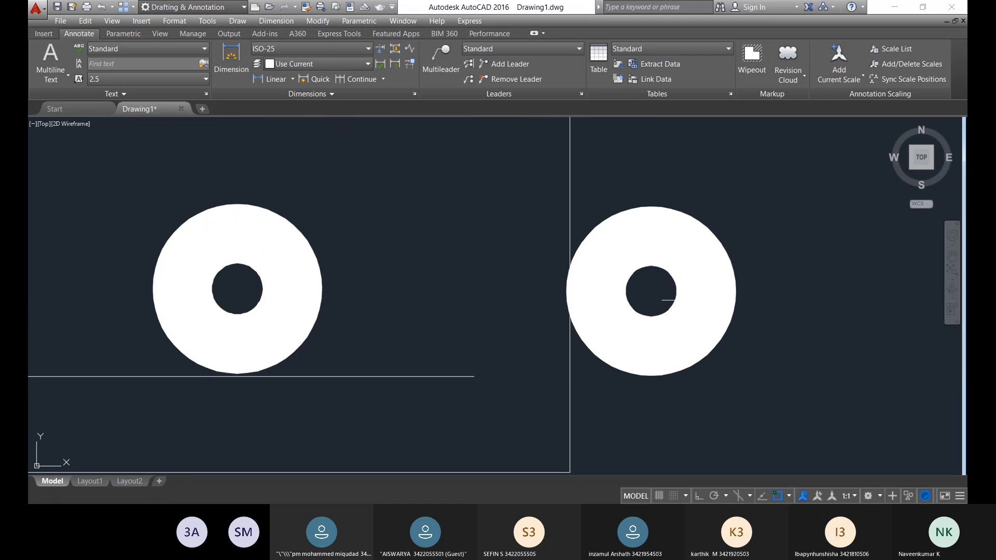
pyautogui.click(717, 314)
pyautogui.press('Delete')
pyautogui.scroll(-10, 508, 289)
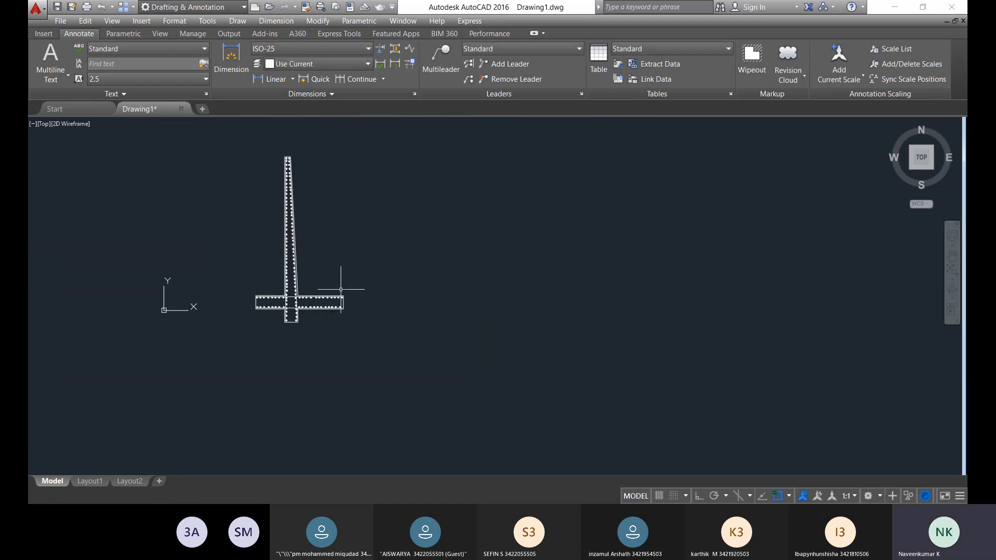
pyautogui.scroll(2, 321, 220)
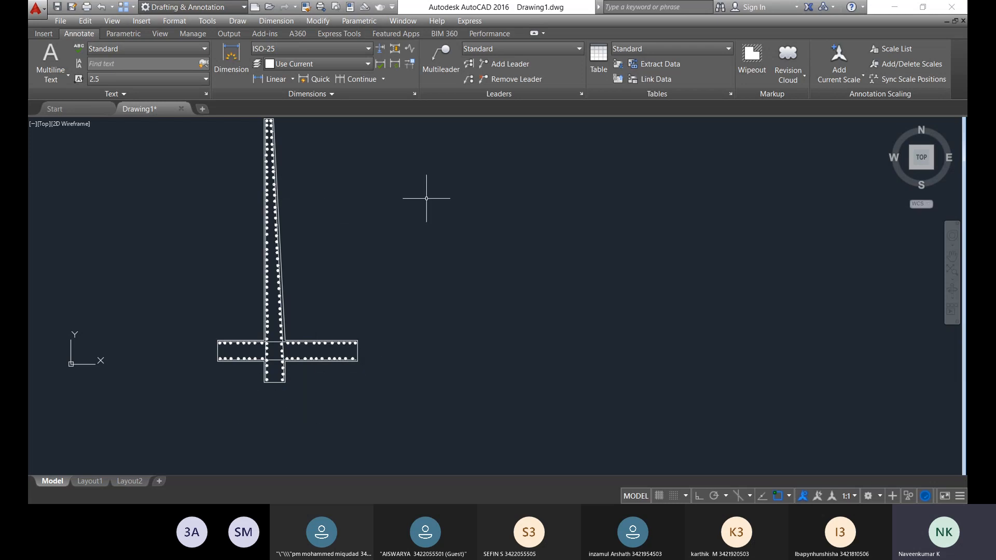
pyautogui.scroll(3, 249, 121)
pyautogui.moveTo(358, 143); pyautogui.dragTo(363, 376, button='middle')
pyautogui.scroll(2, 344, 353)
pyautogui.scroll(5, 346, 346)
pyautogui.moveTo(298, 210); pyautogui.dragTo(297, 268, button='middle')
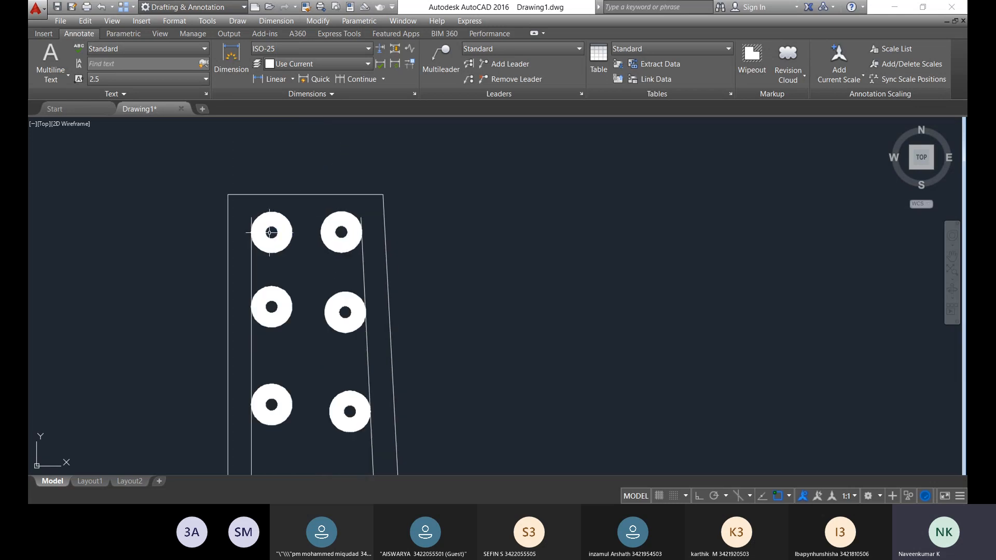
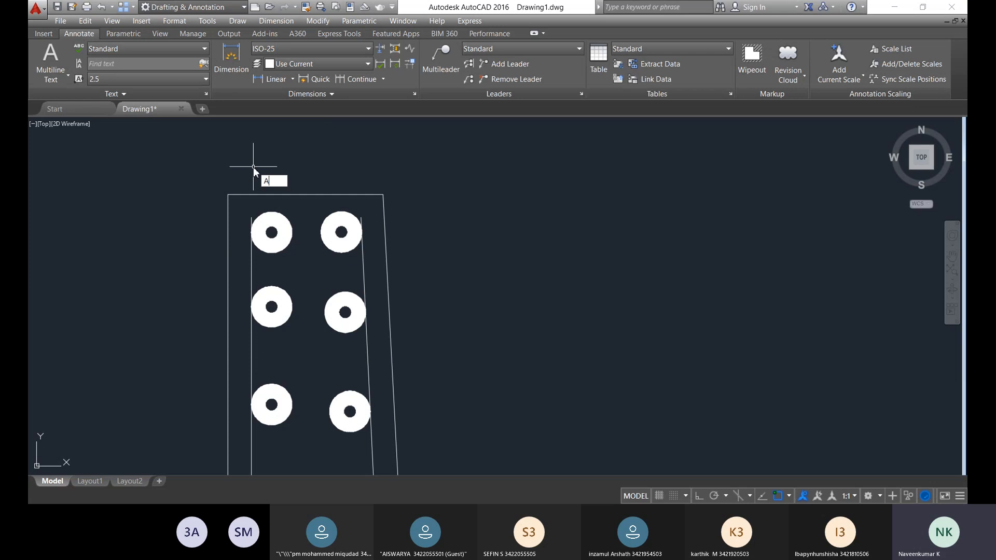
pyautogui.write('Trc')
pyautogui.press('Return')
pyautogui.scroll(5, 226, 207)
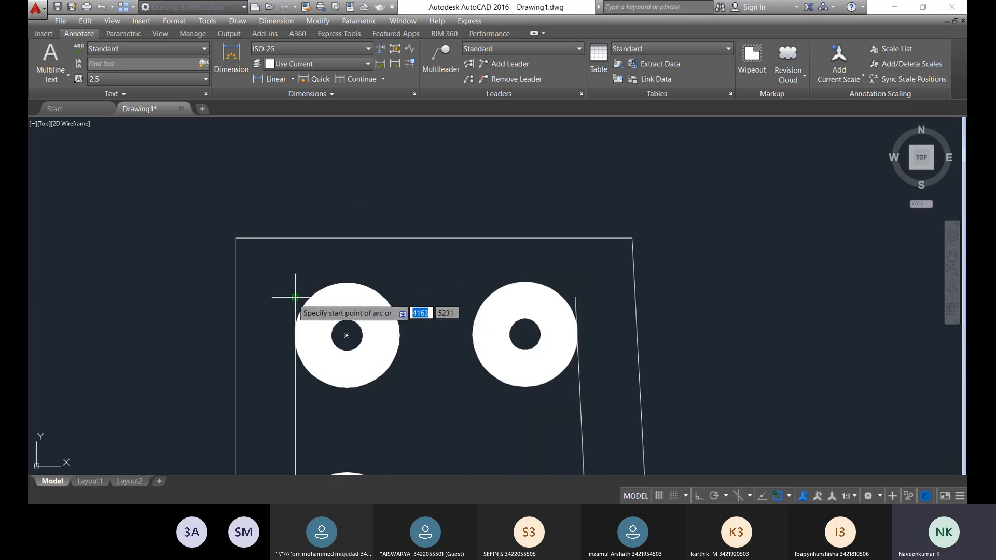
pyautogui.click(271, 298)
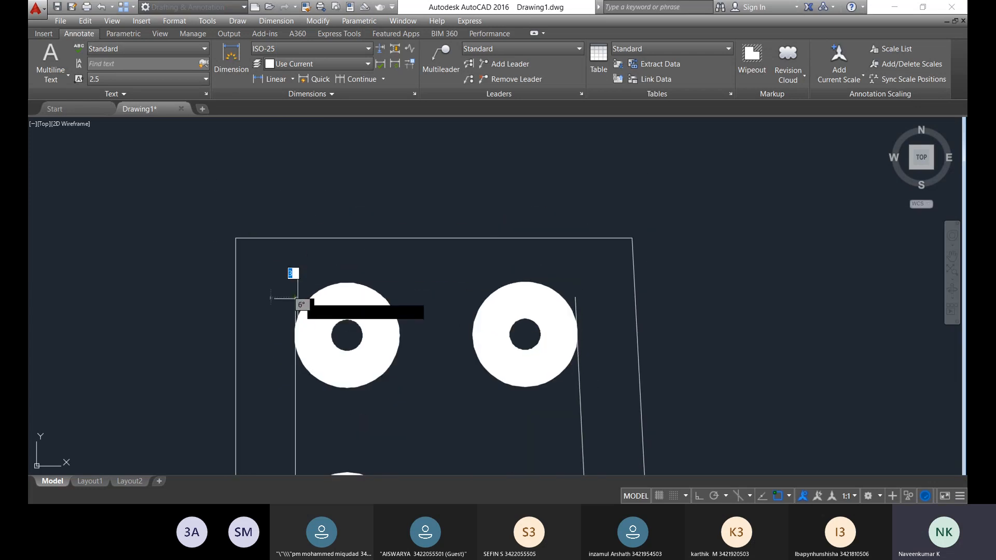
pyautogui.click(372, 268)
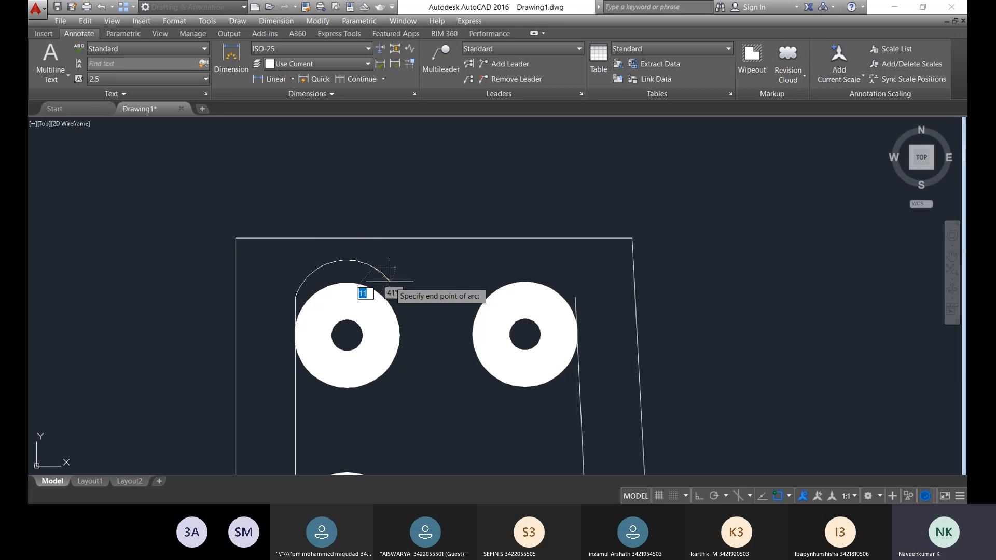
pyautogui.press('Escape')
# - Draw a three-point arc from the top end of the stem's left bar, curving up and inward to just below the stem's top edge
pyautogui.rightClick(423, 264)
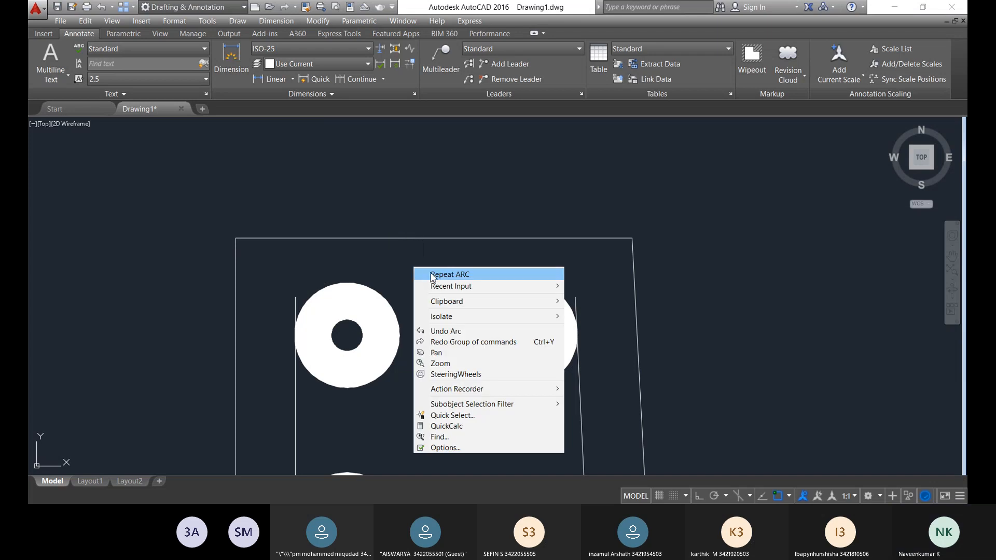
pyautogui.click(434, 272)
pyautogui.click(295, 298)
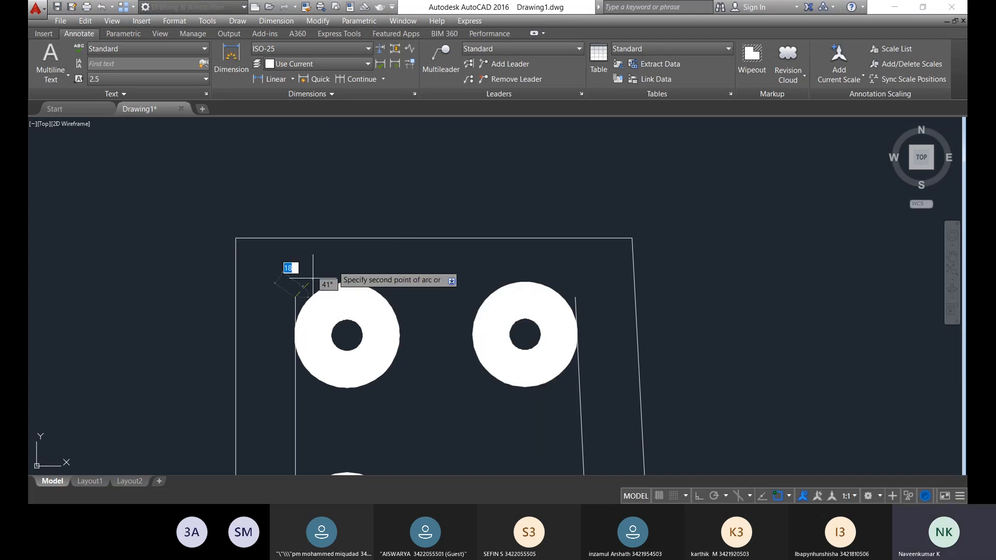
pyautogui.click(373, 242)
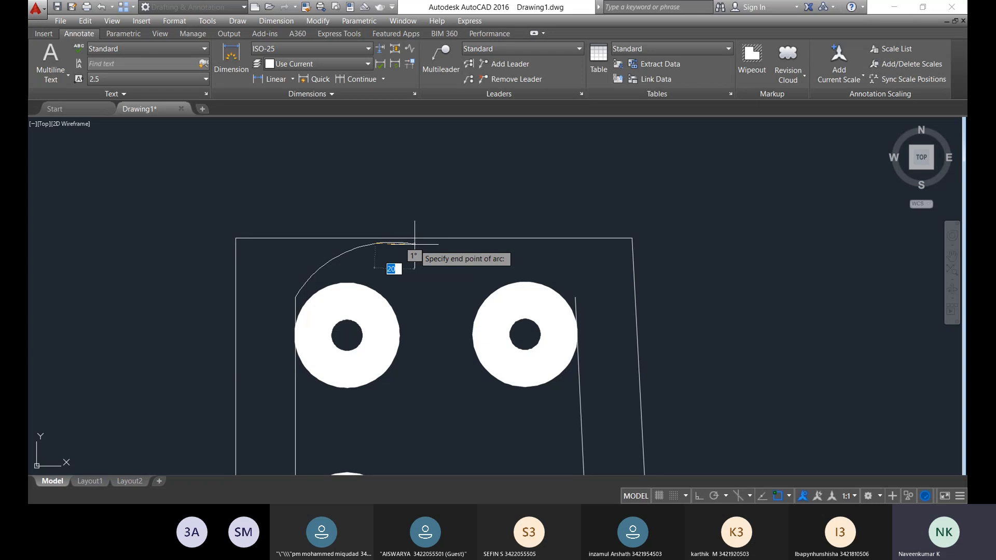
pyautogui.click(414, 242)
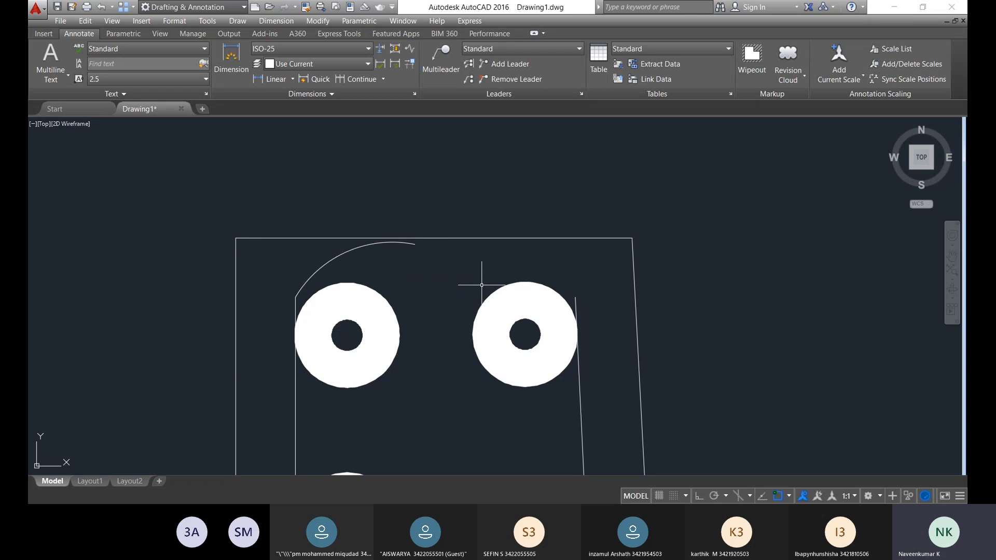
# - Draw a matching arc from the top end of the stem's right bar, bending inward toward the first arc just below the top edge
pyautogui.rightClick(520, 327)
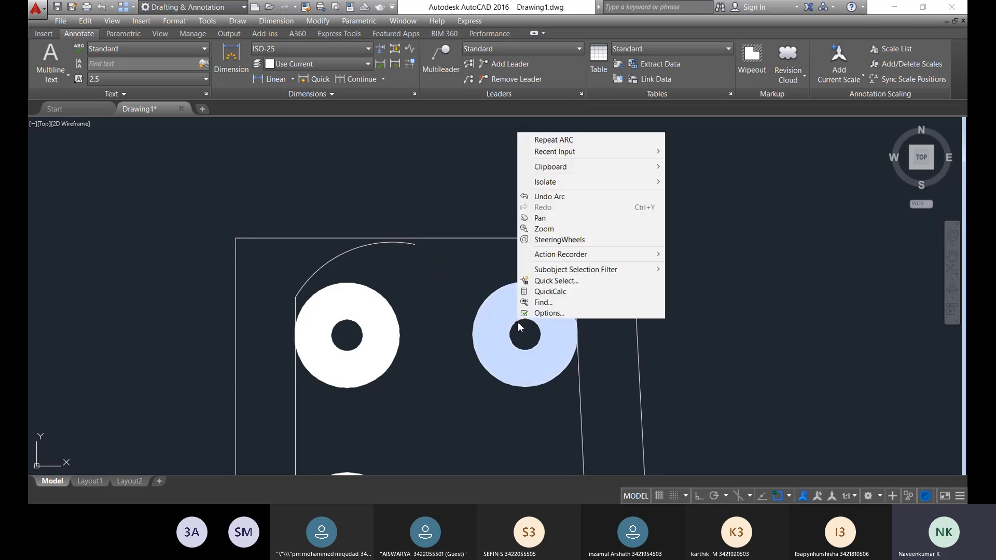
pyautogui.click(626, 141)
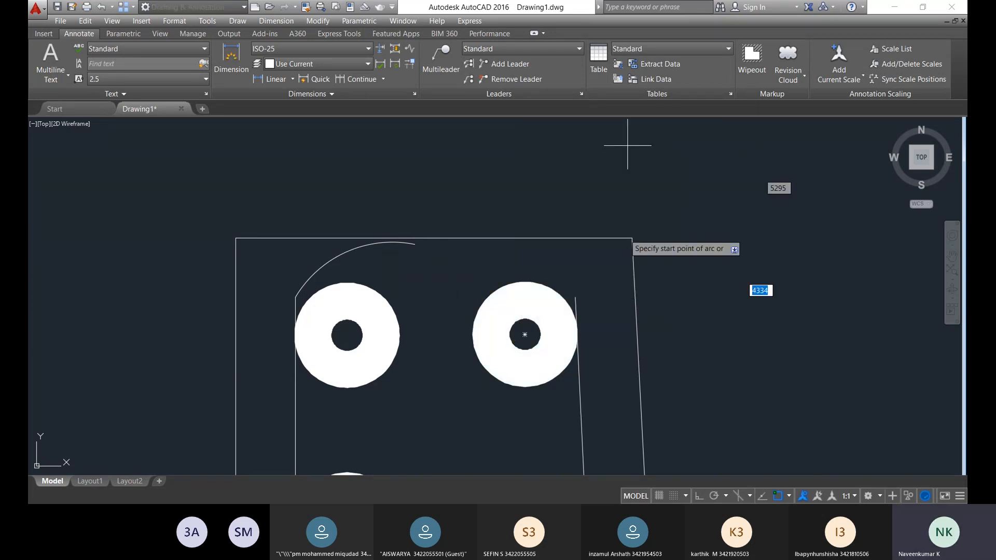
pyautogui.click(576, 296)
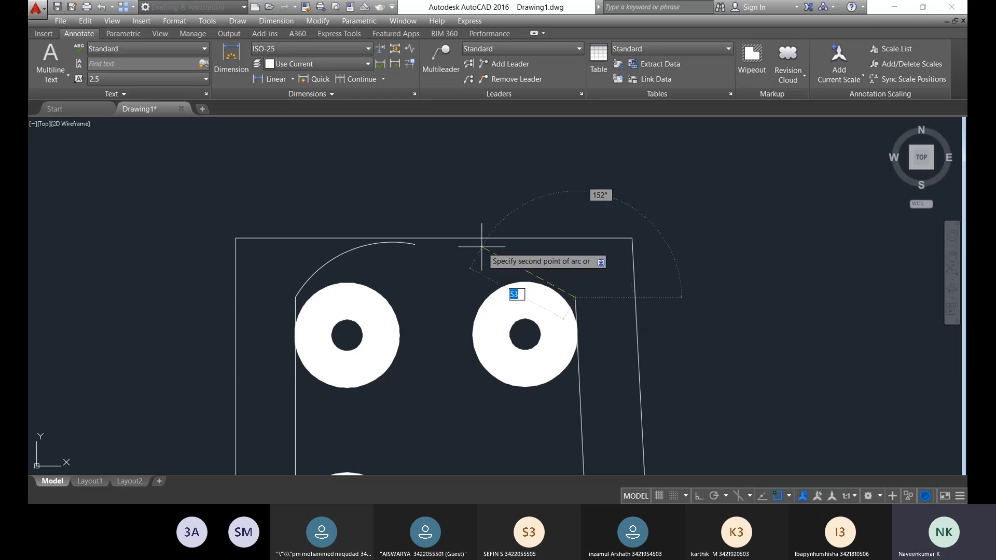
pyautogui.click(487, 247)
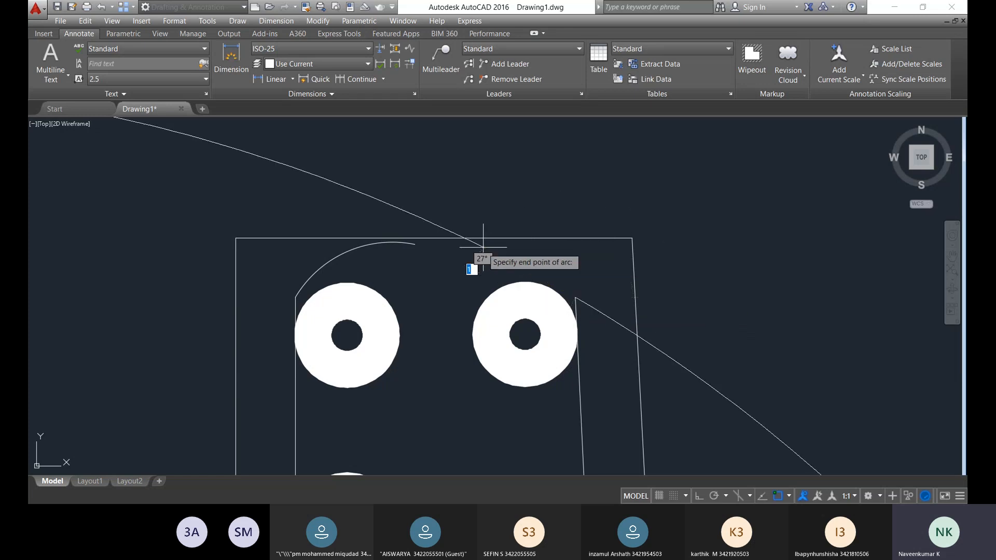
pyautogui.click(454, 246)
# - Draw a three-point arc from the left end of the base slab's upper bar, curving down around the first dot inside the slab's left edge
pyautogui.scroll(-5, 656, 348)
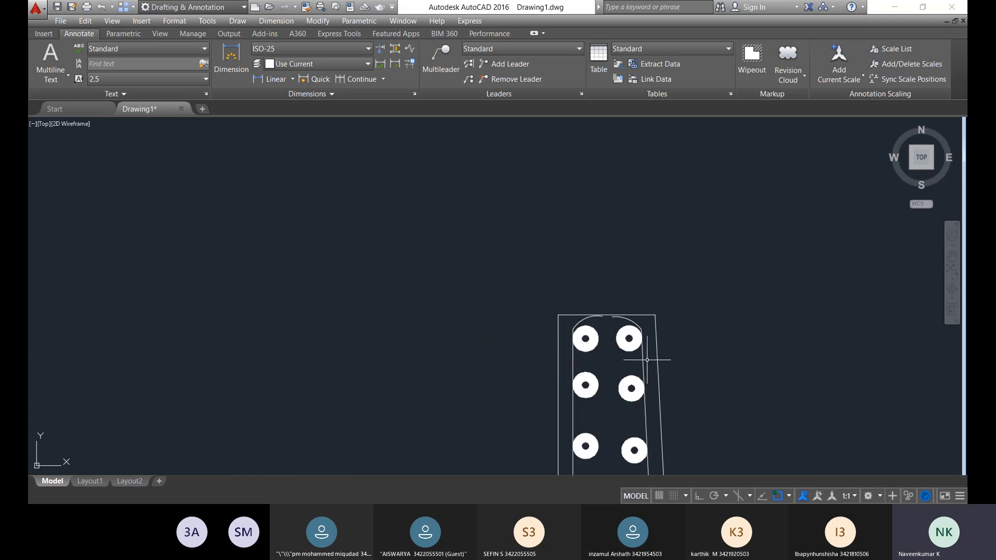
pyautogui.scroll(-6, 646, 359)
pyautogui.scroll(1, 621, 403)
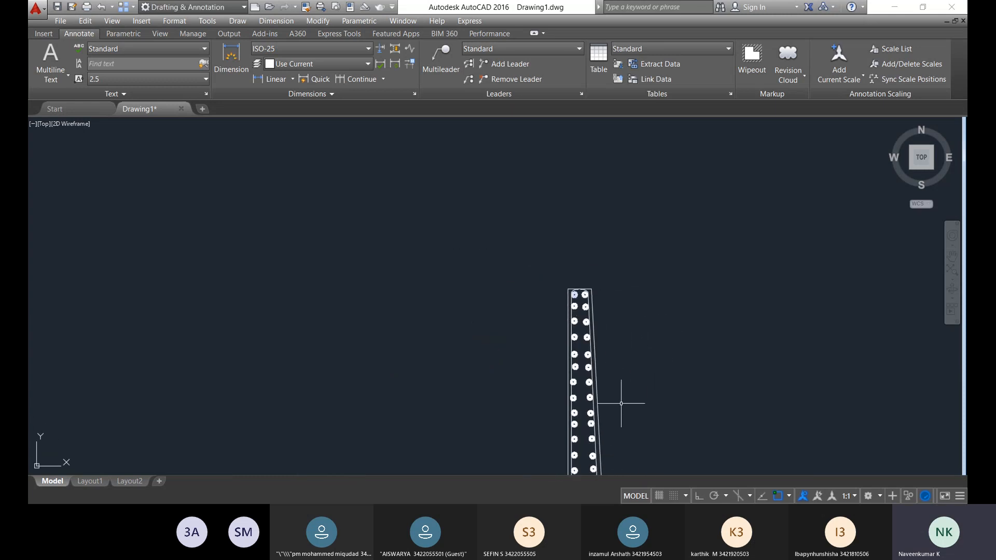
pyautogui.moveTo(621, 403); pyautogui.dragTo(541, 223, button='middle')
pyautogui.scroll(-10, 508, 302)
pyautogui.scroll(8, 503, 312)
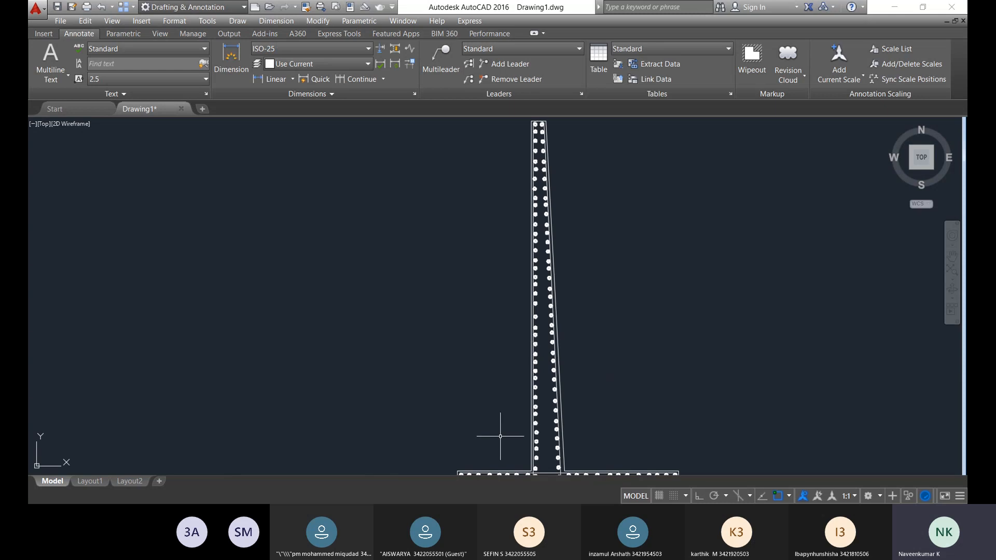
pyautogui.moveTo(500, 436); pyautogui.dragTo(485, 278, button='middle')
pyautogui.scroll(12, 474, 311)
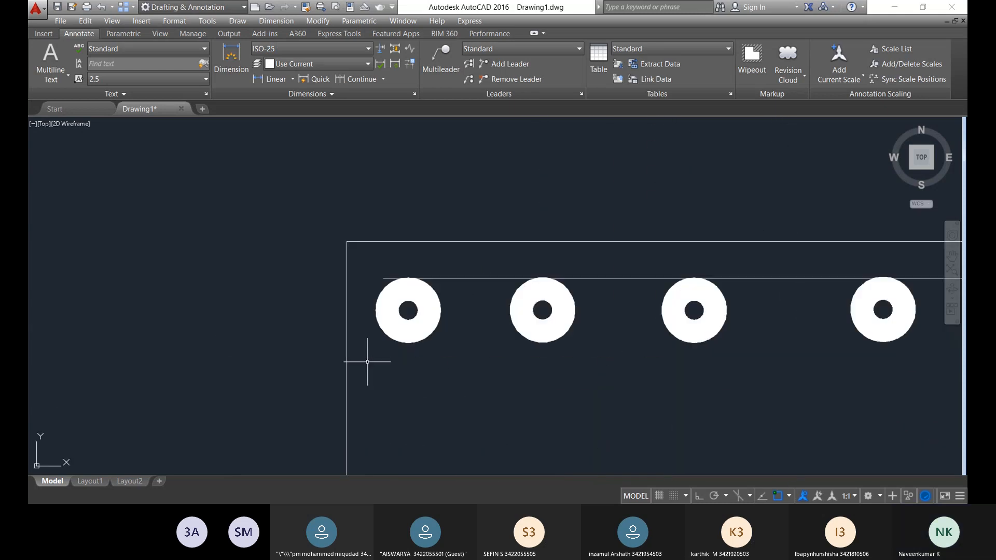
pyautogui.rightClick(429, 360)
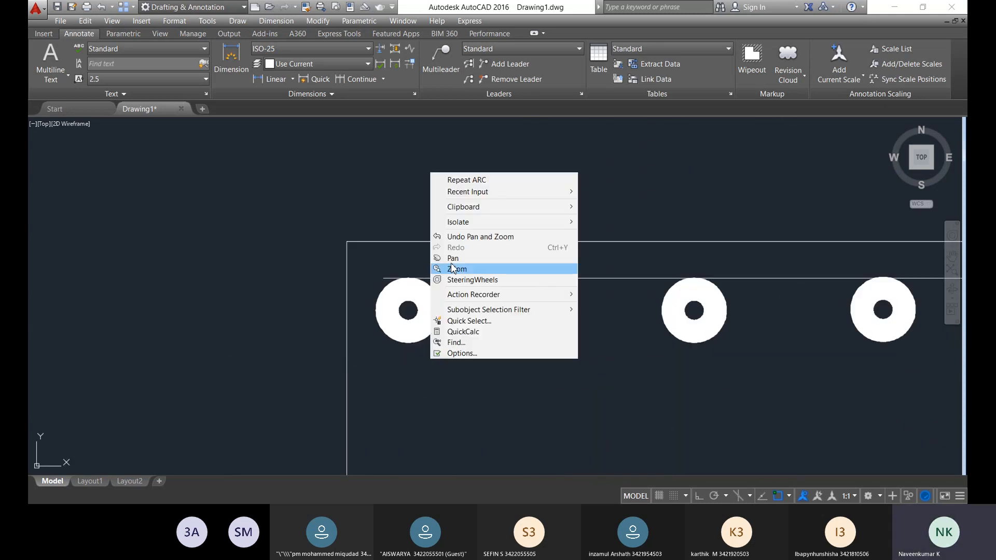
pyautogui.click(457, 178)
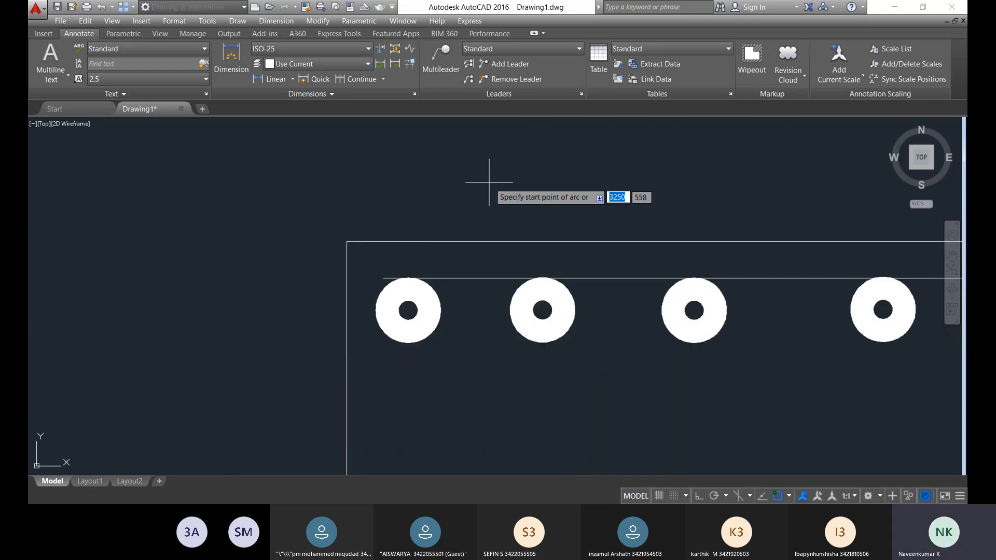
pyautogui.click(383, 277)
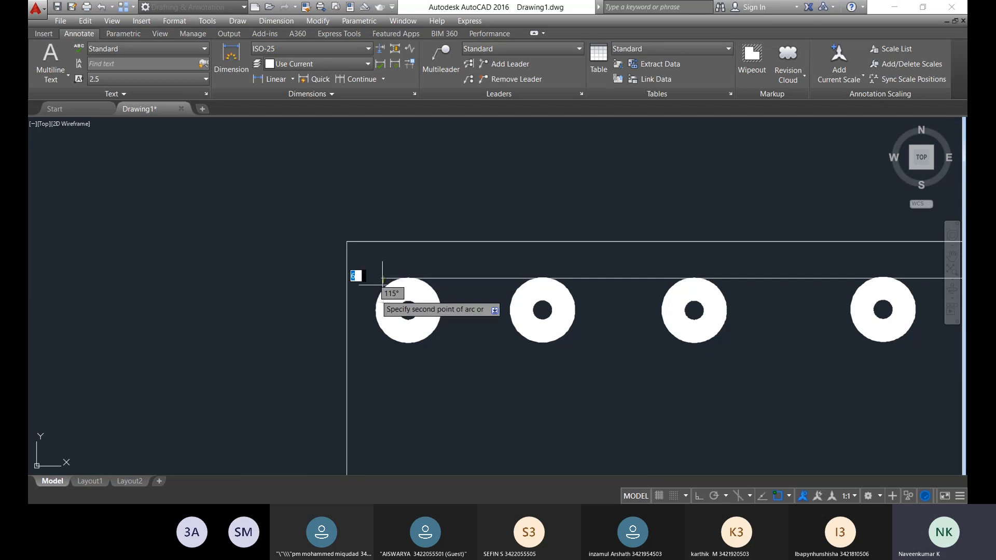
pyautogui.click(353, 364)
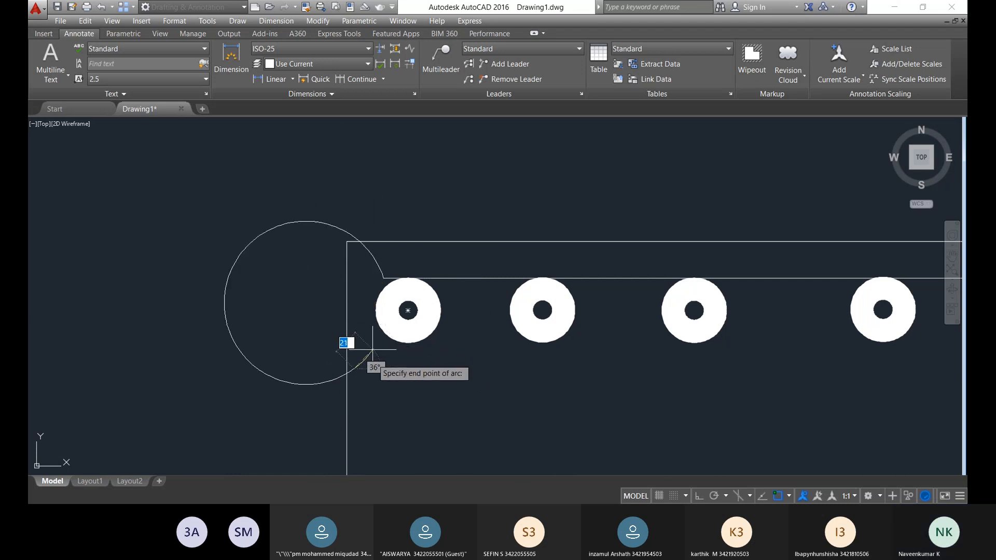
pyautogui.click(354, 374)
# - Draw a three-point arc from the left end of the base slab's lower bar, curving up just inside the slab's left edge
pyautogui.scroll(-5, 353, 394)
pyautogui.moveTo(371, 378)
pyautogui.mouseDown(button='middle')
pyautogui.moveTo(389, 338)
pyautogui.moveTo(375, 328)
pyautogui.moveTo(385, 283)
pyautogui.mouseUp(button='middle')
pyautogui.scroll(-4, 386, 281)
pyautogui.scroll(-6, 614, 268)
pyautogui.scroll(-4, 662, 209)
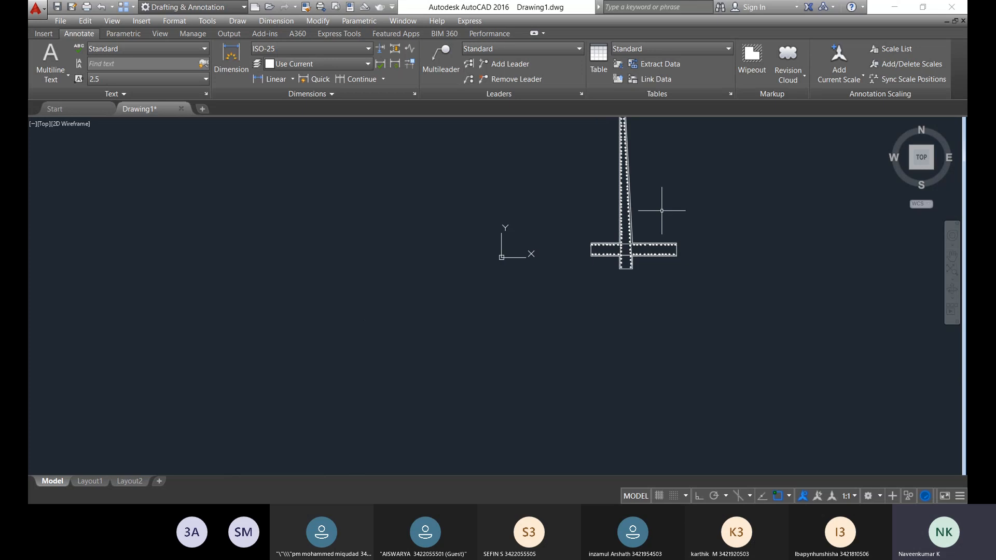
pyautogui.scroll(8, 615, 262)
pyautogui.scroll(-3, 500, 334)
pyautogui.scroll(8, 489, 289)
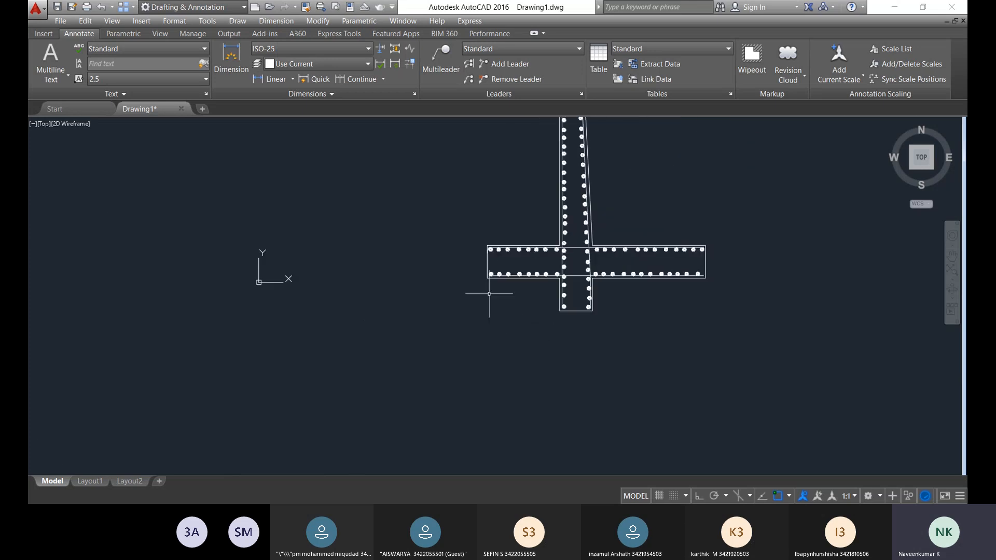
pyautogui.rightClick(463, 255)
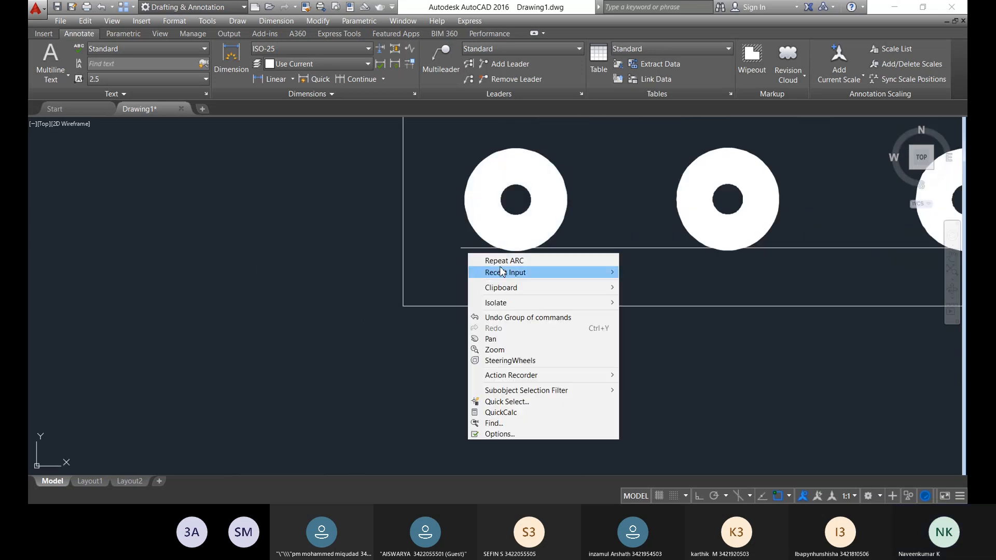
pyautogui.click(472, 258)
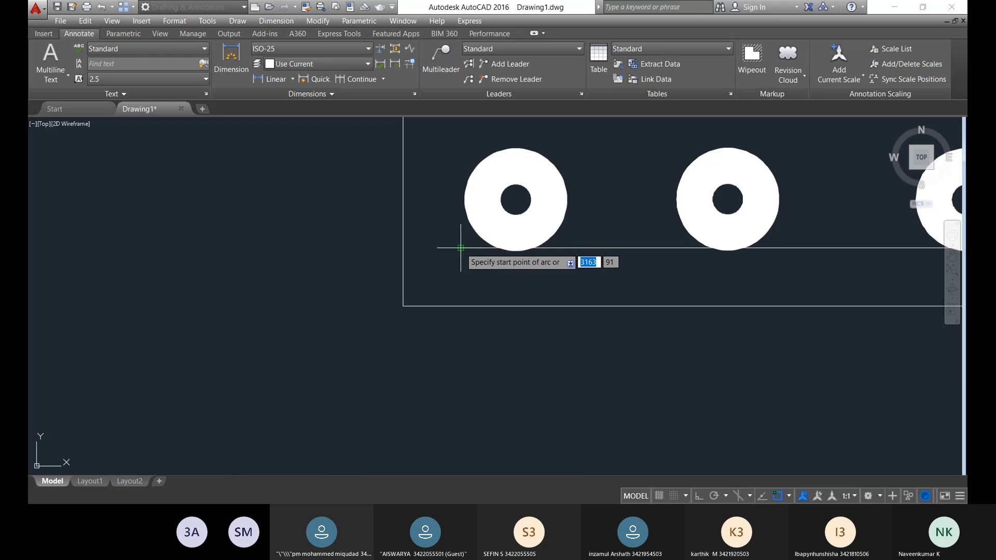
pyautogui.click(462, 246)
pyautogui.moveTo(434, 203); pyautogui.dragTo(436, 267, button='middle')
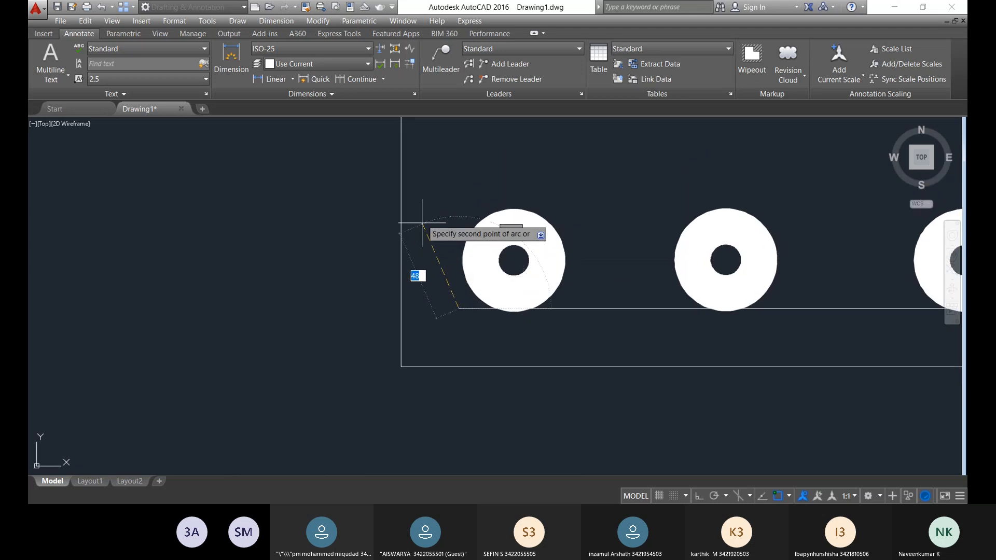
pyautogui.click(407, 174)
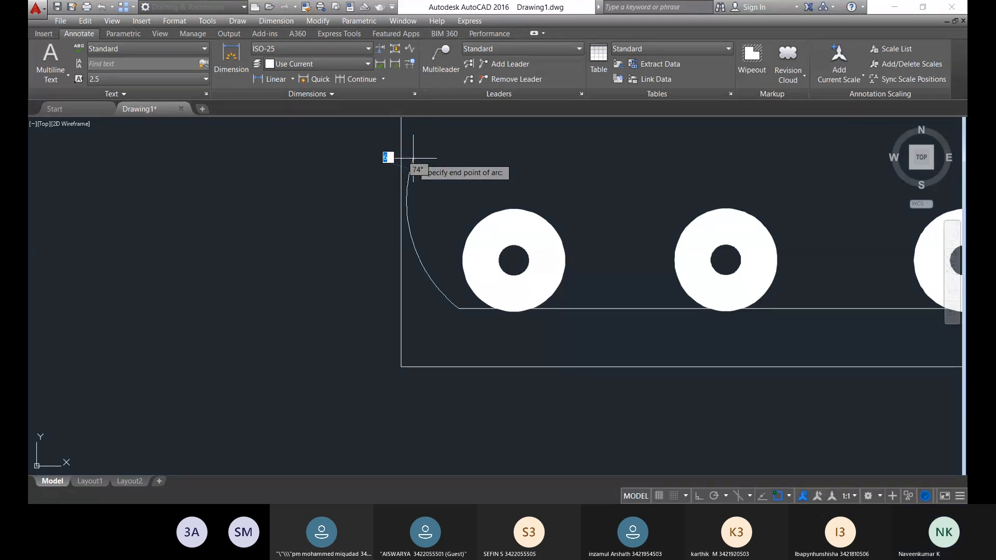
pyautogui.click(411, 160)
# - Draw a three-point arc from the bottom end of the stem's left bar, curving inward below the lowest dot in the shear key
pyautogui.scroll(-2, 641, 335)
pyautogui.scroll(-2, 638, 338)
pyautogui.moveTo(752, 363); pyautogui.dragTo(351, 331, button='middle')
pyautogui.scroll(-1, 450, 323)
pyautogui.moveTo(636, 412); pyautogui.dragTo(584, 305, button='middle')
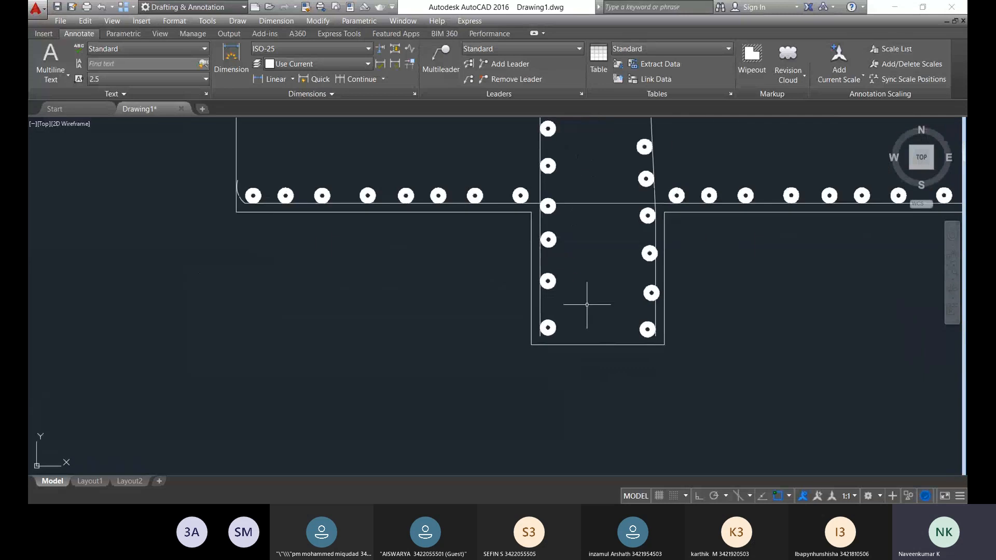
pyautogui.rightClick(584, 304)
pyautogui.click(596, 311)
pyautogui.scroll(6, 500, 347)
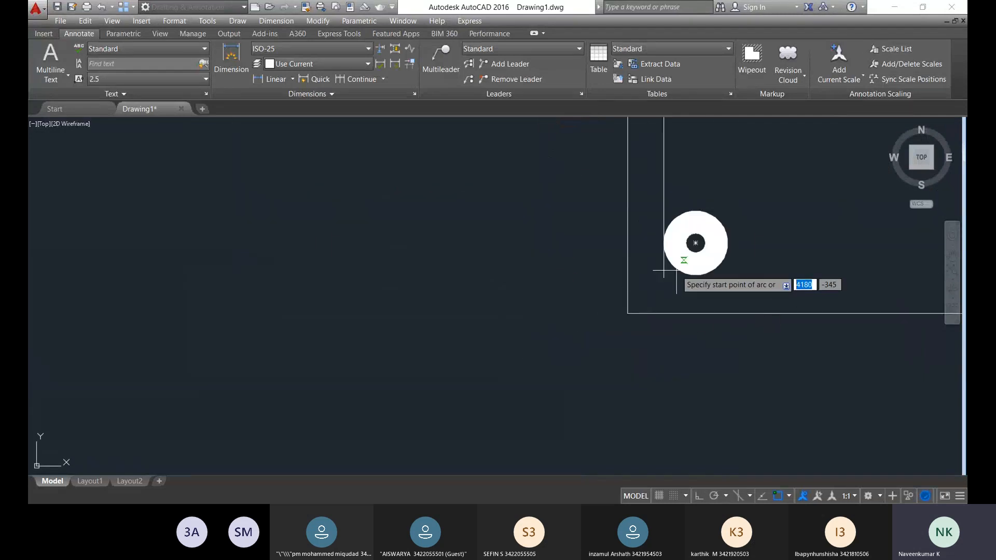
pyautogui.scroll(6, 672, 271)
pyautogui.click(625, 299)
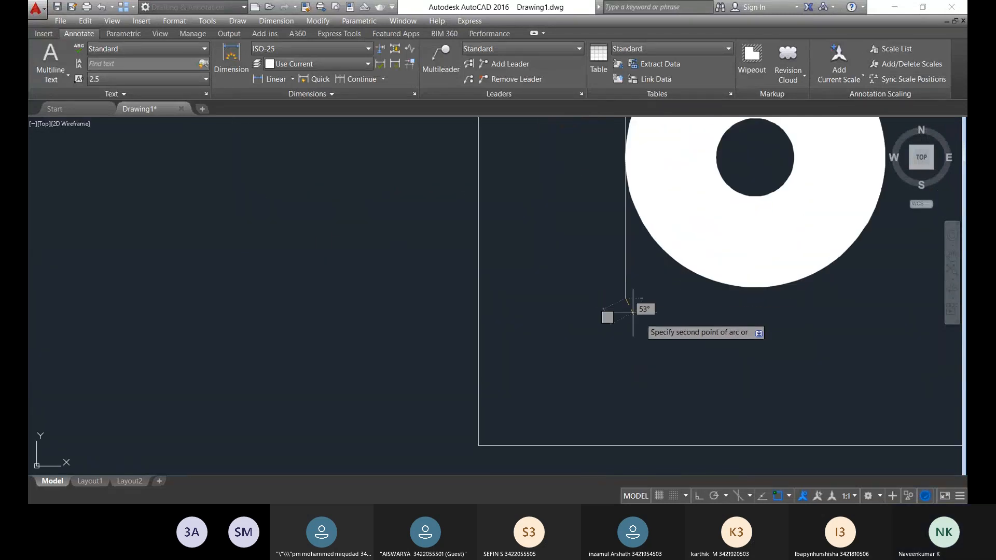
pyautogui.scroll(-5, 658, 349)
pyautogui.moveTo(653, 372); pyautogui.dragTo(573, 294, button='middle')
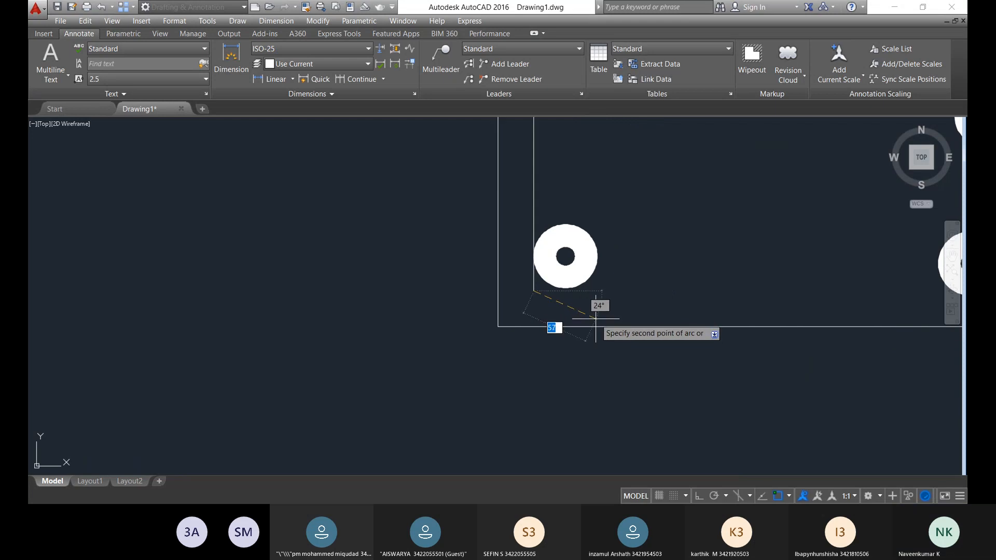
pyautogui.click(585, 317)
pyautogui.click(611, 317)
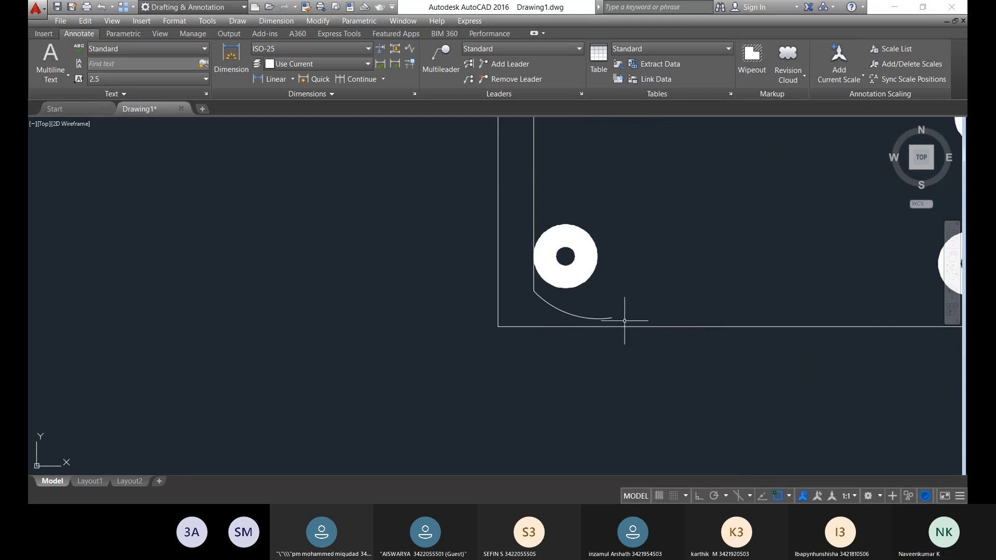
# - Draw a matching three-point arc from the bottom end of the shear key's right bar, bending inward just above the key's bottom edge
pyautogui.scroll(-2, 597, 280)
pyautogui.rightClick(583, 285)
pyautogui.click(615, 290)
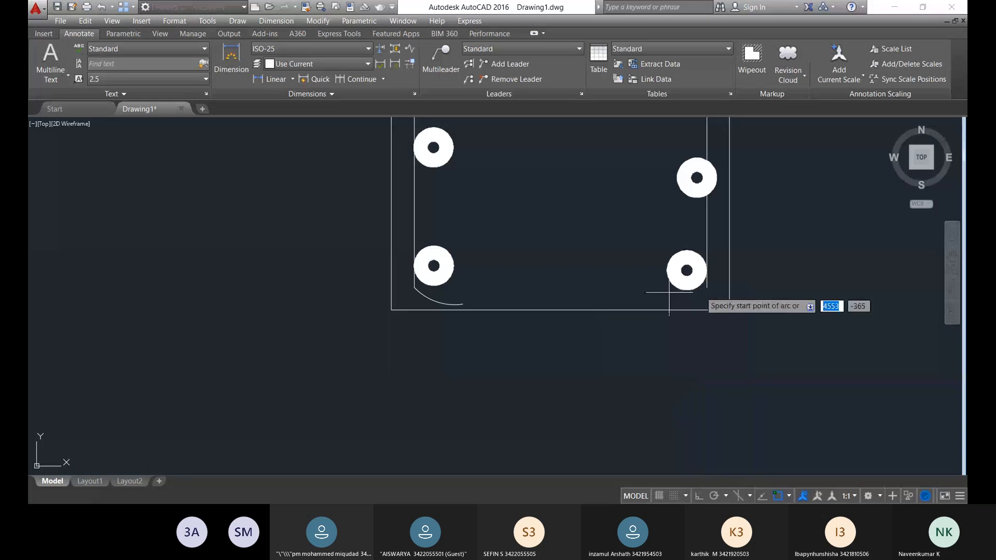
pyautogui.click(706, 287)
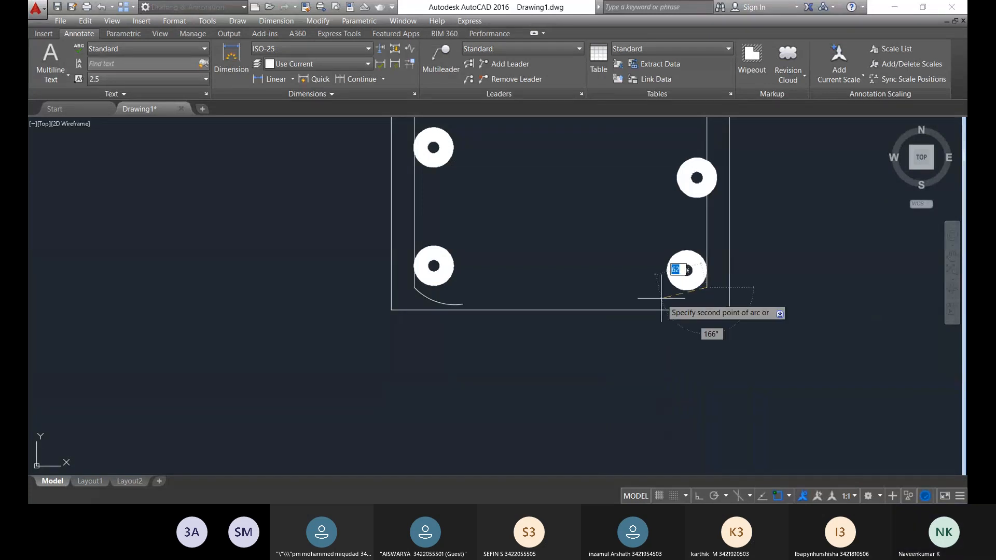
pyautogui.click(668, 301)
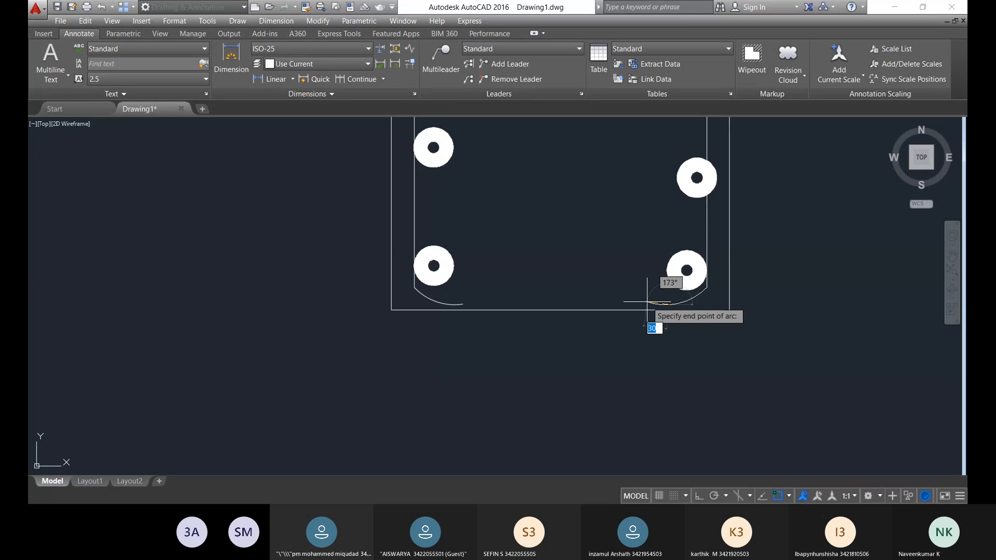
pyautogui.click(647, 302)
# - Try a three-point arc from the right end of the base slab's upper bar, bulging out to the slab's right edge
pyautogui.scroll(-3, 740, 310)
pyautogui.moveTo(783, 278); pyautogui.dragTo(342, 353, button='middle')
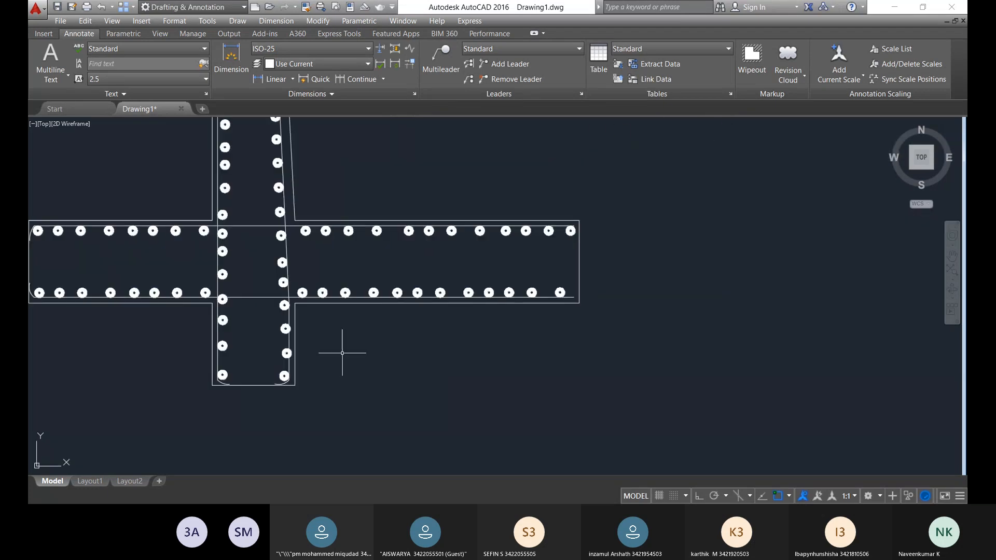
pyautogui.scroll(10, 565, 220)
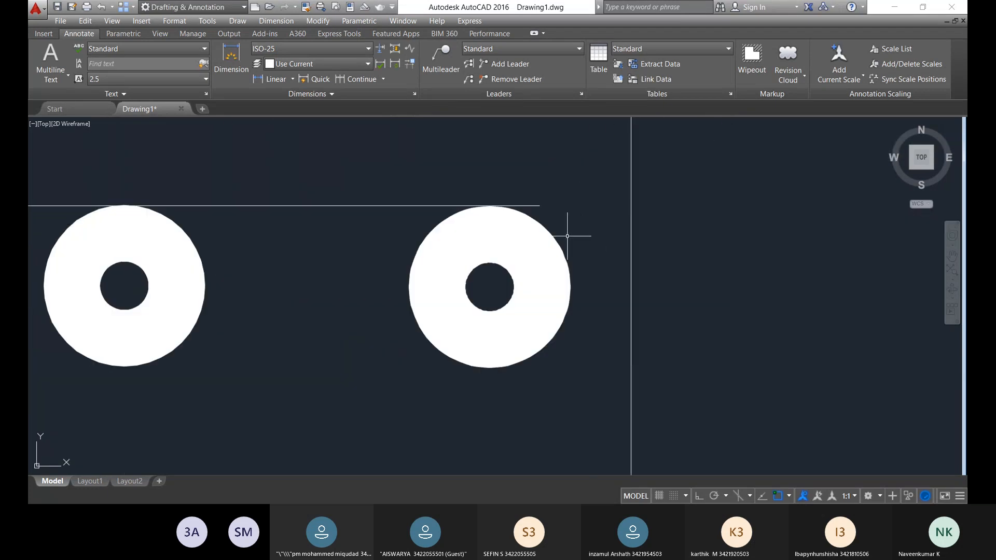
pyautogui.rightClick(595, 188)
pyautogui.click(605, 194)
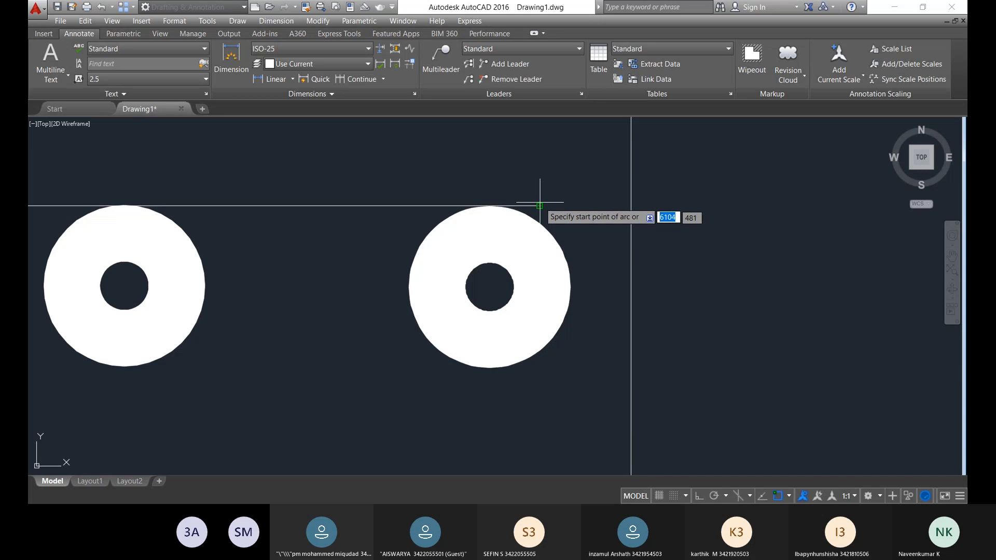
pyautogui.click(539, 205)
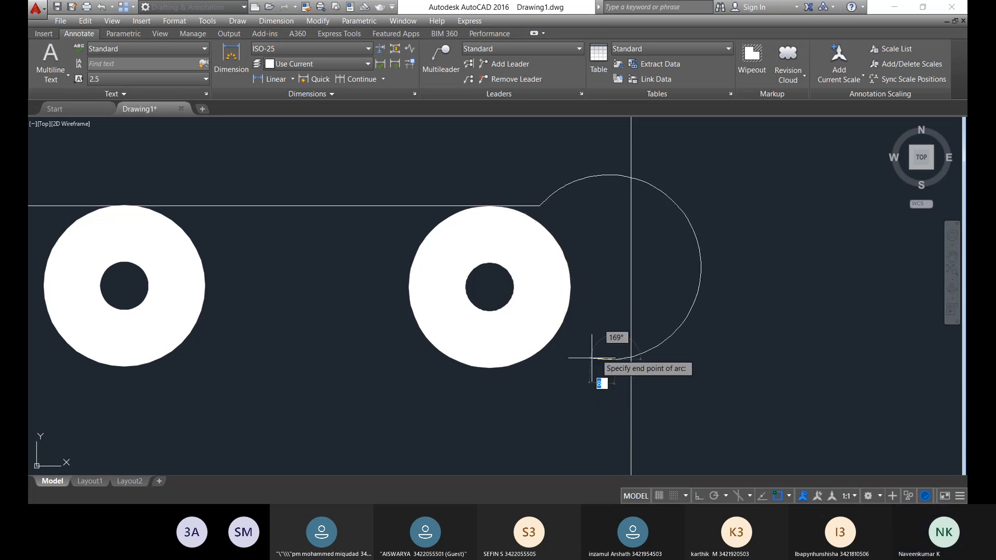
pyautogui.click(601, 384)
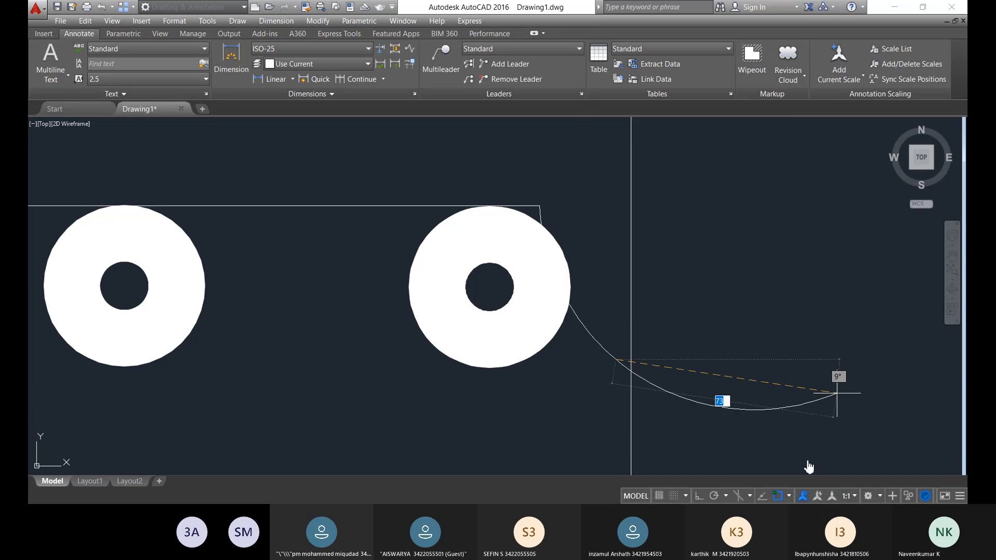
pyautogui.click(589, 386)
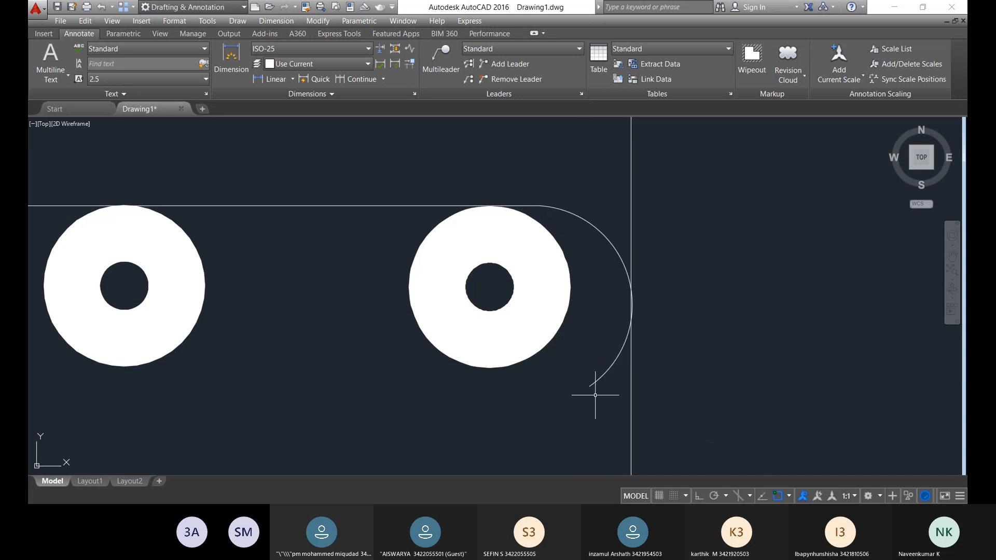
pyautogui.hotkey('ctrl', 'z')
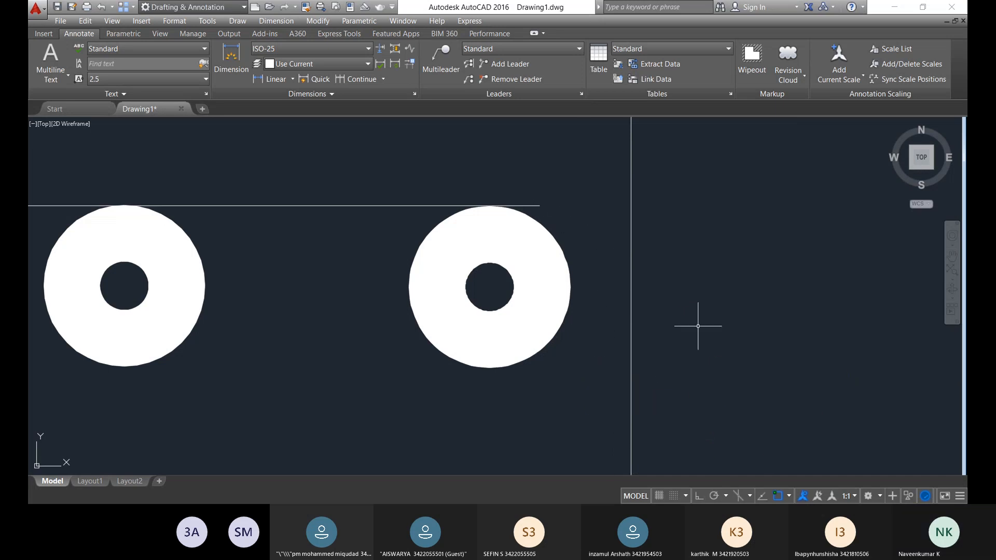
# - Draw a three-point arc from the right end of the base slab's upper bar, curving down around the last dot inside the right edge
pyautogui.rightClick(582, 183)
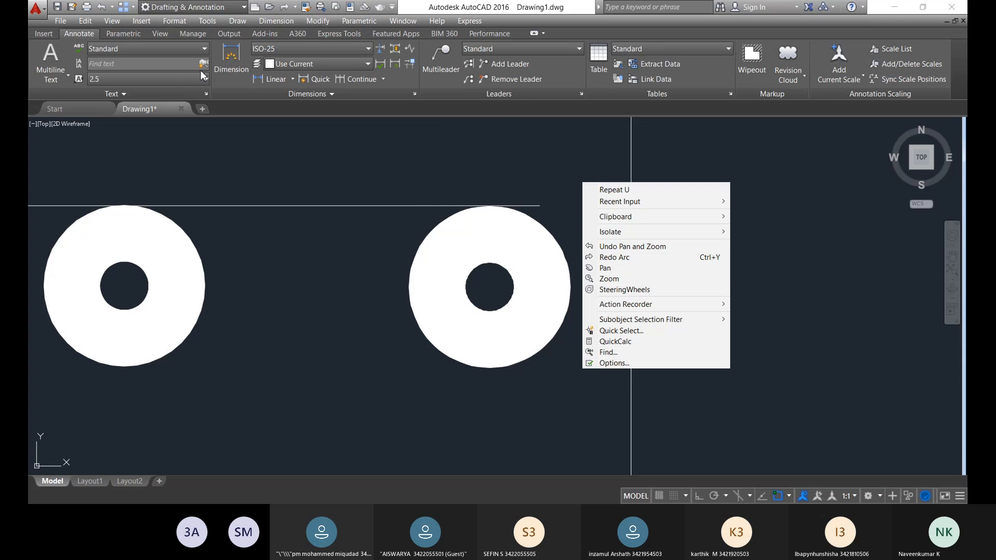
pyautogui.click(314, 177)
pyautogui.click(563, 191)
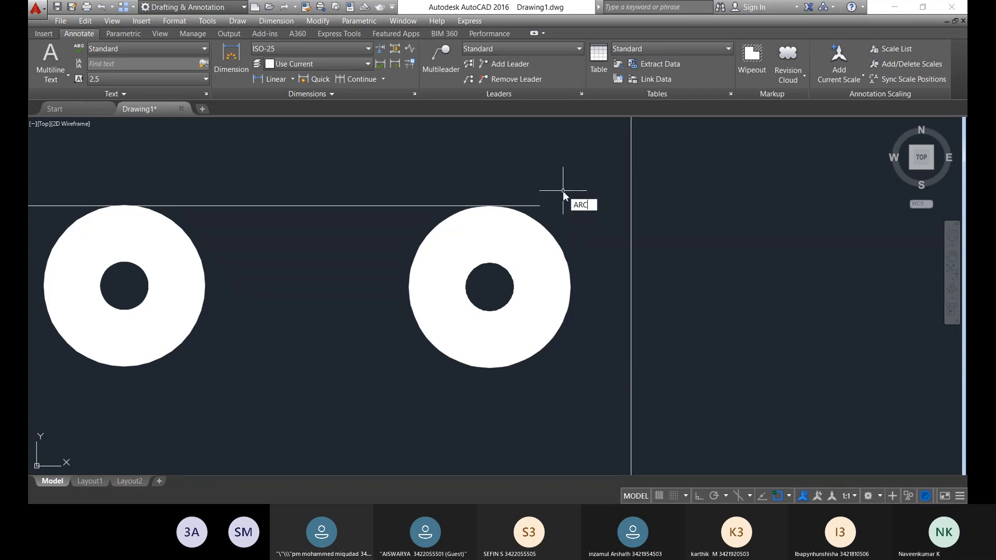
pyautogui.press('Return')
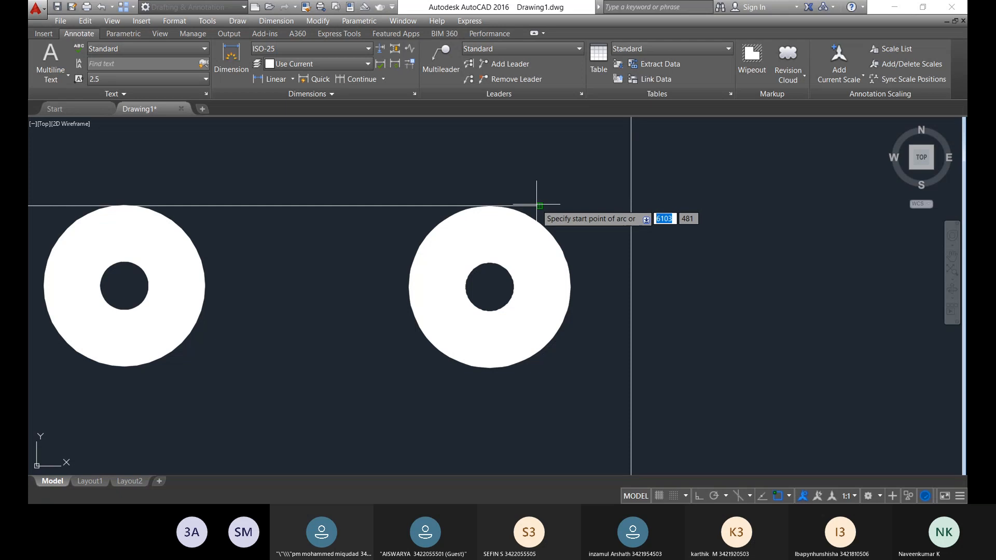
pyautogui.click(540, 205)
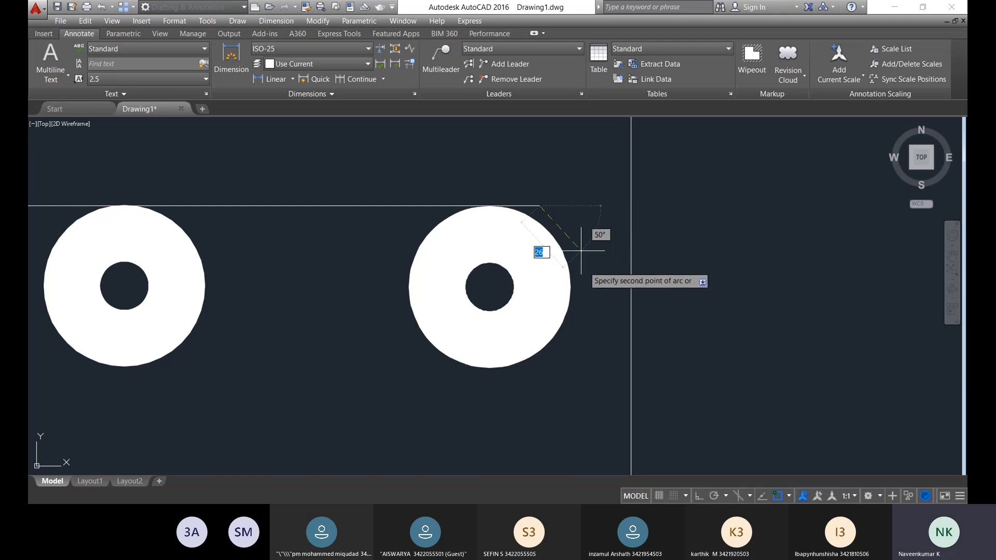
pyautogui.click(605, 351)
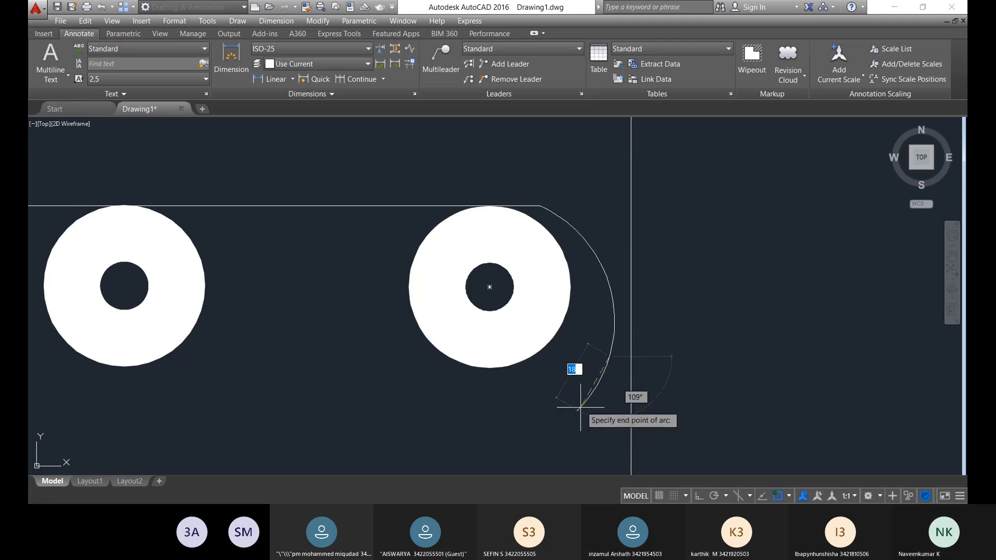
pyautogui.click(600, 397)
# - Draw a three-point arc from the right end of the base slab's lower bar, curving up inside the slab's right edge
pyautogui.scroll(-5, 596, 400)
pyautogui.moveTo(629, 406); pyautogui.dragTo(558, 312, button='middle')
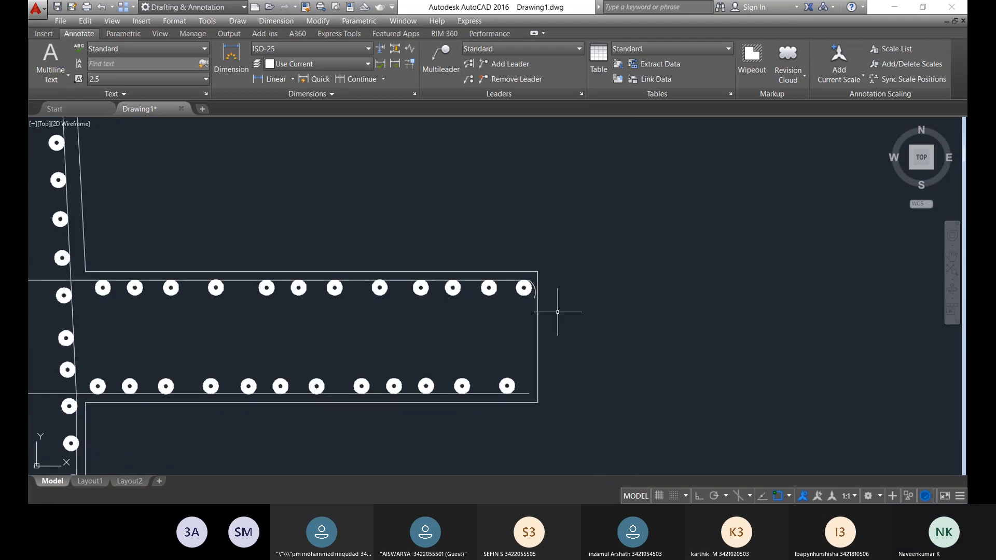
pyautogui.moveTo(566, 358); pyautogui.dragTo(573, 266, button='middle')
pyautogui.rightClick(573, 266)
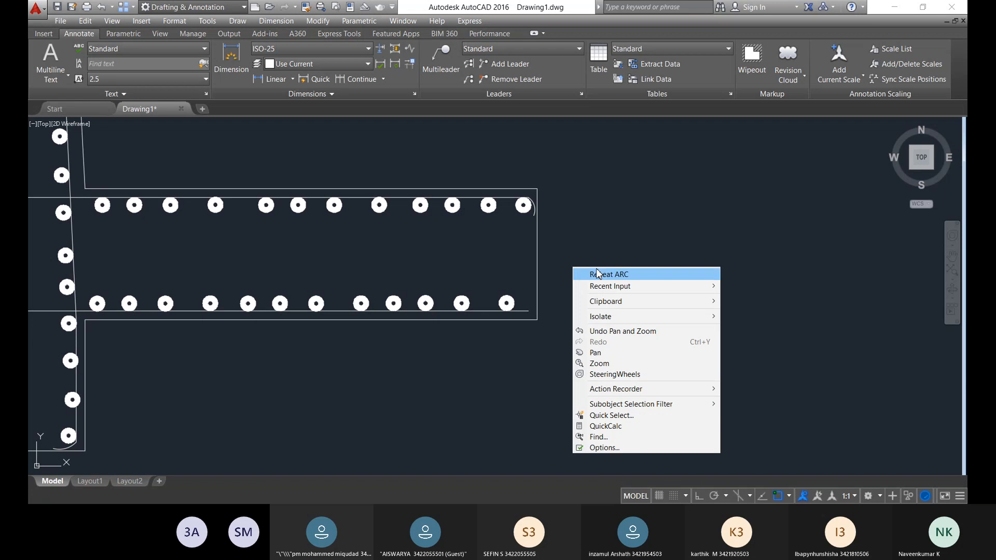
pyautogui.click(591, 274)
pyautogui.scroll(7, 550, 307)
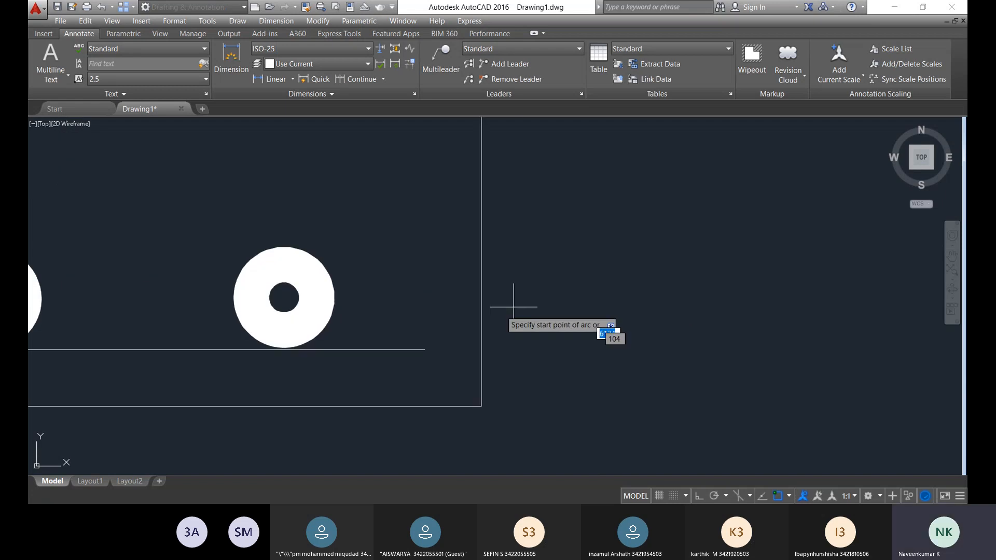
pyautogui.click(424, 349)
pyautogui.scroll(-6, 437, 210)
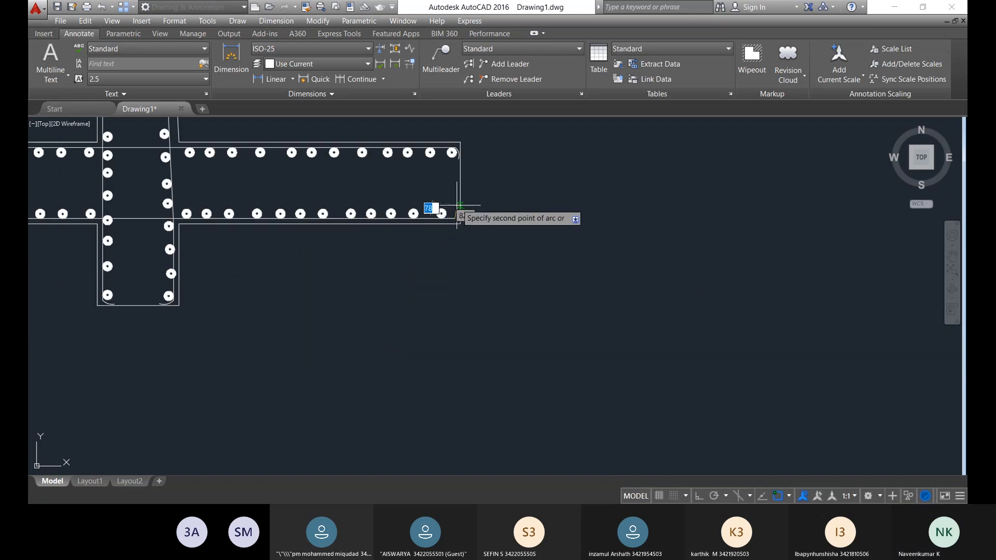
pyautogui.scroll(3, 456, 212)
pyautogui.click(458, 179)
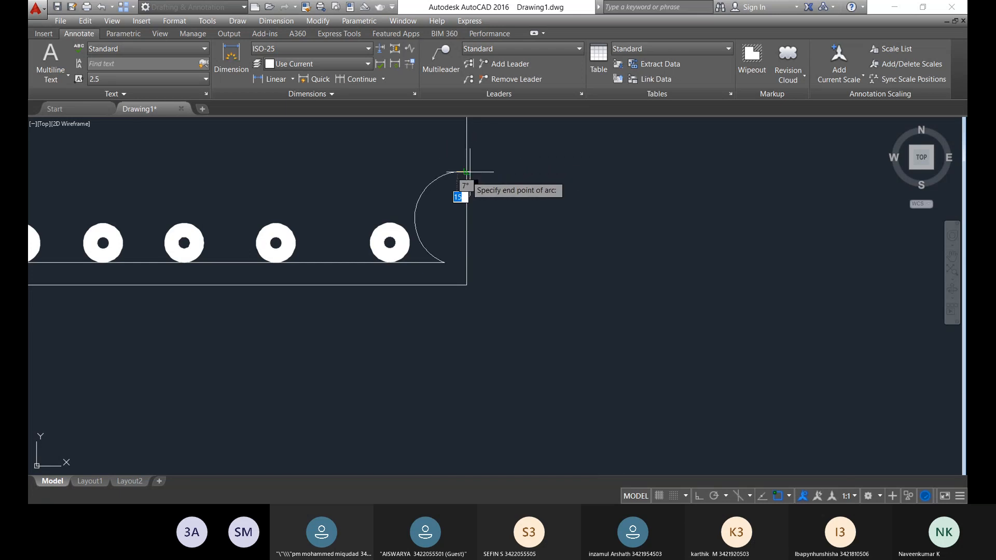
pyautogui.click(448, 149)
# - Erase the arc at the right end of the base slab's lower bar
pyautogui.scroll(-5, 533, 263)
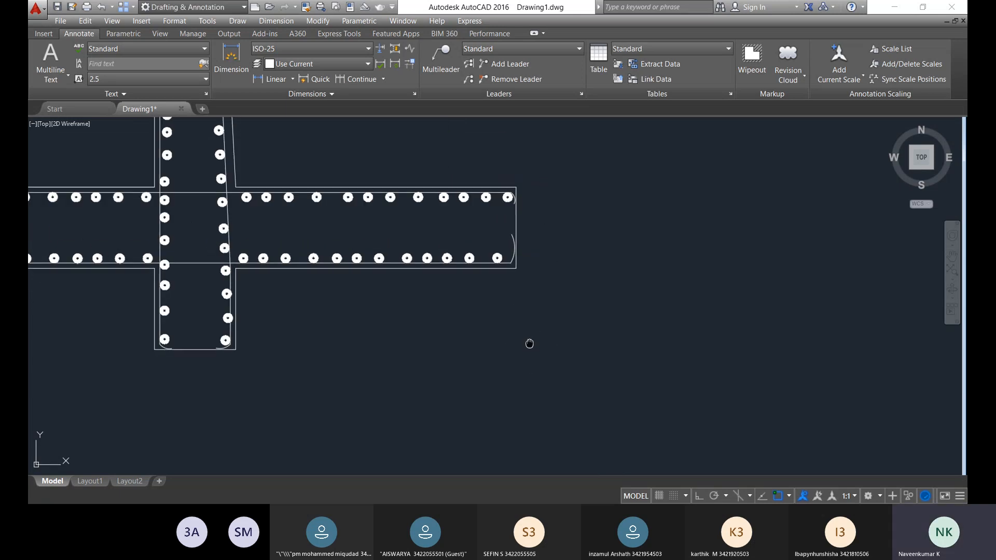
pyautogui.scroll(8, 528, 244)
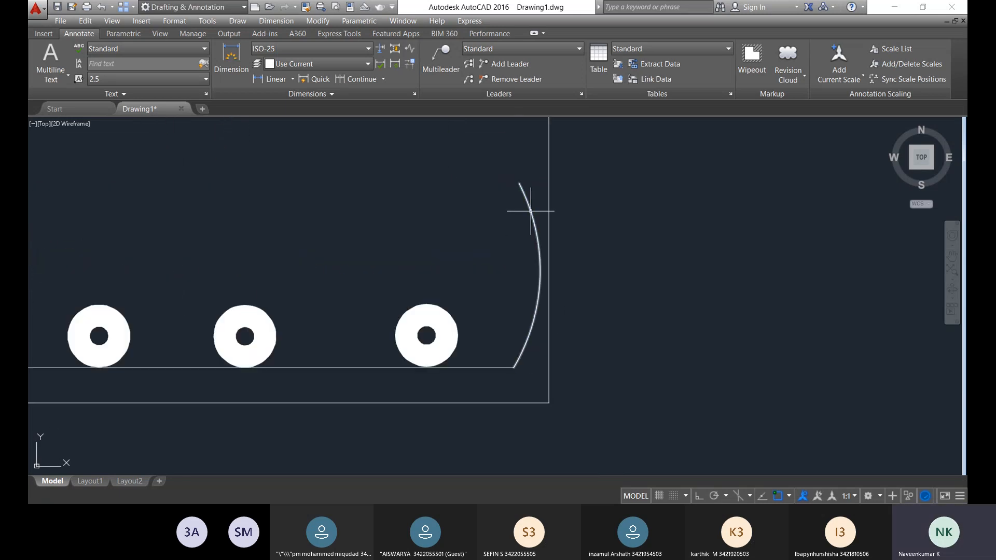
pyautogui.click(530, 211)
pyautogui.rightClick(519, 217)
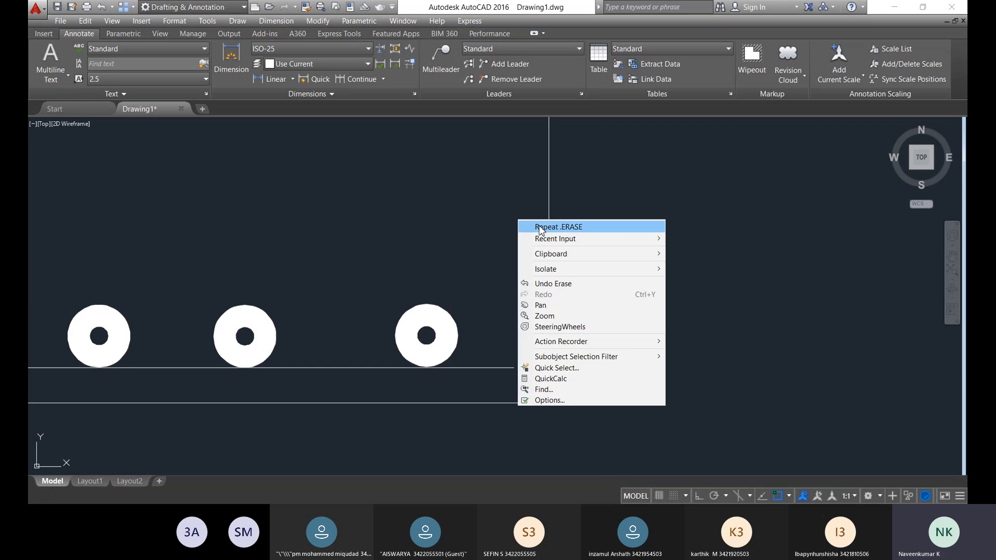
pyautogui.click(534, 226)
pyautogui.click(231, 59)
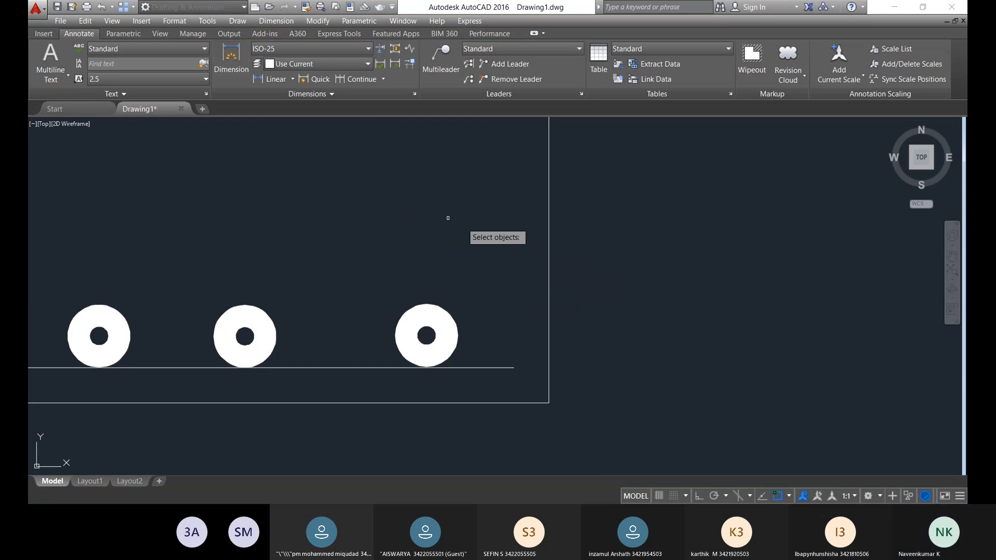
# - Draw a three-point arc from the right end of the base slab's lower bar, curving up inside the slab's right edge
pyautogui.press('Escape')
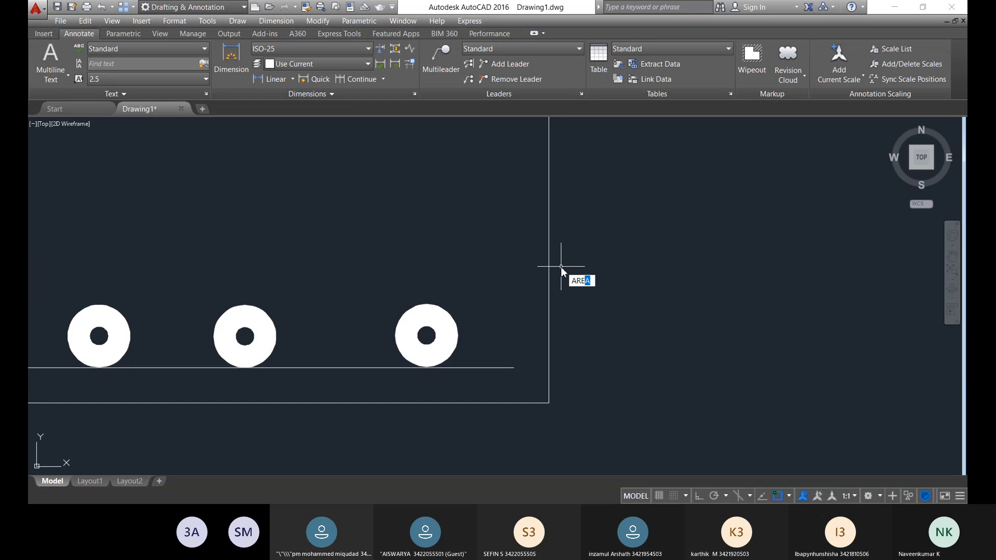
pyautogui.write('AArc')
pyautogui.press('Return')
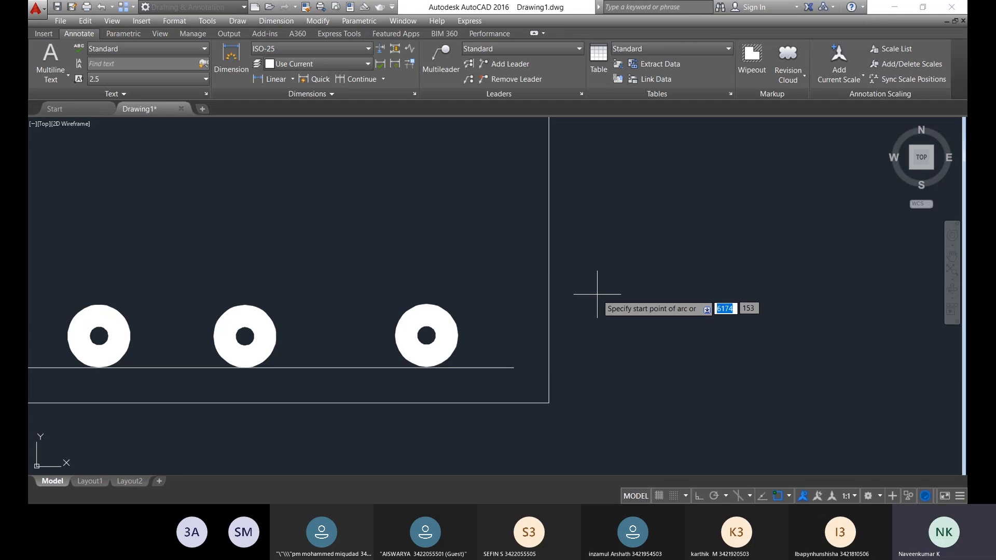
pyautogui.press('Escape')
pyautogui.write('a')
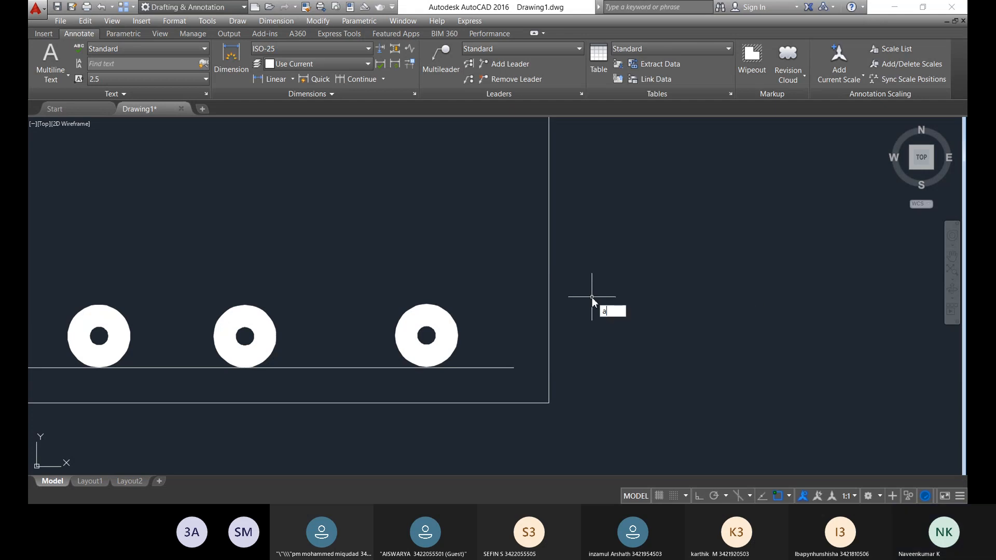
pyautogui.write('rc')
pyautogui.press('Return')
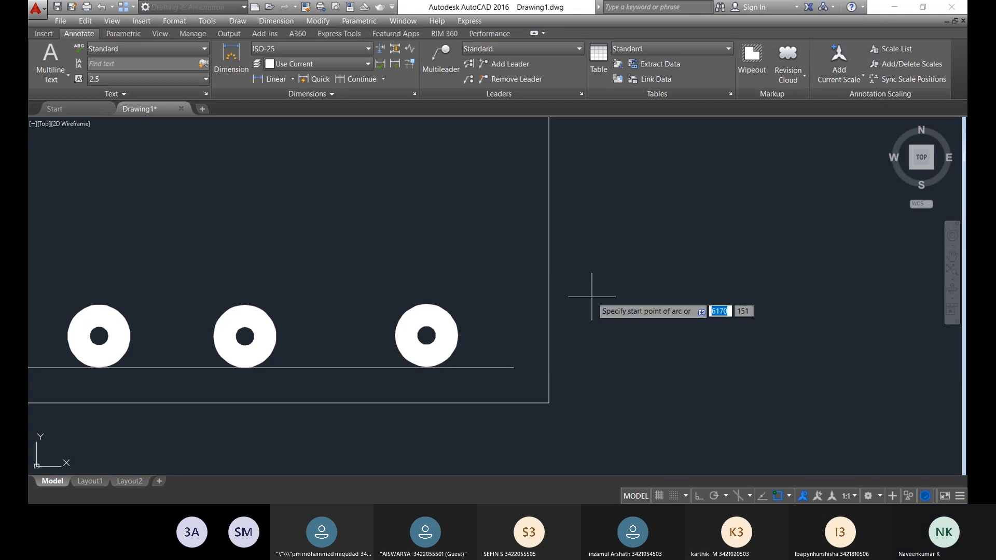
pyautogui.click(512, 366)
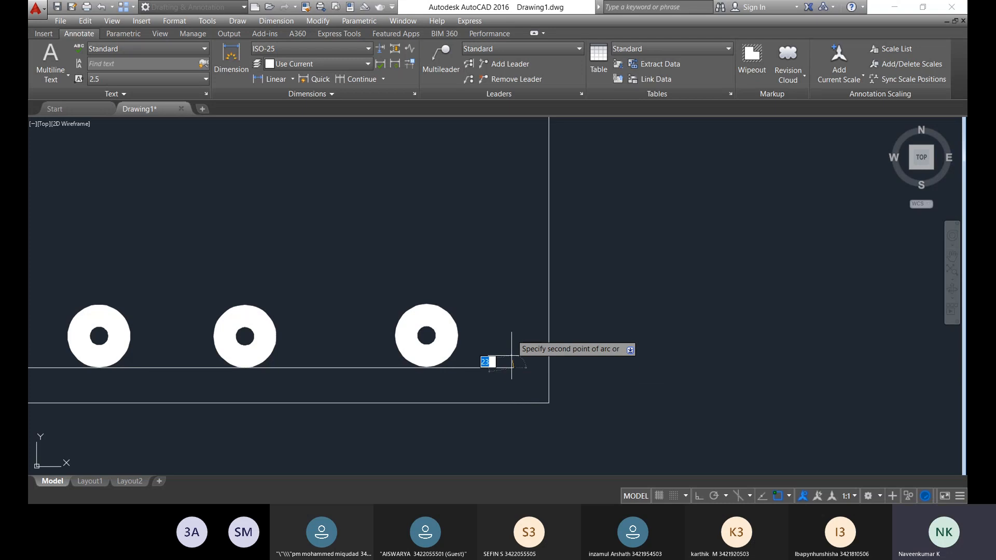
pyautogui.click(526, 223)
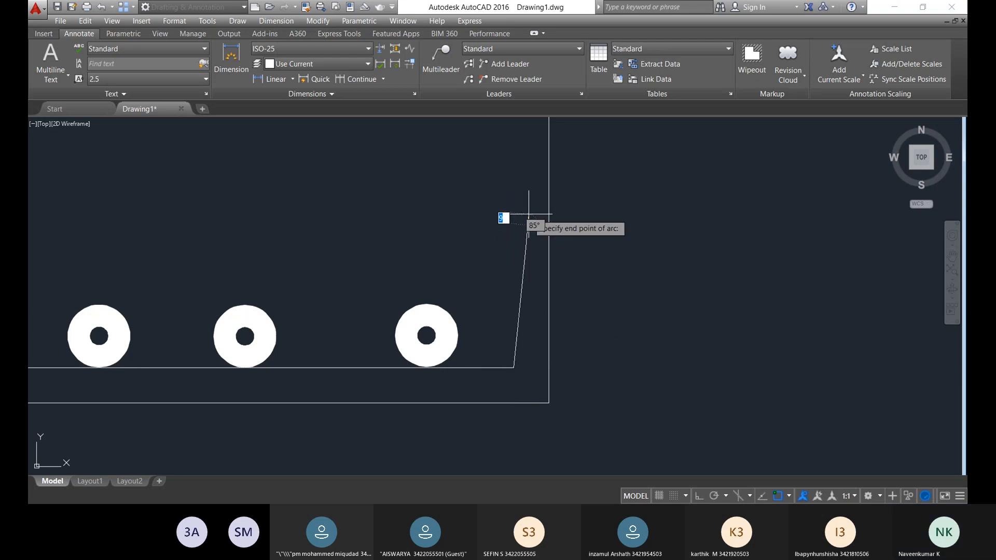
pyautogui.click(524, 214)
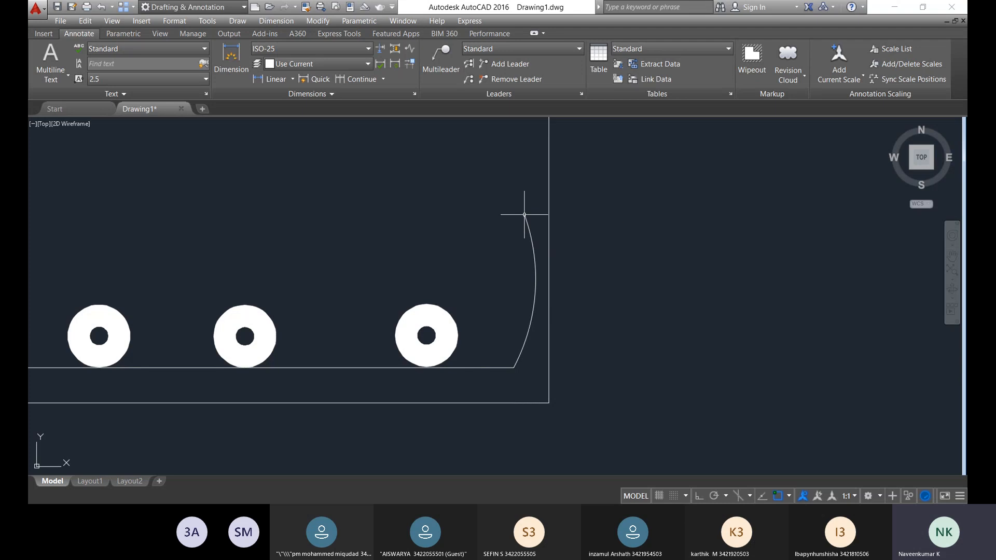
# - Move the last dot of the base slab's lower row to the right, close to the new arc
pyautogui.scroll(-5, 583, 275)
pyautogui.scroll(4, 583, 278)
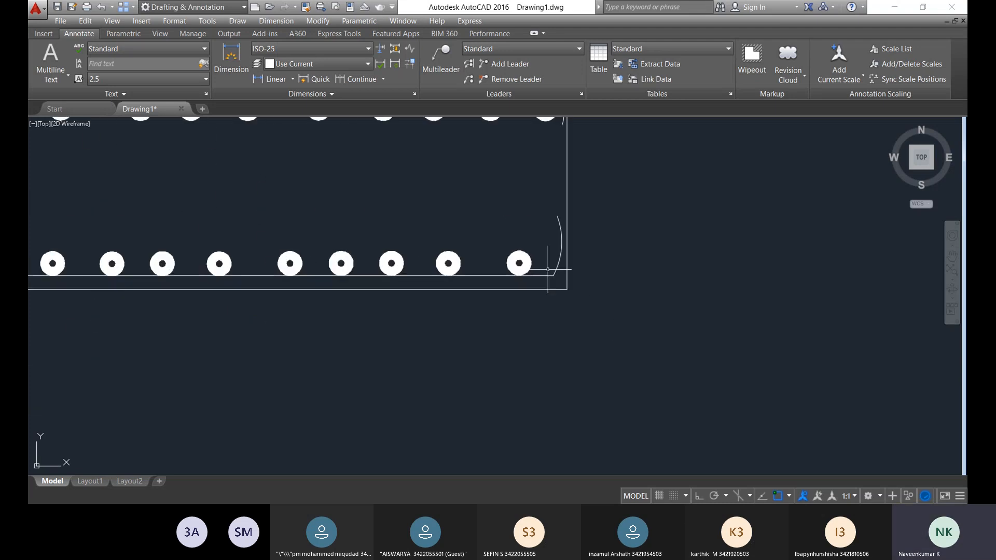
pyautogui.write('m')
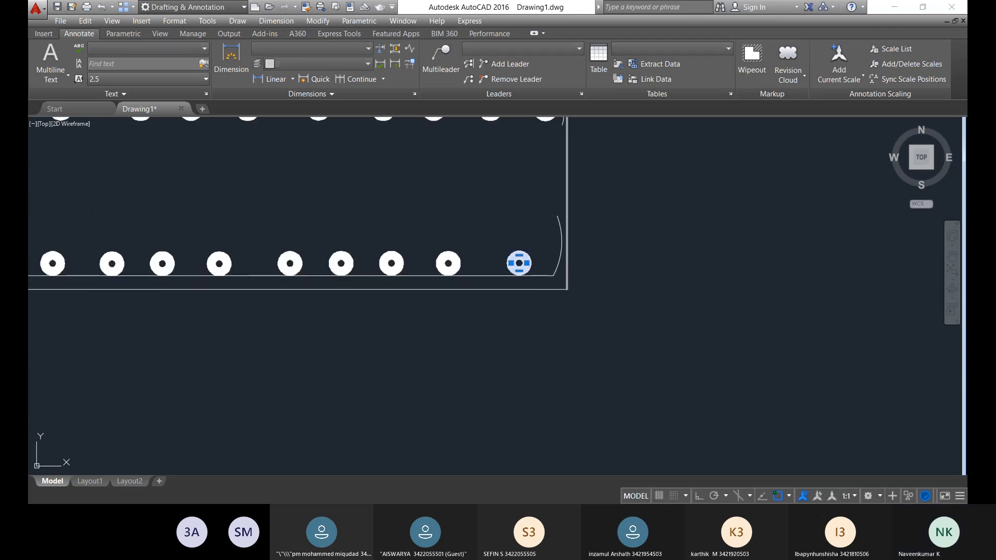
pyautogui.click(519, 263)
pyautogui.press('Return')
pyautogui.click(518, 263)
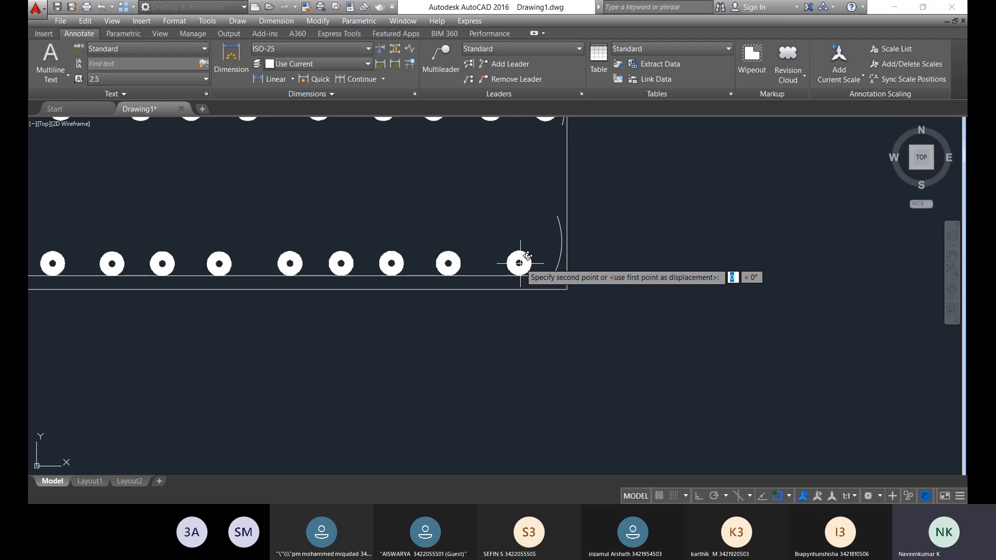
pyautogui.click(539, 262)
# - Move the second-to-last dot of the base slab's lower row about 61 units to the right
pyautogui.scroll(-3, 638, 296)
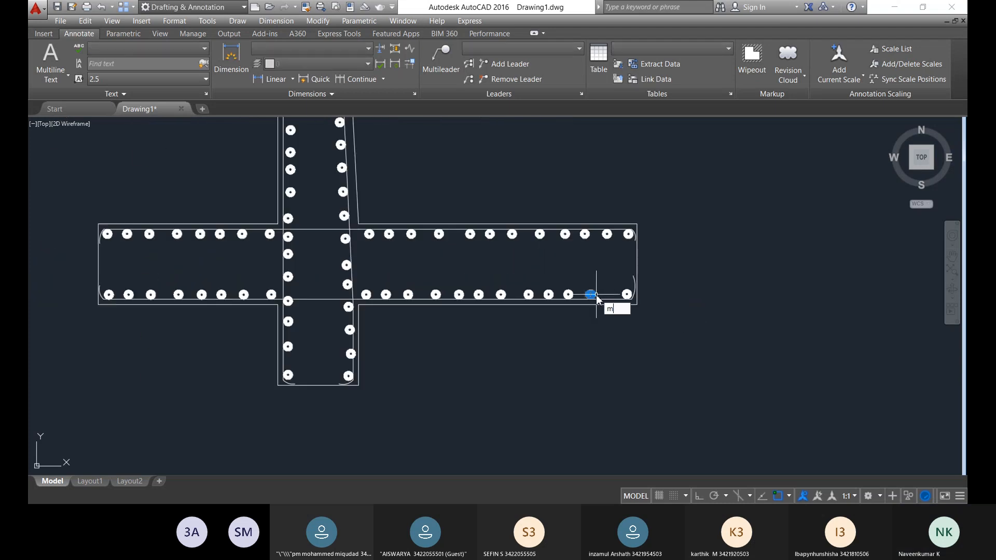
pyautogui.write('m')
pyautogui.press('Return')
pyautogui.scroll(3, 592, 294)
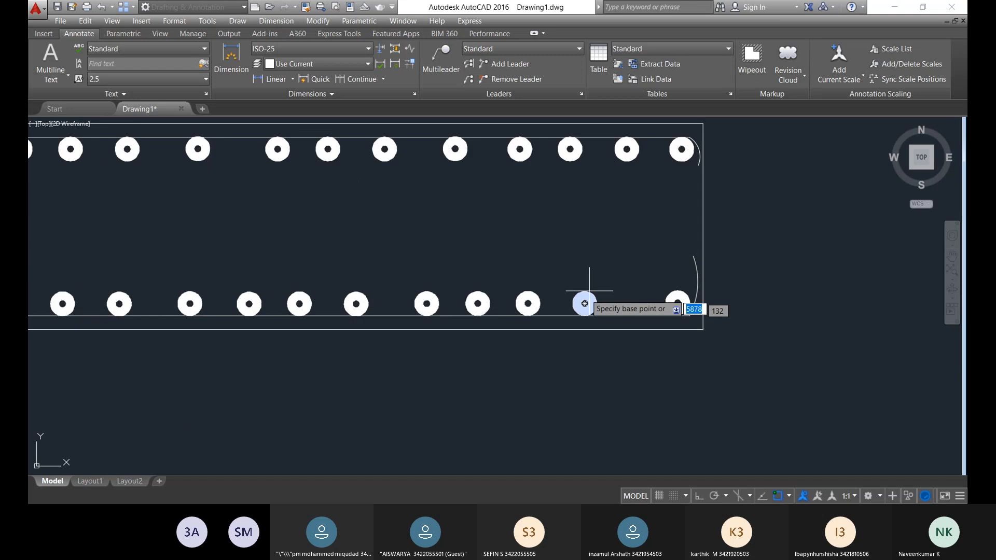
pyautogui.click(584, 304)
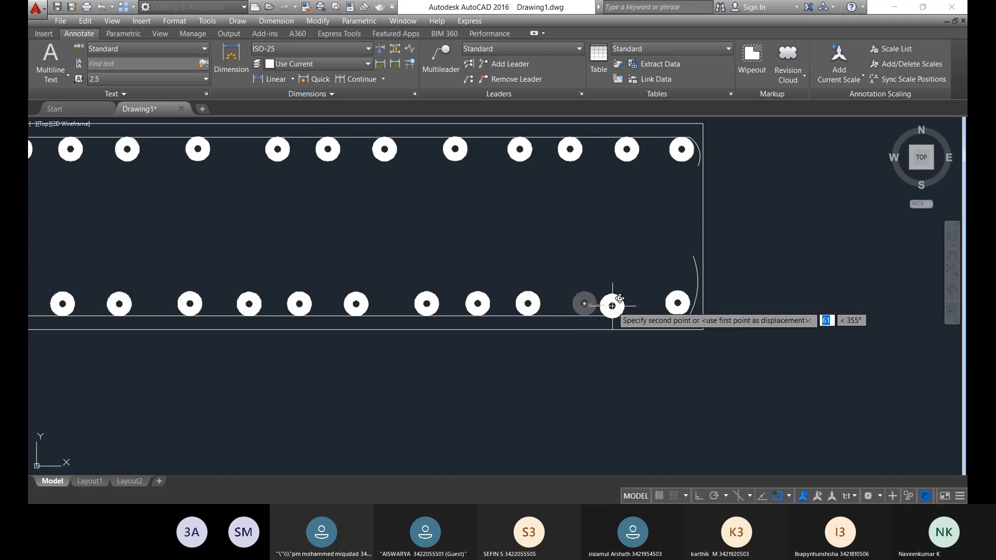
pyautogui.click(612, 306)
# - Move the third-to-last dot of the base slab's lower row slightly right to even out the spacing
pyautogui.scroll(-4, 774, 326)
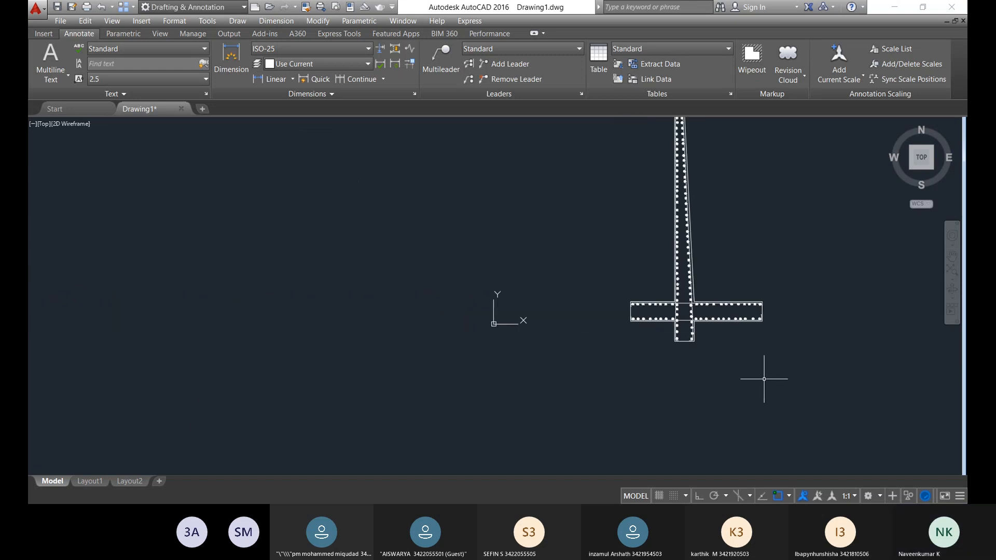
pyautogui.scroll(7, 761, 347)
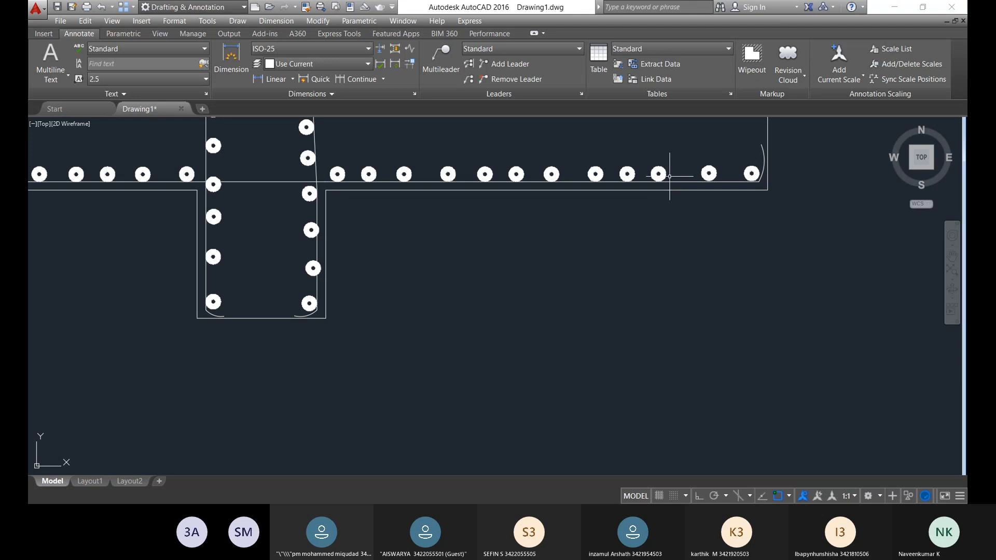
pyautogui.click(663, 174)
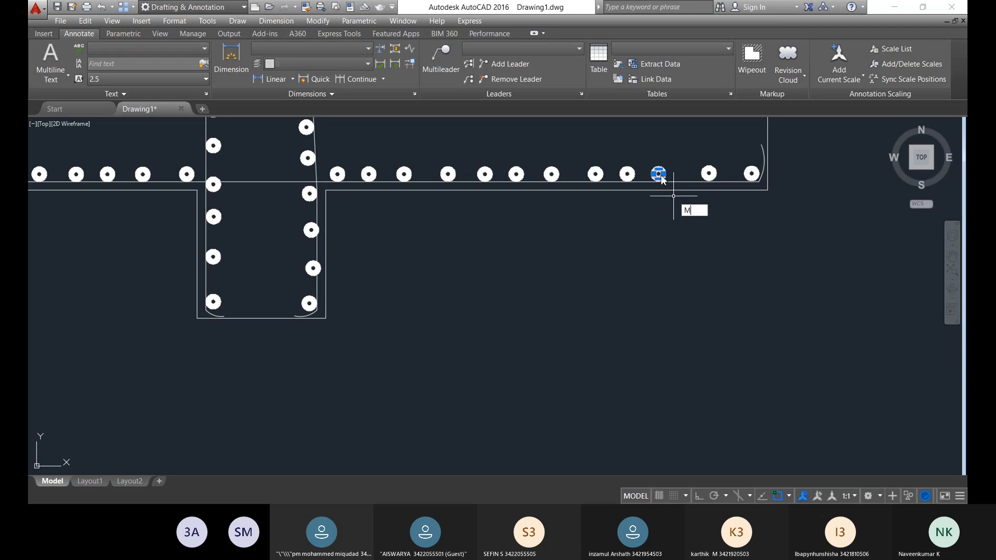
pyautogui.press('Return')
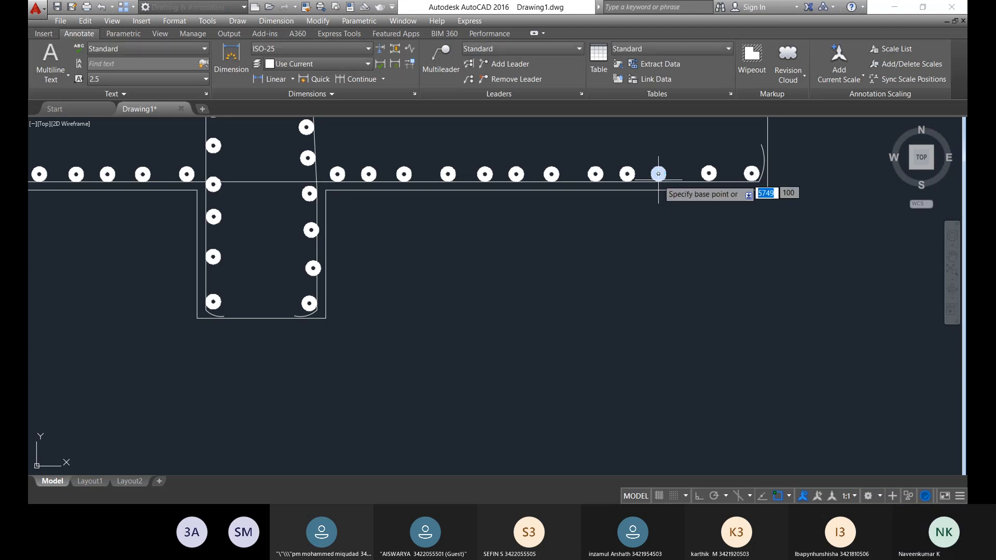
pyautogui.click(659, 177)
pyautogui.click(674, 175)
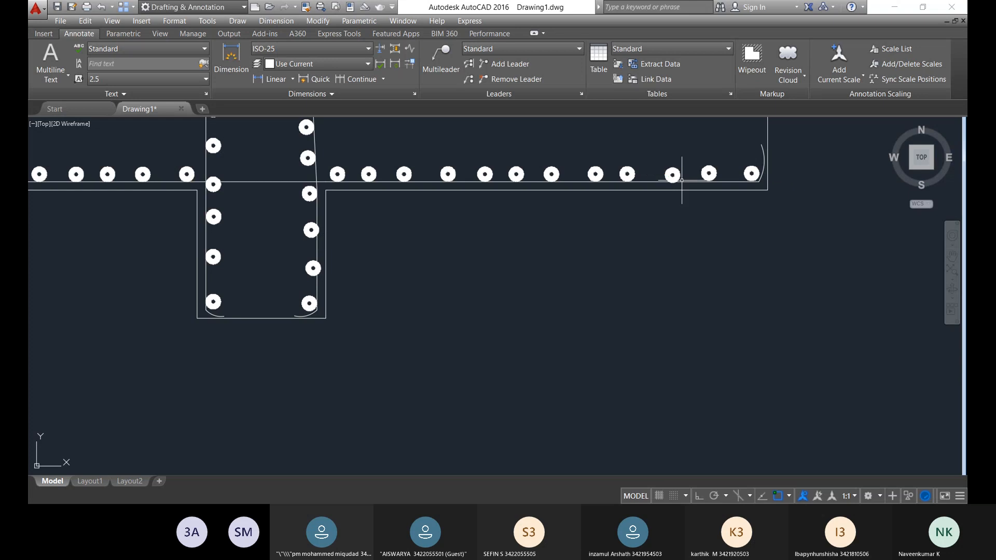
# - Examine the reinforcement bars and dots across the stem, base slab and shear key
pyautogui.scroll(-6, 775, 234)
pyautogui.scroll(-6, 654, 306)
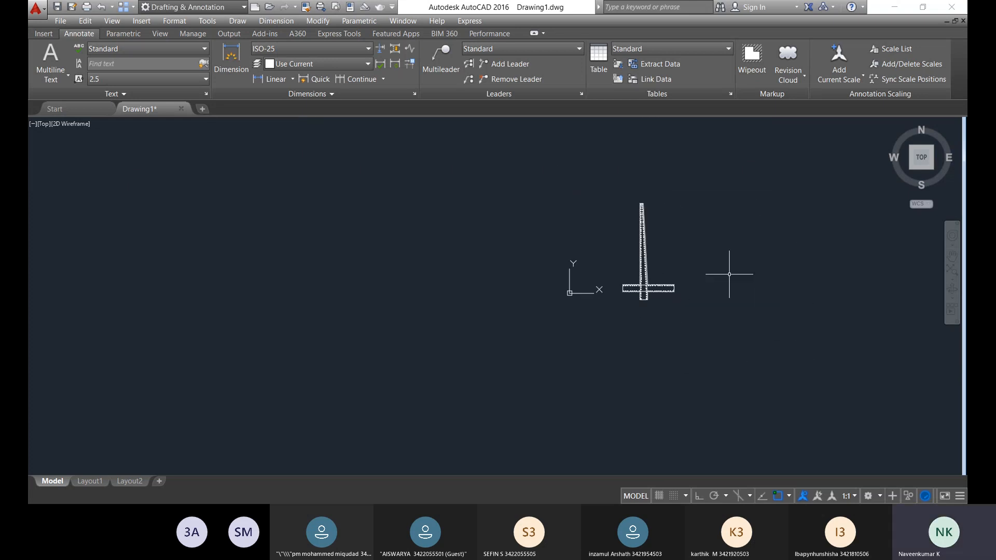
pyautogui.scroll(6, 726, 274)
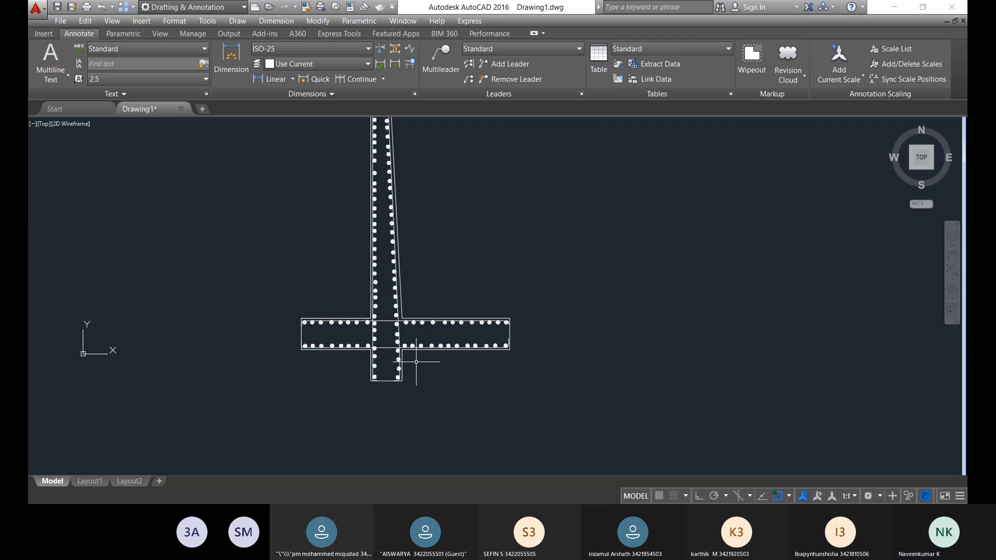
pyautogui.scroll(-6, 378, 217)
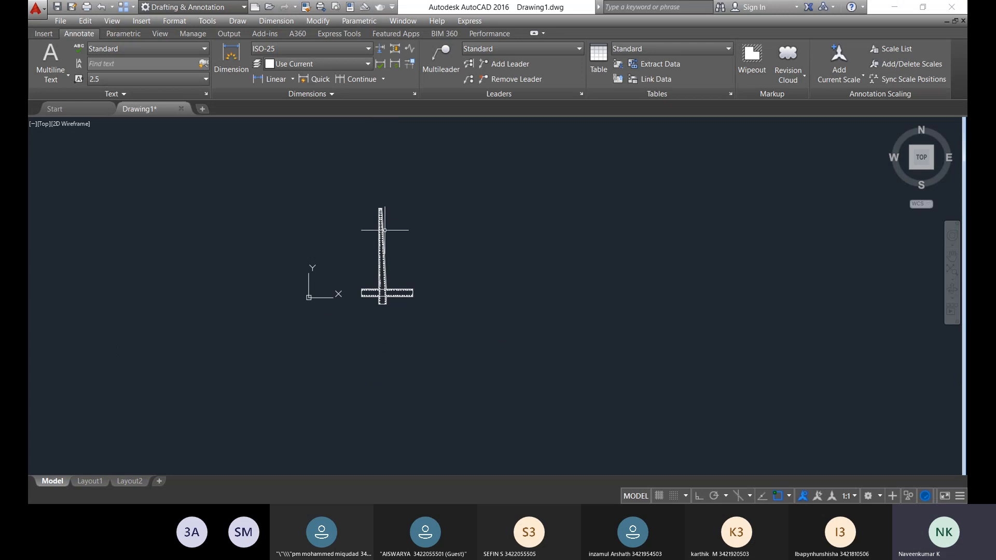
pyautogui.scroll(6, 389, 229)
pyautogui.scroll(-4, 387, 255)
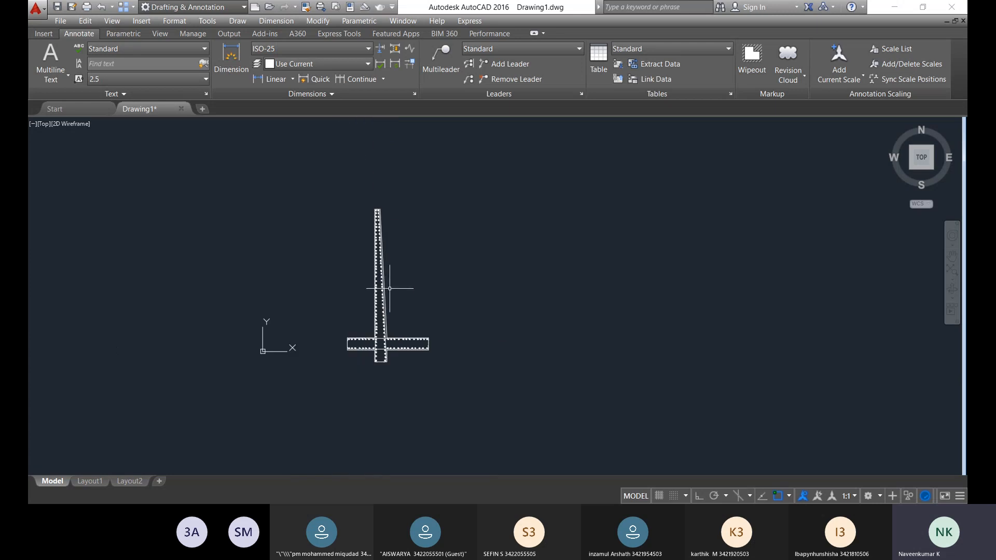
pyautogui.scroll(5, 389, 288)
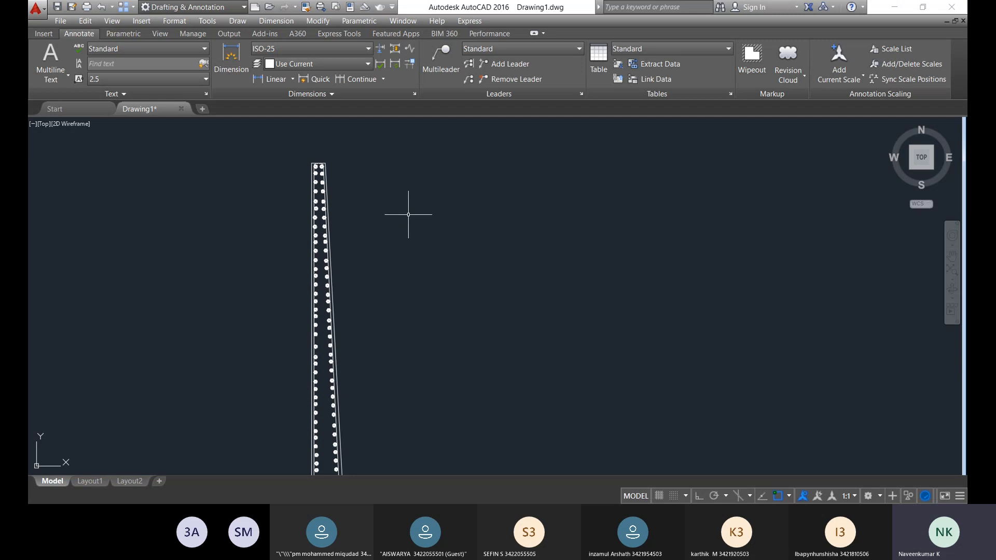
pyautogui.scroll(-7, 350, 221)
pyautogui.scroll(5, 350, 224)
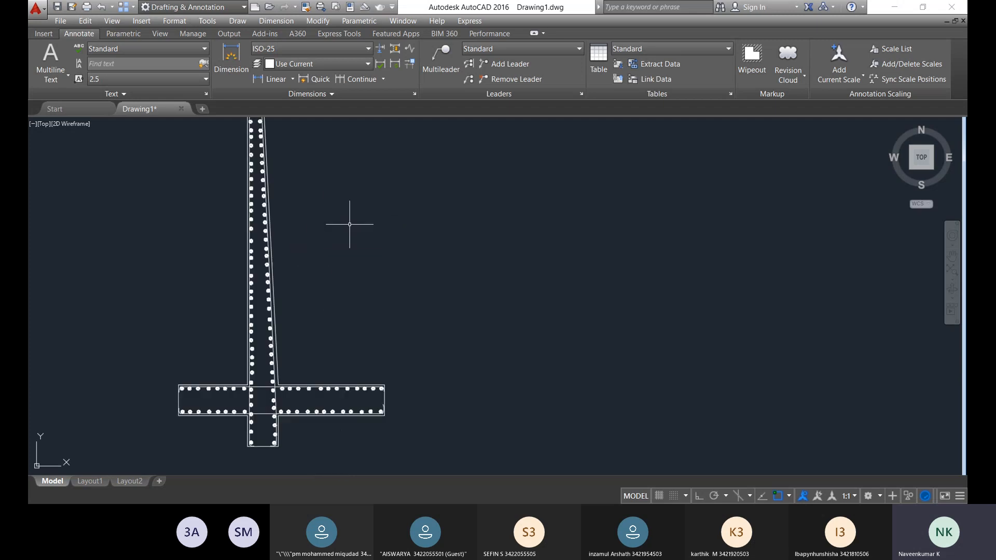
# - With Ortho on, draw a horizontal line from the stem's top right corner to the right, well past the base slab's end
pyautogui.moveTo(309, 212); pyautogui.dragTo(312, 331, button='middle')
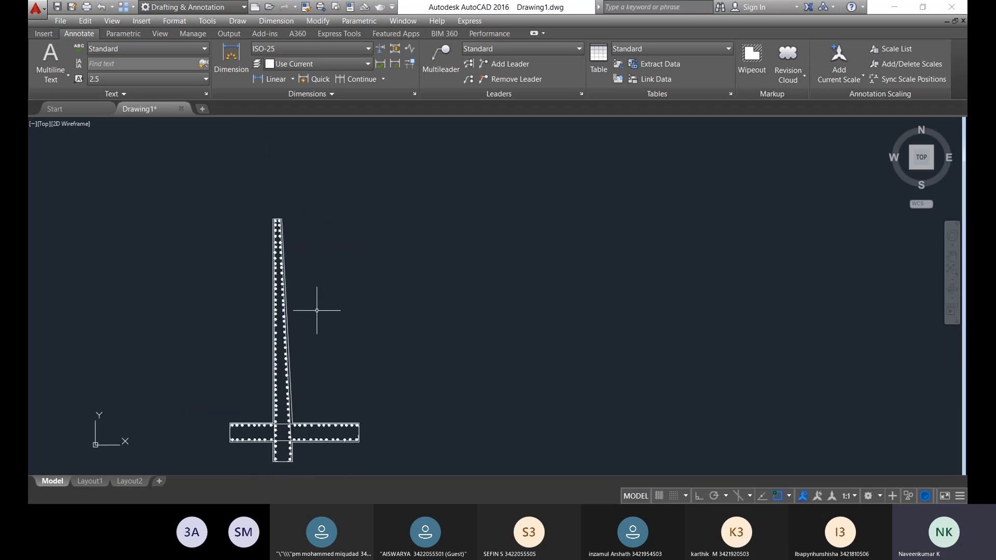
pyautogui.write('l')
pyautogui.press('Return')
pyautogui.scroll(8, 311, 306)
pyautogui.scroll(-5, 207, 145)
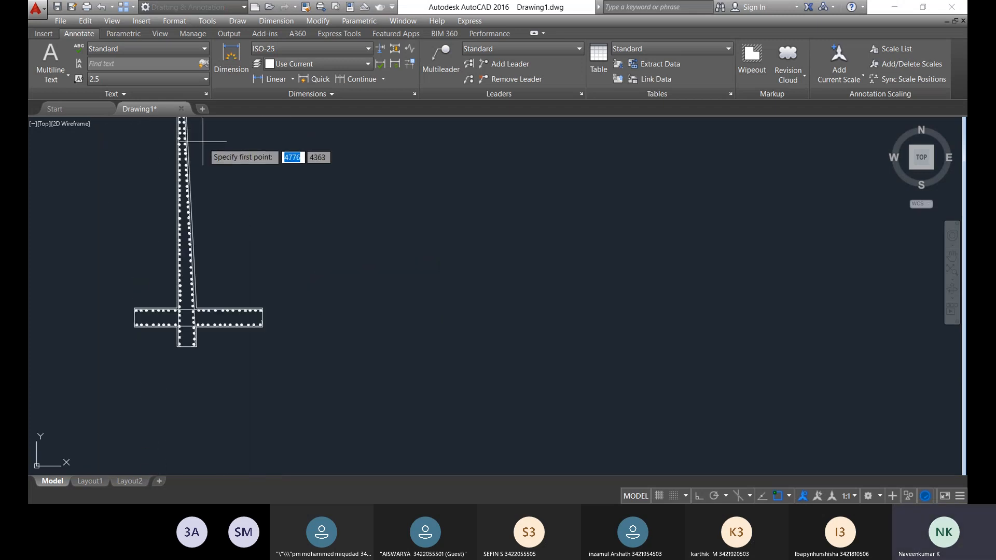
pyautogui.scroll(4, 212, 271)
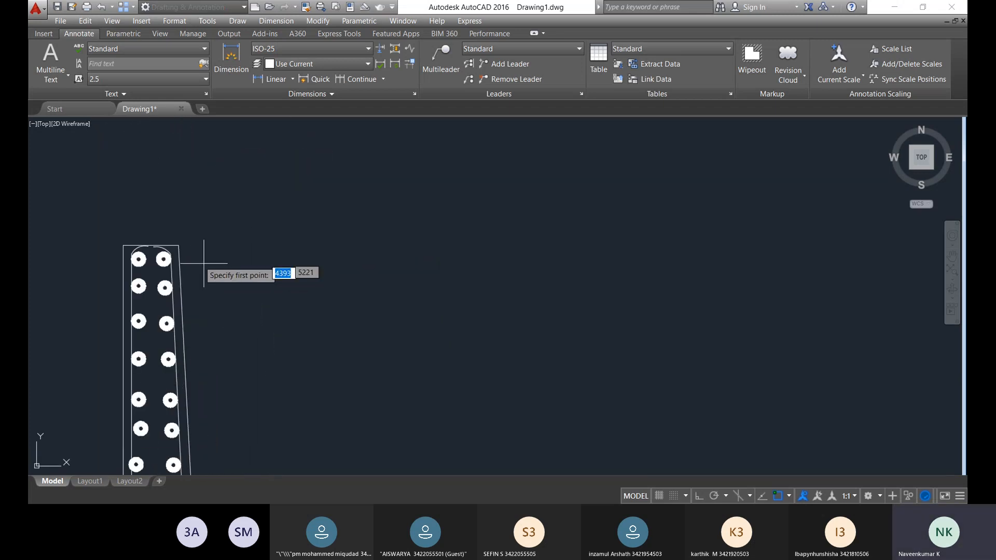
pyautogui.click(179, 245)
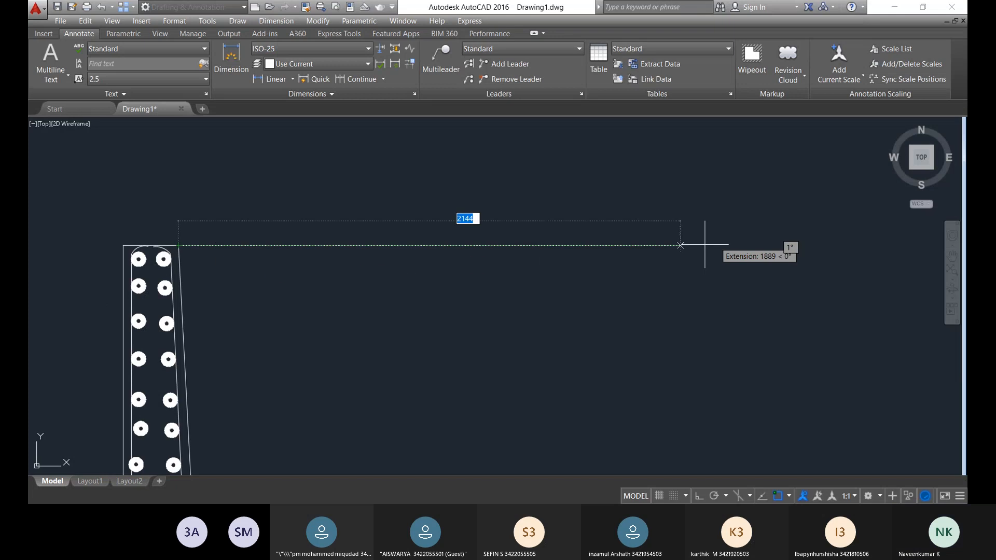
pyautogui.click(699, 496)
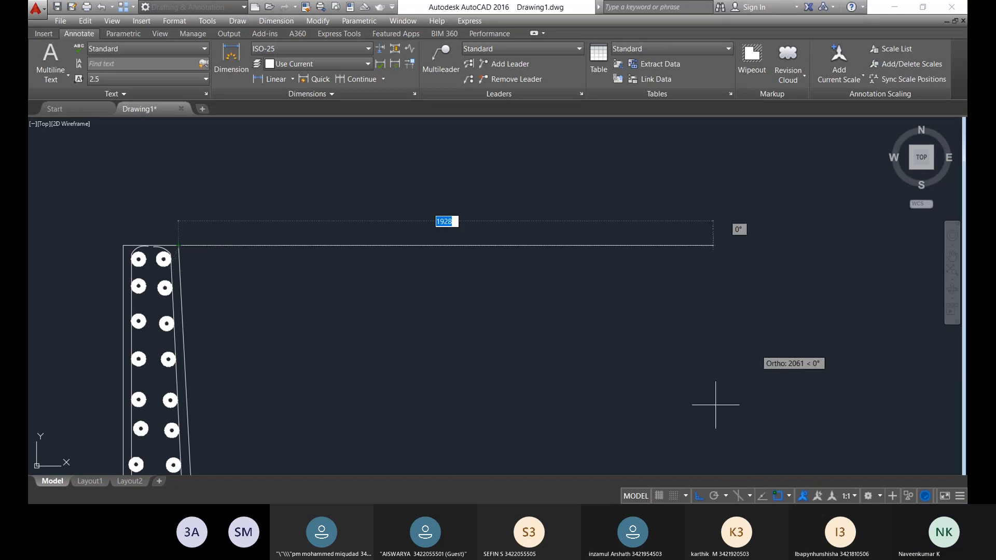
pyautogui.scroll(-6, 571, 322)
pyautogui.scroll(-3, 500, 364)
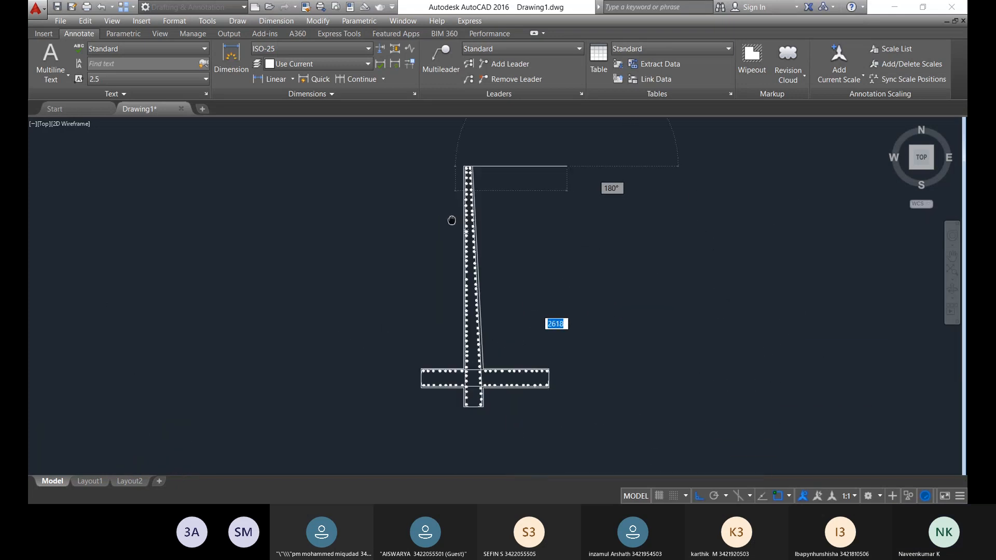
pyautogui.scroll(-6, 769, 179)
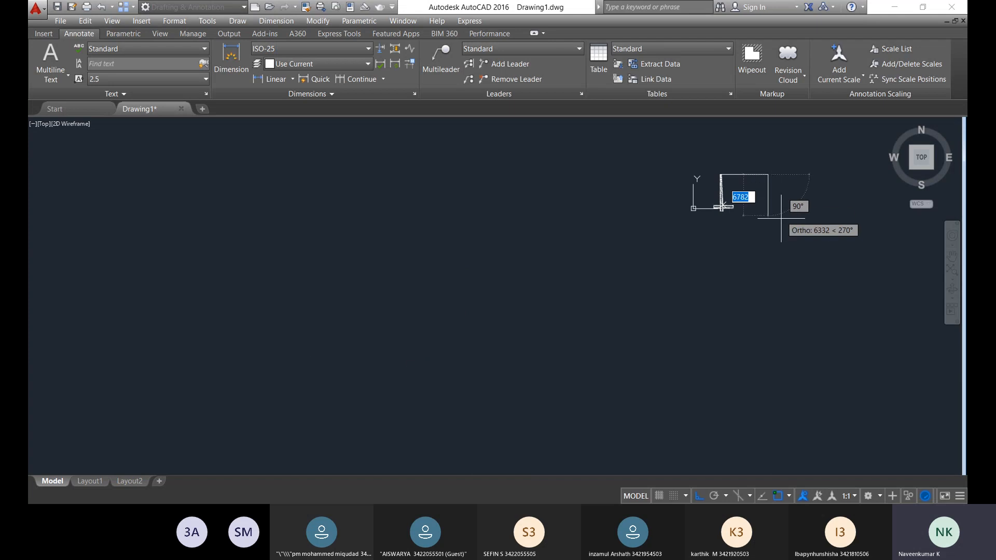
pyautogui.press('Escape')
# - With Ortho off, draw a short line slanting down and to the left from the right end of the ground line
pyautogui.scroll(6, 762, 211)
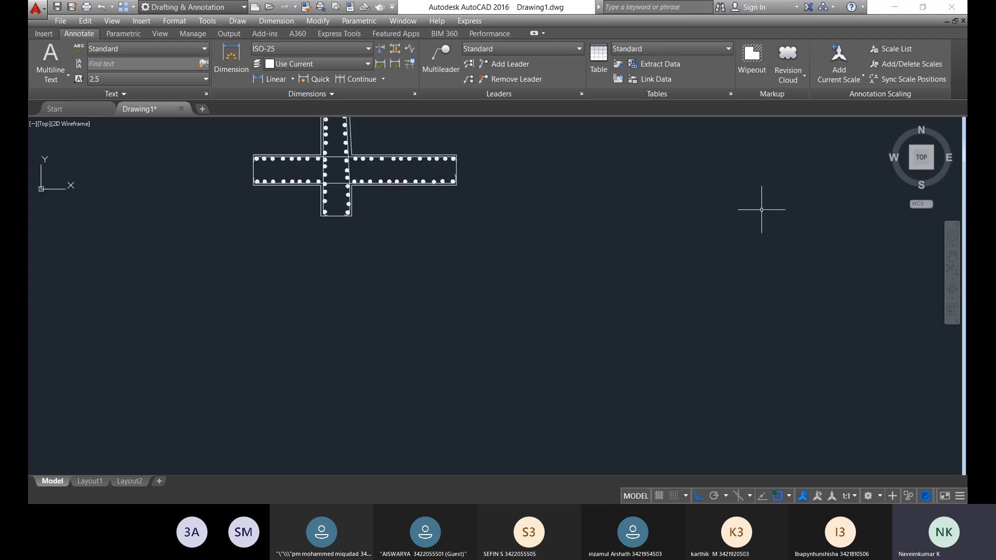
pyautogui.scroll(-6, 694, 200)
pyautogui.moveTo(638, 236); pyautogui.dragTo(547, 403, button='middle')
pyautogui.scroll(2, 591, 362)
pyautogui.scroll(4, 589, 360)
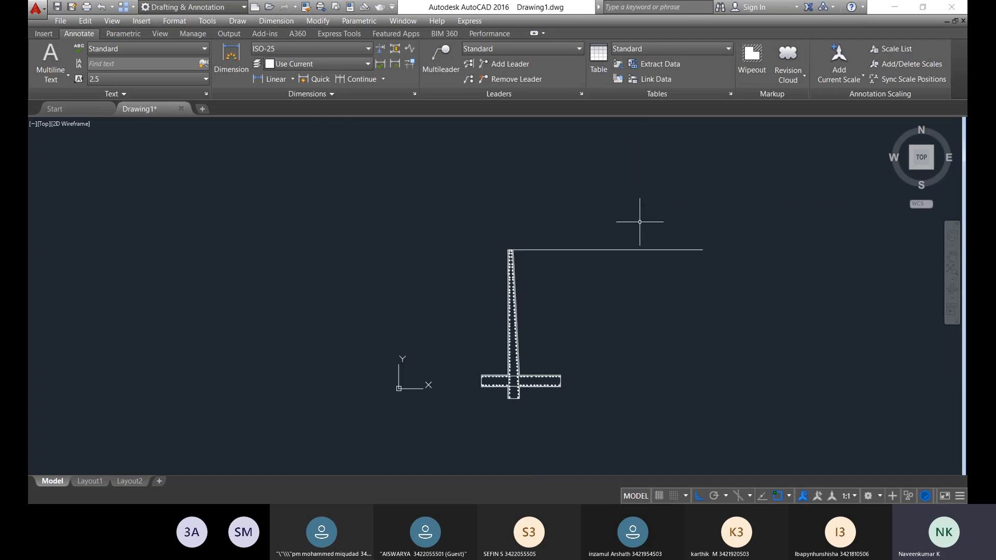
pyautogui.scroll(2, 649, 223)
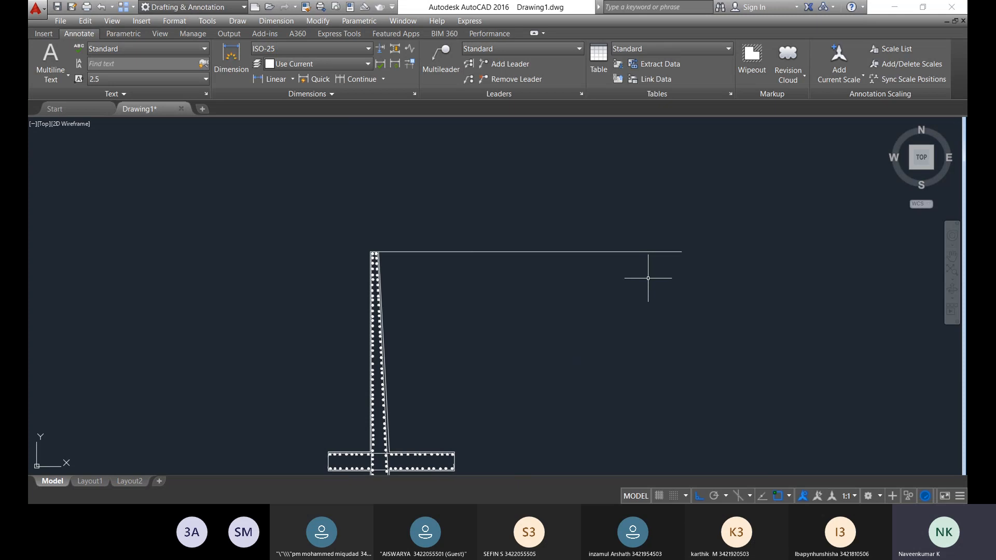
pyautogui.press('Return')
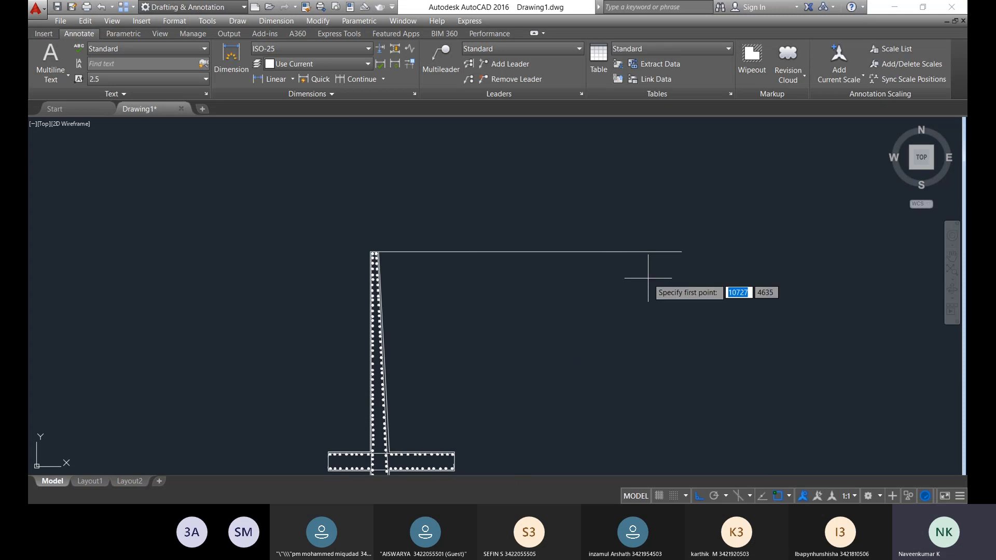
pyautogui.click(681, 251)
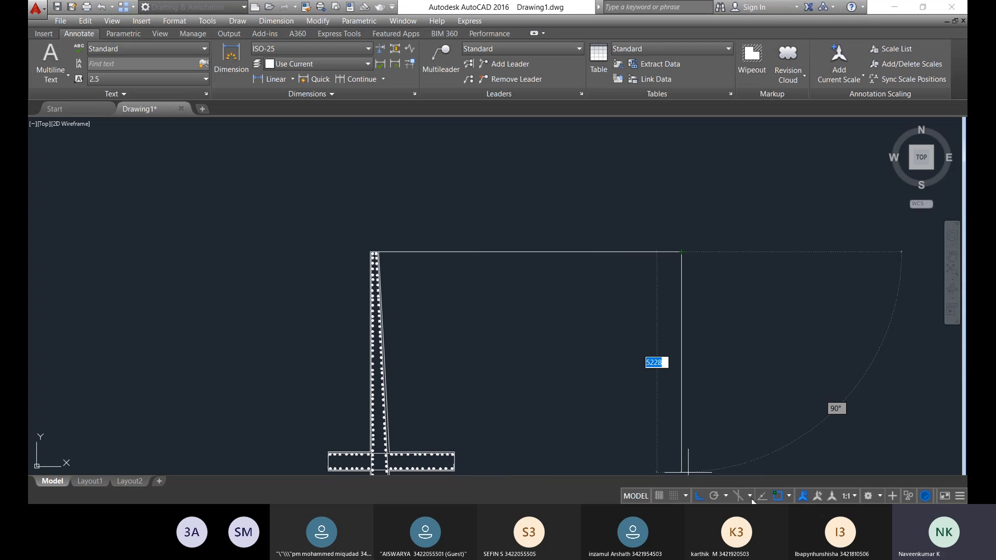
pyautogui.click(699, 496)
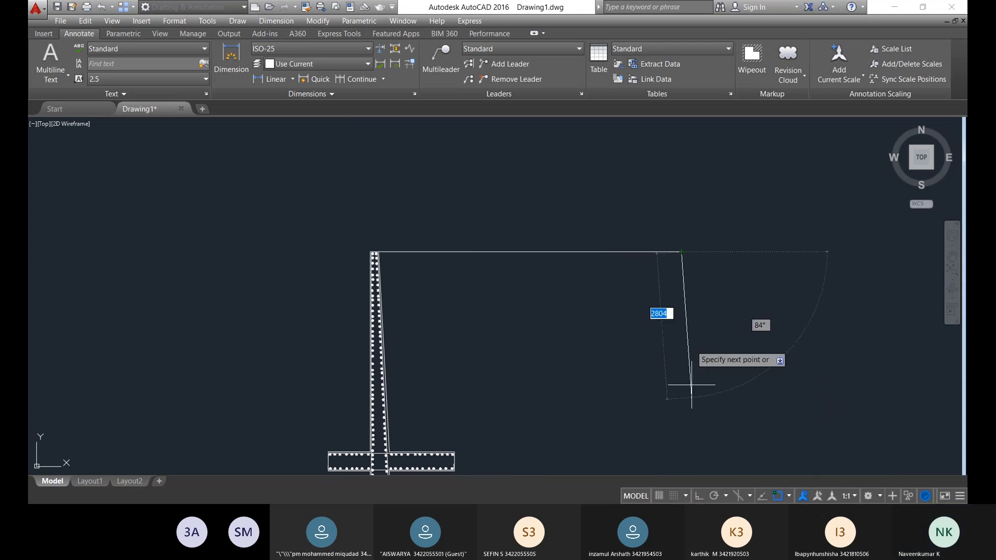
pyautogui.click(674, 264)
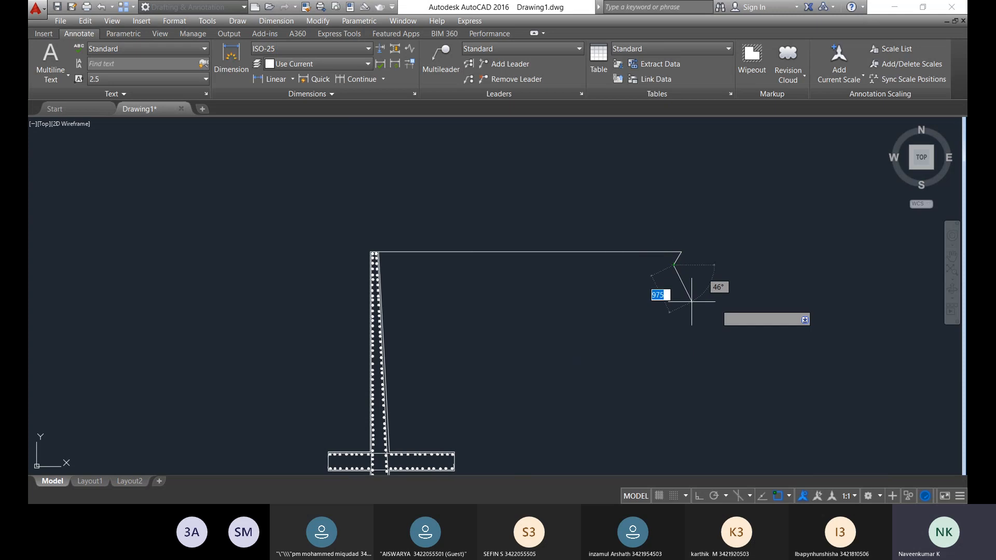
pyautogui.press('Escape')
pyautogui.write('co')
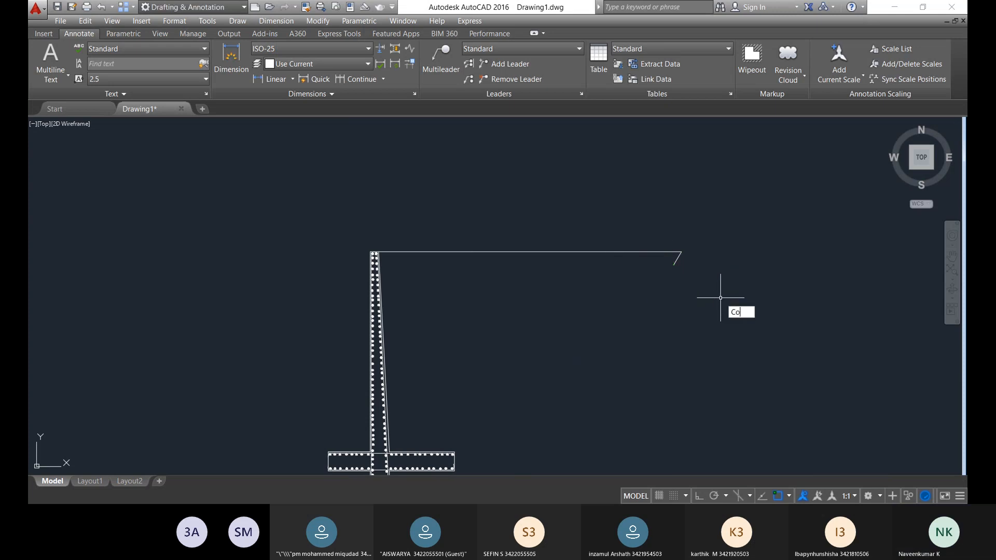
pyautogui.press('Return')
pyautogui.scroll(3, 679, 231)
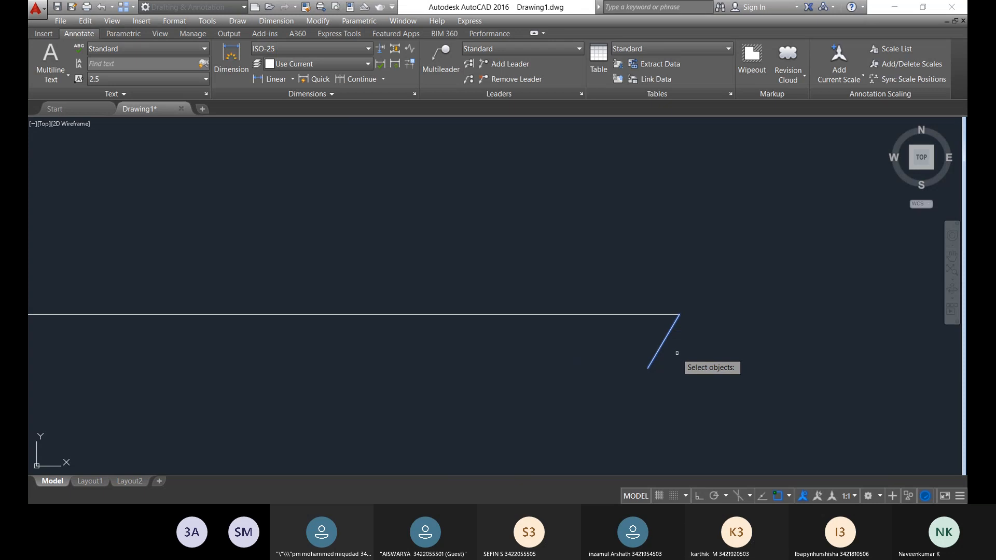
pyautogui.press('Escape')
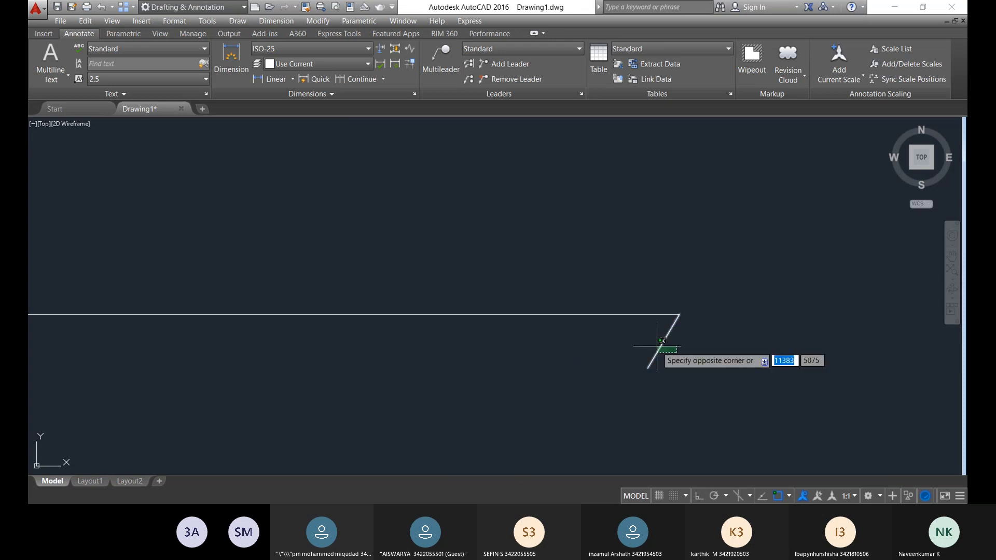
# - Copy the short slanted line from its upper end to a point about 126 units to the left on the ground line
pyautogui.click(657, 345)
pyautogui.write('c')
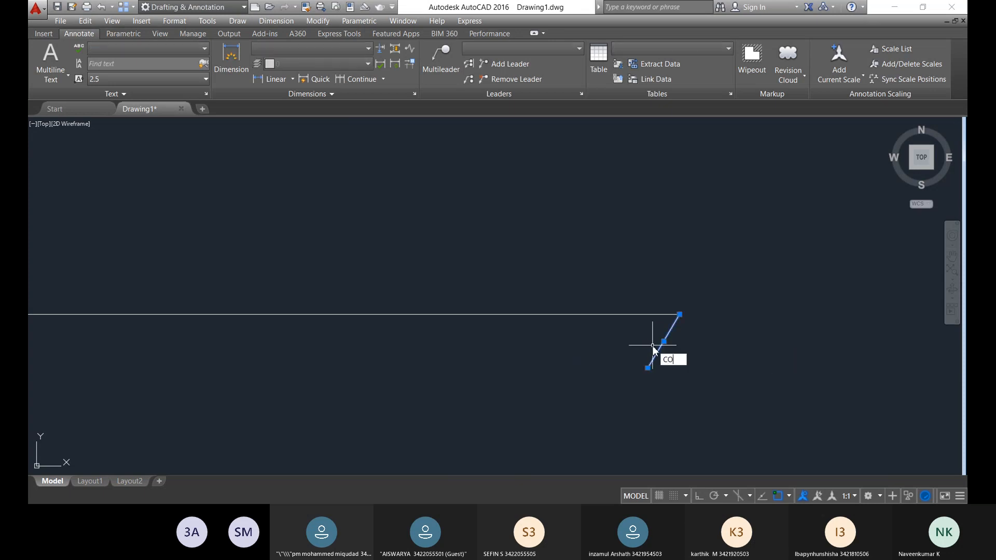
pyautogui.write('o')
pyautogui.press('Return')
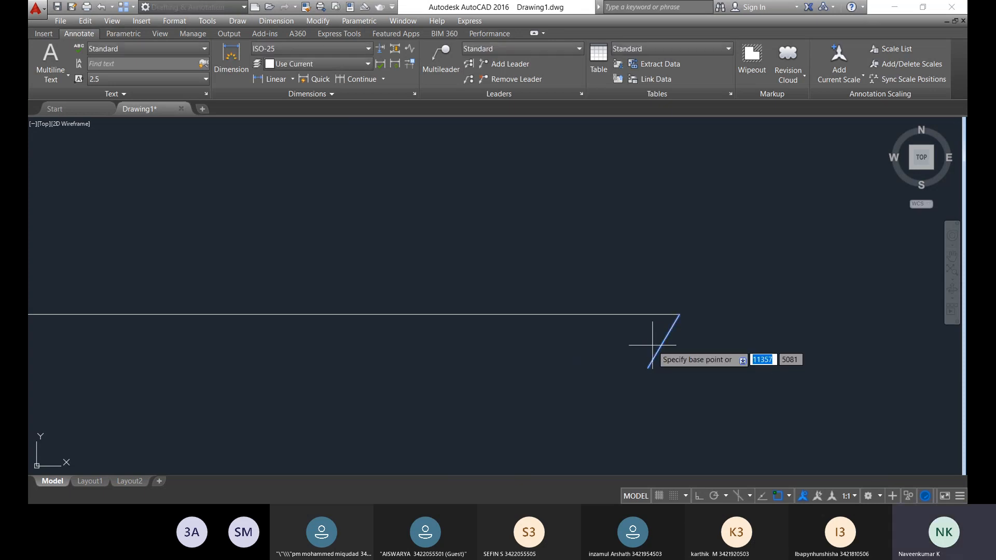
pyautogui.click(680, 314)
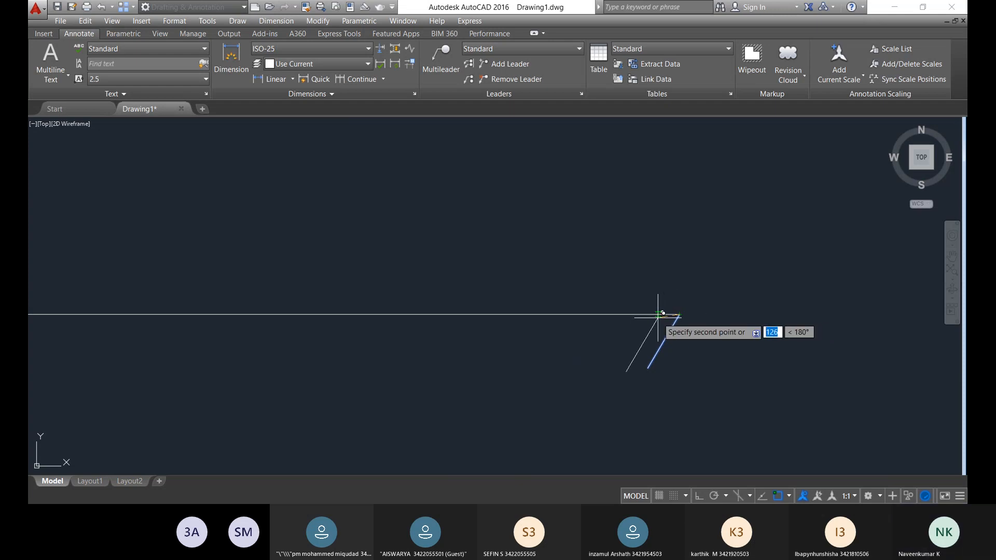
pyautogui.click(658, 314)
# - Add three more copies of the slanted line along the ground line, one between the existing two and two further left, roughly evenly spaced
pyautogui.scroll(3, 657, 314)
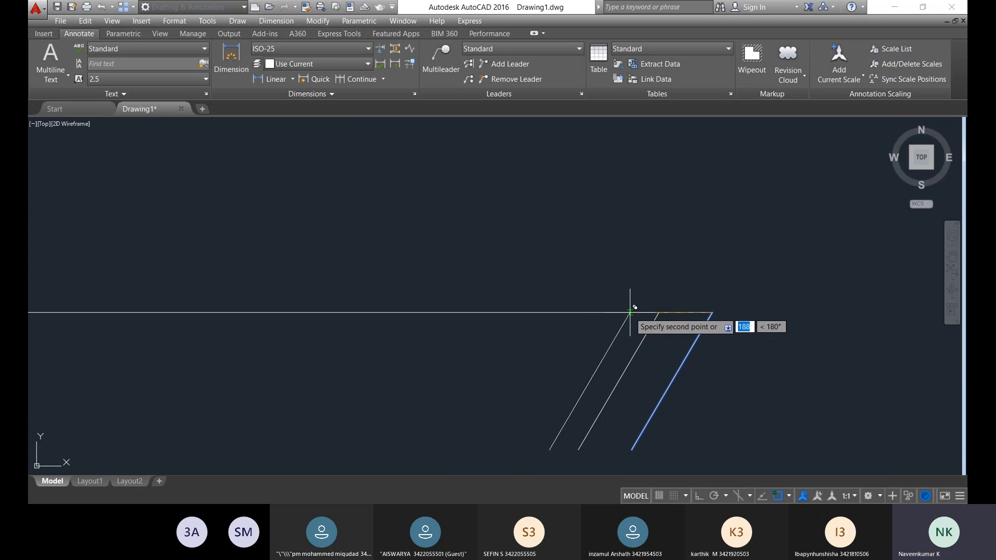
pyautogui.click(689, 312)
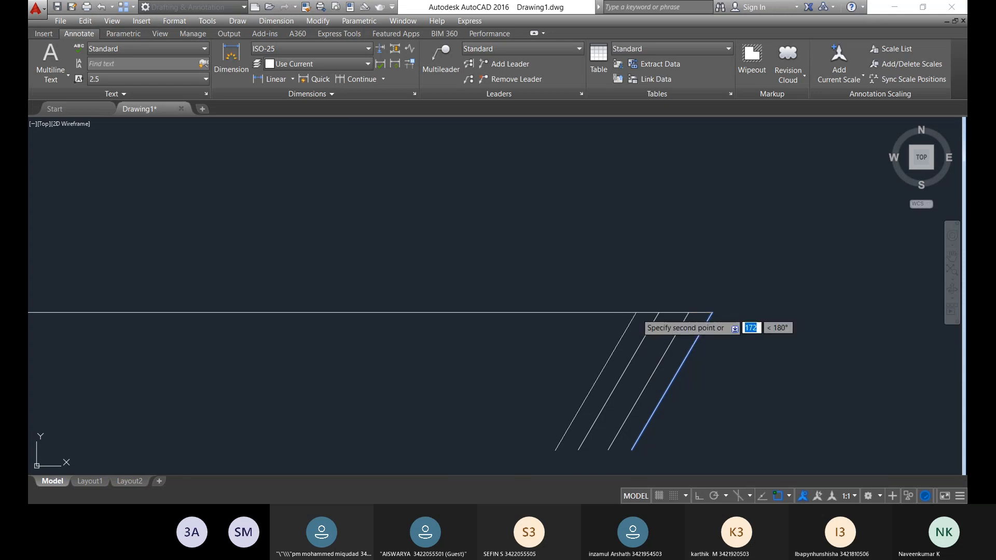
pyautogui.click(636, 312)
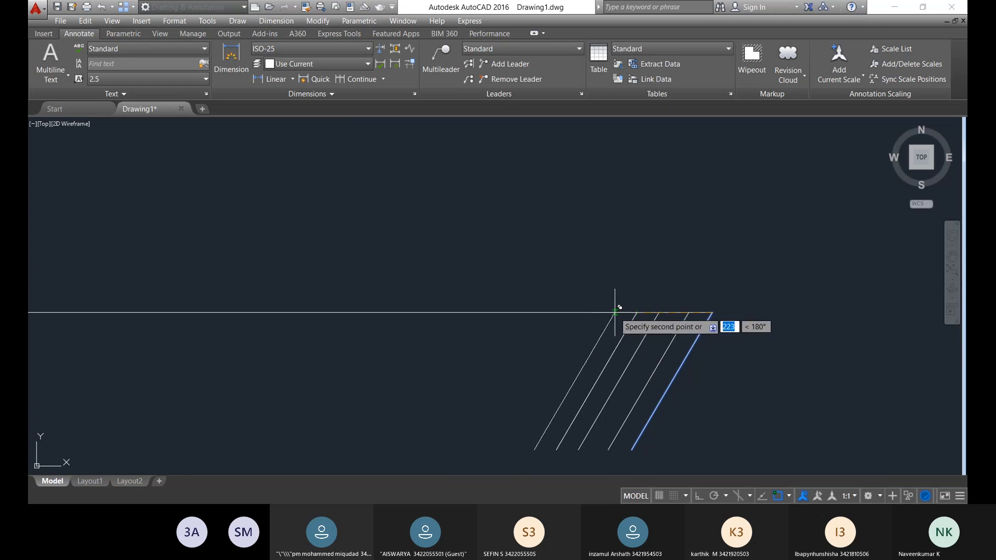
pyautogui.scroll(-5, 705, 314)
pyautogui.scroll(5, 672, 335)
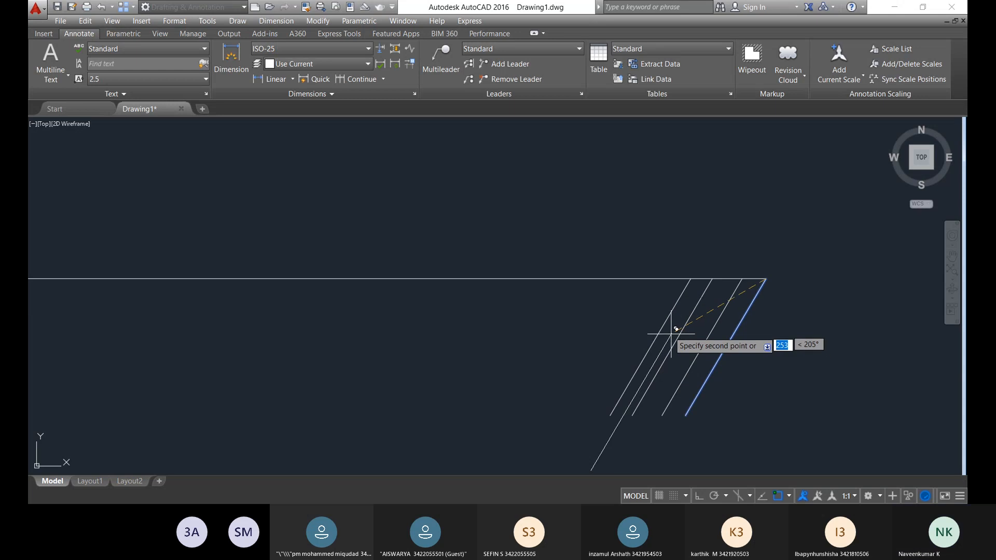
pyautogui.scroll(4, 666, 277)
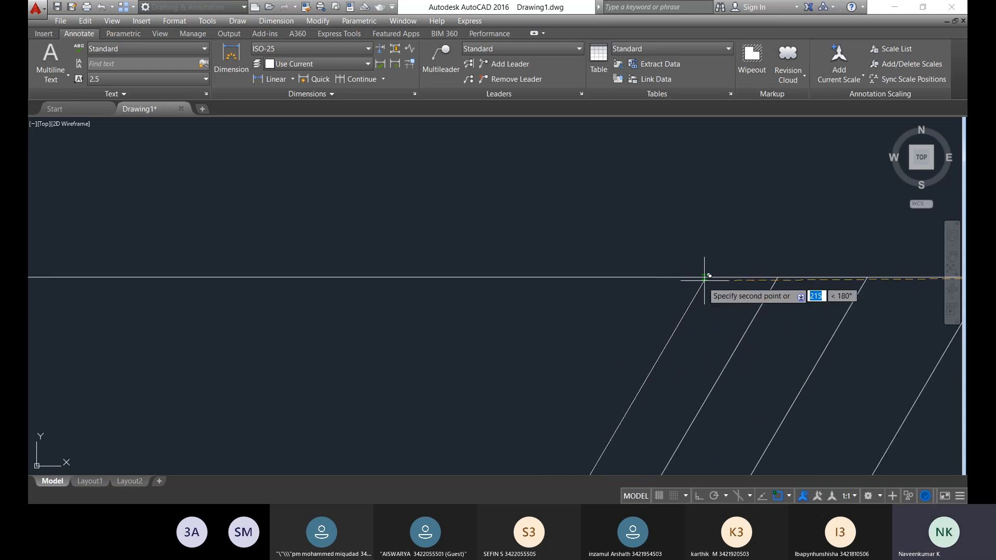
pyautogui.scroll(-5, 705, 276)
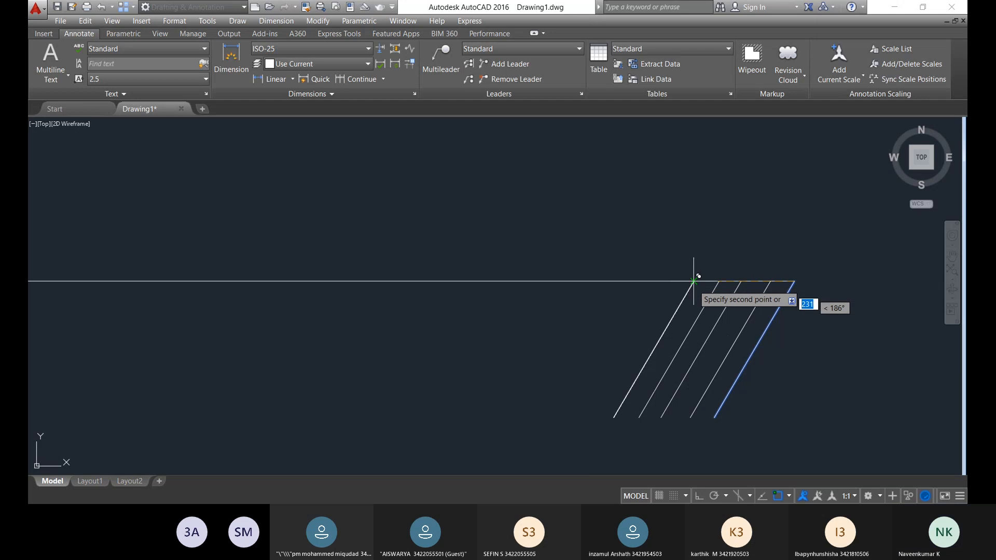
pyautogui.click(693, 280)
pyautogui.press('Return')
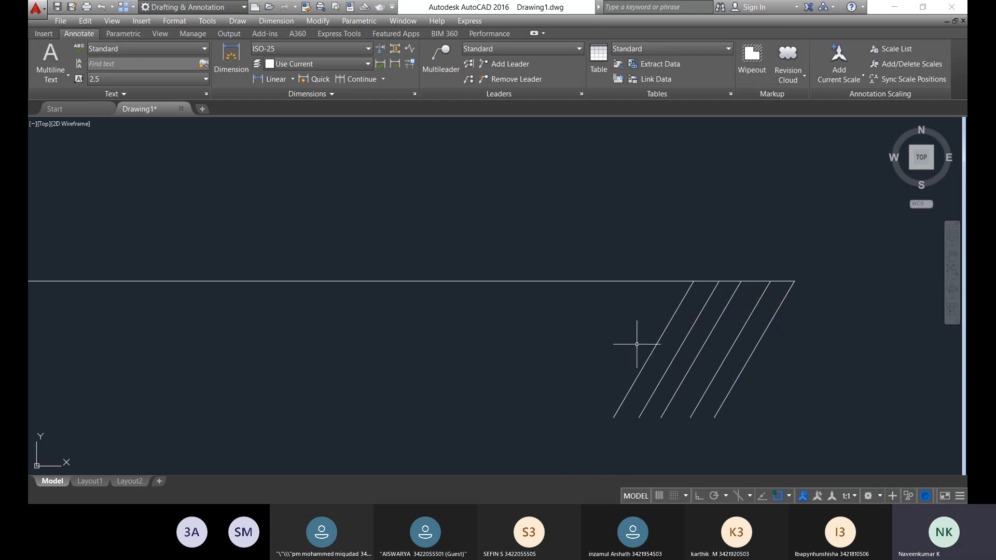
# - Draw a line slanting down and to the right from the leftmost slanted line's upper end, crossing the other slanted lines
pyautogui.write('l')
pyautogui.press('Return')
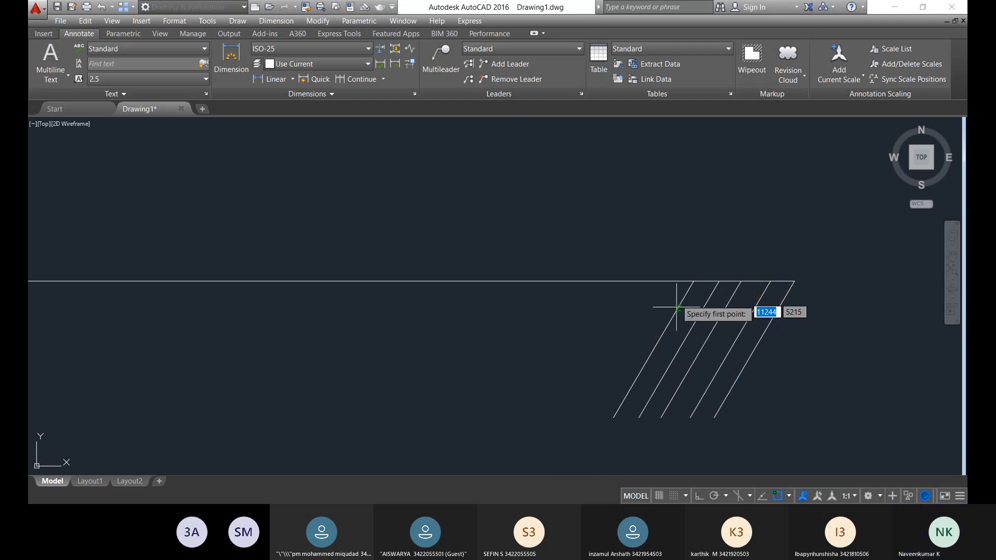
pyautogui.click(693, 281)
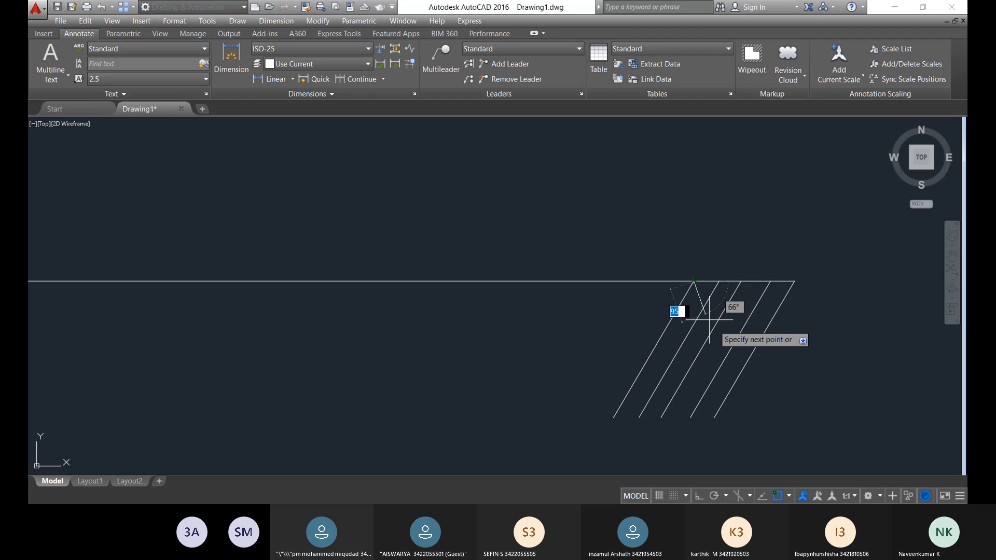
pyautogui.click(744, 418)
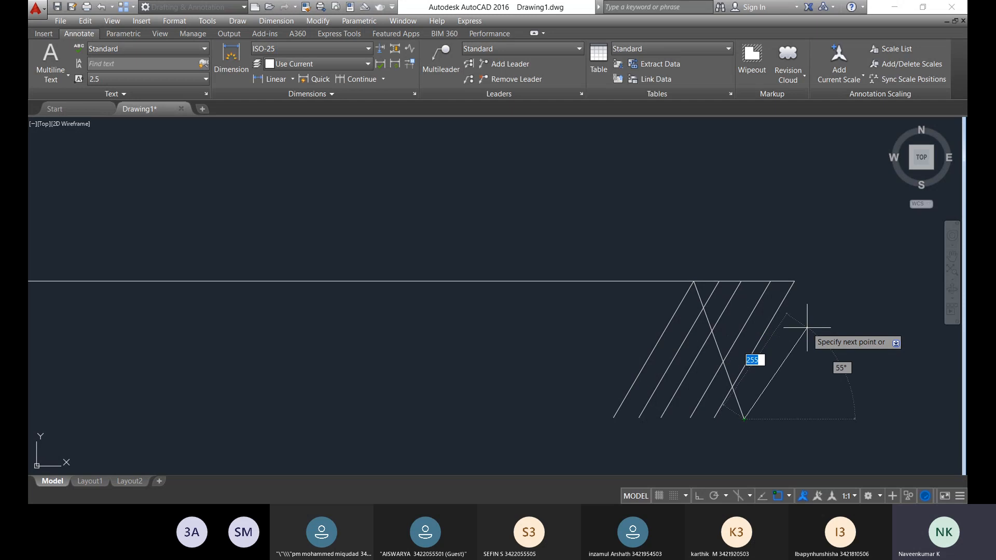
pyautogui.press('Escape')
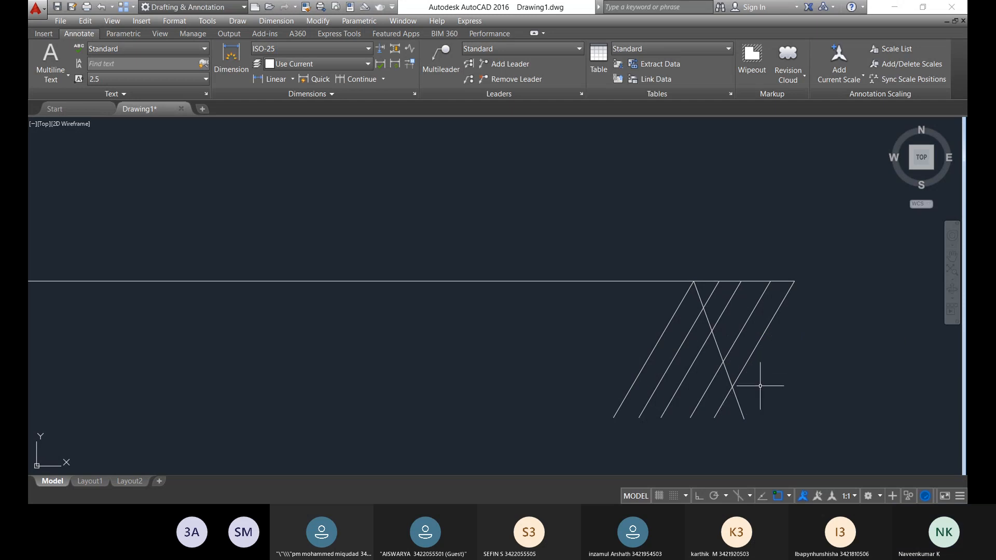
# - Copy the opposite-slanting line from its upper end to the upper ends of the next three slanted lines on the right
pyautogui.click(740, 403)
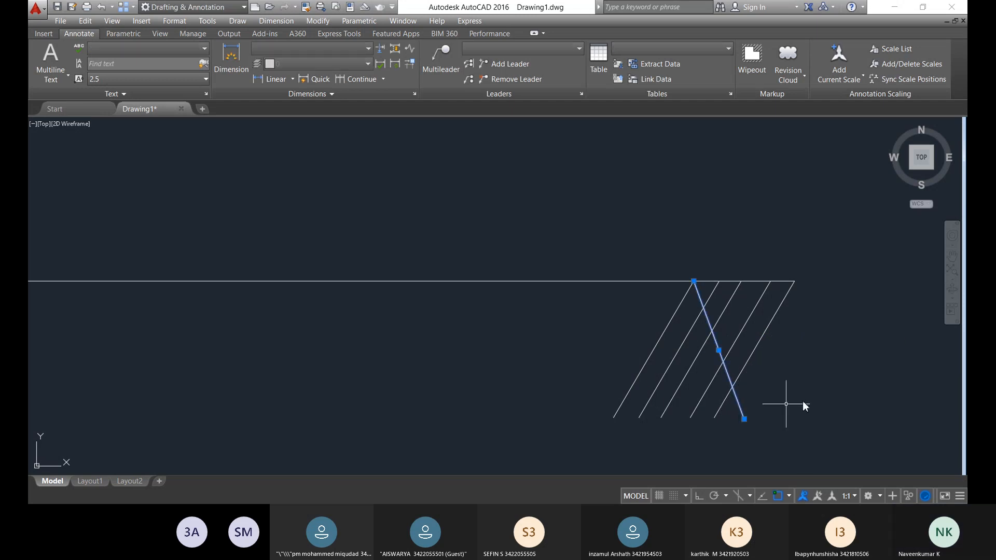
pyautogui.write('co')
pyautogui.press('Return')
pyautogui.click(695, 281)
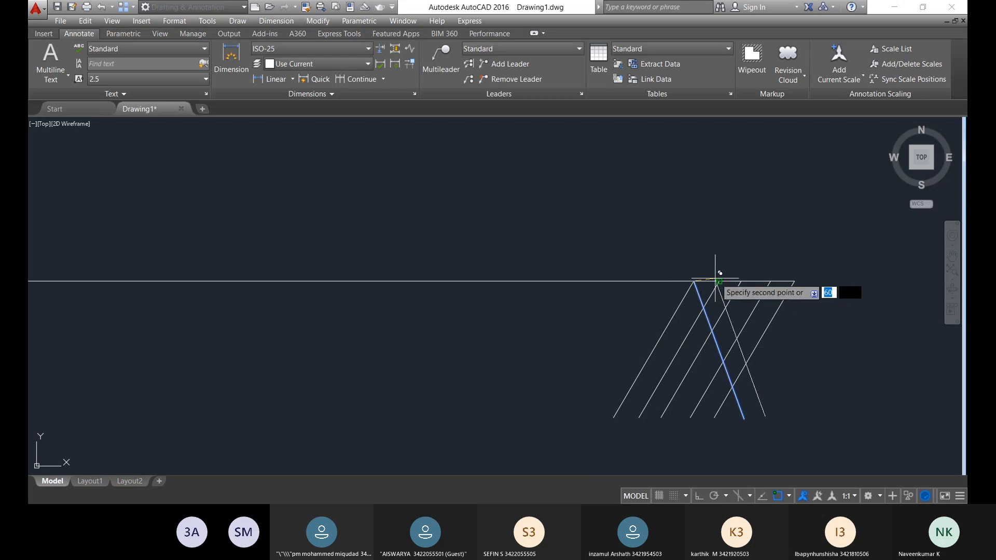
pyautogui.scroll(4, 718, 279)
pyautogui.click(729, 279)
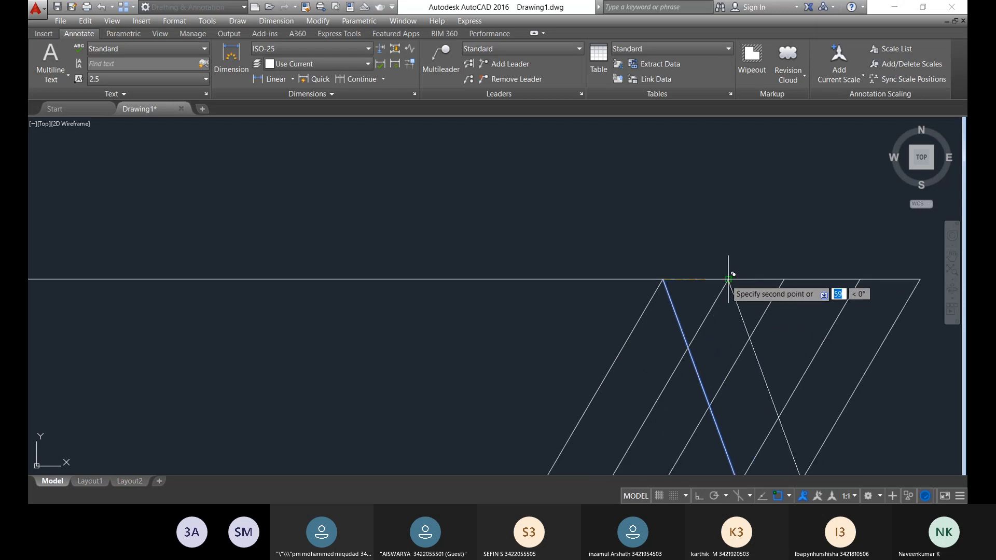
pyautogui.click(784, 279)
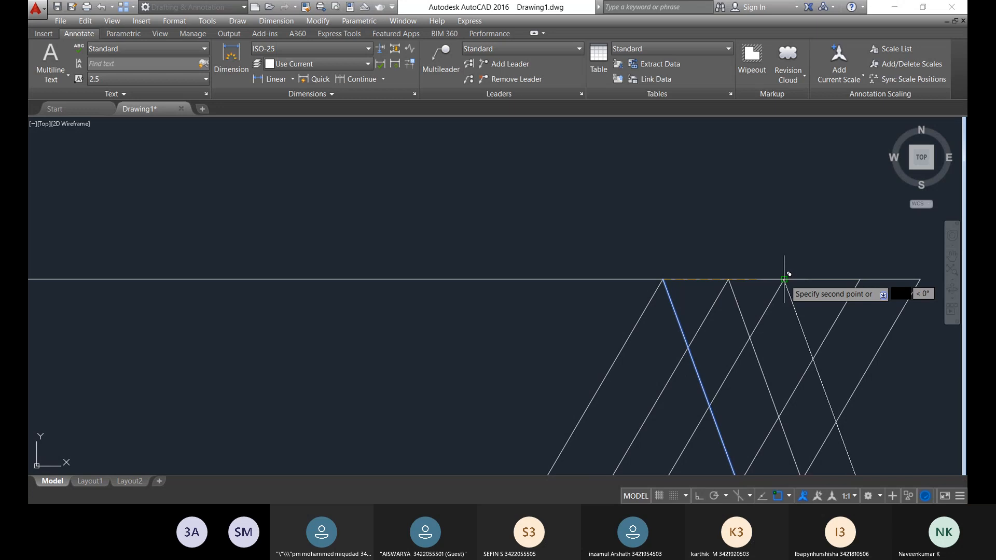
pyautogui.click(859, 279)
pyautogui.scroll(-5, 734, 306)
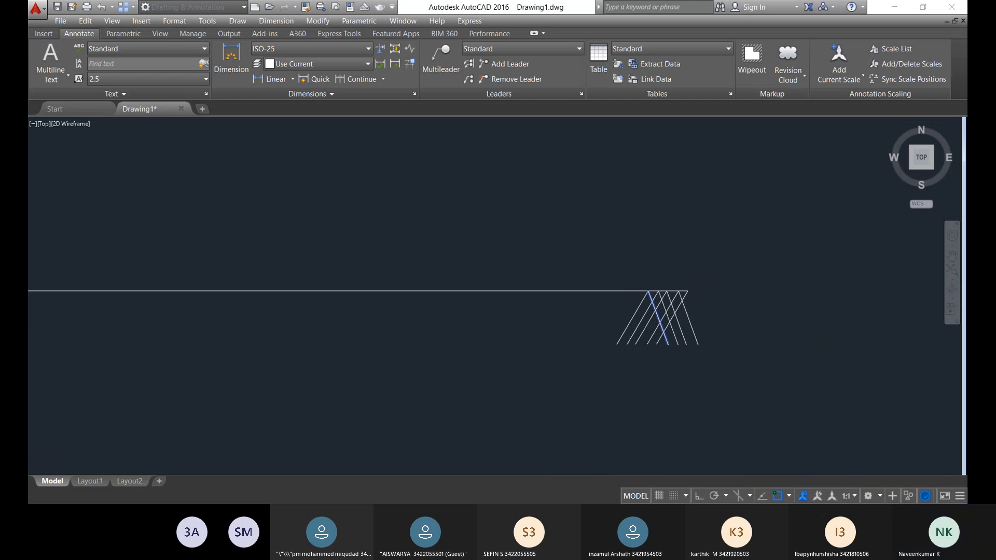
pyautogui.press('Escape')
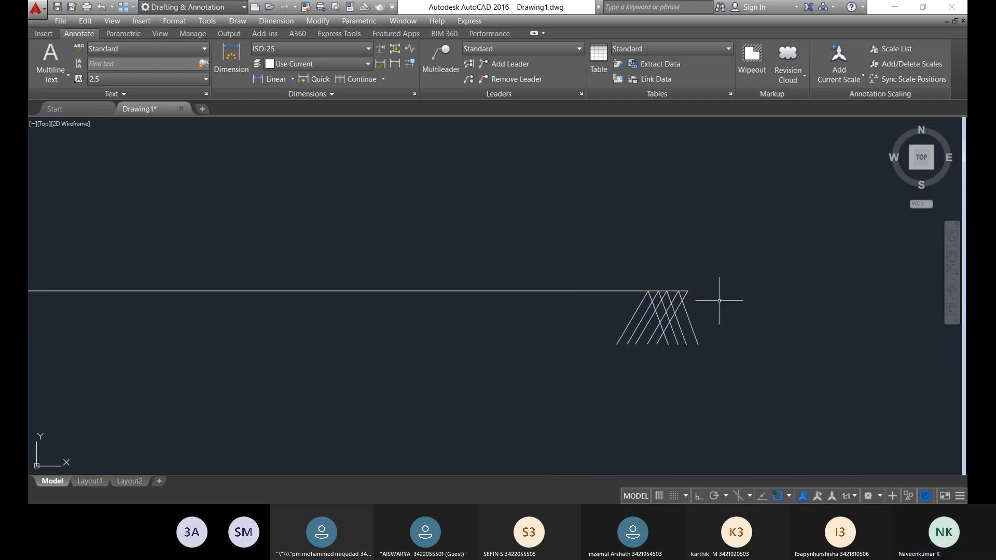
# - Copy the whole crossed-line ground symbol to two more spots farther left along the ground line, keeping the copies horizontally aligned with Ortho
pyautogui.moveTo(703, 382); pyautogui.dragTo(643, 335)
pyautogui.moveTo(753, 362); pyautogui.dragTo(591, 326)
pyautogui.write('co')
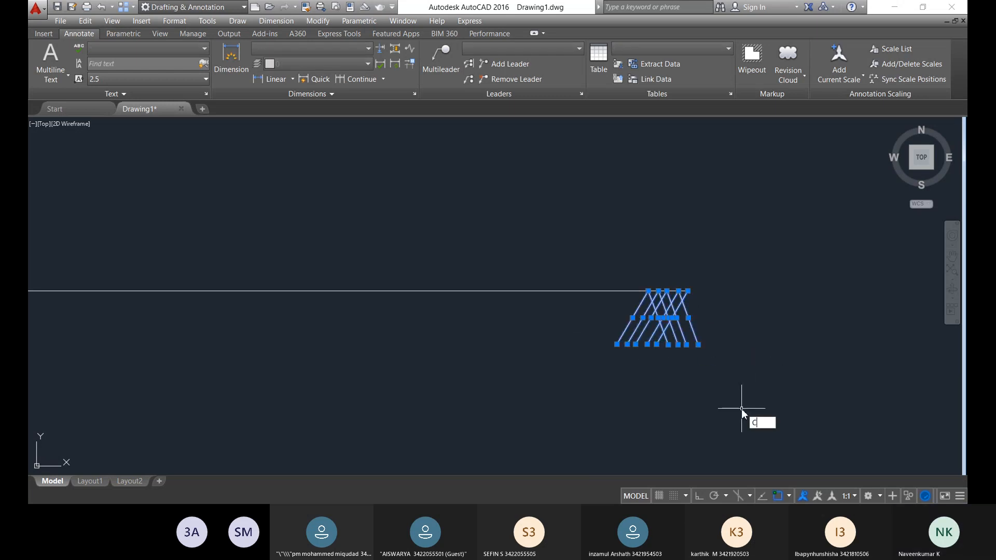
pyautogui.press('Return')
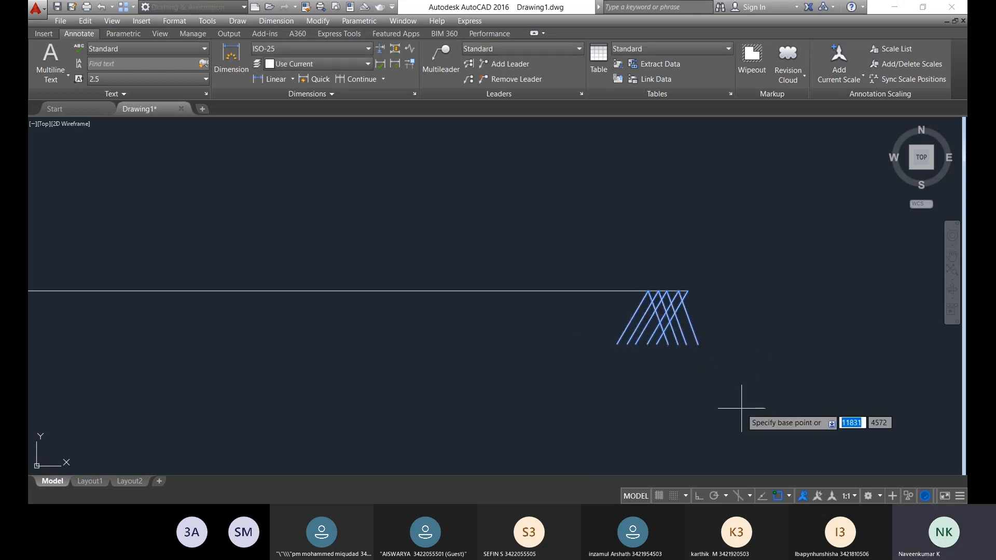
pyautogui.click(687, 291)
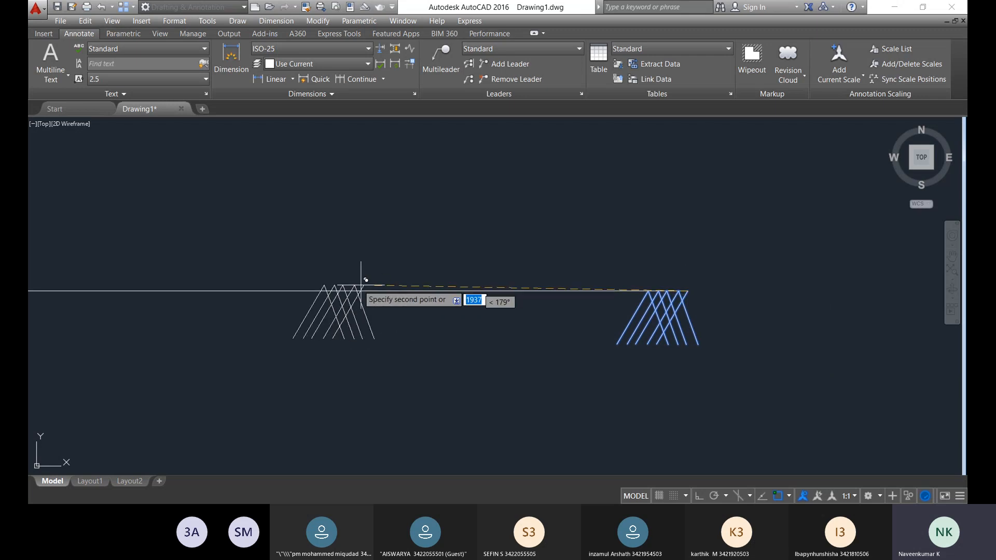
pyautogui.click(698, 496)
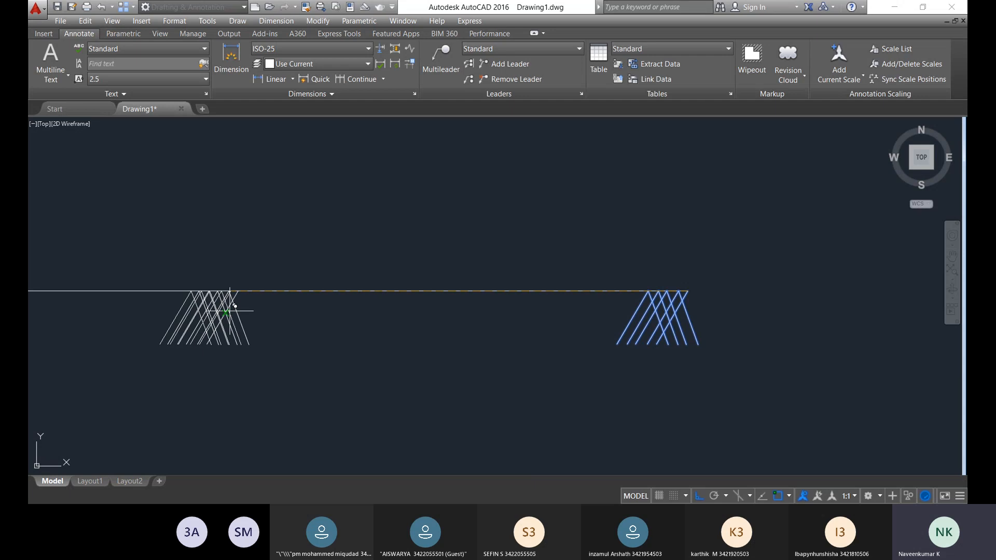
pyautogui.scroll(-5, 235, 306)
pyautogui.moveTo(285, 322); pyautogui.dragTo(457, 317, button='middle')
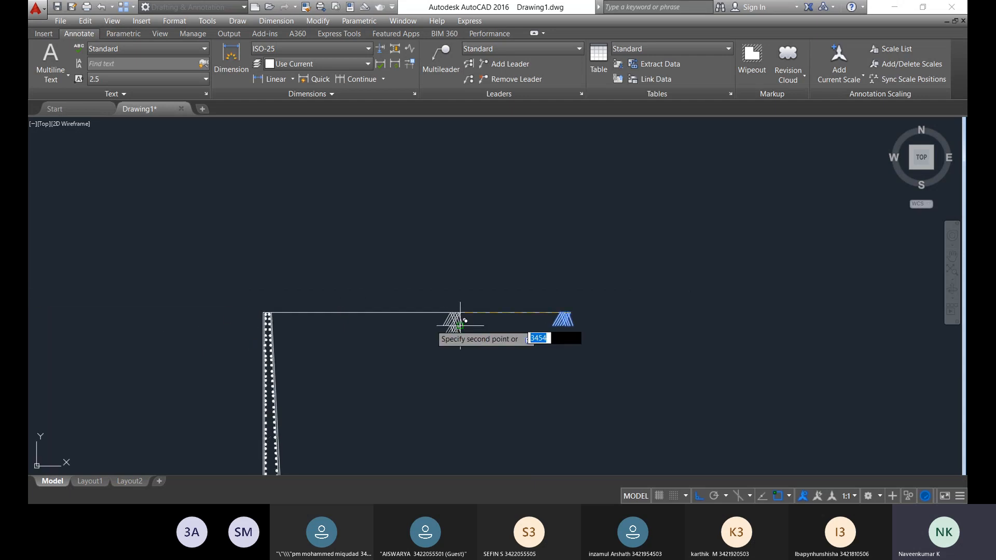
pyautogui.click(363, 323)
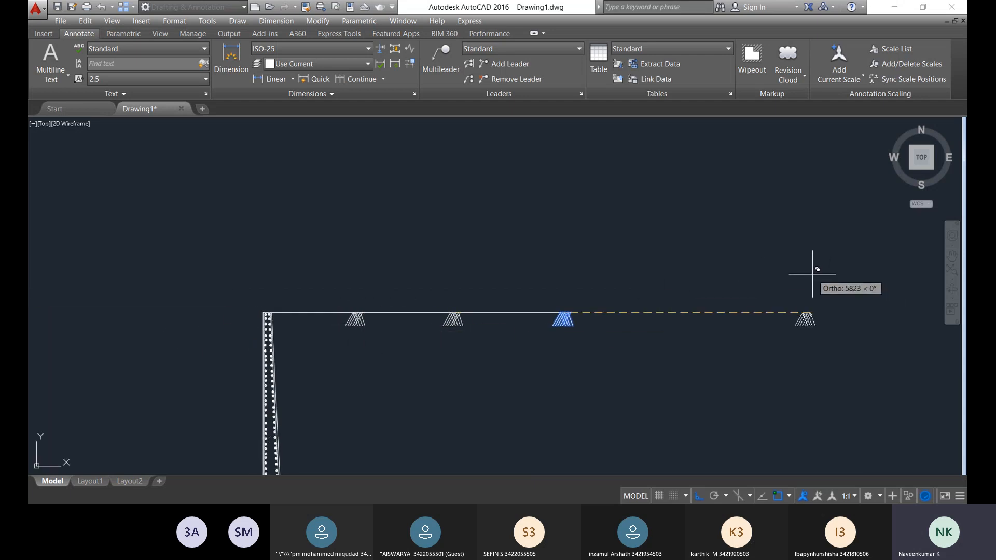
pyautogui.press('Escape')
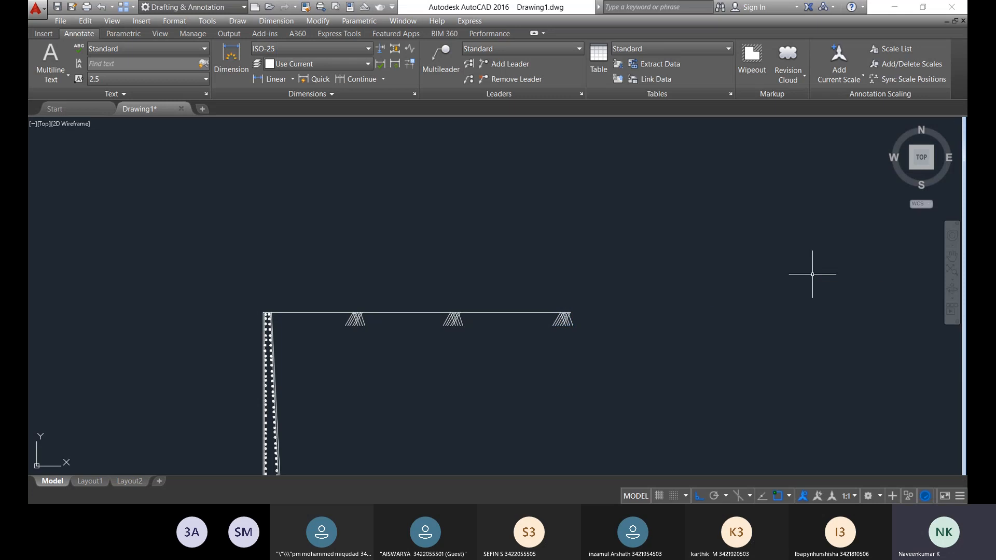
# - Stretch the right end of the ground line horizontally farther to the right, past the last ground symbol
pyautogui.click(533, 312)
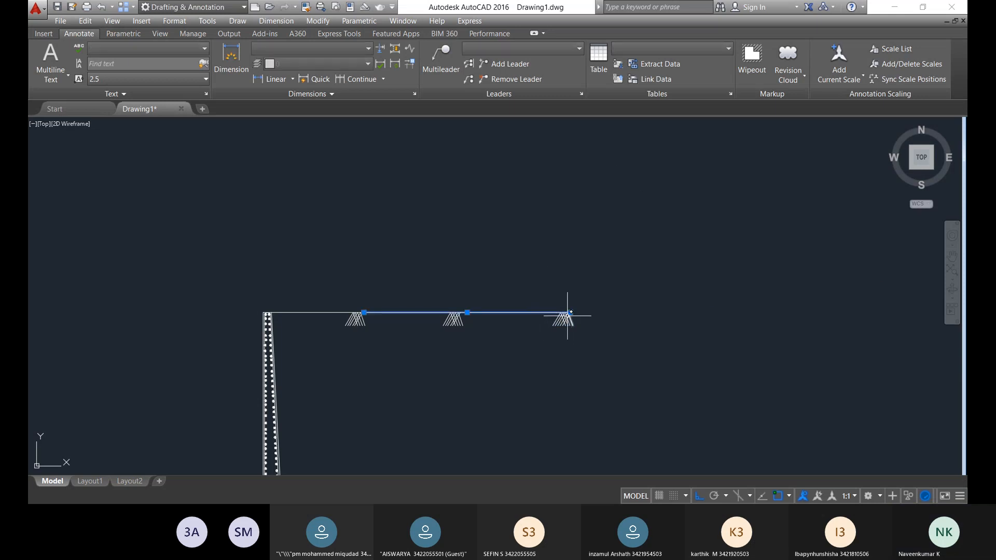
pyautogui.click(625, 313)
pyautogui.press('Escape')
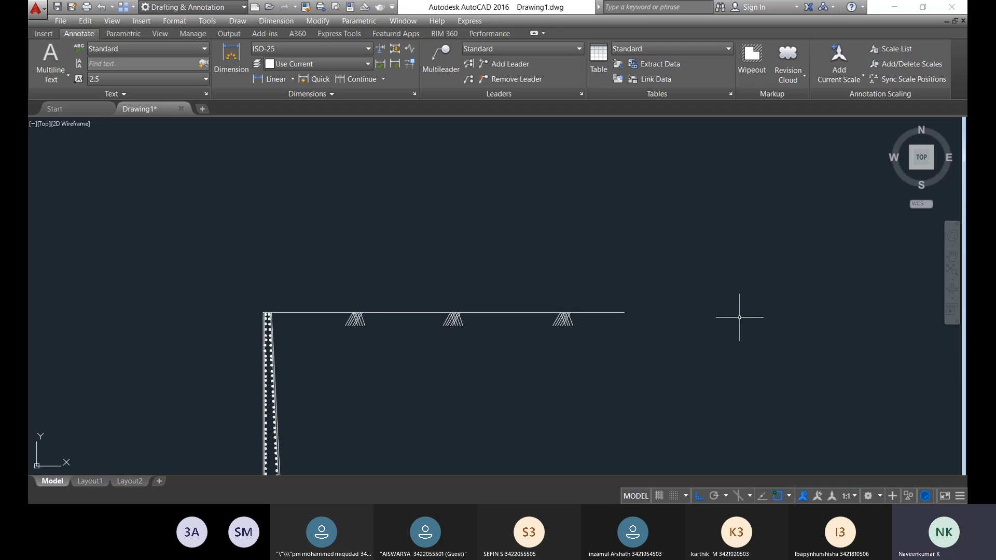
# - Add multiline text reading "G.L" just above the right end of the ground line
pyautogui.write('mt')
pyautogui.press('Return')
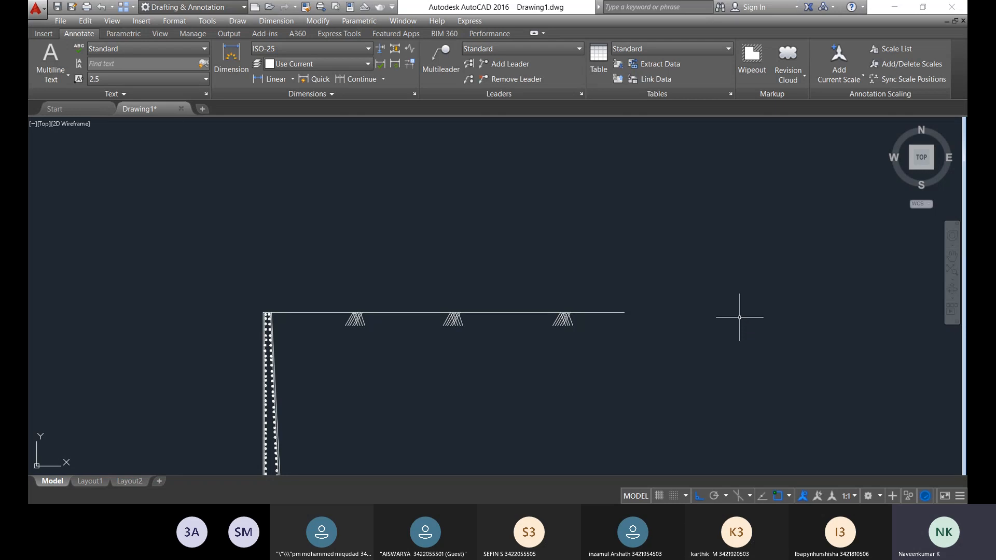
pyautogui.click(498, 274)
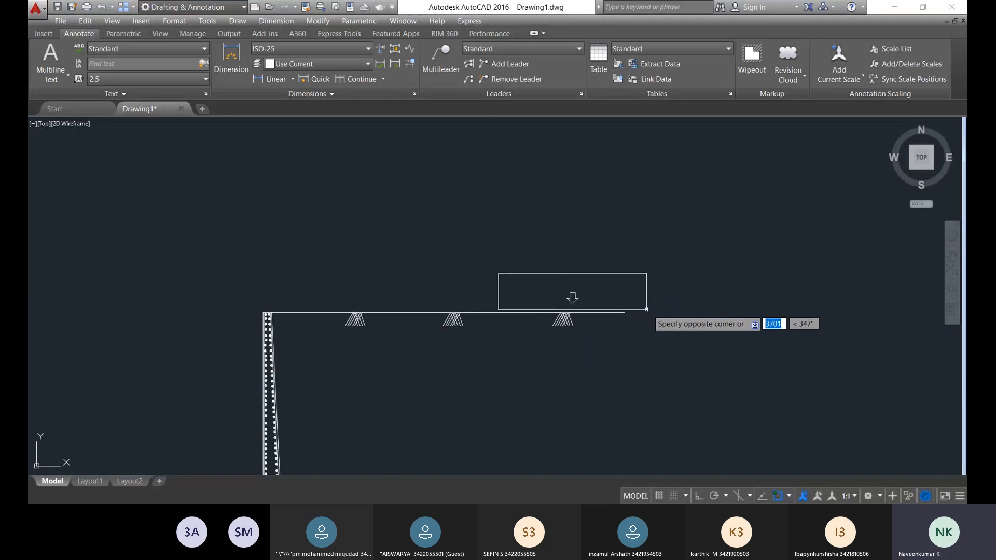
pyautogui.click(672, 310)
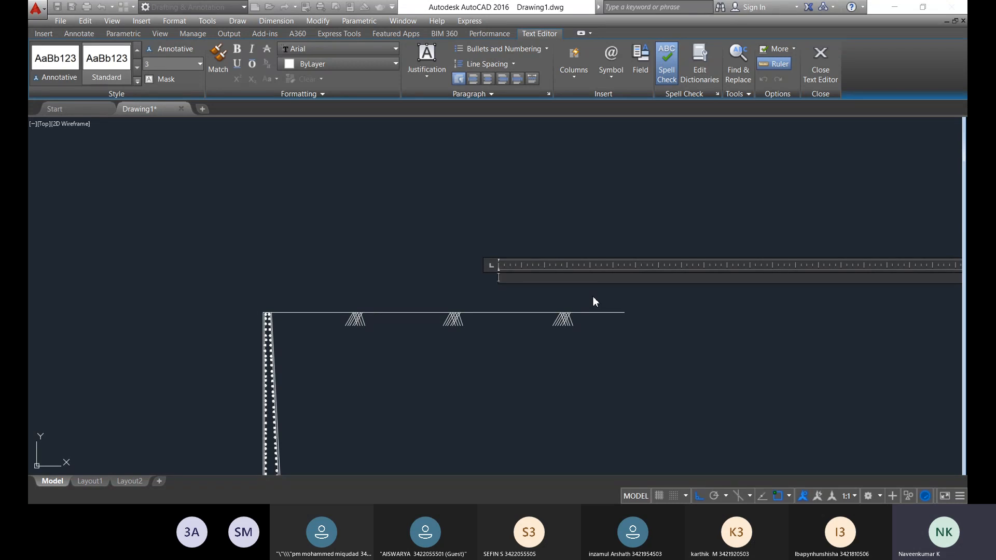
pyautogui.write('G.L')
pyautogui.click(596, 315)
# - Examine the area above the ground line and the full drawing extents to find the new G.L text
pyautogui.scroll(2, 551, 233)
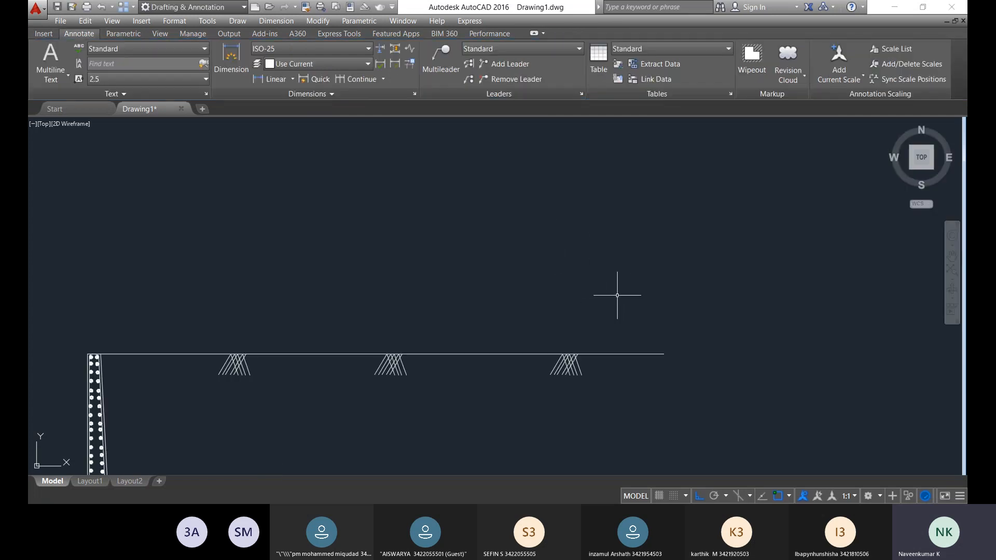
pyautogui.scroll(-4, 681, 333)
pyautogui.scroll(4, 643, 327)
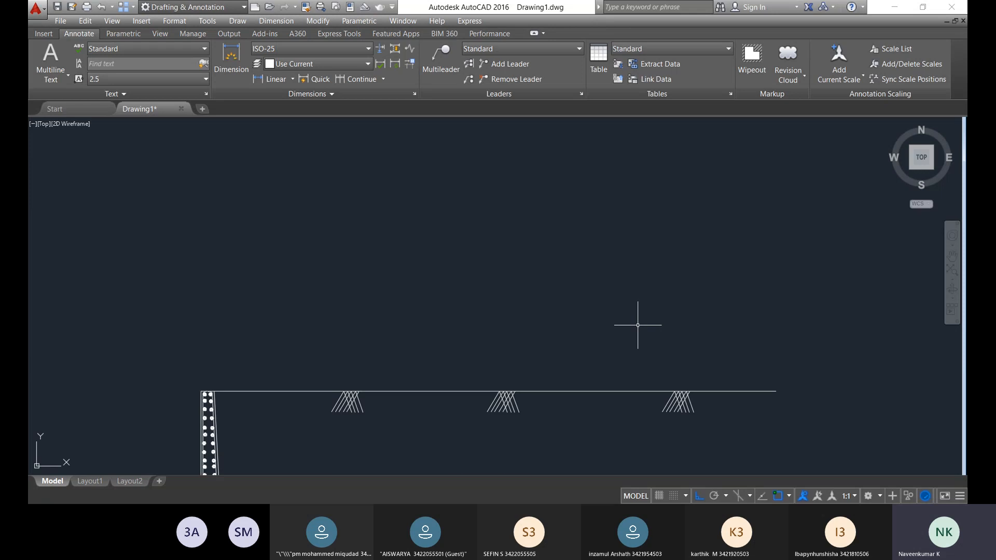
pyautogui.scroll(-5, 674, 336)
pyautogui.moveTo(669, 339); pyautogui.dragTo(583, 258, button='middle')
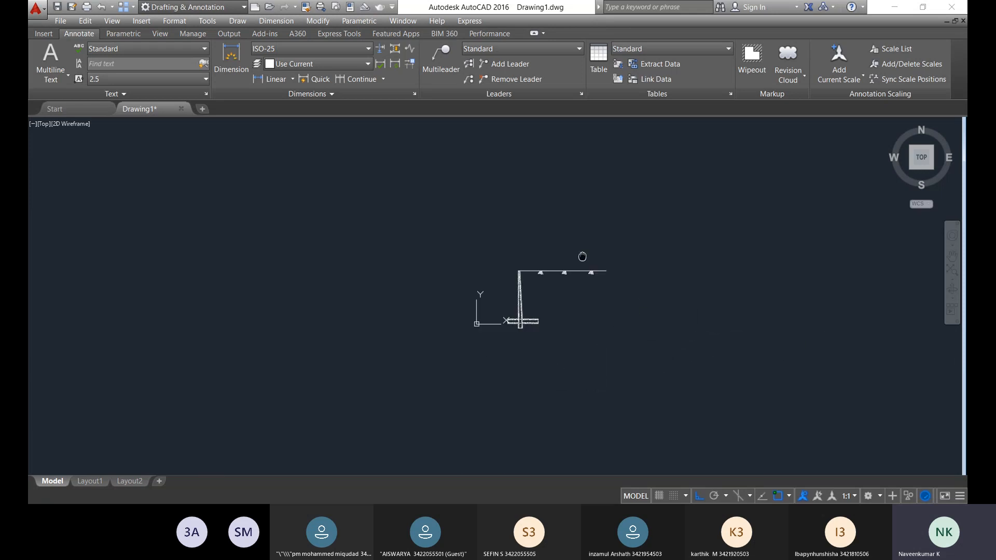
pyautogui.scroll(5, 568, 249)
pyautogui.scroll(-7, 575, 275)
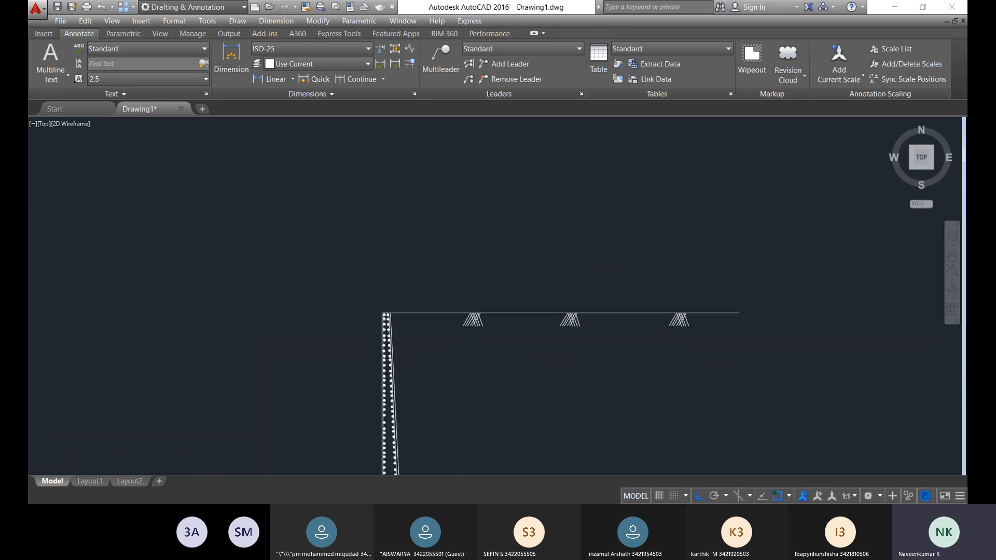
pyautogui.moveTo(585, 282); pyautogui.dragTo(520, 301, button='middle')
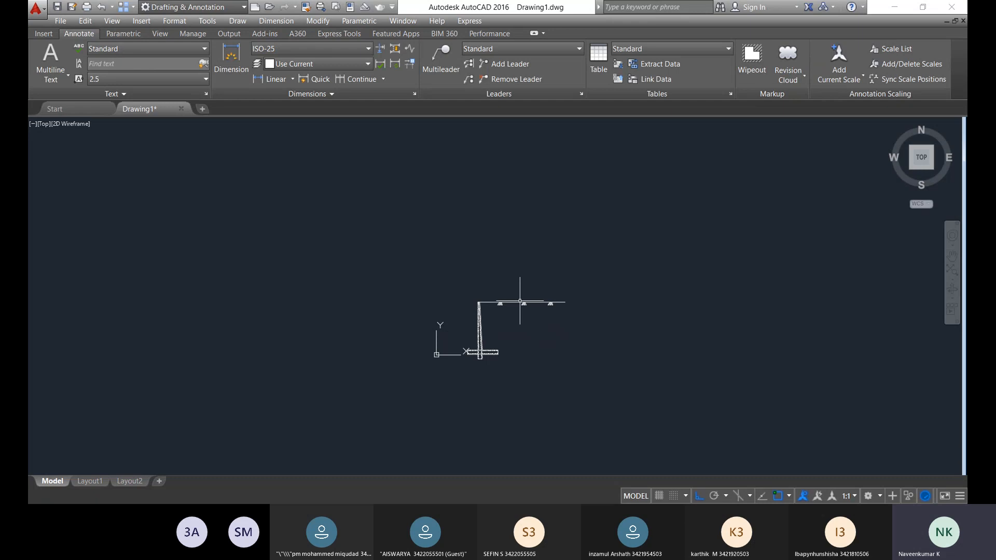
pyautogui.write('z')
pyautogui.press('Return')
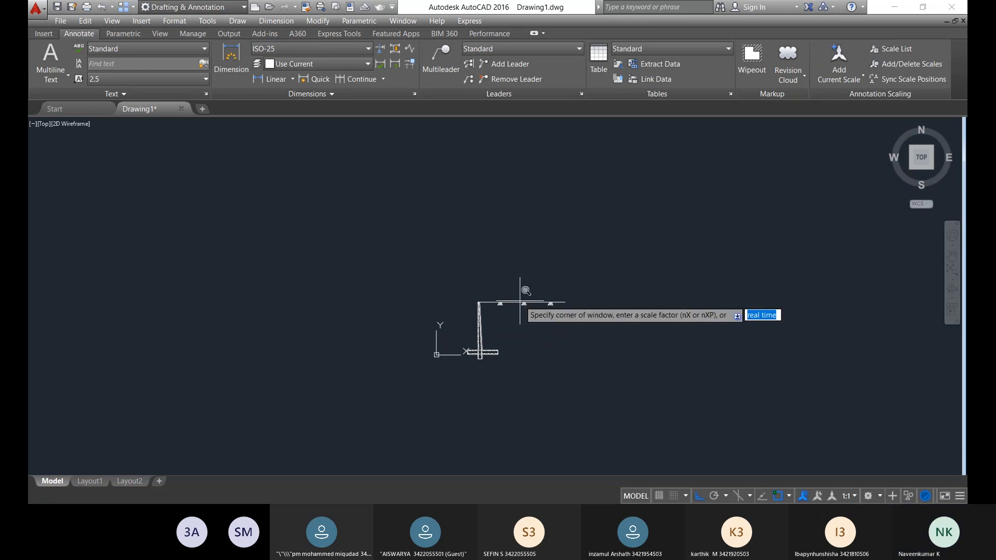
pyautogui.write('A')
pyautogui.press('Return')
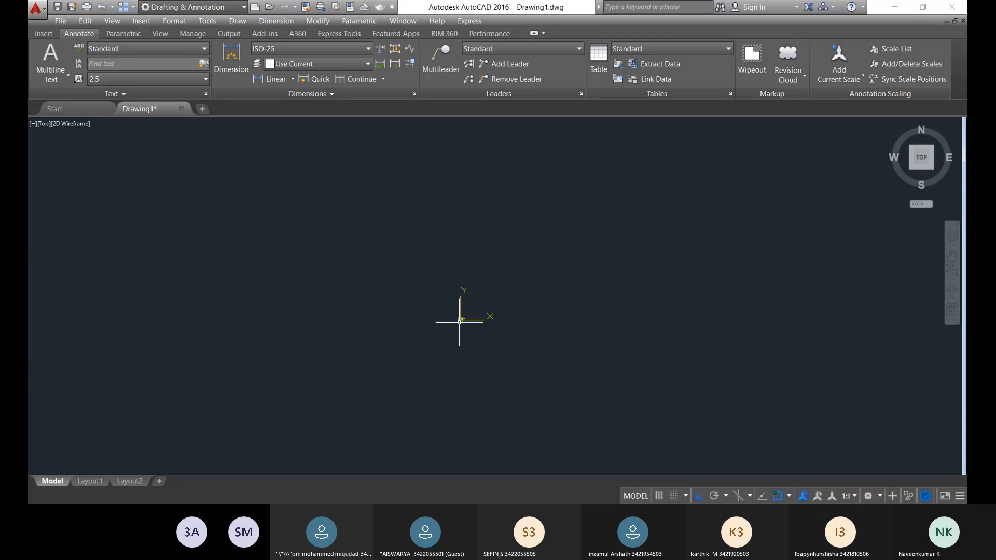
pyautogui.scroll(3, 489, 322)
pyautogui.scroll(5, 489, 322)
pyautogui.scroll(-3, 469, 328)
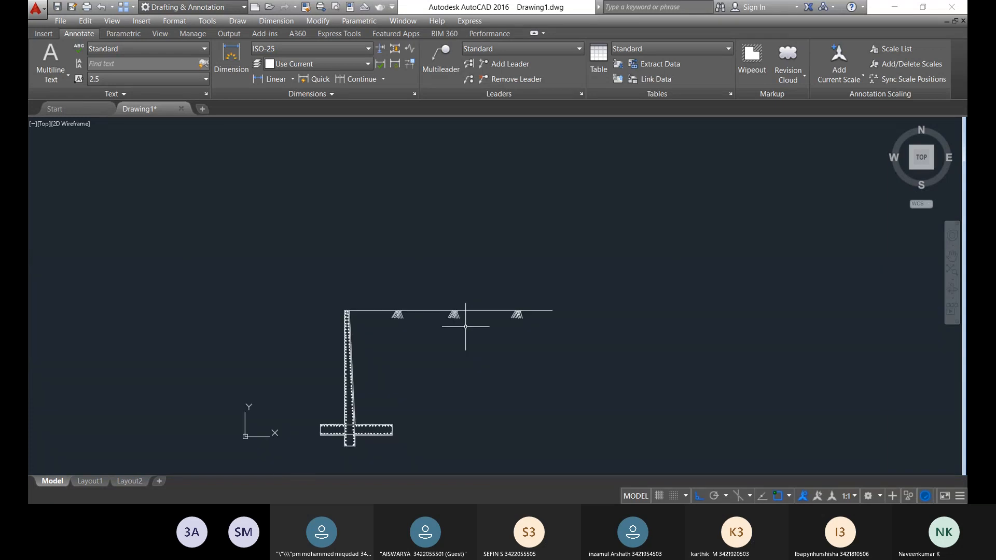
pyautogui.write('M')
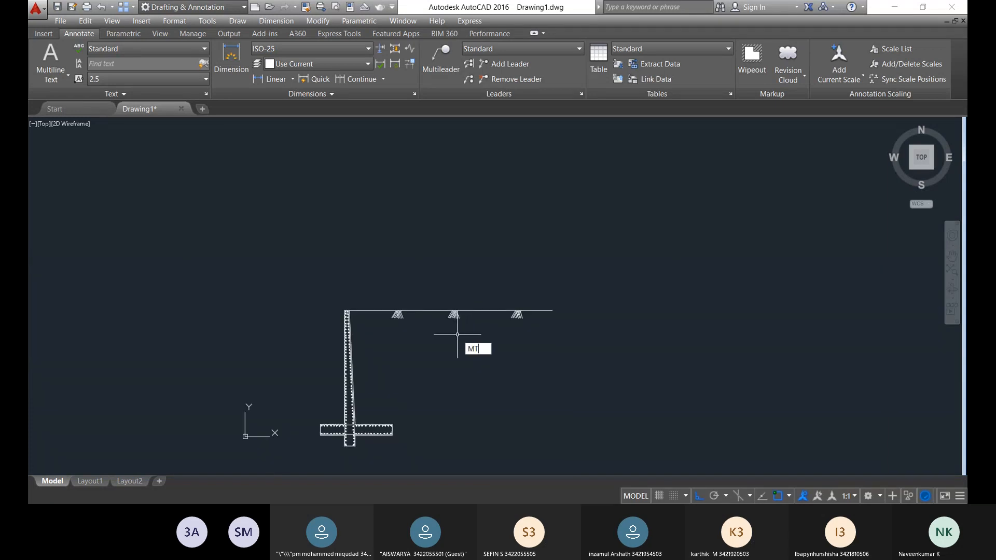
pyautogui.write('T')
pyautogui.press('Return')
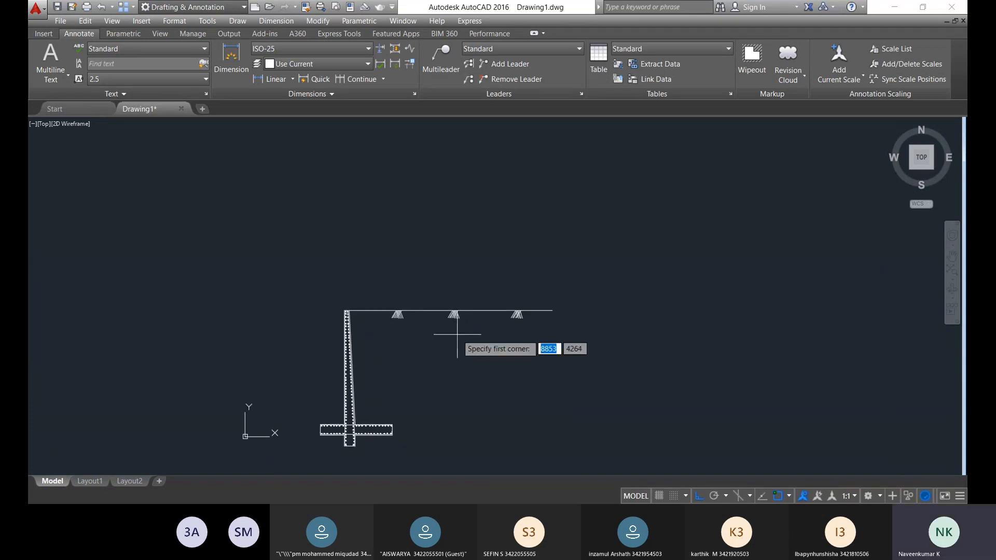
pyautogui.click(409, 218)
pyautogui.click(706, 301)
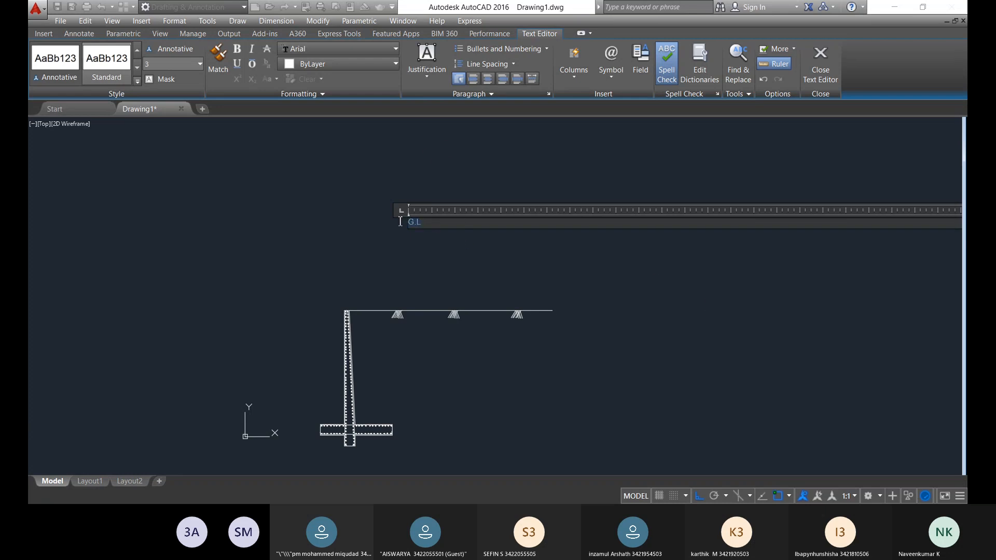
pyautogui.click(199, 63)
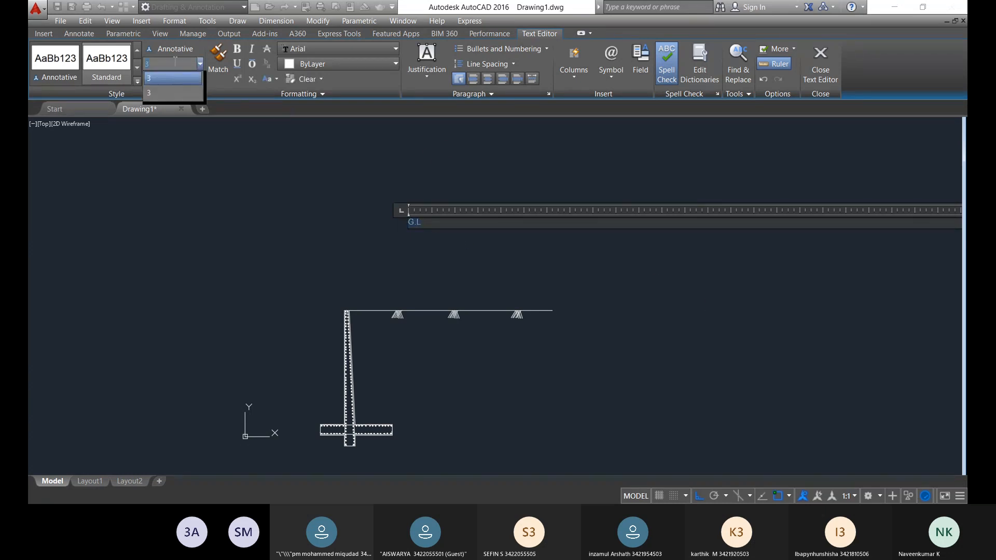
pyautogui.click(174, 63)
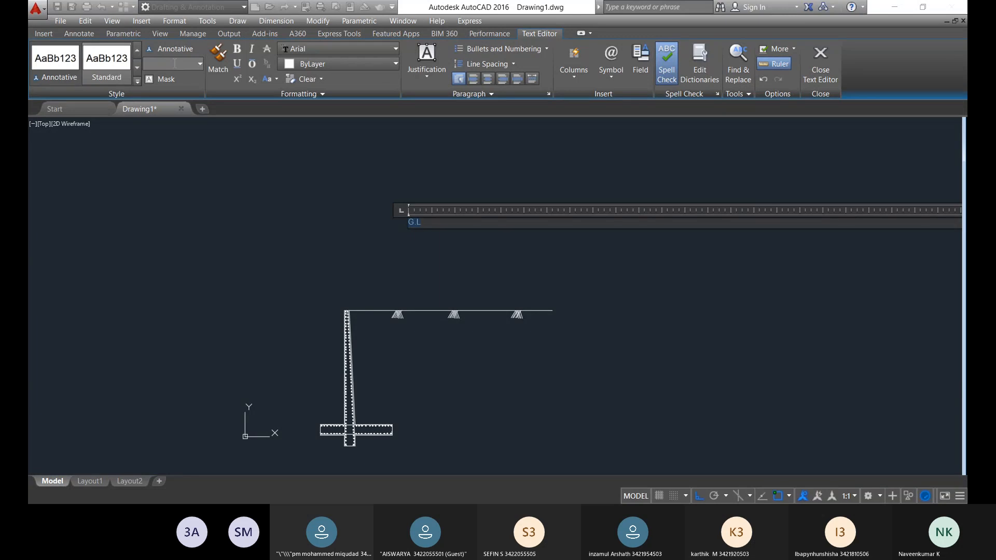
pyautogui.write('5050')
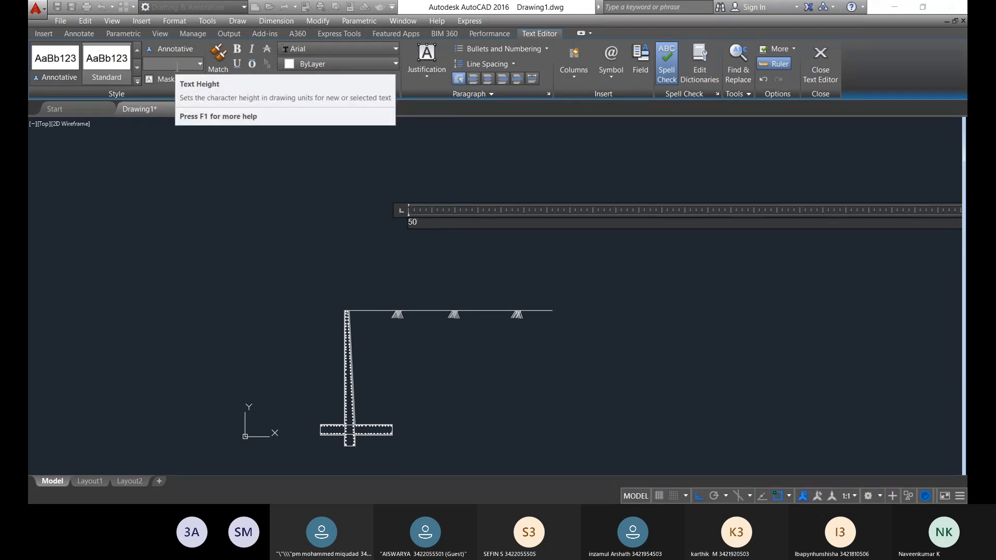
pyautogui.click(198, 59)
pyautogui.click(199, 60)
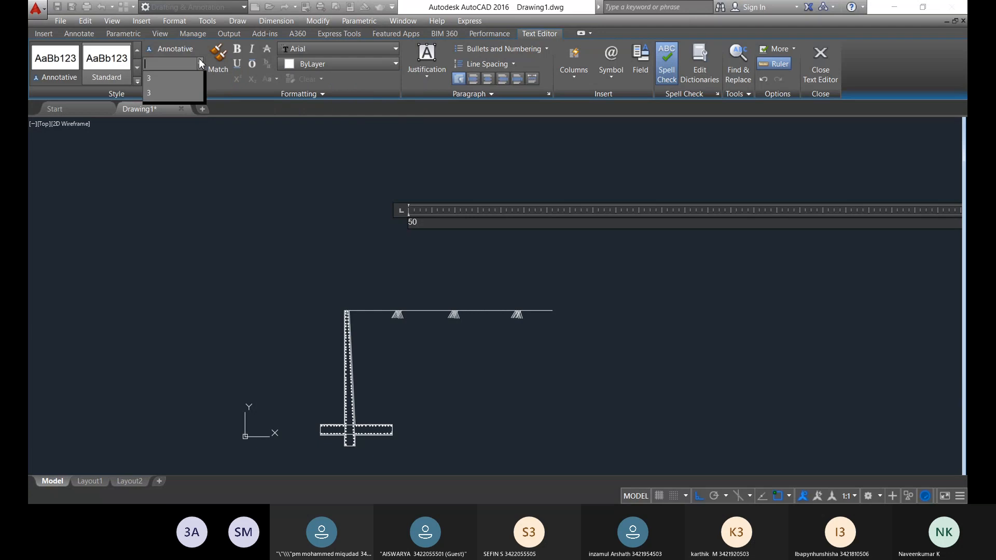
pyautogui.click(169, 91)
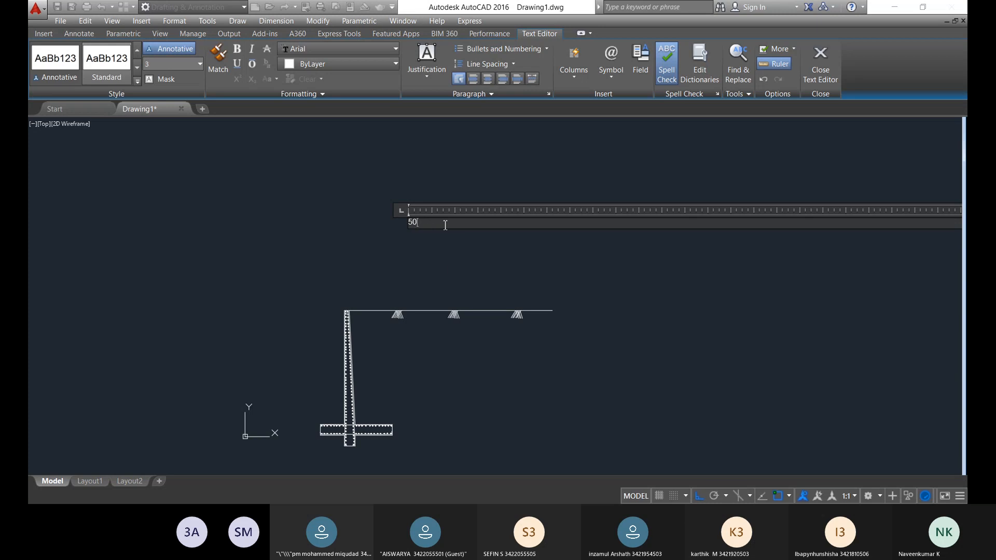
pyautogui.press('Escape')
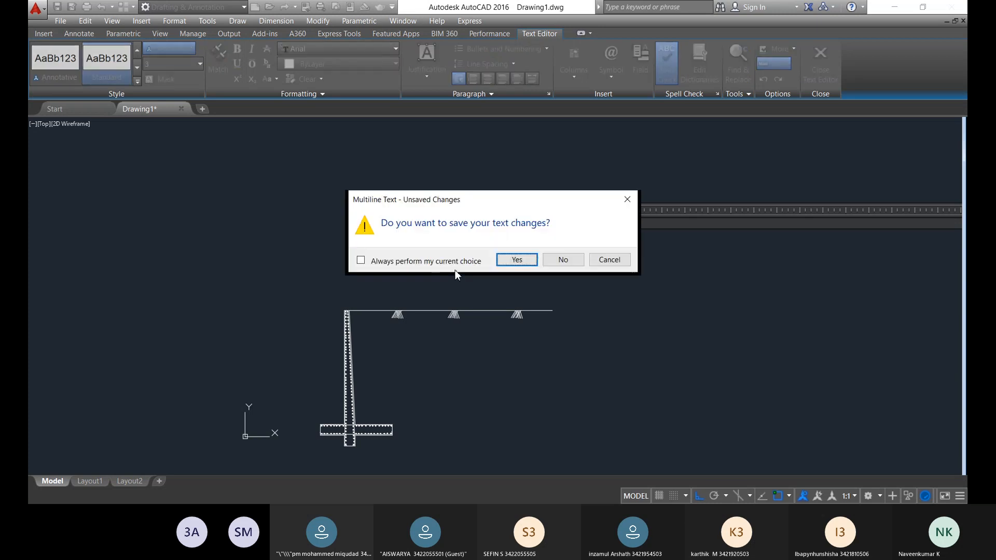
pyautogui.click(562, 259)
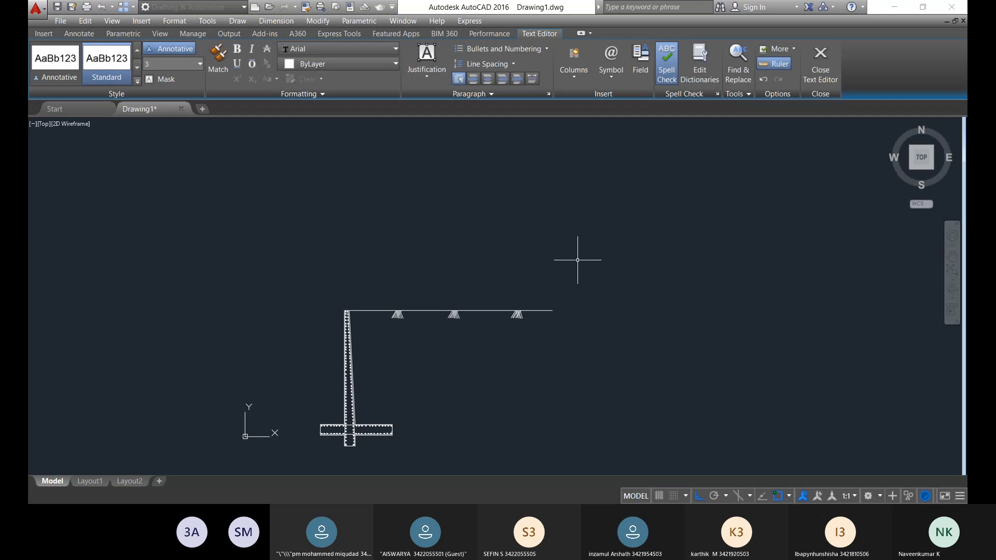
# - Place a new multiline text box above the ground line, extending from the middle ground symbol past the line's right end
pyautogui.write('mt')
pyautogui.press('Return')
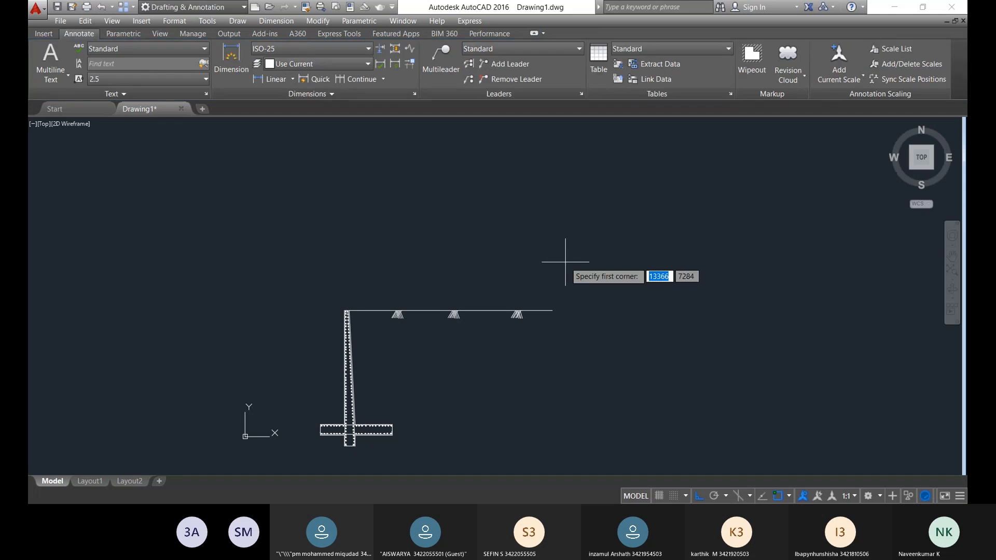
pyautogui.click(456, 258)
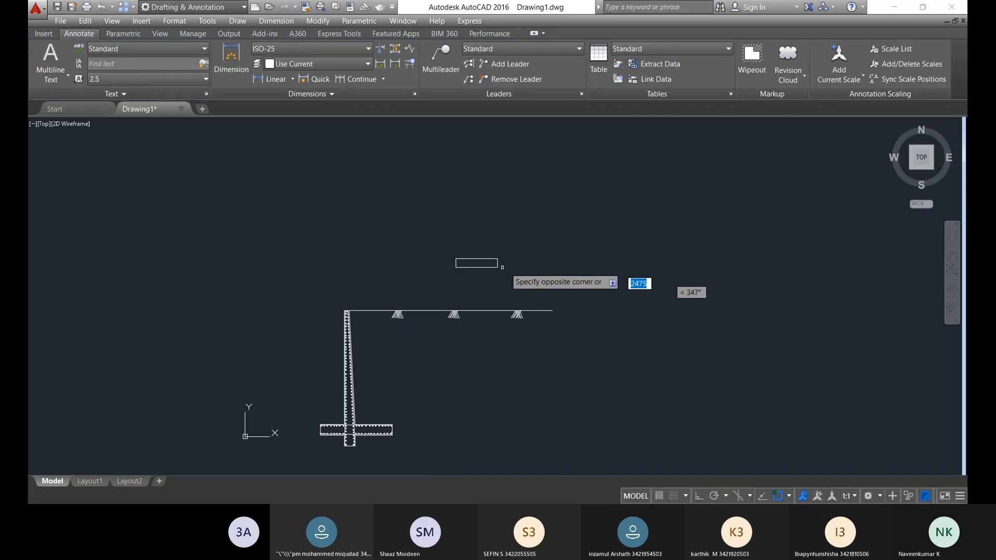
pyautogui.click(615, 306)
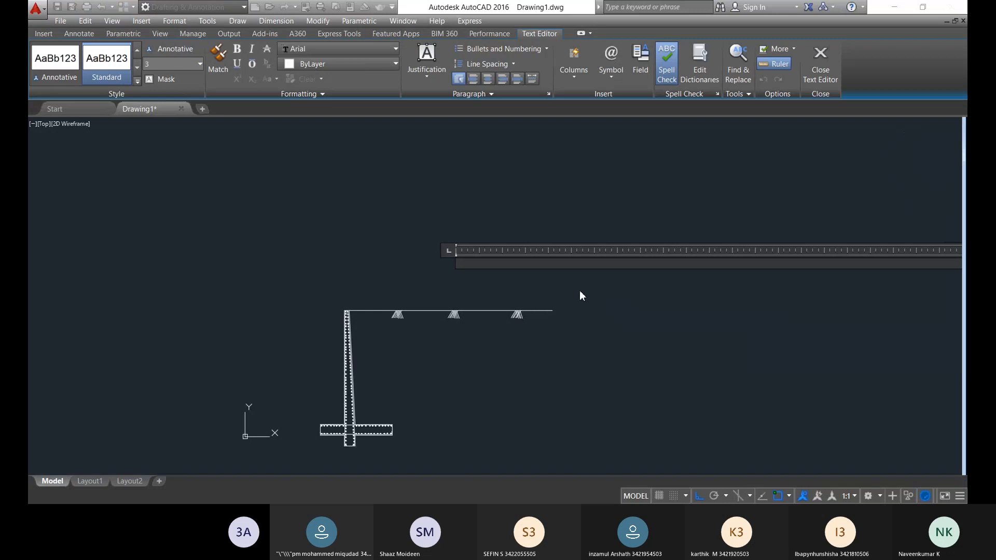
# - Try text heights of 50 and 25 for the new multiline text
pyautogui.click(200, 63)
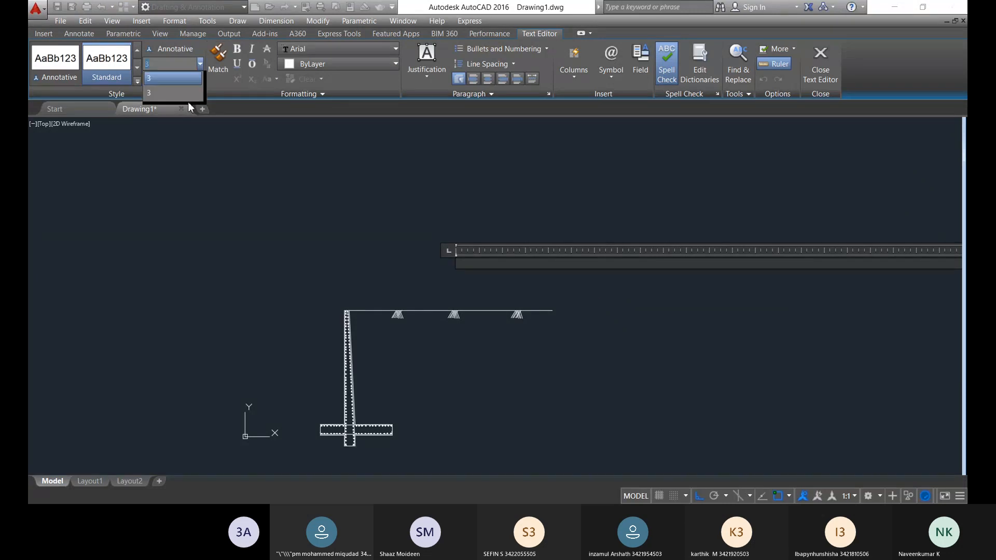
pyautogui.click(178, 65)
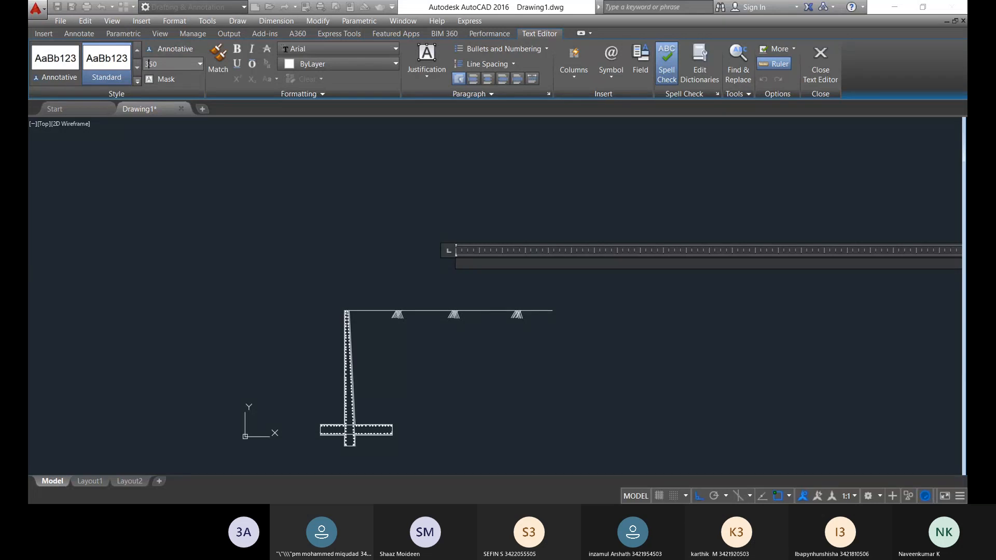
pyautogui.click(481, 261)
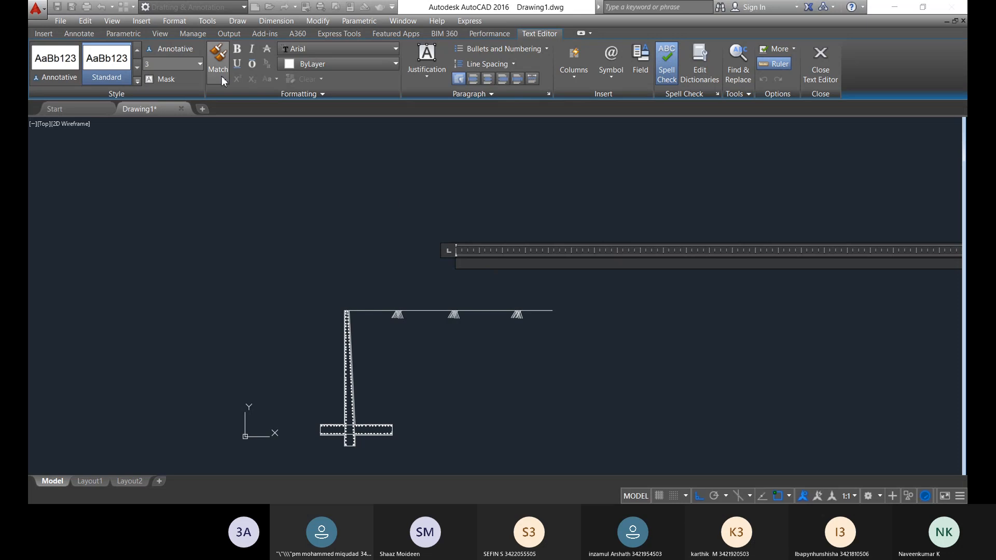
pyautogui.click(173, 64)
pyautogui.click(173, 64)
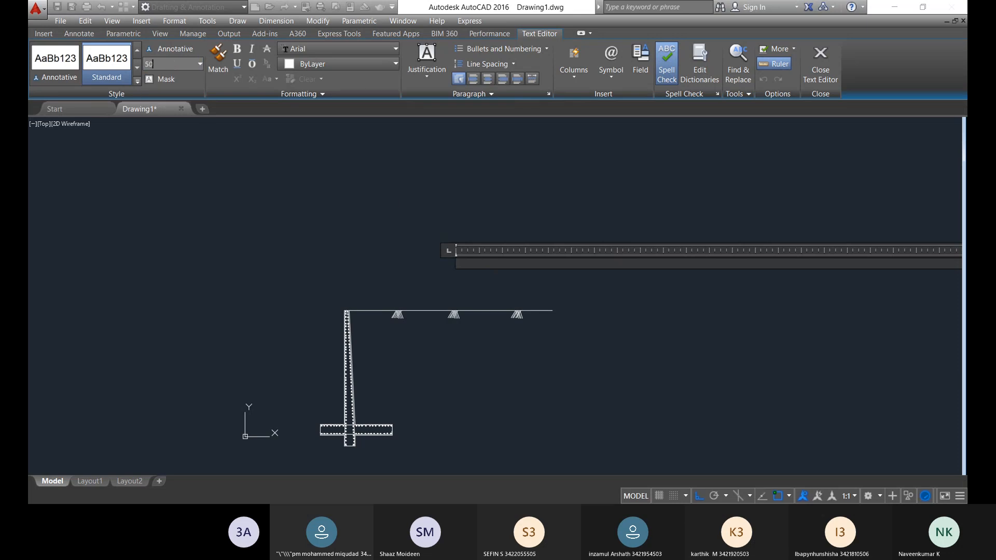
pyautogui.press('Return')
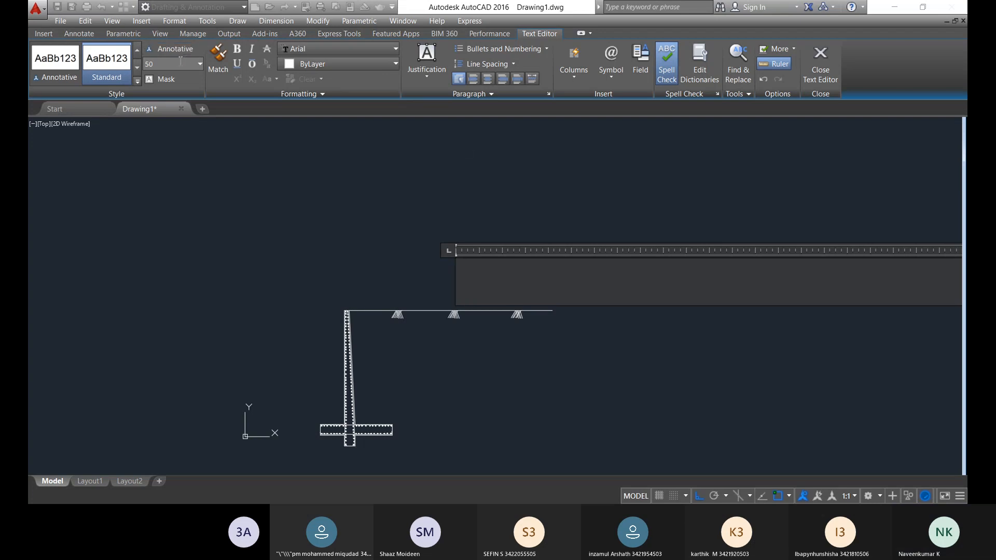
pyautogui.click(154, 66)
pyautogui.write('25')
pyautogui.press('Return')
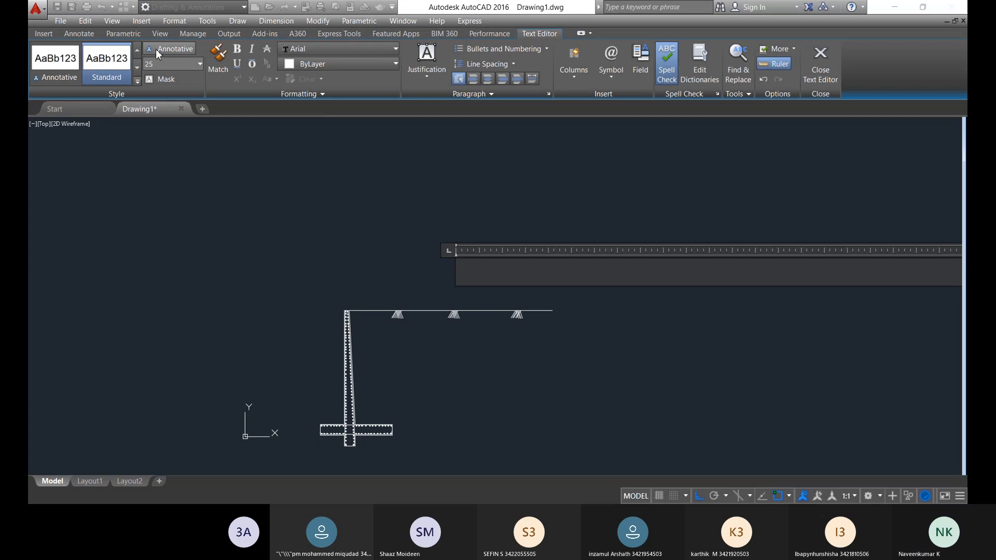
# - Set the text height to 10 and enter "G.L" as the multiline text
pyautogui.click(173, 63)
pyautogui.write('10')
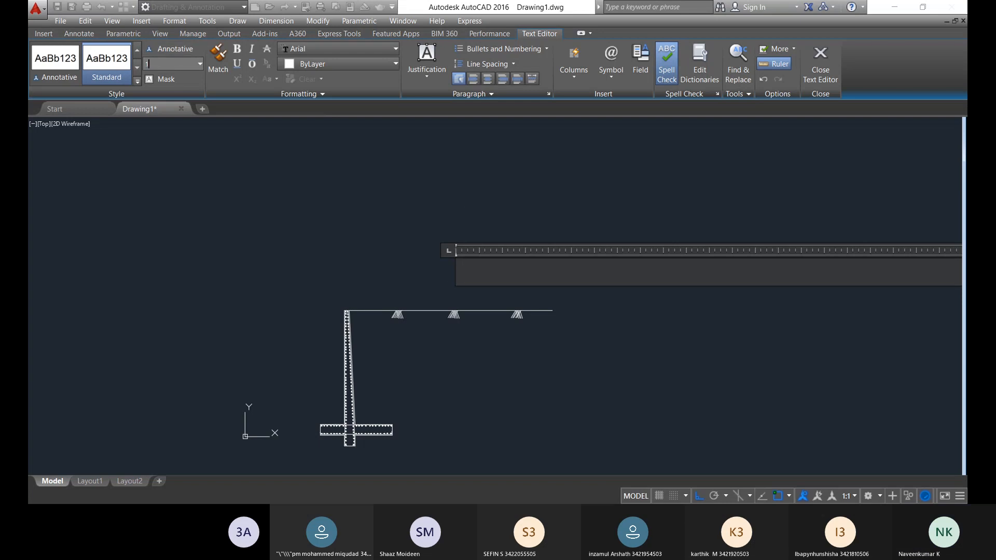
pyautogui.press('Return')
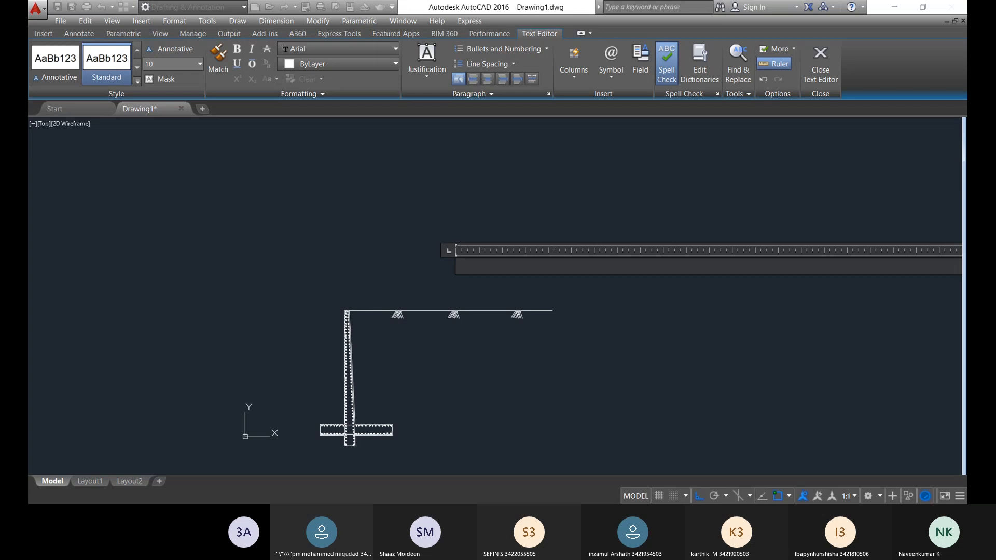
pyautogui.write('G.L')
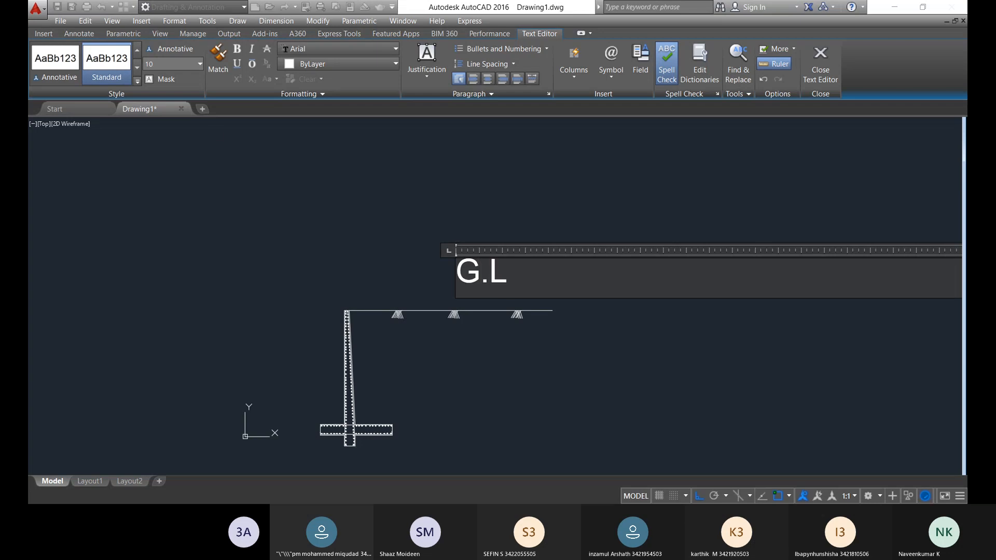
pyautogui.click(511, 335)
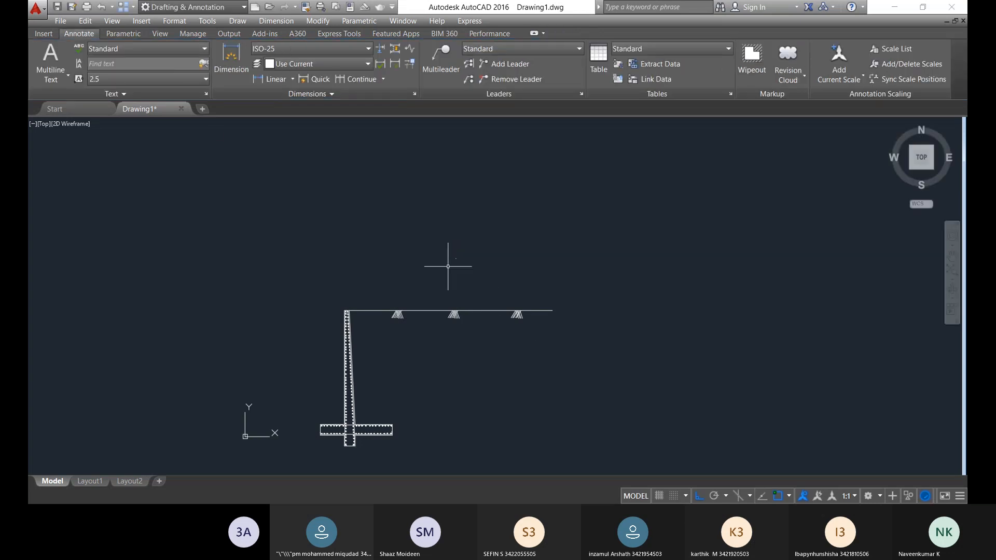
# - Inspect the new G.L text above the ground line at several magnifications to judge its size
pyautogui.scroll(10, 448, 266)
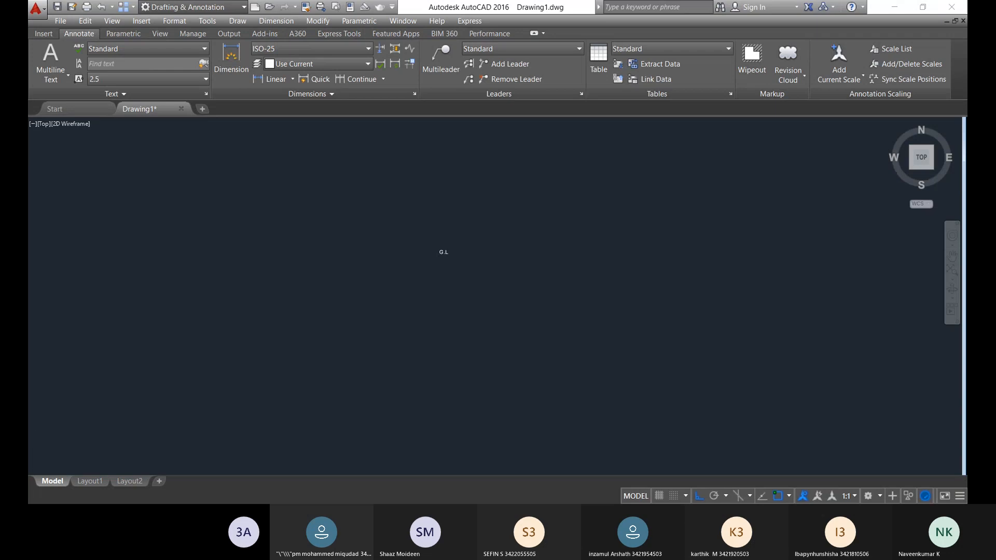
pyautogui.scroll(5, 463, 262)
pyautogui.scroll(-5, 433, 242)
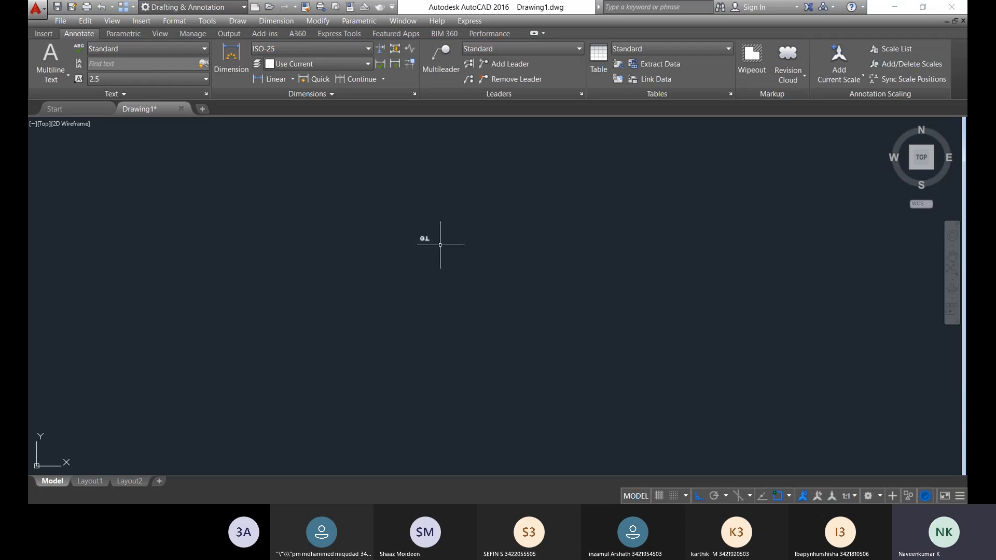
pyautogui.scroll(-5, 438, 244)
pyautogui.scroll(6, 433, 234)
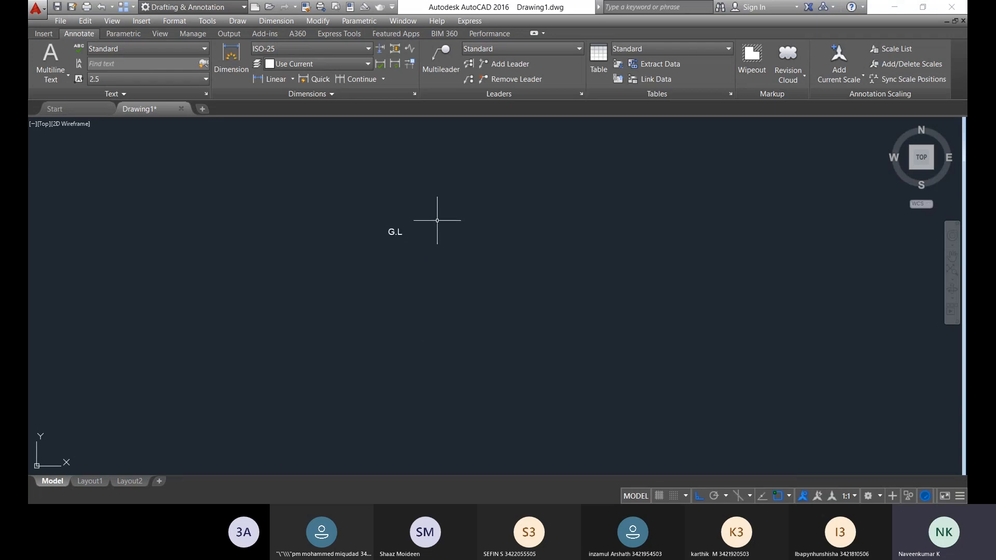
pyautogui.scroll(6, 415, 272)
pyautogui.scroll(-4, 386, 210)
pyautogui.moveTo(386, 212); pyautogui.dragTo(382, 229, button='middle')
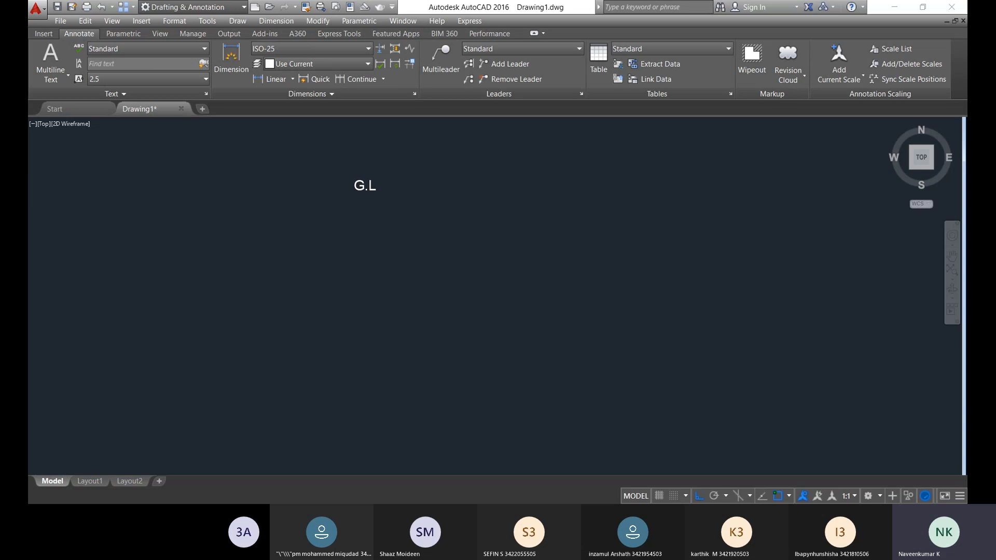
pyautogui.scroll(-2, 383, 230)
# - Try to enlarge the G.L text with Scale, using its upper-left insertion point as the base
pyautogui.moveTo(408, 229)
pyautogui.mouseDown()
pyautogui.moveTo(384, 209)
pyautogui.moveTo(354, 206)
pyautogui.mouseUp()
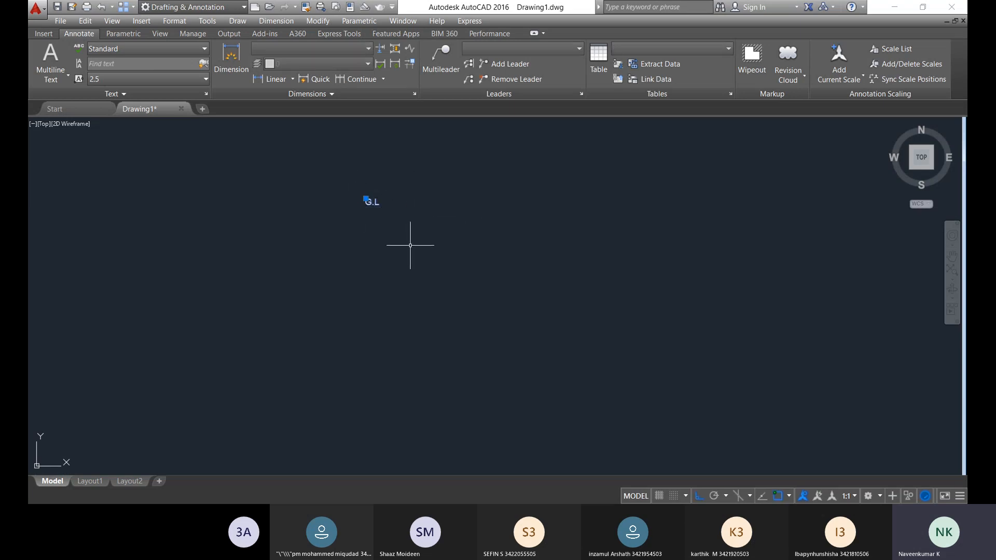
pyautogui.write('SC')
pyautogui.press('Return')
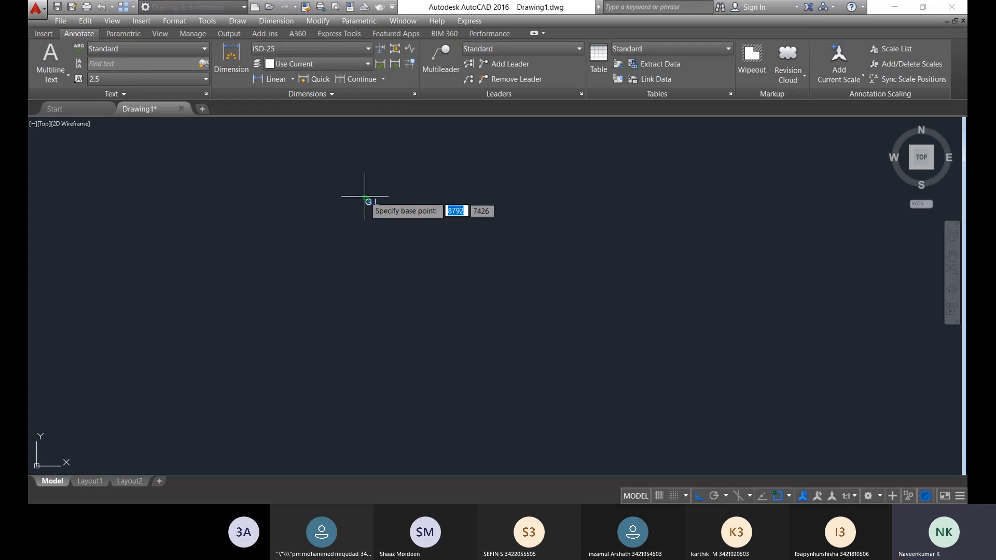
pyautogui.click(366, 198)
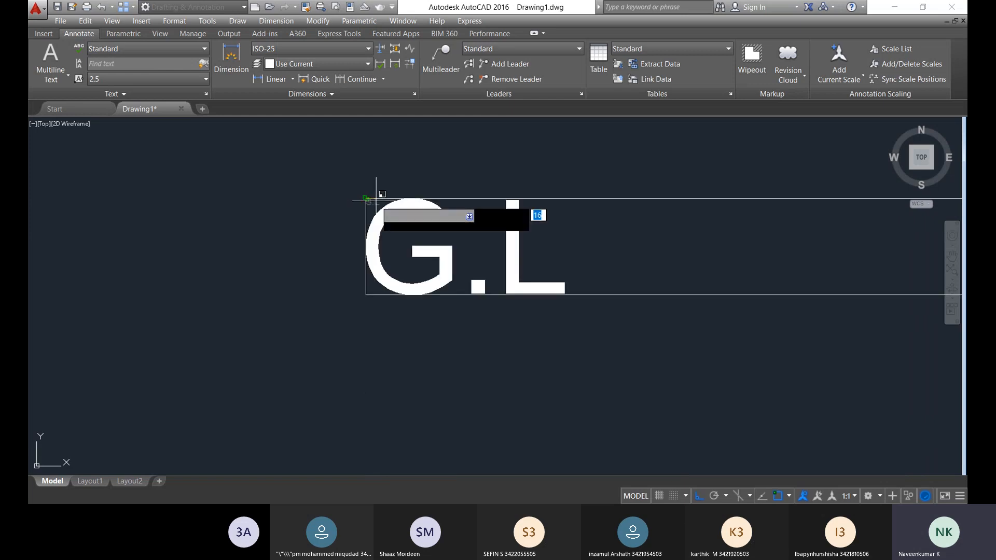
pyautogui.scroll(-8, 412, 252)
pyautogui.click(411, 244)
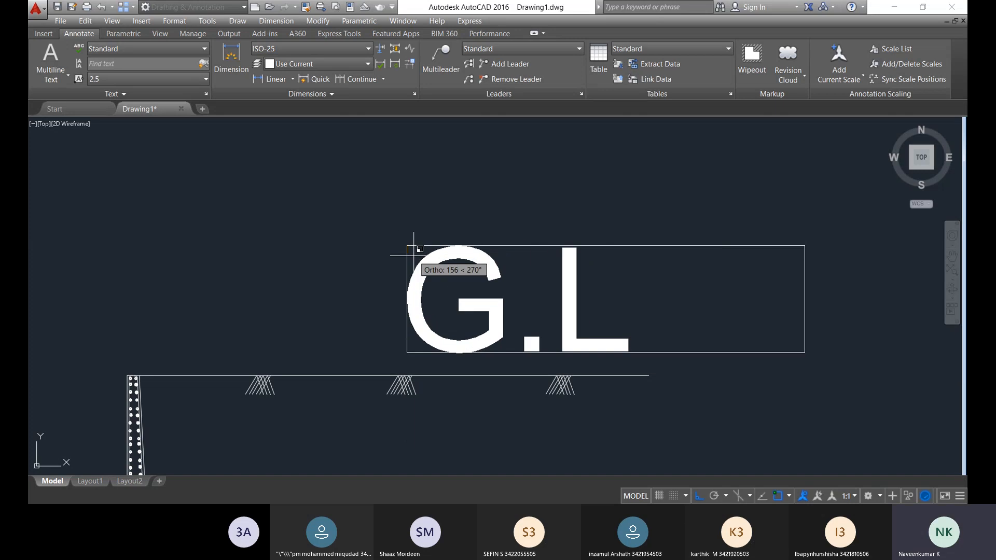
pyautogui.click(404, 250)
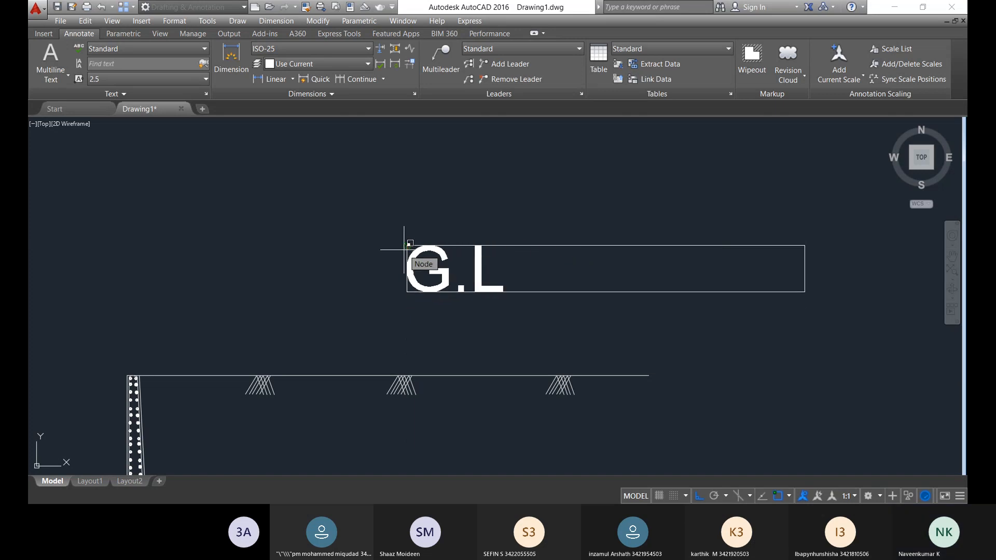
pyautogui.press('Escape')
# - Move the G.L text to just above the ground line between the middle and last ground symbols, with Ortho off
pyautogui.scroll(5, 415, 251)
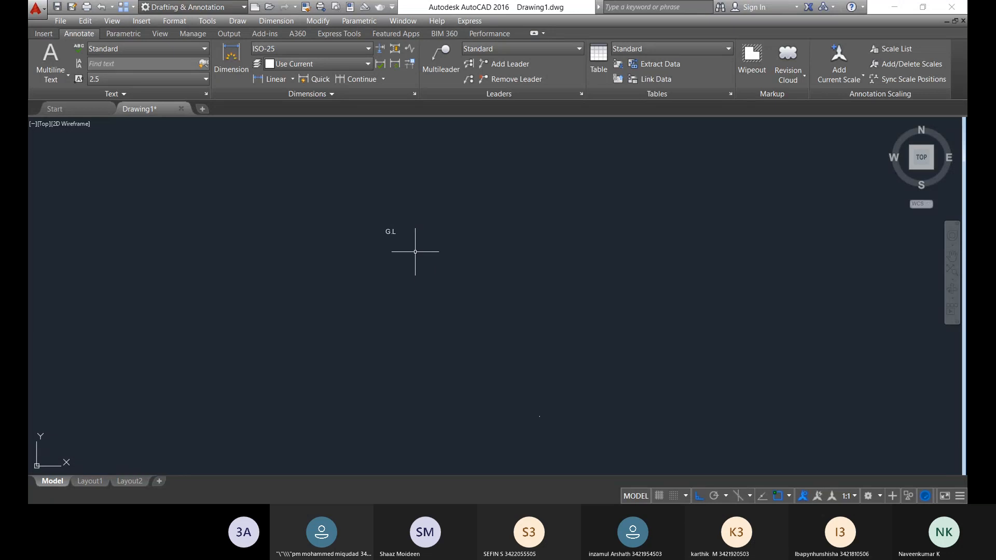
pyautogui.click(396, 232)
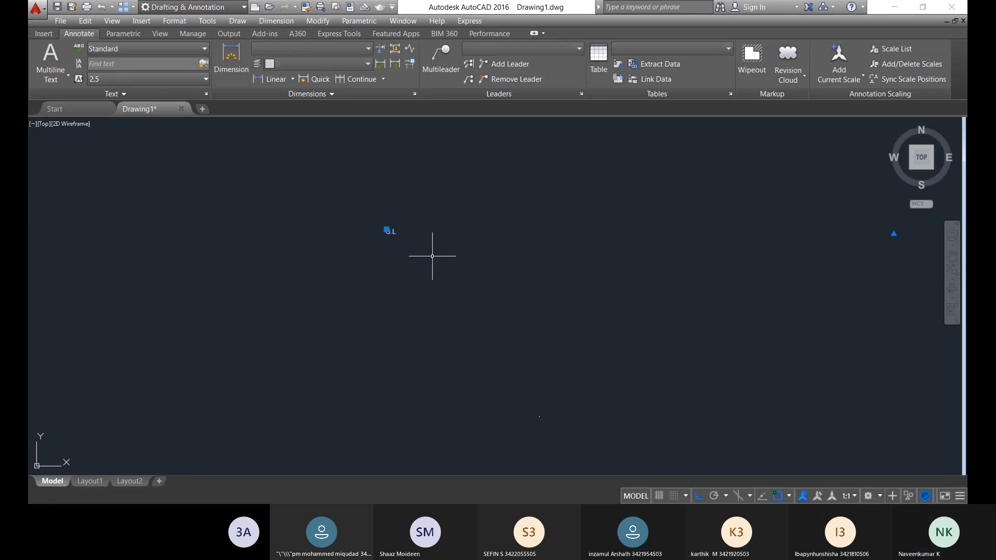
pyautogui.write('m')
pyautogui.press('Return')
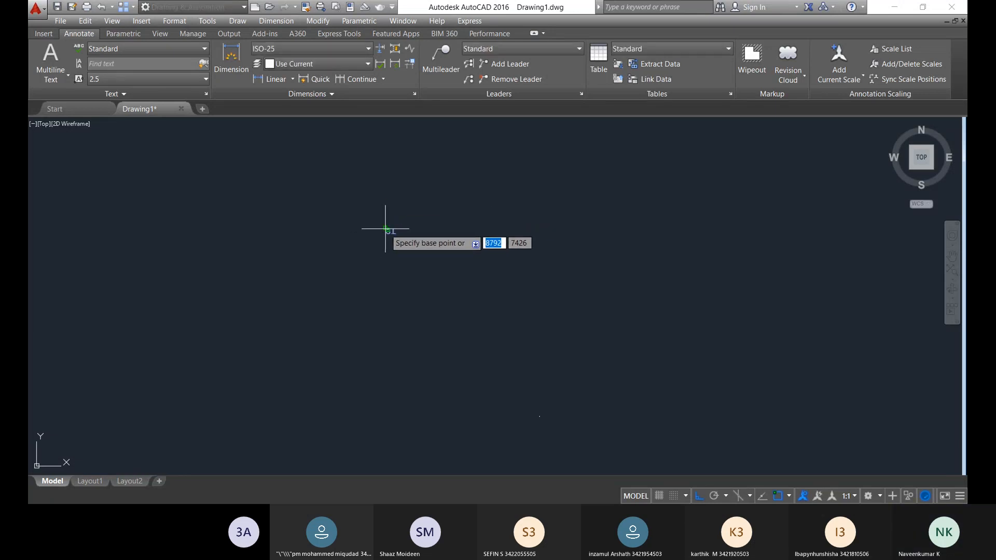
pyautogui.click(386, 228)
pyautogui.scroll(-2, 485, 284)
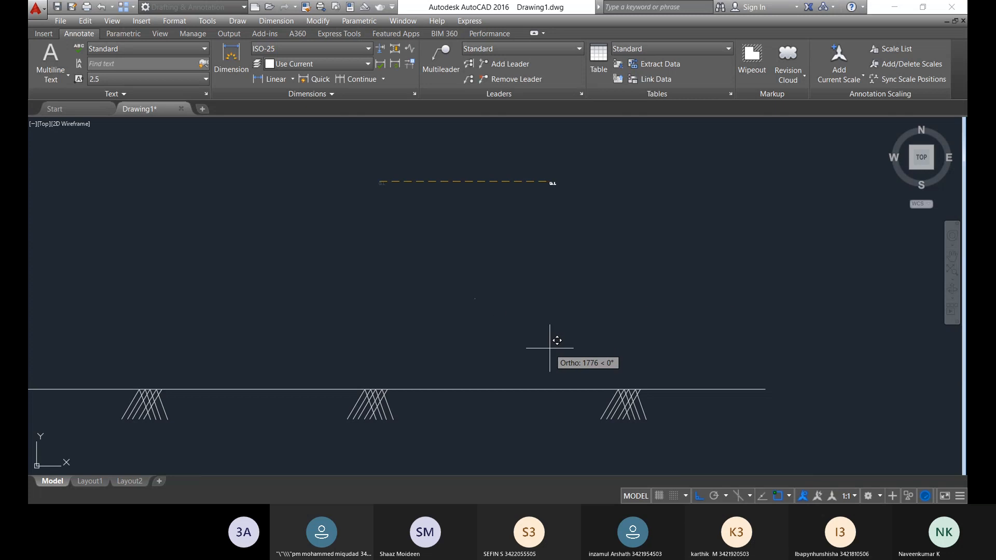
pyautogui.click(699, 496)
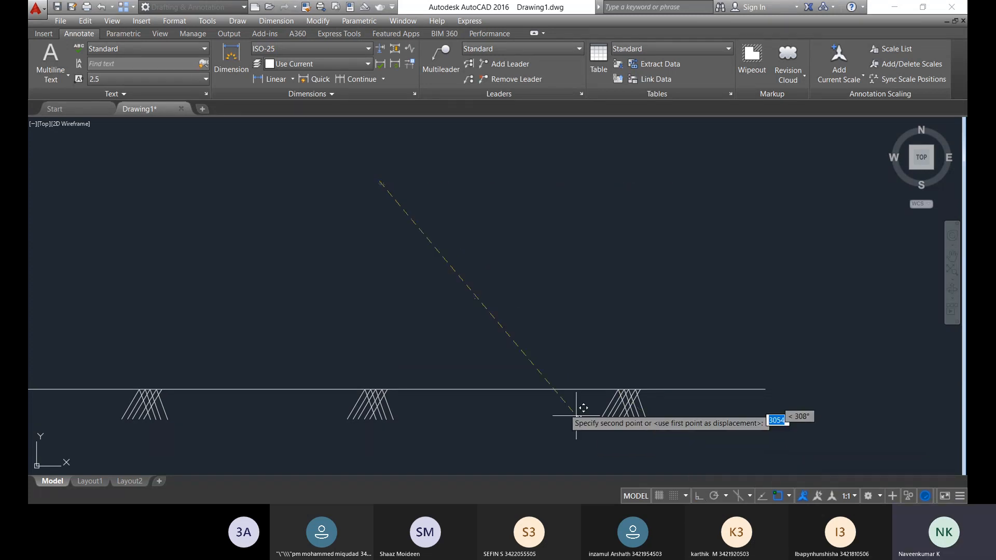
pyautogui.click(539, 379)
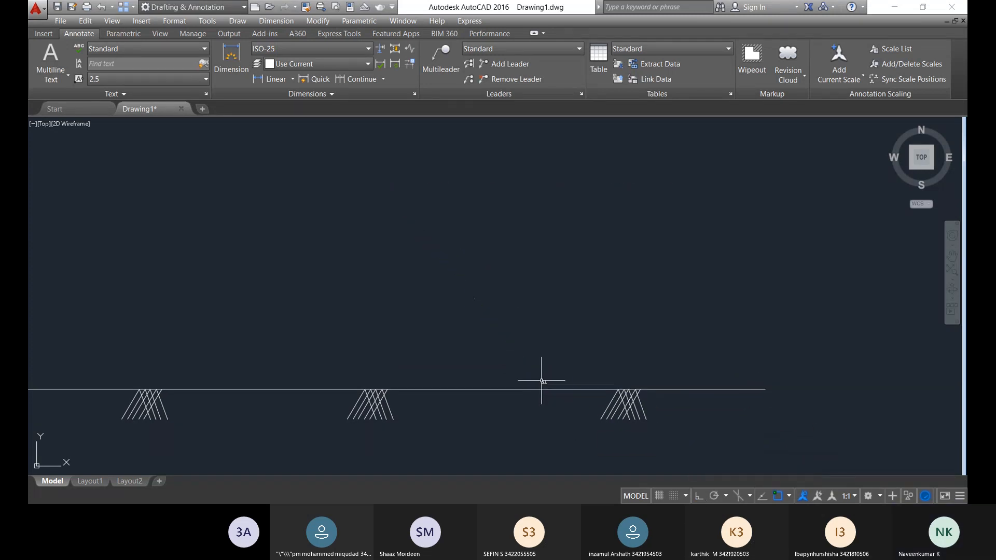
# - Examine the moved G.L text's position and size relative to the ground line and its symbols
pyautogui.scroll(3, 540, 381)
pyautogui.scroll(2, 377, 200)
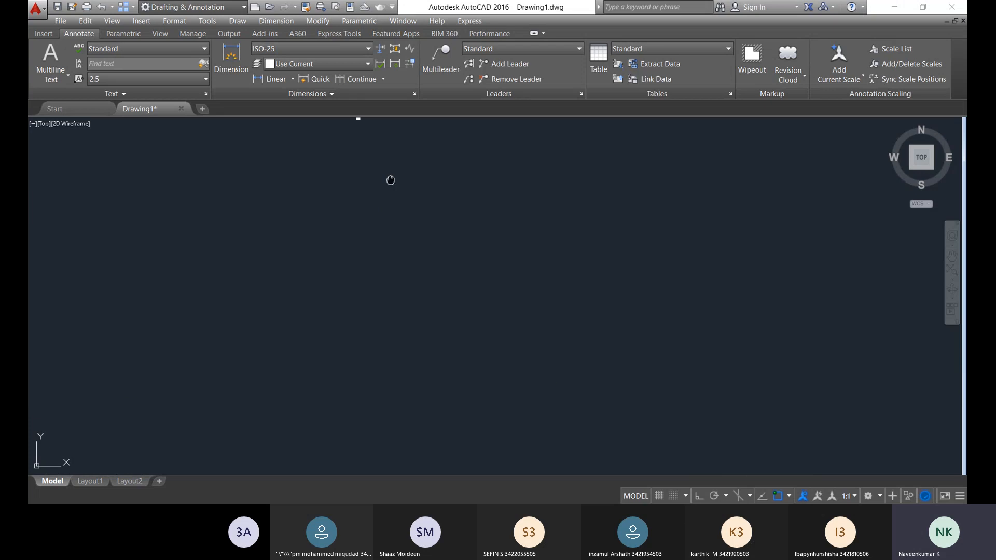
pyautogui.scroll(2, 367, 165)
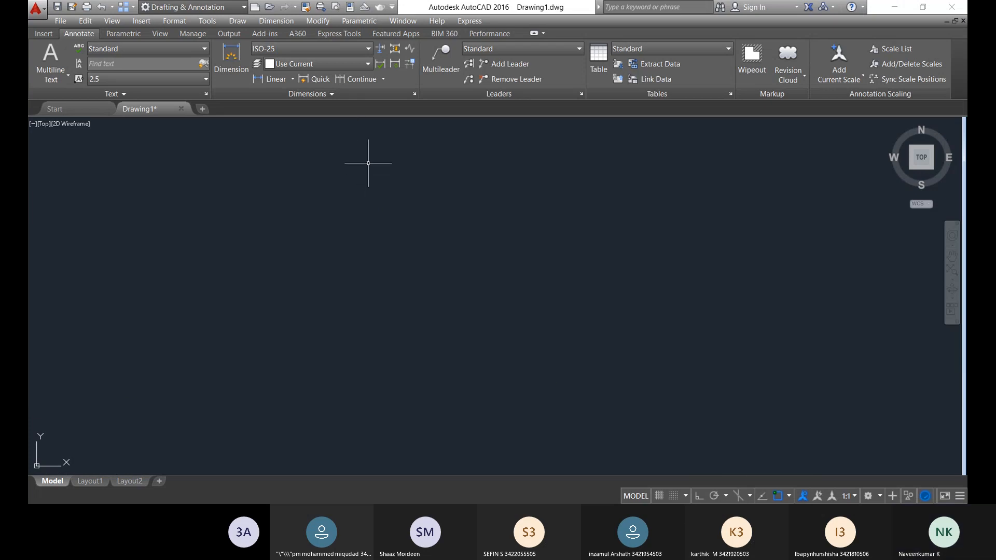
pyautogui.moveTo(344, 143); pyautogui.dragTo(366, 245, button='middle')
pyautogui.click(372, 246)
pyautogui.click(331, 193)
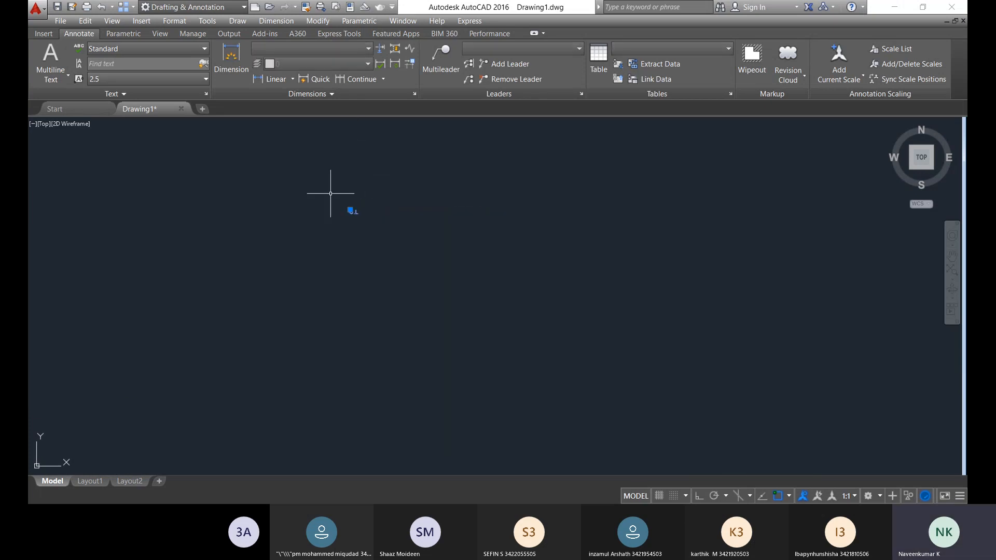
pyautogui.scroll(-1, 640, 405)
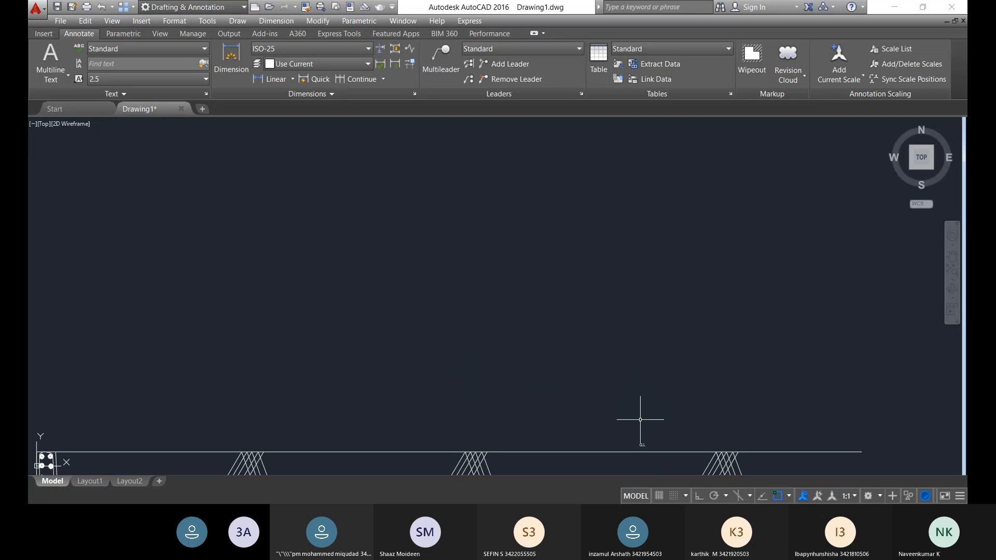
pyautogui.scroll(-1, 639, 418)
pyautogui.moveTo(640, 418); pyautogui.dragTo(588, 236, button='middle')
pyautogui.scroll(2, 614, 323)
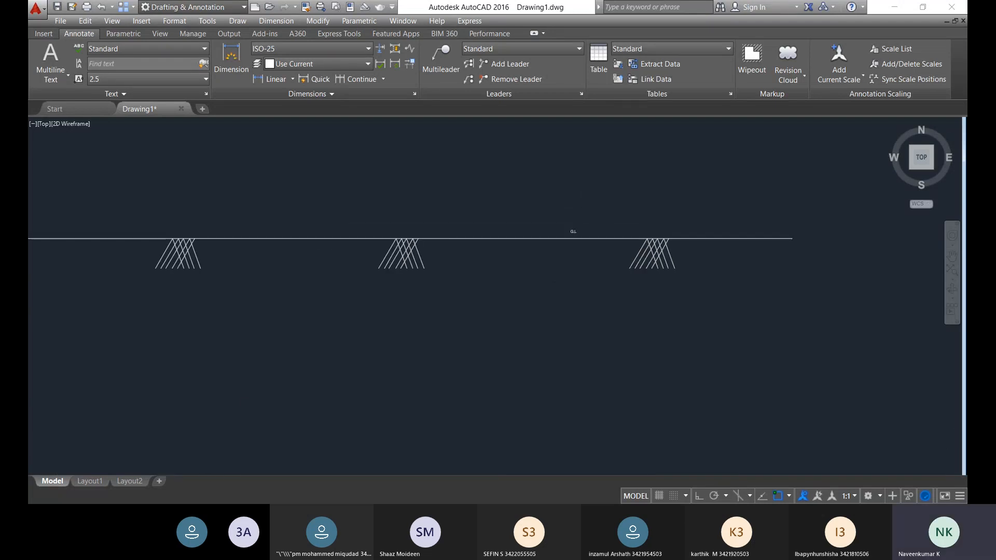
# - Scale the G.L text by a factor of 5 about a base point at its middle
pyautogui.scroll(5, 575, 231)
pyautogui.moveTo(588, 270)
pyautogui.mouseDown()
pyautogui.moveTo(534, 238)
pyautogui.moveTo(471, 250)
pyautogui.mouseUp()
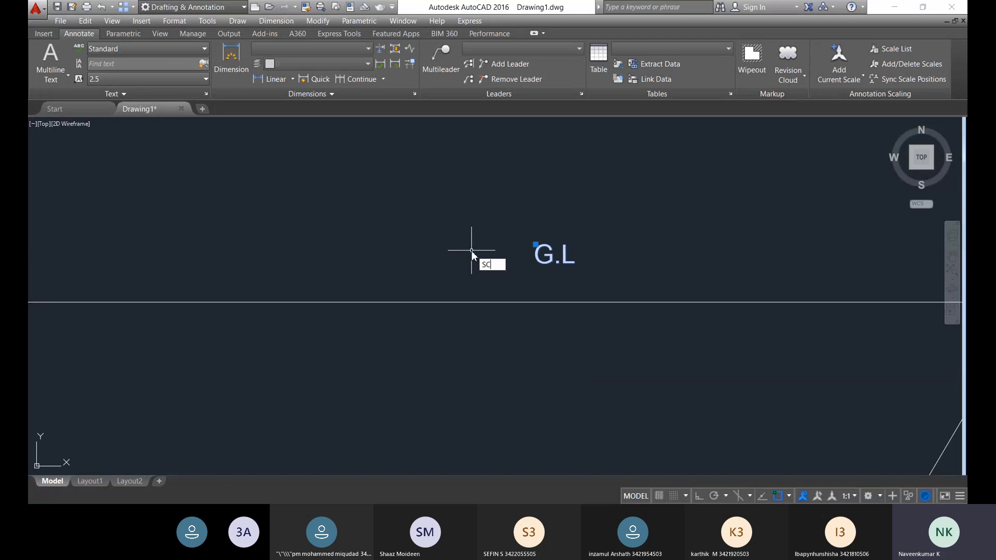
pyautogui.press('Return')
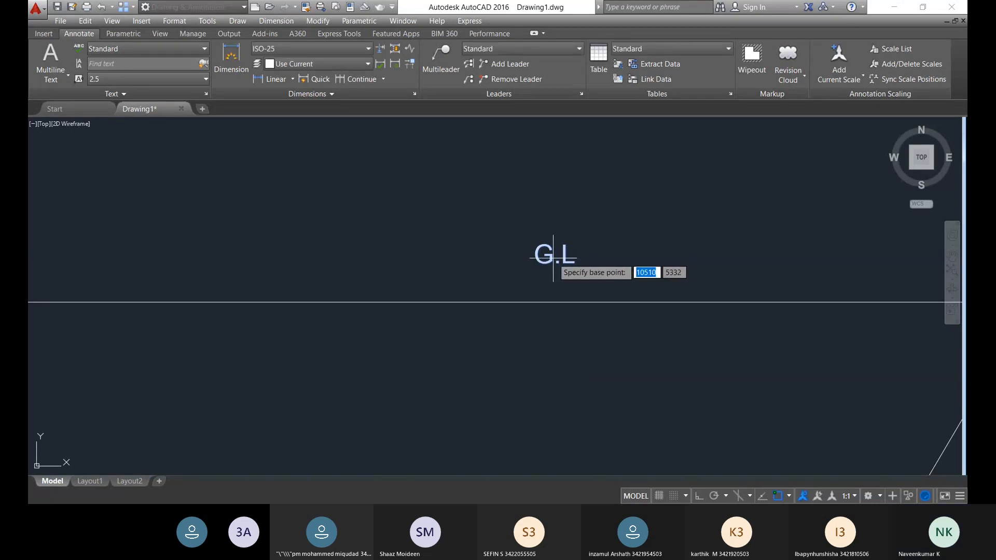
pyautogui.click(552, 256)
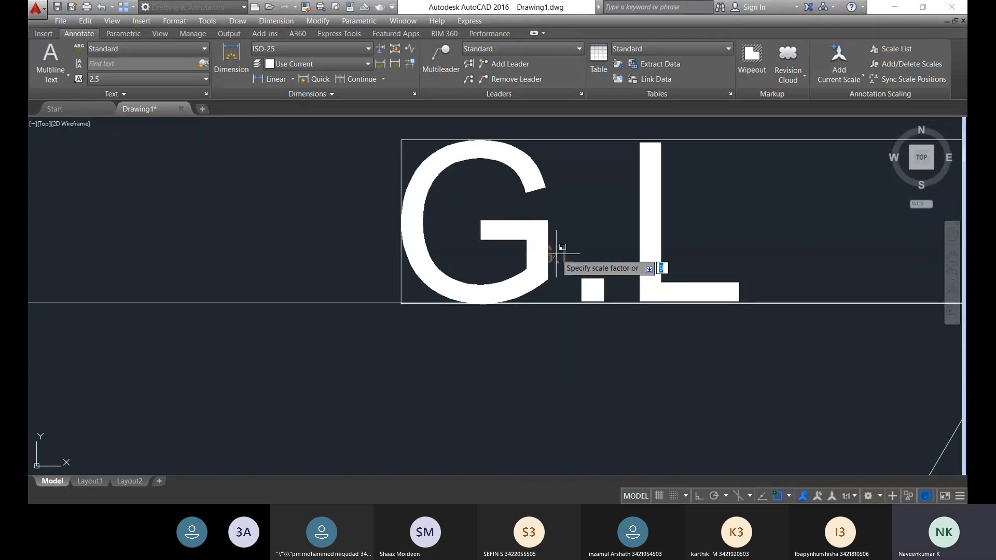
pyautogui.write('5')
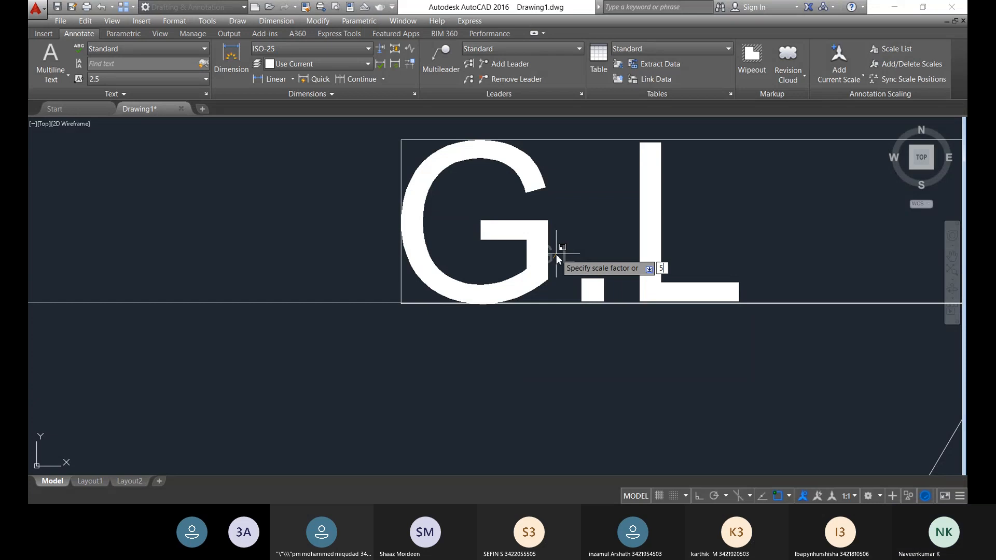
pyautogui.press('Return')
pyautogui.scroll(-8, 569, 255)
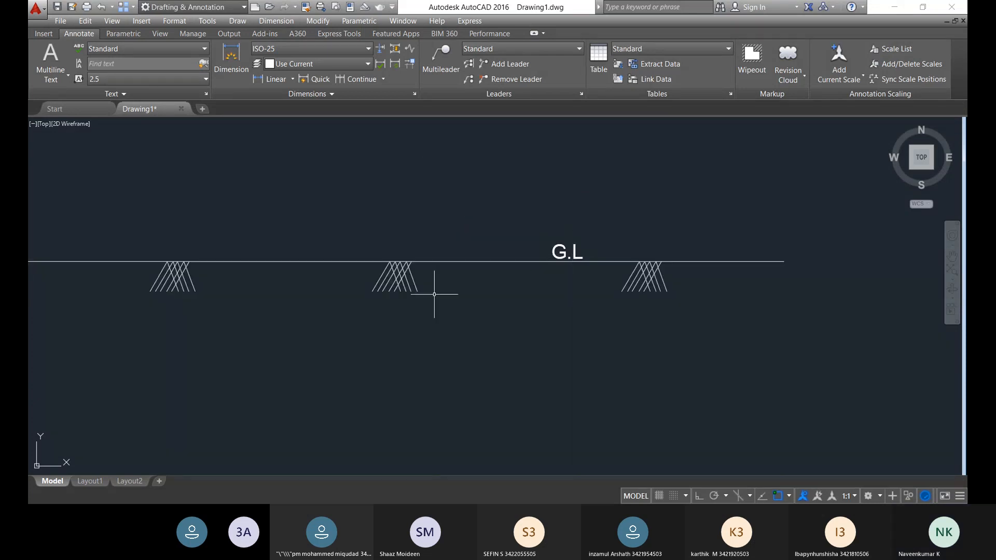
# - Enlarge the G.L text again with Scale, using a factor of 5 about a base point within the letter G
pyautogui.scroll(-6, 434, 294)
pyautogui.moveTo(390, 310); pyautogui.dragTo(503, 238, button='middle')
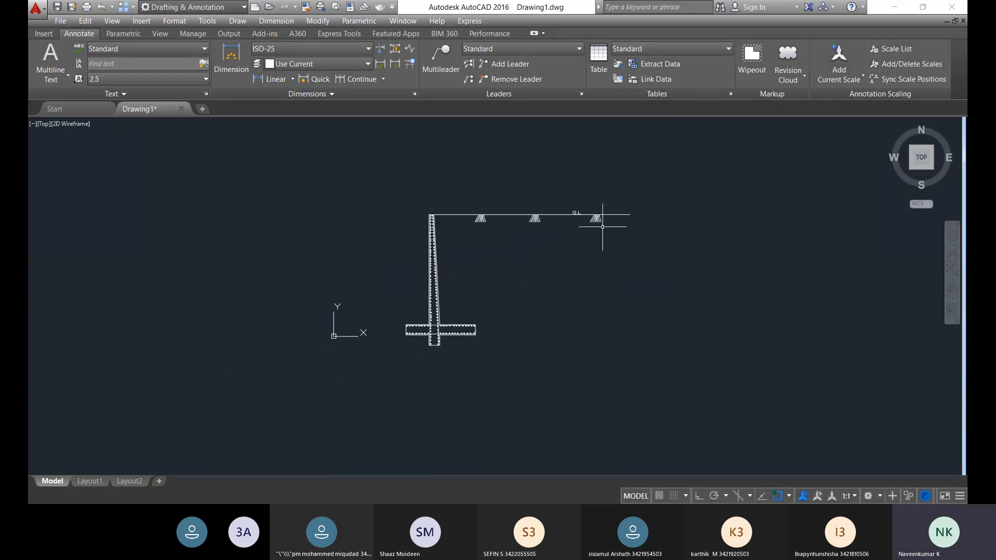
pyautogui.scroll(4, 596, 212)
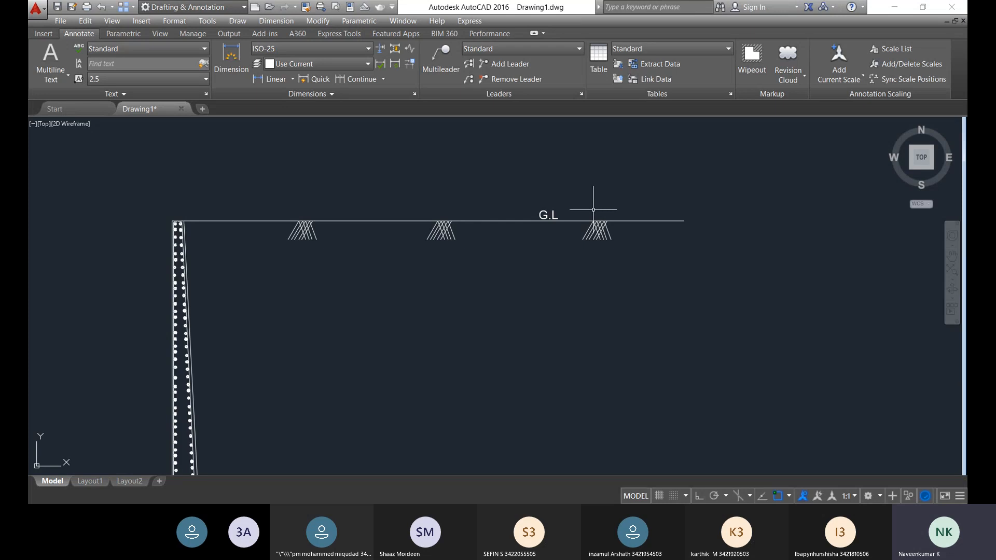
pyautogui.scroll(8, 582, 213)
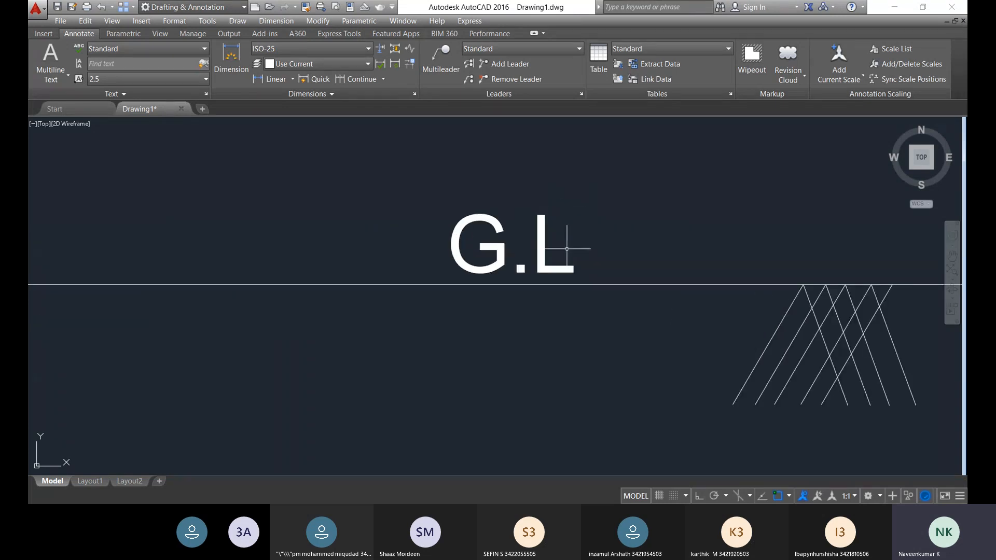
pyautogui.click(575, 253)
pyautogui.click(457, 179)
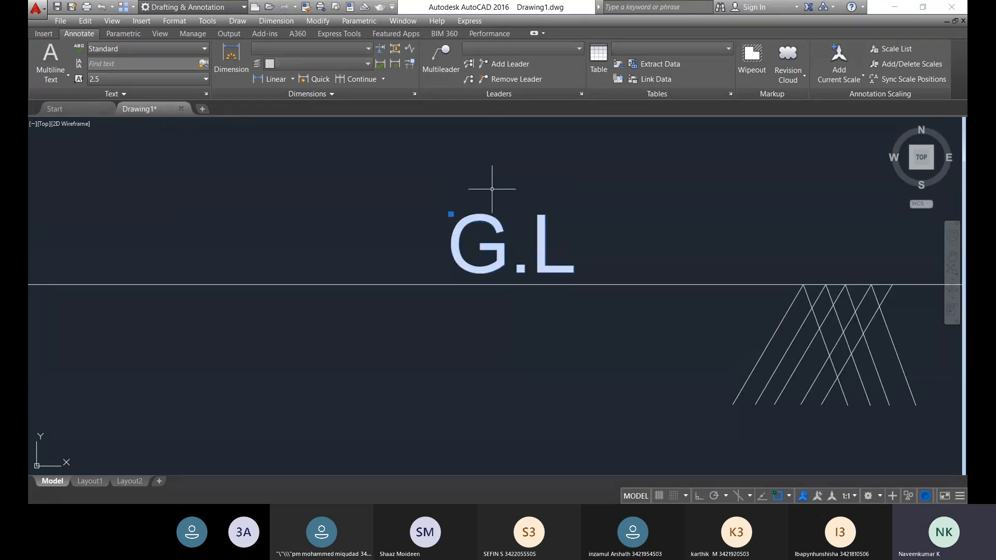
pyautogui.write('SC')
pyautogui.press('Return')
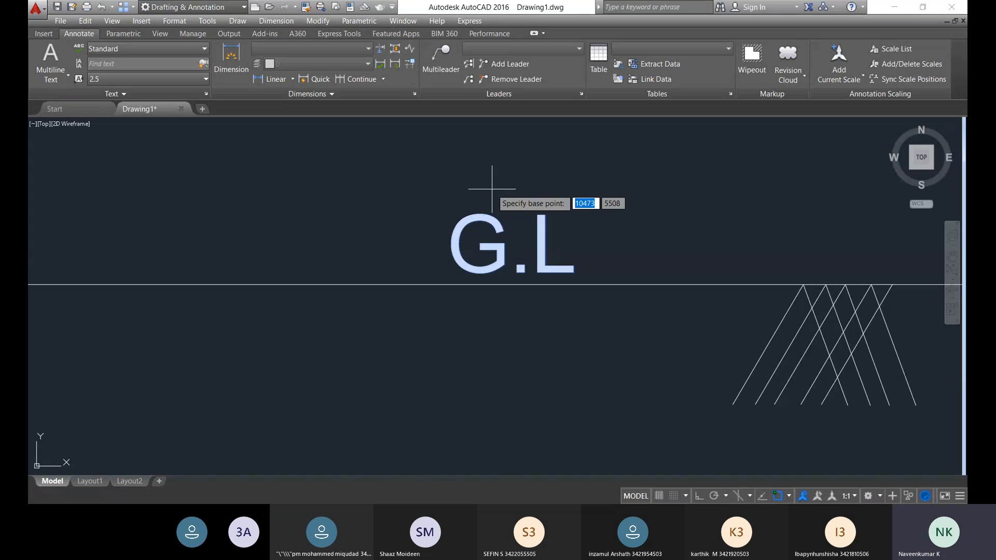
pyautogui.click(490, 249)
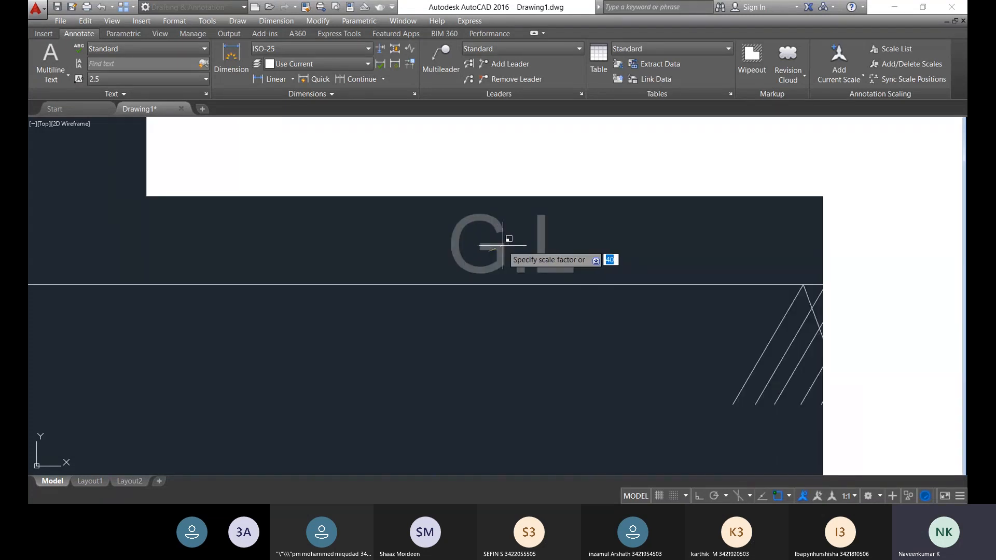
pyautogui.write('5')
pyautogui.press('Return')
pyautogui.scroll(-8, 503, 257)
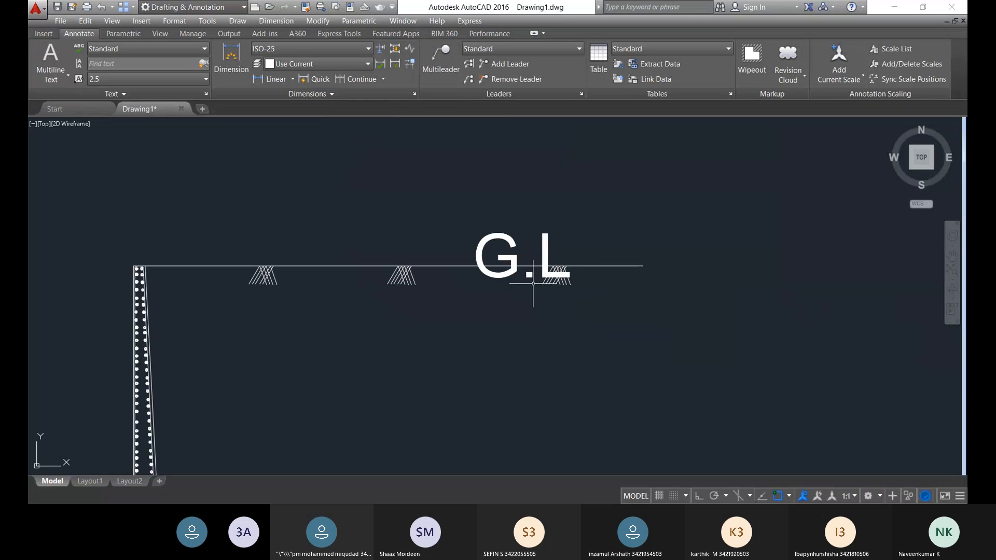
# - Move the enlarged G.L text slightly up and sideways so its base rests on the ground line
pyautogui.click(540, 236)
pyautogui.write('M')
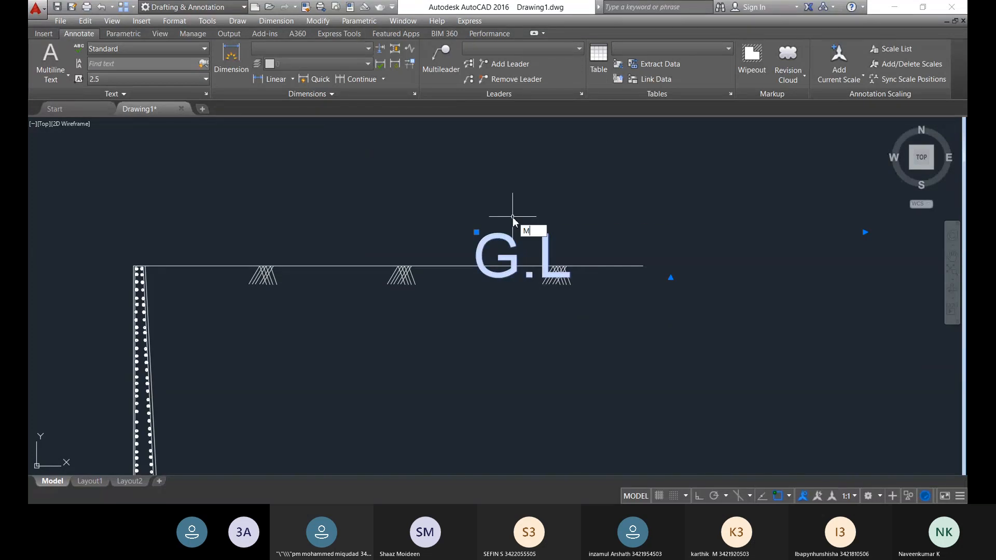
pyautogui.press('Return')
pyautogui.click(487, 242)
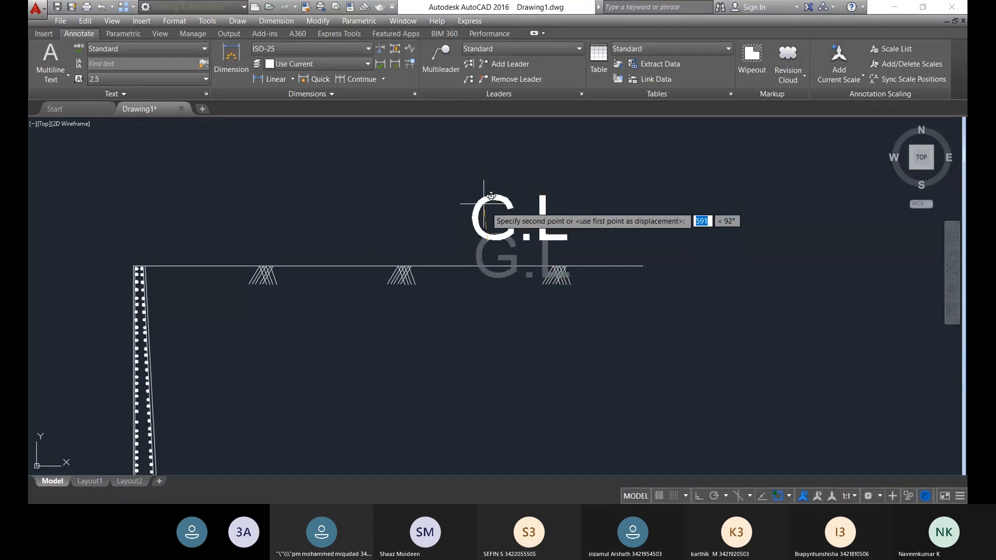
pyautogui.click(477, 232)
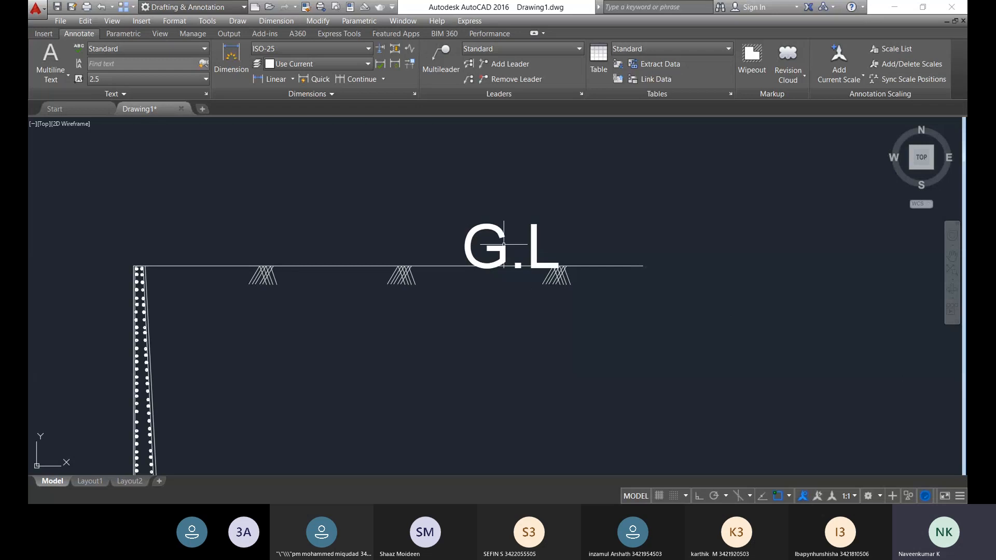
# - Move the G.L text further up until it stands well clear of the ground line and the last ground symbol
pyautogui.click(562, 236)
pyautogui.click(455, 196)
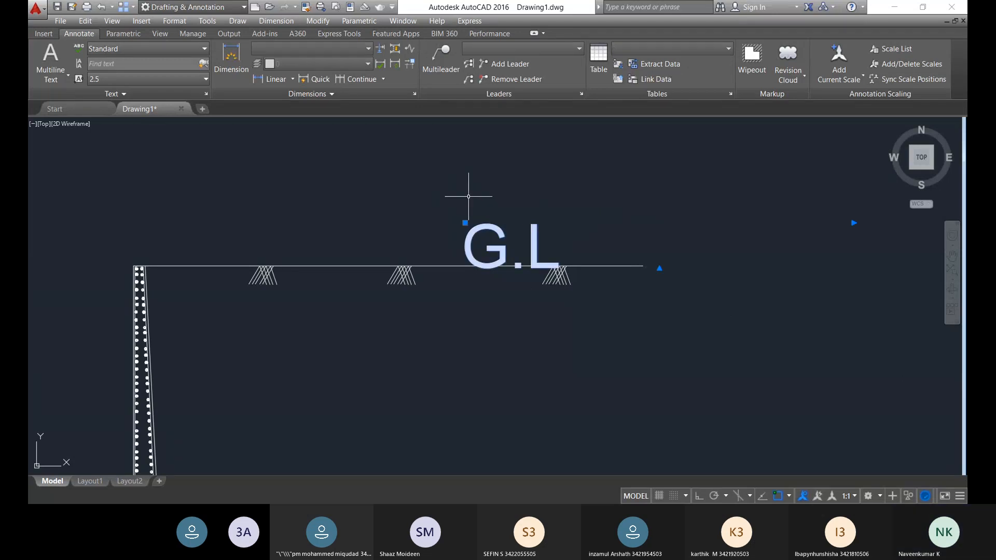
pyautogui.write('m')
pyautogui.press('Return')
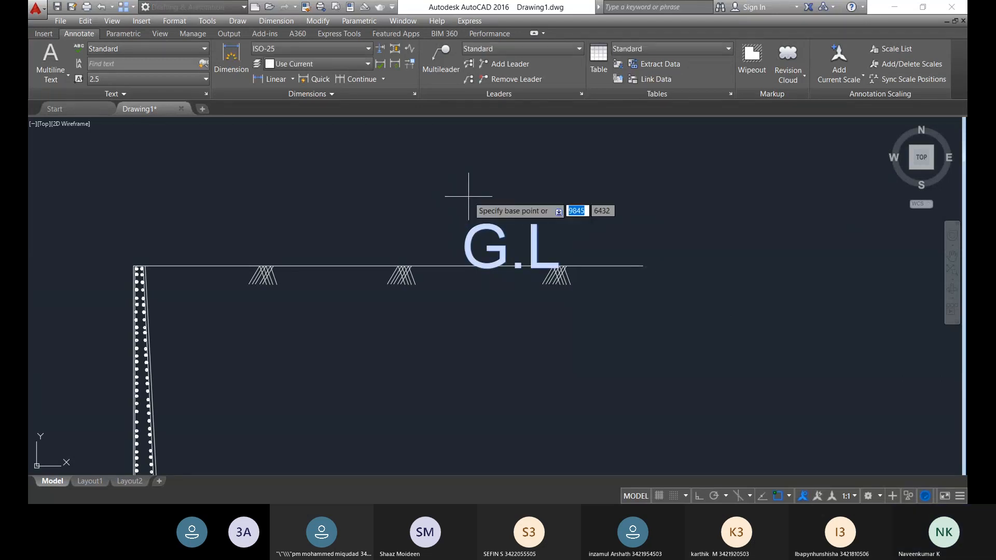
pyautogui.click(502, 232)
pyautogui.click(494, 180)
pyautogui.scroll(-6, 560, 262)
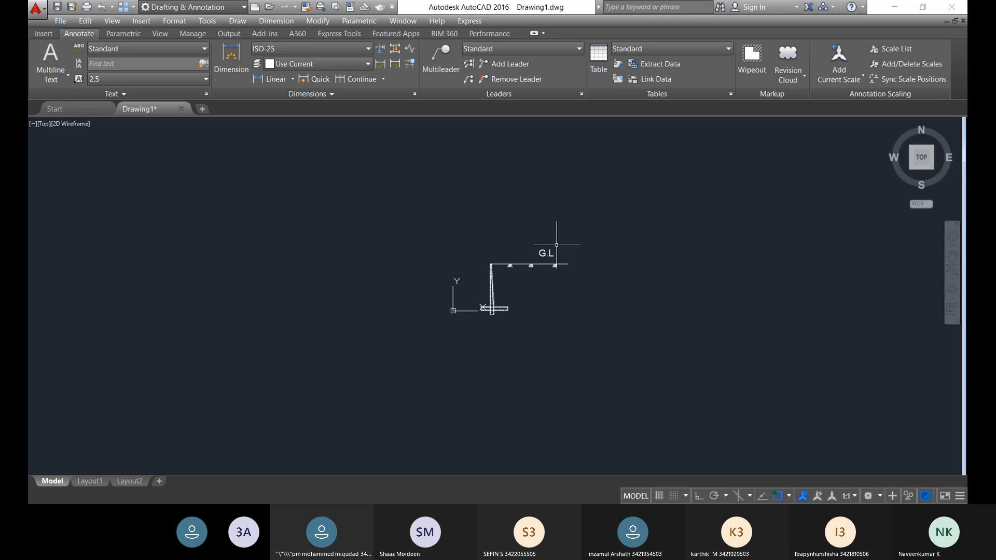
pyautogui.scroll(5, 558, 246)
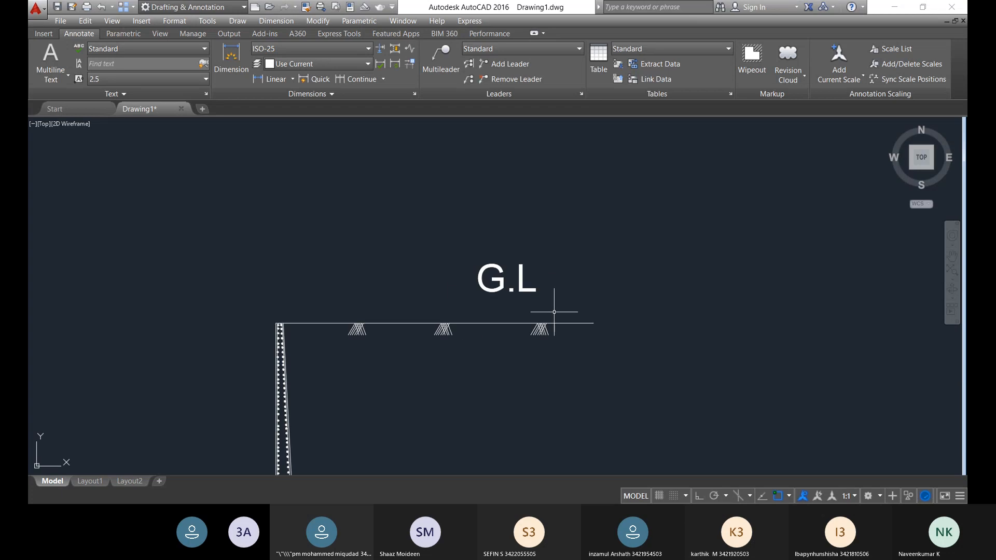
# - Lower the G.L text to just above the ground line, between the middle and last ground symbols
pyautogui.press('Return')
pyautogui.click(507, 264)
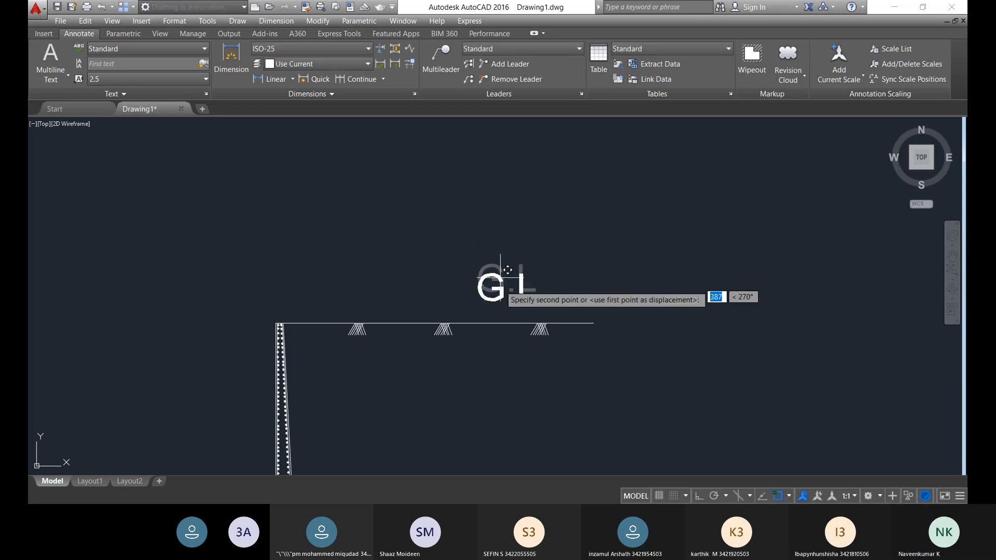
pyautogui.click(534, 280)
pyautogui.scroll(-4, 638, 367)
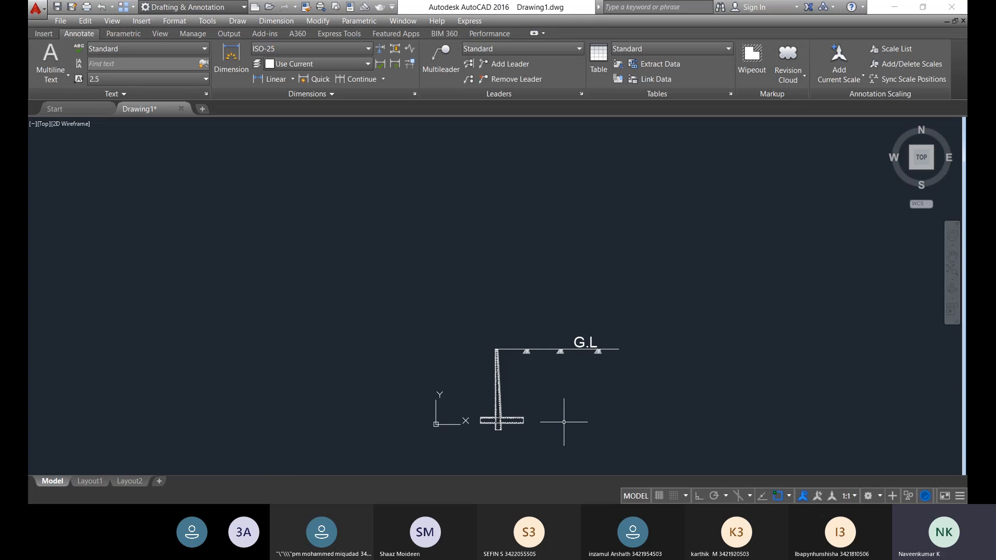
# - Dimension the width of the wall stem's top edge, placing the dimension line just above the ground line
pyautogui.scroll(5, 537, 282)
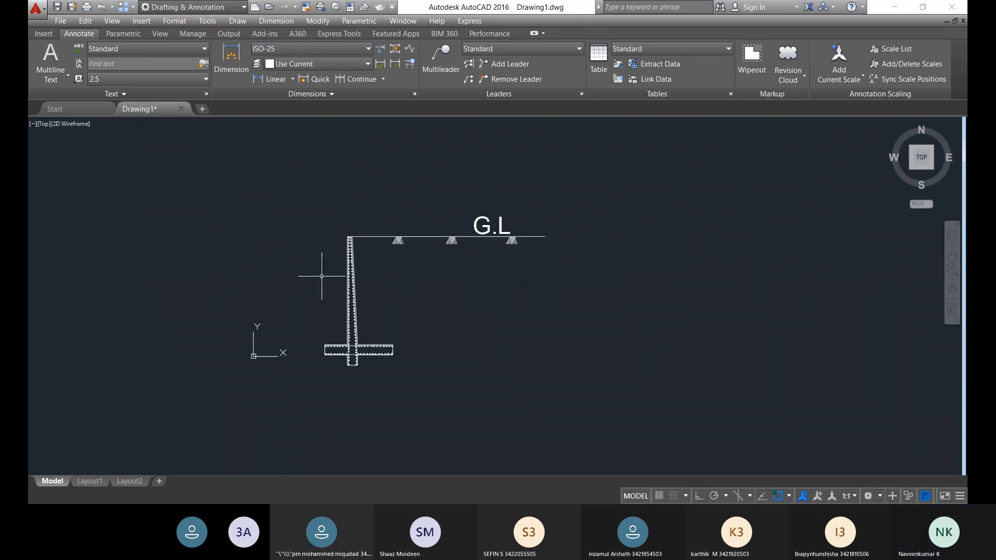
pyautogui.scroll(5, 322, 276)
pyautogui.scroll(-3, 459, 280)
pyautogui.moveTo(442, 313); pyautogui.dragTo(437, 233, button='middle')
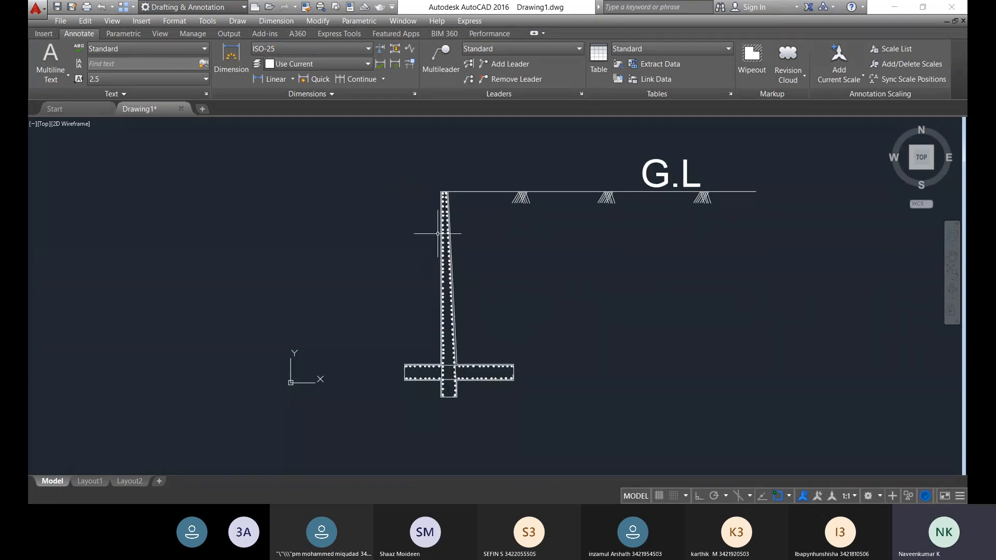
pyautogui.click(232, 57)
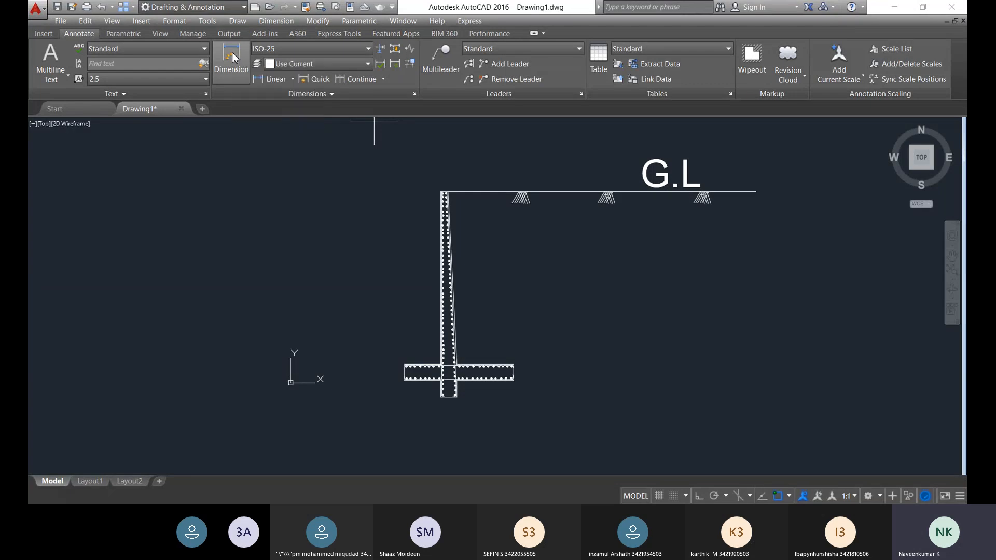
pyautogui.scroll(8, 481, 199)
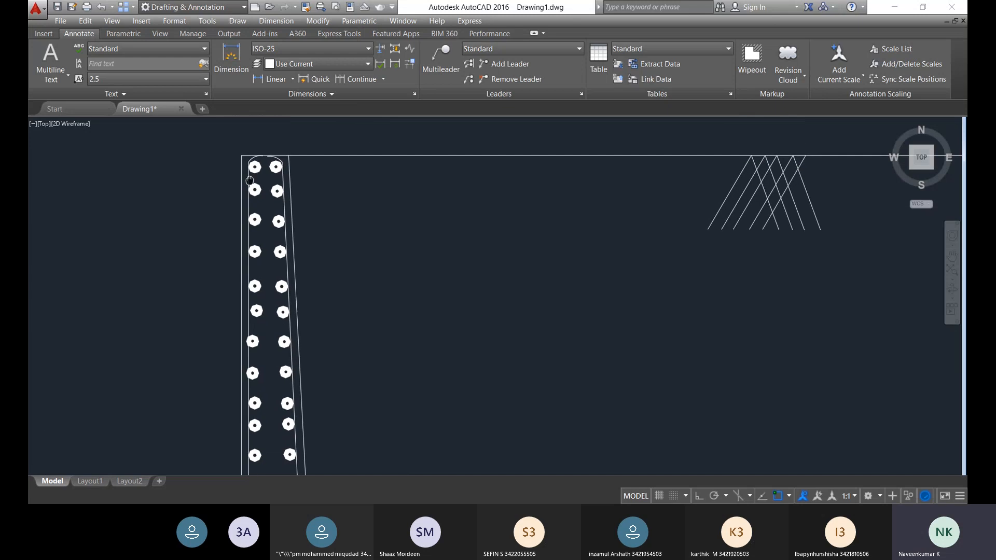
pyautogui.moveTo(250, 180); pyautogui.dragTo(252, 214, button='middle')
pyautogui.scroll(6, 237, 218)
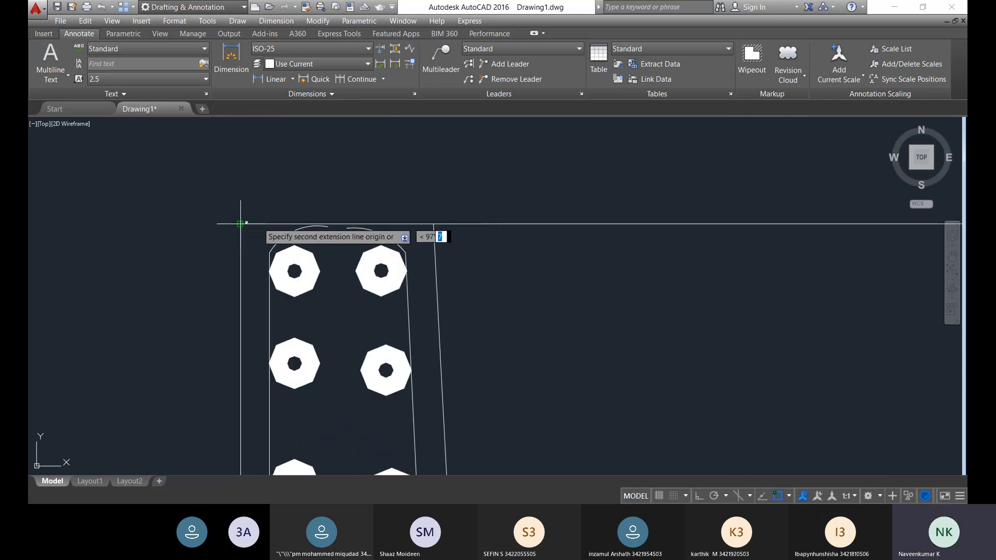
pyautogui.click(433, 224)
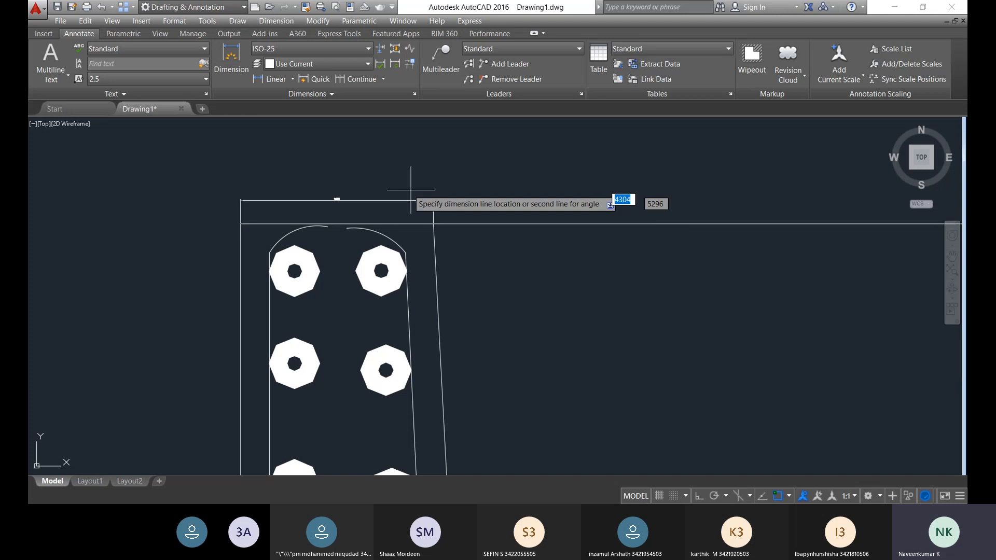
pyautogui.click(338, 174)
pyautogui.scroll(4, 340, 172)
pyautogui.scroll(2, 358, 164)
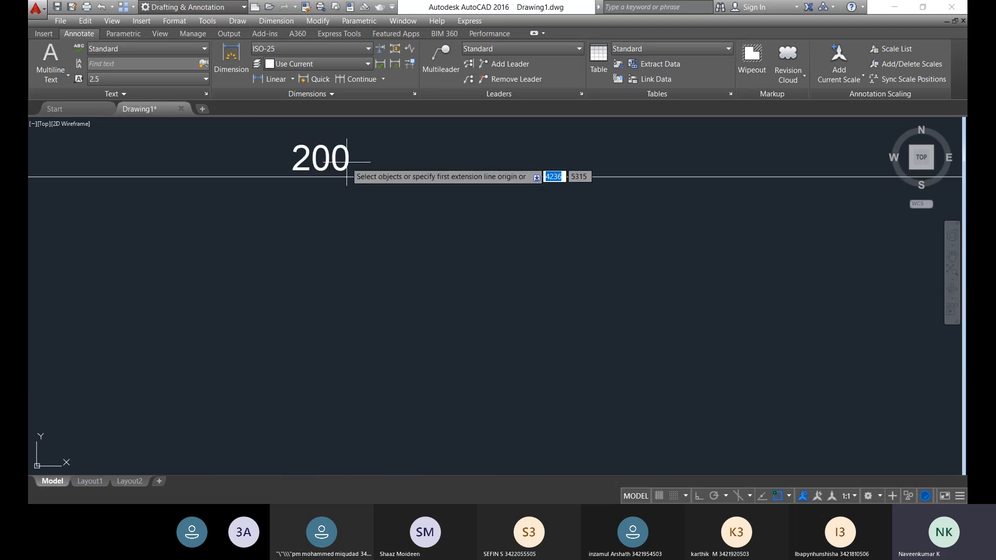
pyautogui.scroll(-6, 338, 218)
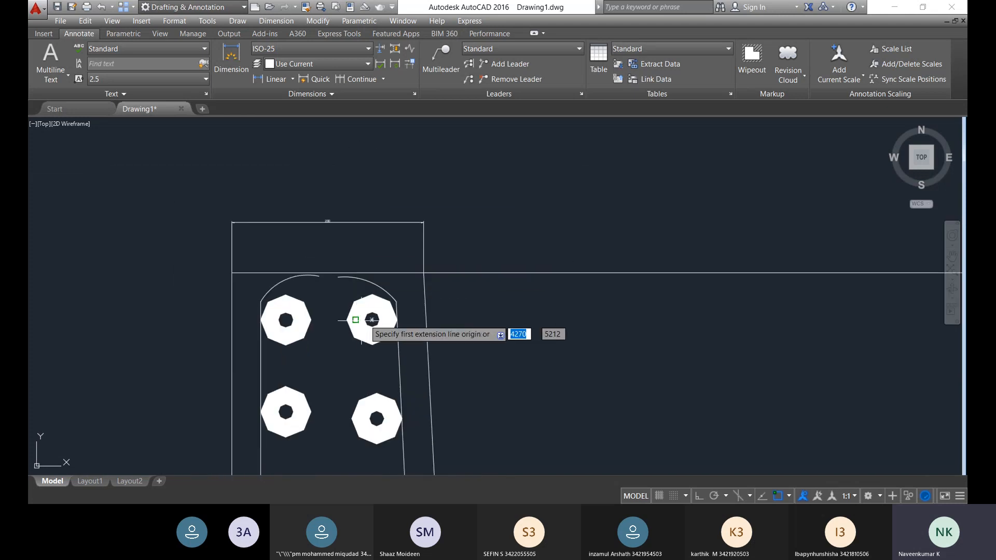
pyautogui.rightClick(492, 315)
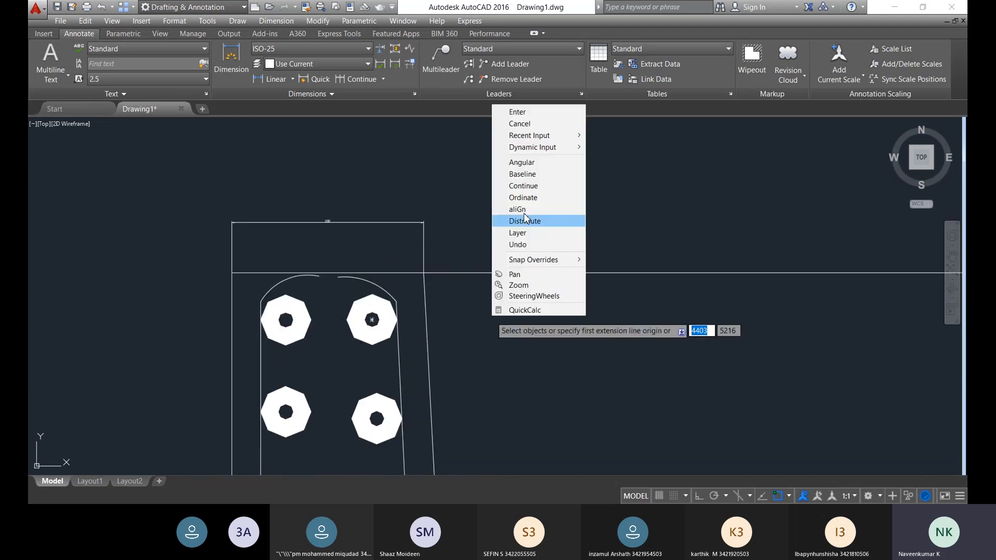
pyautogui.click(230, 61)
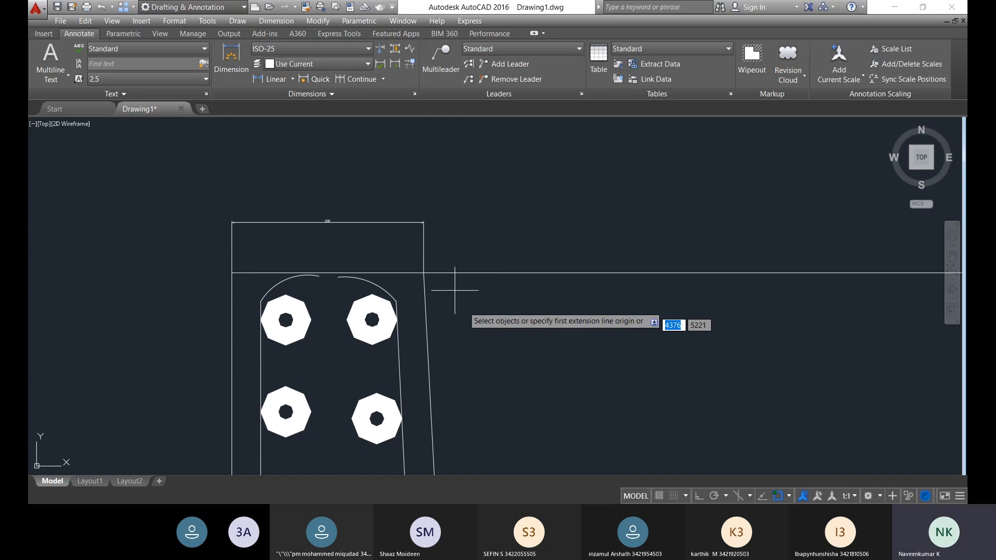
pyautogui.click(424, 273)
pyautogui.moveTo(458, 447); pyautogui.dragTo(387, 209, button='middle')
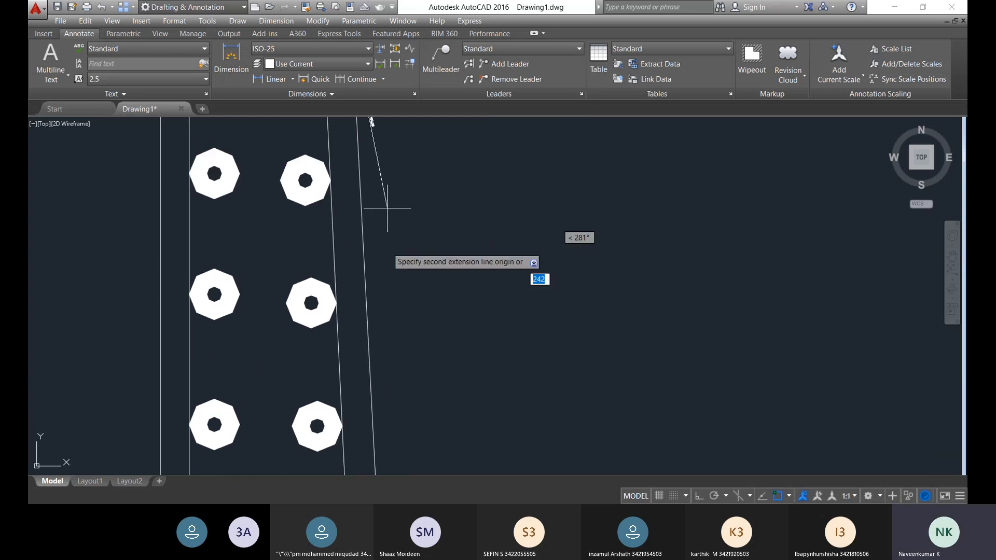
pyautogui.scroll(-4, 365, 340)
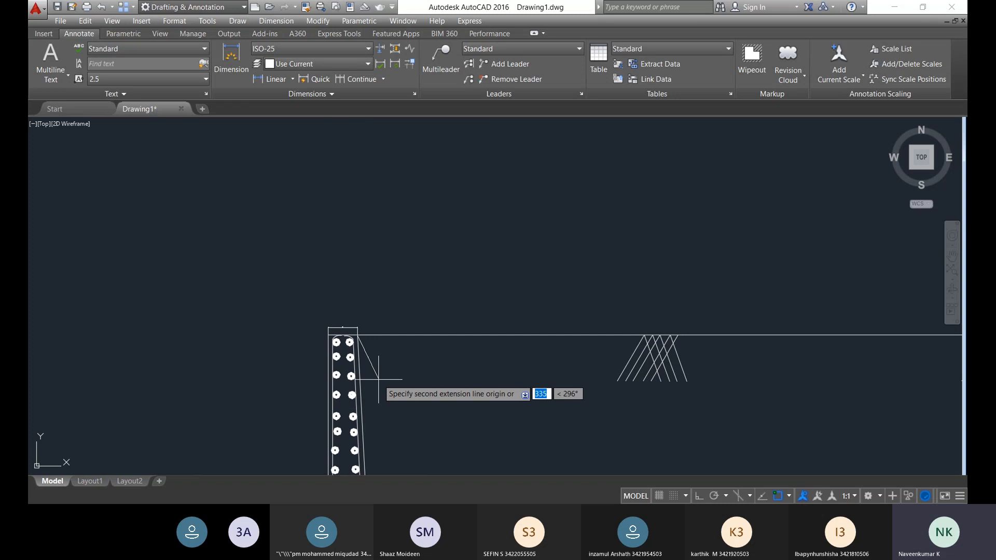
pyautogui.scroll(-2, 338, 415)
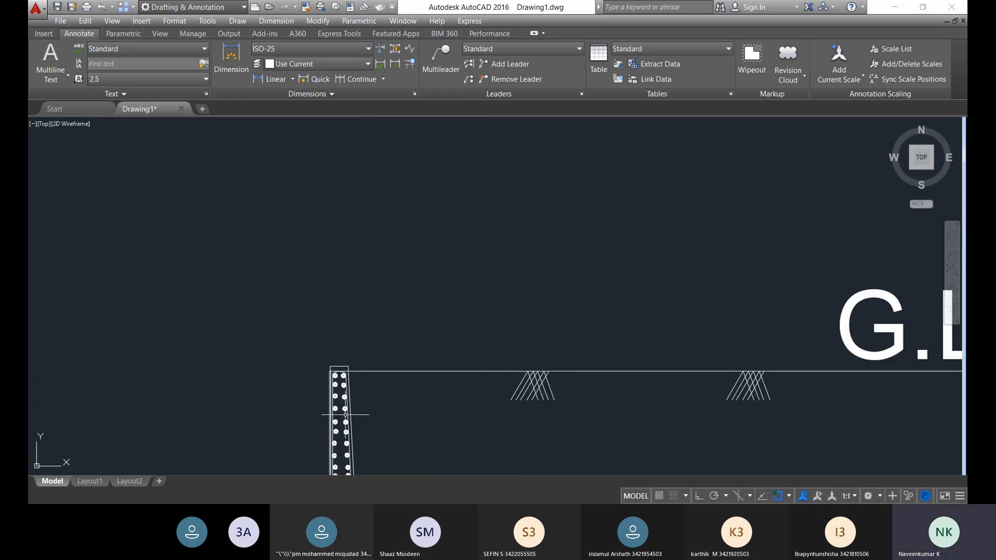
pyautogui.moveTo(340, 439); pyautogui.dragTo(400, 196, button='middle')
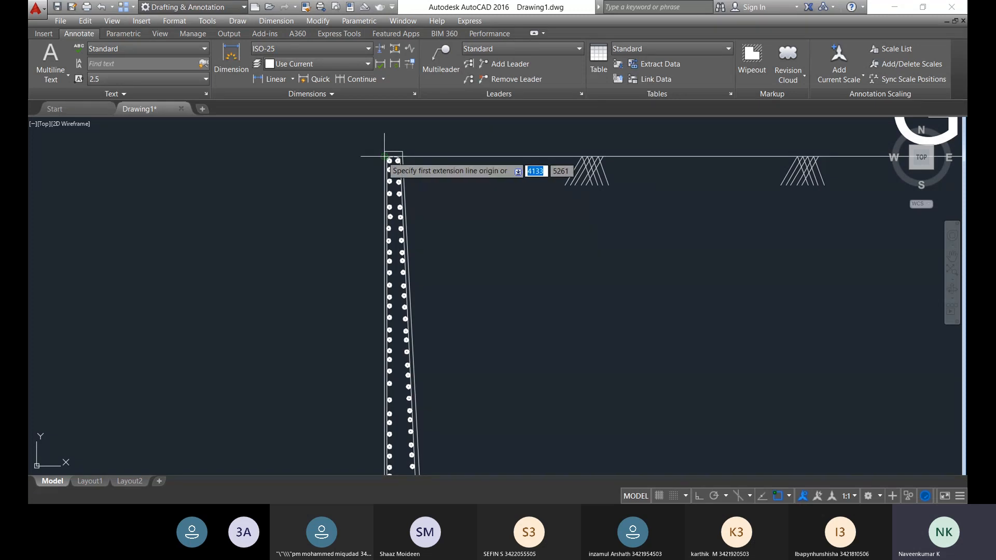
pyautogui.scroll(7, 384, 158)
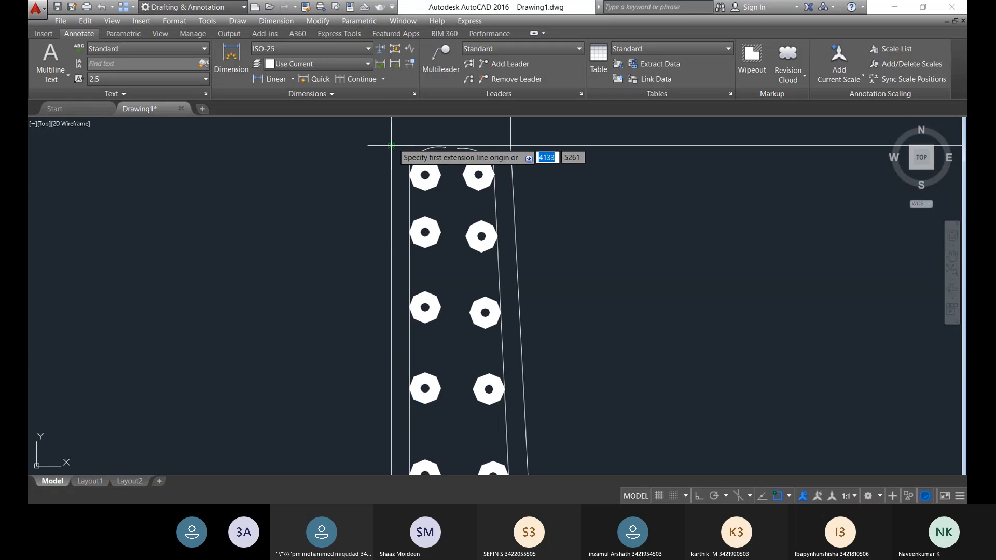
pyautogui.click(392, 145)
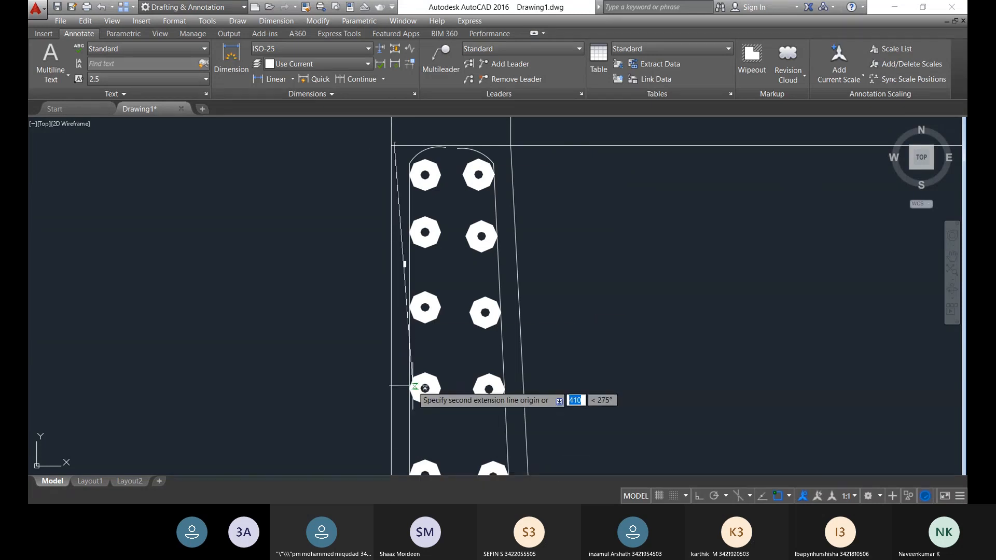
pyautogui.press('Escape')
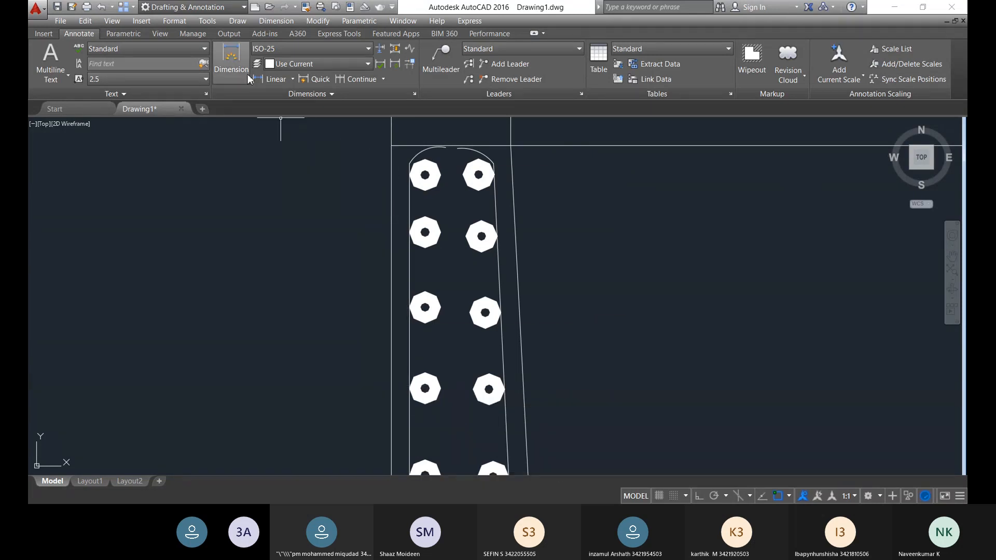
# - Begin a linear dimension with its first extension line origin at the top corner of the wall stem's vertical face
pyautogui.click(265, 80)
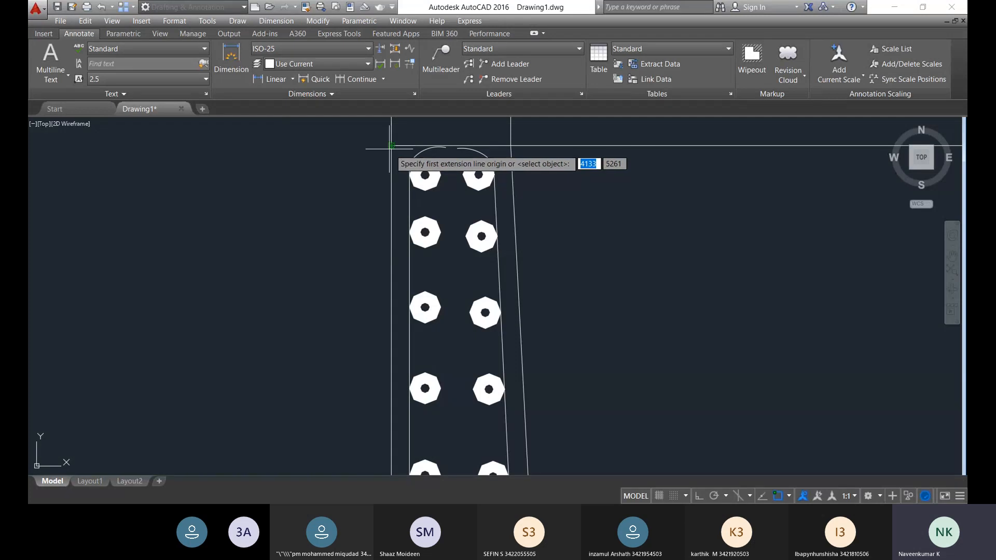
pyautogui.scroll(5, 392, 149)
pyautogui.scroll(-4, 391, 151)
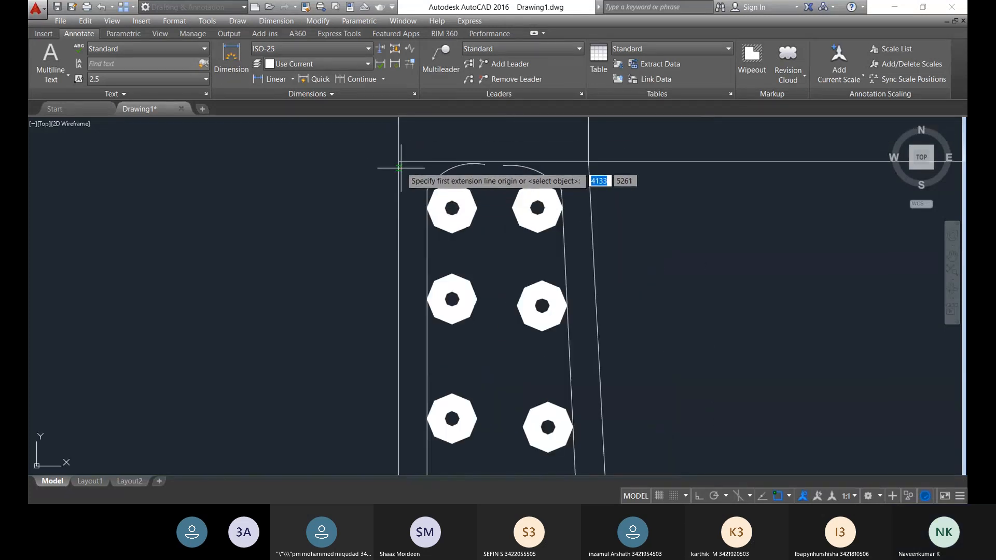
pyautogui.scroll(5, 402, 161)
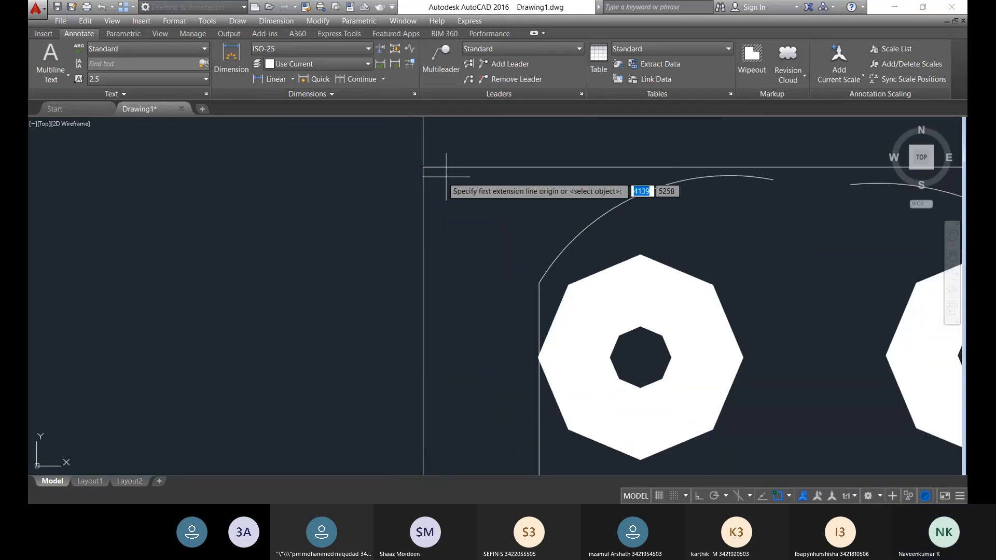
pyautogui.scroll(3, 411, 164)
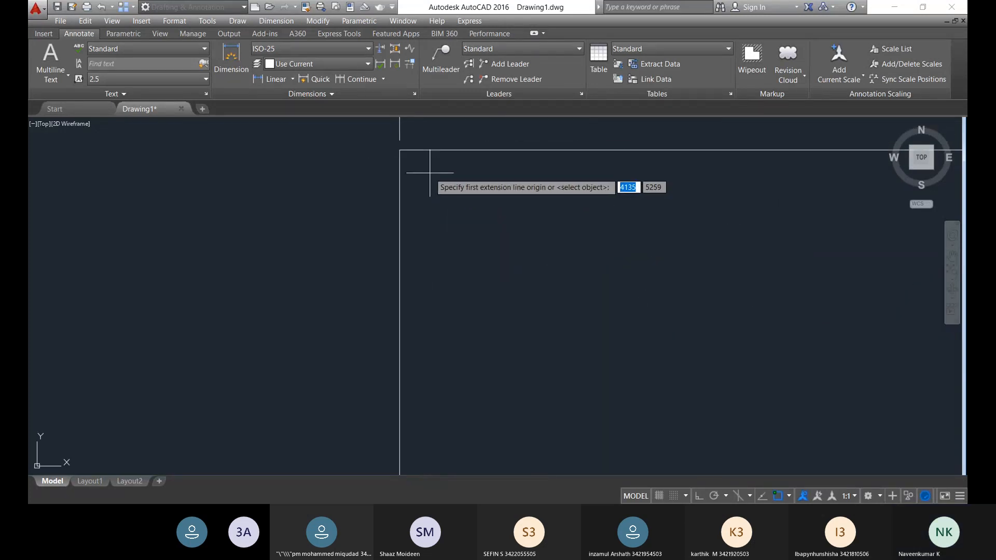
pyautogui.click(399, 150)
pyautogui.scroll(-3, 388, 407)
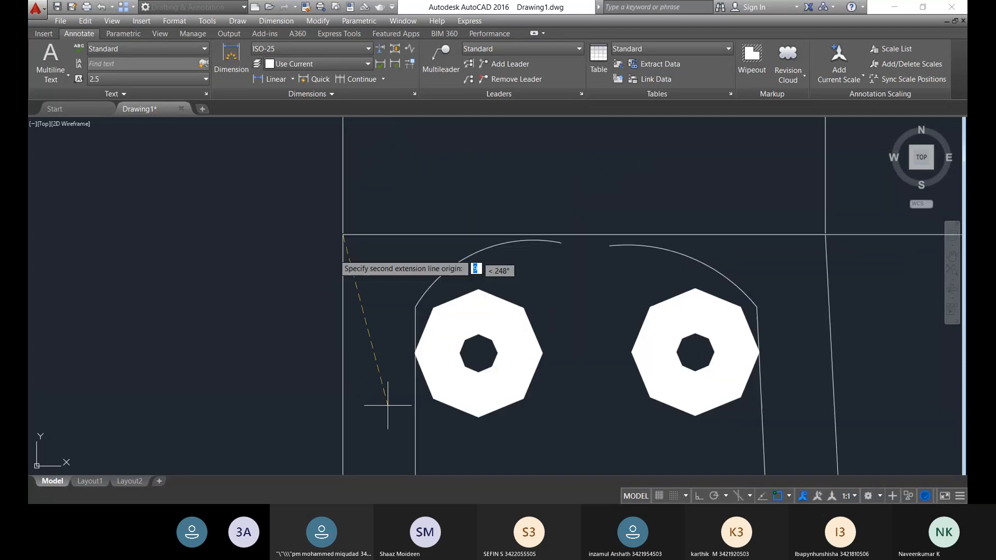
# - Finish the linear dimension of the stem's full height, from its top-left corner to the base slab's top, placing it outside the left face
pyautogui.scroll(-2, 307, 196)
pyautogui.scroll(1, 327, 156)
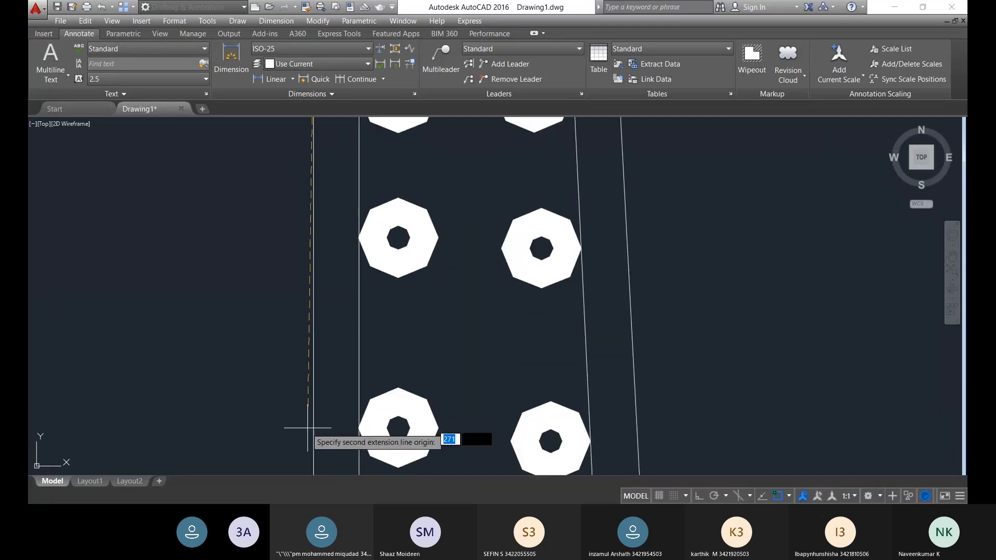
pyautogui.scroll(-3, 311, 392)
pyautogui.moveTo(312, 393); pyautogui.dragTo(305, 238, button='middle')
pyautogui.scroll(-2, 305, 238)
pyautogui.moveTo(305, 238); pyautogui.dragTo(298, 155, button='middle')
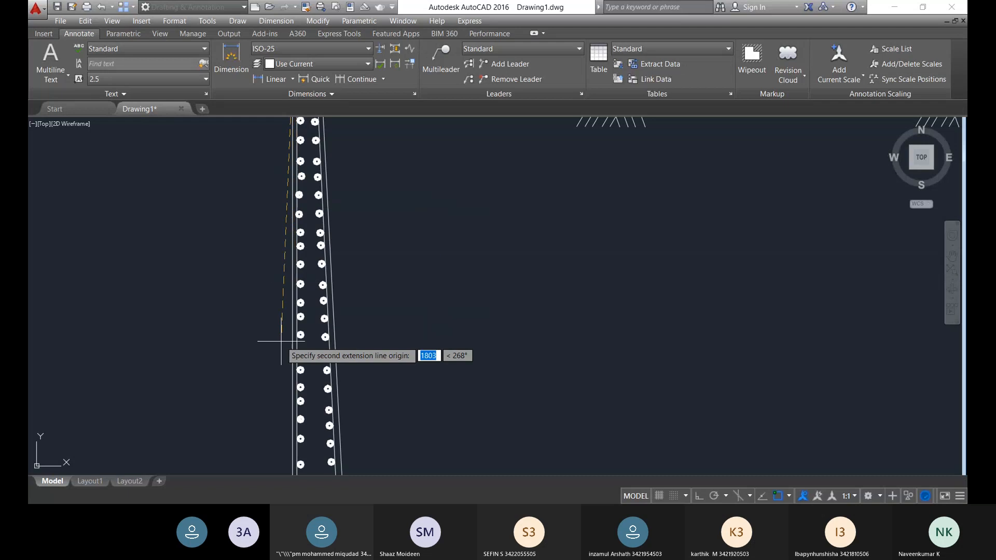
pyautogui.scroll(4, 282, 338)
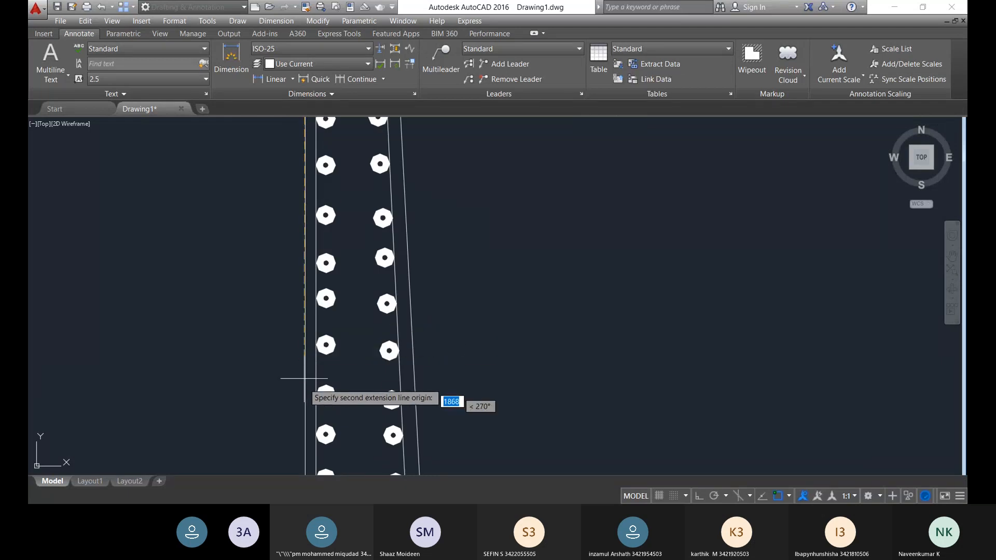
pyautogui.moveTo(300, 396); pyautogui.dragTo(310, 184, button='middle')
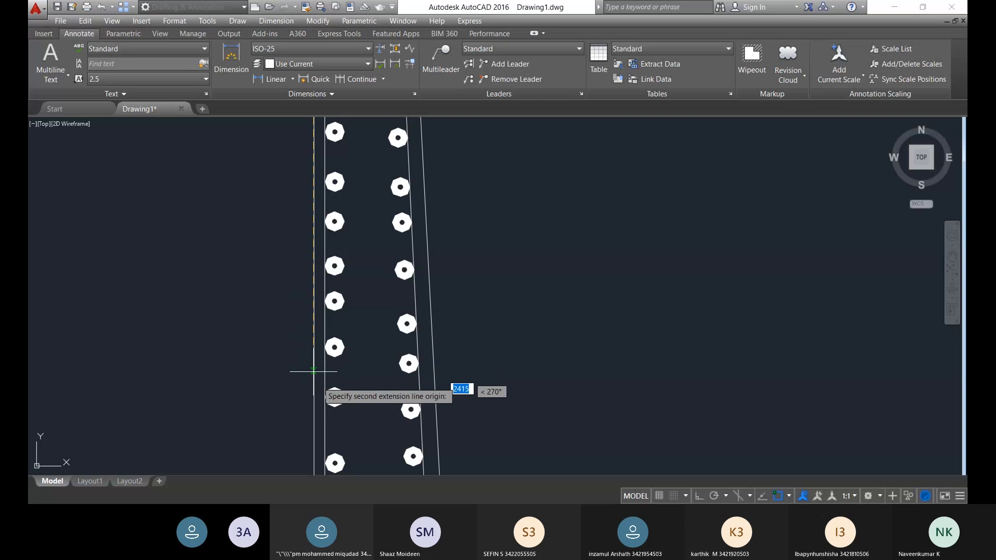
pyautogui.scroll(-10, 308, 443)
pyautogui.moveTo(309, 446); pyautogui.dragTo(319, 142, button='middle')
pyautogui.scroll(4, 307, 174)
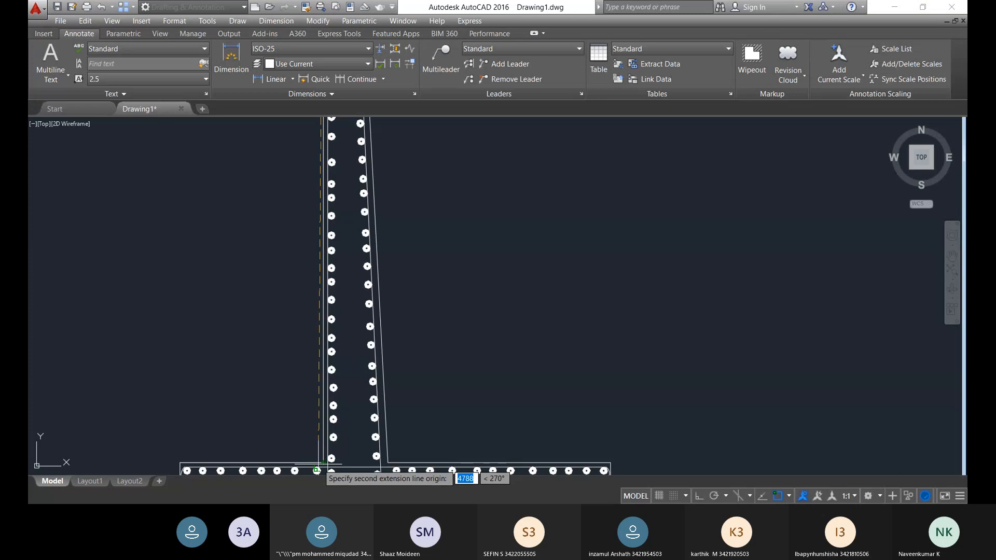
pyautogui.scroll(6, 316, 470)
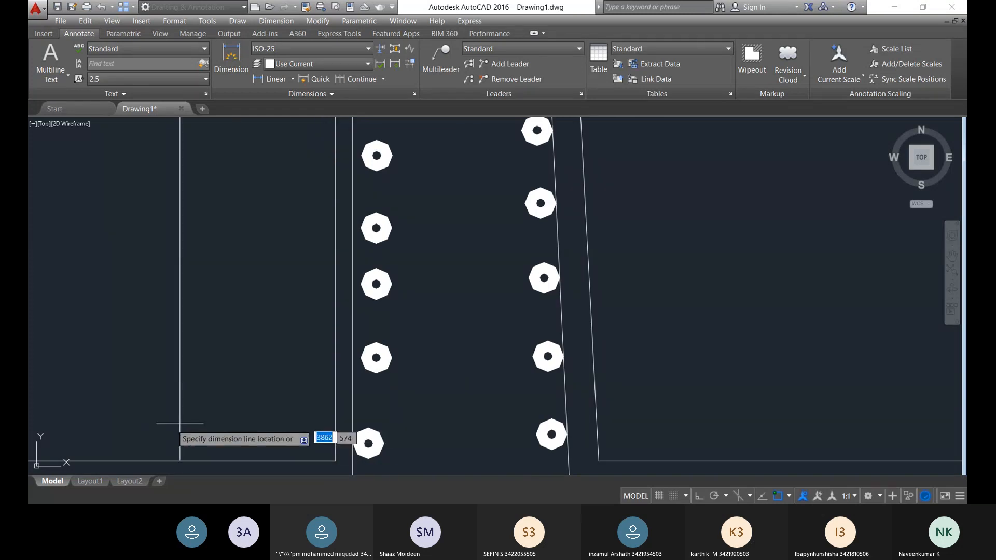
pyautogui.scroll(-8, 228, 398)
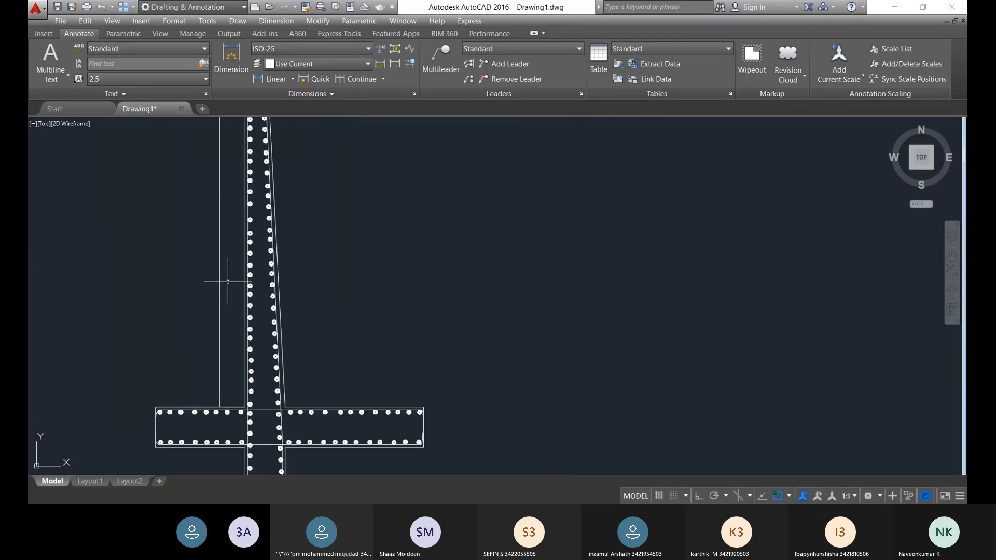
pyautogui.scroll(10, 228, 212)
pyautogui.scroll(5, 217, 333)
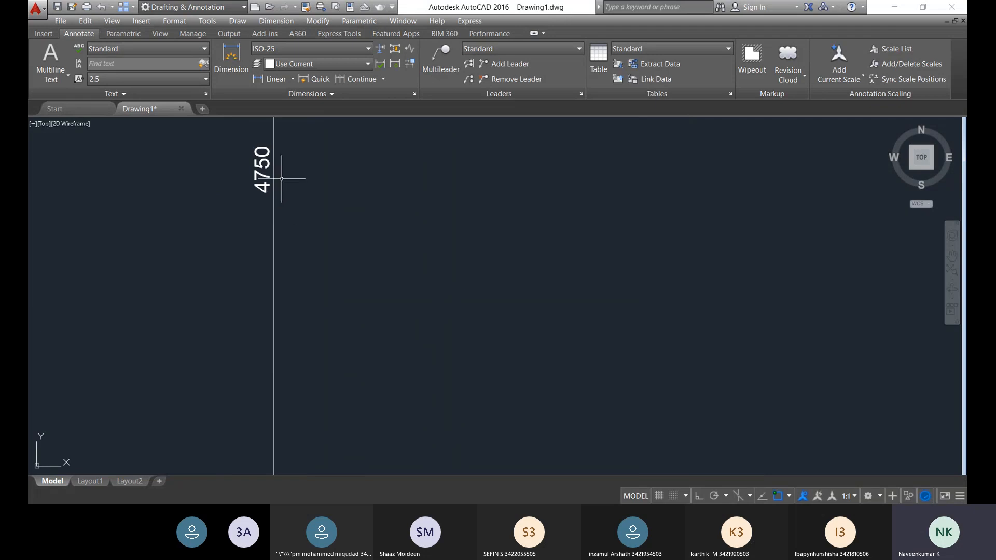
pyautogui.scroll(-5, 273, 175)
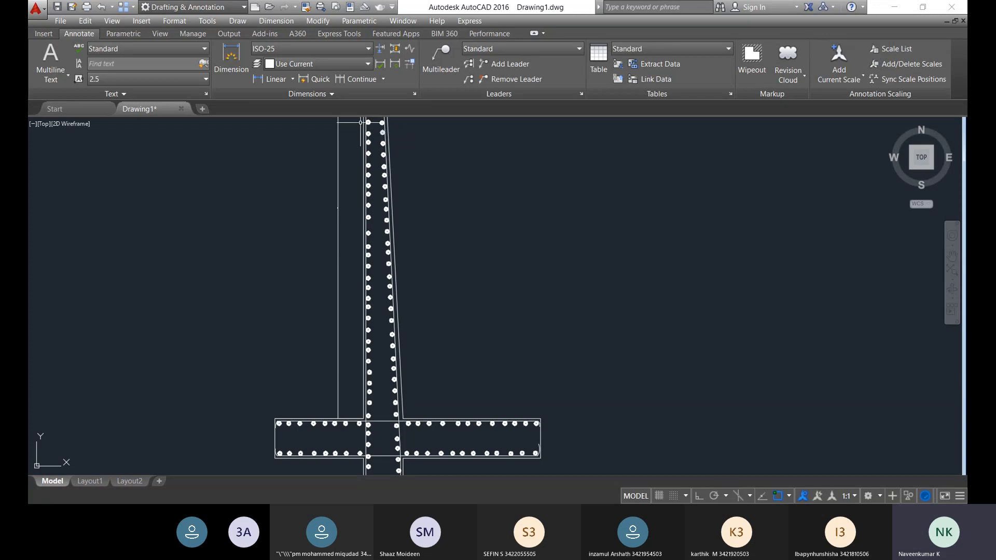
# - Add a vertical linear dimension from the stem's bottom-left corner at the base slab up to the intermediate endpoint on its left face
pyautogui.click(268, 79)
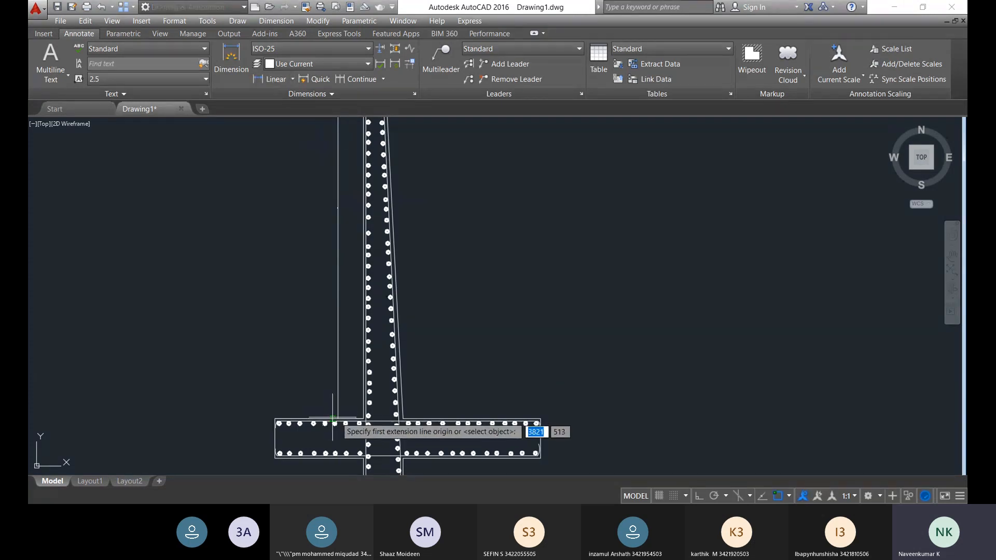
pyautogui.scroll(4, 315, 401)
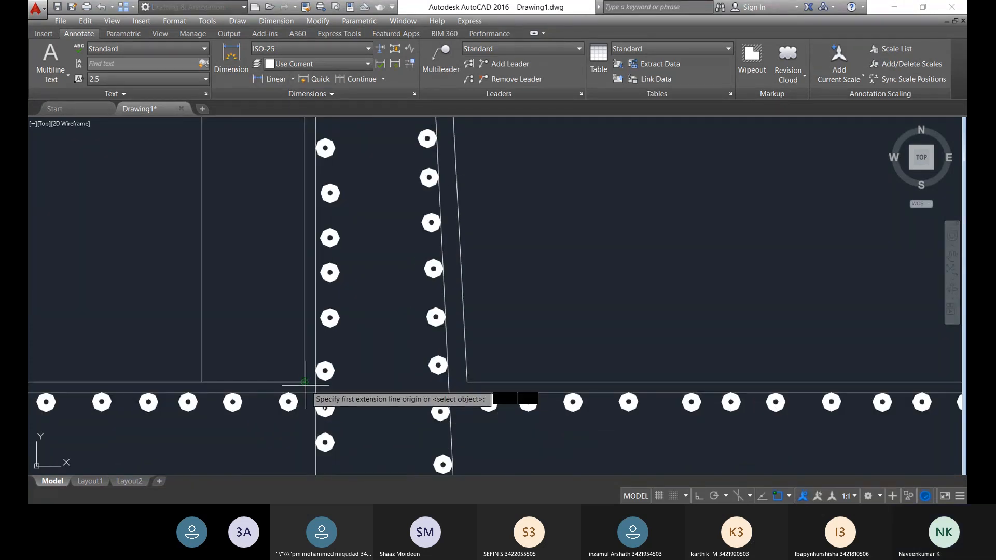
pyautogui.scroll(5, 308, 387)
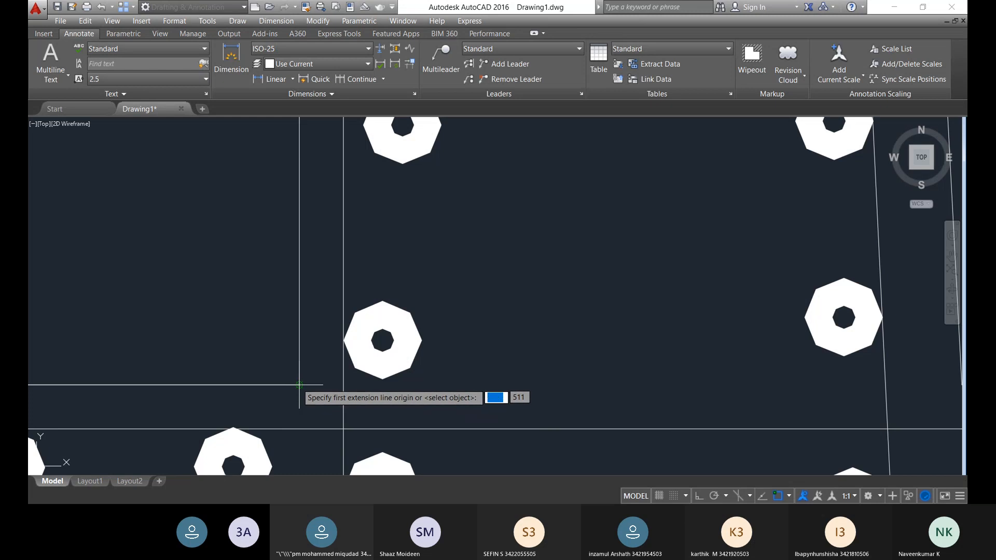
pyautogui.click(300, 385)
pyautogui.moveTo(295, 156); pyautogui.dragTo(297, 332, button='middle')
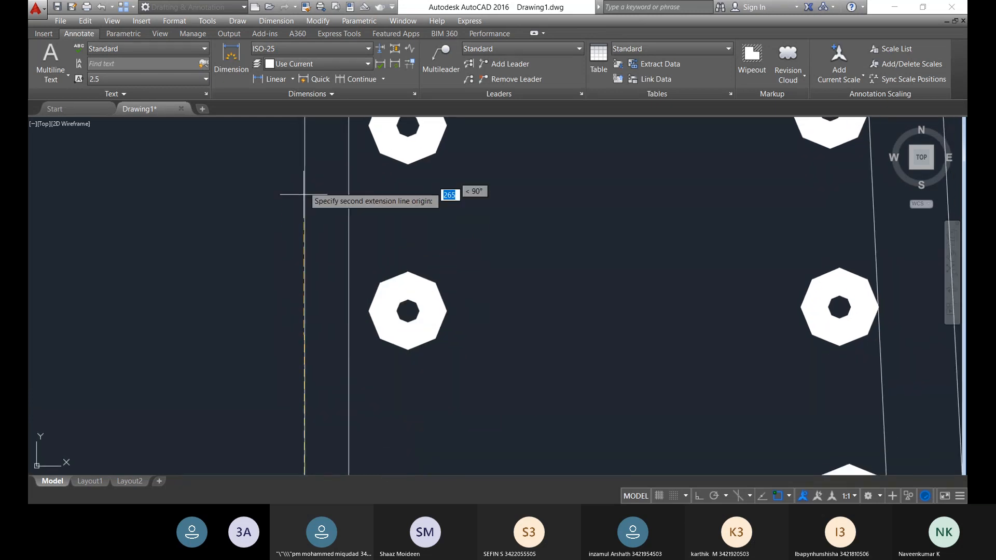
pyautogui.moveTo(300, 124); pyautogui.dragTo(290, 394, button='middle')
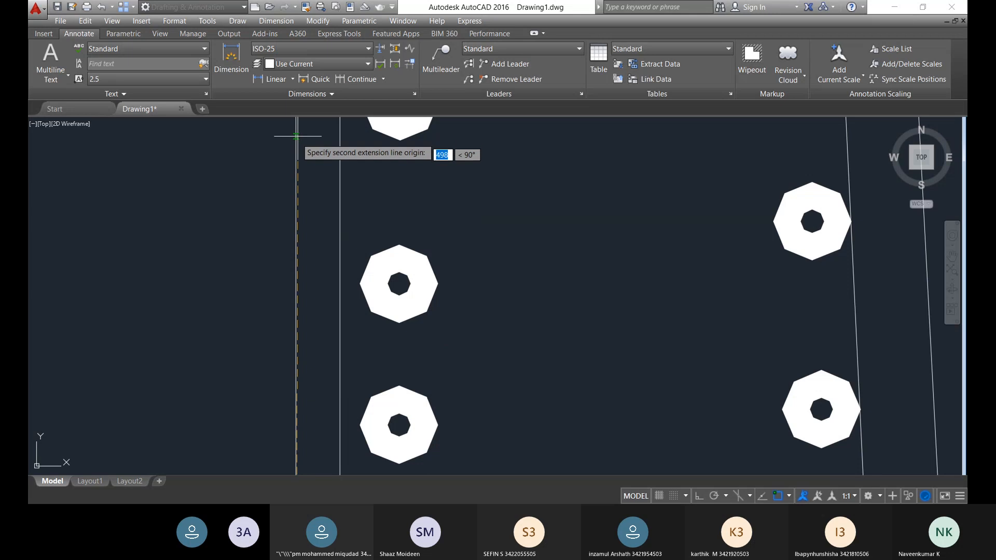
pyautogui.scroll(-5, 296, 136)
pyautogui.moveTo(296, 138); pyautogui.dragTo(299, 467, button='middle')
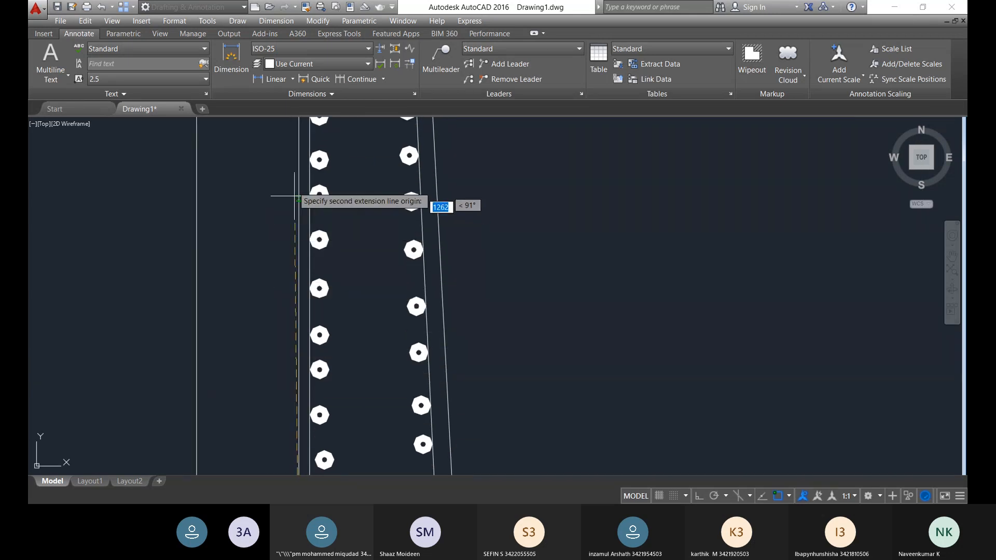
pyautogui.moveTo(299, 140); pyautogui.dragTo(310, 166, button='middle')
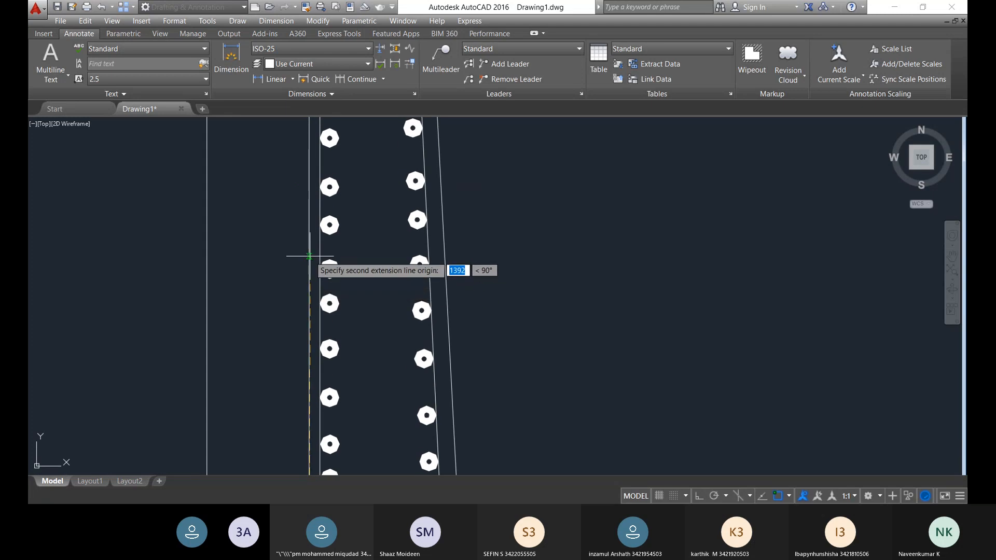
pyautogui.moveTo(307, 147); pyautogui.dragTo(310, 314, button='middle')
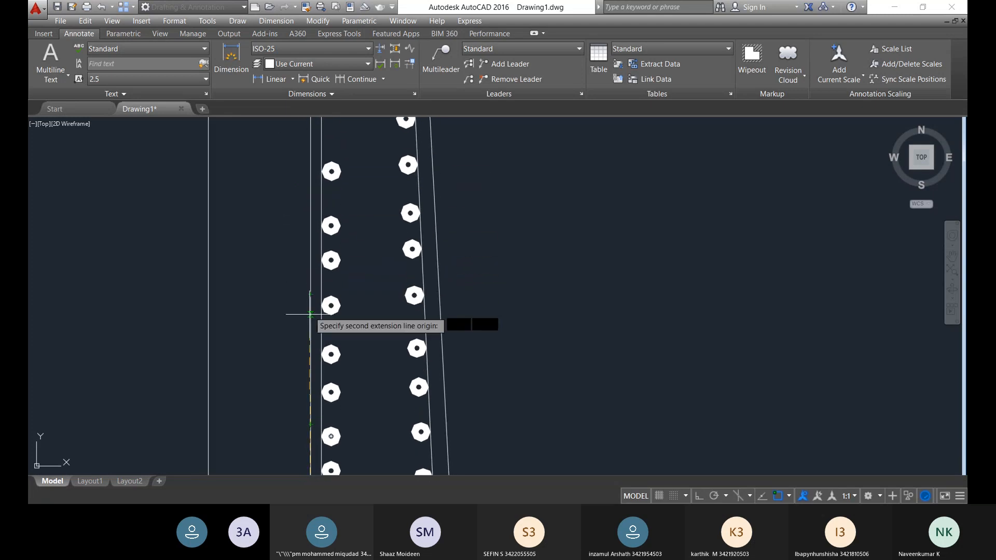
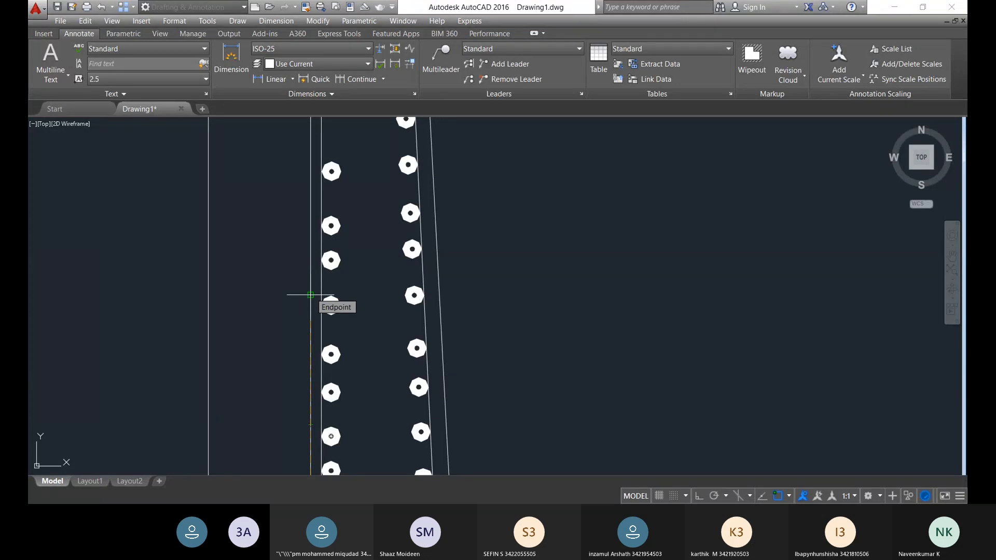
pyautogui.click(310, 294)
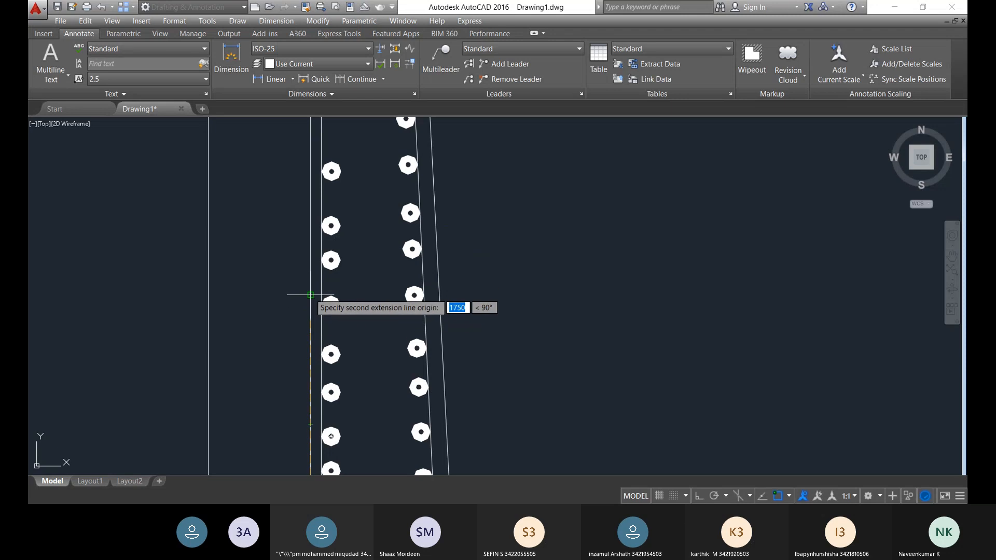
pyautogui.click(268, 297)
pyautogui.scroll(-5, 292, 348)
pyautogui.moveTo(292, 348); pyautogui.dragTo(308, 296, button='middle')
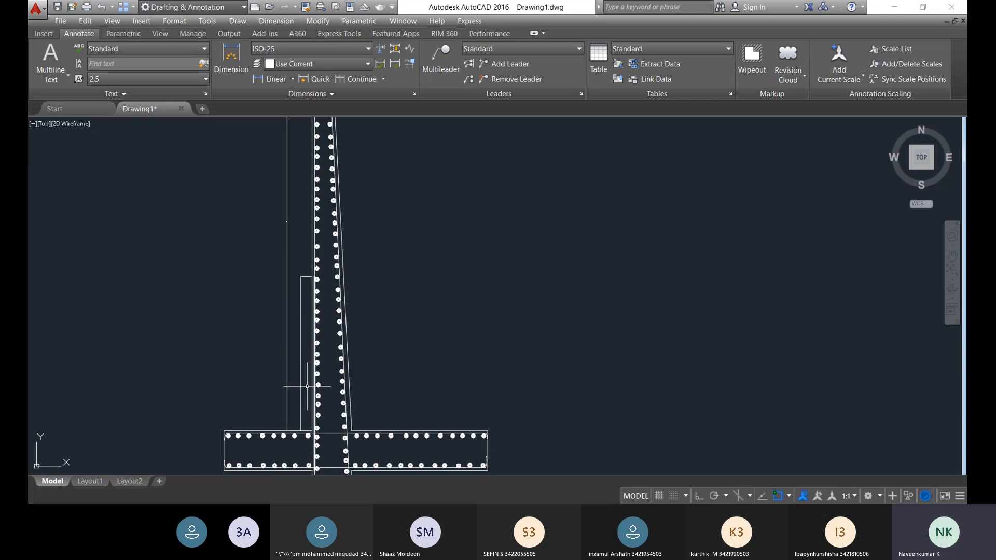
# - Examine the text of the new dimension along the lower part of the stem
pyautogui.scroll(4, 300, 418)
pyautogui.scroll(8, 315, 262)
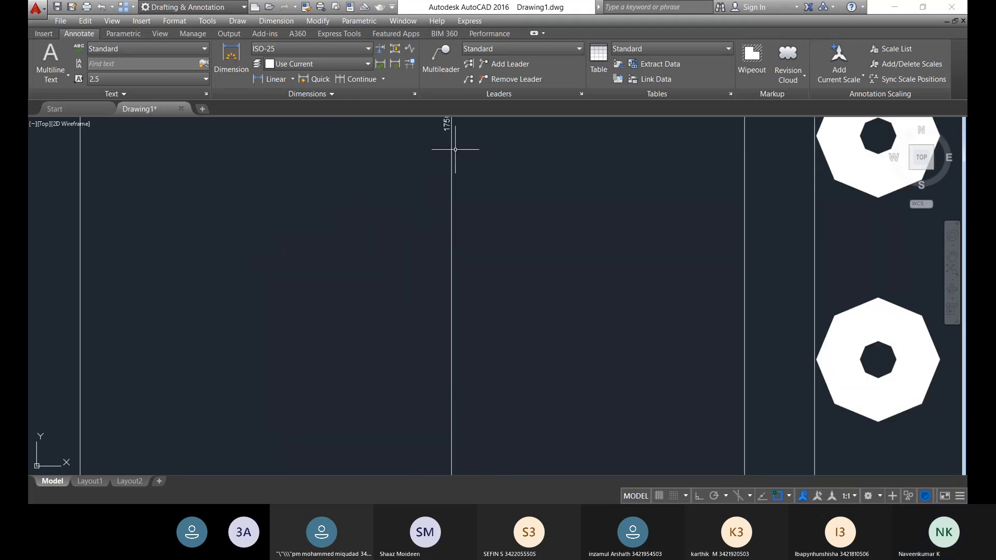
pyautogui.moveTo(455, 144); pyautogui.dragTo(422, 278, button='middle')
pyautogui.scroll(-6, 437, 289)
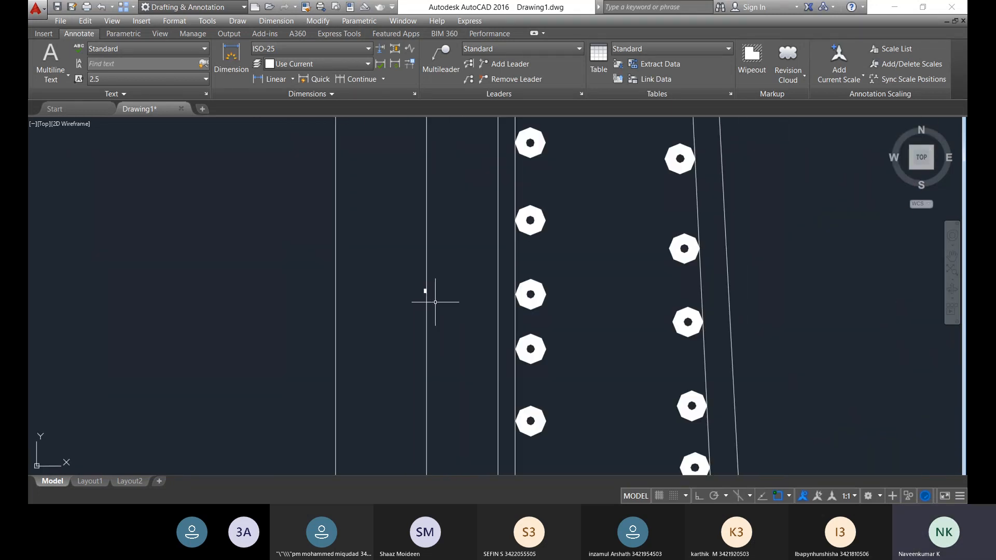
pyautogui.scroll(6, 434, 296)
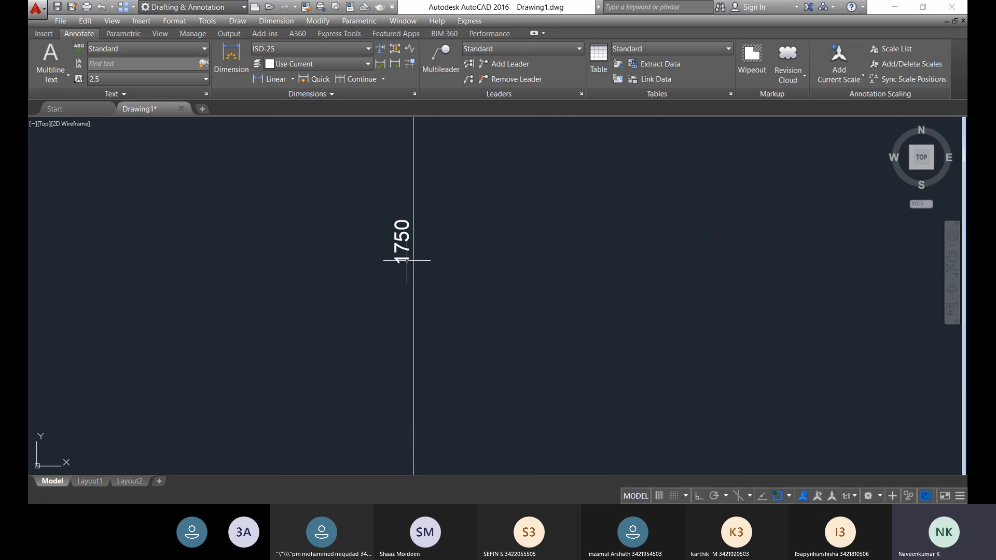
pyautogui.scroll(-15, 510, 250)
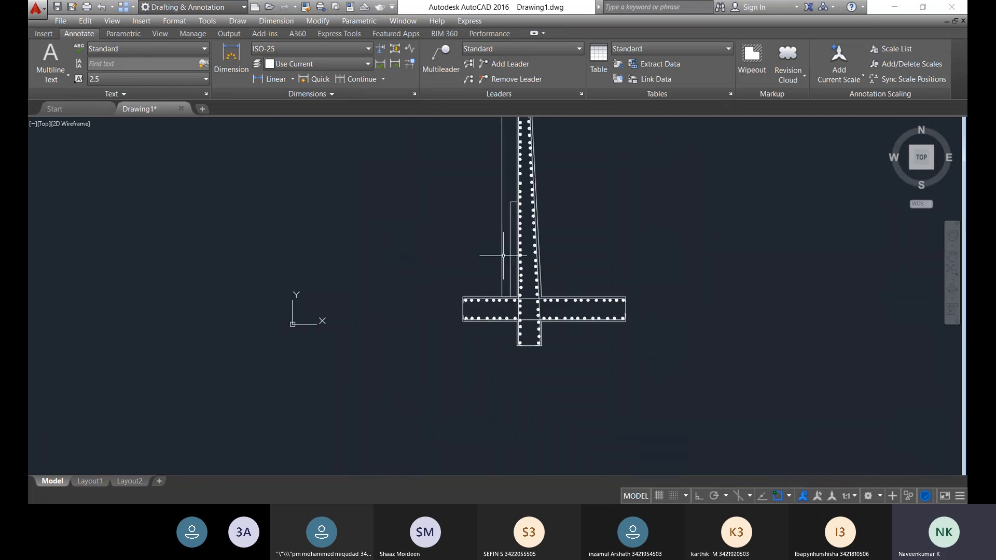
# - Start a linear dimension from the lower dimension's upper point on the left face to the stem's top-left corner at ground level
pyautogui.moveTo(491, 287); pyautogui.dragTo(465, 451, button='middle')
pyautogui.scroll(6, 497, 378)
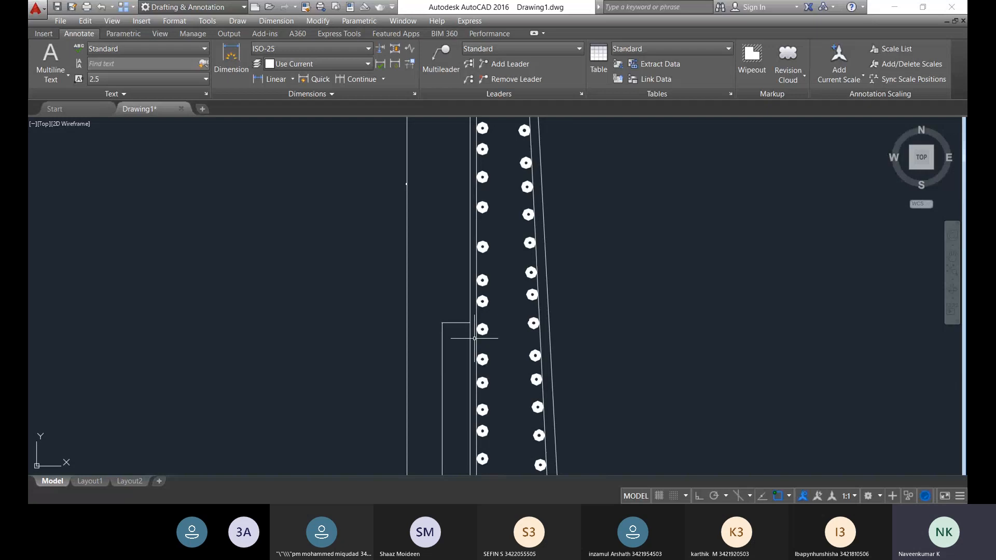
pyautogui.rightClick(452, 274)
pyautogui.click(461, 280)
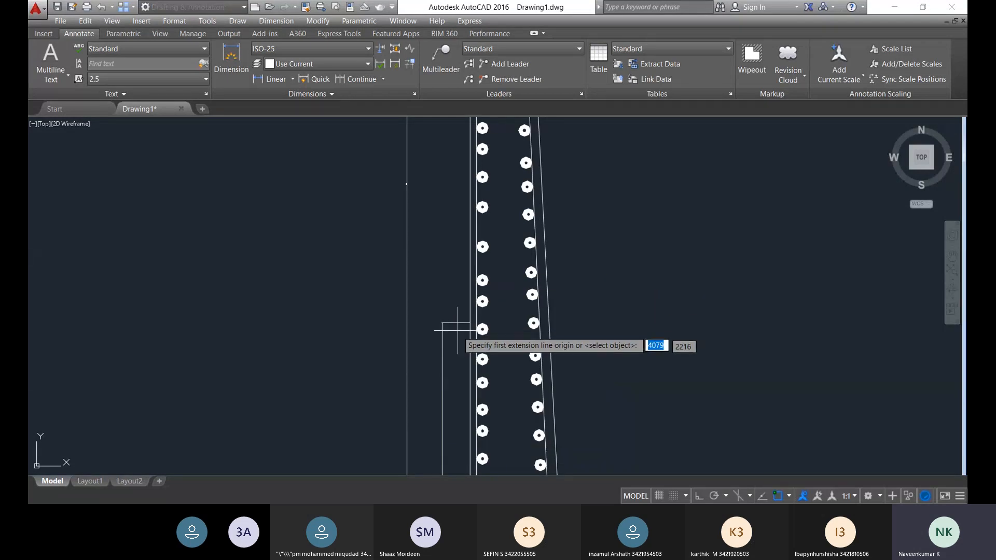
pyautogui.scroll(5, 457, 329)
pyautogui.click(427, 327)
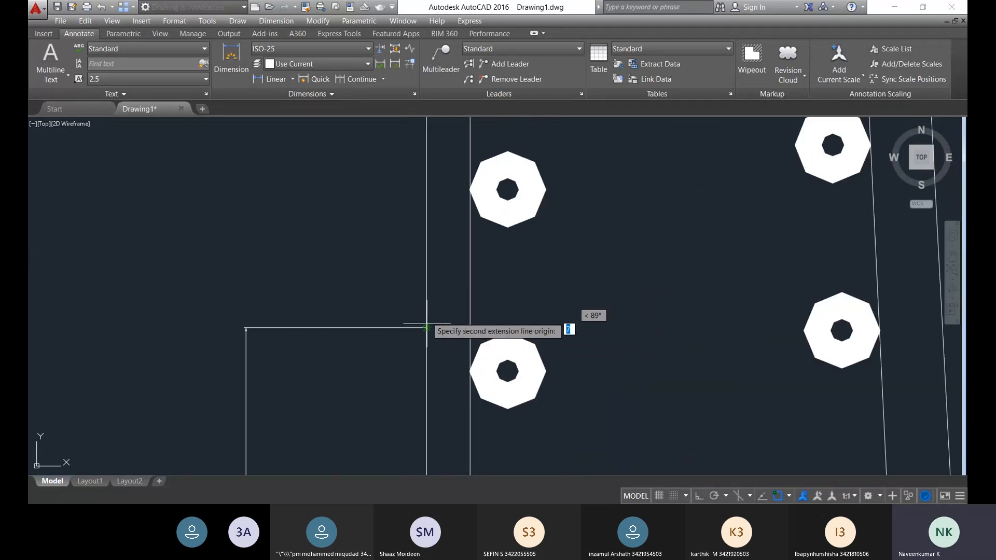
pyautogui.moveTo(423, 246); pyautogui.dragTo(437, 367, button='middle')
pyautogui.scroll(-6, 438, 187)
pyautogui.moveTo(438, 186); pyautogui.dragTo(440, 456, button='middle')
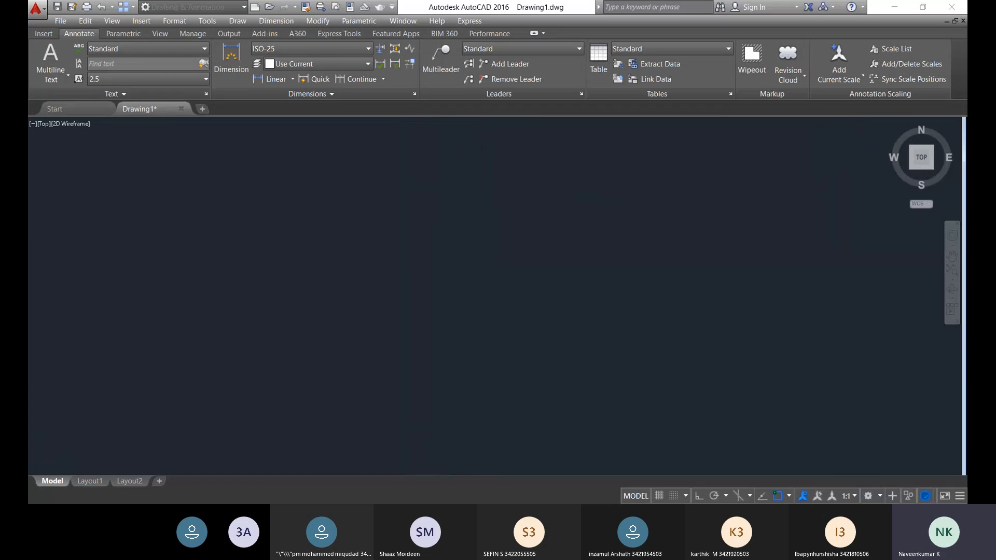
pyautogui.moveTo(458, 310); pyautogui.dragTo(442, 111, button='middle')
pyautogui.scroll(7, 410, 310)
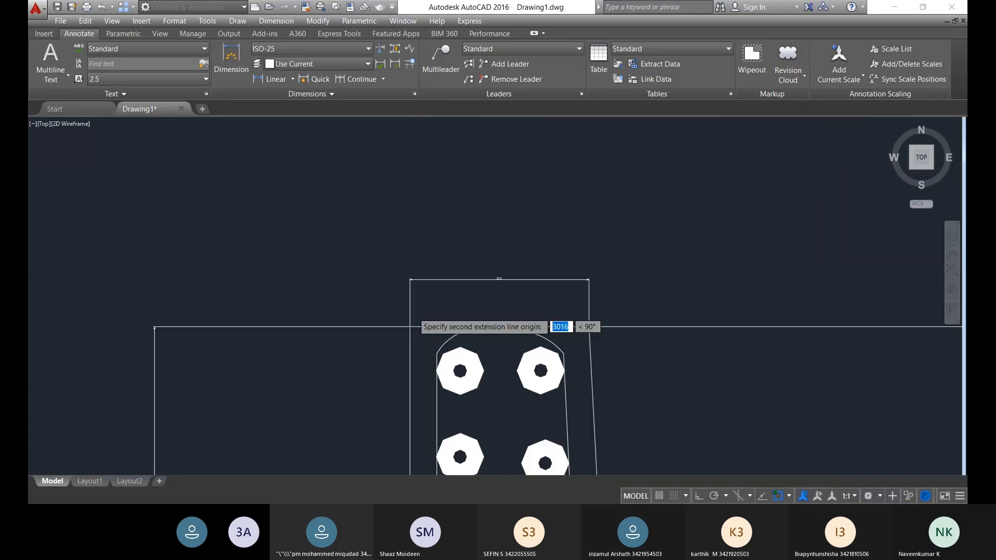
pyautogui.scroll(8, 410, 327)
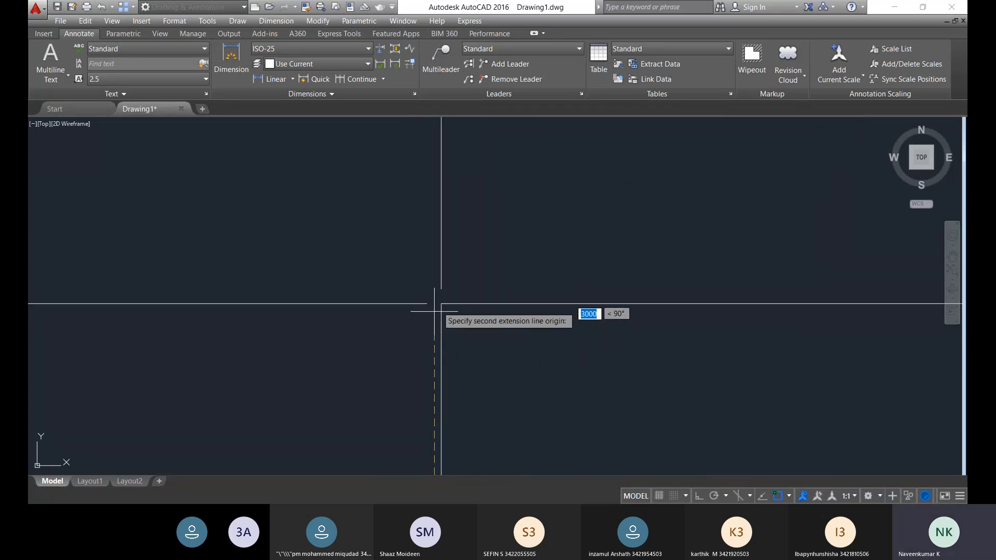
pyautogui.click(440, 305)
# - Place the upper stem dimension line directly above the lower one, between the stem and the full-height dimension
pyautogui.scroll(-2, 356, 317)
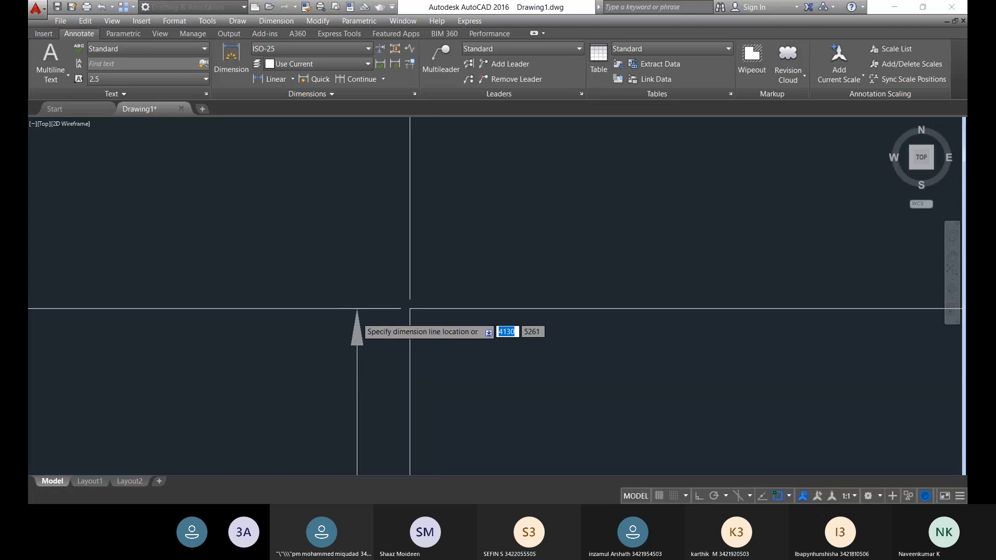
pyautogui.scroll(-5, 409, 308)
pyautogui.scroll(6, 342, 228)
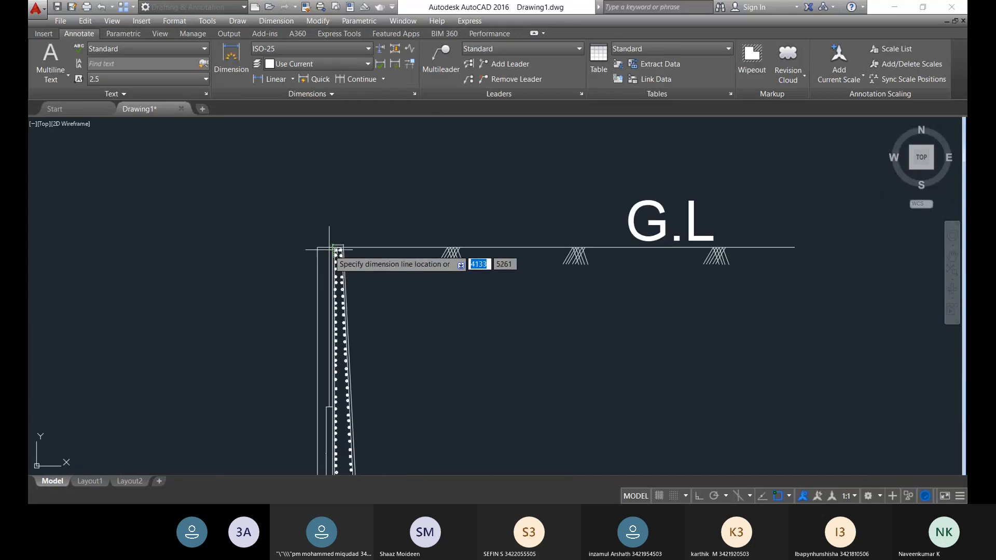
pyautogui.scroll(-6, 330, 249)
pyautogui.scroll(6, 330, 241)
pyautogui.moveTo(332, 309); pyautogui.dragTo(327, 275, button='middle')
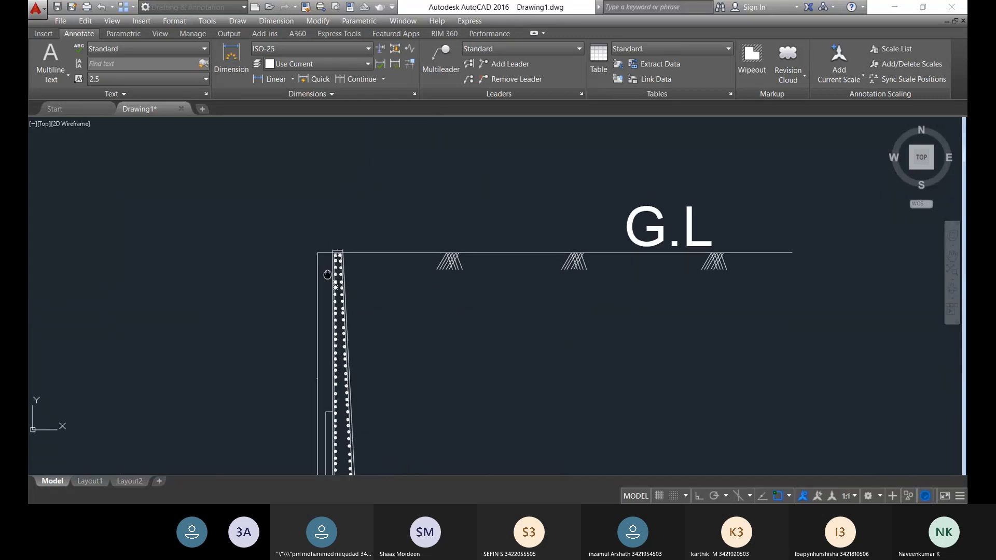
pyautogui.scroll(-1, 378, 188)
pyautogui.scroll(3, 382, 192)
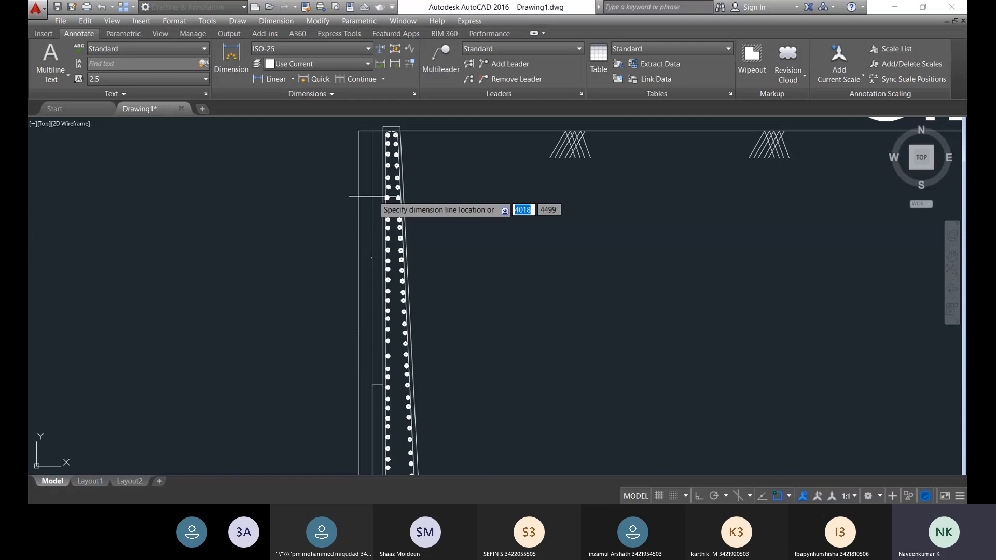
pyautogui.click(371, 195)
pyautogui.scroll(2, 372, 270)
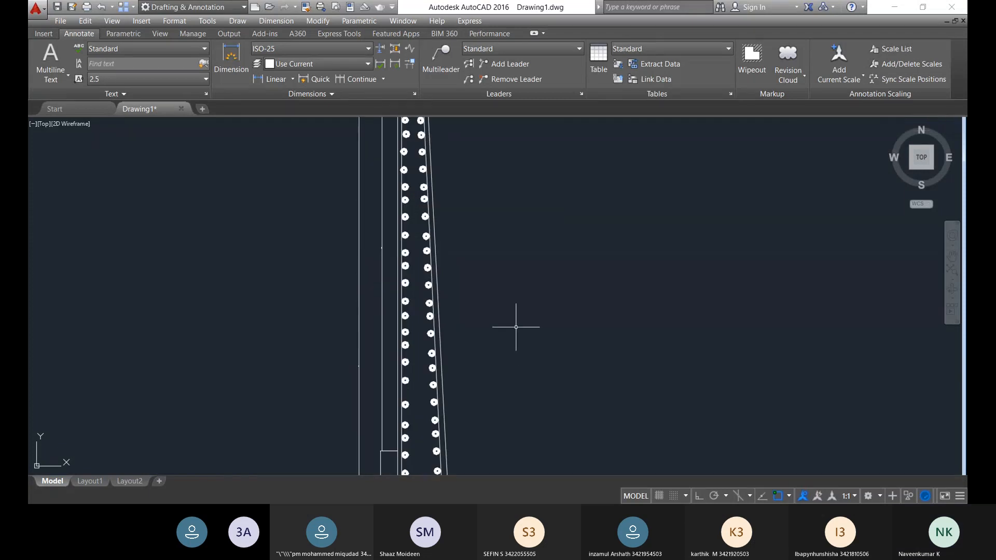
# - Examine where the upper and lower stem dimension lines meet and check the upper dimension's text
pyautogui.scroll(-2, 515, 327)
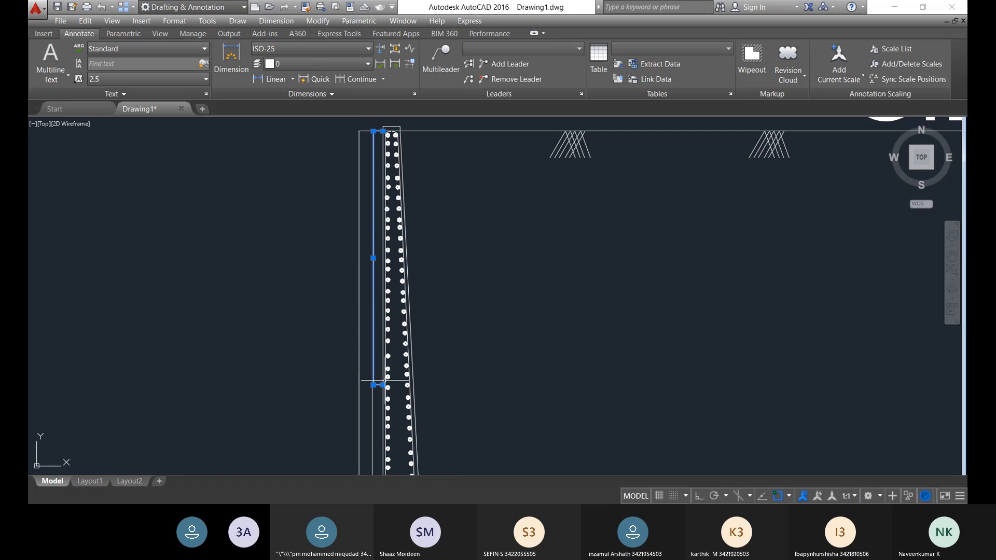
pyautogui.scroll(8, 369, 384)
pyautogui.moveTo(407, 411); pyautogui.dragTo(396, 336, button='middle')
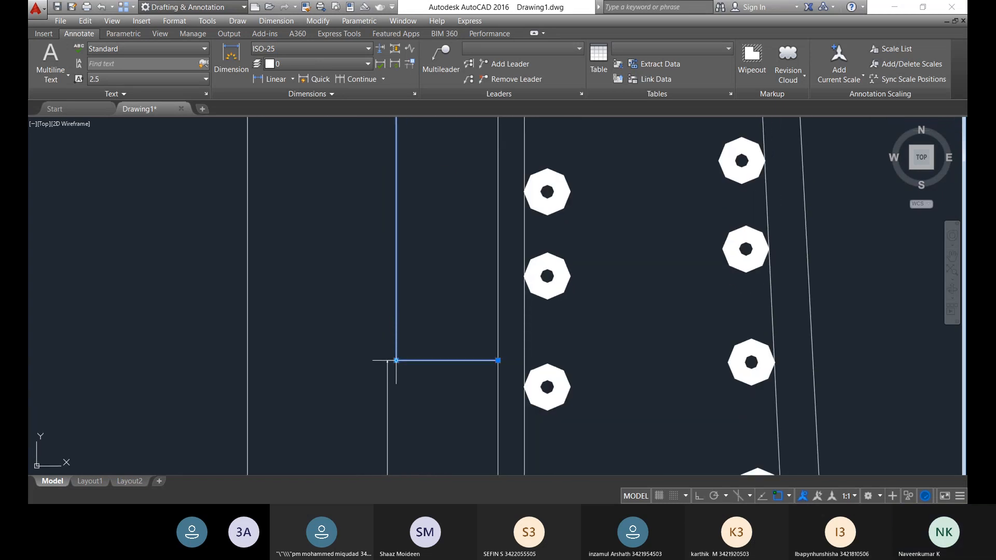
pyautogui.scroll(-8, 391, 360)
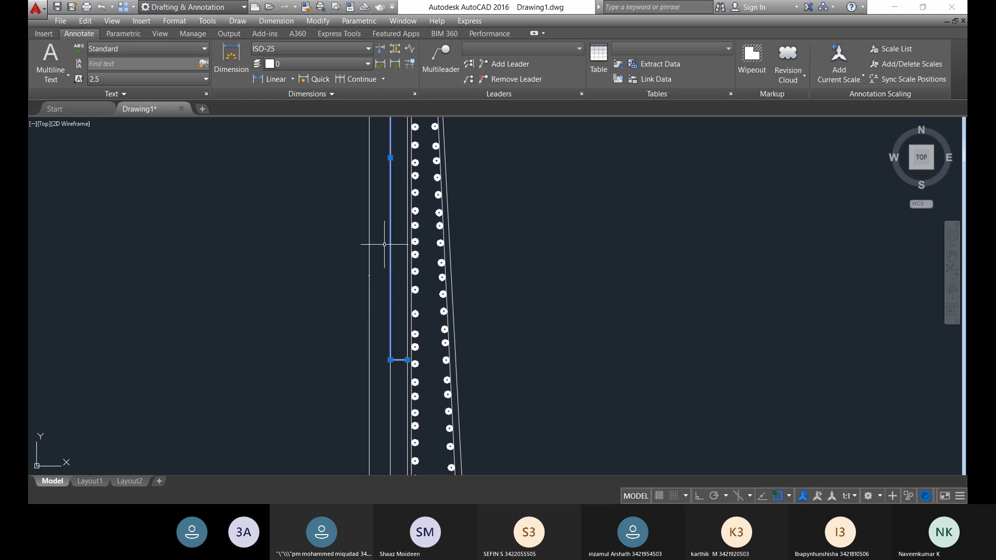
pyautogui.scroll(3, 388, 159)
pyautogui.scroll(-10, 498, 234)
pyautogui.scroll(6, 474, 181)
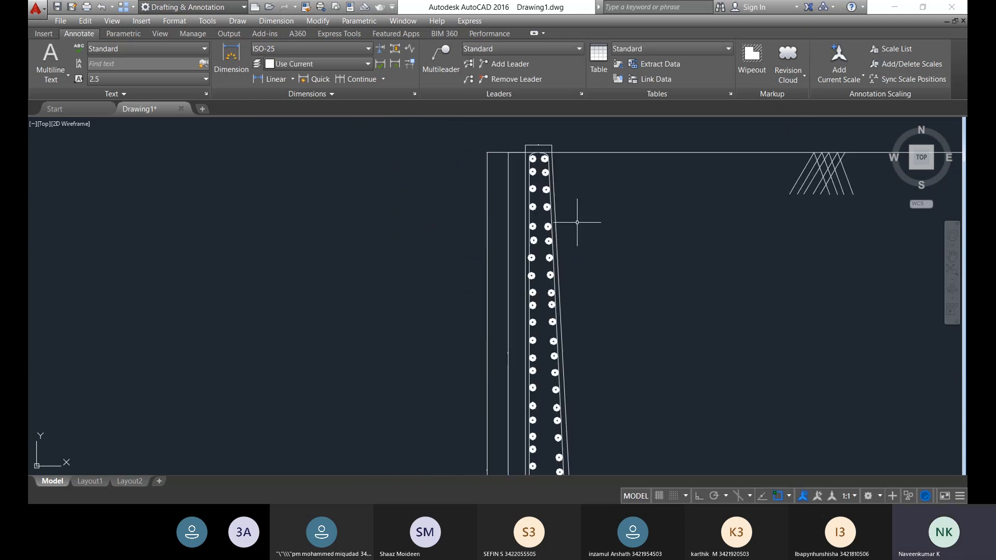
pyautogui.scroll(8, 566, 385)
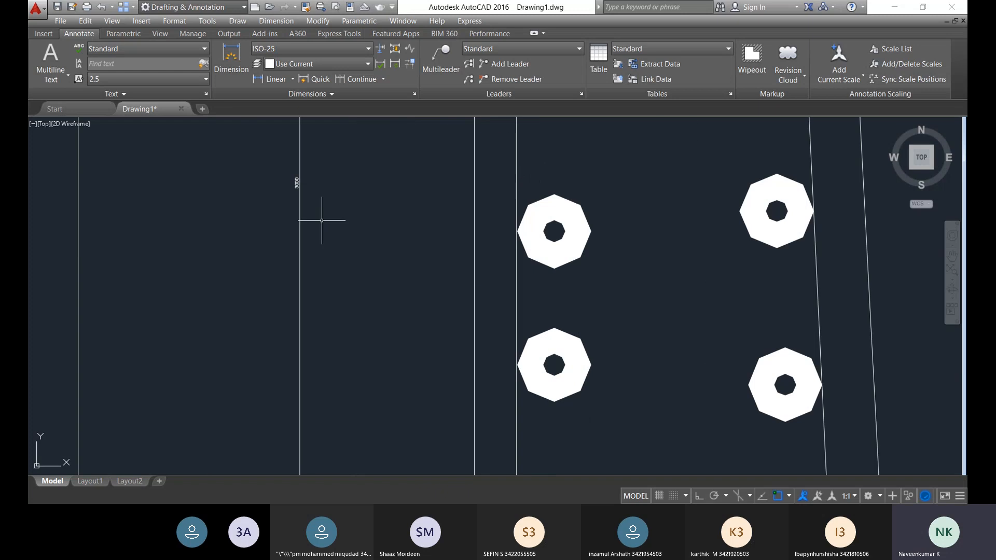
pyautogui.scroll(6, 303, 177)
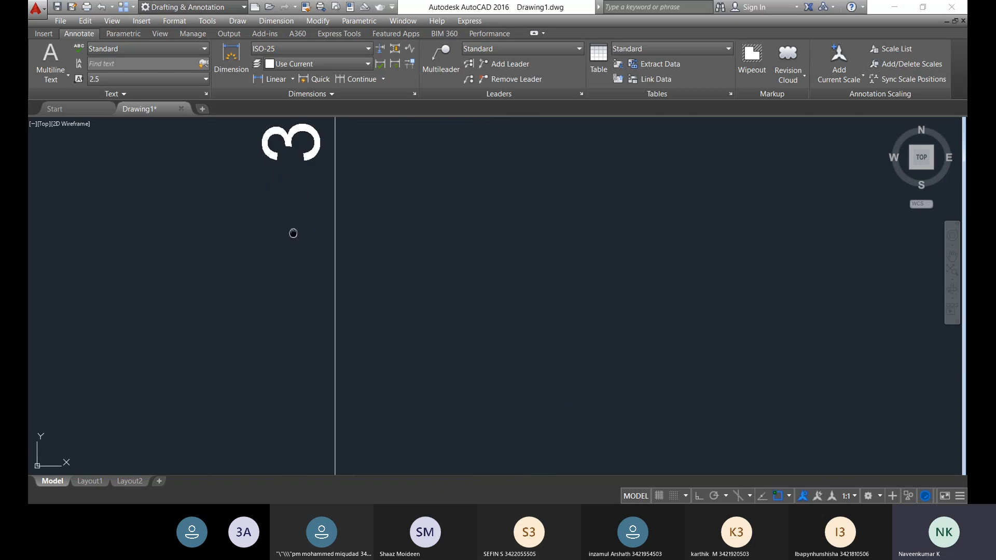
pyautogui.scroll(-4, 290, 237)
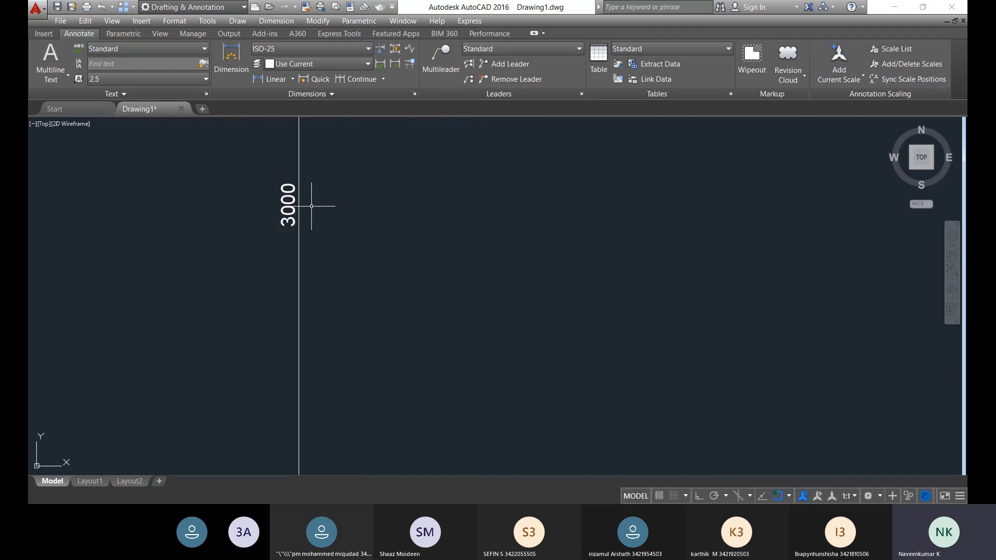
pyautogui.scroll(-5, 412, 282)
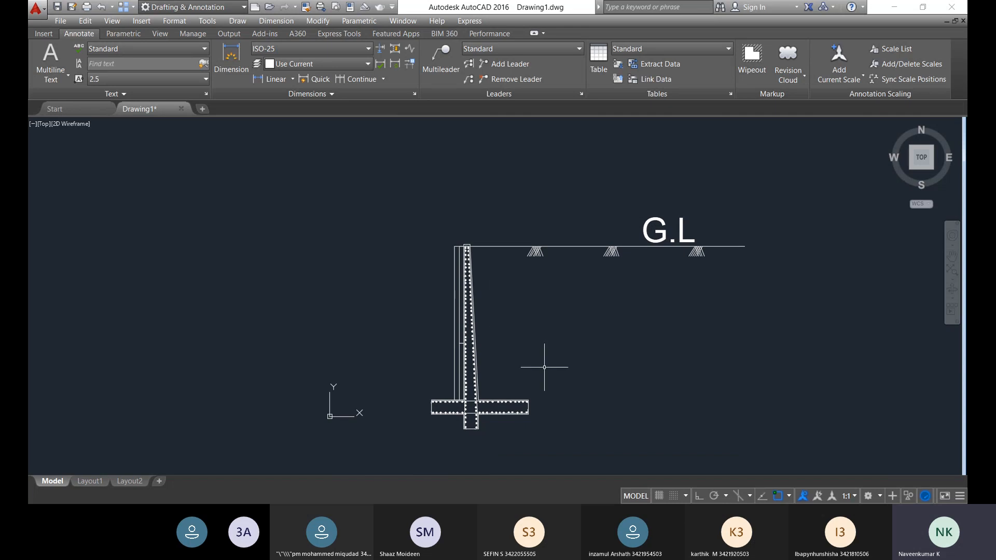
# - Add a horizontal linear dimension across the shear key's bottom edge, from corner to corner, with its dimension line just below the key
pyautogui.moveTo(505, 358); pyautogui.dragTo(463, 236, button='middle')
pyautogui.scroll(6, 425, 343)
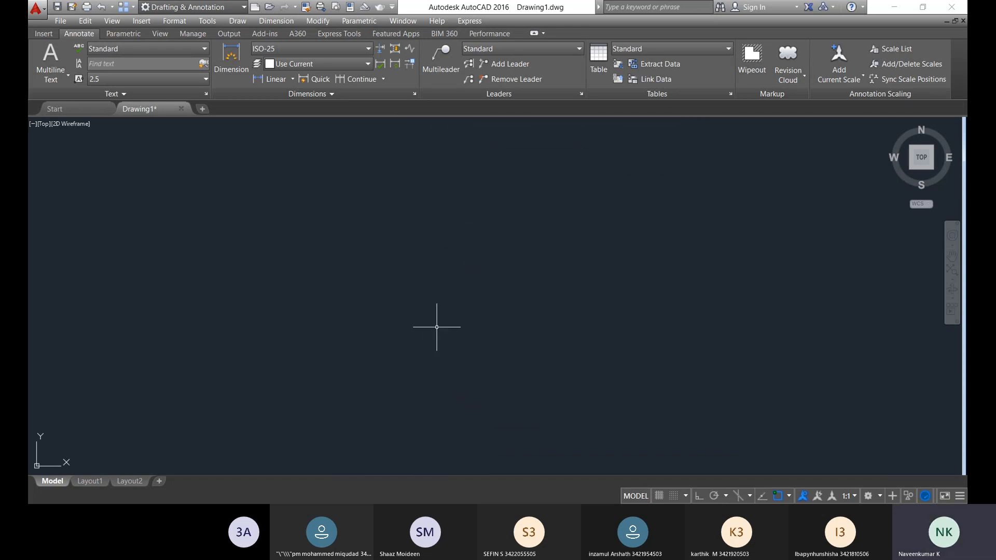
pyautogui.rightClick(437, 327)
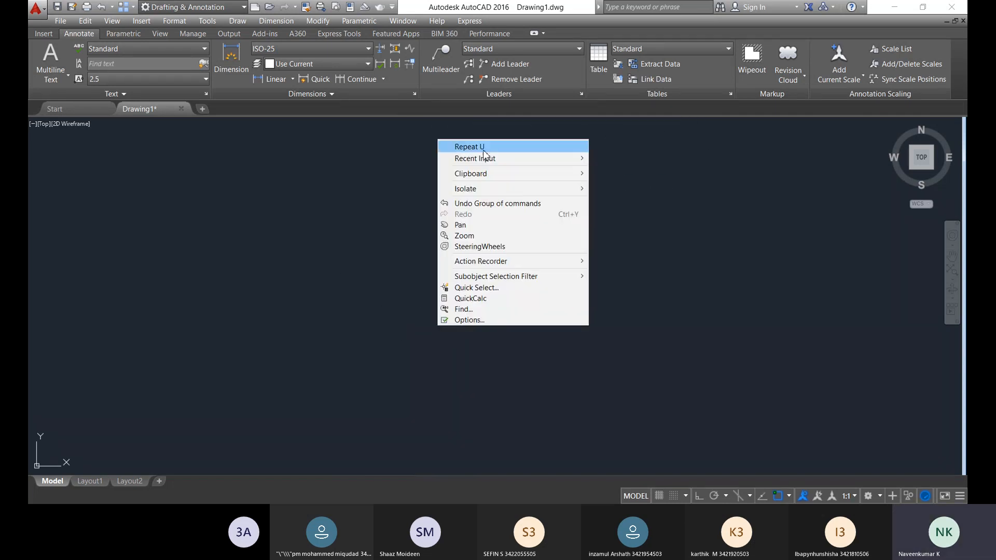
pyautogui.click(263, 79)
pyautogui.scroll(-3, 441, 311)
pyautogui.scroll(2, 449, 223)
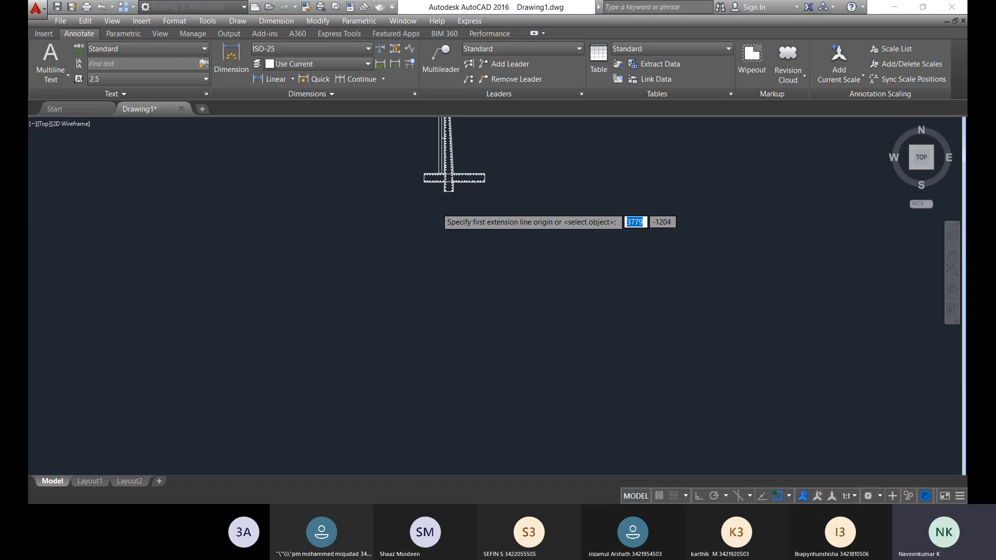
pyautogui.scroll(8, 446, 171)
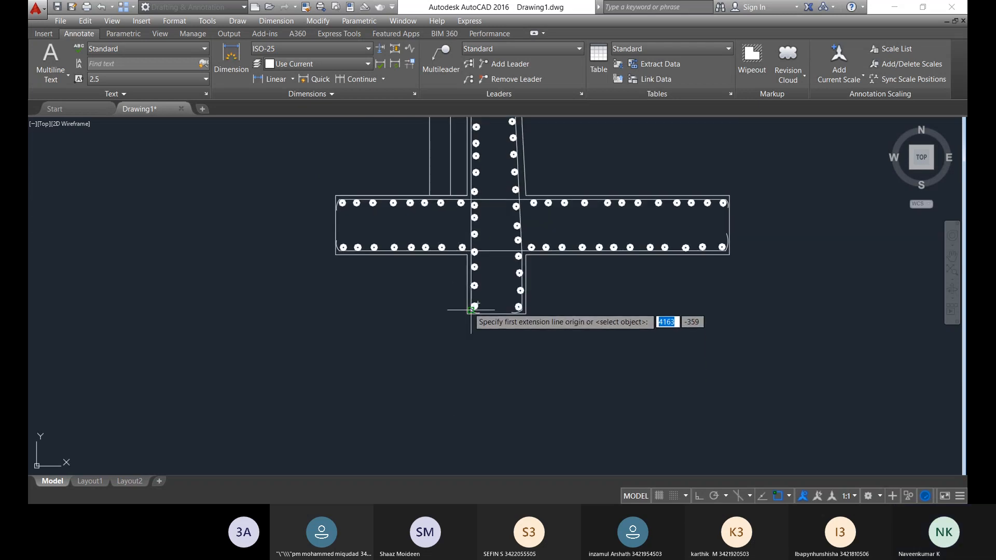
pyautogui.scroll(9, 472, 309)
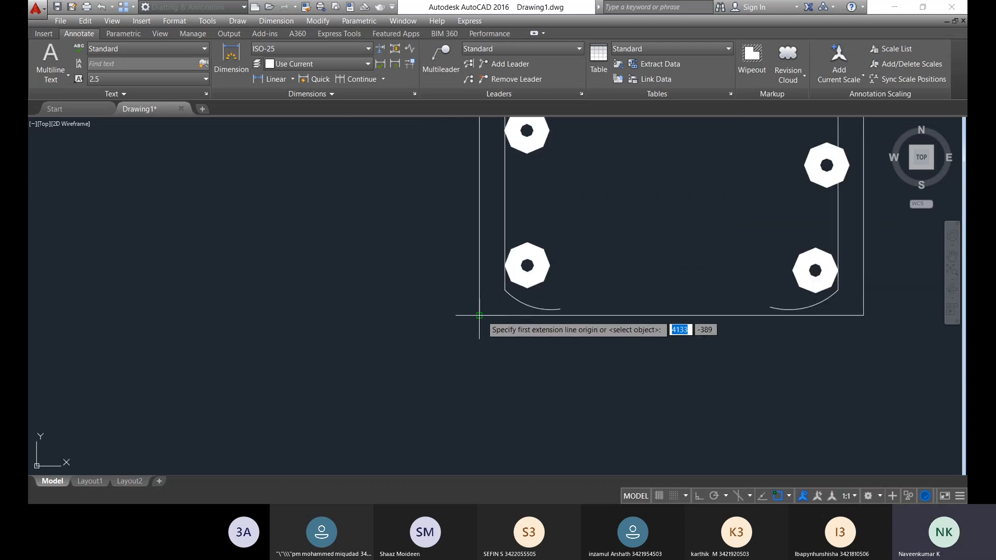
pyautogui.click(479, 314)
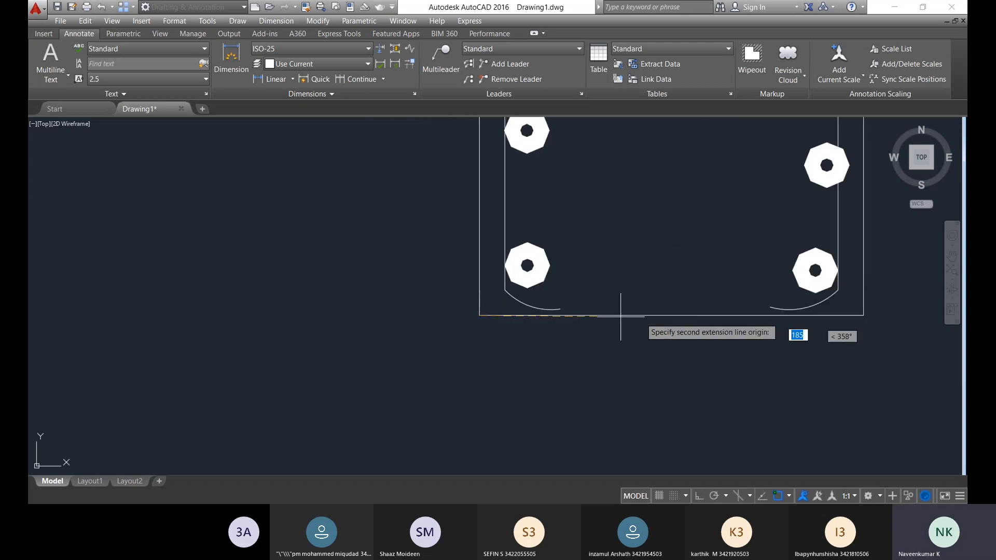
pyautogui.click(864, 314)
pyautogui.click(778, 358)
pyautogui.scroll(7, 673, 422)
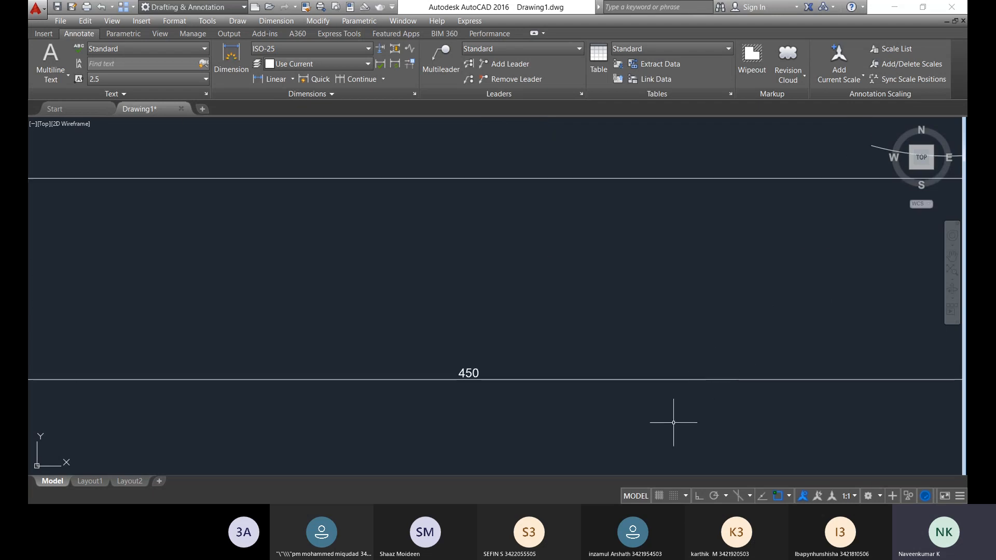
pyautogui.scroll(-8, 506, 415)
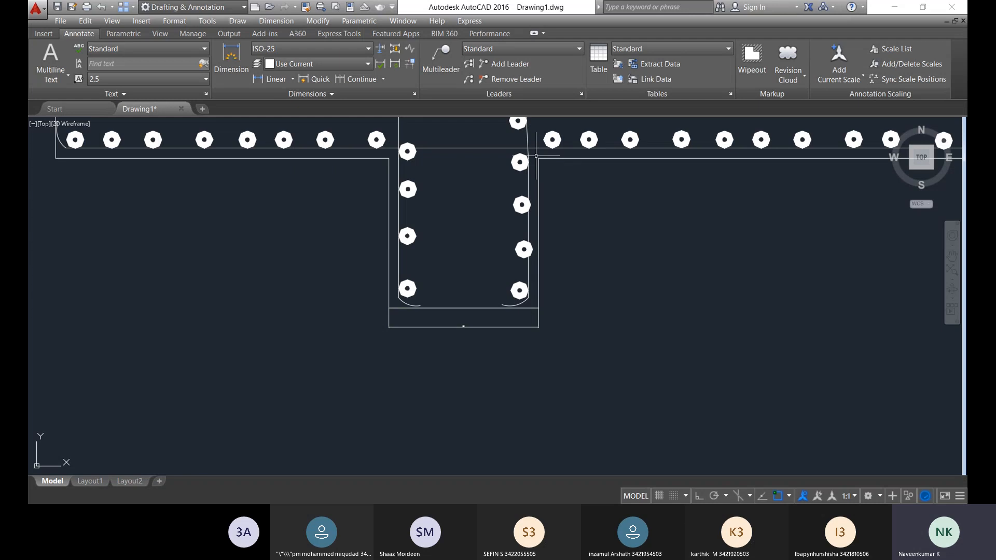
# - Add a vertical linear dimension along the shear key's right face, from the slab's underside to the key's bottom-right corner, placed to its right
pyautogui.rightClick(580, 211)
pyautogui.click(594, 217)
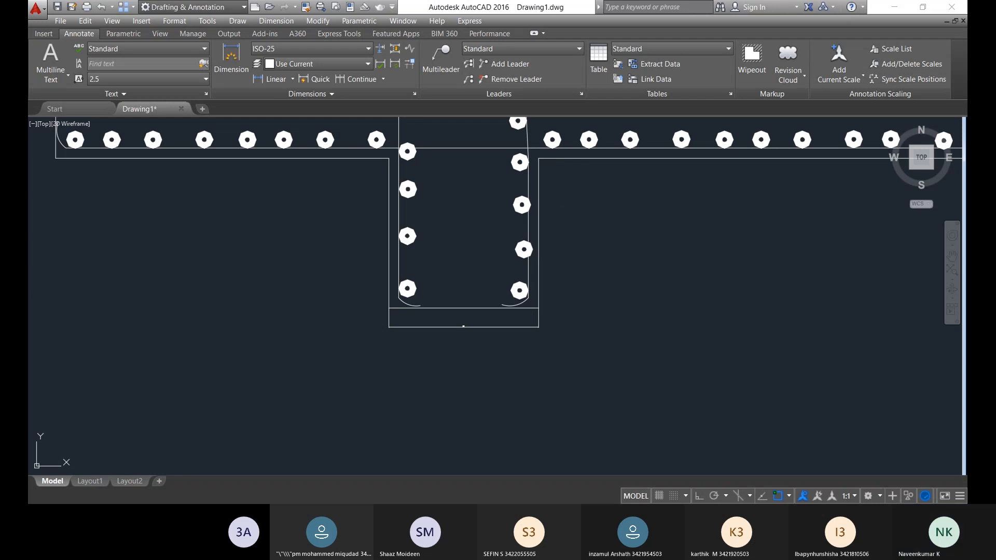
pyautogui.click(539, 158)
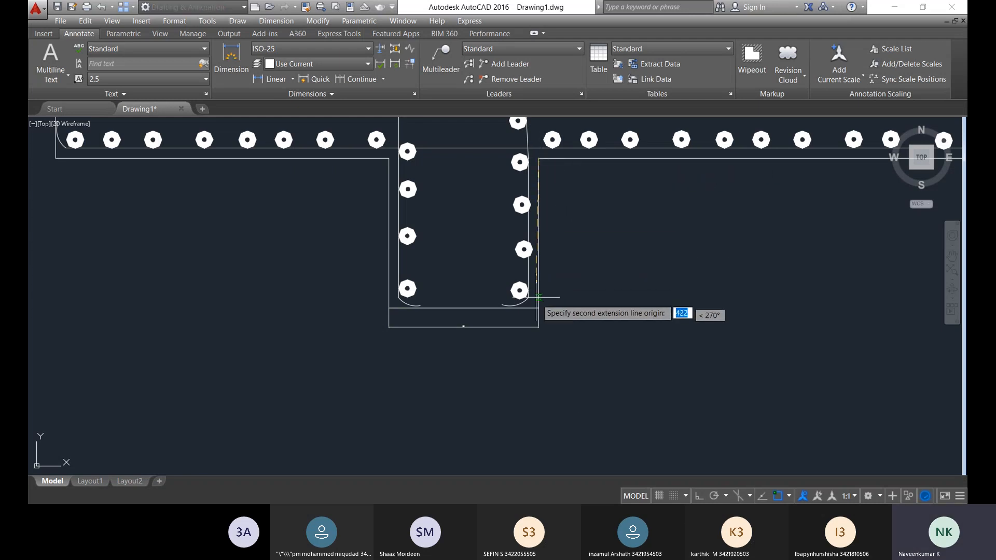
pyautogui.scroll(2, 539, 327)
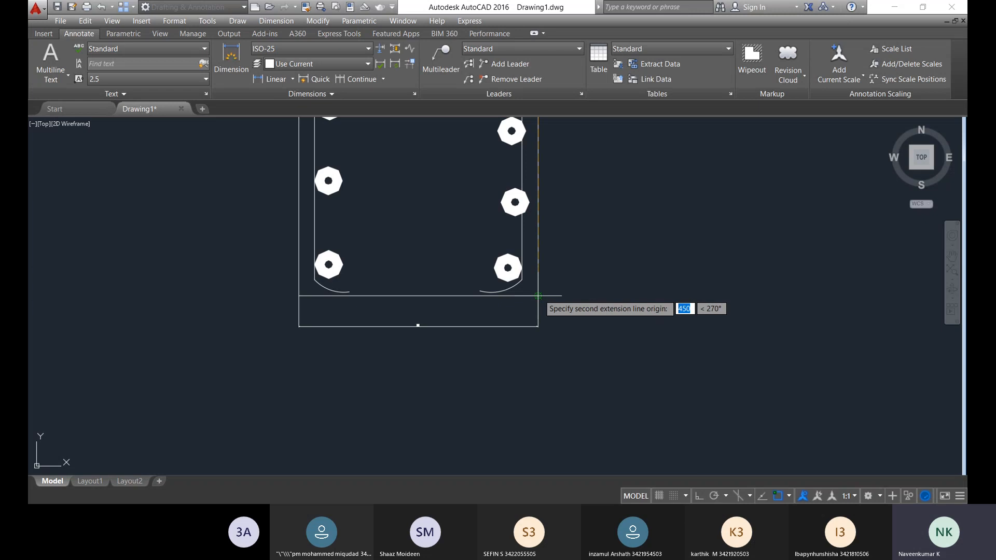
pyautogui.click(539, 296)
pyautogui.scroll(6, 604, 284)
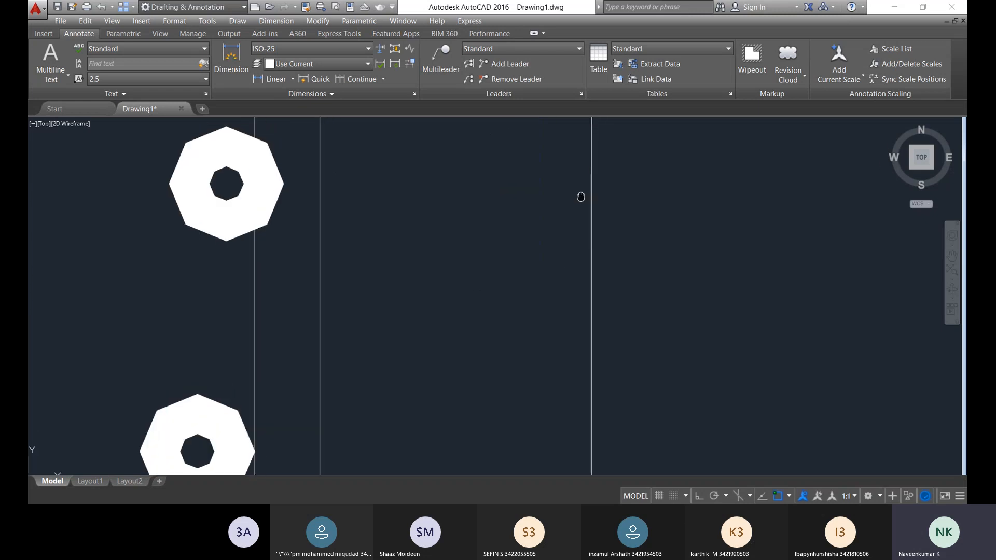
pyautogui.scroll(-10, 562, 267)
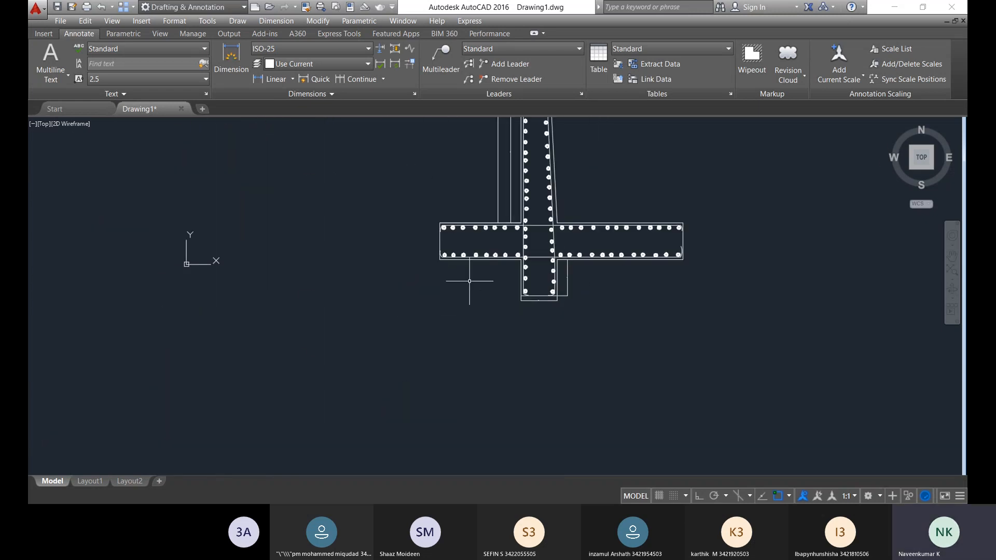
# - Add a vertical linear dimension for the base slab's thickness between its left edge's top and bottom corners, placed to the left of the slab
pyautogui.rightClick(413, 235)
pyautogui.click(413, 236)
pyautogui.scroll(5, 412, 228)
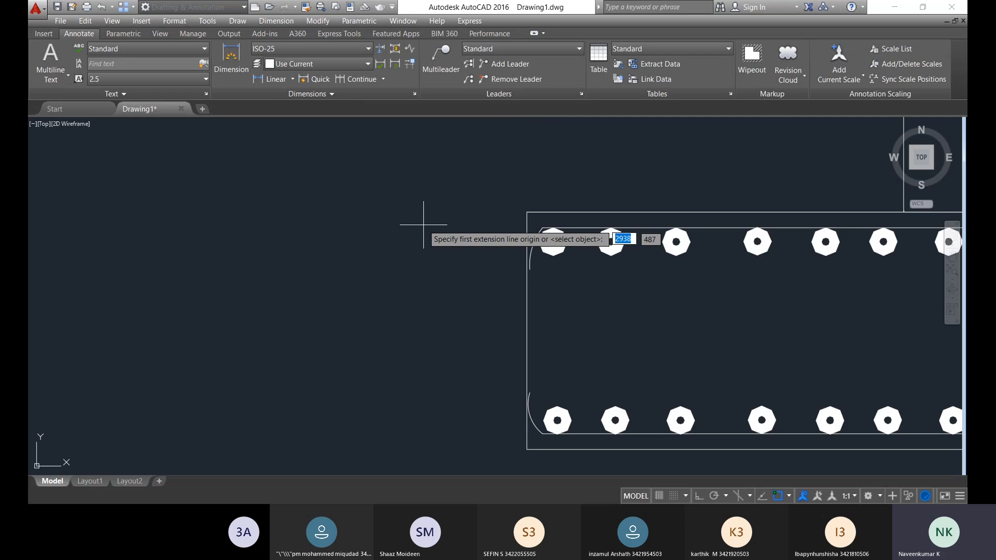
pyautogui.click(527, 212)
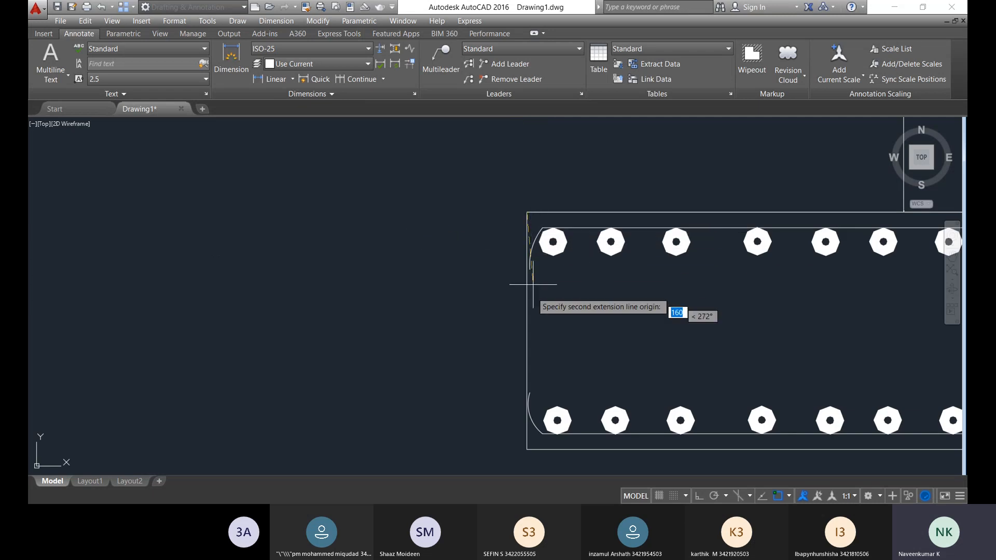
pyautogui.click(526, 449)
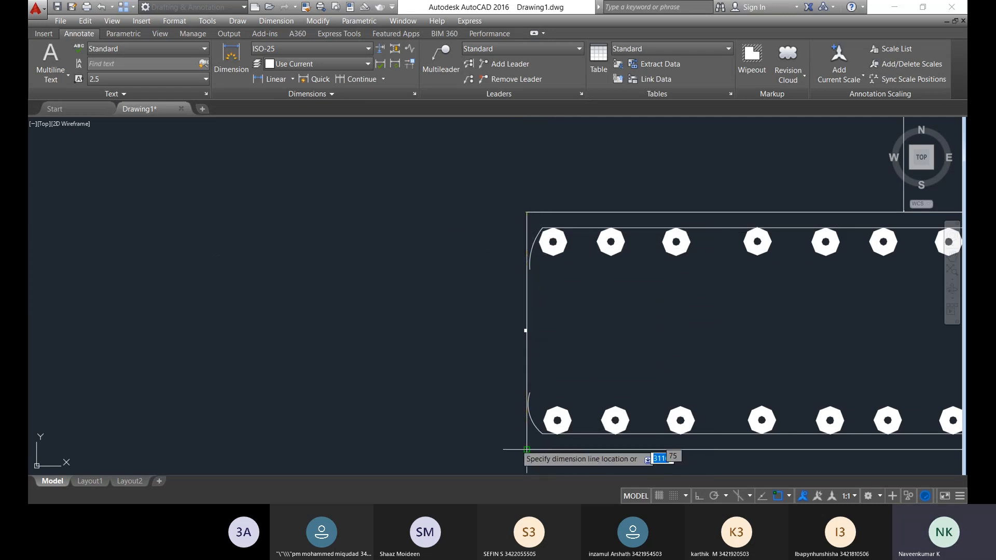
pyautogui.click(430, 415)
pyautogui.scroll(5, 434, 367)
pyautogui.scroll(-5, 453, 231)
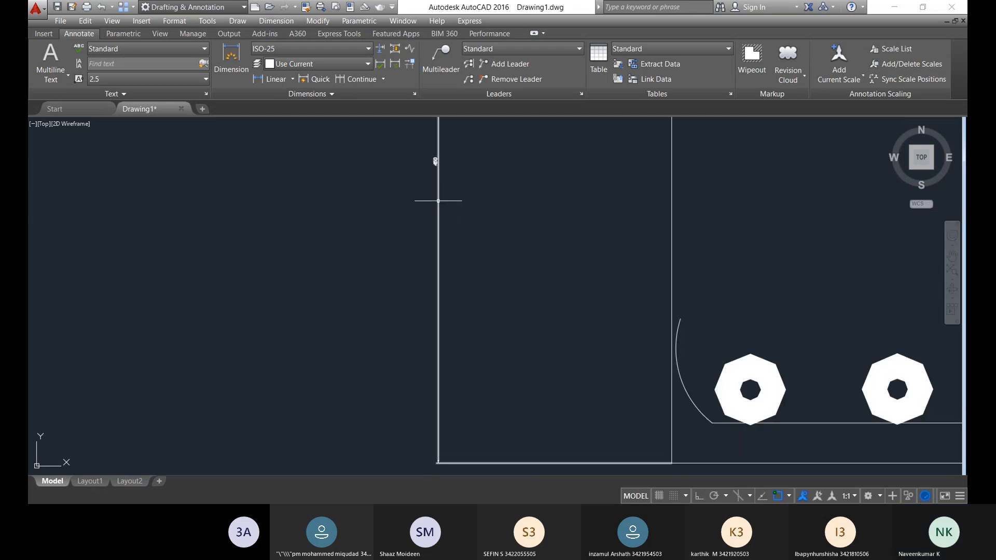
pyautogui.scroll(-2, 480, 229)
pyautogui.scroll(-5, 545, 339)
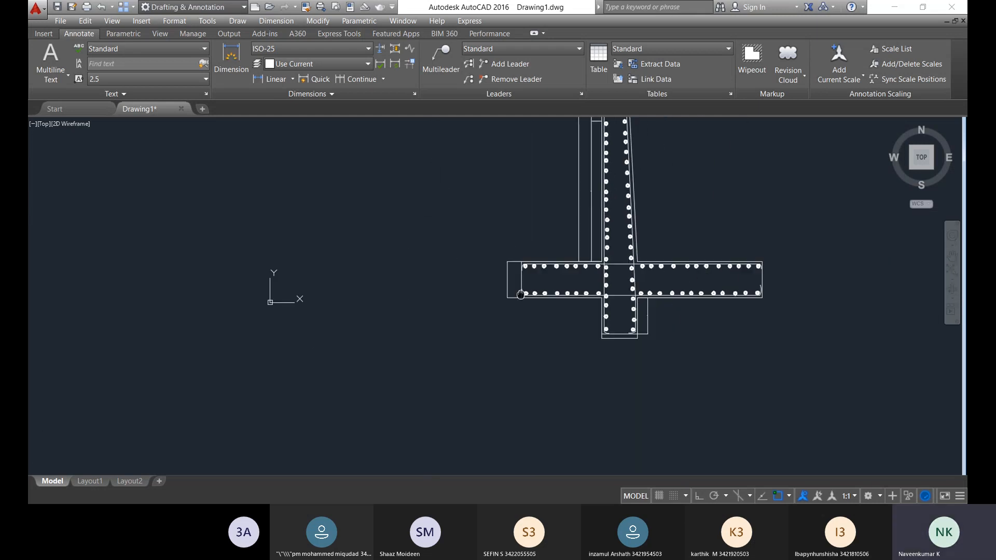
# - Add a horizontal linear dimension for the base slab's full width, from its bottom-left to bottom-right corner, with its dimension line below the shear key
pyautogui.rightClick(536, 288)
pyautogui.click(565, 294)
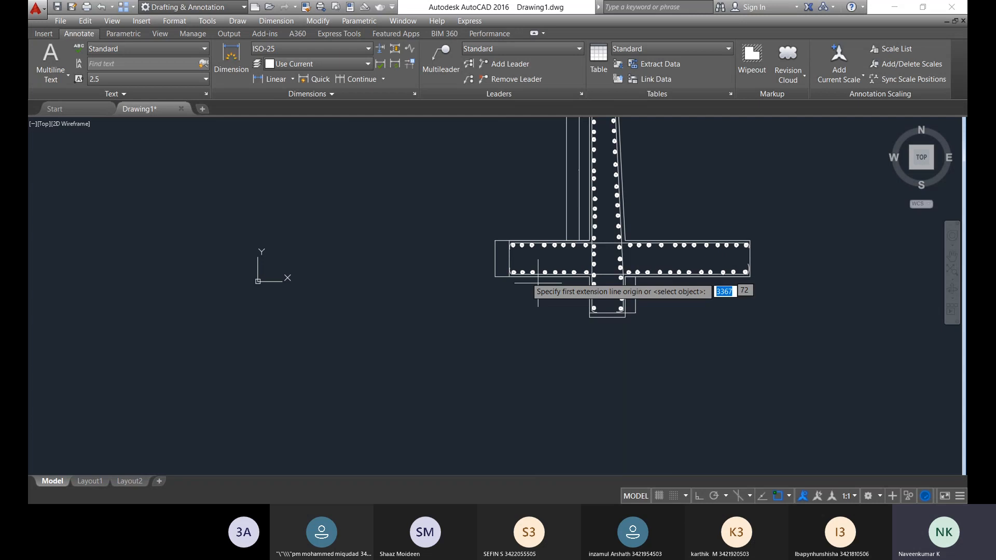
pyautogui.scroll(5, 490, 264)
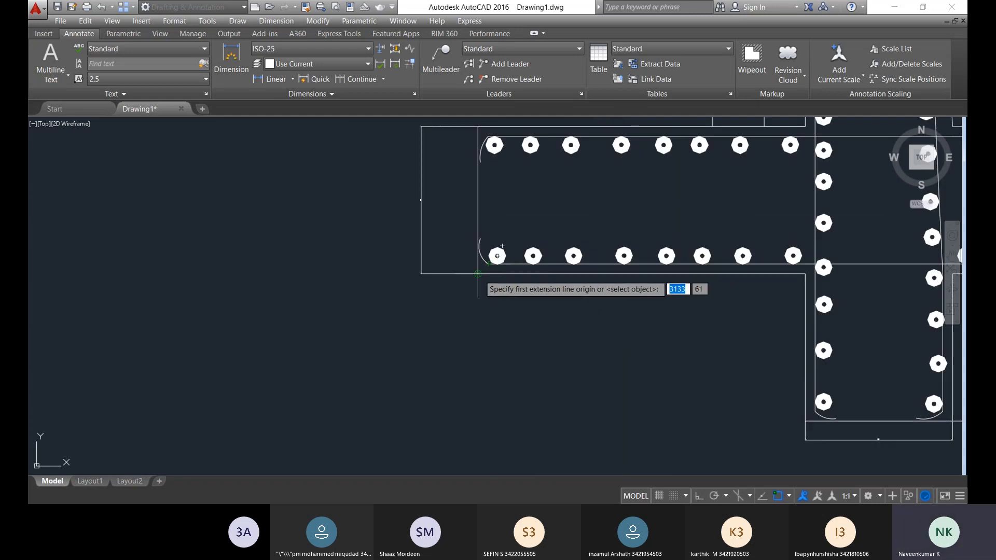
pyautogui.scroll(6, 477, 273)
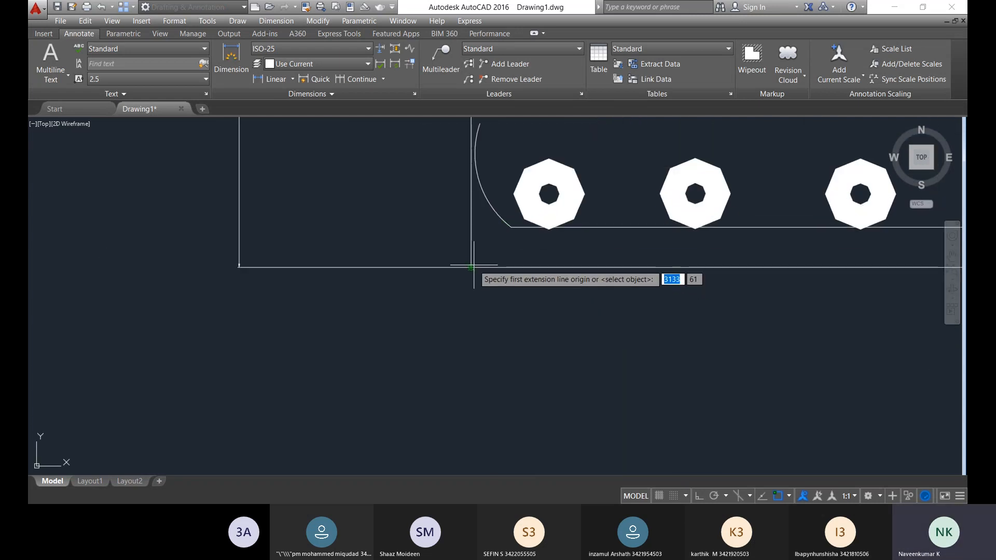
pyautogui.scroll(4, 470, 265)
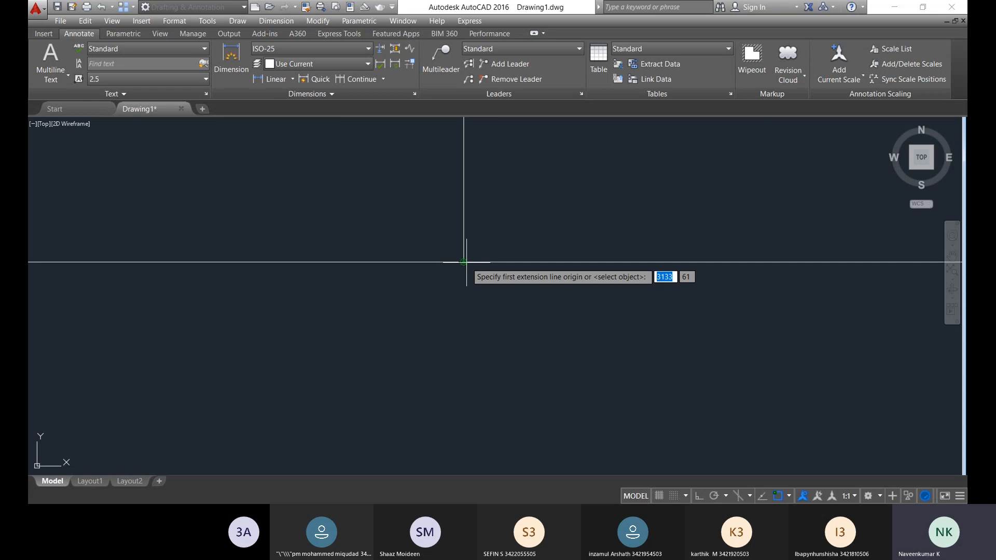
pyautogui.click(465, 263)
pyautogui.scroll(-8, 464, 262)
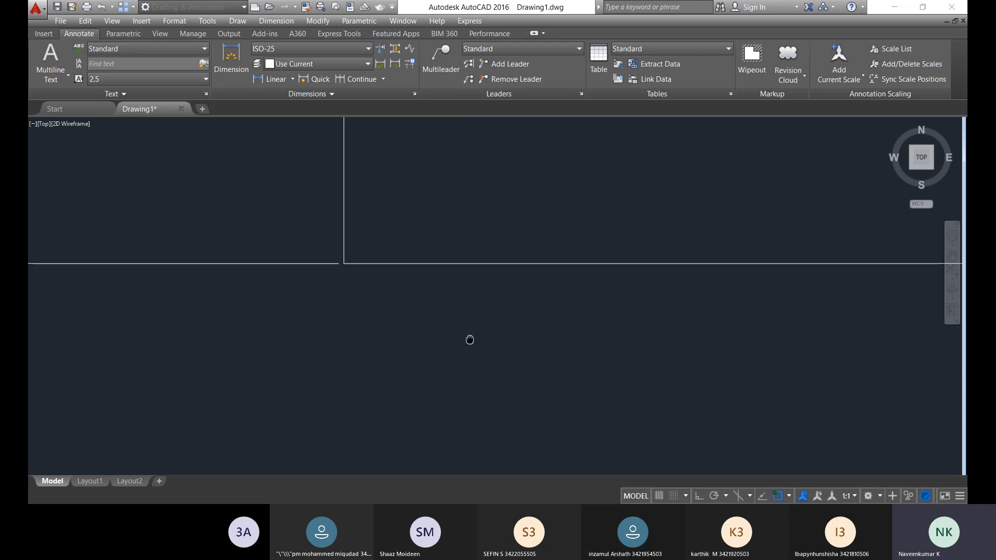
pyautogui.moveTo(687, 320); pyautogui.dragTo(221, 331, button='middle')
pyautogui.scroll(8, 452, 333)
pyautogui.moveTo(853, 299); pyautogui.dragTo(716, 274, button='middle')
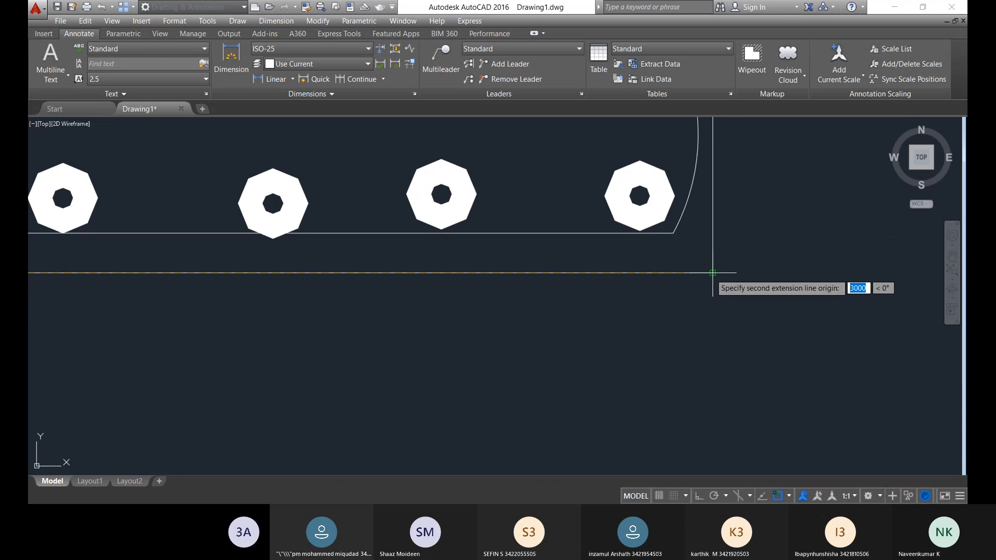
pyautogui.click(714, 272)
pyautogui.scroll(-10, 596, 410)
pyautogui.moveTo(490, 413); pyautogui.dragTo(512, 295, button='middle')
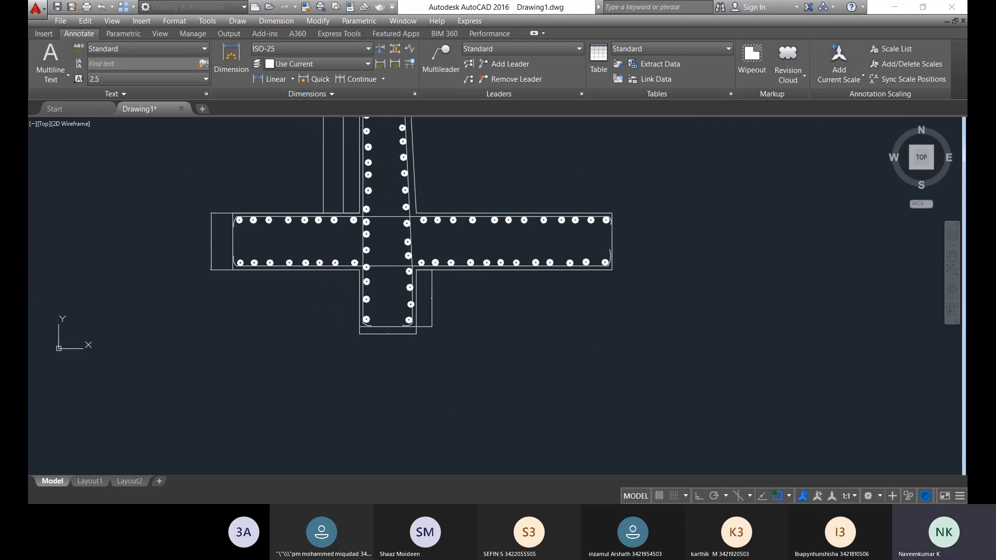
pyautogui.scroll(10, 440, 355)
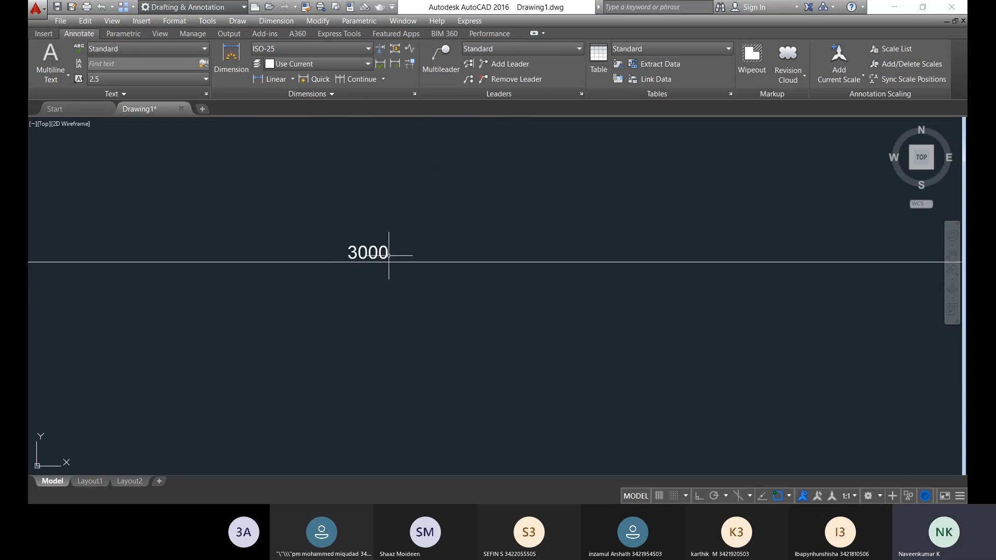
pyautogui.scroll(-4, 446, 288)
pyautogui.scroll(4, 422, 279)
pyautogui.scroll(-8, 425, 277)
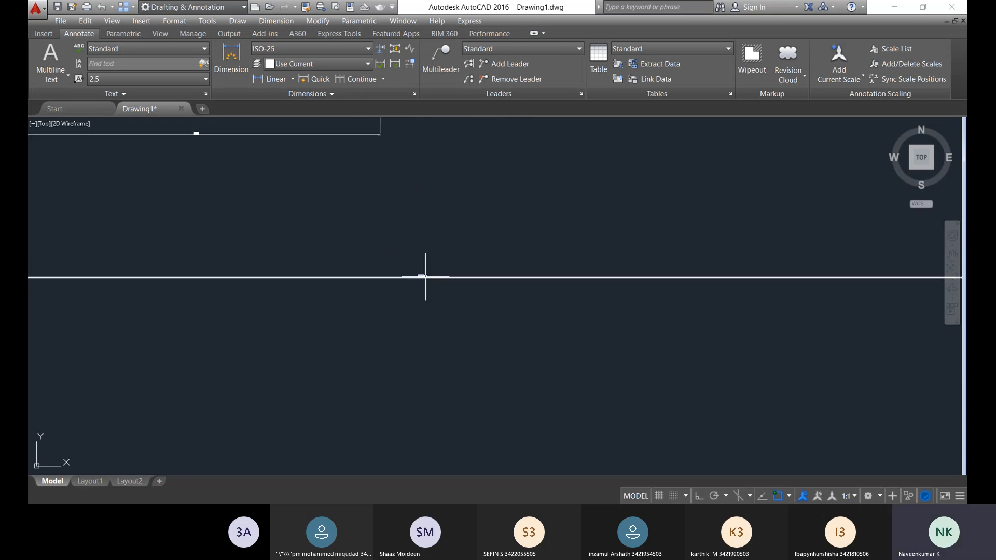
# - Examine the dimensioned retaining wall section, from the whole outline down to the base slab's reinforcement and the shear key
pyautogui.scroll(-8, 425, 277)
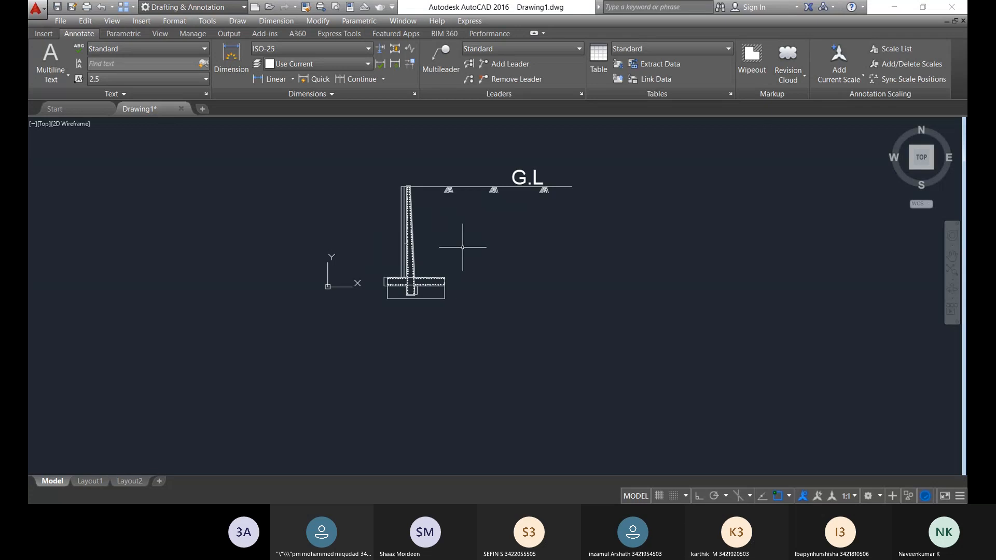
pyautogui.scroll(-2, 462, 247)
pyautogui.scroll(6, 506, 236)
pyautogui.moveTo(530, 171); pyautogui.dragTo(527, 220, button='middle')
pyautogui.scroll(-2, 312, 335)
pyautogui.moveTo(329, 289); pyautogui.dragTo(363, 271, button='middle')
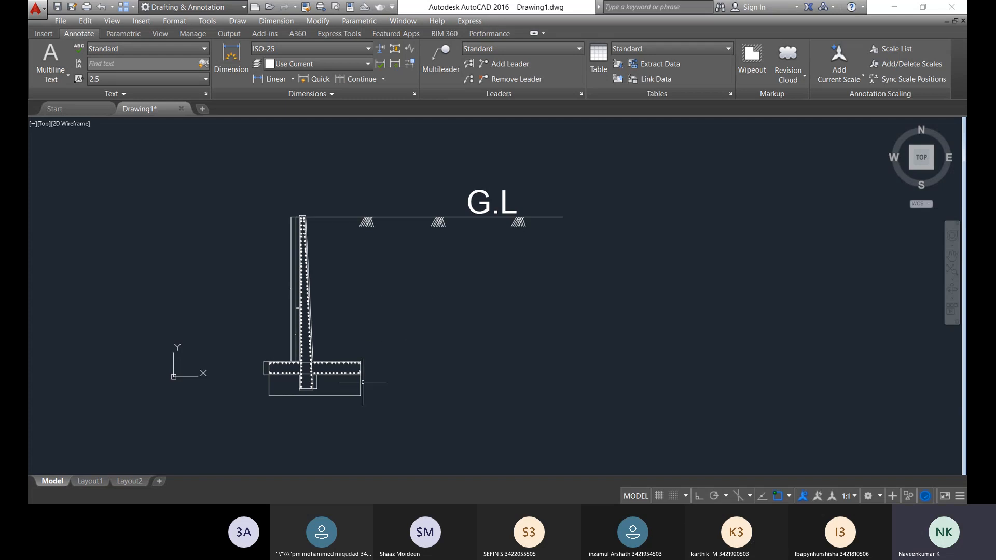
pyautogui.scroll(5, 361, 384)
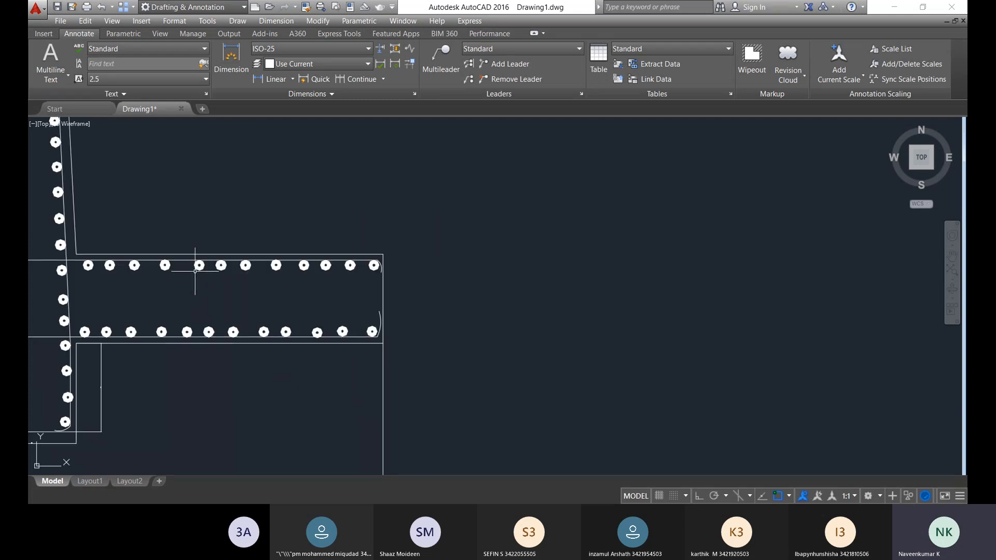
pyautogui.scroll(-3, 193, 263)
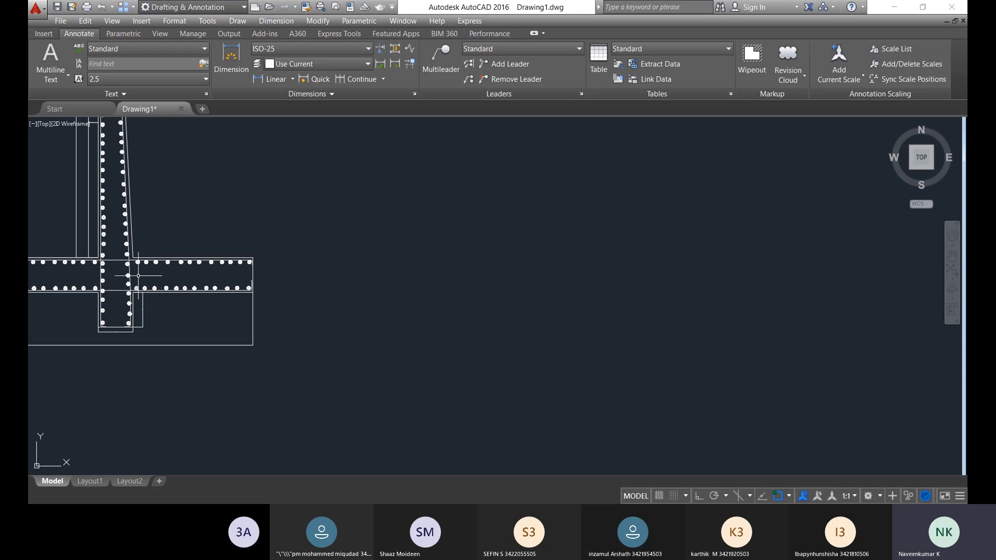
pyautogui.scroll(-4, 138, 276)
pyautogui.moveTo(138, 275); pyautogui.dragTo(168, 319, button='middle')
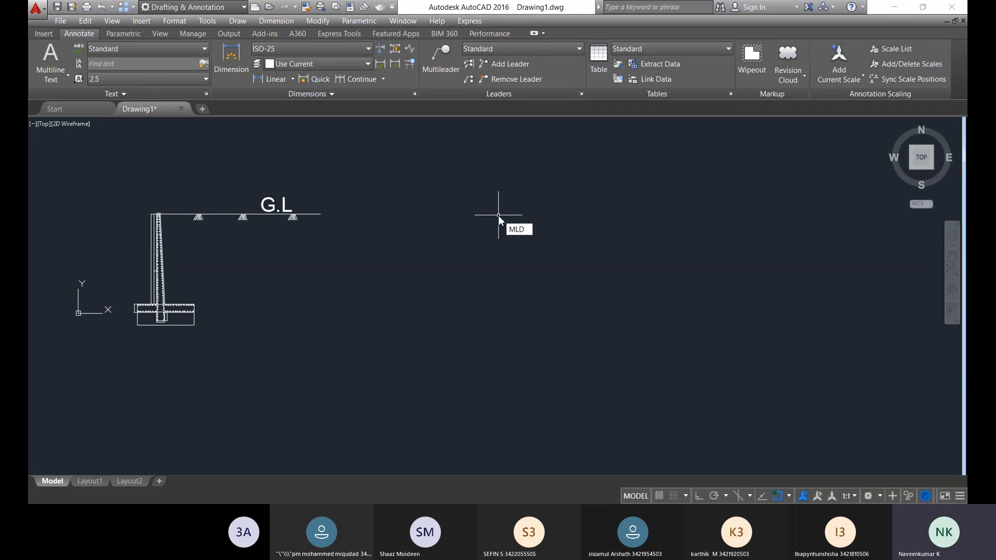
# - Place a multileader with its arrowhead on the stem's sloping right-hand bar near the top and its landing up and to the right
pyautogui.press('Return')
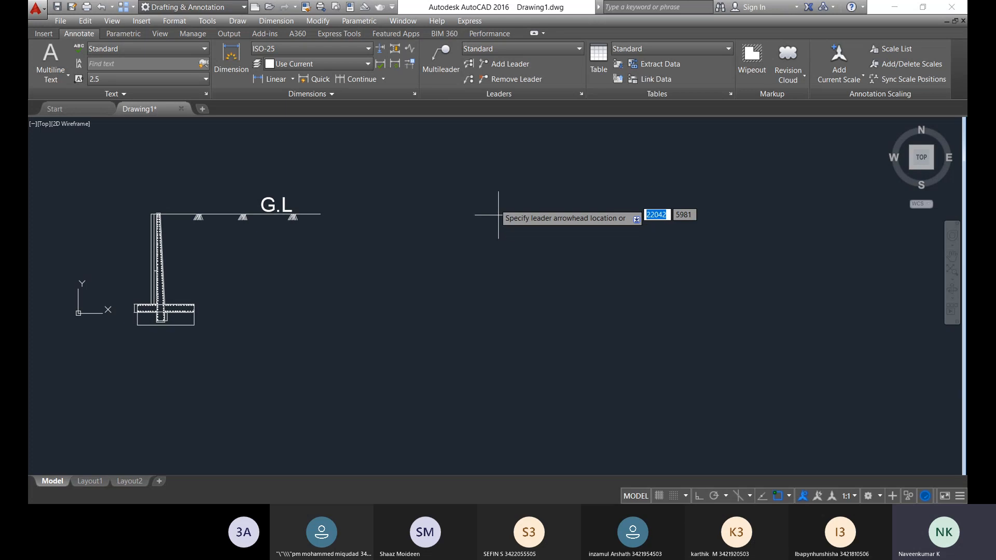
pyautogui.scroll(5, 171, 236)
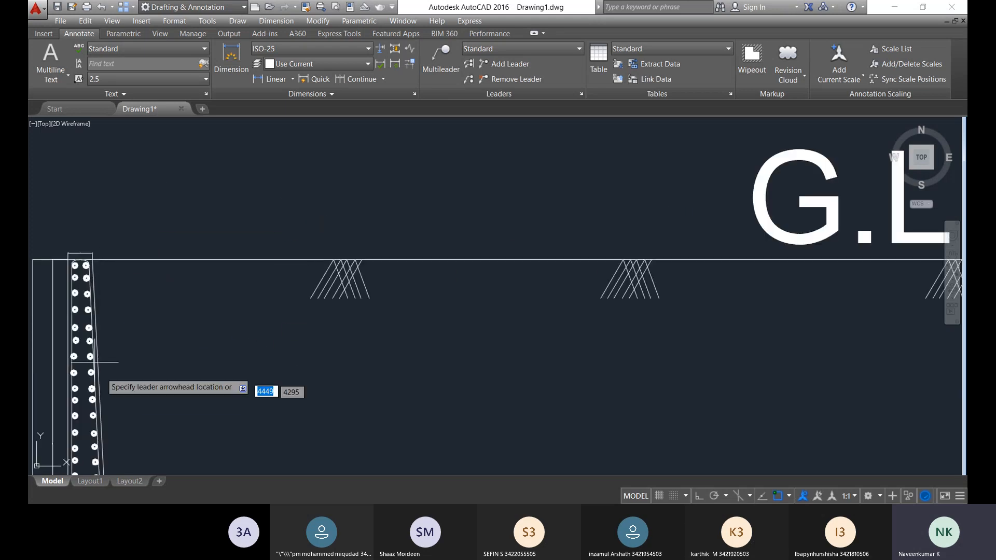
pyautogui.scroll(5, 122, 306)
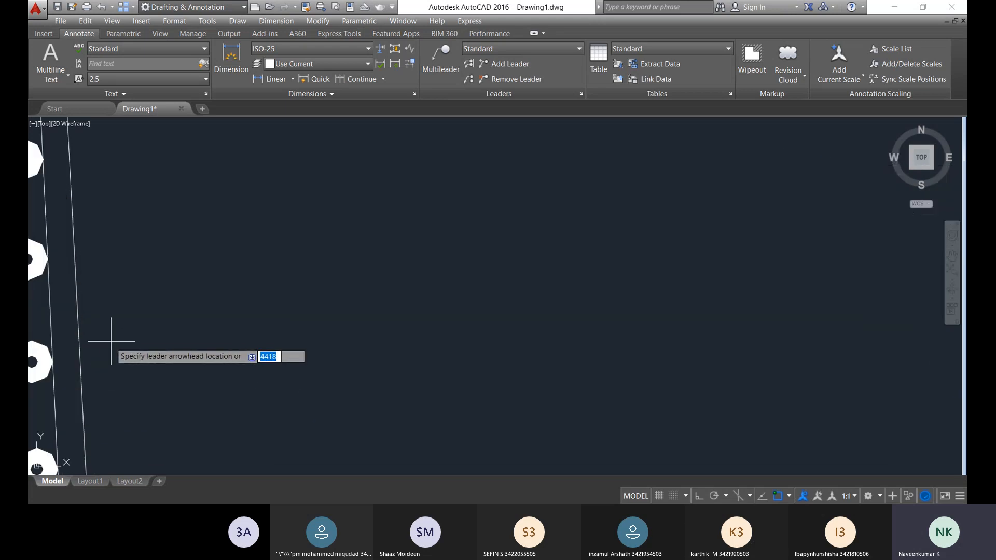
pyautogui.click(52, 320)
pyautogui.scroll(-4, 274, 199)
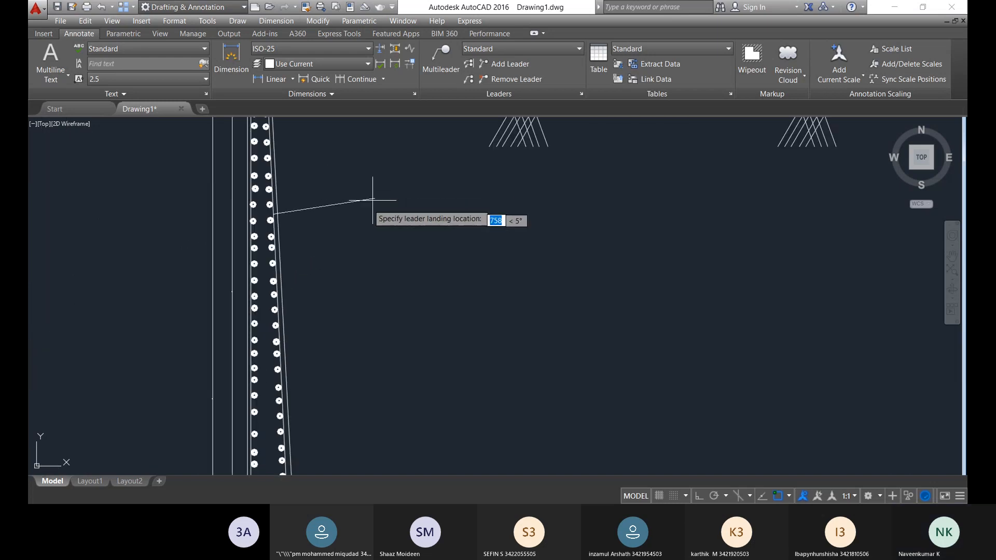
pyautogui.moveTo(367, 204); pyautogui.dragTo(258, 338, button='middle')
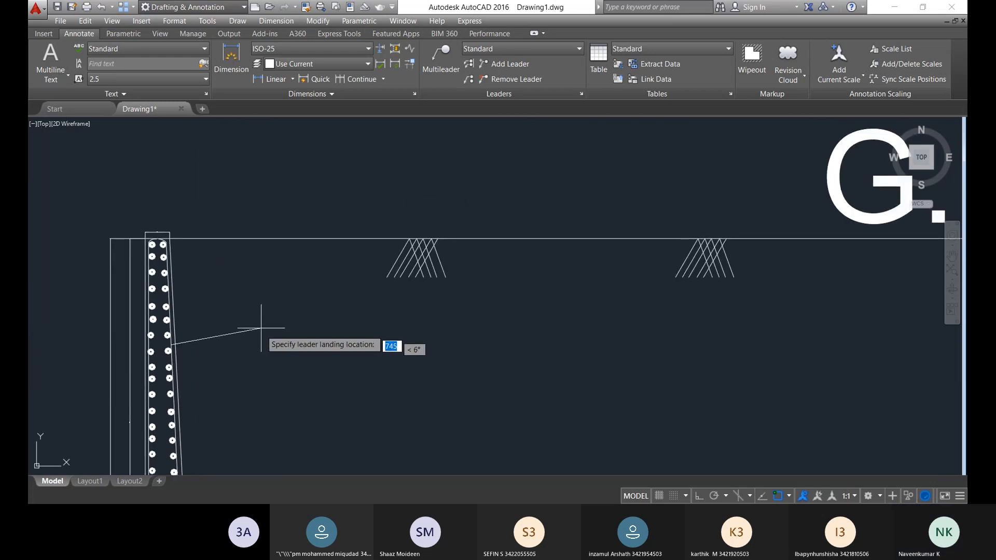
pyautogui.click(270, 299)
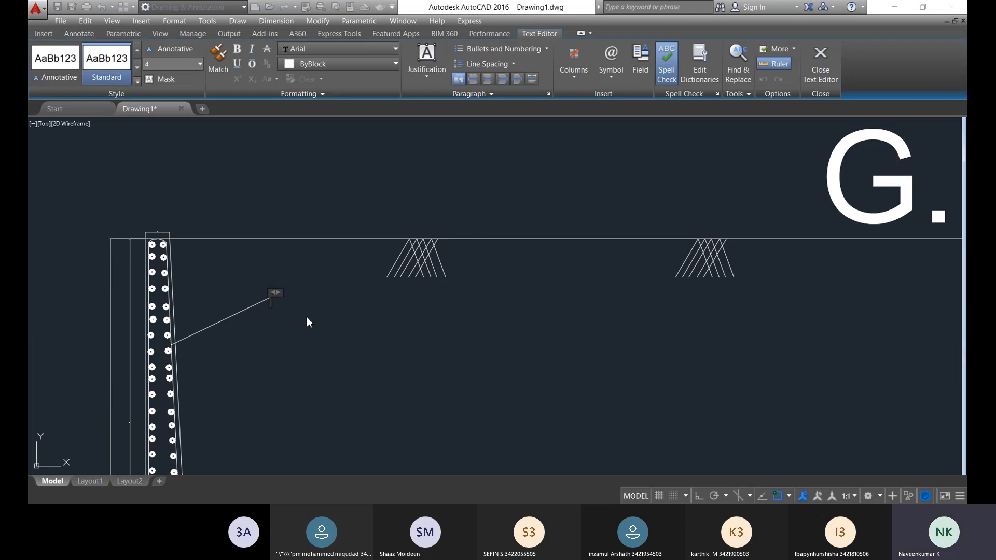
# - Set the leader text height to 10 and enter the note "16 Dia @ 200 mm"
pyautogui.click(200, 64)
pyautogui.click(167, 94)
pyautogui.write('1')
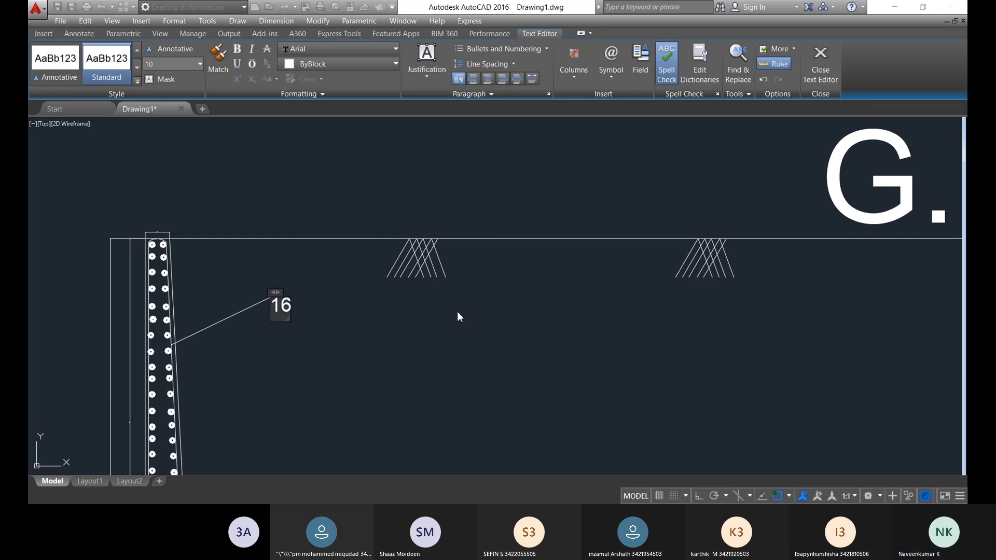
pyautogui.write('6 Dia')
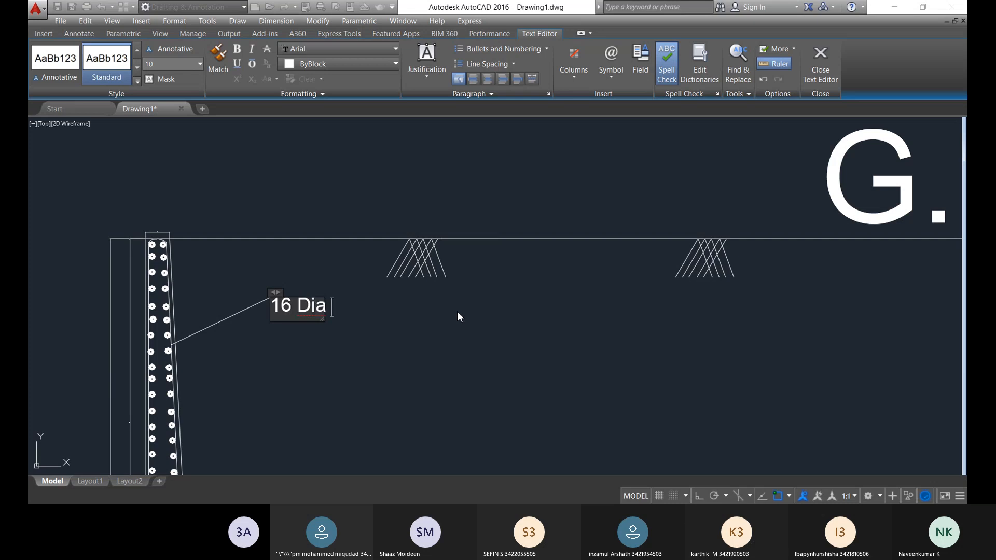
pyautogui.press('BackSpace')
pyautogui.press('BackSpace')
pyautogui.press('BackSpace')
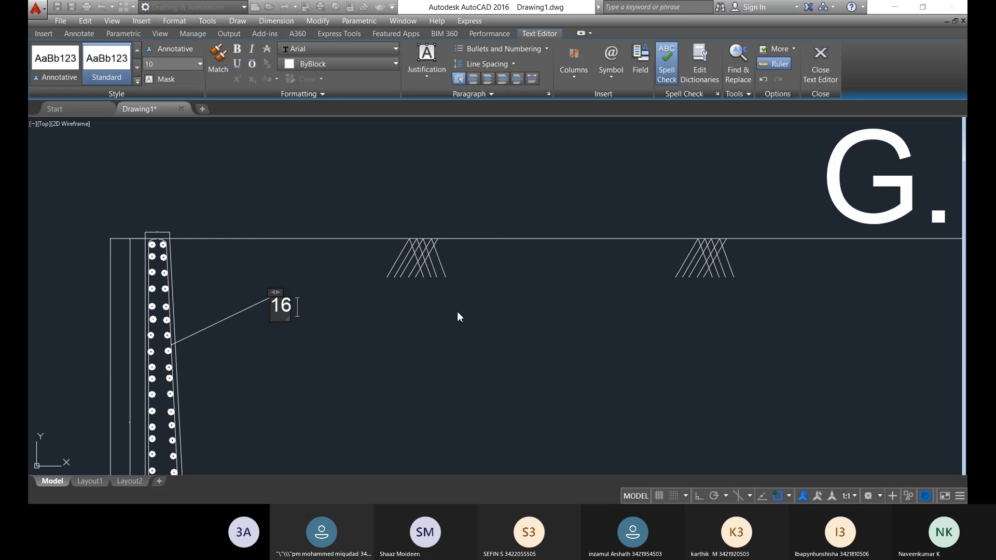
pyautogui.write('Dia')
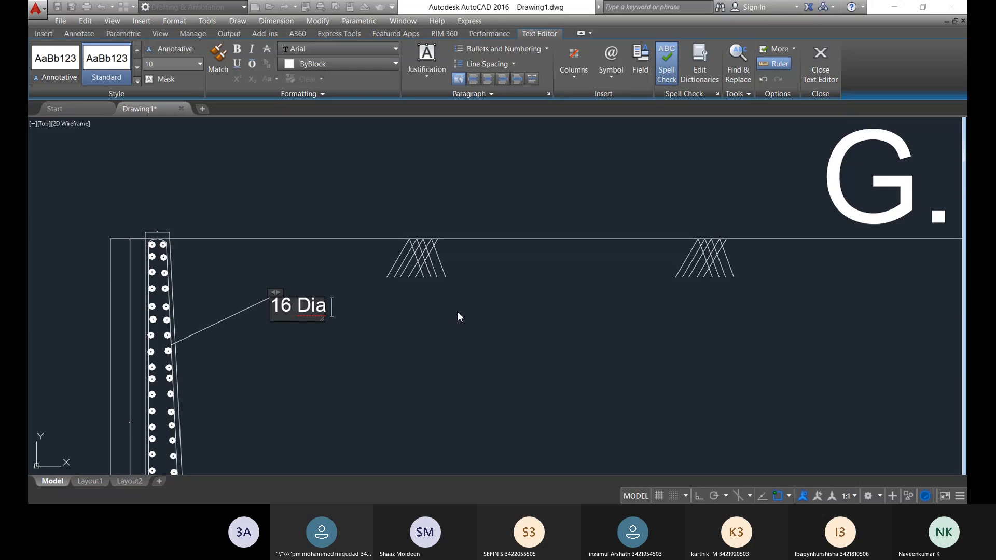
pyautogui.write(' @')
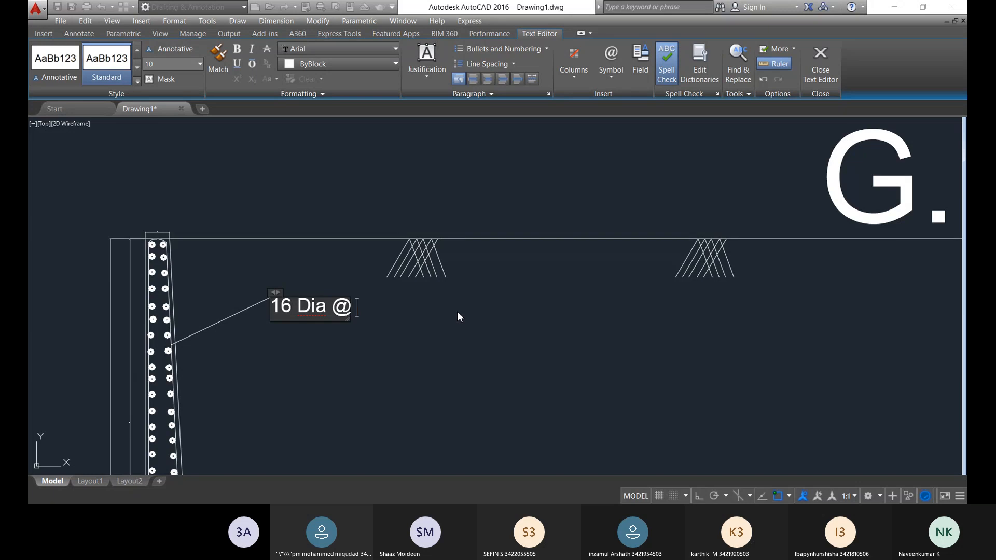
pyautogui.write(' 200 mm')
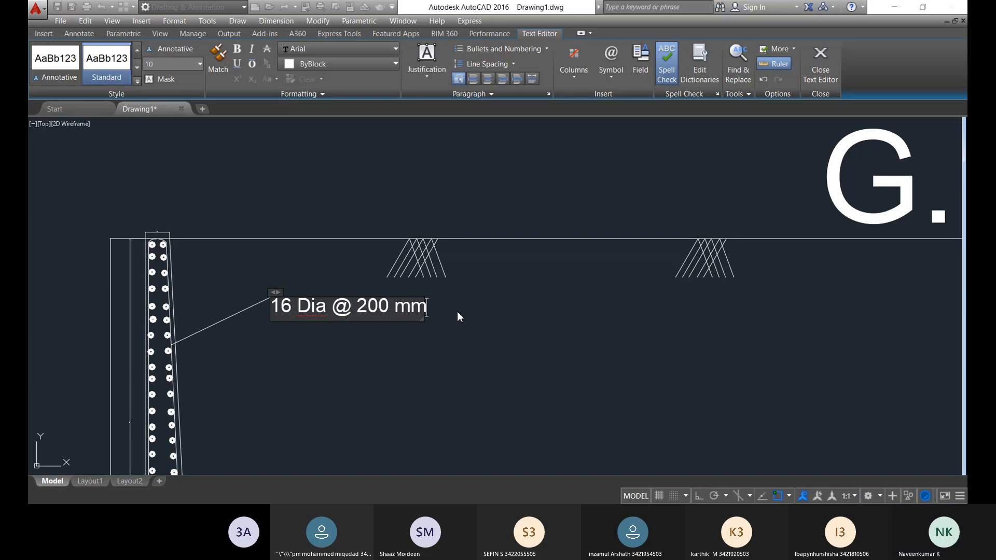
# - Insert "mm" after 16 in the leader note so it reads "16 mm Dia @ 200 mm"
pyautogui.press('Left')
pyautogui.press('Left')
pyautogui.press('Left')
pyautogui.press('Left')
pyautogui.press('Left')
pyautogui.press('Left')
pyautogui.press('Left')
pyautogui.press('Left')
pyautogui.press('Left')
pyautogui.press('Left')
pyautogui.press('Left')
pyautogui.press('Left')
pyautogui.press('Left')
pyautogui.write('mm')
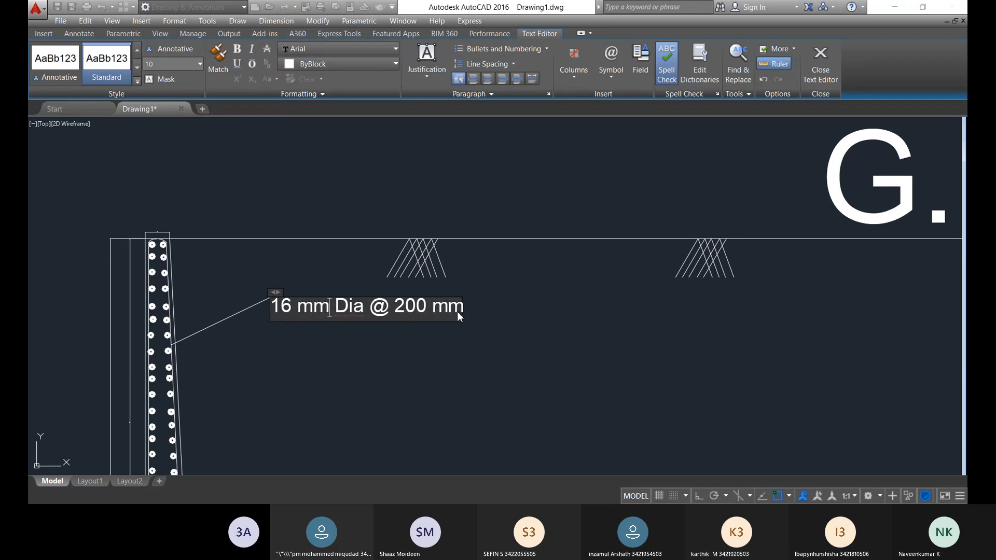
# - Append "C/C Spacing" to the end of the leader note and save the text changes
pyautogui.press('Right')
pyautogui.press('Right')
pyautogui.press('Right')
pyautogui.press('Right')
pyautogui.press('Right')
pyautogui.press('Right')
pyautogui.press('Right')
pyautogui.press('Right')
pyautogui.press('Right')
pyautogui.press('Right')
pyautogui.press('Right')
pyautogui.press('Right')
pyautogui.press('Right')
pyautogui.write('C/C')
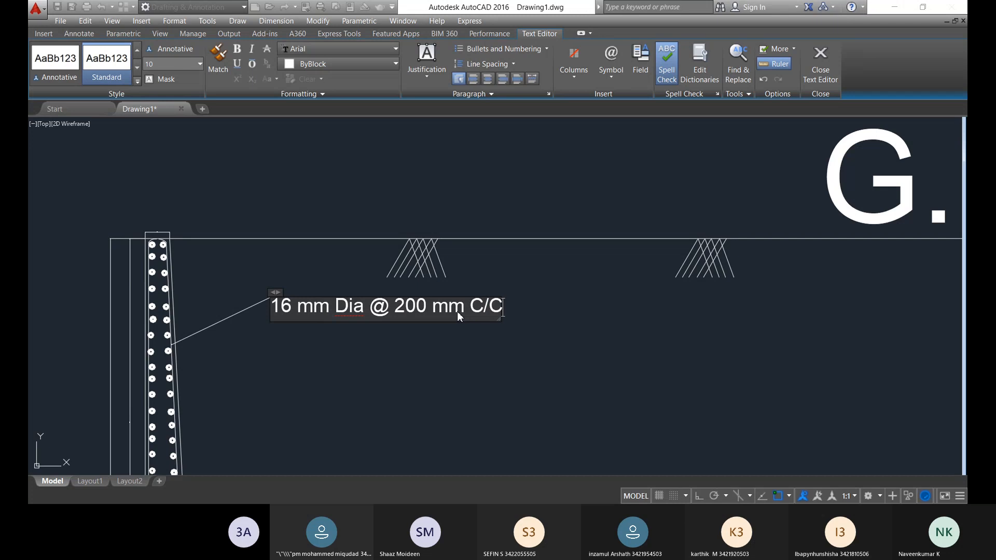
pyautogui.write(' Spacing')
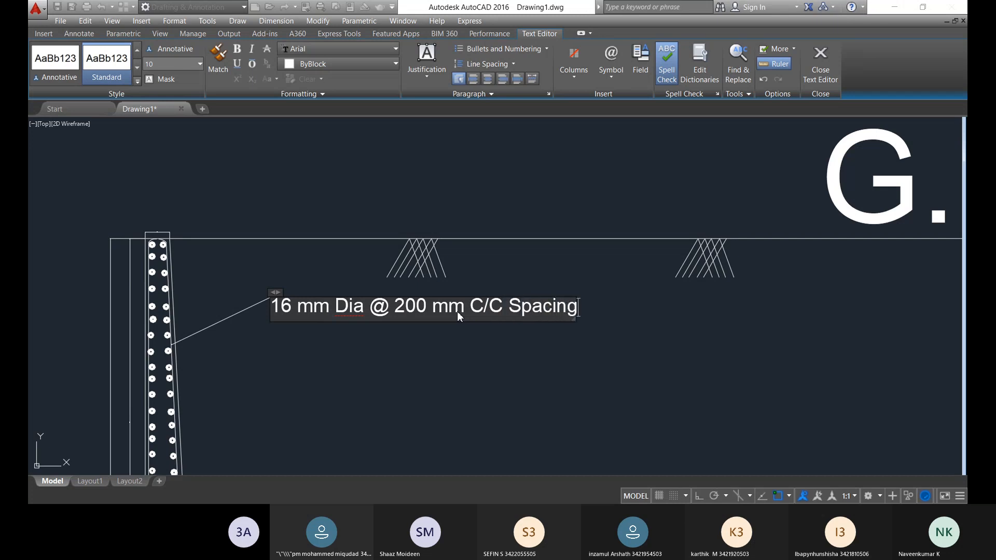
pyautogui.press('Return')
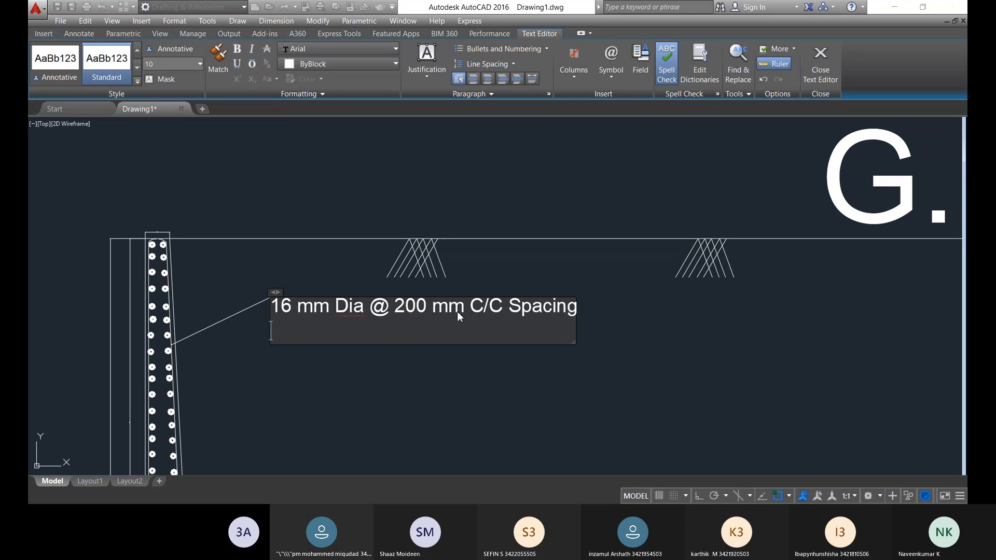
pyautogui.press('Escape')
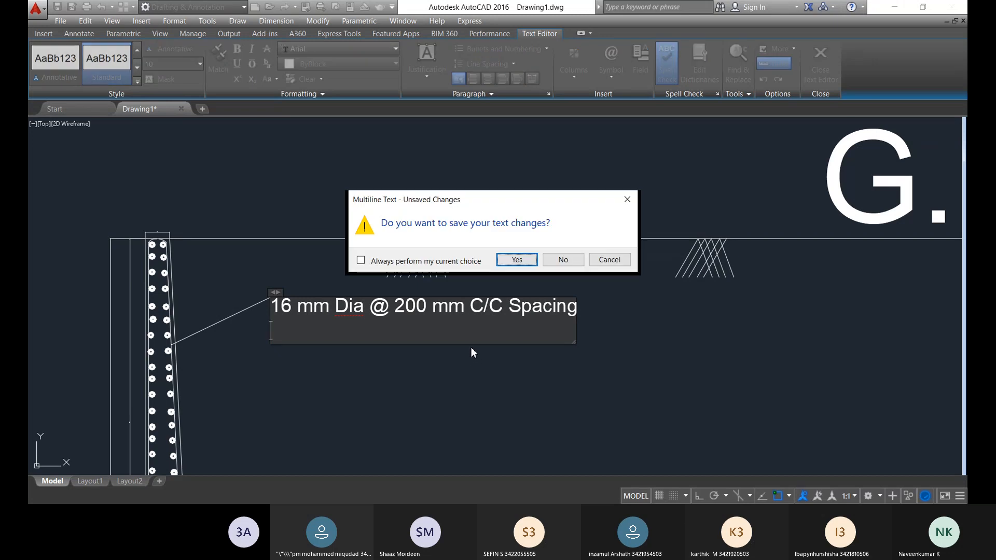
pyautogui.click(511, 260)
# - Check the new leader note's legibility and its arrowhead position against the stem
pyautogui.scroll(6, 311, 285)
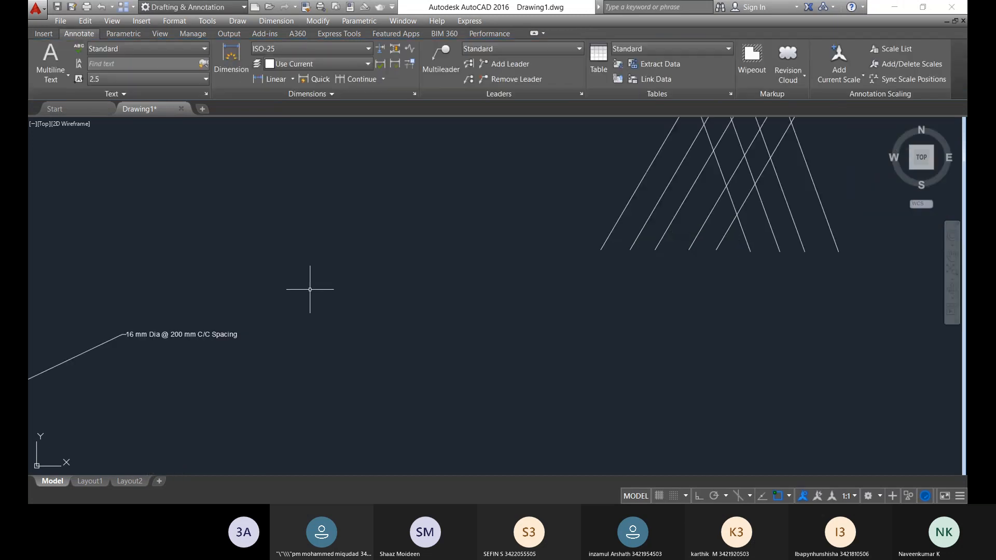
pyautogui.scroll(-2, 189, 337)
pyautogui.moveTo(169, 348); pyautogui.dragTo(252, 309, button='middle')
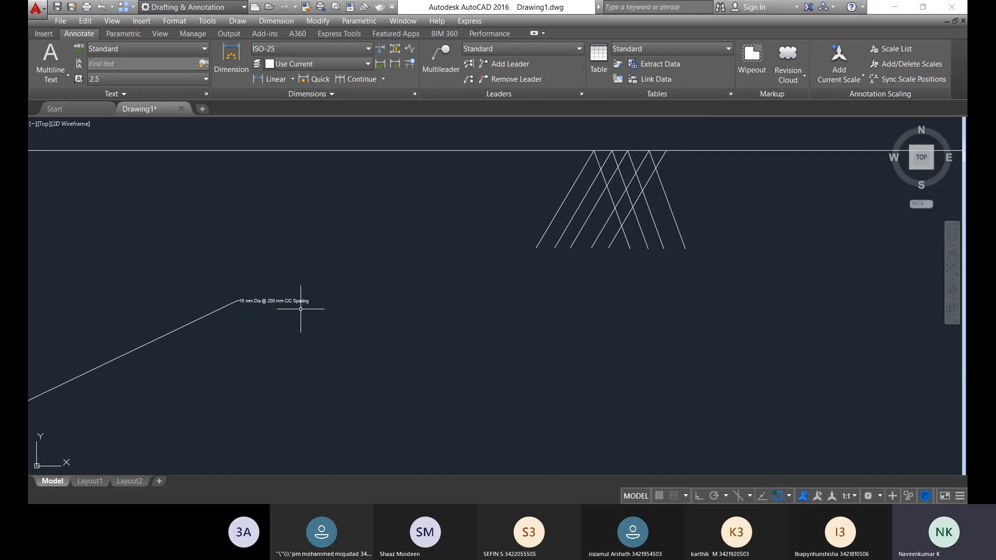
pyautogui.scroll(-2, 287, 302)
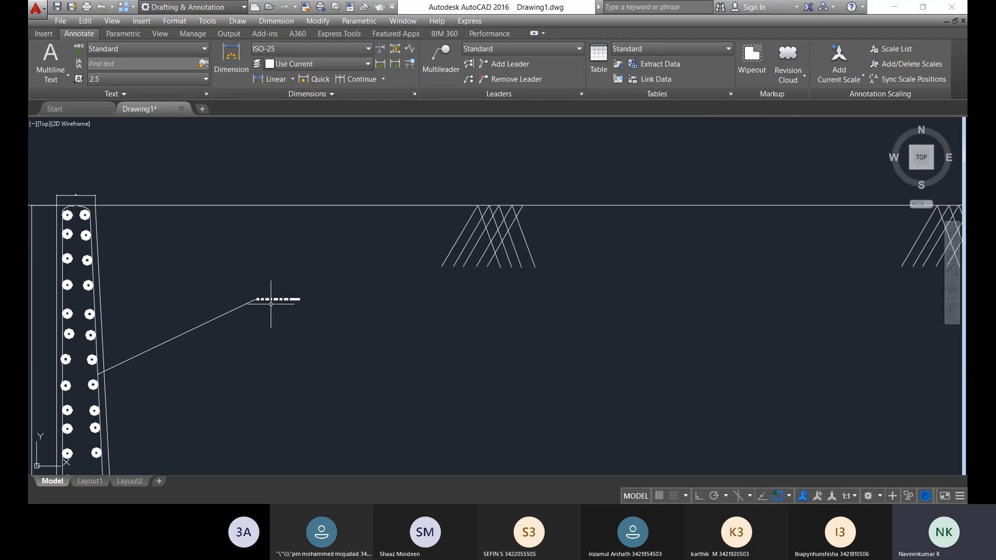
pyautogui.scroll(5, 291, 319)
pyautogui.scroll(-3, 194, 289)
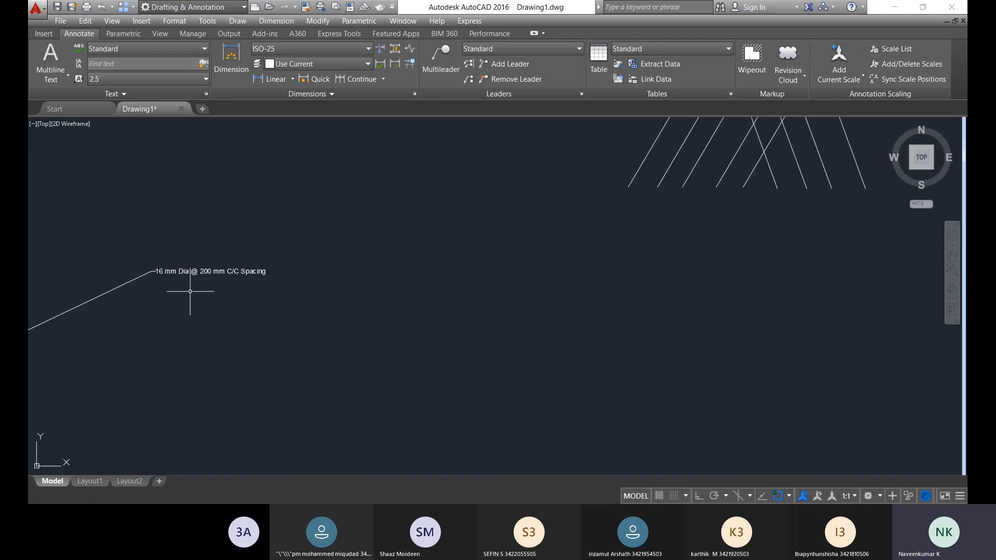
pyautogui.moveTo(84, 334); pyautogui.dragTo(387, 251, button='middle')
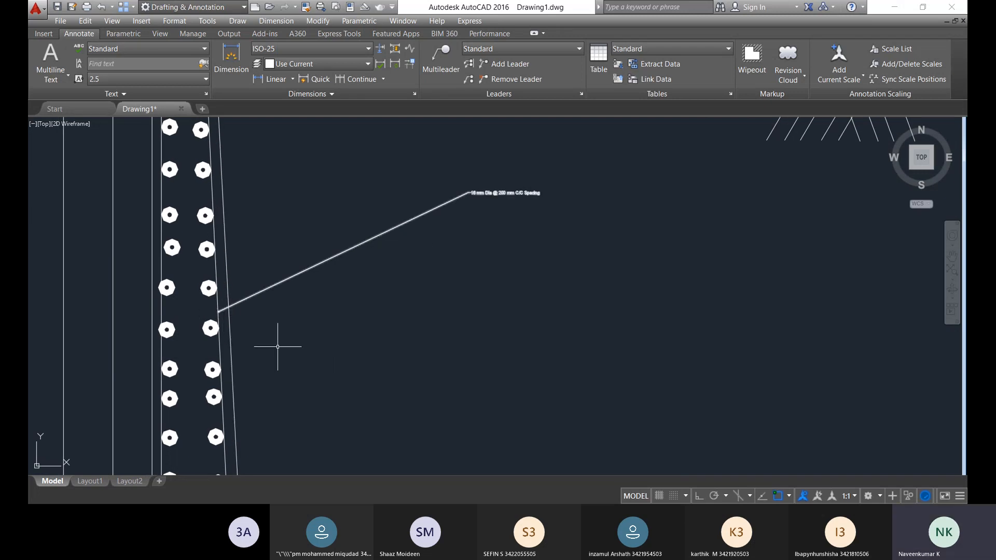
# - Delete the large "G.L" text above the ground line
pyautogui.scroll(-6, 325, 329)
pyautogui.moveTo(324, 329); pyautogui.dragTo(322, 294, button='middle')
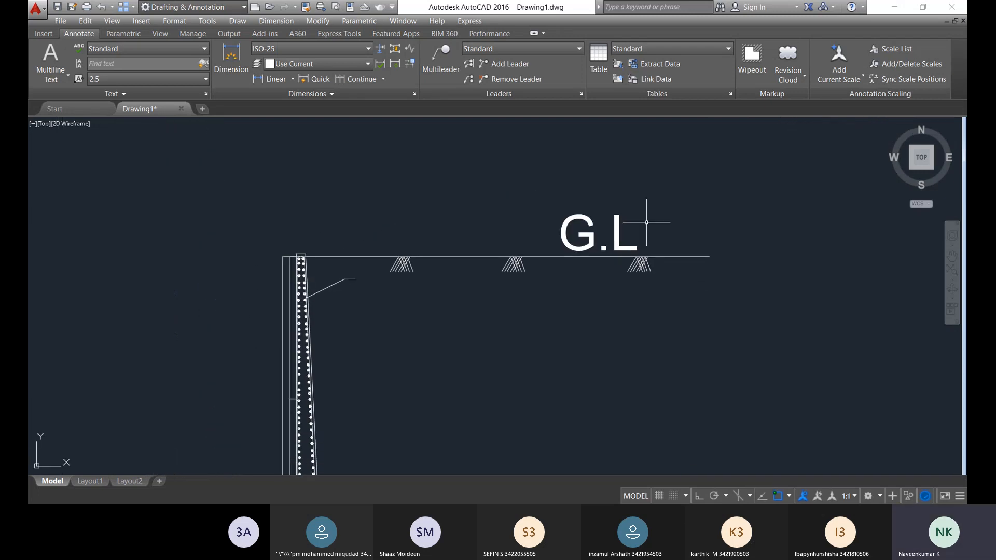
pyautogui.click(568, 206)
pyautogui.press('Delete')
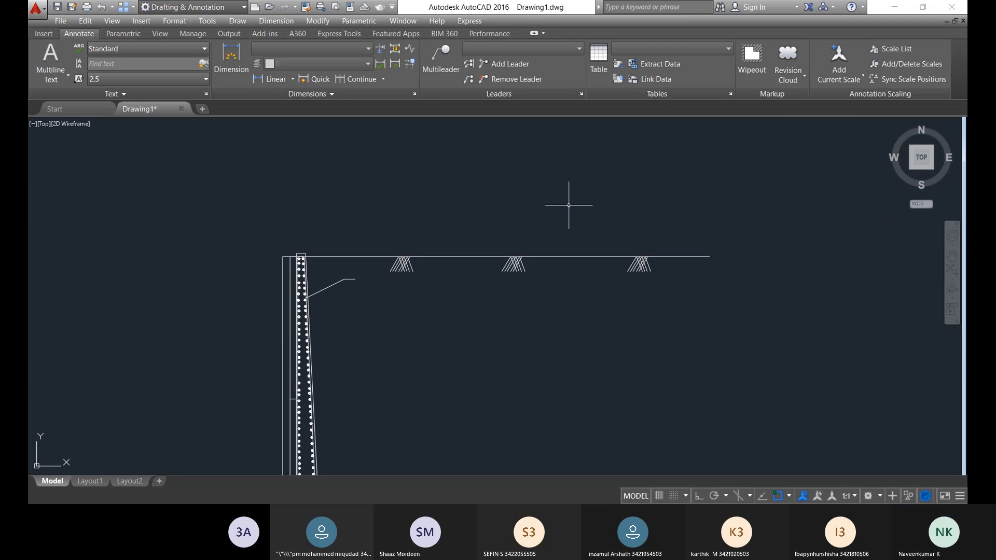
# - Place a second multileader from a bar dot in the stem's right-hand row, with its landing below the first leader's landing
pyautogui.scroll(4, 353, 337)
pyautogui.rightClick(318, 305)
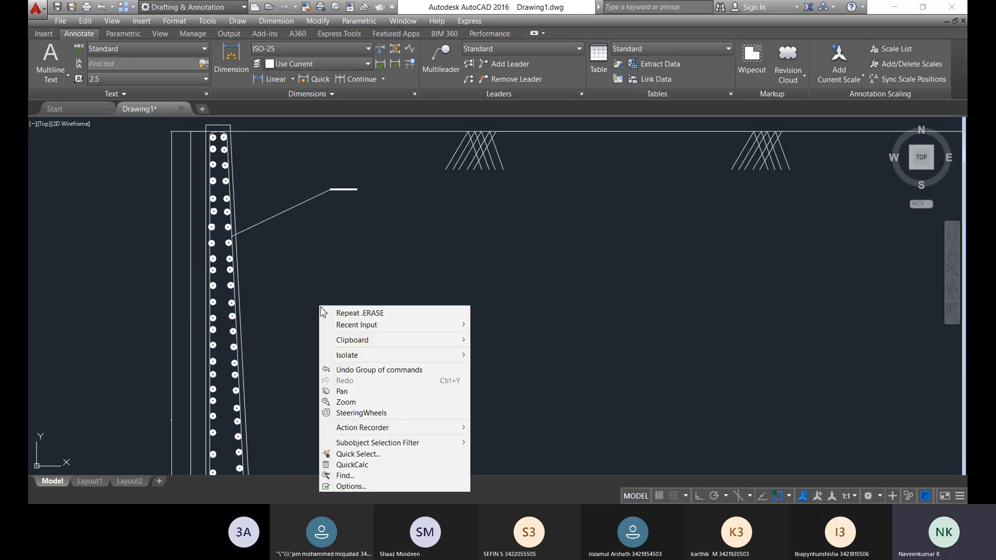
pyautogui.click(307, 300)
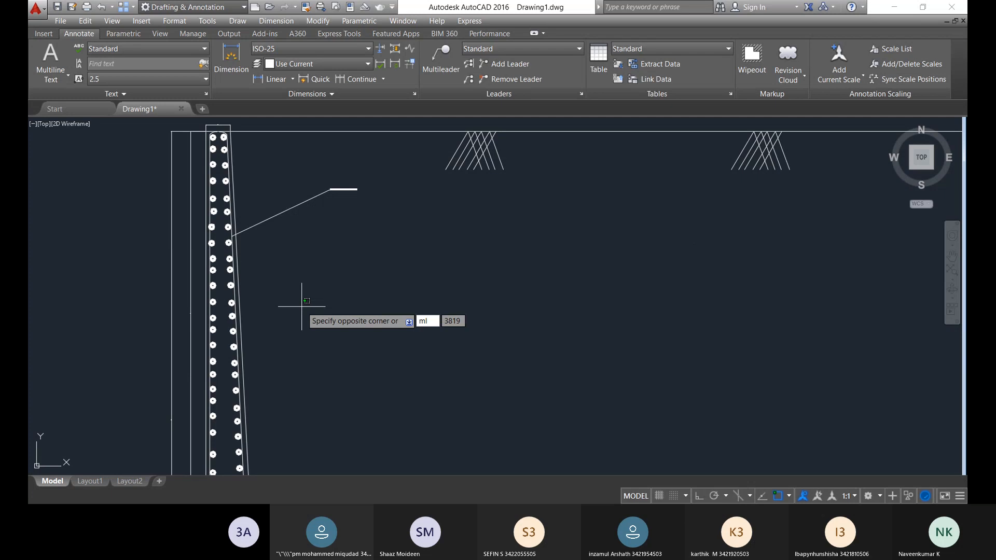
pyautogui.press('Return')
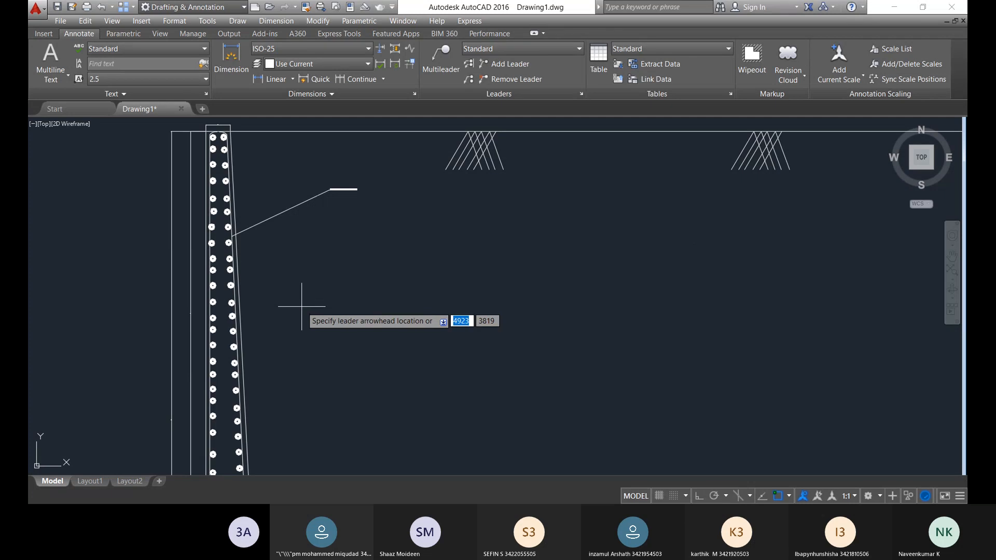
pyautogui.scroll(7, 244, 275)
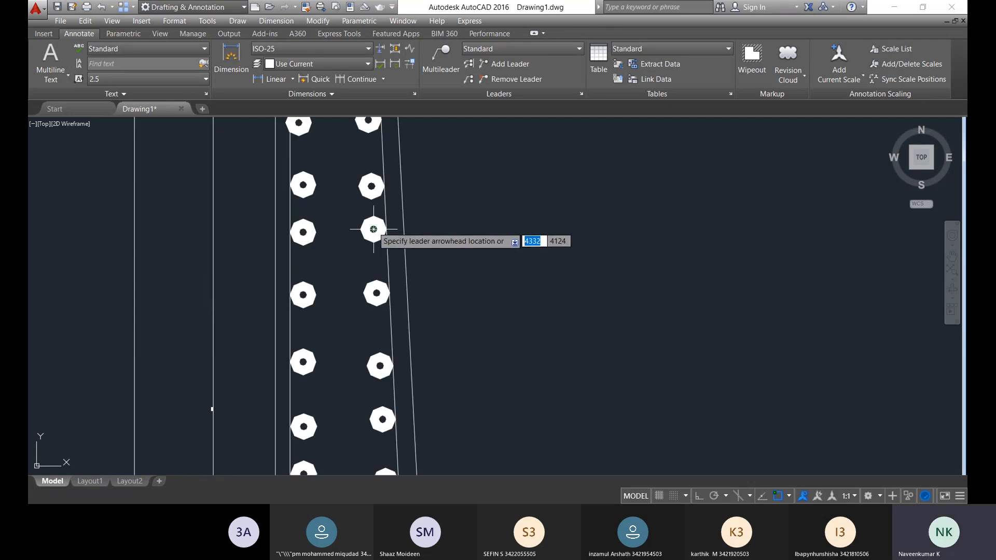
pyautogui.click(374, 229)
pyautogui.scroll(-6, 405, 249)
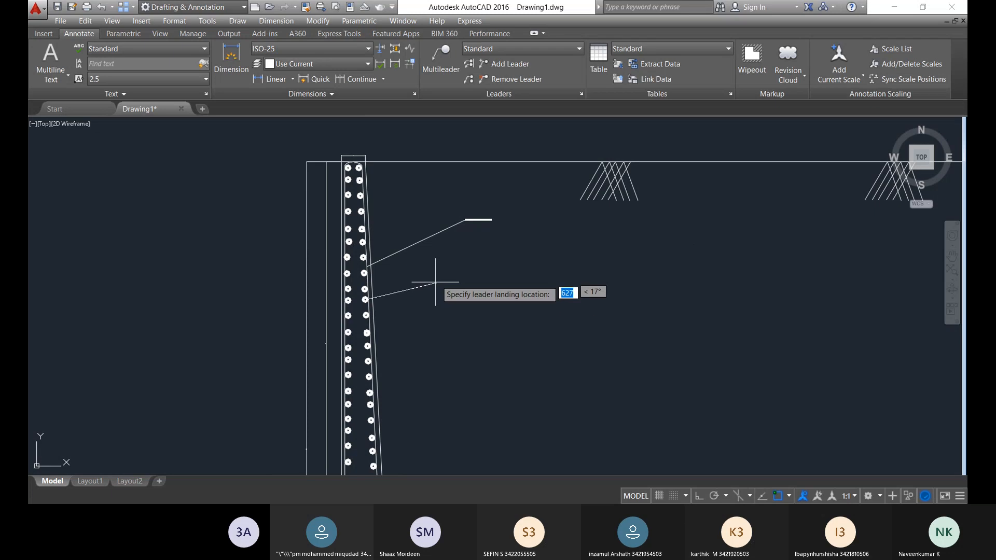
pyautogui.click(462, 253)
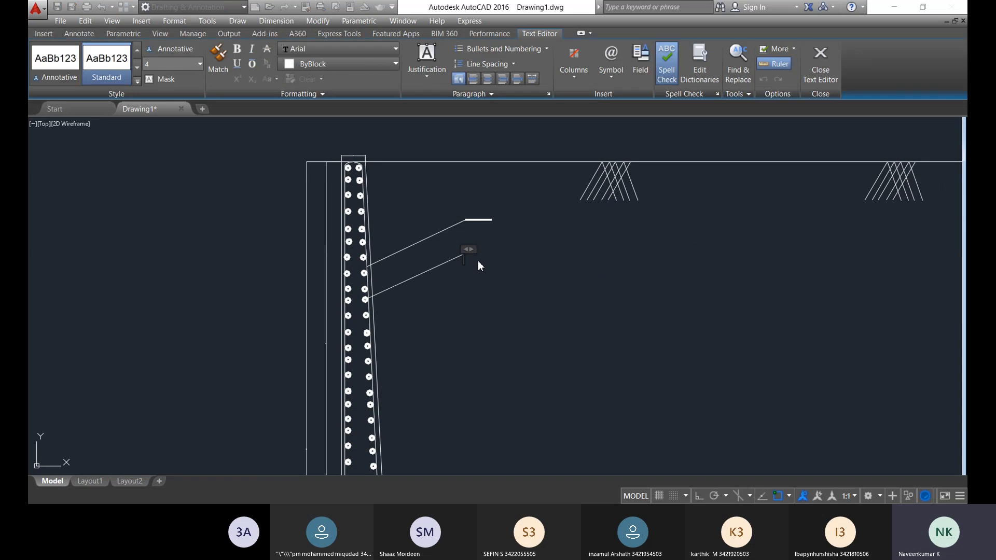
# - Set the text height of the second leader's note to 10
pyautogui.click(200, 64)
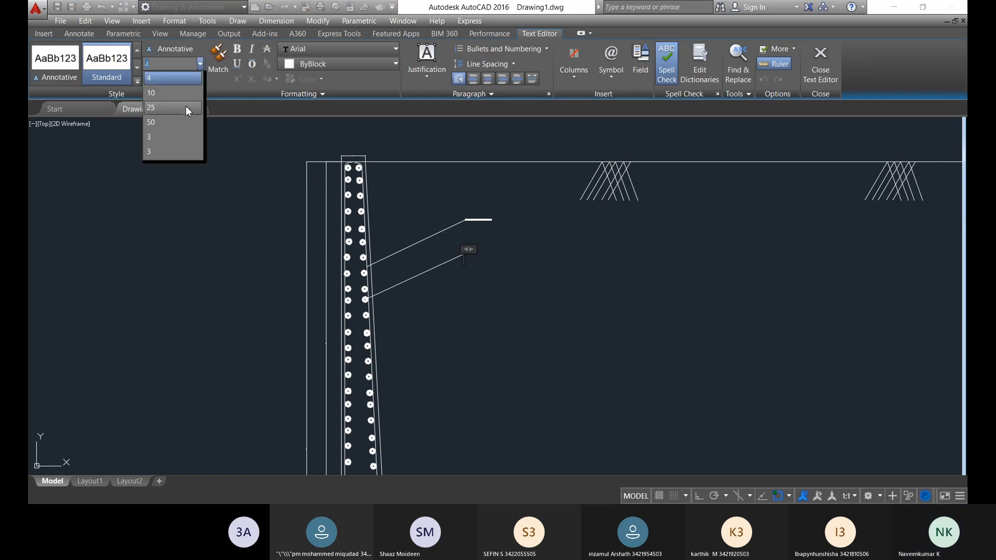
pyautogui.click(181, 92)
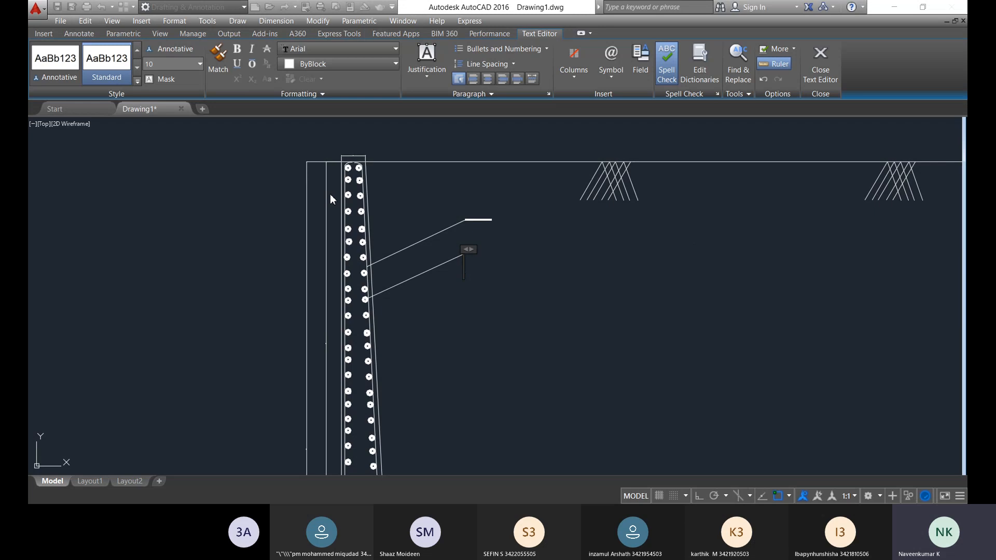
pyautogui.scroll(2, 474, 223)
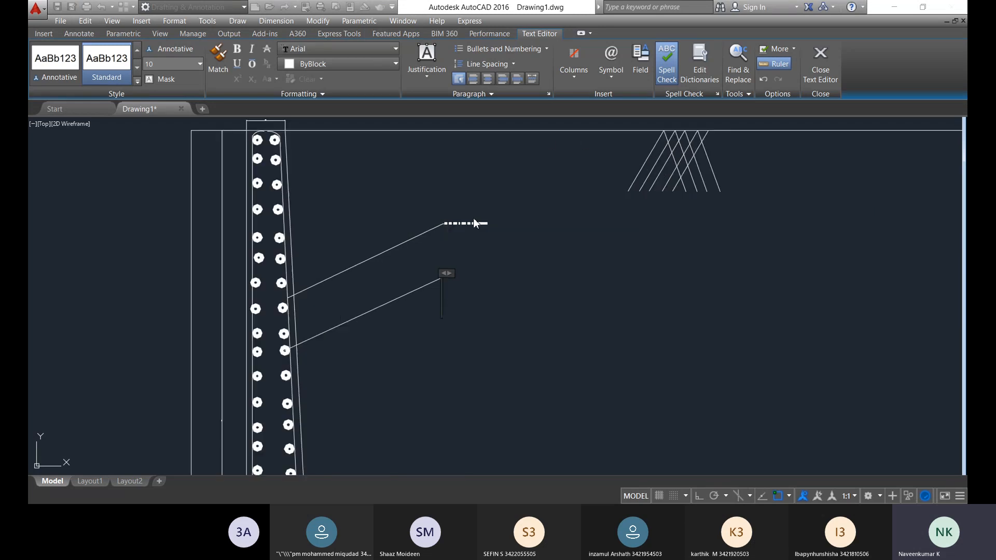
pyautogui.scroll(8, 468, 224)
pyautogui.scroll(-6, 468, 218)
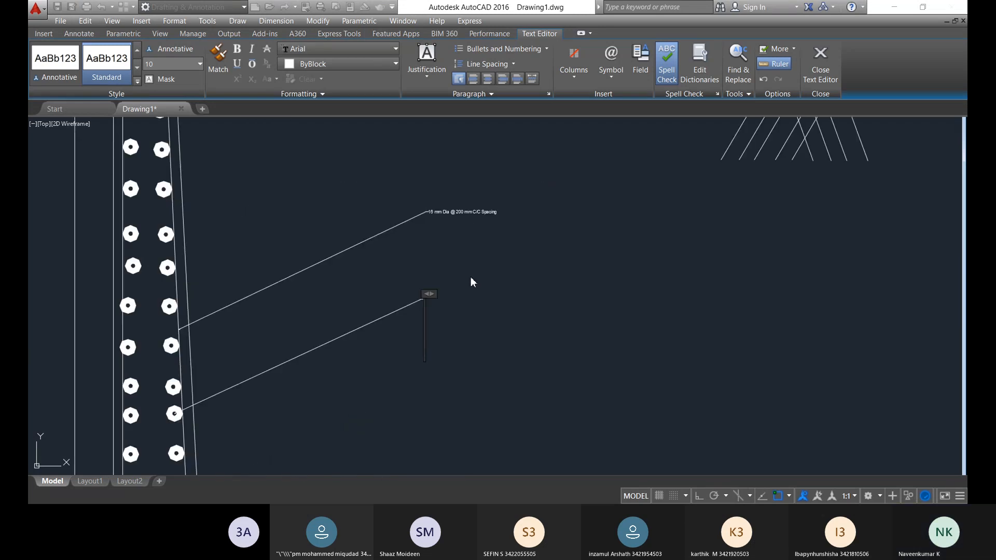
# - Enter "8 mm Dia @ 250 mm" as the text of the second leader's note
pyautogui.write('8')
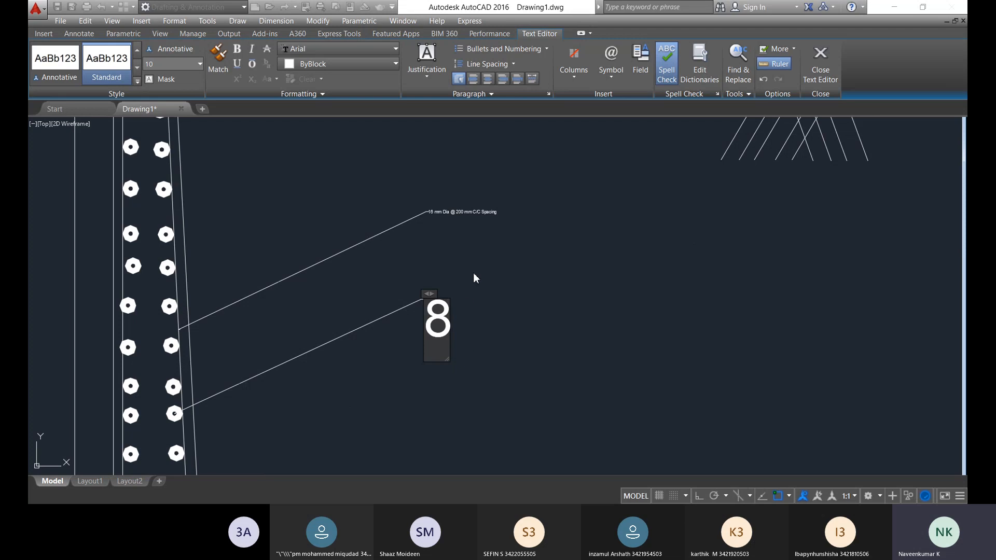
pyautogui.write(' mm')
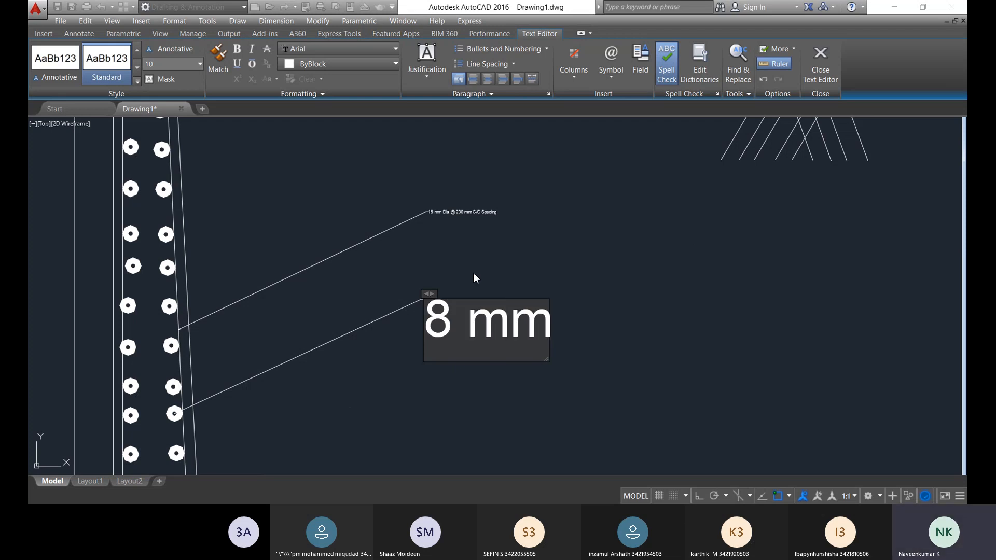
pyautogui.write(' Dia')
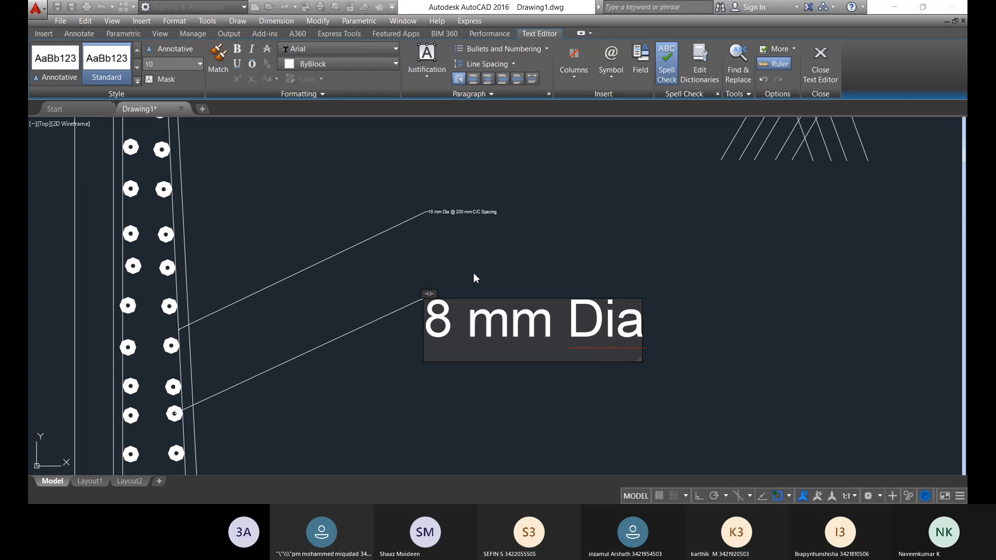
pyautogui.write(' &')
pyautogui.press('BackSpace')
pyautogui.write('@ 2')
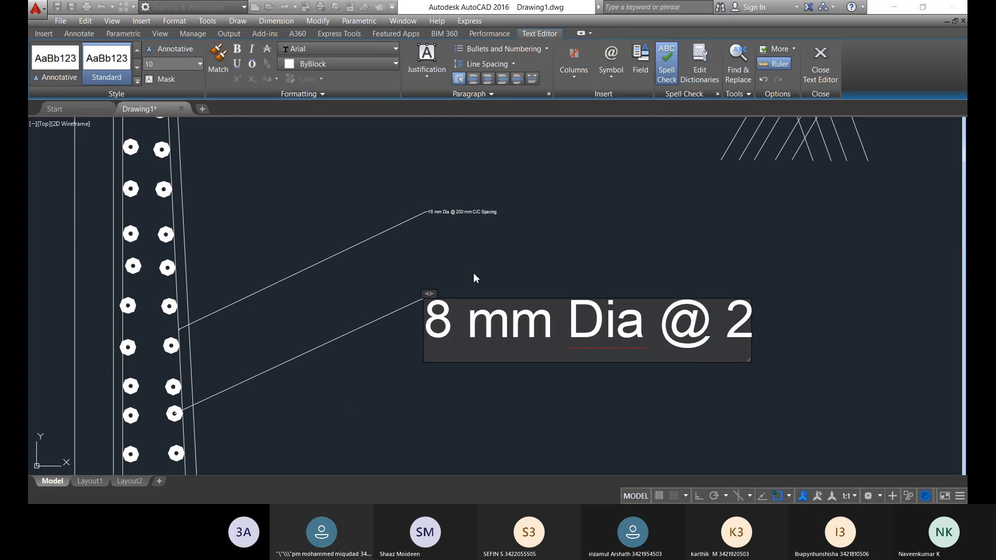
pyautogui.write('50 mm')
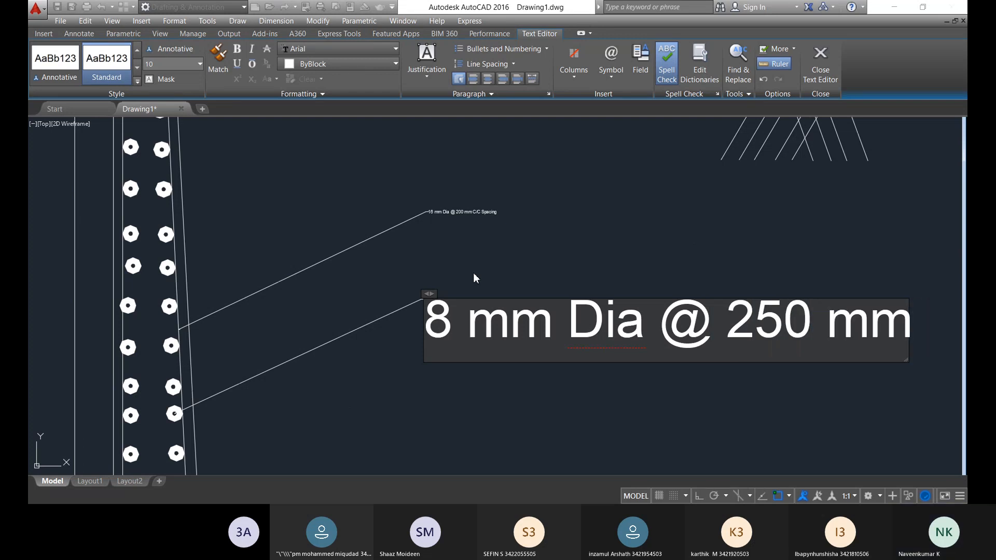
# - Append "C/C Spacing" to the second leader's note and save the text changes
pyautogui.write(' C')
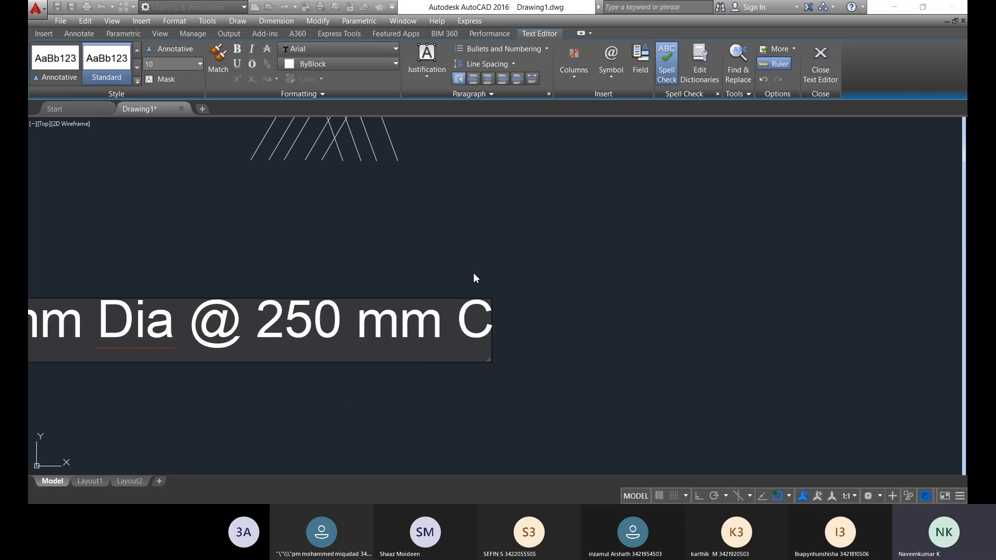
pyautogui.write('/C')
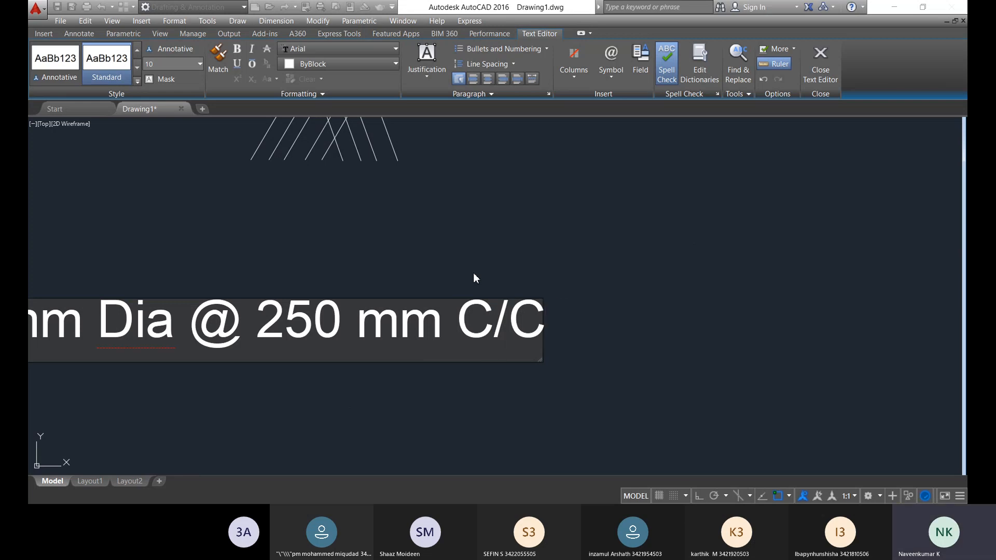
pyautogui.write(' Sp')
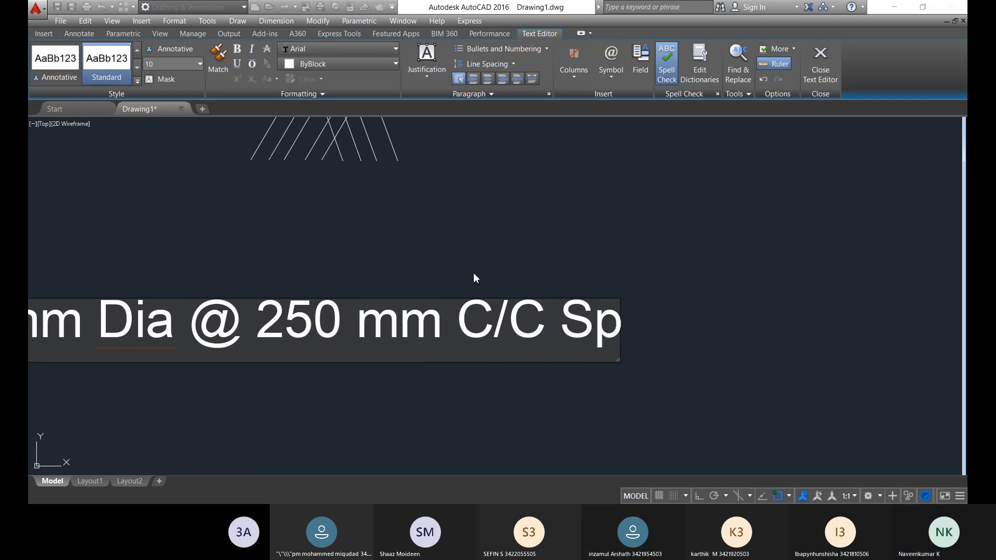
pyautogui.write('acing')
pyautogui.press('Return')
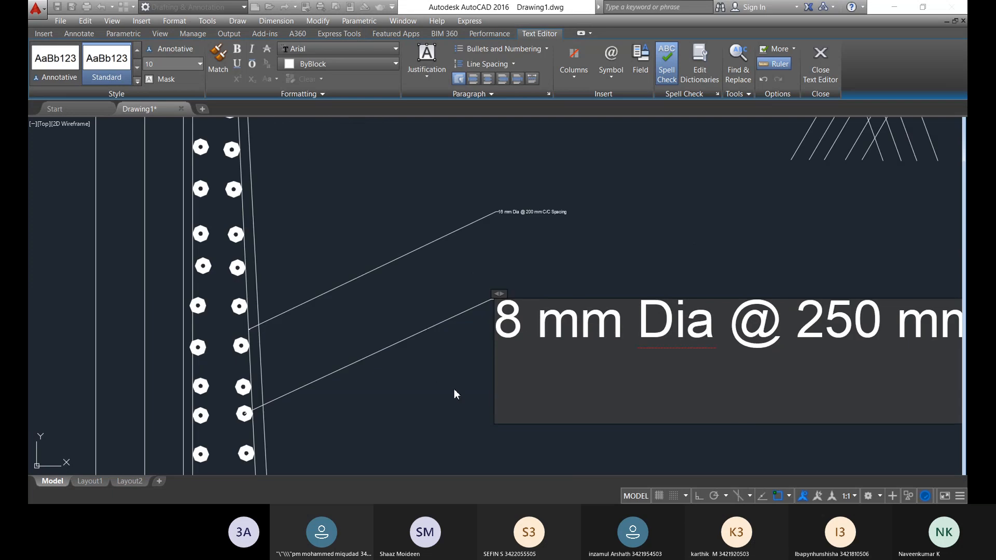
pyautogui.press('Escape')
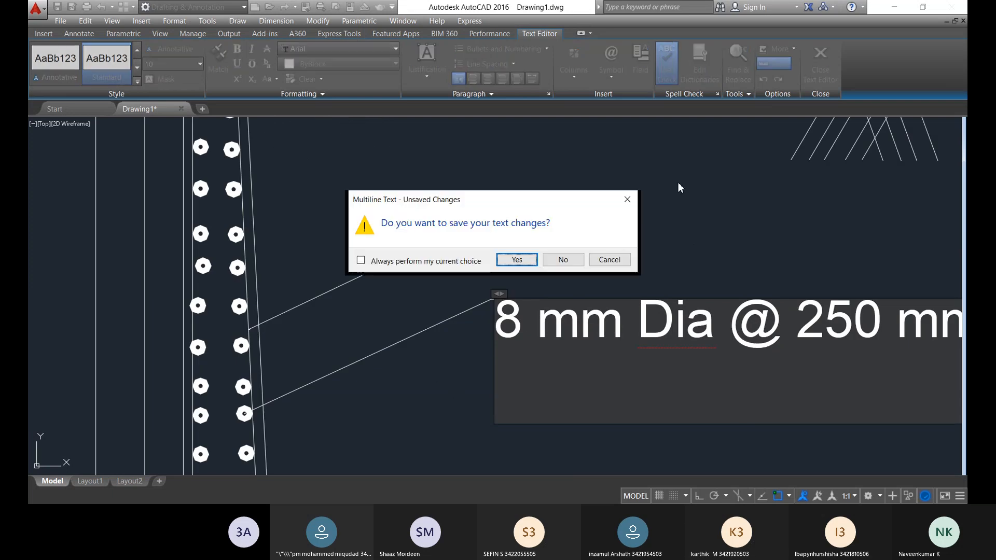
pyautogui.click(516, 260)
# - Examine the bar dots along the stem down to the footing in relation to the two leader notes
pyautogui.scroll(-1, 528, 309)
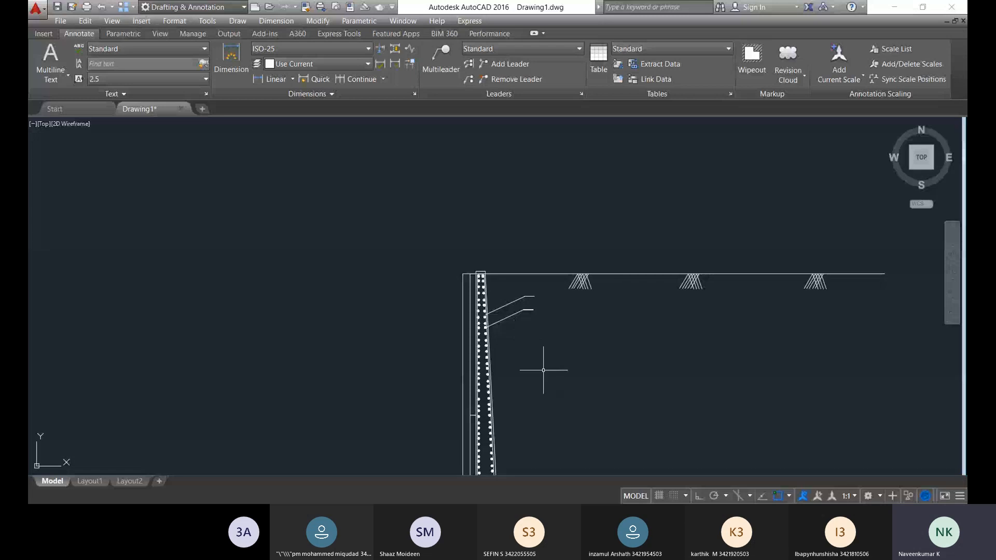
pyautogui.scroll(-1, 537, 363)
pyautogui.moveTo(533, 361); pyautogui.dragTo(515, 309, button='middle')
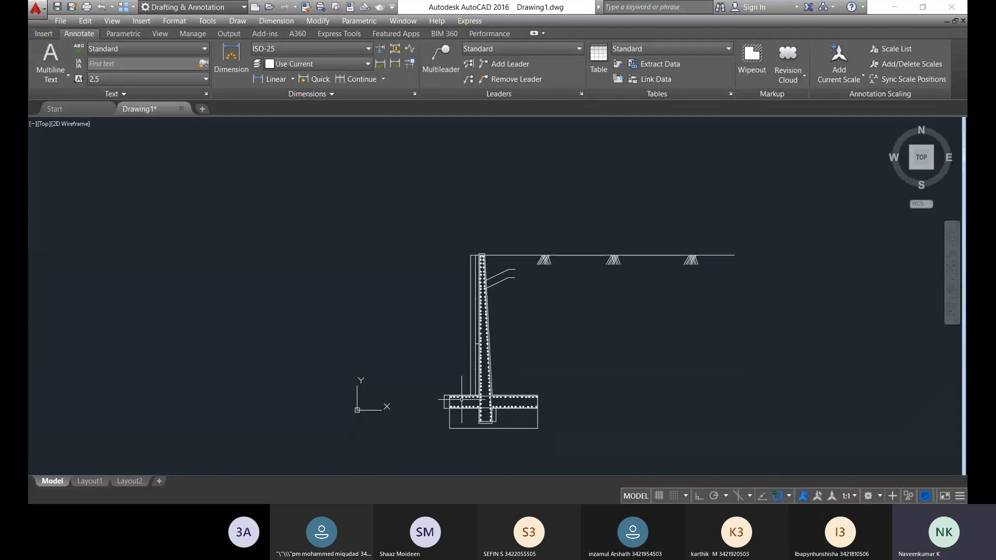
pyautogui.scroll(4, 501, 343)
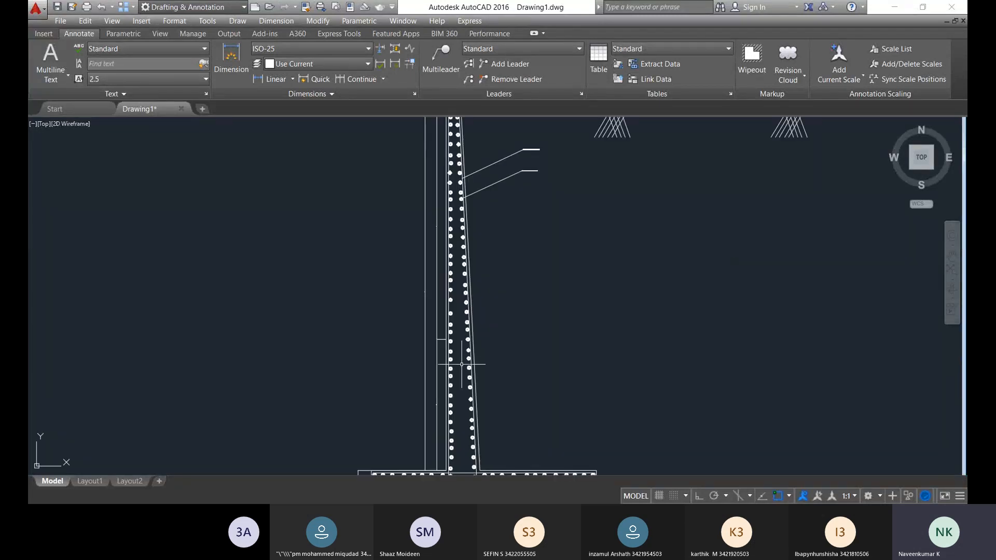
pyautogui.scroll(2, 462, 364)
pyautogui.scroll(6, 445, 347)
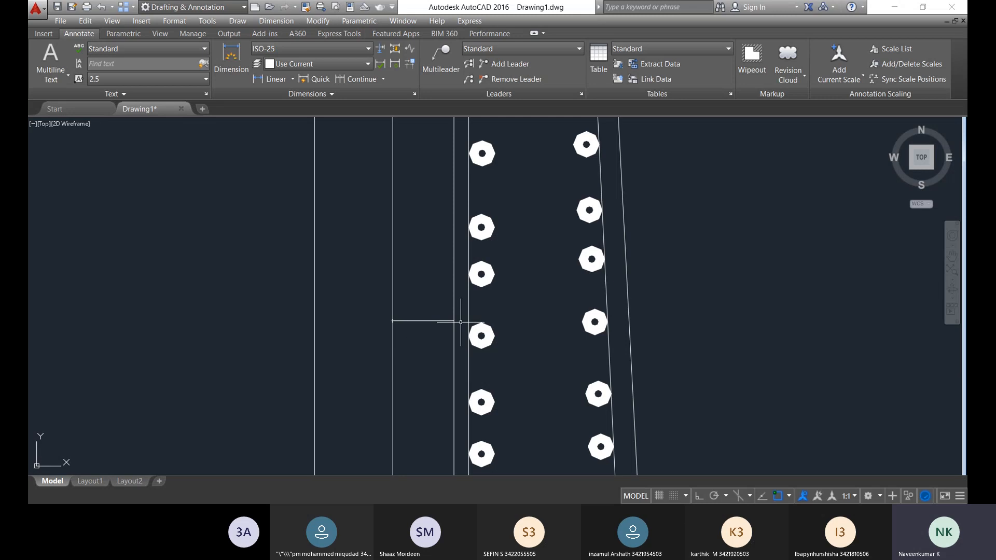
pyautogui.scroll(-10, 461, 322)
pyautogui.scroll(4, 547, 263)
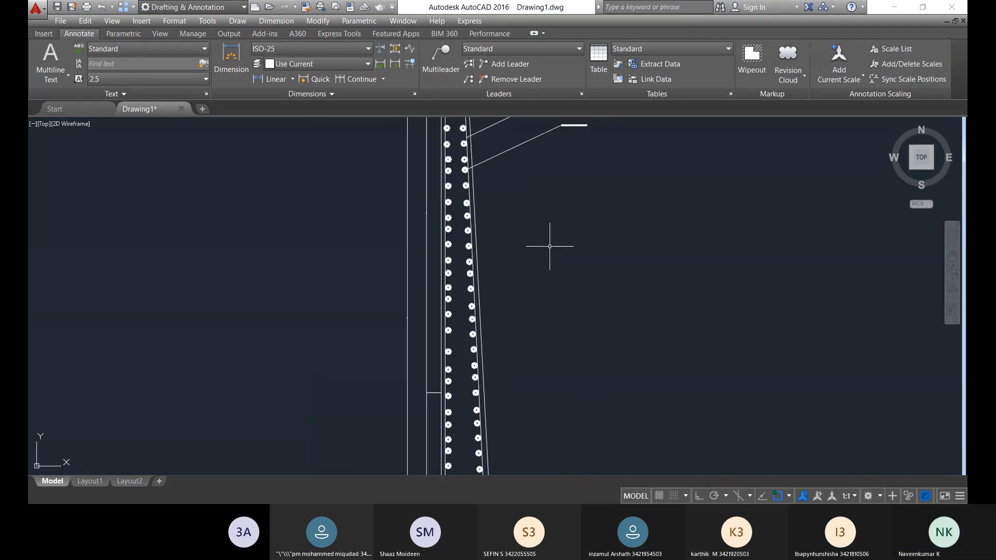
pyautogui.scroll(-2, 540, 213)
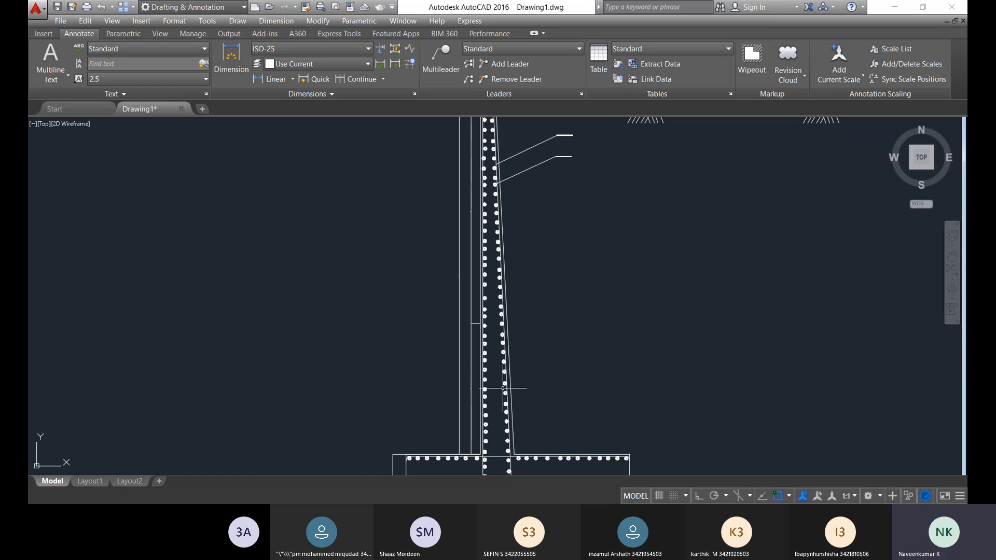
pyautogui.scroll(3, 501, 387)
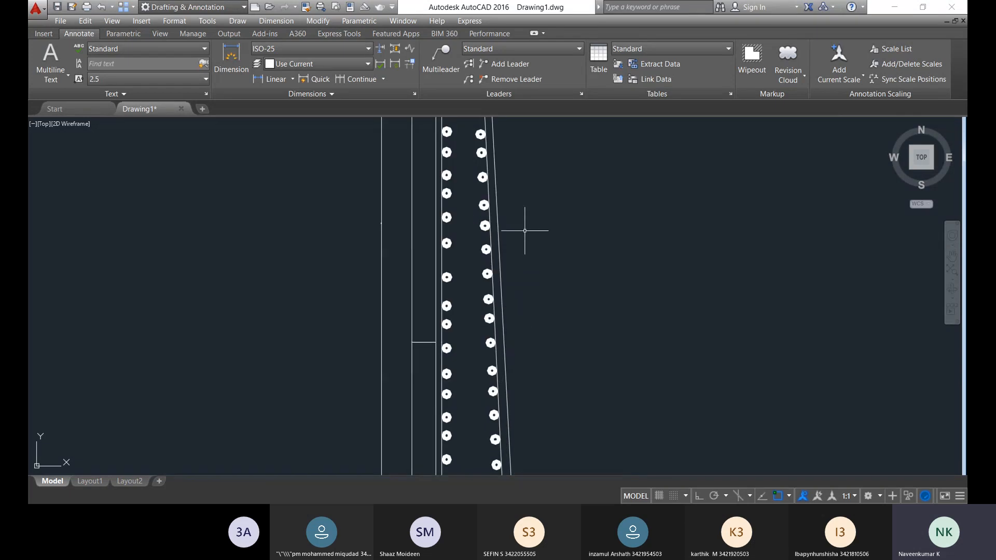
pyautogui.scroll(-5, 596, 167)
pyautogui.moveTo(596, 169); pyautogui.dragTo(529, 232, button='middle')
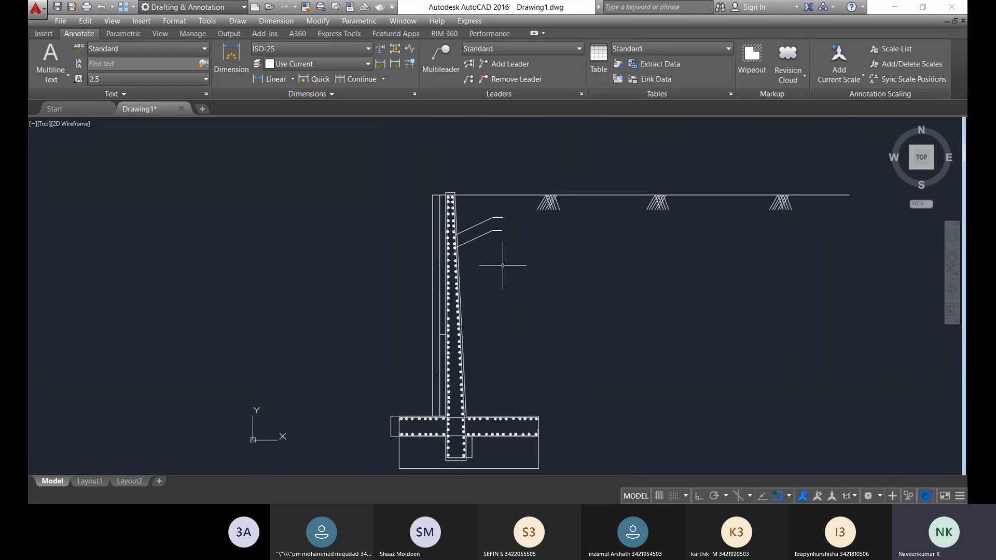
# - Copy both leader notes about 2940 units down the stem, from the upper leader's arrow tip to a bar dot in the lower right-hand row
pyautogui.scroll(3, 513, 259)
pyautogui.click(521, 240)
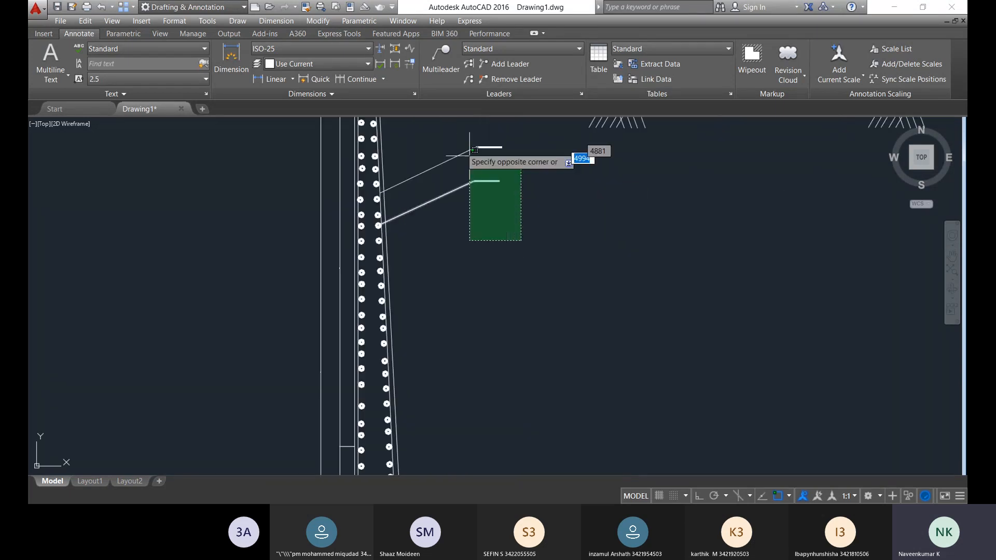
pyautogui.click(429, 147)
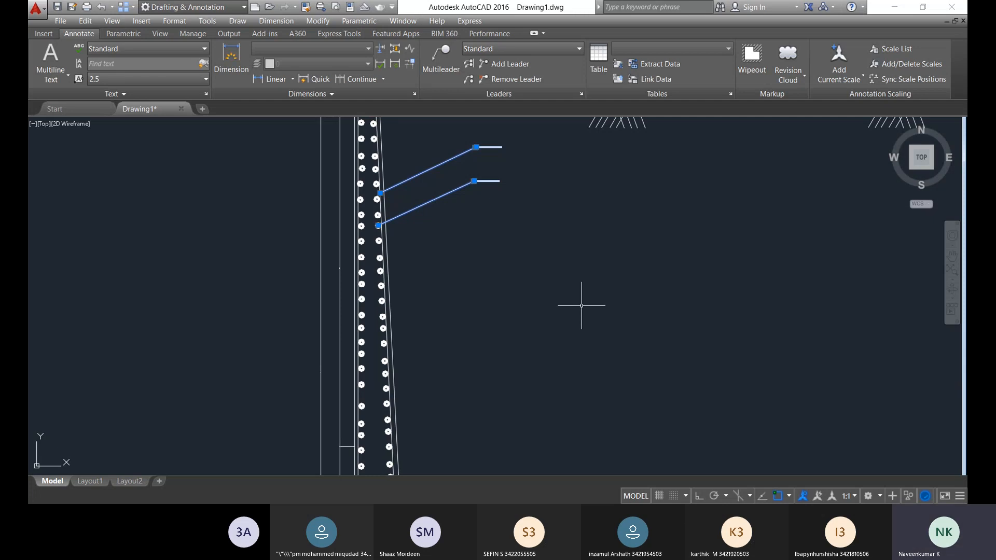
pyautogui.write('m')
pyautogui.press('space')
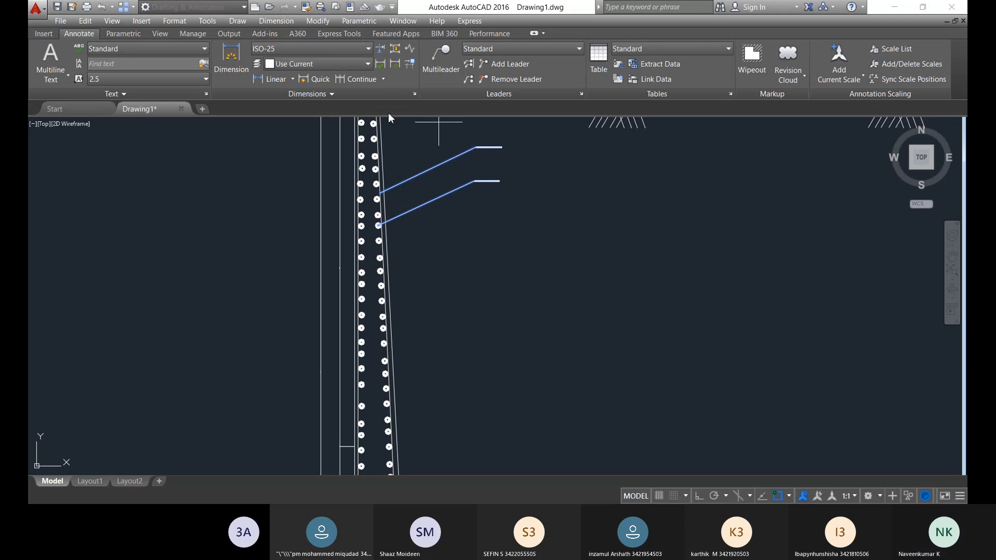
pyautogui.scroll(5, 381, 155)
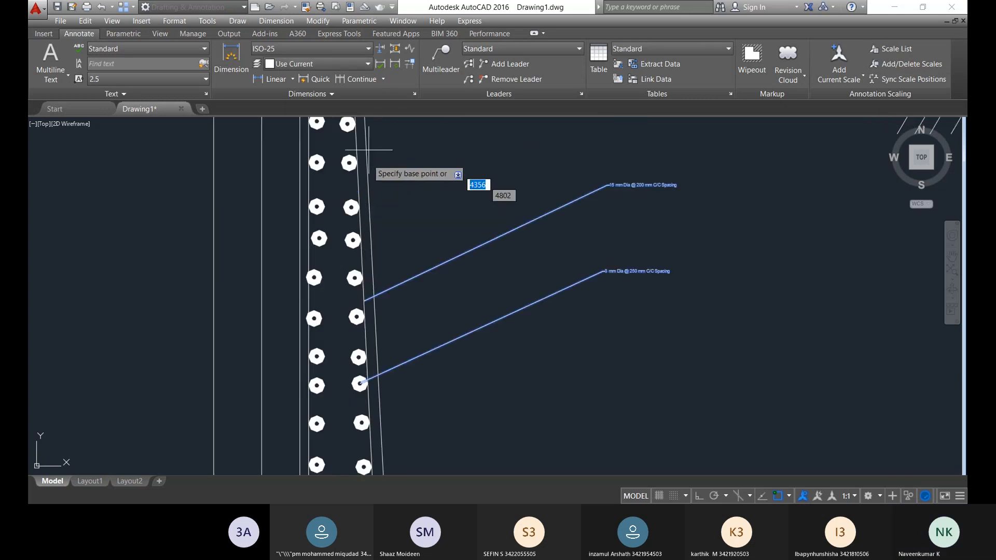
pyautogui.click(364, 299)
pyautogui.moveTo(355, 440); pyautogui.dragTo(373, 189, button='middle')
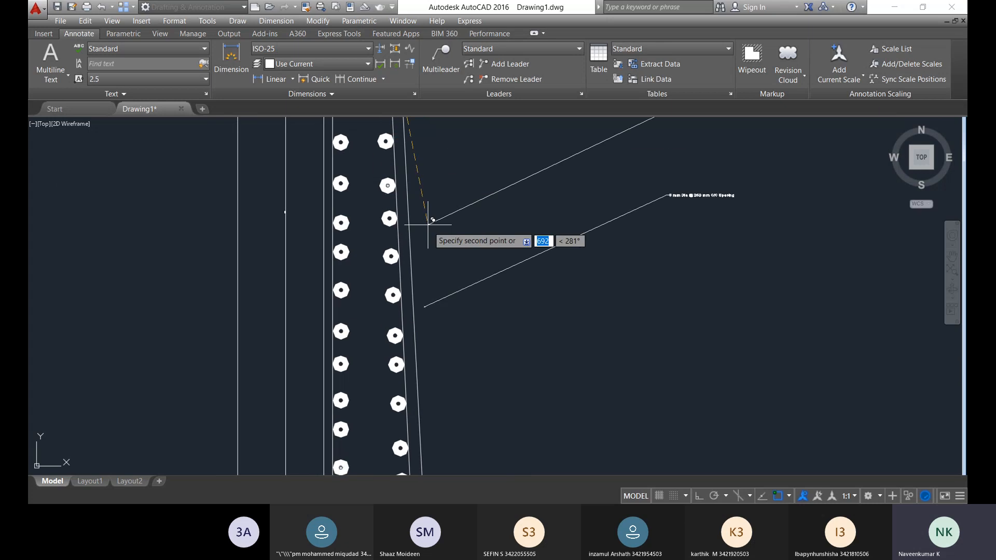
pyautogui.scroll(-5, 434, 259)
pyautogui.scroll(5, 418, 301)
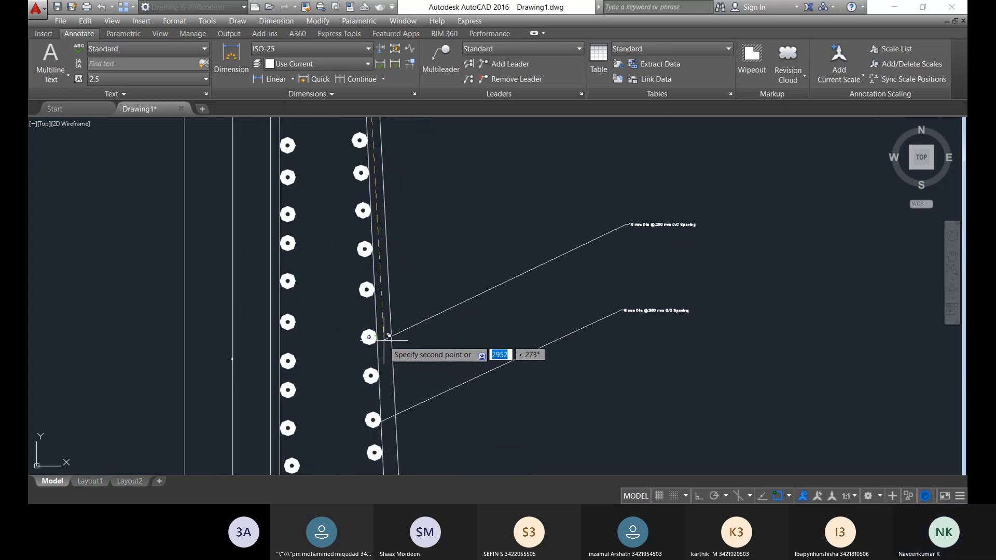
pyautogui.scroll(5, 386, 335)
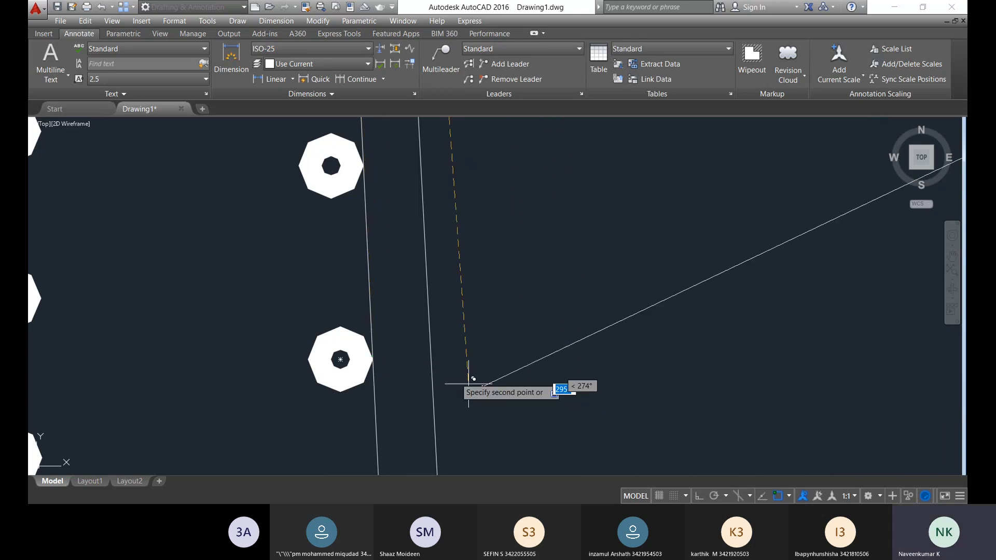
pyautogui.scroll(5, 410, 363)
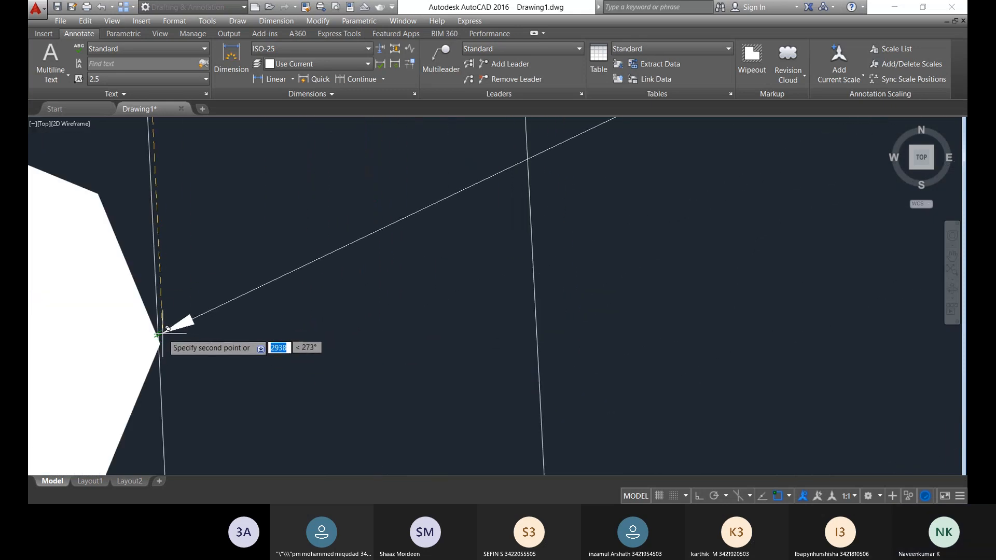
pyautogui.scroll(-2, 189, 337)
pyautogui.scroll(-10, 187, 342)
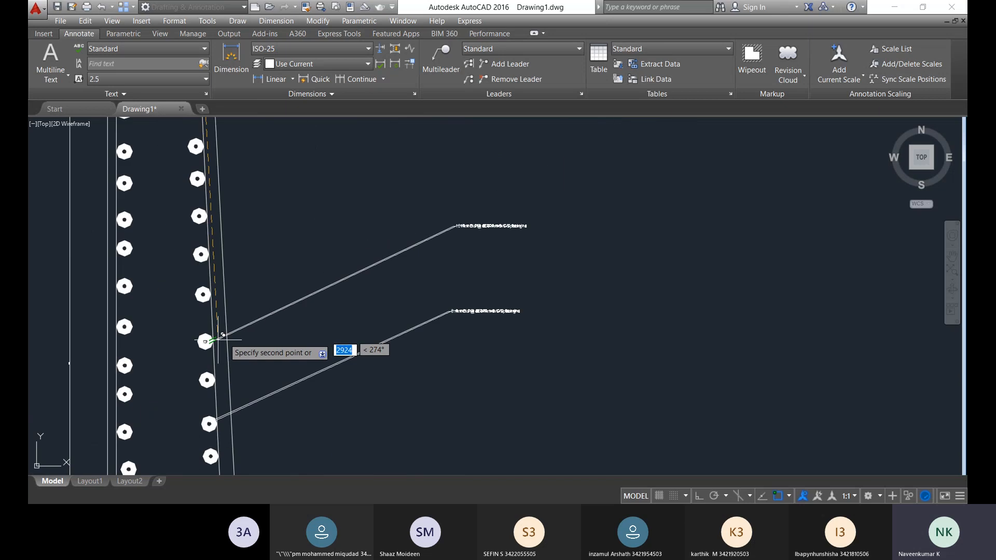
pyautogui.scroll(-3, 268, 363)
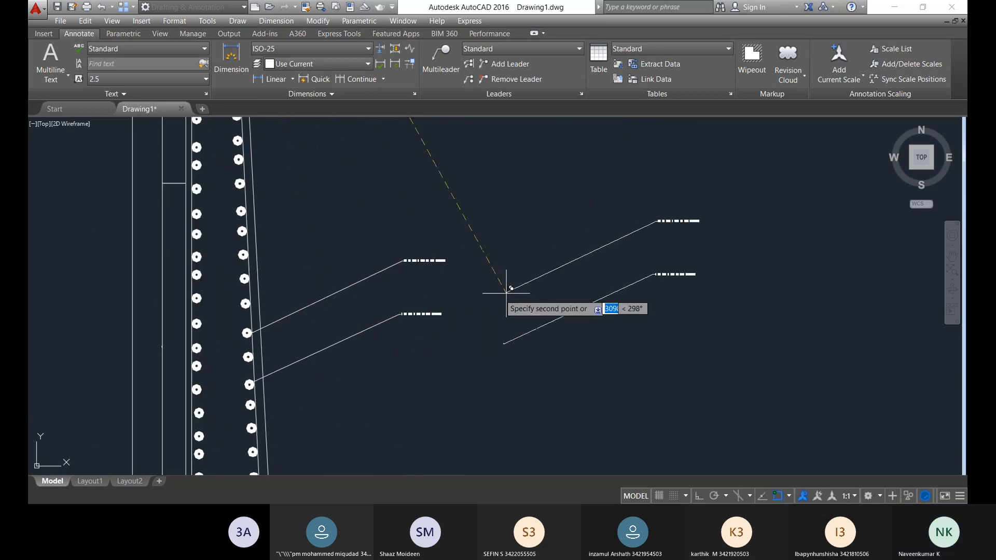
pyautogui.press('Escape')
# - Inspect the copied leaders near the stem base, the footing bars and the legibility of the note text
pyautogui.scroll(-3, 356, 329)
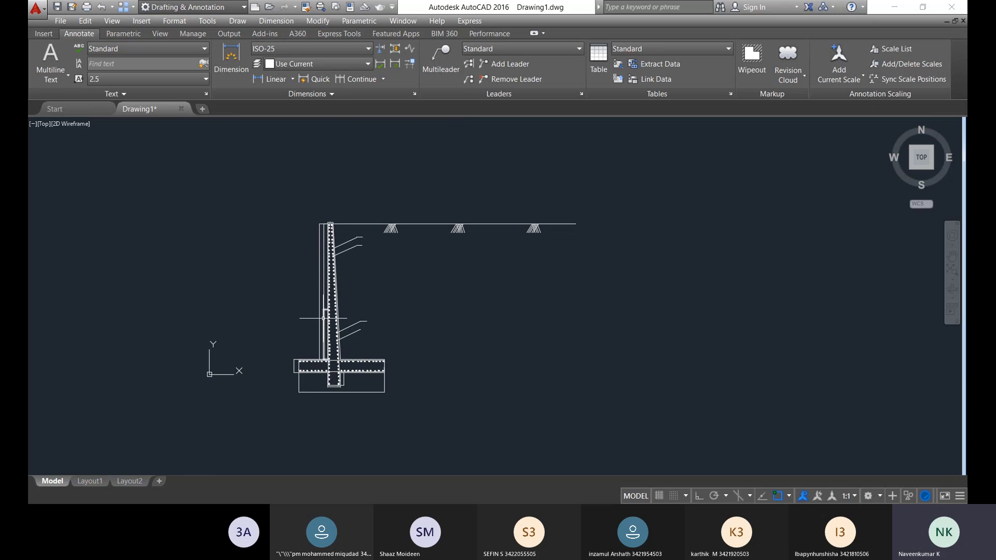
pyautogui.scroll(8, 348, 363)
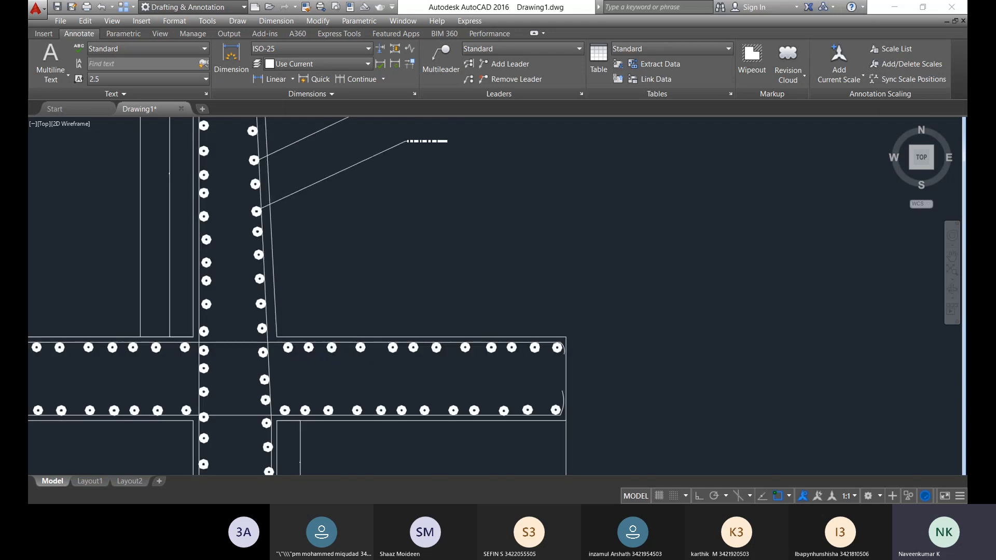
pyautogui.scroll(-5, 427, 140)
pyautogui.scroll(10, 441, 171)
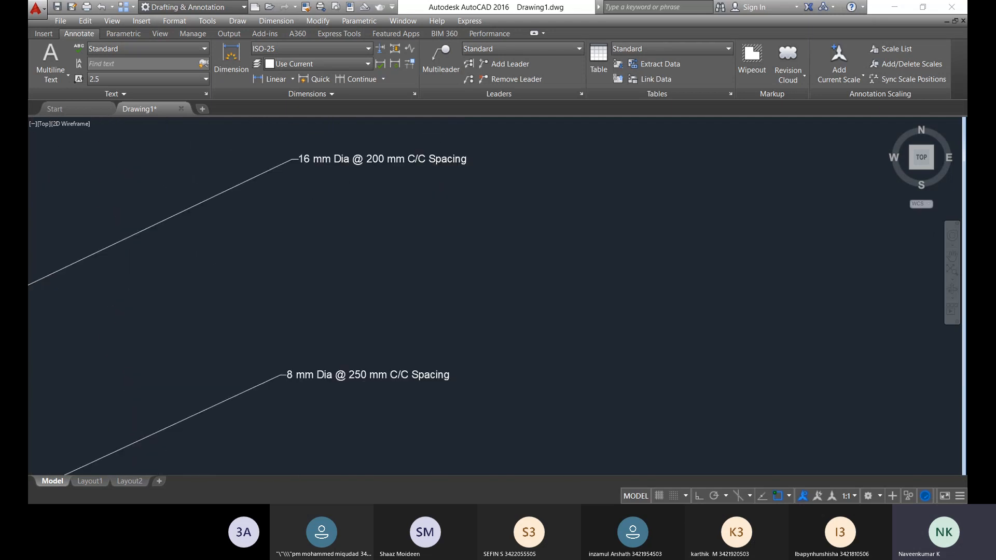
# - Change the bar spacing in the upper copied leader note near the stem base to 160 mm
pyautogui.scroll(5, 381, 166)
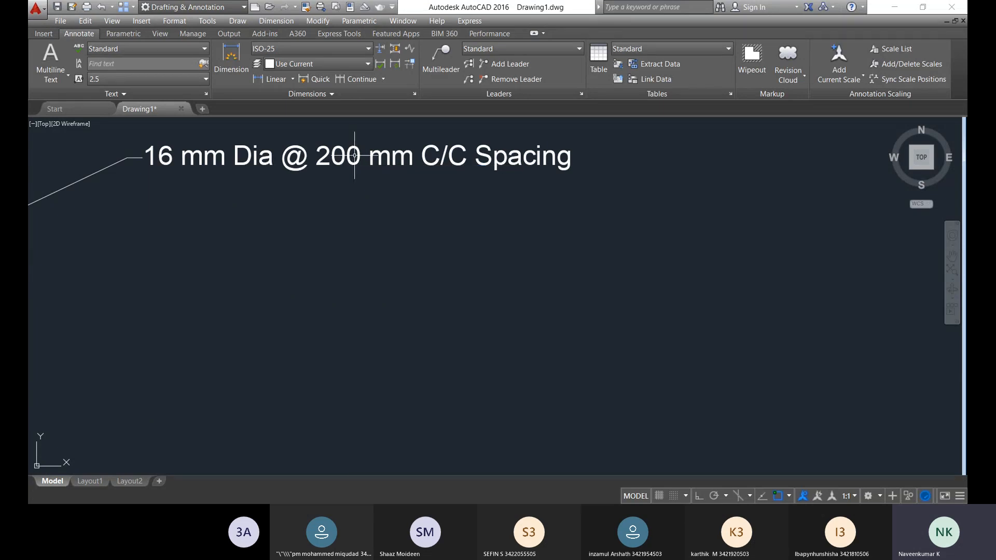
pyautogui.click(342, 154)
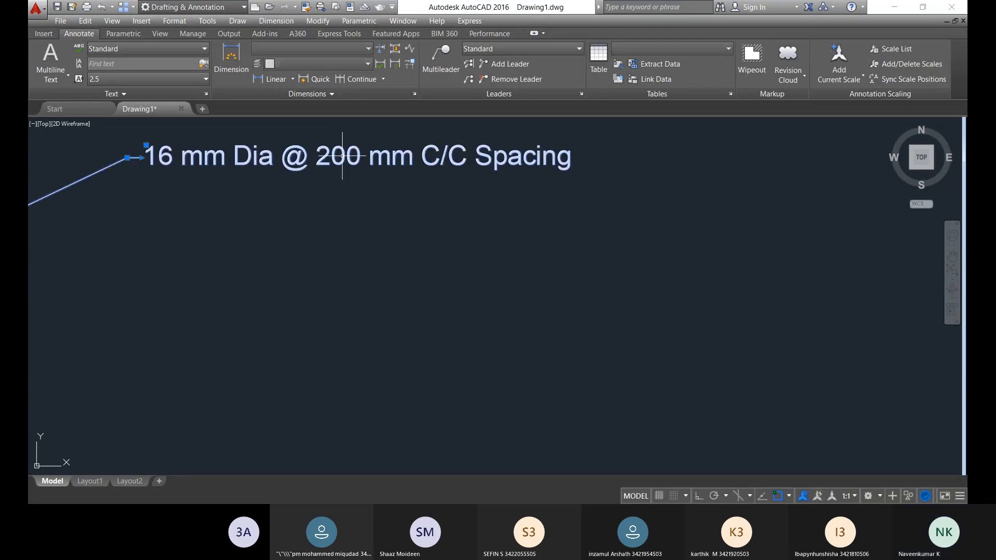
pyautogui.doubleClick(342, 155)
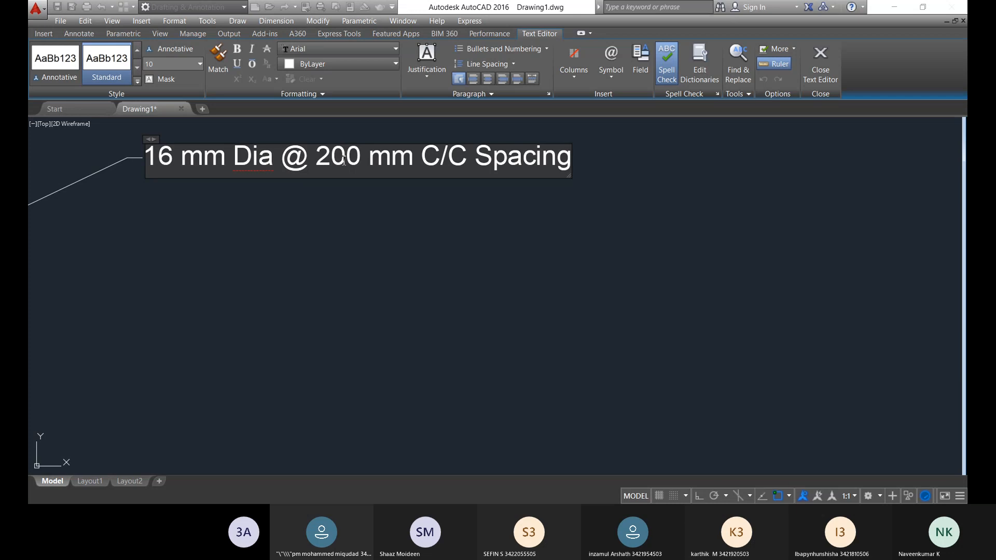
pyautogui.press('BackSpace')
pyautogui.press('BackSpace')
pyautogui.write('16')
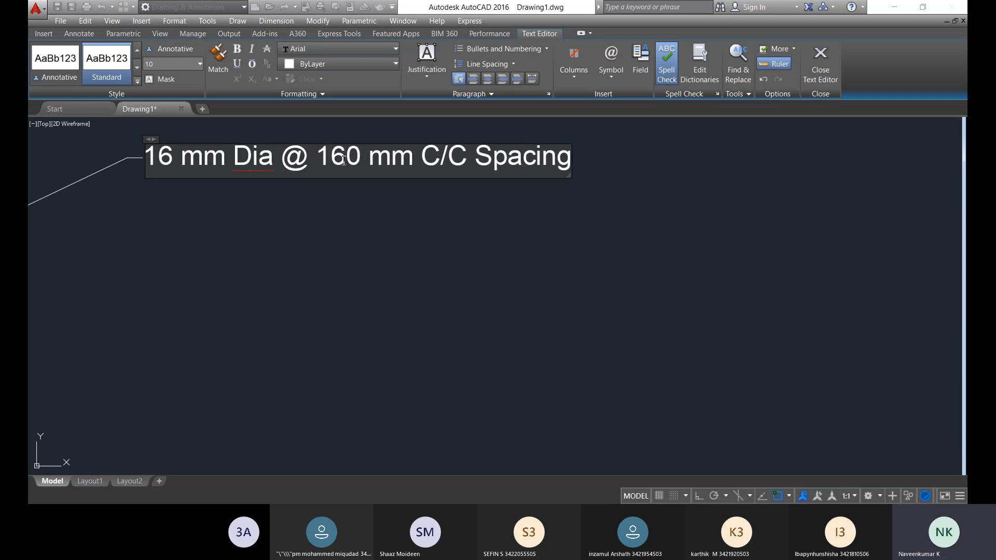
pyautogui.scroll(-4, 389, 288)
pyautogui.scroll(-2, 382, 326)
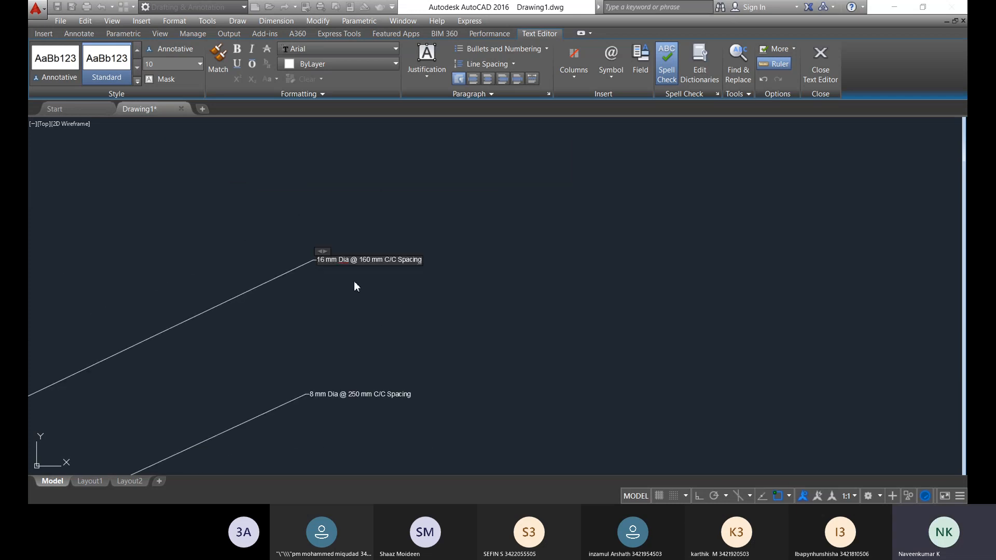
pyautogui.moveTo(360, 254)
pyautogui.mouseDown(button='middle')
pyautogui.moveTo(359, 245)
pyautogui.moveTo(376, 257)
pyautogui.mouseUp(button='middle')
pyautogui.click(364, 307)
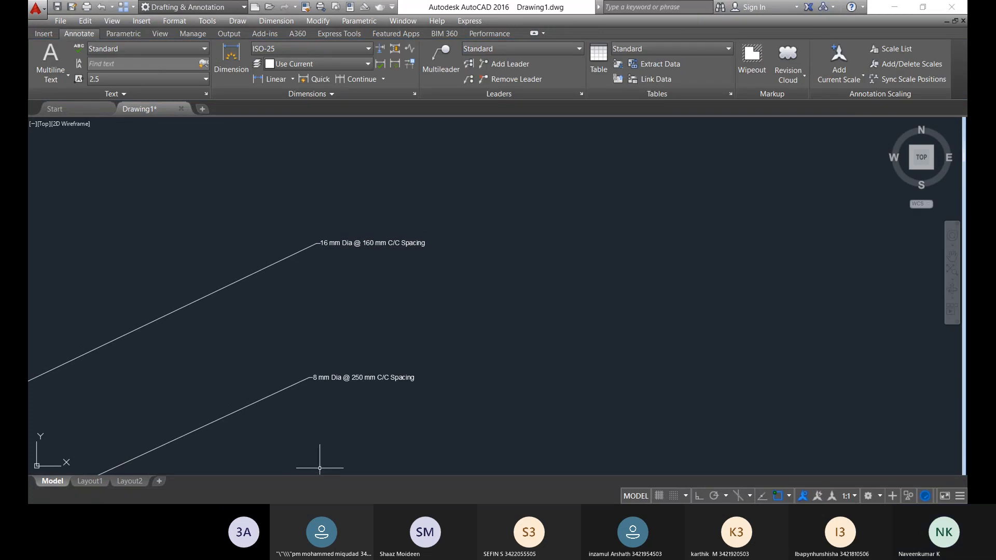
# - Change the bar spacing in the lower copied leader note, for the 8 mm bars, to 180 mm
pyautogui.moveTo(394, 358); pyautogui.dragTo(399, 280, button='middle')
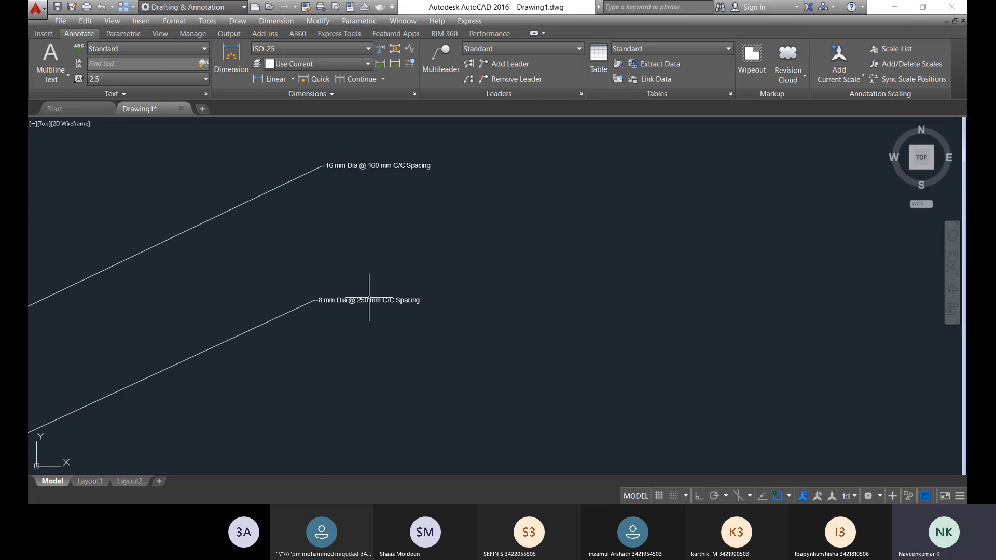
pyautogui.doubleClick(369, 300)
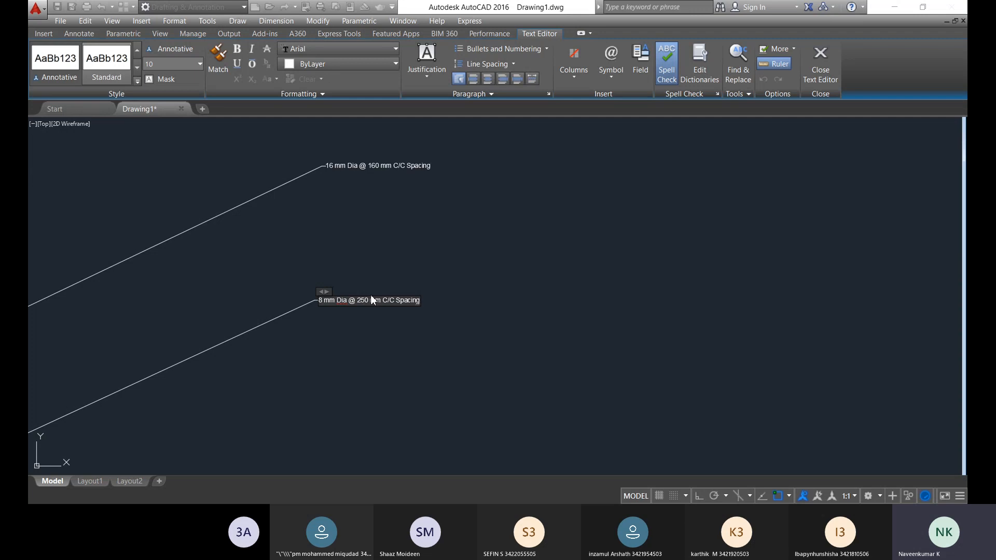
pyautogui.press('BackSpace')
pyautogui.press('BackSpace')
pyautogui.write('18')
pyautogui.scroll(-6, 370, 381)
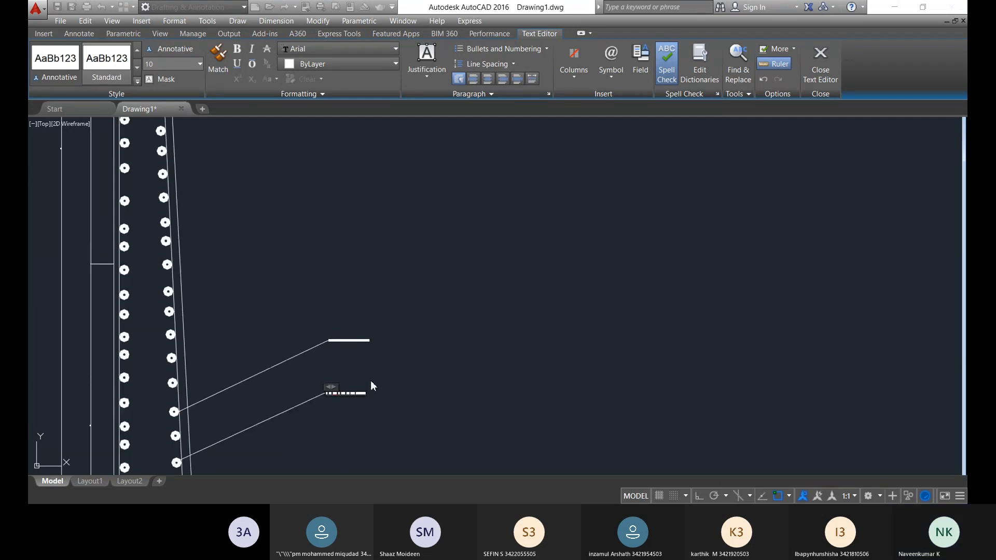
pyautogui.click(377, 428)
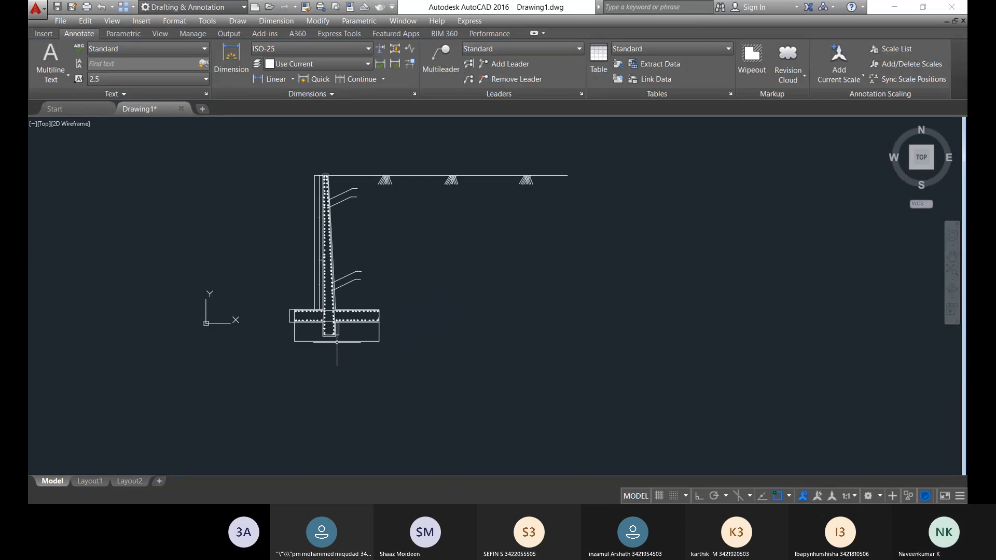
# - Copy the 180 mm spacing leader about 930 units from its arrow tip down to the footing's top bar line, right of the stem
pyautogui.scroll(2, 337, 342)
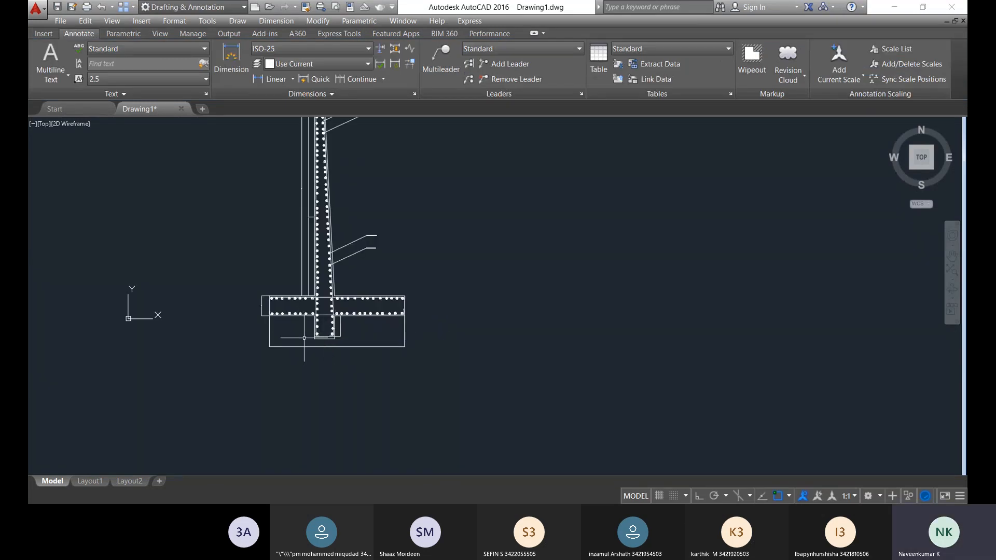
pyautogui.scroll(6, 365, 300)
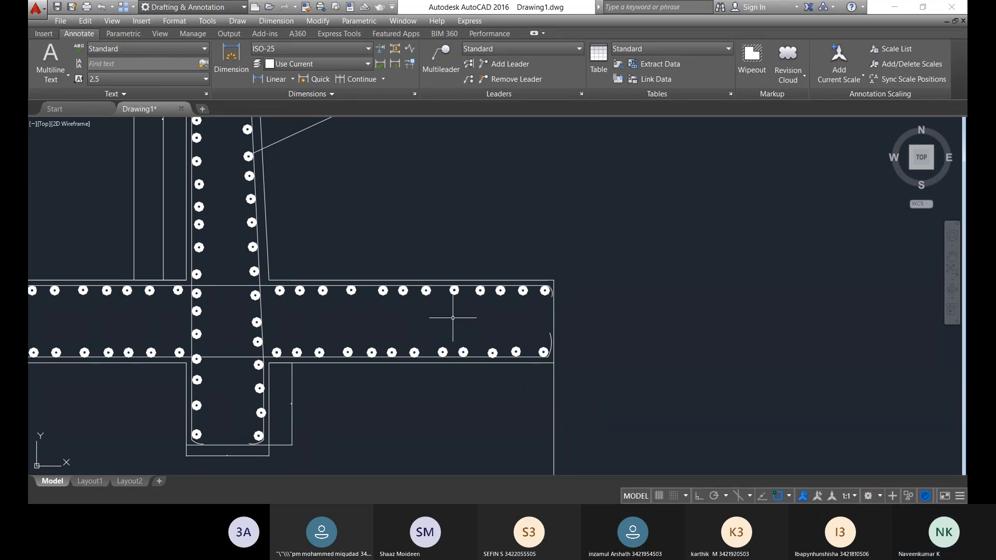
pyautogui.scroll(-4, 428, 297)
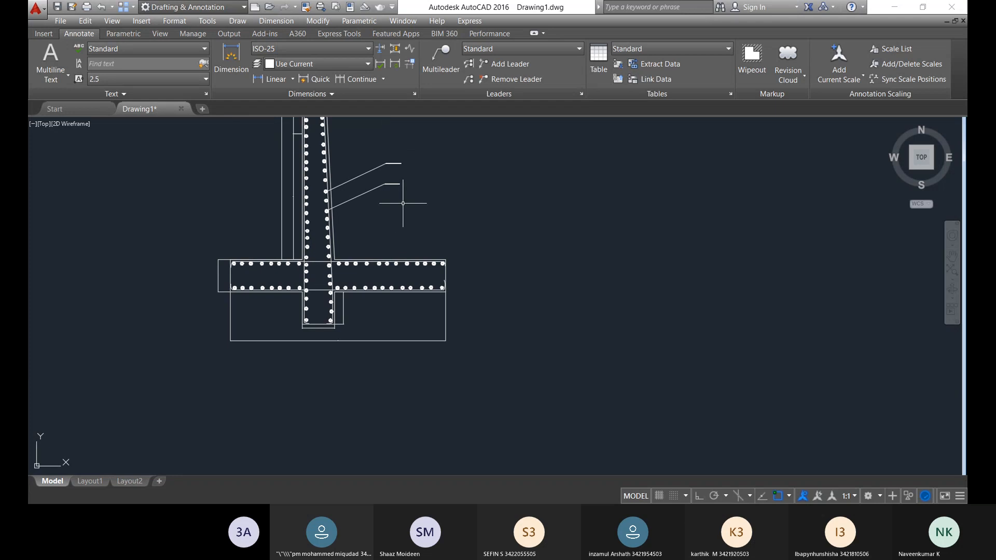
pyautogui.click(462, 219)
pyautogui.click(374, 172)
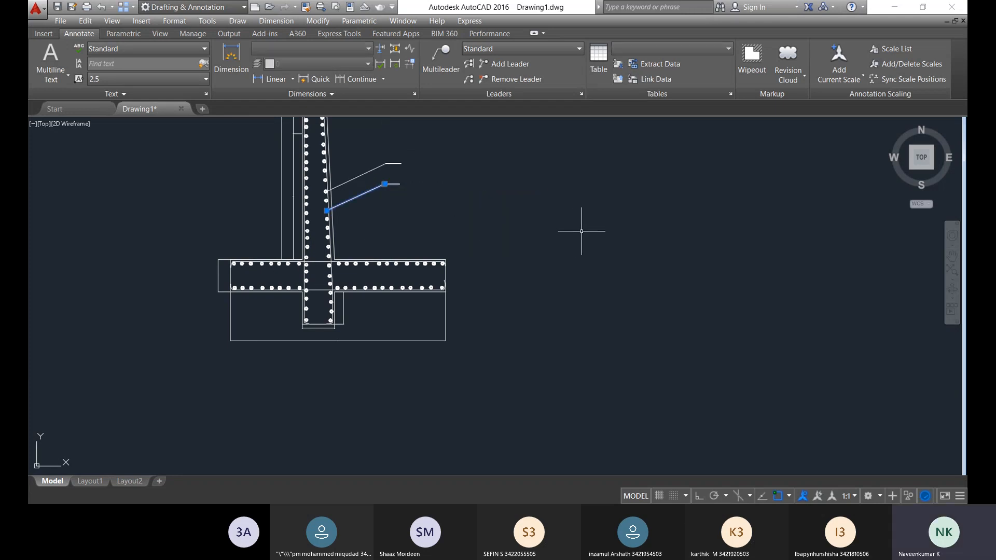
pyautogui.write('m')
pyautogui.press('Return')
pyautogui.scroll(6, 311, 210)
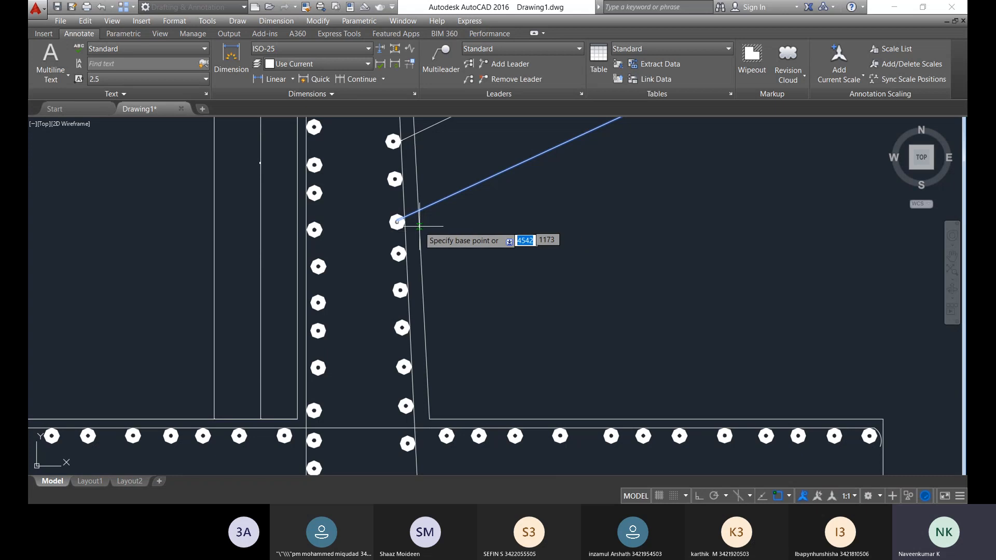
pyautogui.click(398, 219)
pyautogui.moveTo(498, 287); pyautogui.dragTo(333, 235, button='middle')
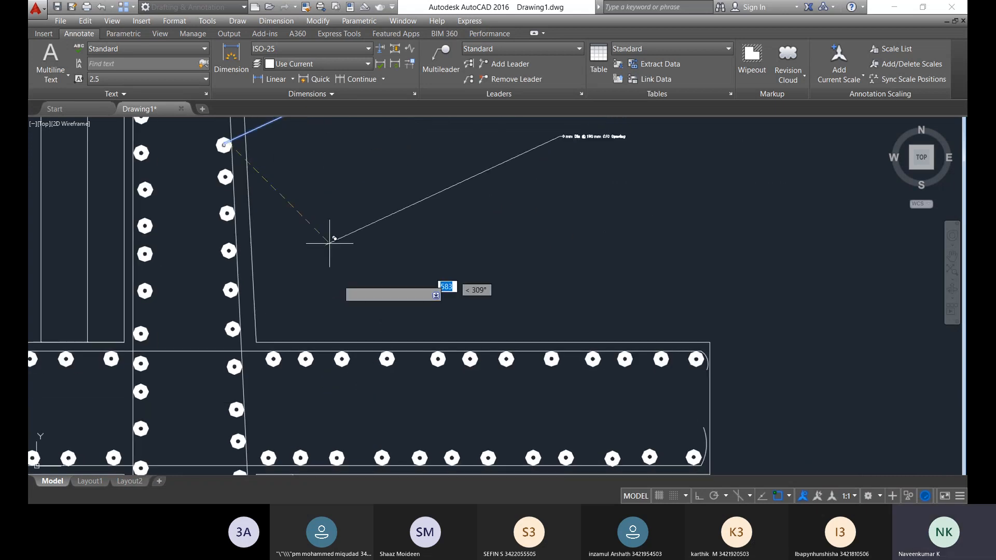
pyautogui.scroll(8, 393, 341)
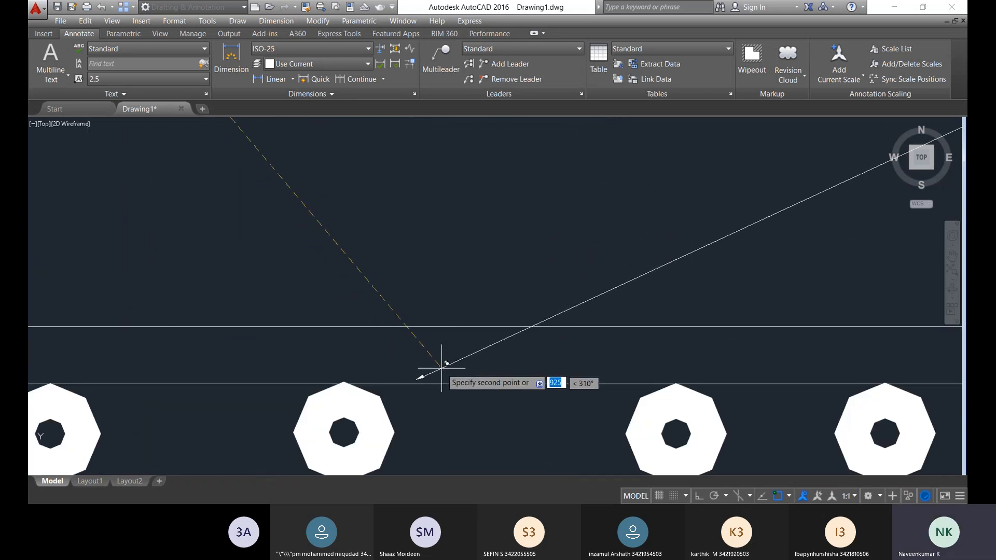
pyautogui.scroll(-2, 443, 373)
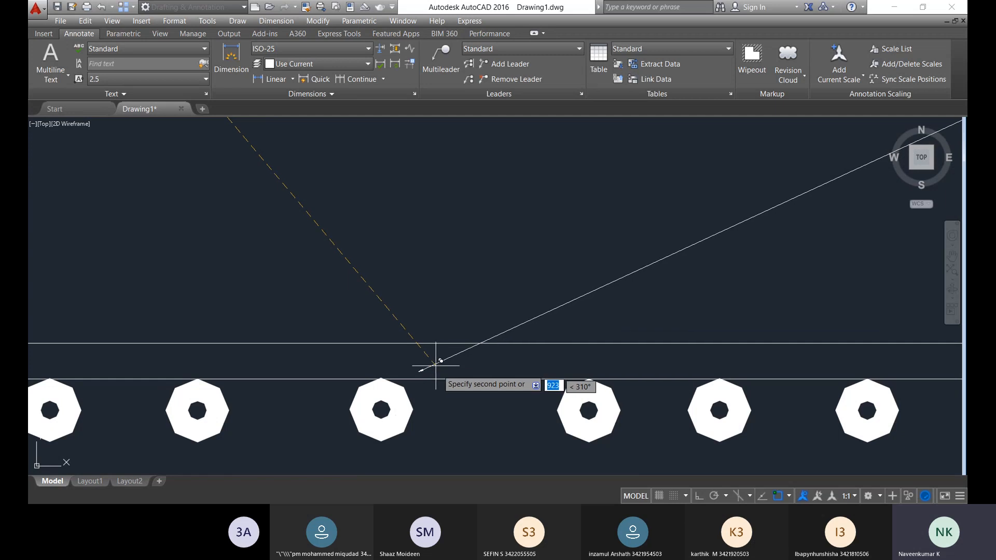
pyautogui.scroll(8, 445, 378)
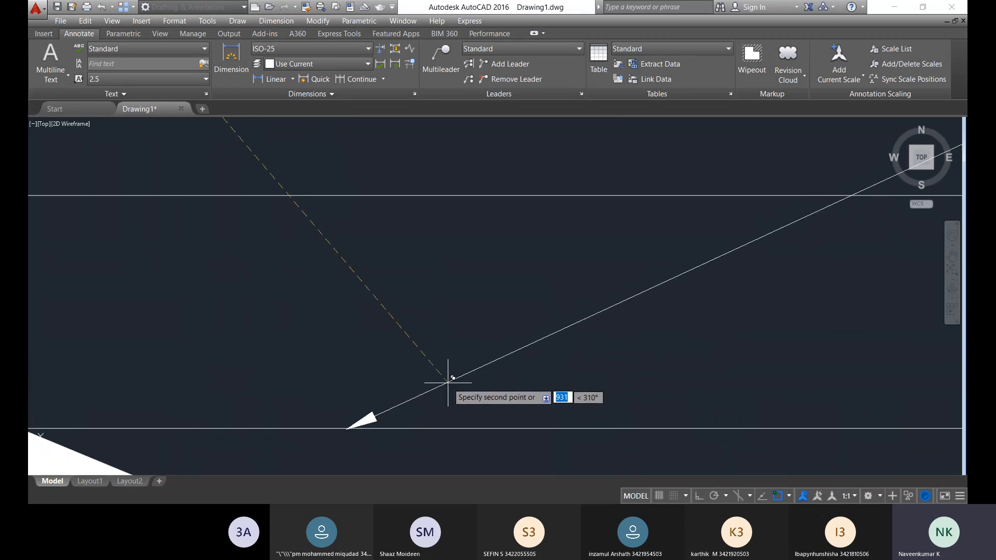
pyautogui.click(444, 381)
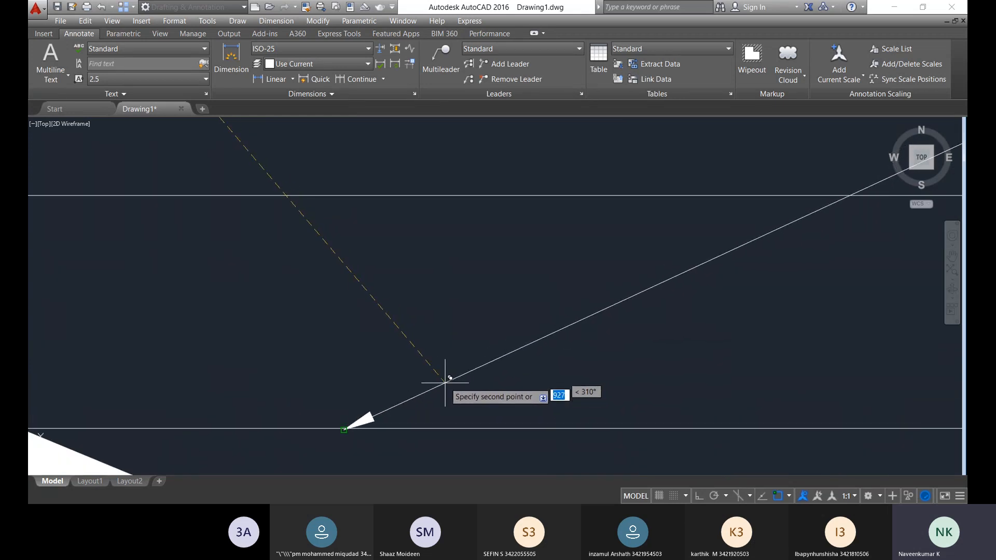
pyautogui.scroll(-6, 451, 344)
pyautogui.moveTo(402, 349); pyautogui.dragTo(319, 314, button='middle')
pyautogui.scroll(-10, 319, 314)
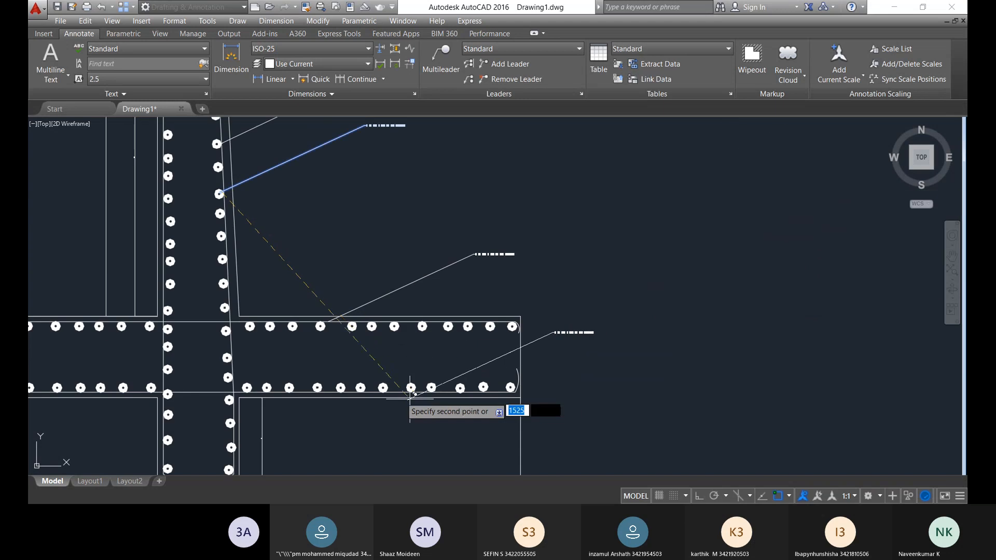
pyautogui.moveTo(403, 392); pyautogui.dragTo(288, 279, button='middle')
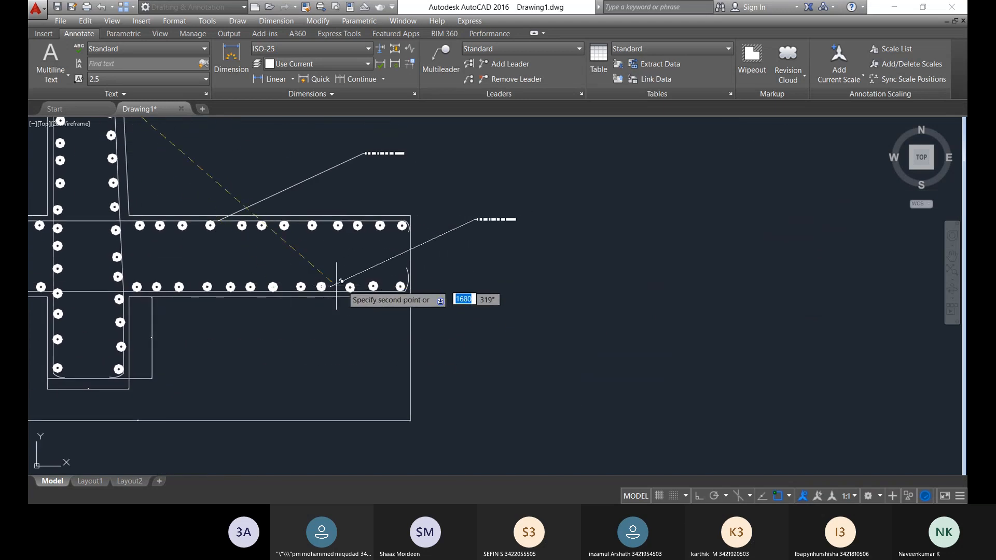
pyautogui.scroll(5, 381, 281)
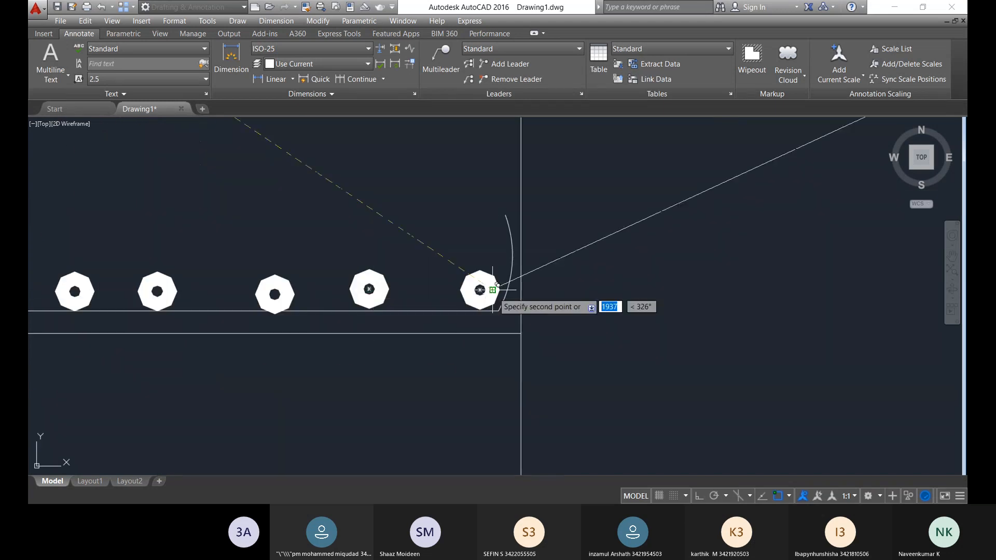
pyautogui.scroll(-10, 322, 285)
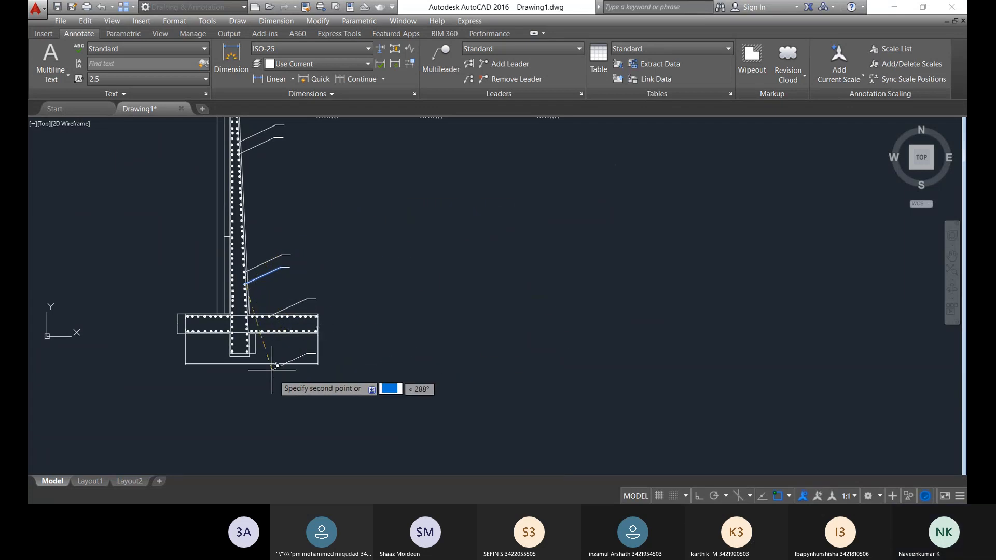
pyautogui.press('Escape')
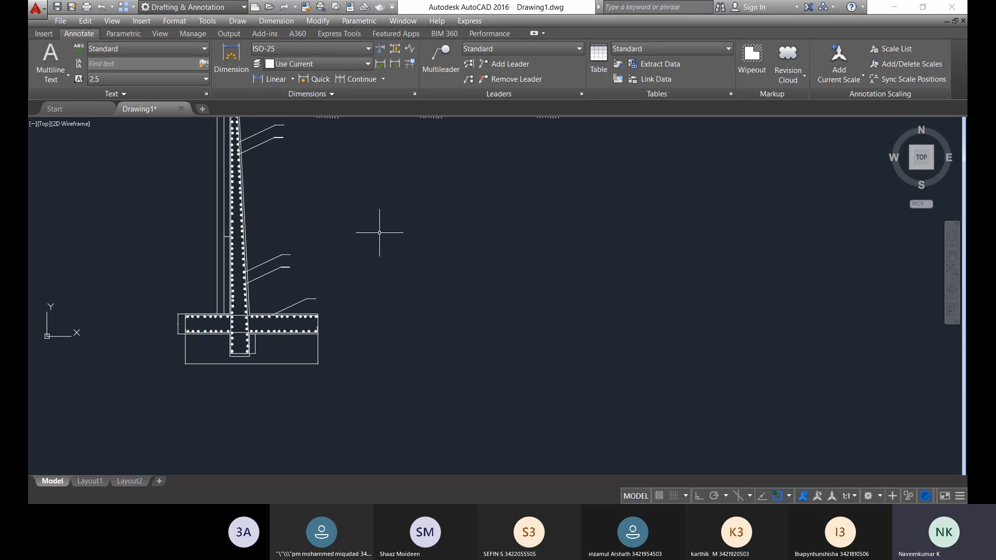
# - Change the bar diameter in the footing's top-bar leader note to 12 mm and save the text
pyautogui.scroll(10, 357, 298)
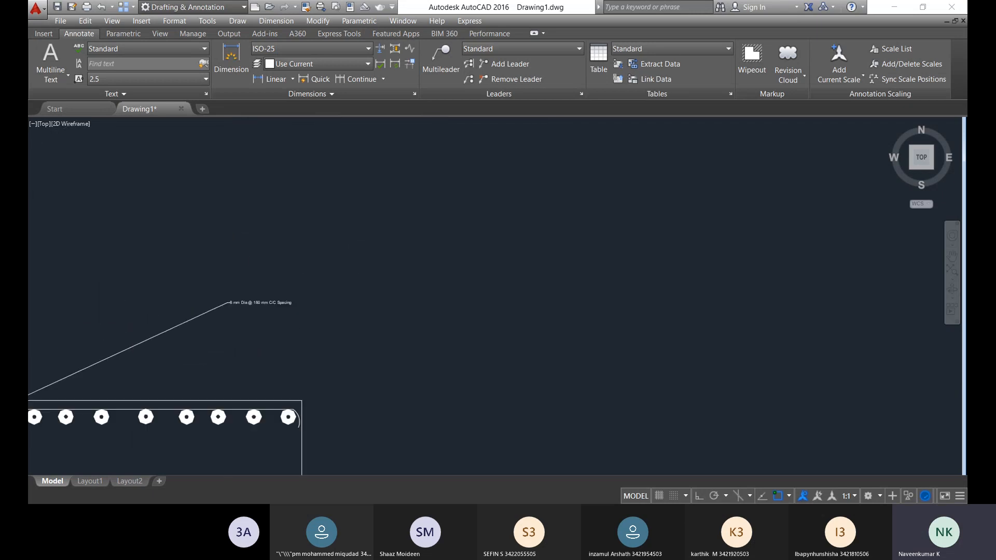
pyautogui.doubleClick(456, 300)
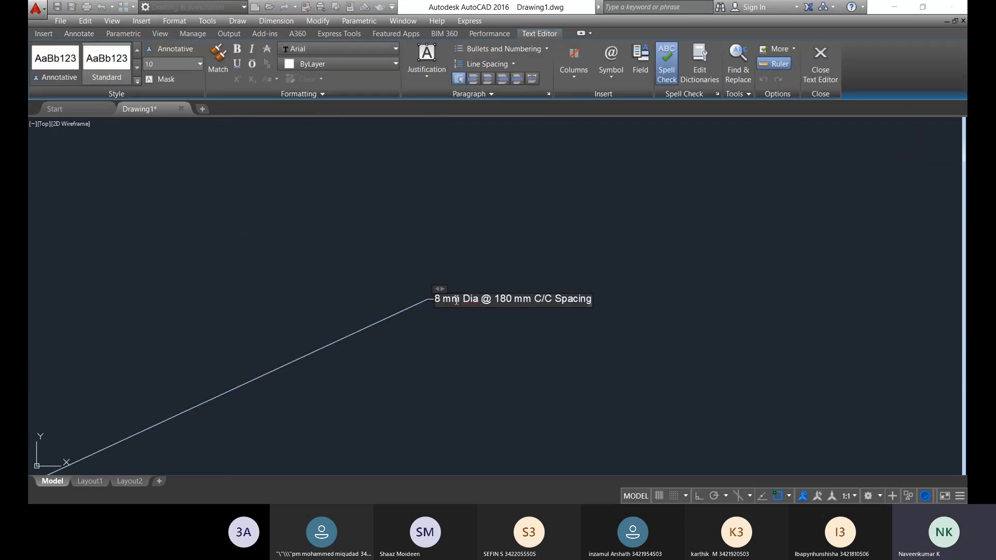
pyautogui.press('BackSpace')
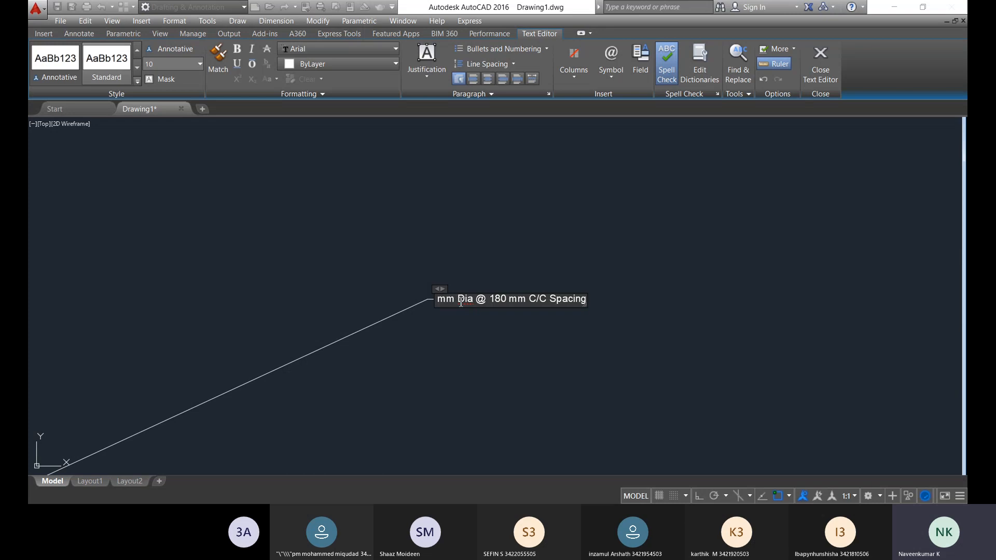
pyautogui.write('12')
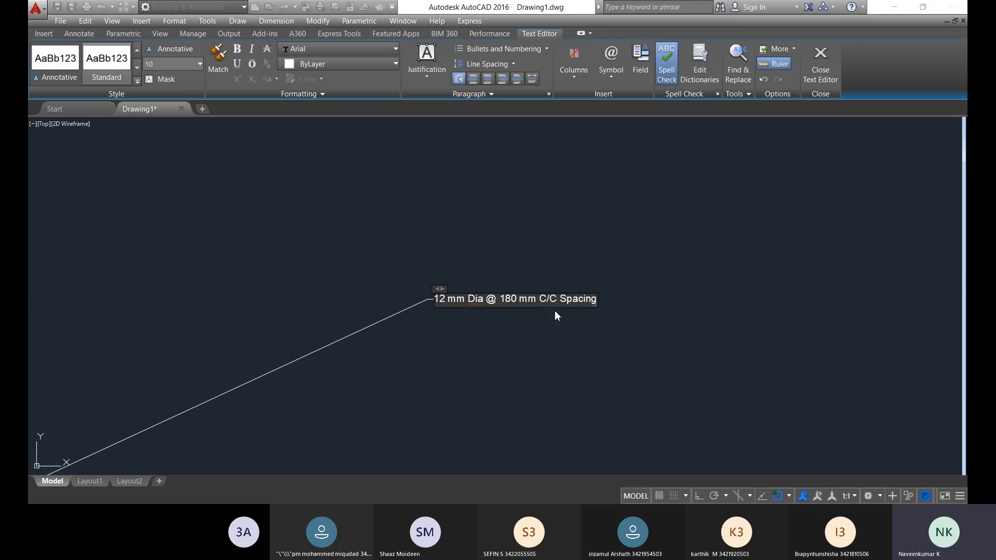
pyautogui.scroll(-6, 555, 311)
pyautogui.moveTo(450, 368); pyautogui.dragTo(439, 355, button='middle')
pyautogui.scroll(-2, 445, 385)
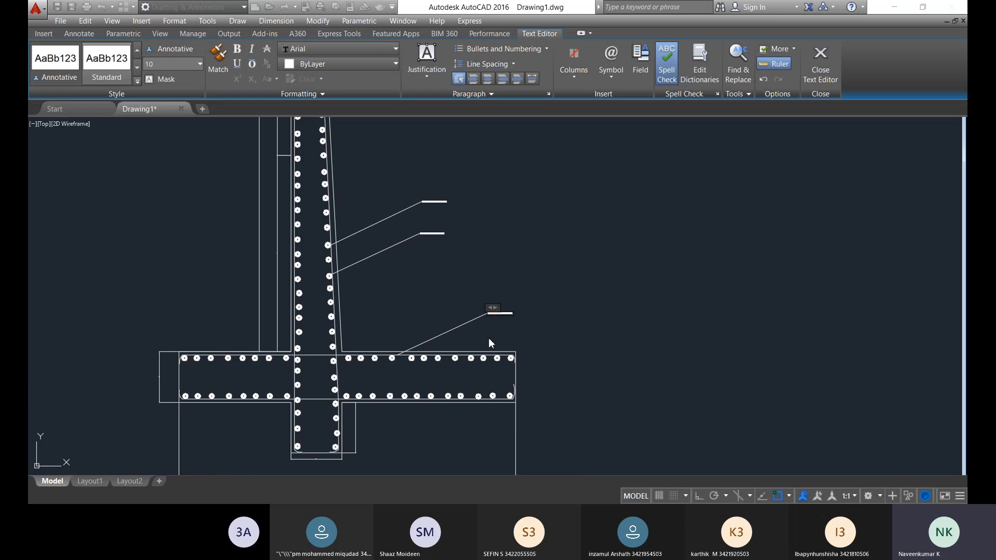
pyautogui.click(542, 334)
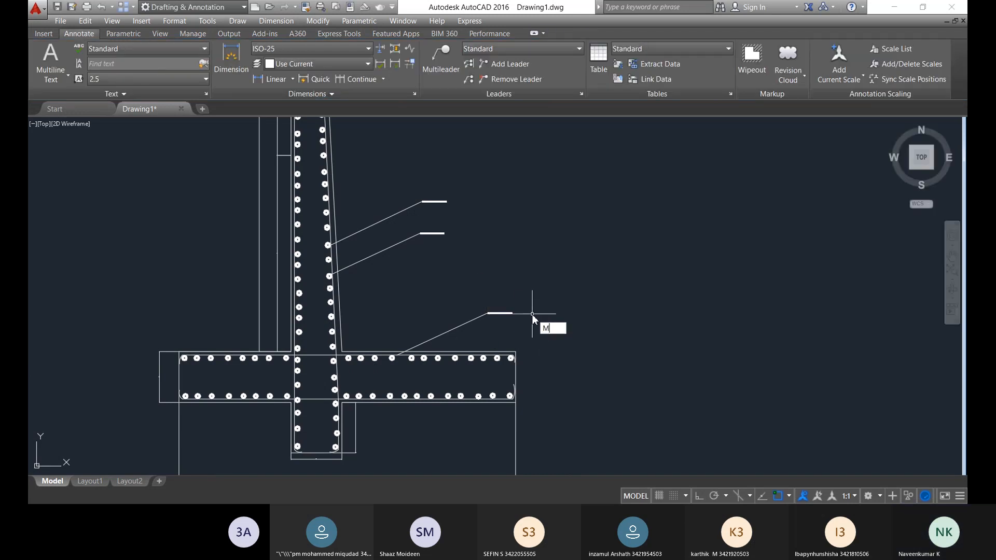
pyautogui.press('Return')
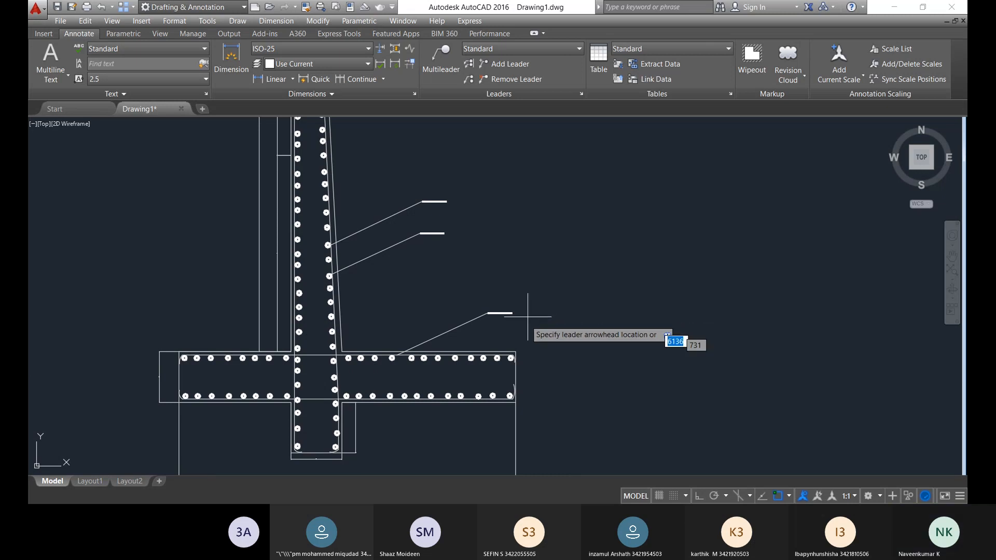
pyautogui.scroll(5, 411, 413)
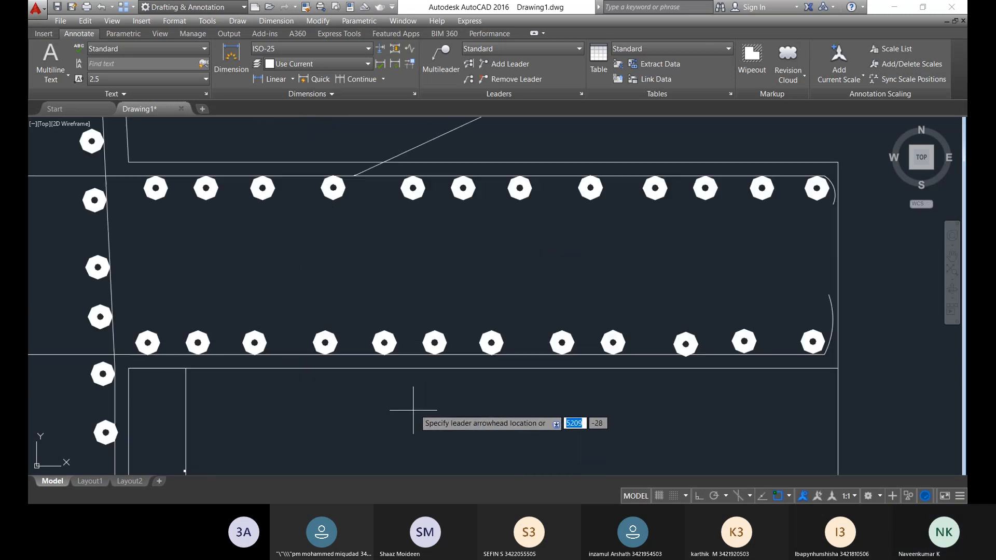
pyautogui.click(415, 354)
pyautogui.moveTo(555, 465); pyautogui.dragTo(455, 361, button='middle')
pyautogui.scroll(-4, 548, 464)
pyautogui.scroll(-2, 469, 376)
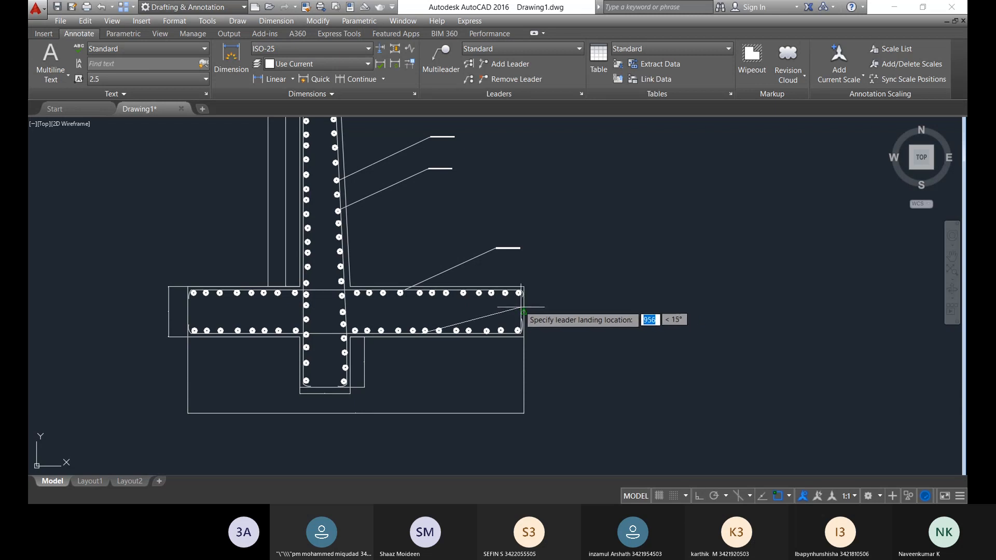
pyautogui.press('Escape')
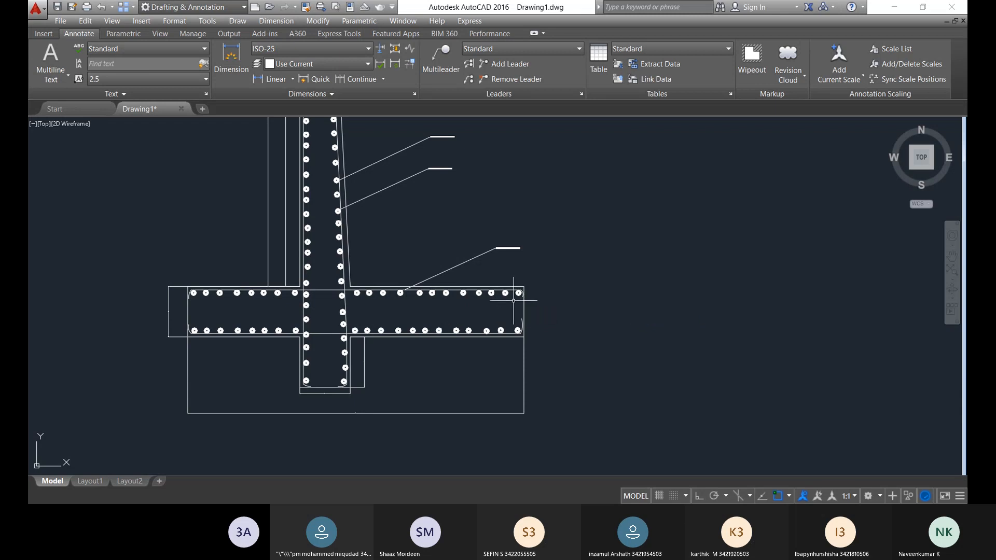
# - Place a multileader from the footing's bottom bar line, right of the stem, to a landing about 1330 units away at about 25°
pyautogui.rightClick(407, 324)
pyautogui.click(415, 137)
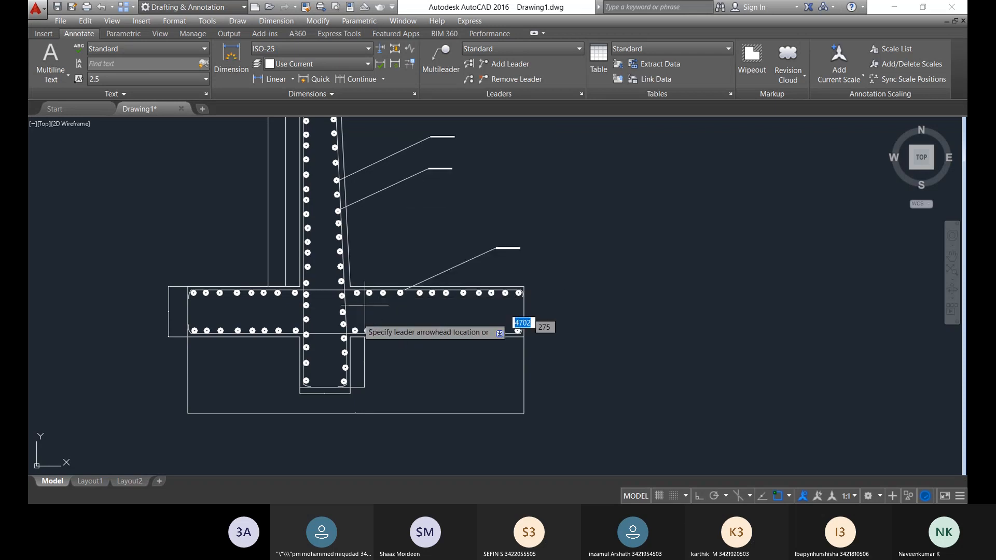
pyautogui.scroll(8, 366, 328)
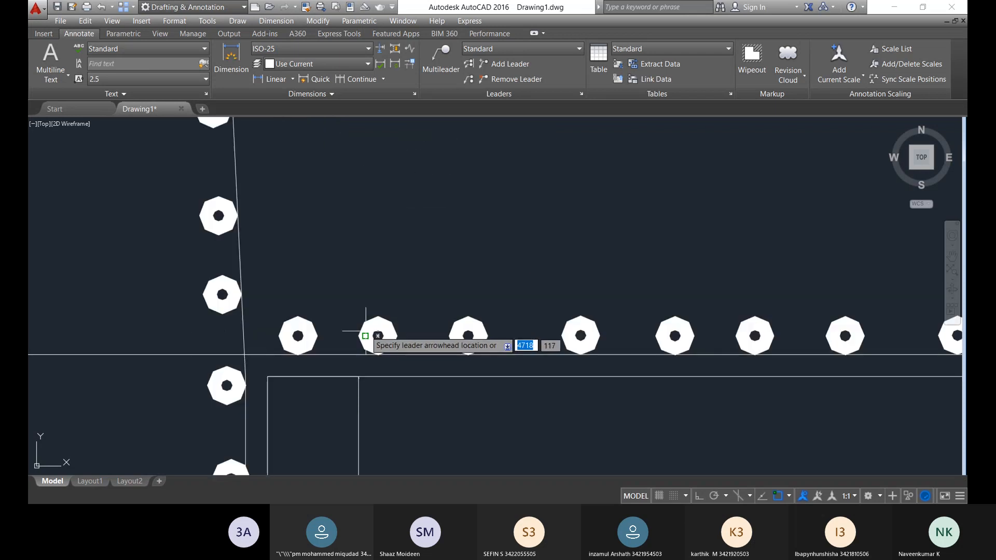
pyautogui.click(329, 354)
pyautogui.scroll(-5, 511, 223)
pyautogui.scroll(6, 461, 191)
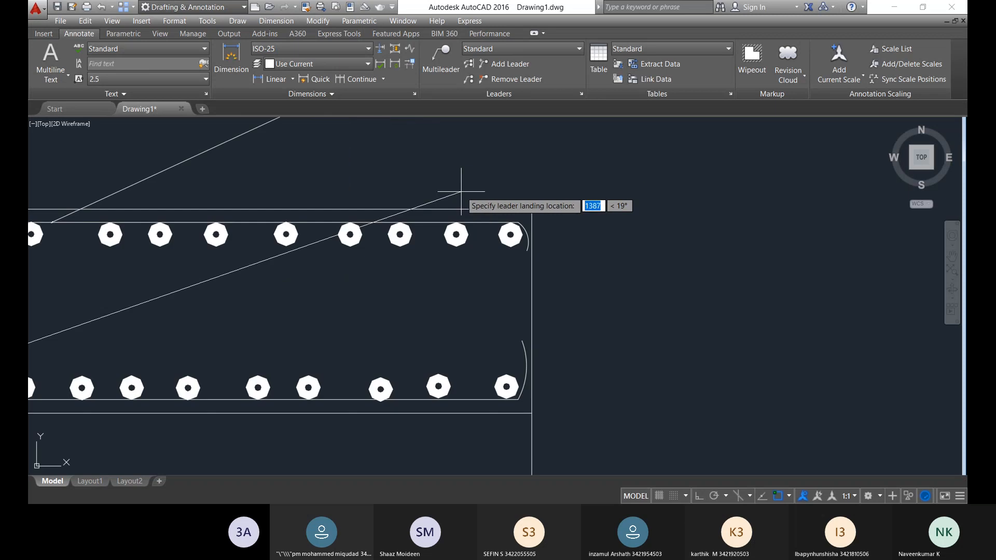
pyautogui.moveTo(382, 158); pyautogui.dragTo(383, 210, button='middle')
pyautogui.scroll(-5, 383, 210)
pyautogui.scroll(4, 391, 213)
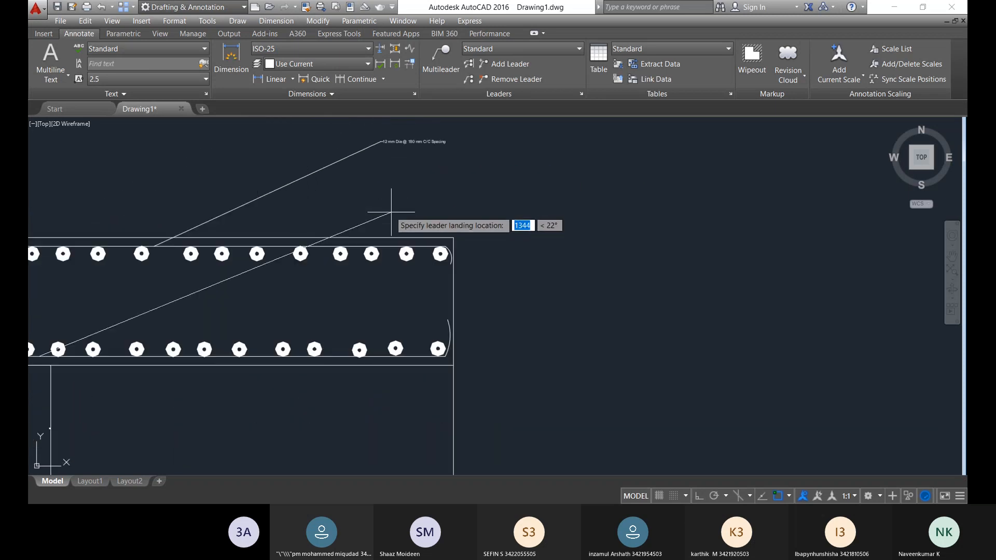
pyautogui.scroll(4, 377, 198)
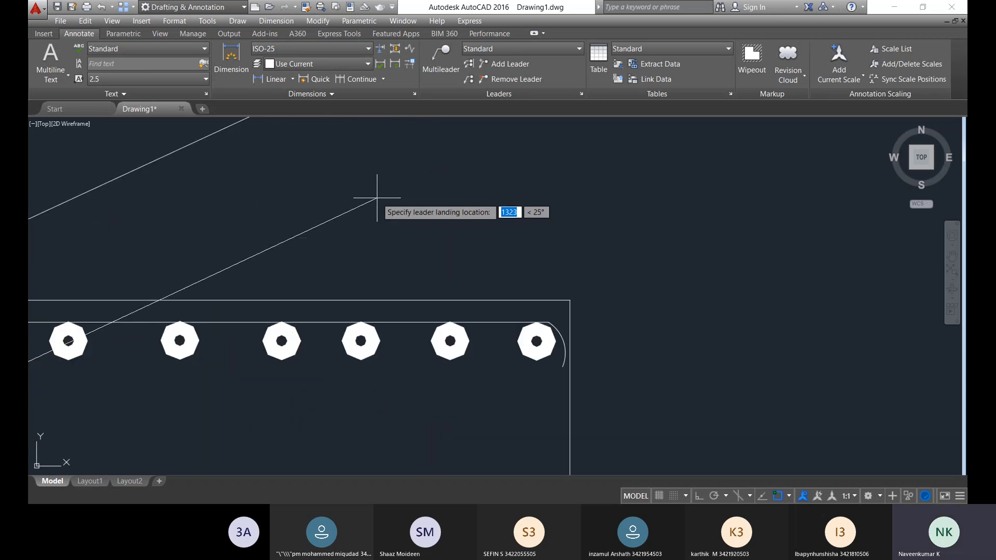
pyautogui.scroll(-5, 377, 197)
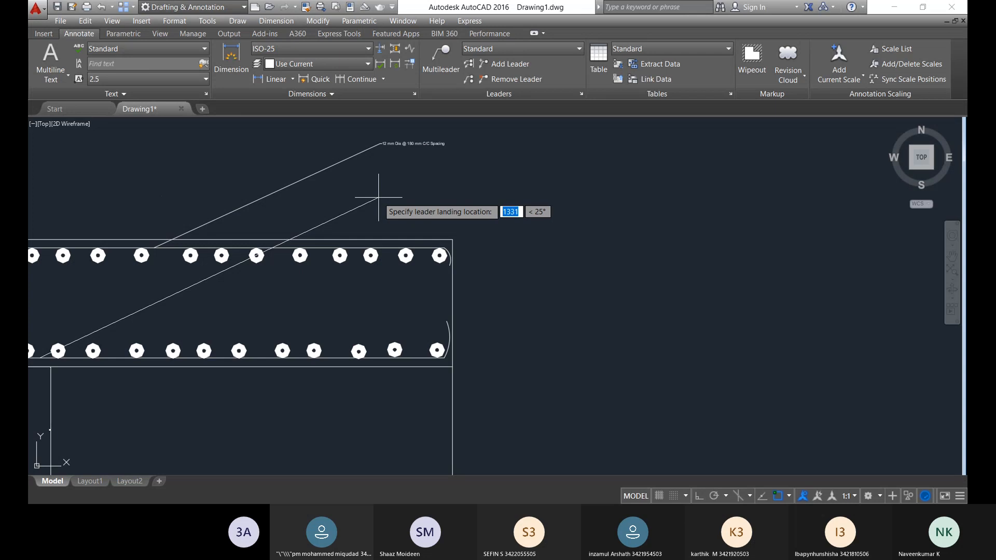
pyautogui.click(378, 197)
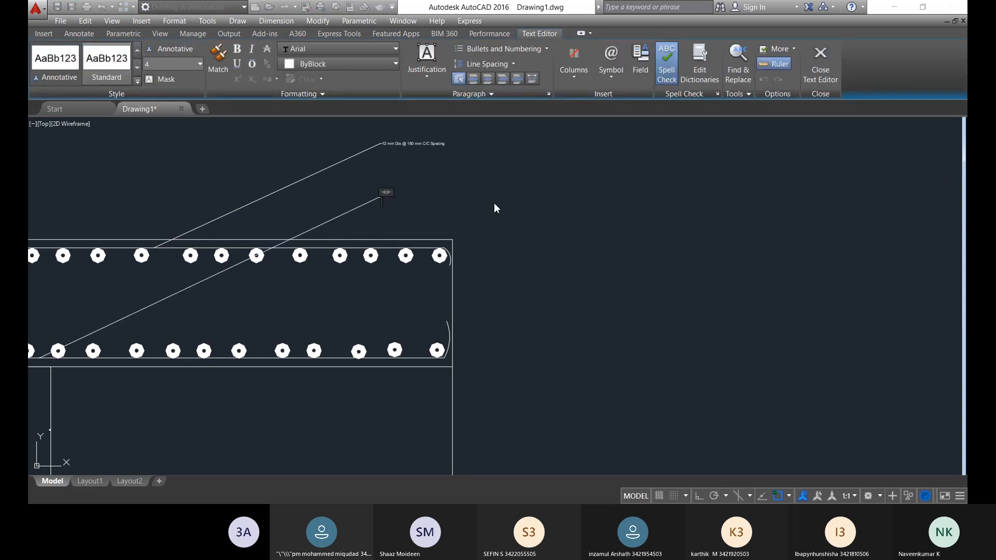
# - Set the leader text height to 10 and enter the note "12 mm @ 180 mm C/C Spacing" for the footing's bottom bars
pyautogui.click(200, 63)
pyautogui.click(181, 93)
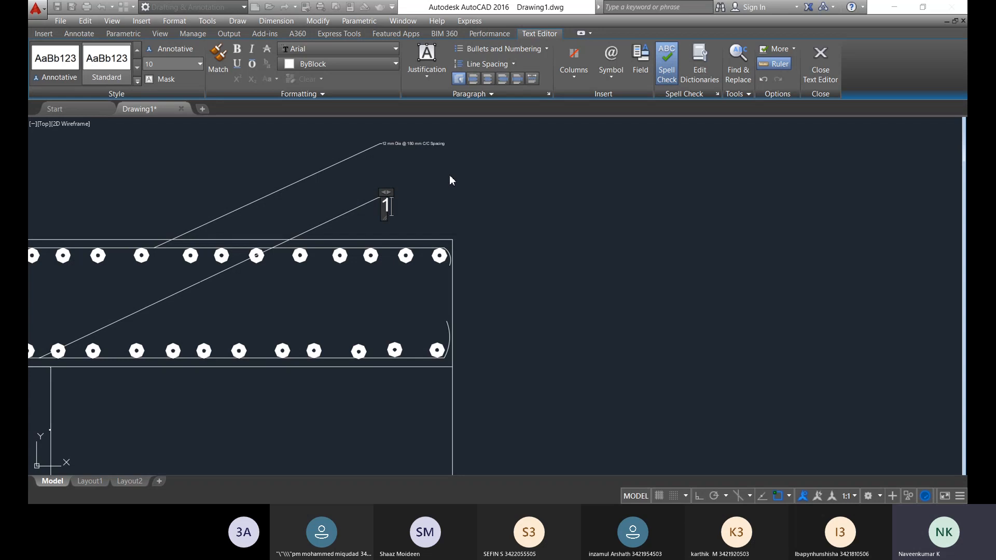
pyautogui.write('12 mm')
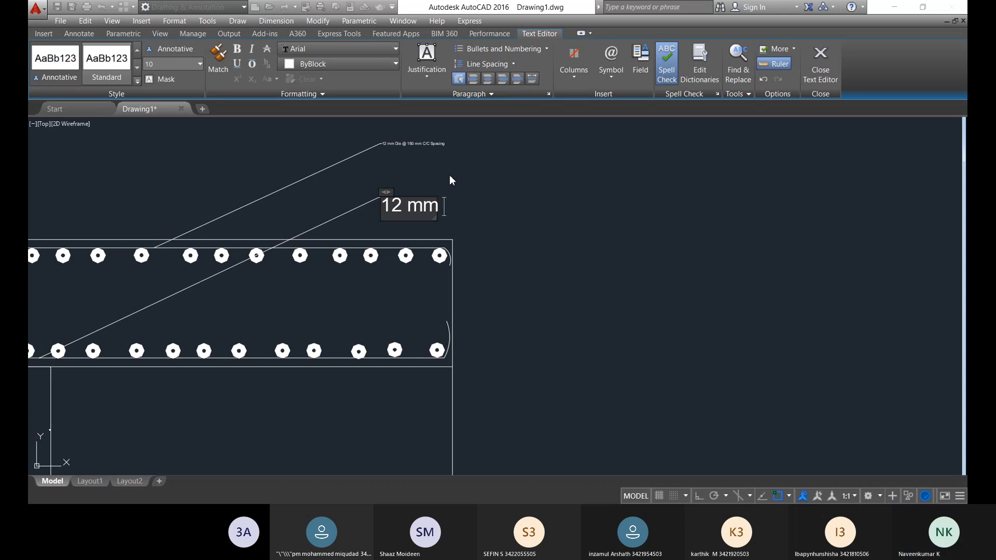
pyautogui.write('@')
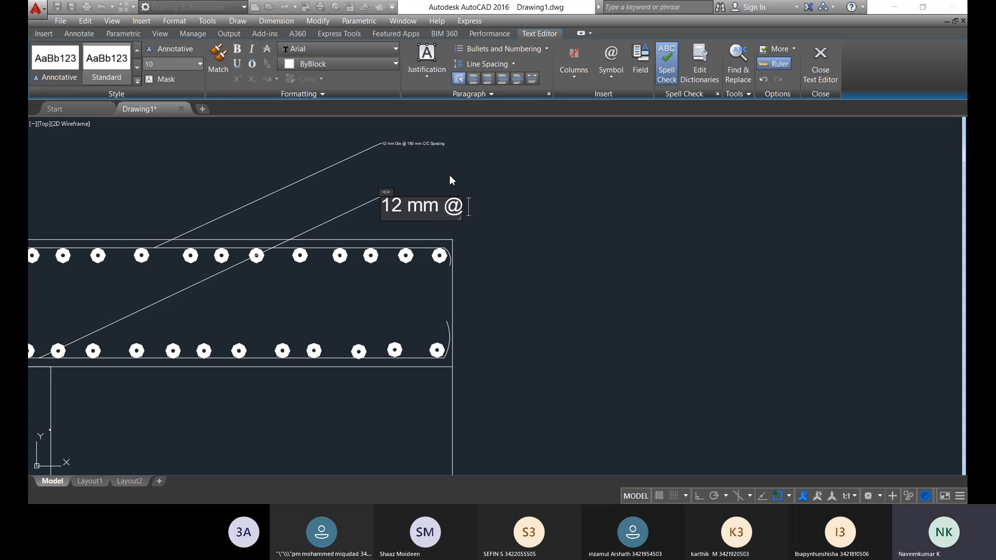
pyautogui.write(' 18')
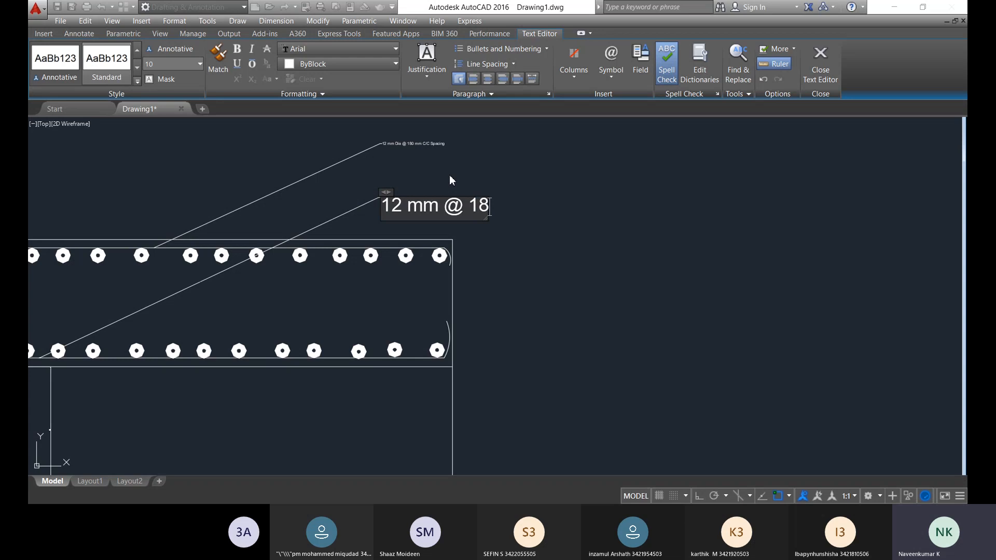
pyautogui.write('0 mm')
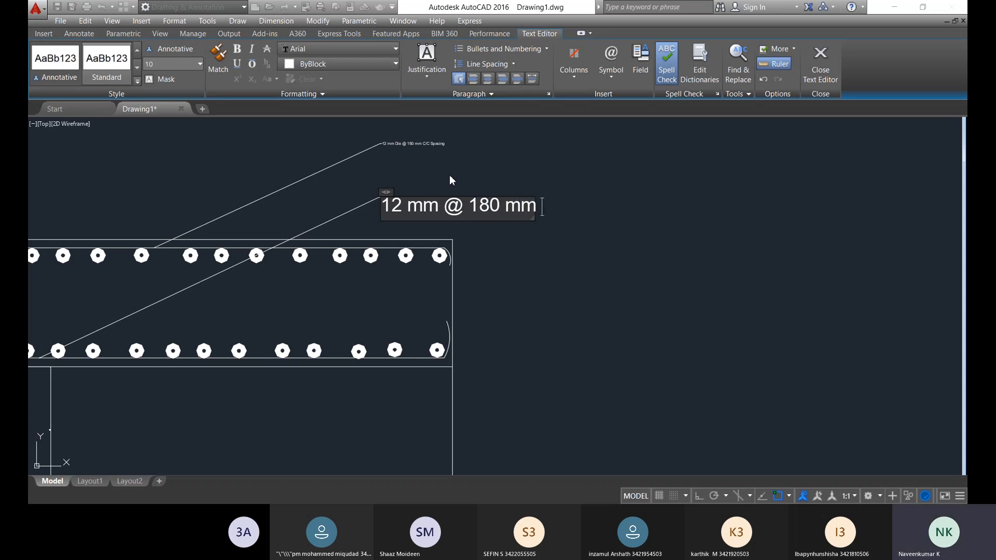
pyautogui.write(' C')
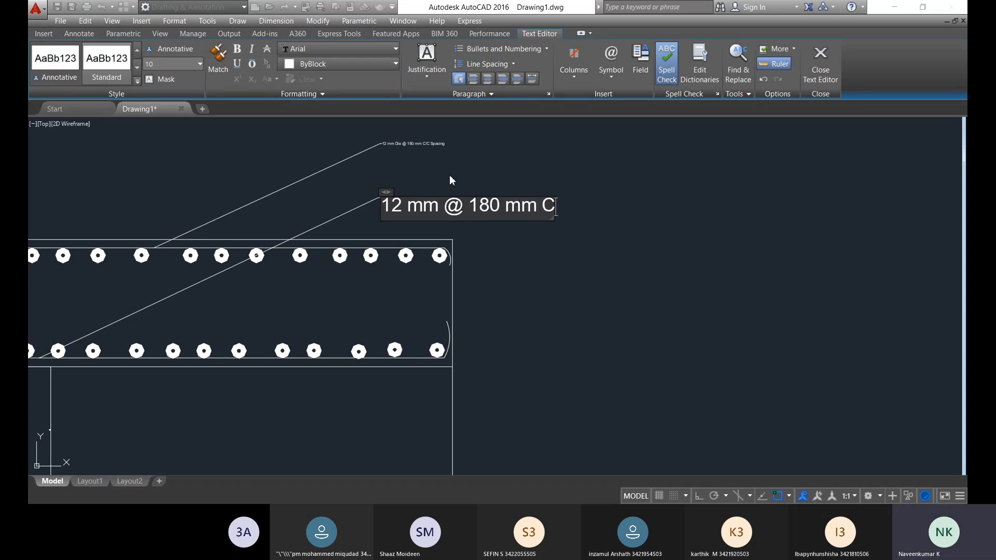
pyautogui.write('/C Spa')
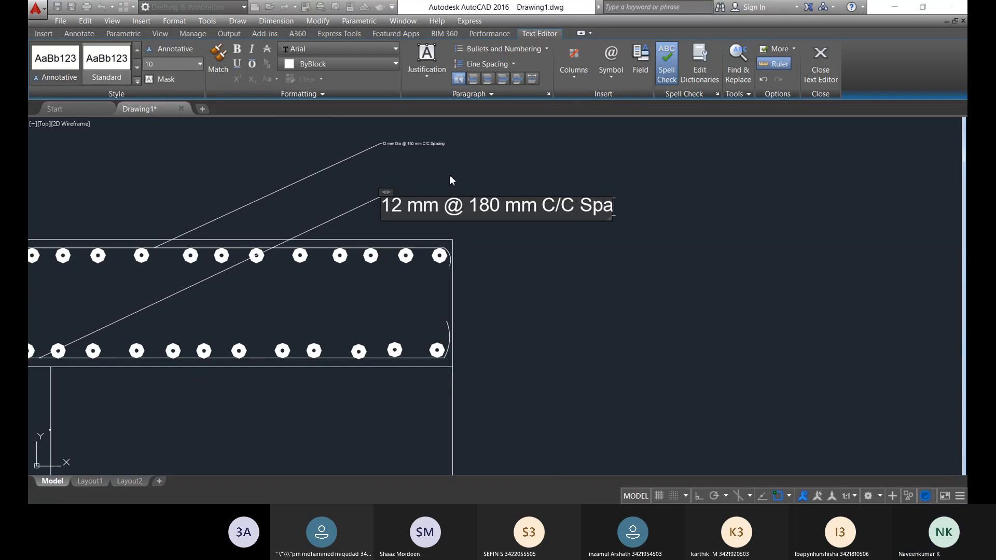
pyautogui.write('cing')
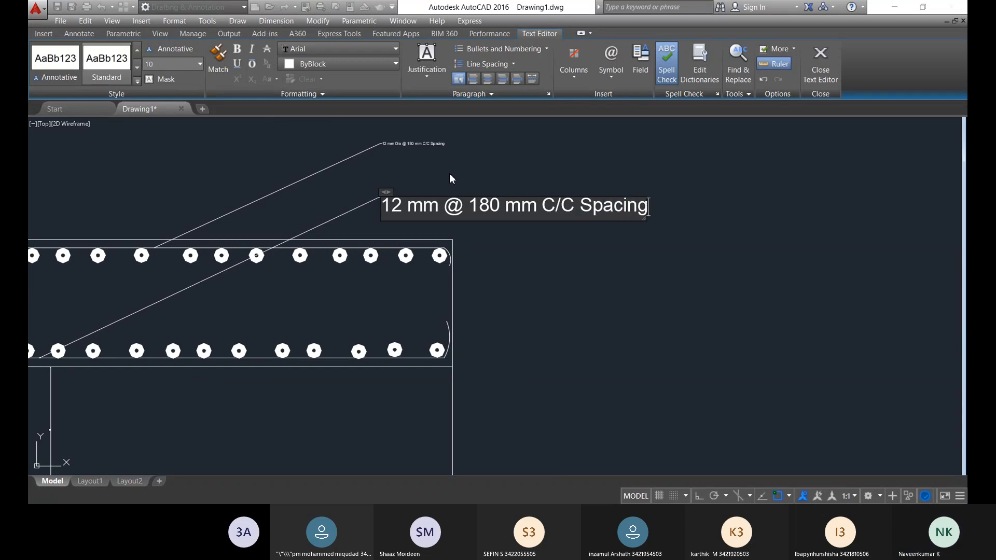
pyautogui.click(534, 328)
# - Examine the new footing note and the leader annotations across the whole retaining wall section
pyautogui.scroll(5, 412, 213)
pyautogui.scroll(-4, 410, 208)
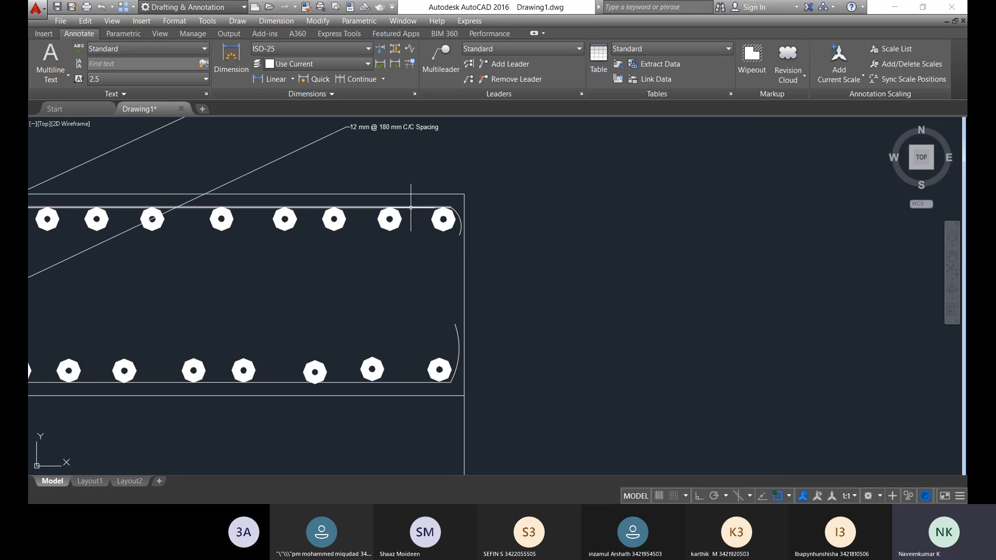
pyautogui.scroll(5, 396, 178)
pyautogui.scroll(-5, 404, 233)
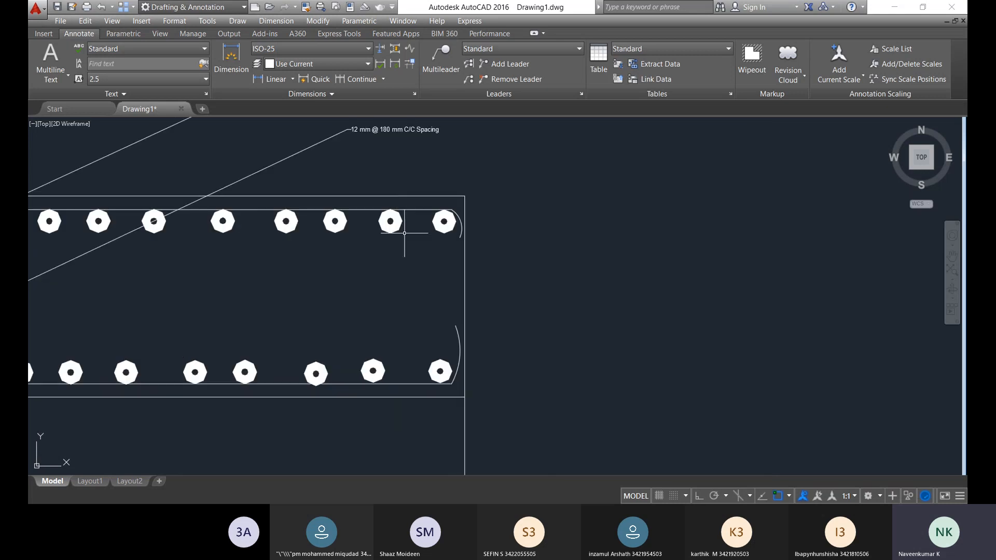
pyautogui.scroll(-5, 404, 233)
pyautogui.moveTo(262, 311); pyautogui.dragTo(402, 324, button='middle')
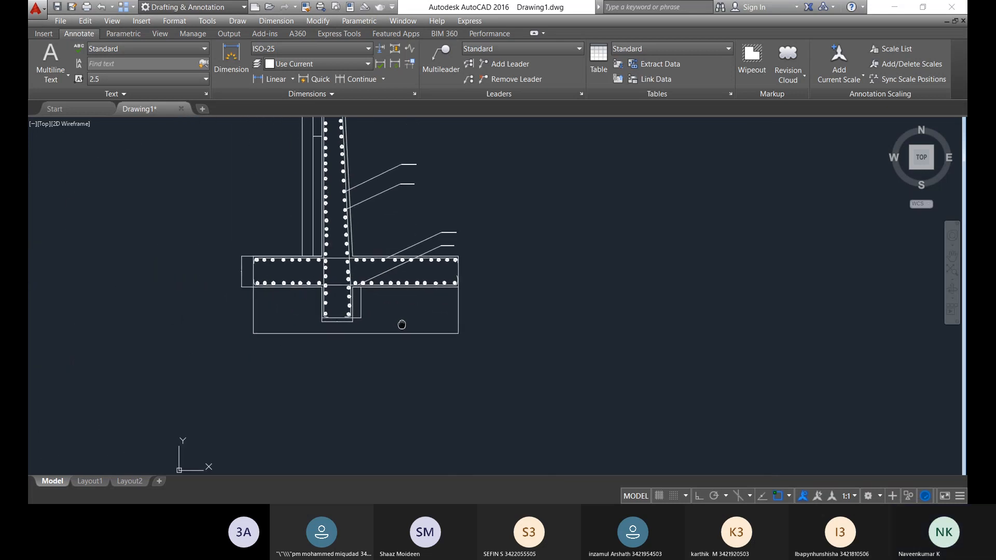
pyautogui.scroll(-3, 402, 324)
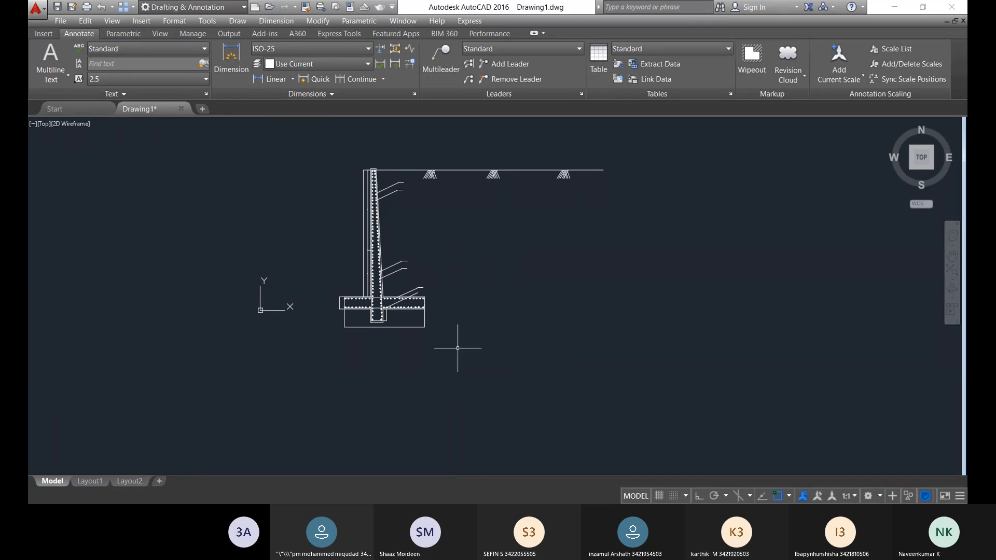
pyautogui.scroll(2, 396, 313)
pyautogui.scroll(3, 400, 311)
pyautogui.scroll(-3, 394, 319)
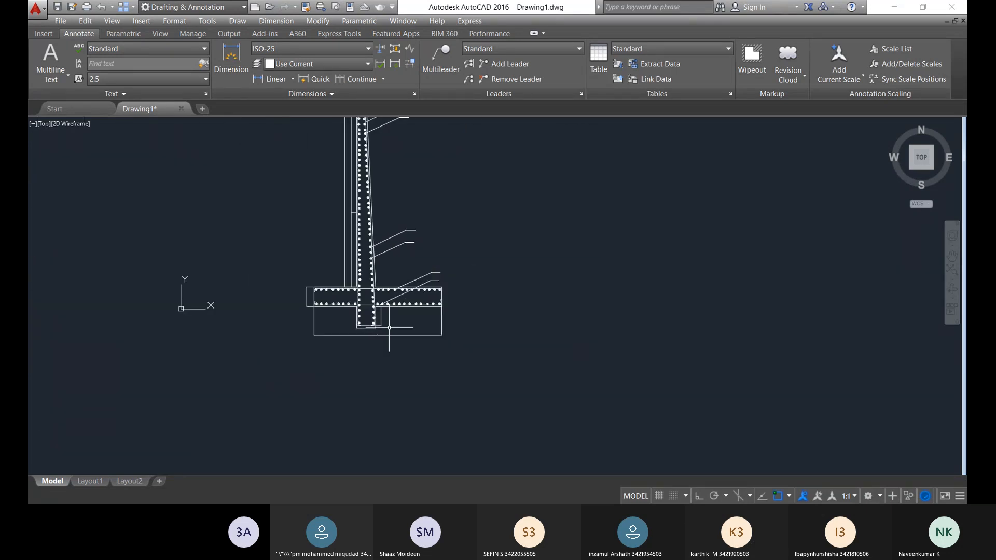
pyautogui.moveTo(388, 327); pyautogui.dragTo(482, 276, button='middle')
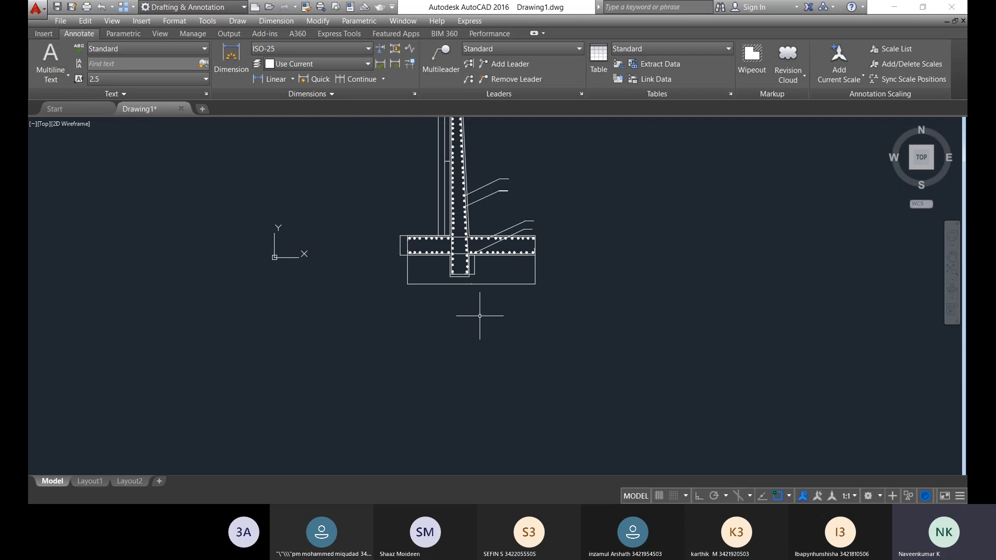
pyautogui.rightClick(370, 343)
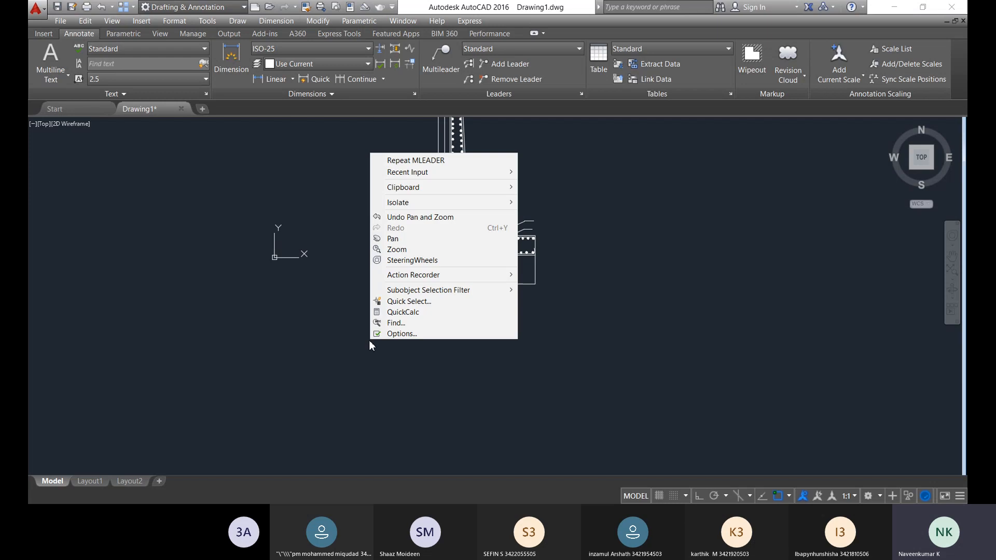
pyautogui.click(315, 333)
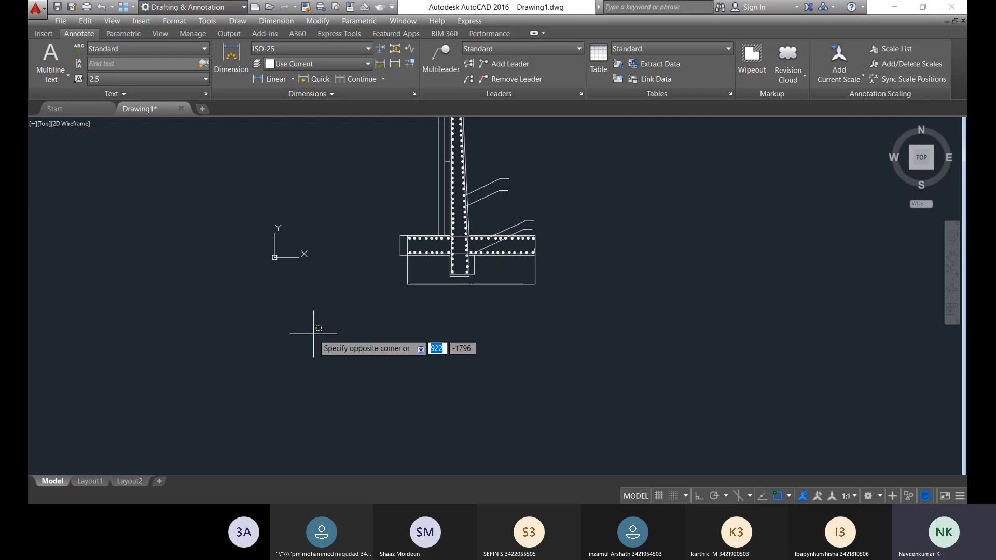
pyautogui.press('Escape')
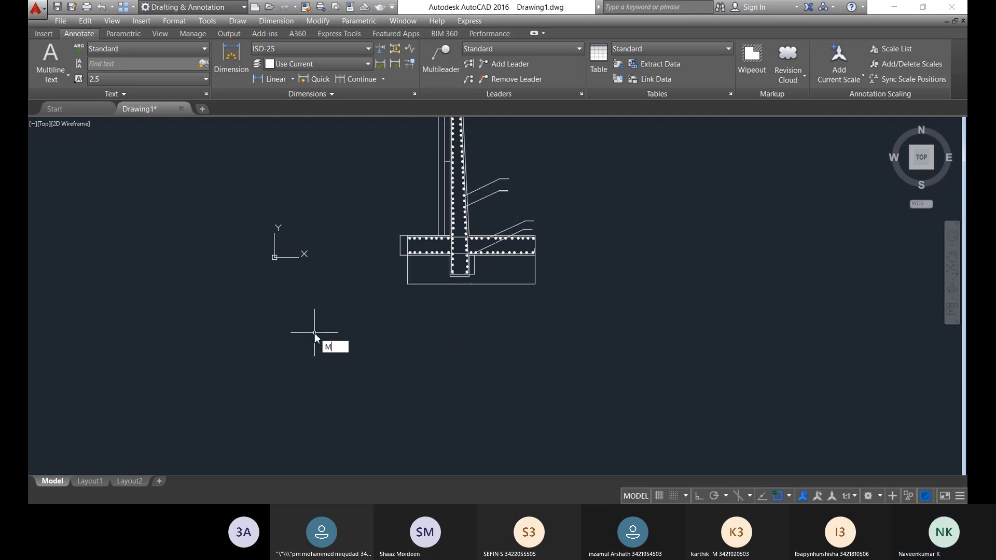
# - Create a wide multiline text box below the footing, extending well past both its ends, with text height 10
pyautogui.write('MT')
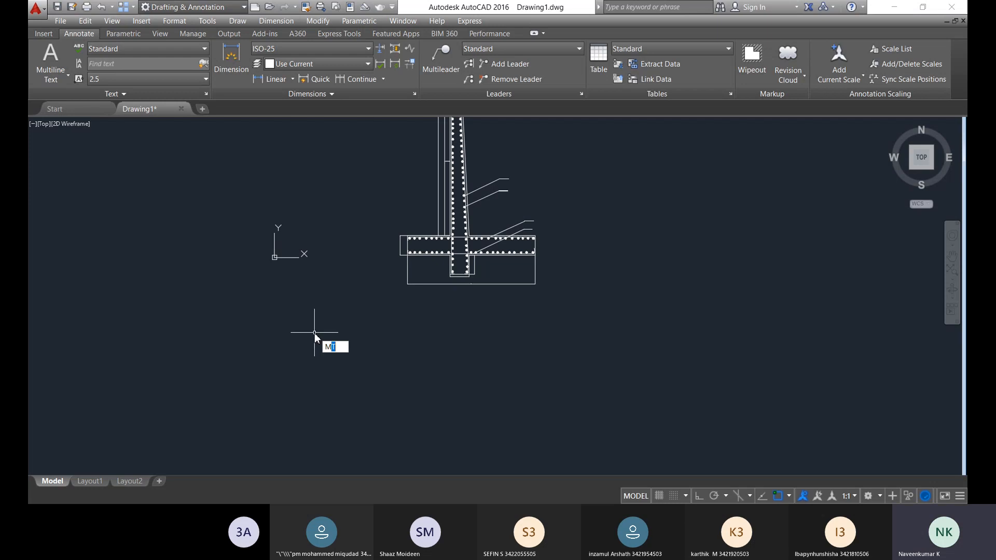
pyautogui.press('Return')
pyautogui.click(234, 309)
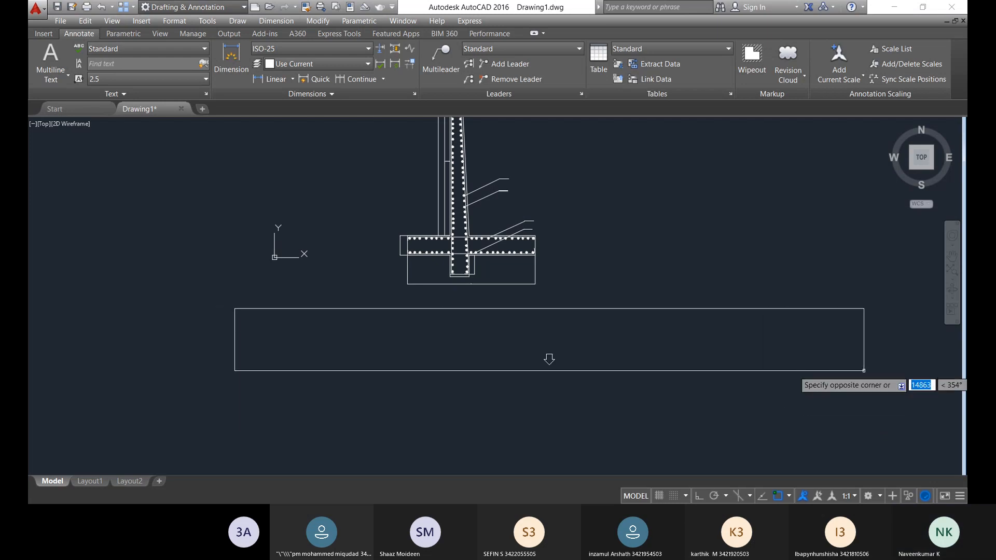
pyautogui.click(949, 371)
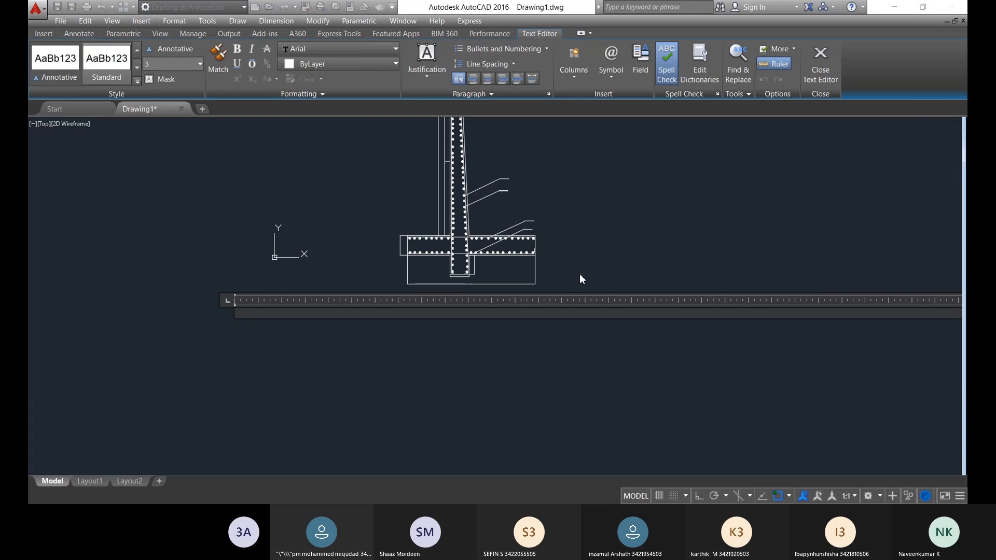
pyautogui.click(198, 63)
pyautogui.click(173, 95)
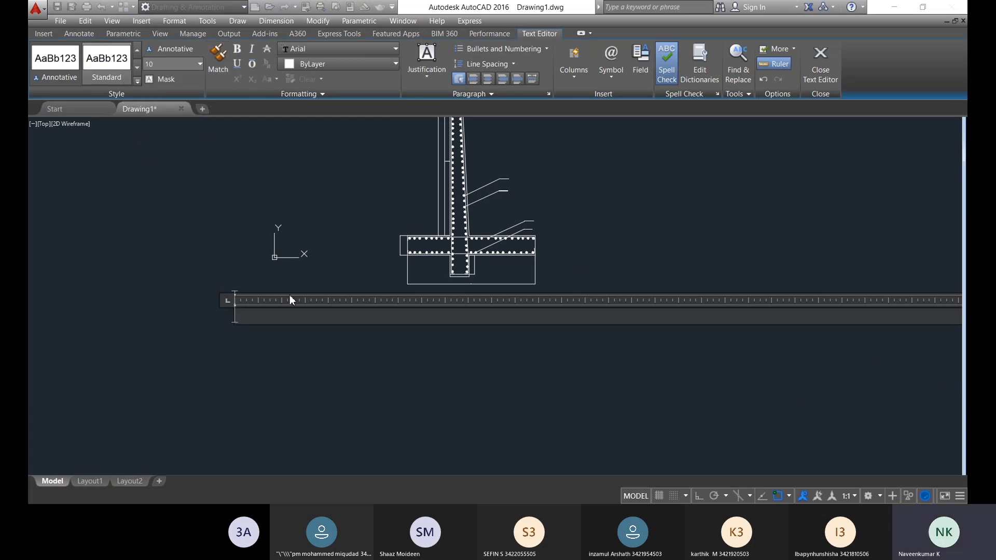
# - Enter the drawing title "DESIGN OF CANTILEVER RETAINING WALL" and finish the text
pyautogui.write('DESIGN')
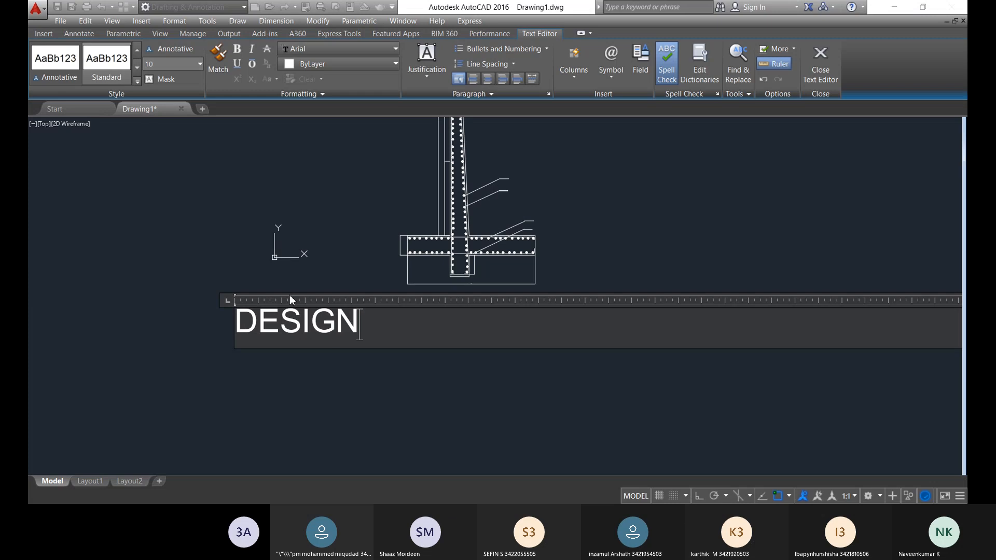
pyautogui.write(' OF CXA')
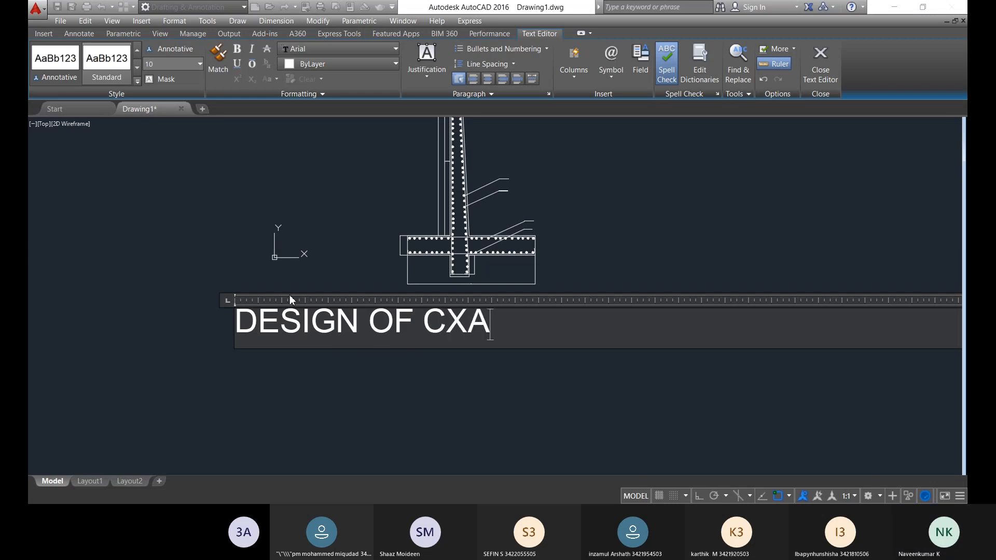
pyautogui.press('BackSpace')
pyautogui.press('BackSpace')
pyautogui.write('ANTI')
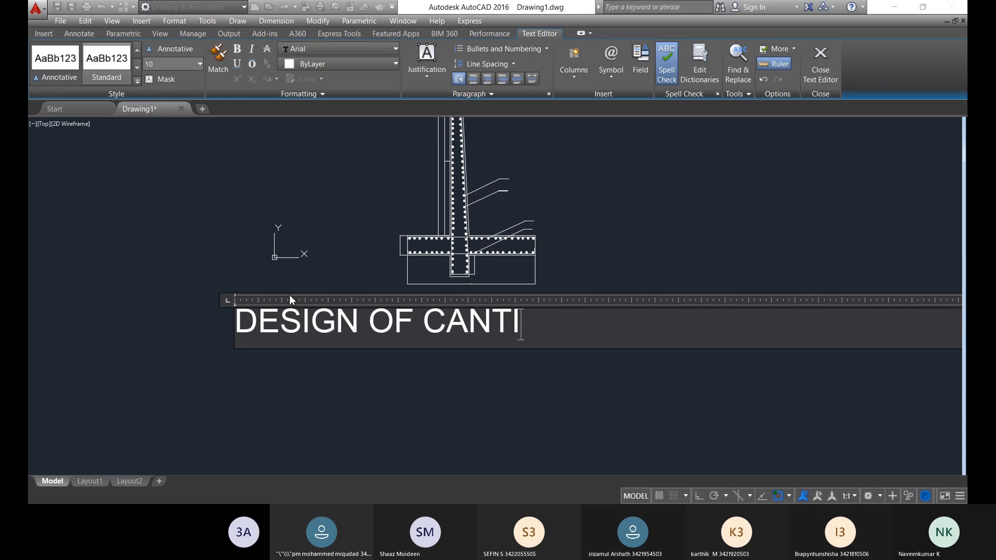
pyautogui.write('LEVER RETAINING ')
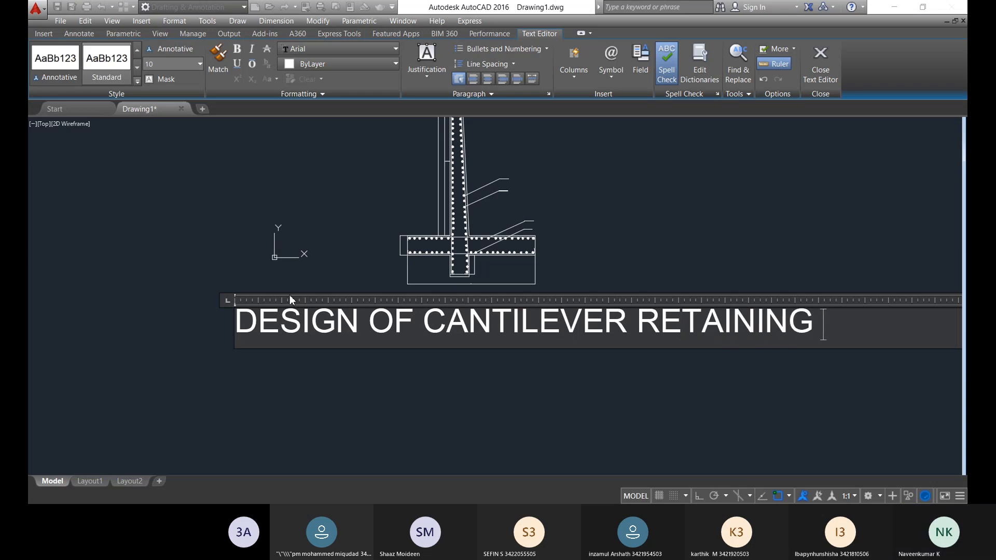
pyautogui.write('WALL')
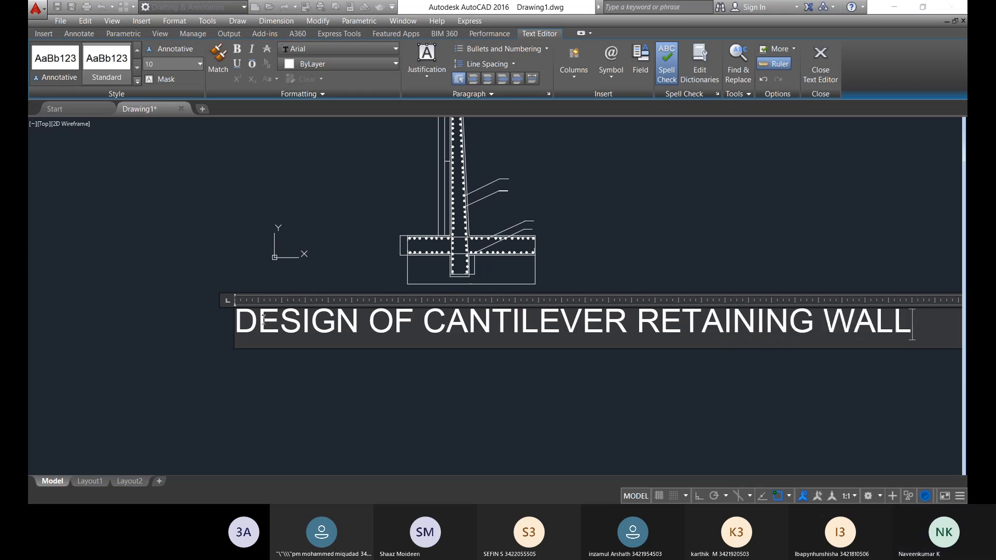
pyautogui.click(263, 369)
# - Scale up the tiny drawing title below the footing, using its upper-left corner as the base point
pyautogui.scroll(5, 260, 322)
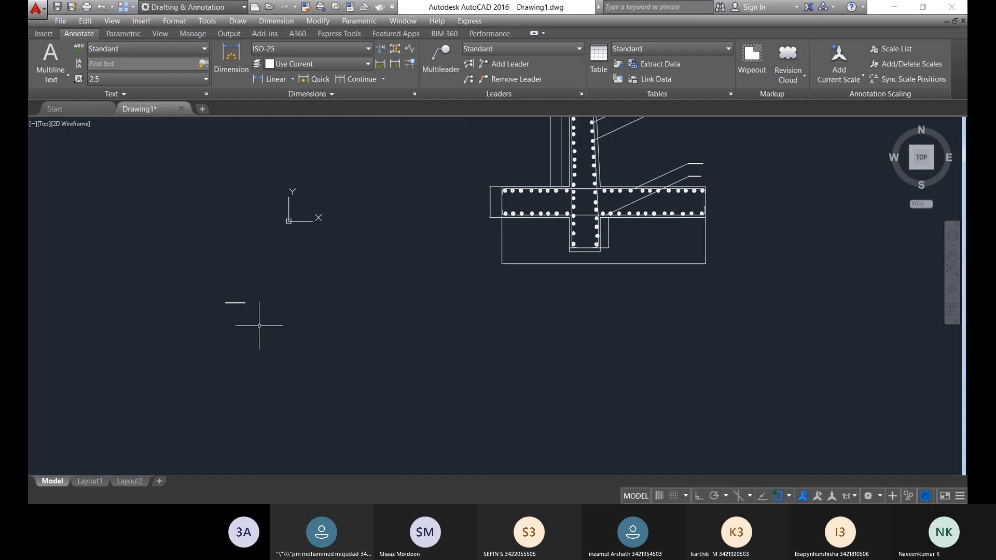
pyautogui.click(252, 307)
pyautogui.click(118, 207)
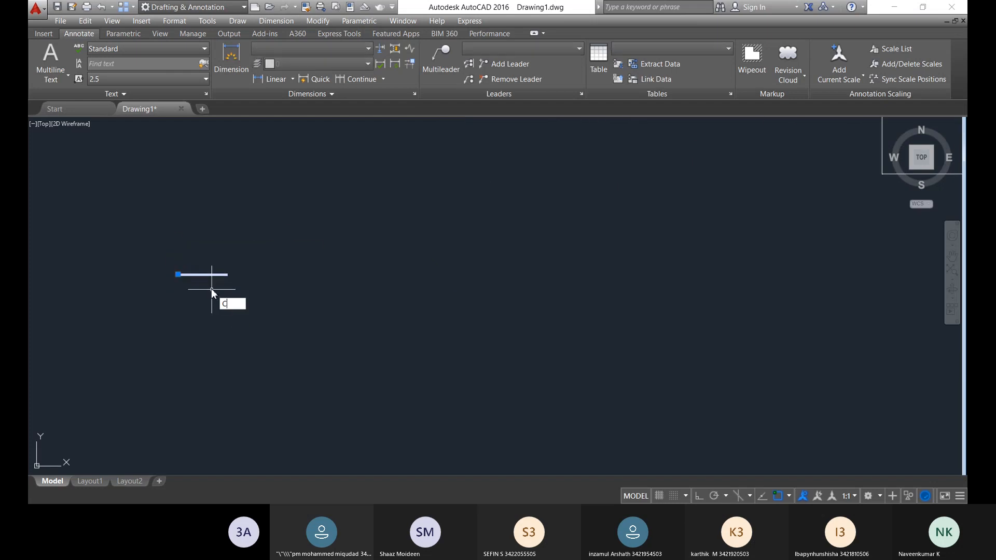
pyautogui.write('co')
pyautogui.press('Return')
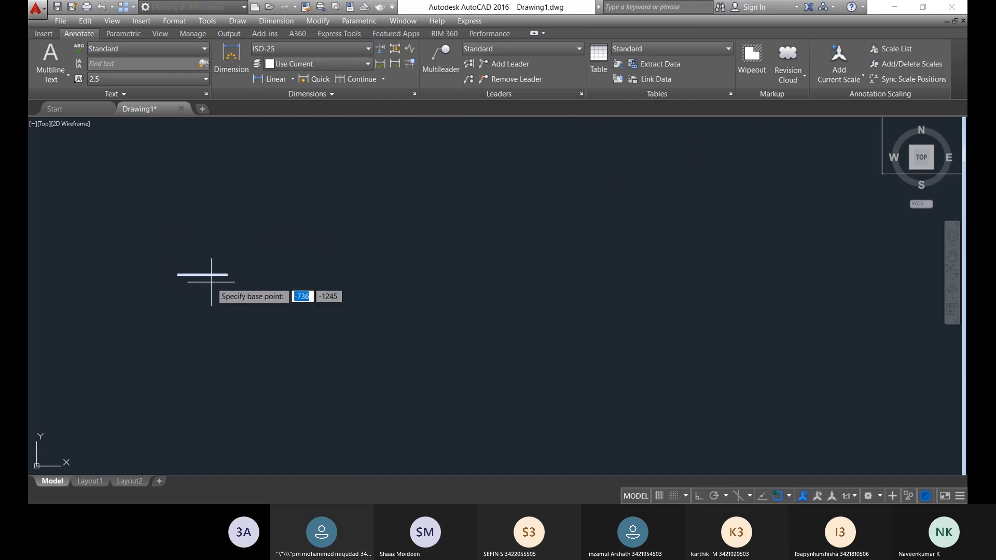
pyautogui.click(179, 275)
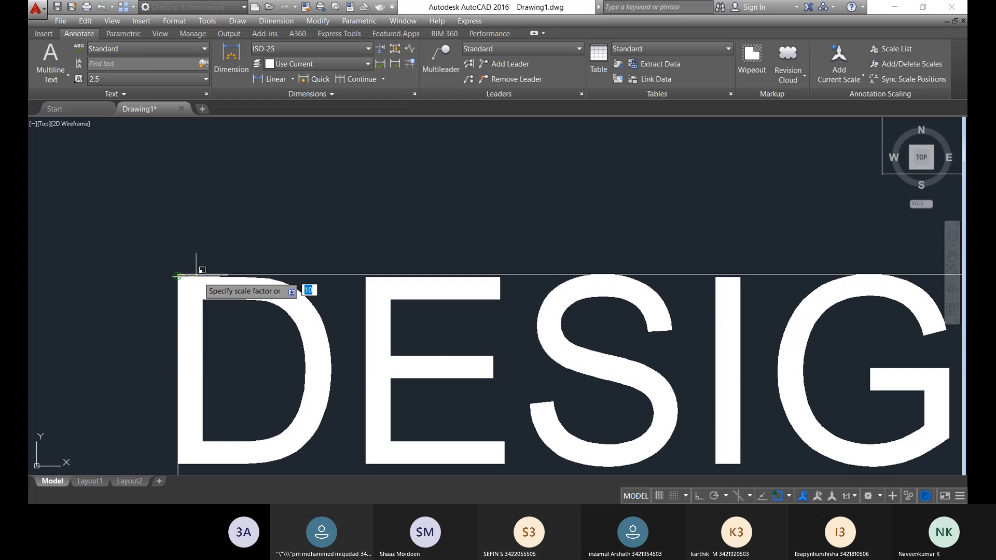
pyautogui.press('Return')
pyautogui.scroll(-8, 218, 282)
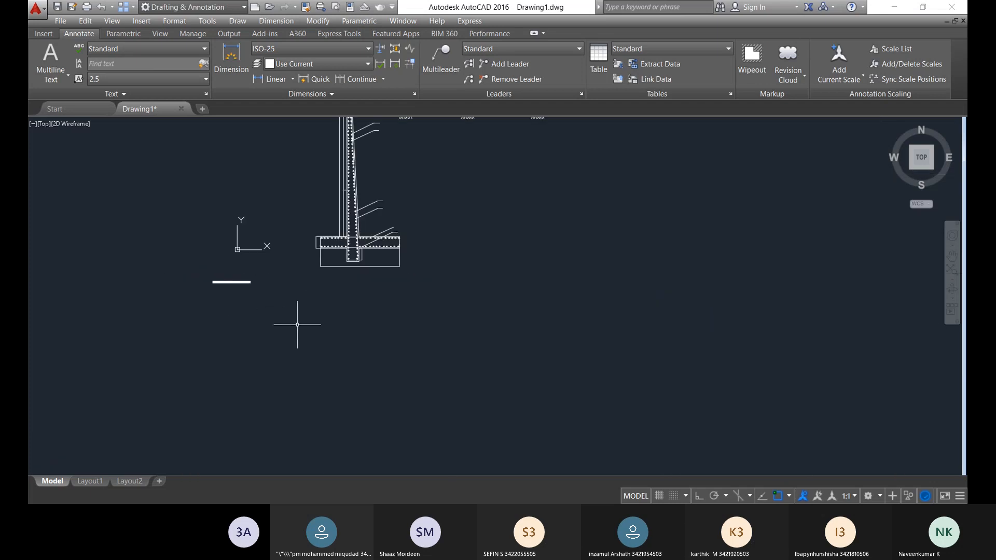
# - Enlarge the drawing title again by a scale factor of 5 about its upper-left corner
pyautogui.scroll(6, 245, 301)
pyautogui.click(279, 284)
pyautogui.click(163, 213)
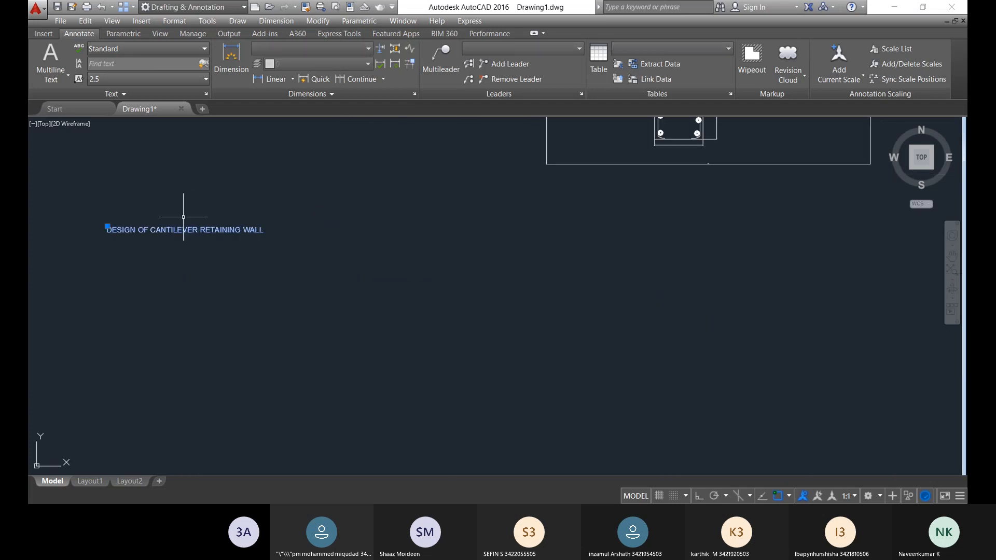
pyautogui.write('sc')
pyautogui.press('Return')
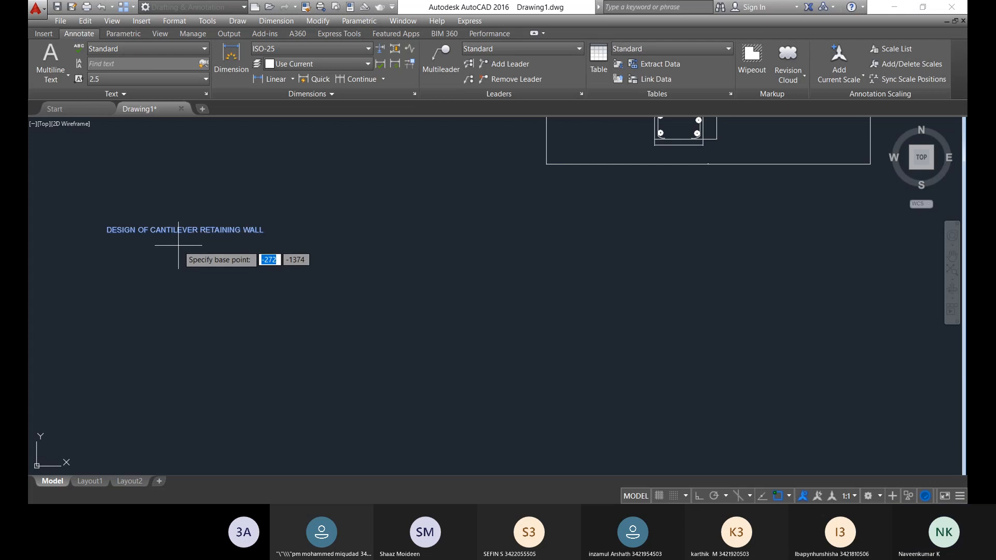
pyautogui.click(173, 229)
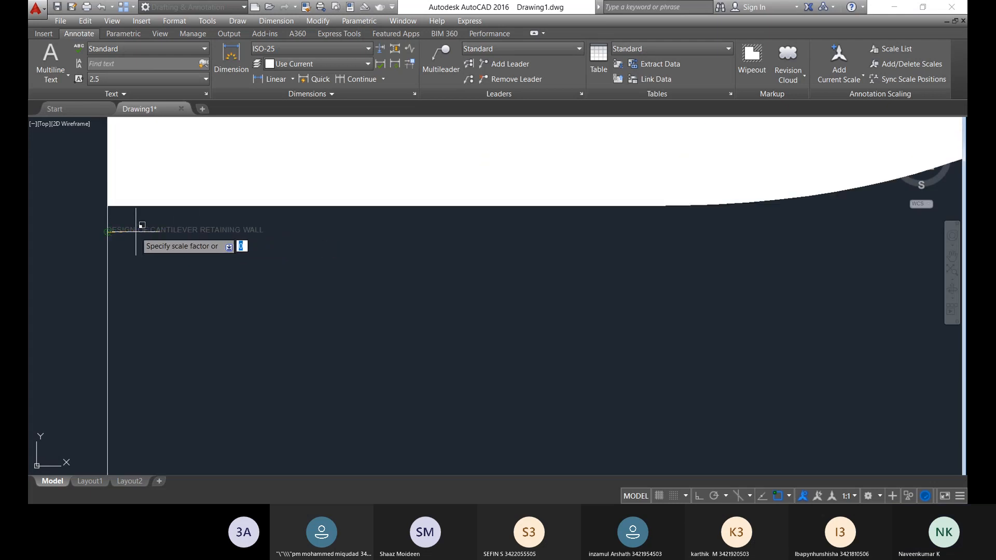
pyautogui.write('5')
pyautogui.press('Return')
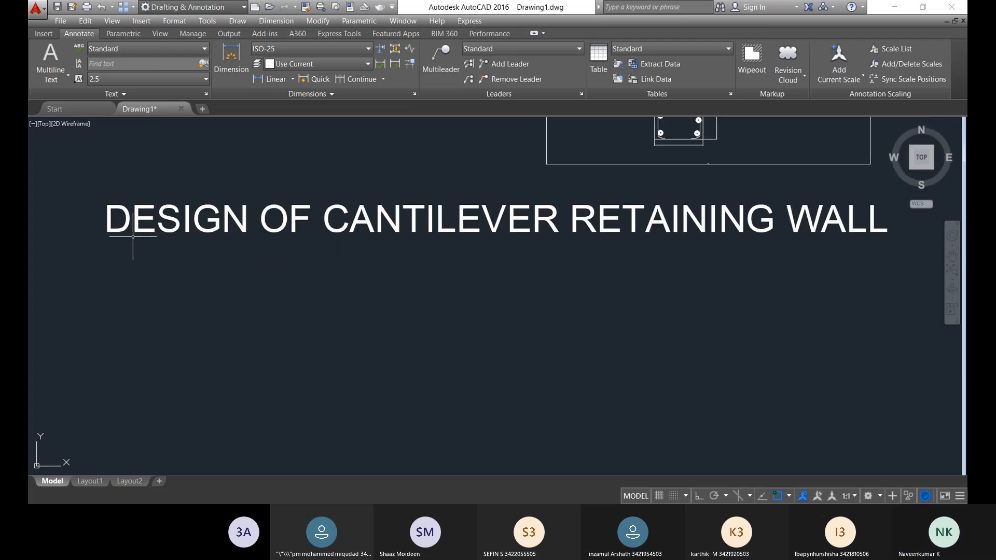
# - Move the drawing title so it sits roughly centred just below the retaining wall's footing
pyautogui.scroll(-8, 252, 272)
pyautogui.scroll(2, 243, 261)
pyautogui.click(482, 299)
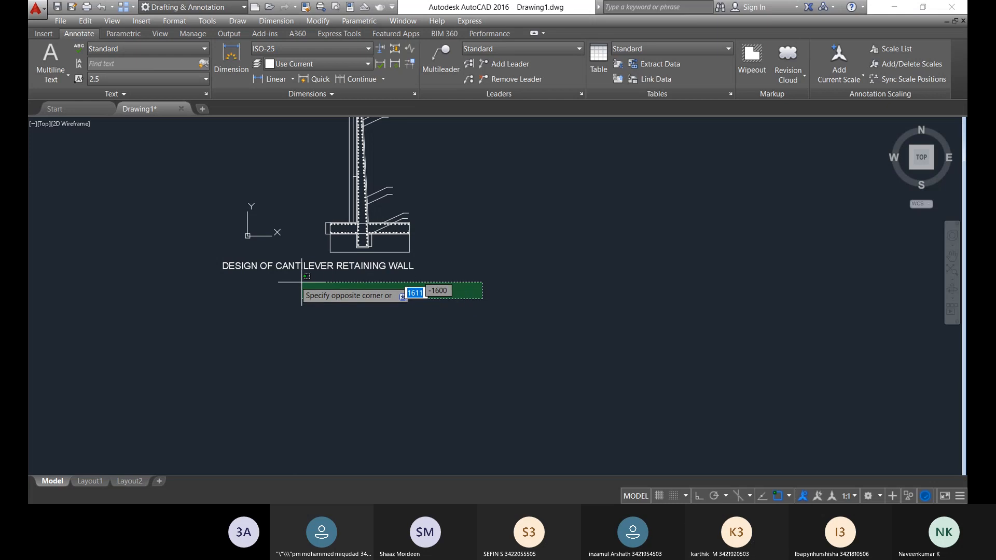
pyautogui.click(207, 237)
pyautogui.write('m')
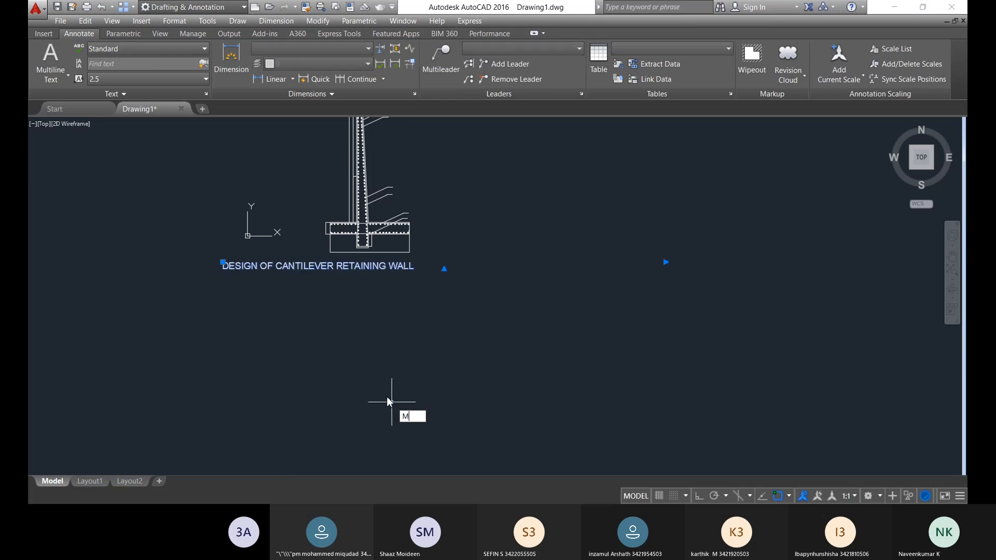
pyautogui.press('Return')
pyautogui.click(224, 267)
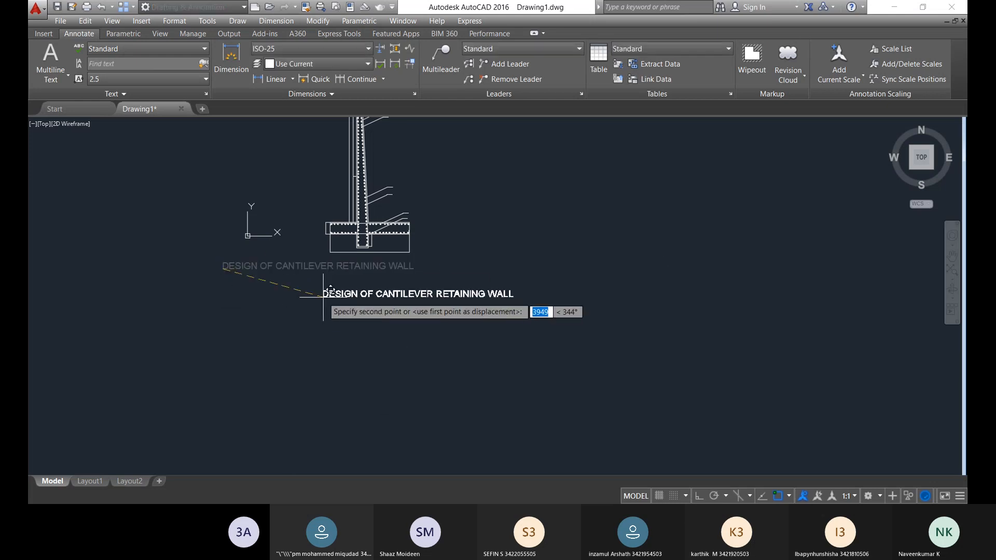
pyautogui.click(281, 284)
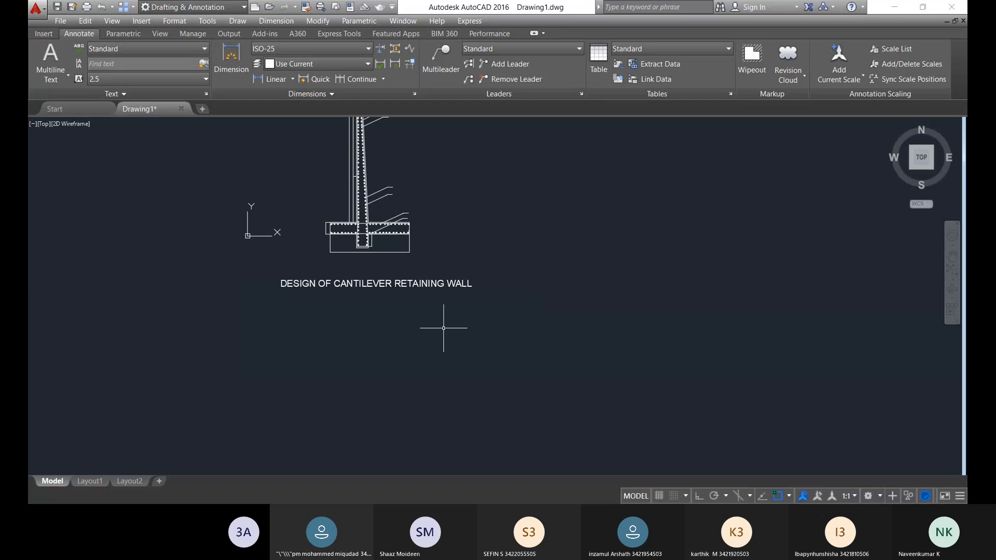
# - Examine the footing's leader notes and the whole retaining wall section with its repositioned title
pyautogui.scroll(-2, 482, 343)
pyautogui.scroll(2, 415, 334)
pyautogui.scroll(-1, 441, 358)
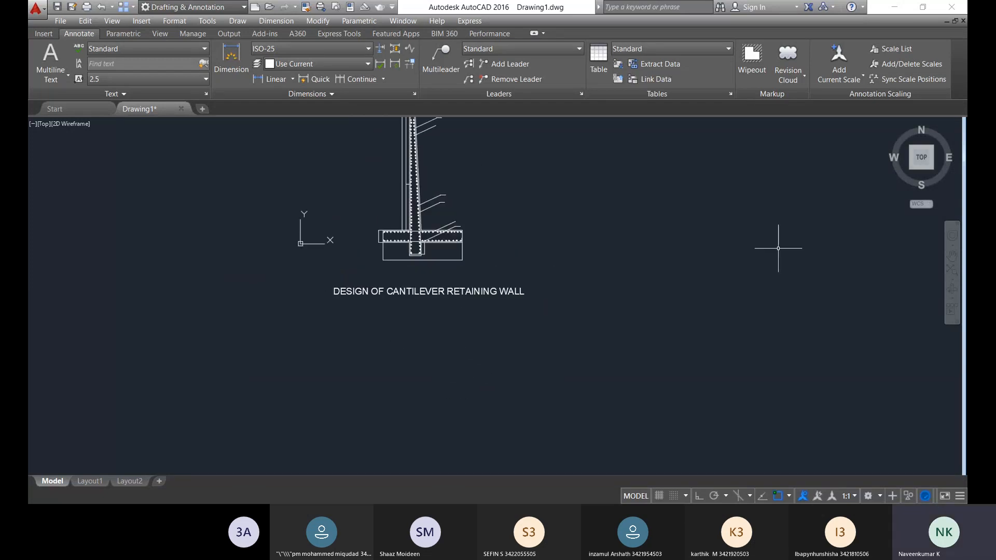
pyautogui.scroll(2, 491, 302)
pyautogui.scroll(3, 457, 166)
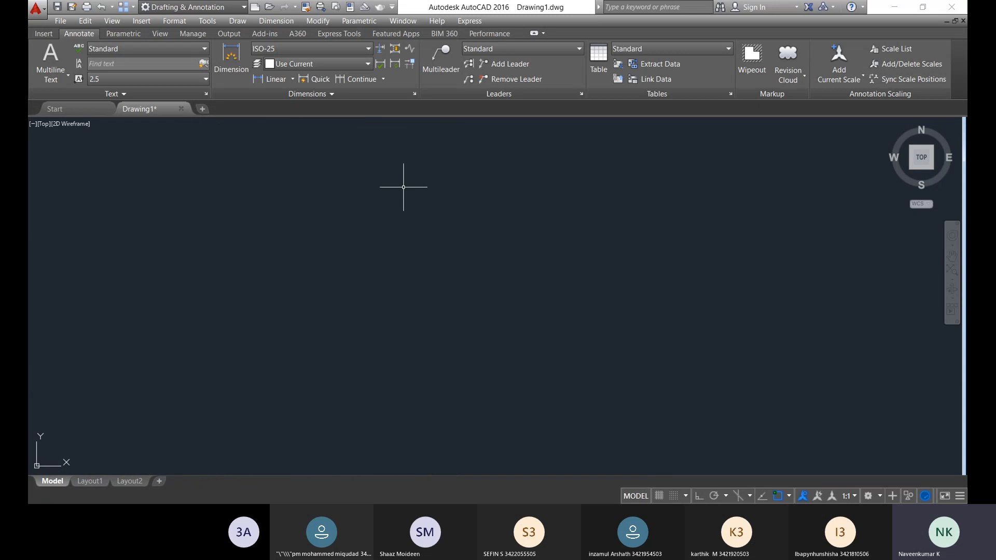
pyautogui.scroll(-1, 362, 291)
pyautogui.scroll(4, 356, 400)
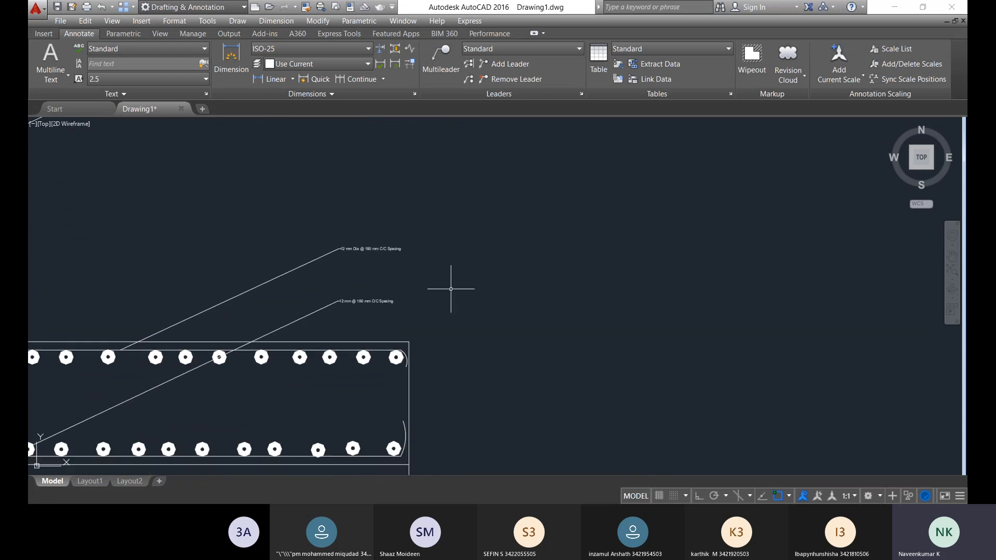
pyautogui.scroll(-6, 423, 355)
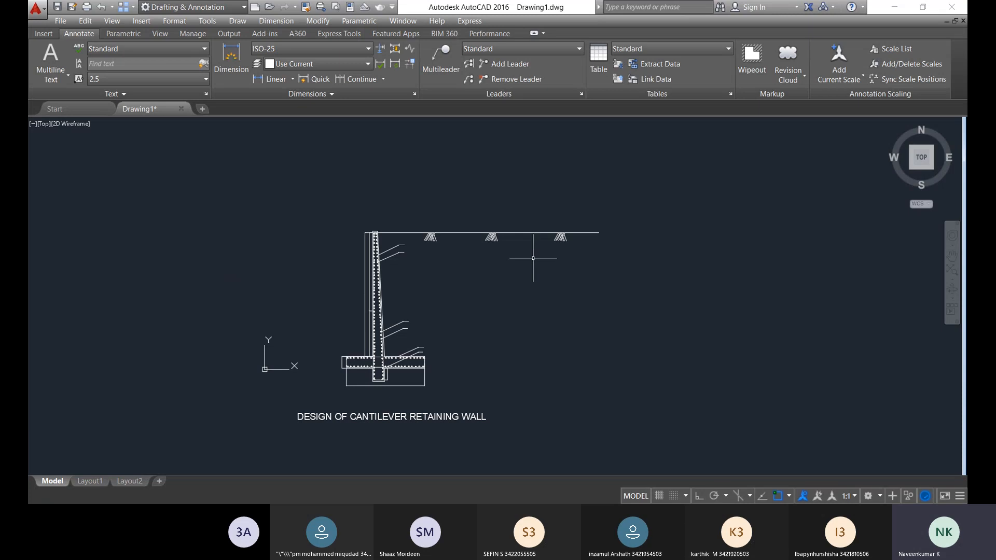
# - Copy the drawing title to just above the ground line behind the top of the wall
pyautogui.click(449, 416)
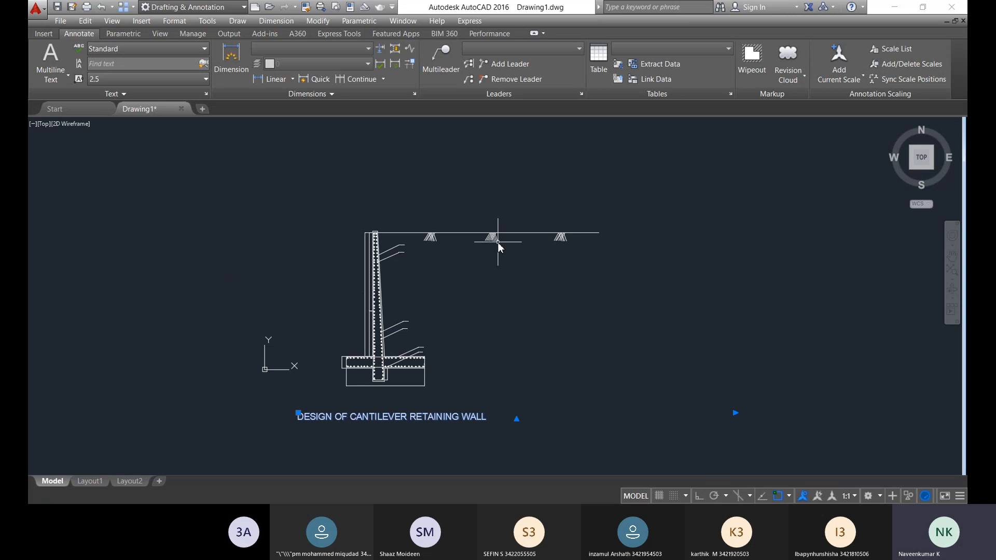
pyautogui.write('m')
pyautogui.press('Return')
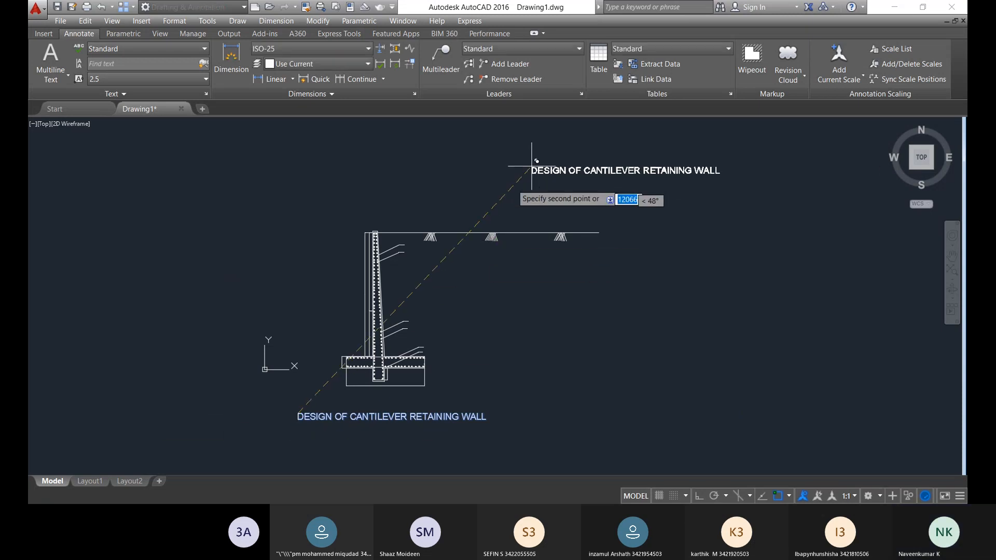
pyautogui.click(465, 220)
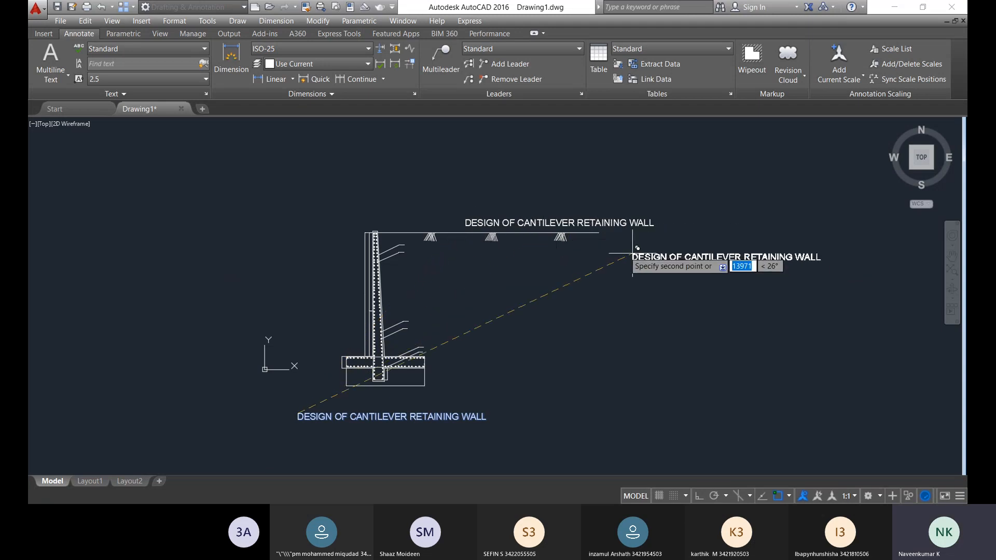
pyautogui.press('Escape')
# - Replace the copied title above the ground line with the label "G.L" and finish the text
pyautogui.doubleClick(559, 222)
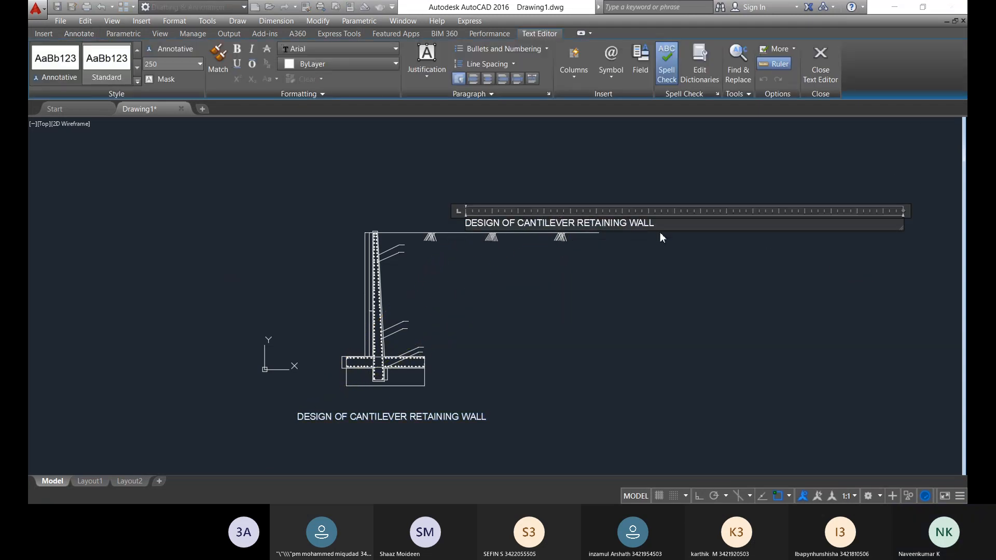
pyautogui.moveTo(663, 227); pyautogui.dragTo(514, 220)
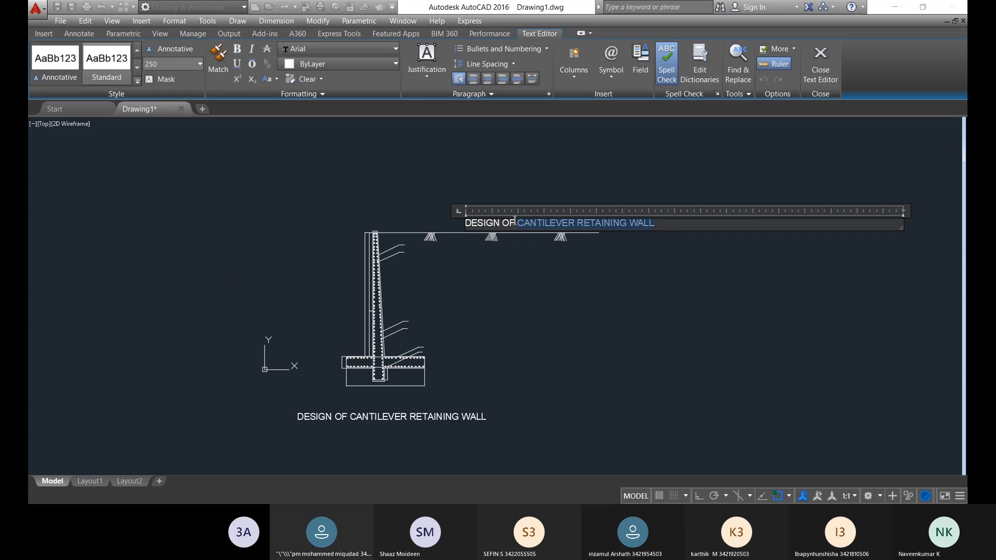
pyautogui.click(474, 224)
pyautogui.press('BackSpace')
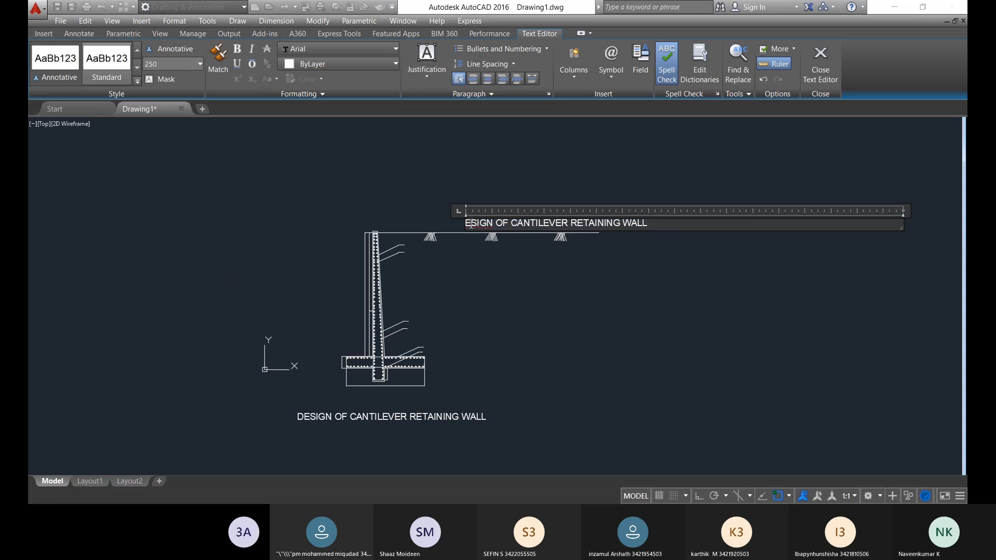
pyautogui.press('Delete')
pyautogui.press('Delete')
pyautogui.press('Delete')
pyautogui.press('Delete')
pyautogui.press('Delete')
pyautogui.press('Delete')
pyautogui.press('Delete')
pyautogui.press('Delete')
pyautogui.press('Delete')
pyautogui.press('Delete')
pyautogui.press('Delete')
pyautogui.press('Delete')
pyautogui.press('Delete')
pyautogui.press('Delete')
pyautogui.press('Delete')
pyautogui.press('Delete')
pyautogui.press('Delete')
pyautogui.press('Delete')
pyautogui.press('Delete')
pyautogui.press('Delete')
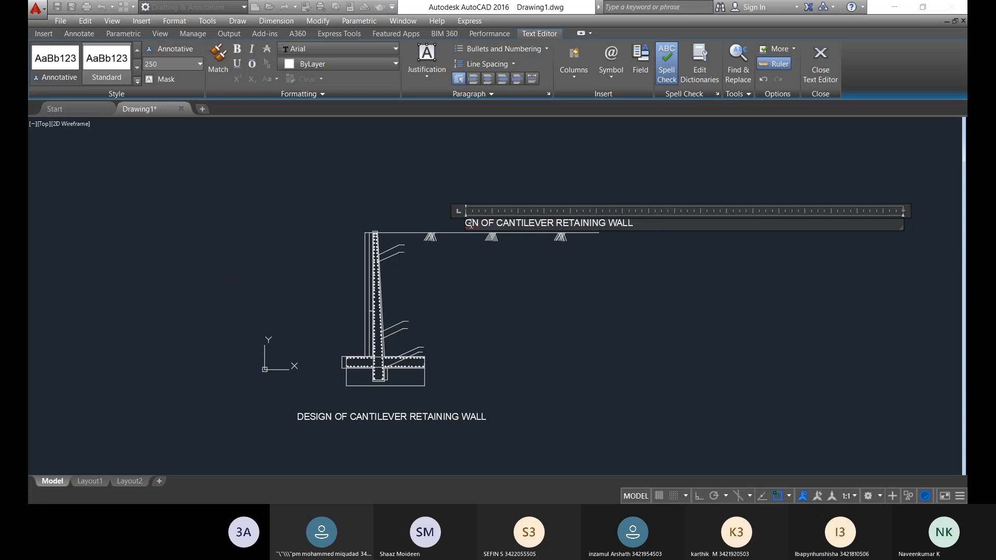
pyautogui.press('Delete')
pyautogui.press('Delete')
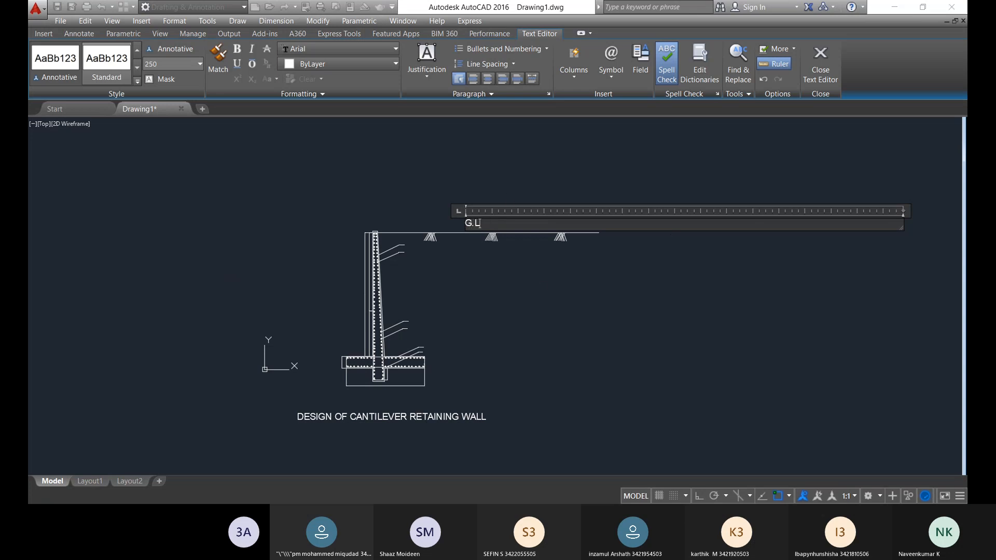
pyautogui.click(533, 278)
# - Examine the ground level label, the overall section, and the leader notes along the footing and stem
pyautogui.scroll(2, 484, 206)
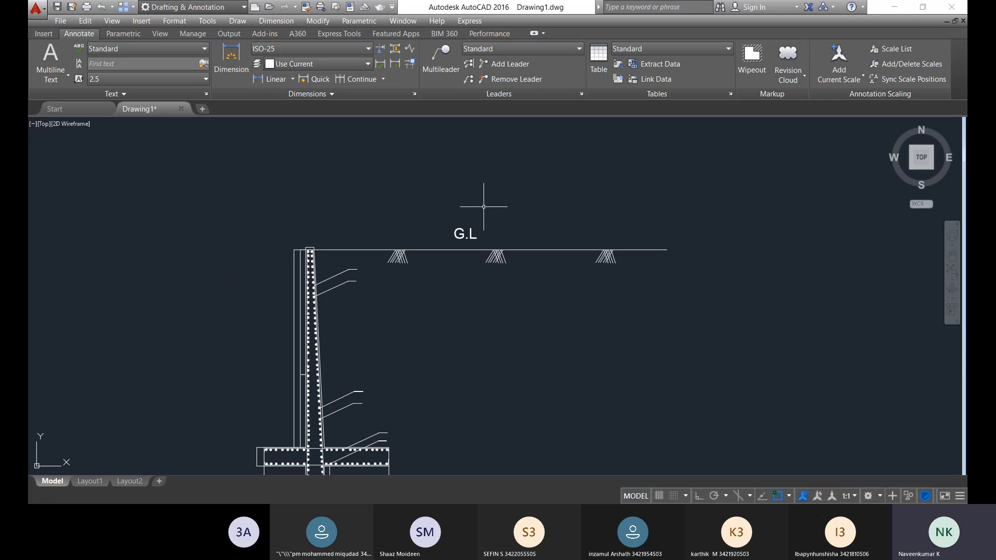
pyautogui.scroll(-8, 380, 392)
pyautogui.moveTo(386, 397); pyautogui.dragTo(405, 310, button='middle')
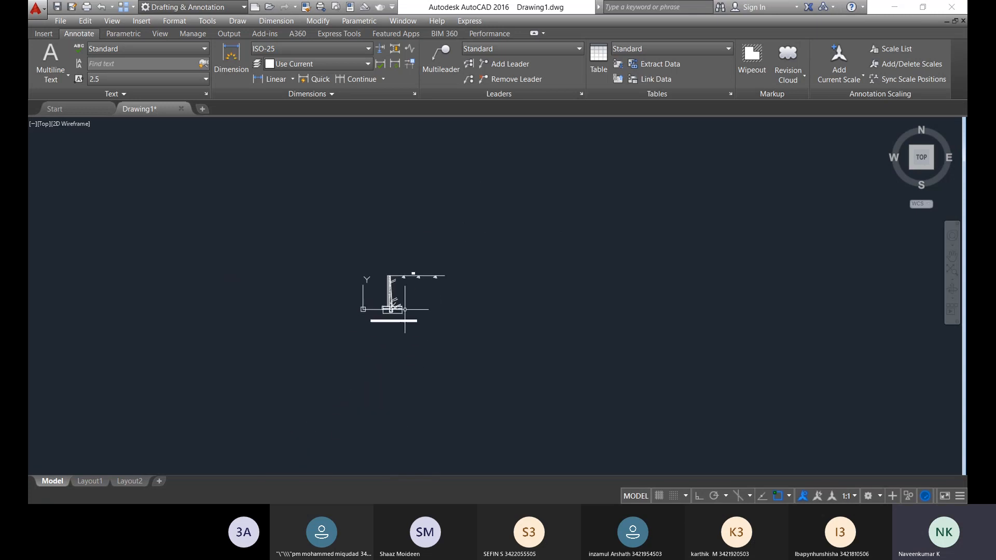
pyautogui.scroll(6, 406, 310)
pyautogui.scroll(3, 357, 307)
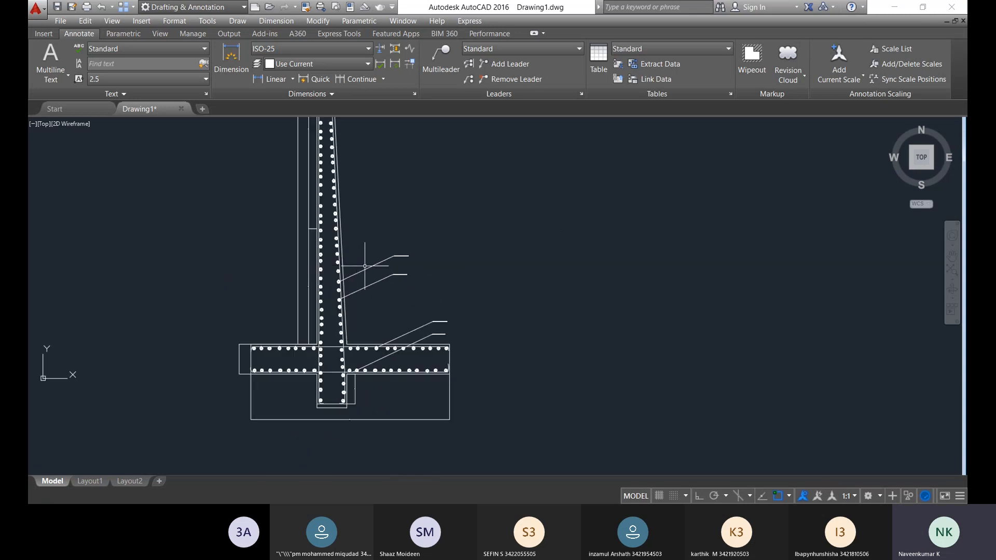
pyautogui.scroll(-1, 388, 272)
pyautogui.scroll(4, 377, 224)
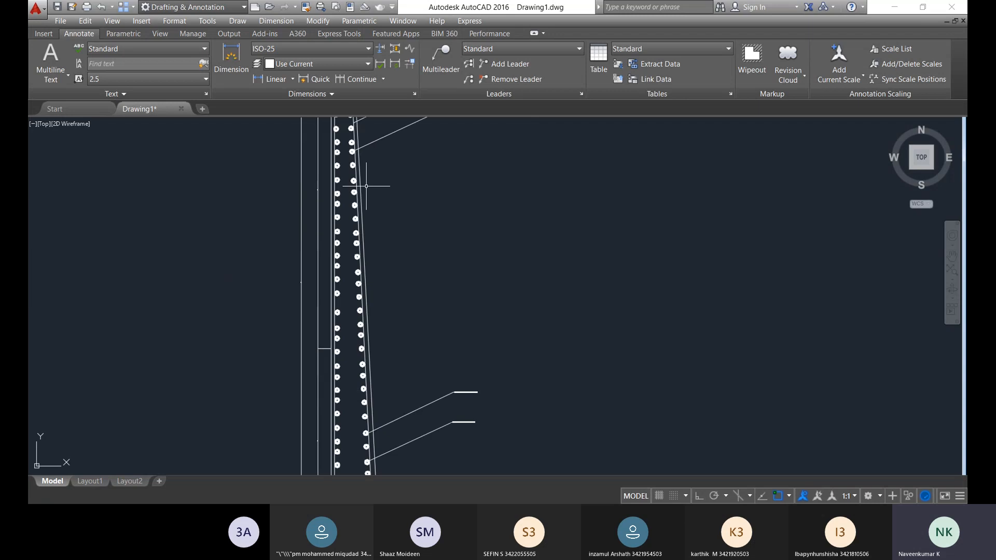
pyautogui.moveTo(367, 186); pyautogui.dragTo(362, 294, button='middle')
pyautogui.moveTo(432, 198); pyautogui.dragTo(430, 263, button='middle')
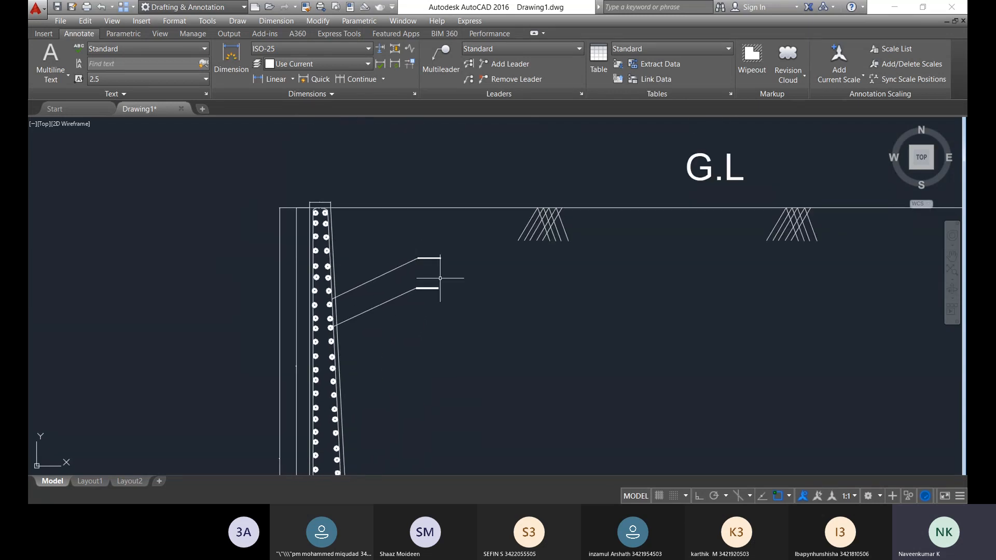
# - Scale up the two upper stem leaders and their bar notes, using the lower note's end as the base point
pyautogui.scroll(3, 434, 272)
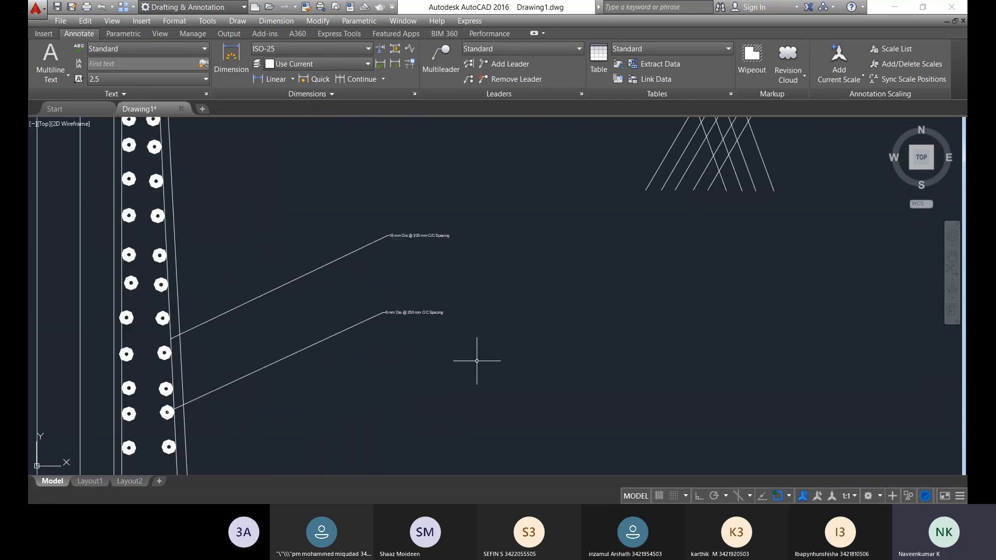
pyautogui.moveTo(477, 359)
pyautogui.mouseDown()
pyautogui.moveTo(379, 201)
pyautogui.moveTo(325, 297)
pyautogui.mouseUp()
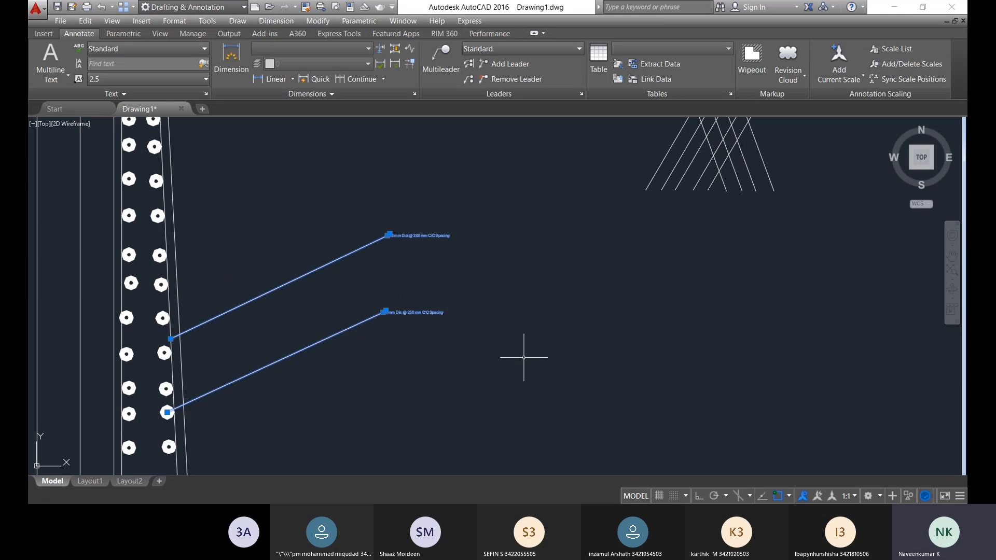
pyautogui.write('SC')
pyautogui.press('Return')
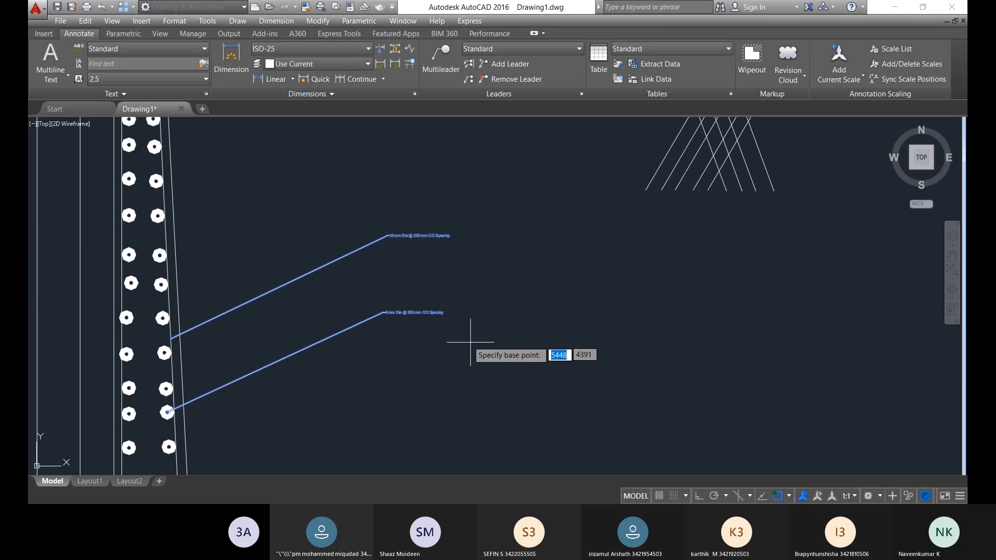
pyautogui.click(419, 313)
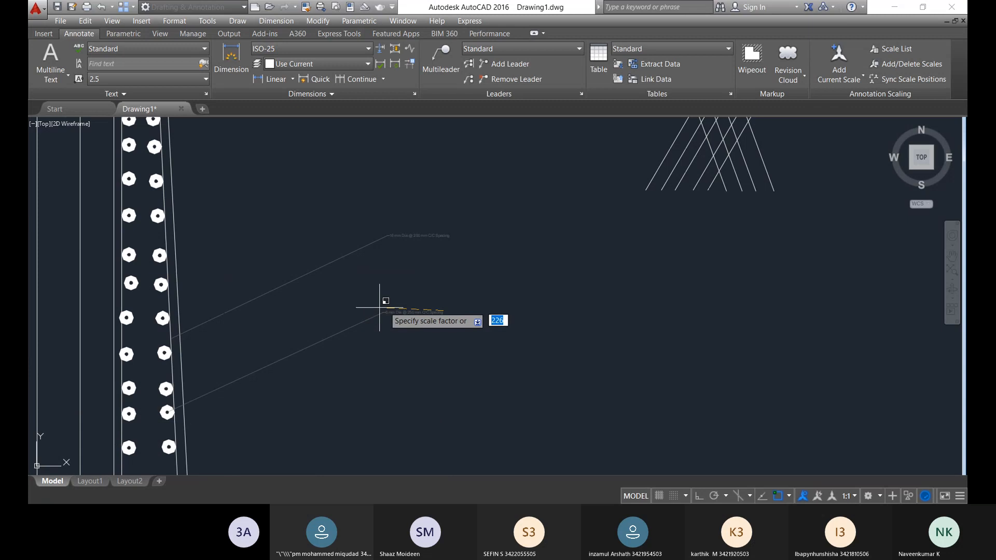
pyautogui.click(424, 313)
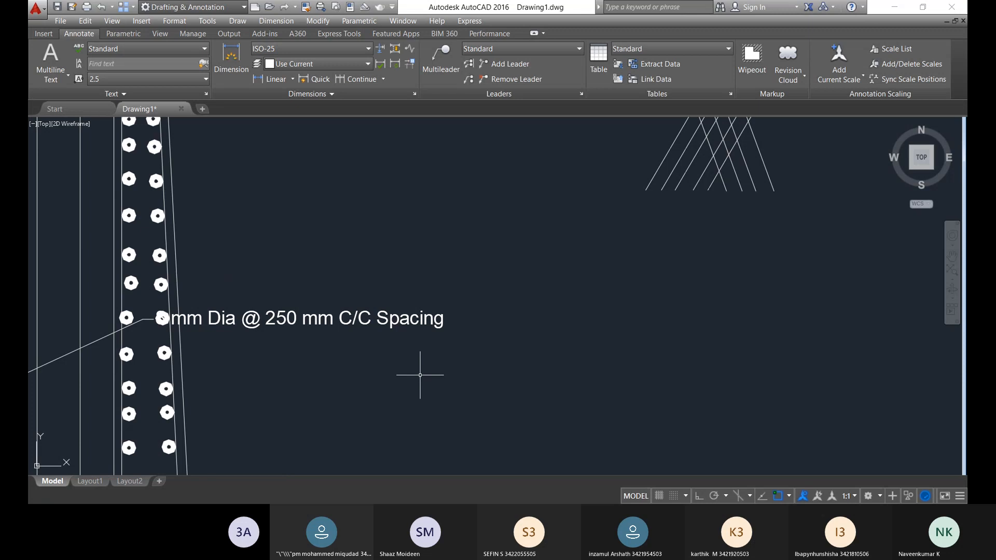
# - Undo the scaling of the two upper stem leaders and their bar notes
pyautogui.hotkey('ctrl', 'z')
pyautogui.scroll(-2, 415, 375)
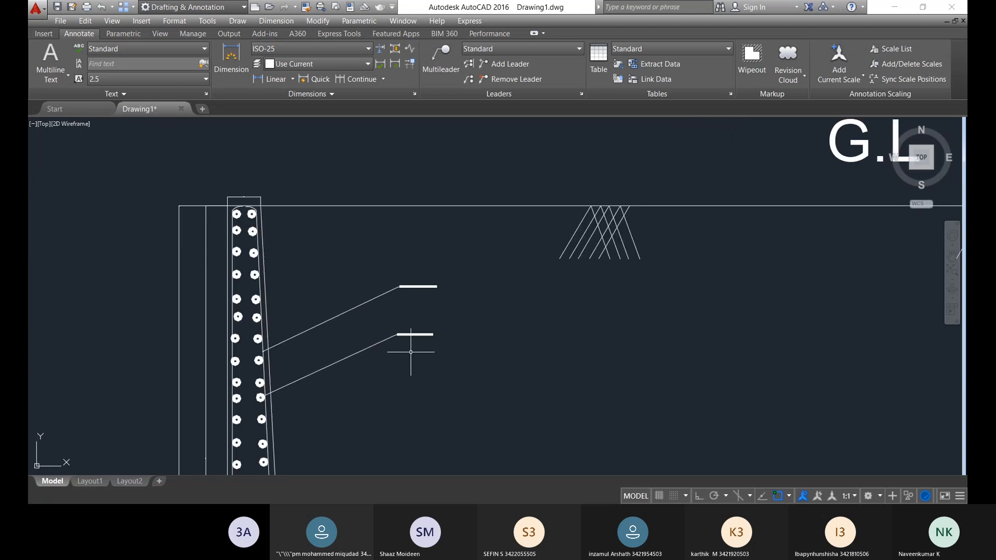
pyautogui.scroll(-2, 382, 352)
pyautogui.moveTo(380, 351); pyautogui.dragTo(334, 278, button='middle')
pyautogui.scroll(5, 389, 256)
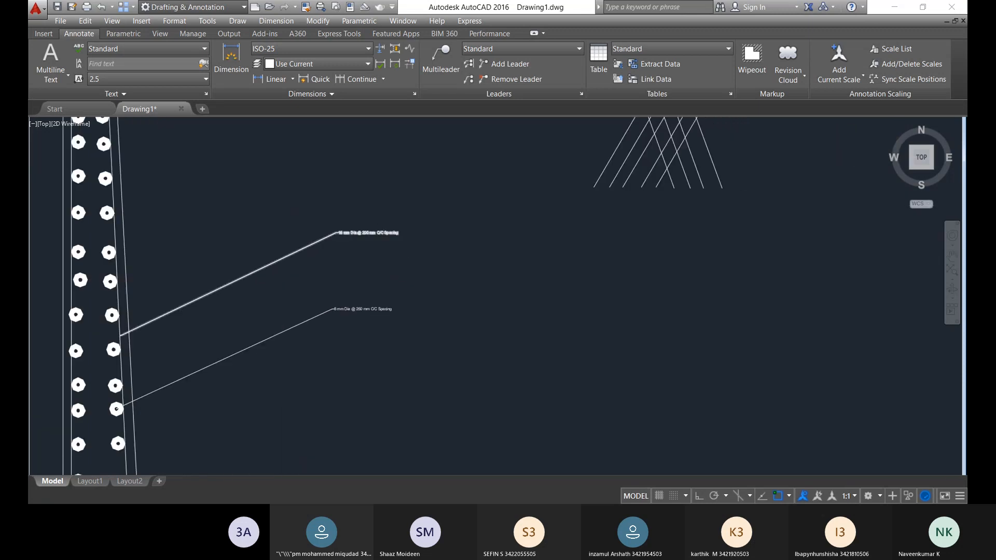
pyautogui.scroll(4, 359, 229)
# - Set the text height of the whole "16 mm Dia @ 200 mm C/C Spacing" leader note to 25 and save the text changes
pyautogui.doubleClick(359, 229)
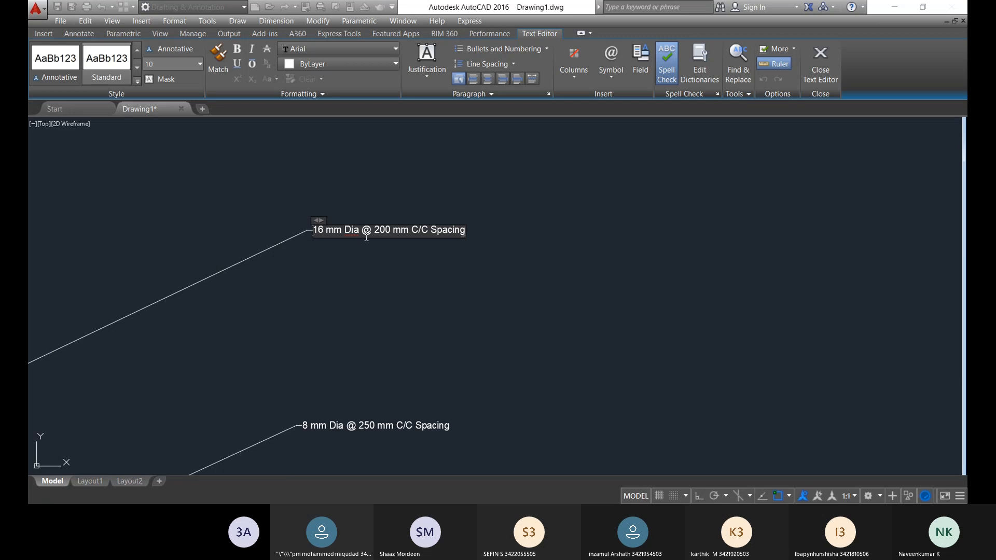
pyautogui.moveTo(314, 229); pyautogui.dragTo(465, 239)
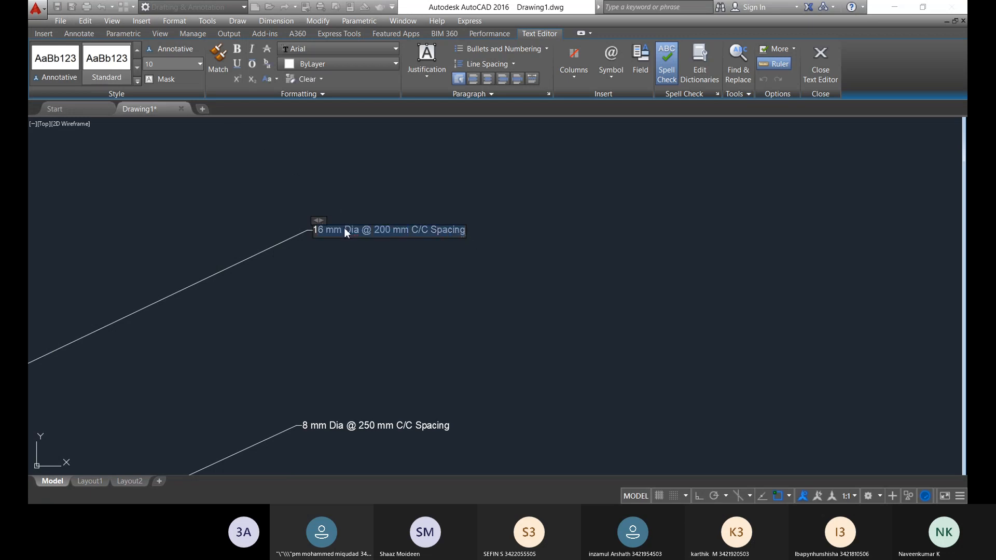
pyautogui.press('Left')
pyautogui.hotkey('shift', 'Left')
pyautogui.press('Right')
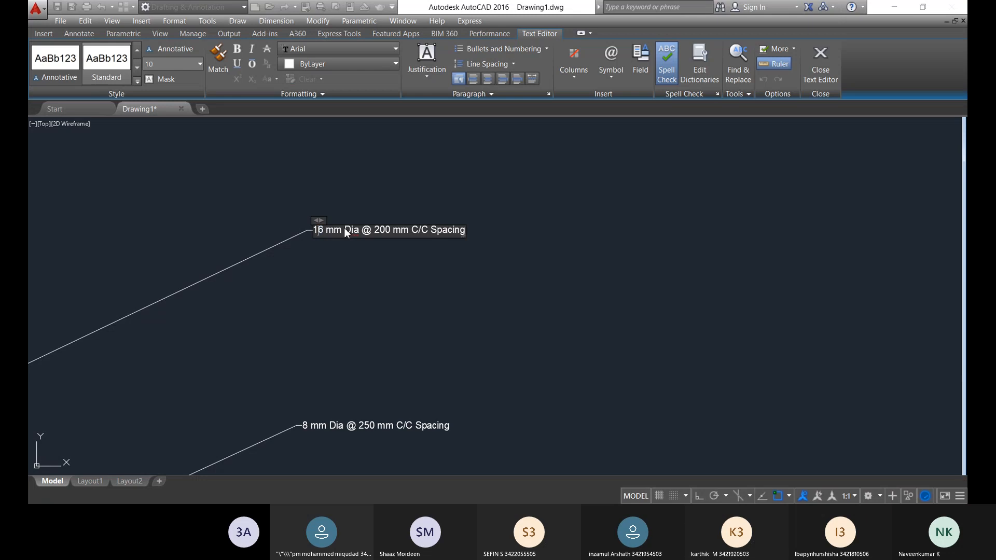
pyautogui.hotkey('shift', 'Right')
pyautogui.hotkey('shift', 'Right')
pyautogui.hotkey('shift', 'Right')
pyautogui.hotkey('shift', 'Right')
pyautogui.hotkey('shift', 'Right')
pyautogui.hotkey('shift', 'Right')
pyautogui.hotkey('shift', 'Right')
pyautogui.hotkey('shift', 'Right')
pyautogui.hotkey('shift', 'Right')
pyautogui.hotkey('shift', 'Right')
pyautogui.hotkey('shift', 'Right')
pyautogui.hotkey('shift', 'Right')
pyautogui.hotkey('shift', 'Right')
pyautogui.hotkey('shift', 'Right')
pyautogui.hotkey('shift', 'Right')
pyautogui.hotkey('shift', 'Right')
pyautogui.hotkey('shift', 'Right')
pyautogui.hotkey('shift', 'Right')
pyautogui.hotkey('shift', 'Right')
pyautogui.hotkey('shift', 'Right')
pyautogui.hotkey('shift', 'Right')
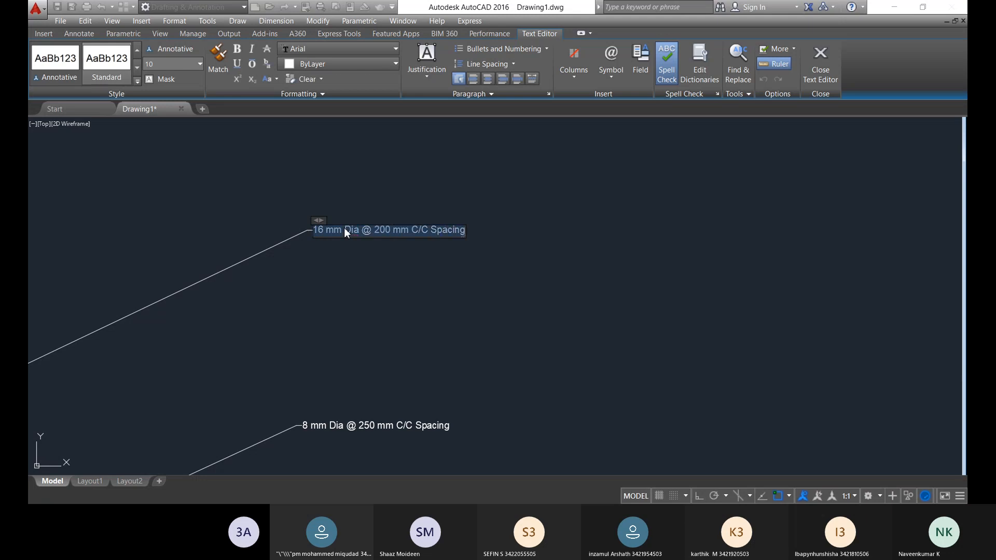
pyautogui.click(199, 64)
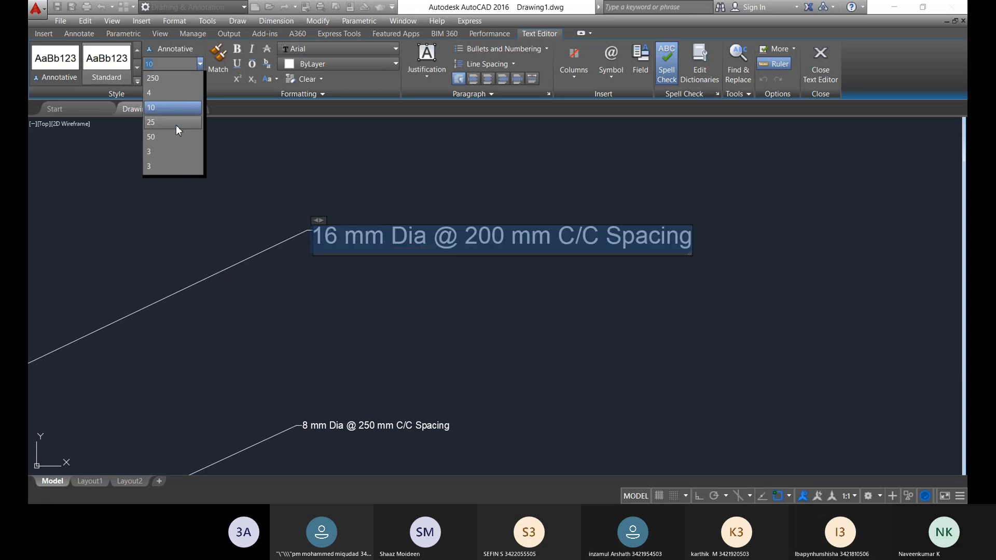
pyautogui.click(175, 123)
pyautogui.scroll(-6, 292, 260)
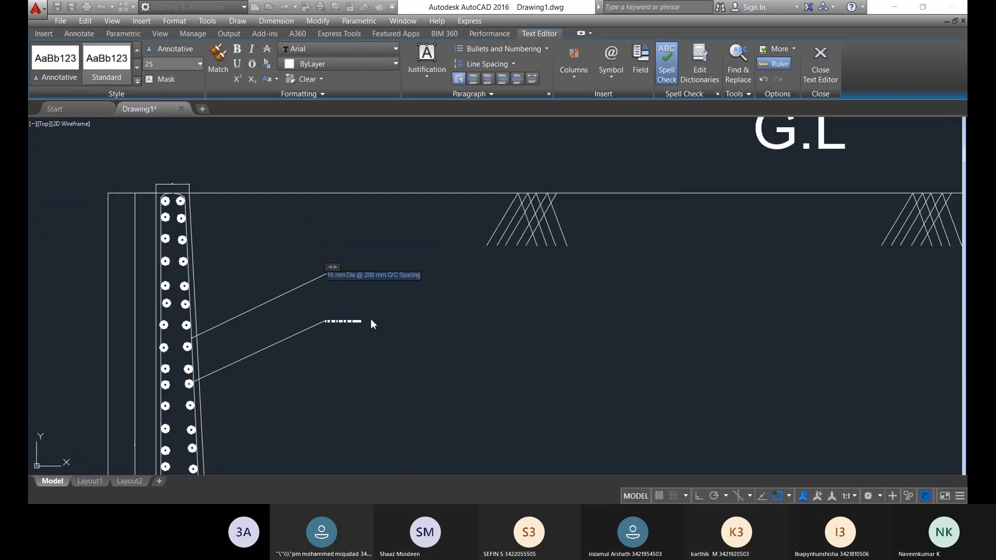
pyautogui.moveTo(367, 273); pyautogui.dragTo(369, 270, button='middle')
pyautogui.moveTo(350, 319); pyautogui.dragTo(357, 311, button='middle')
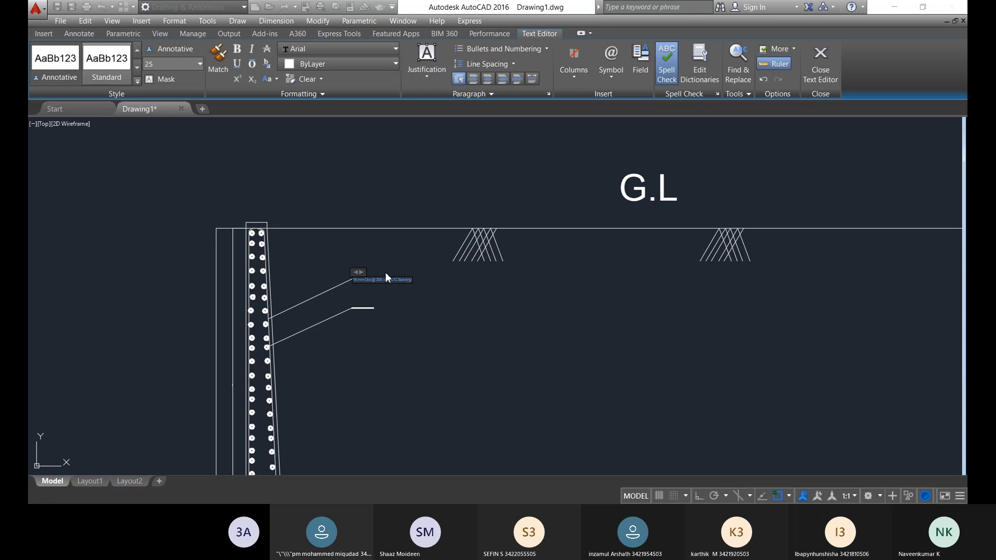
pyautogui.press('Escape')
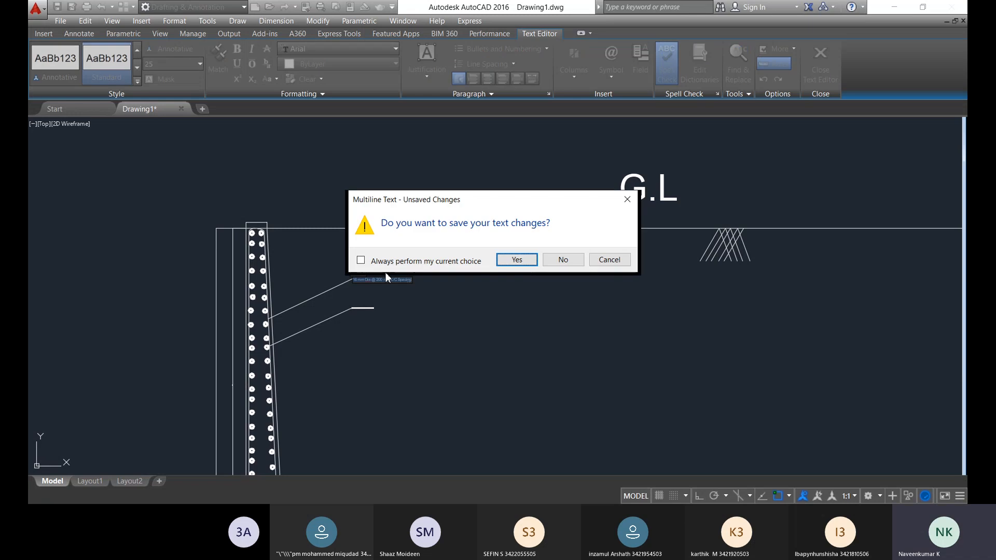
pyautogui.click(517, 260)
pyautogui.scroll(5, 386, 285)
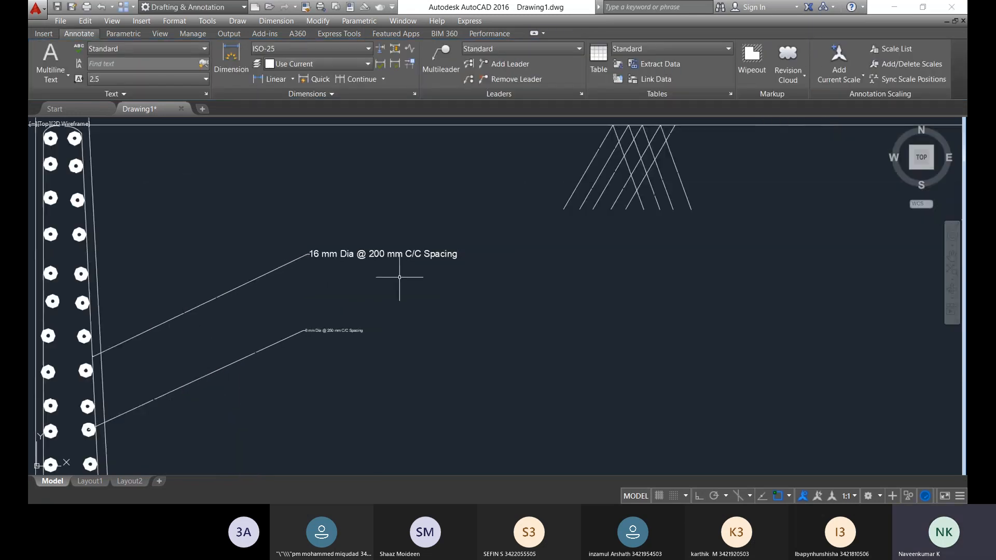
pyautogui.moveTo(485, 287)
pyautogui.mouseDown()
pyautogui.moveTo(400, 223)
pyautogui.moveTo(396, 253)
pyautogui.mouseUp()
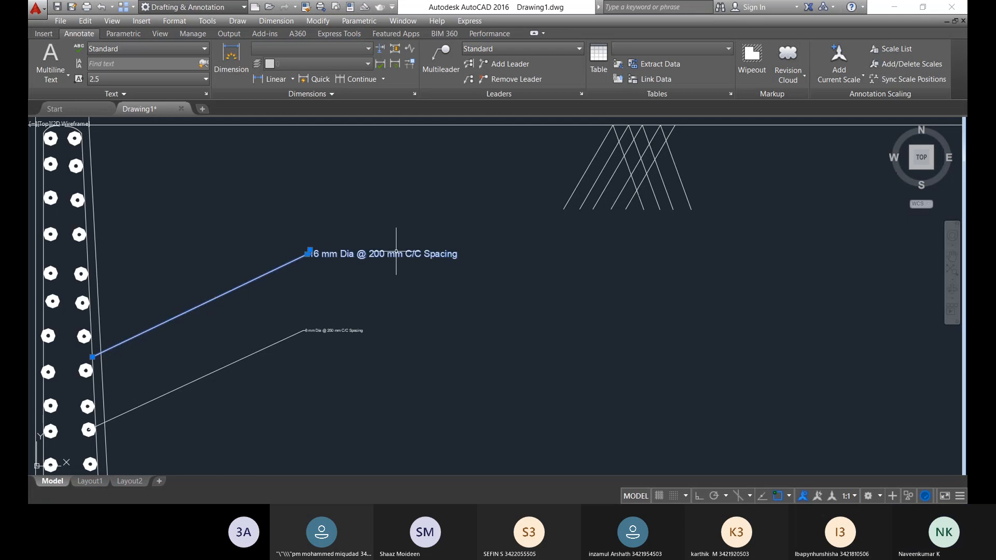
pyautogui.click(400, 260)
pyautogui.click(398, 259)
pyautogui.click(378, 298)
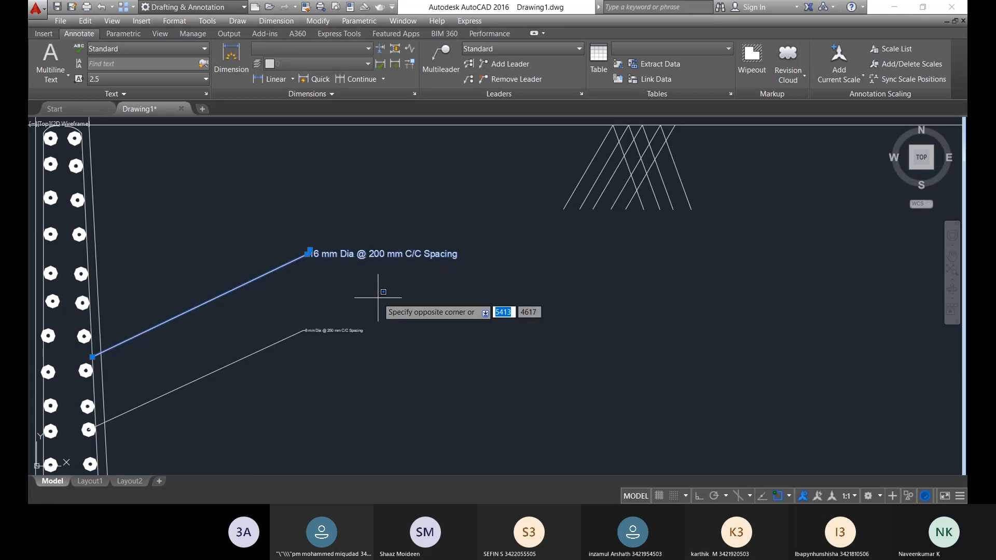
pyautogui.click(378, 297)
pyautogui.press('Escape')
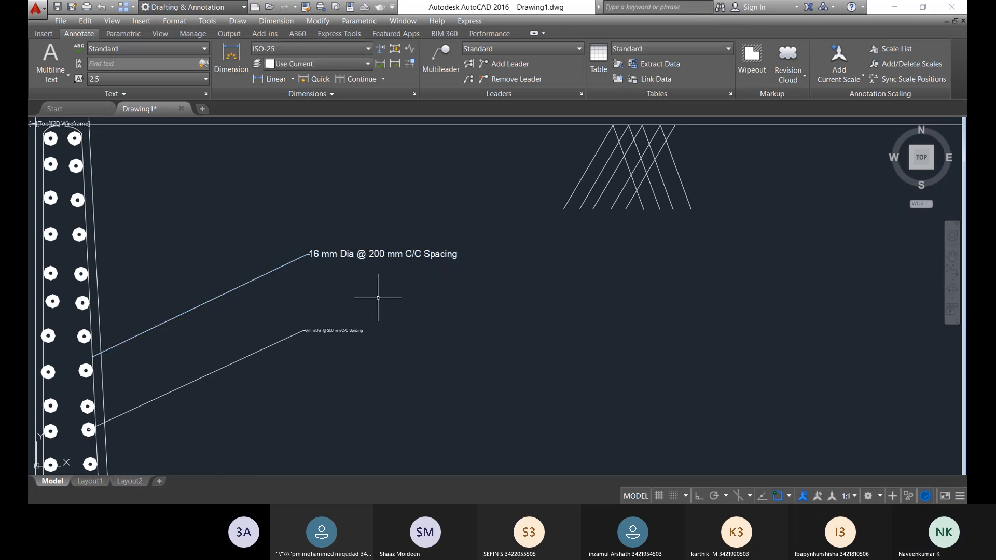
# - Set the text height of the "16 mm Dia @ 200 mm C/C Spacing" note near the stem top to 50 and finish editing
pyautogui.doubleClick(329, 253)
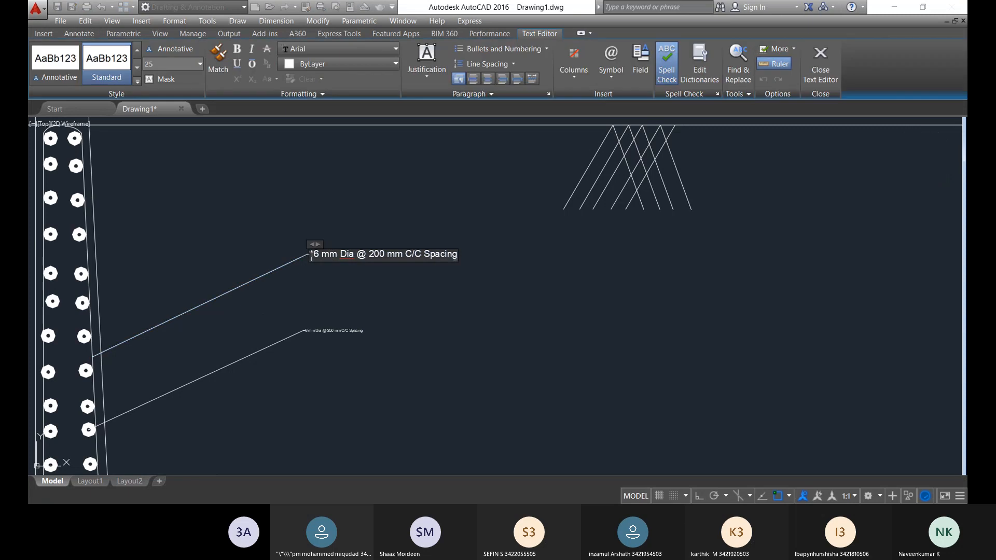
pyautogui.moveTo(312, 255); pyautogui.dragTo(459, 257)
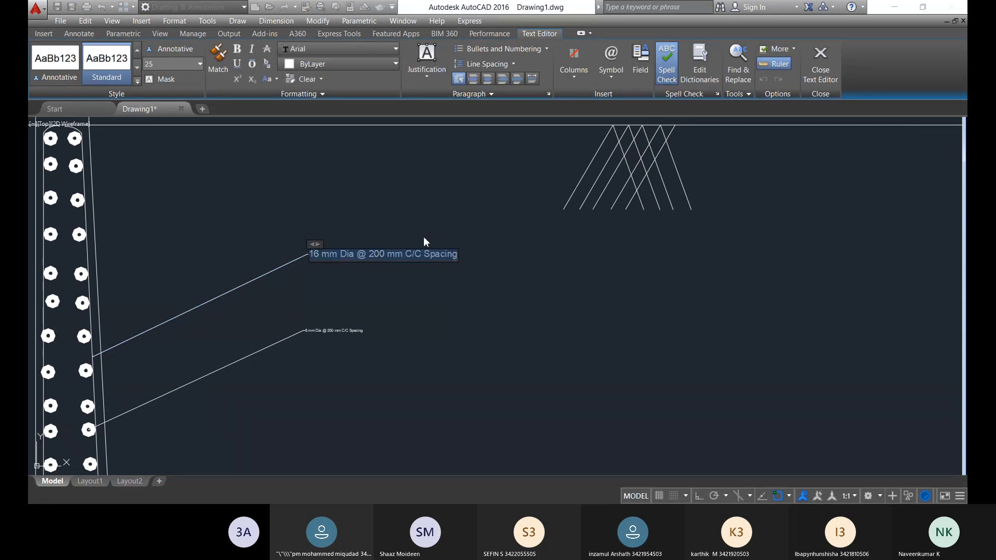
pyautogui.click(199, 63)
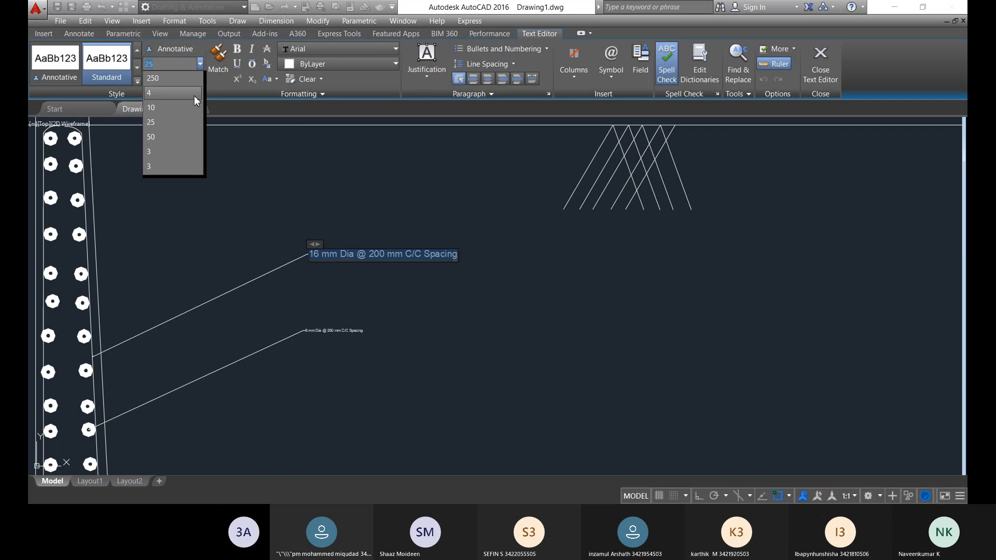
pyautogui.click(173, 133)
pyautogui.scroll(-5, 217, 255)
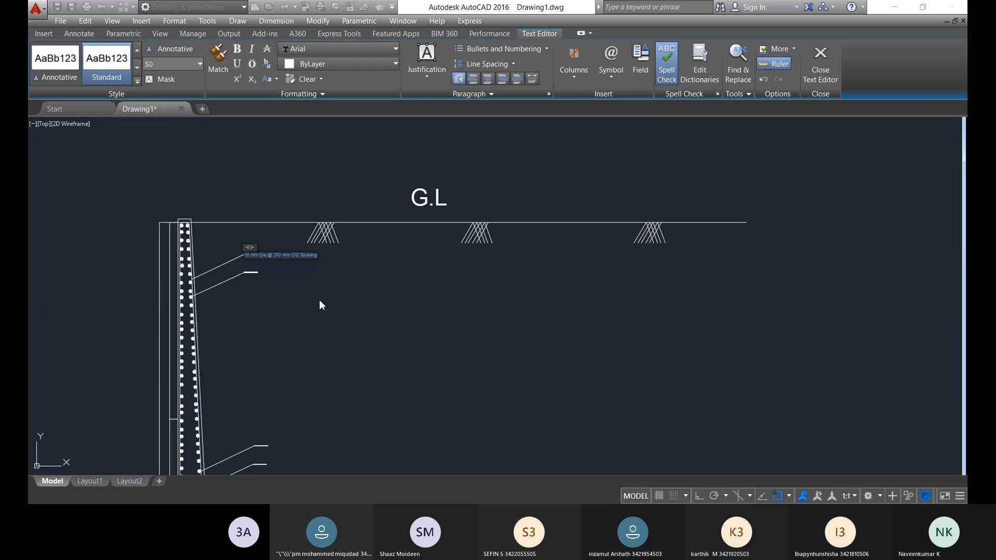
pyautogui.click(308, 292)
# - Set the text height of the whole "8 mm Dia @ 250 mm C/C Spacing" leader note to 50 and finish editing
pyautogui.scroll(5, 308, 292)
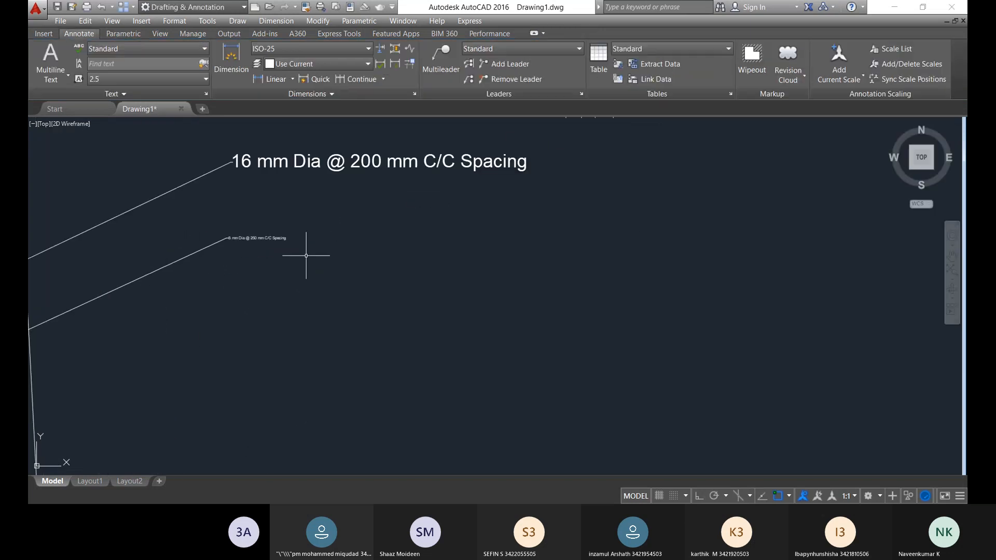
pyautogui.doubleClick(268, 238)
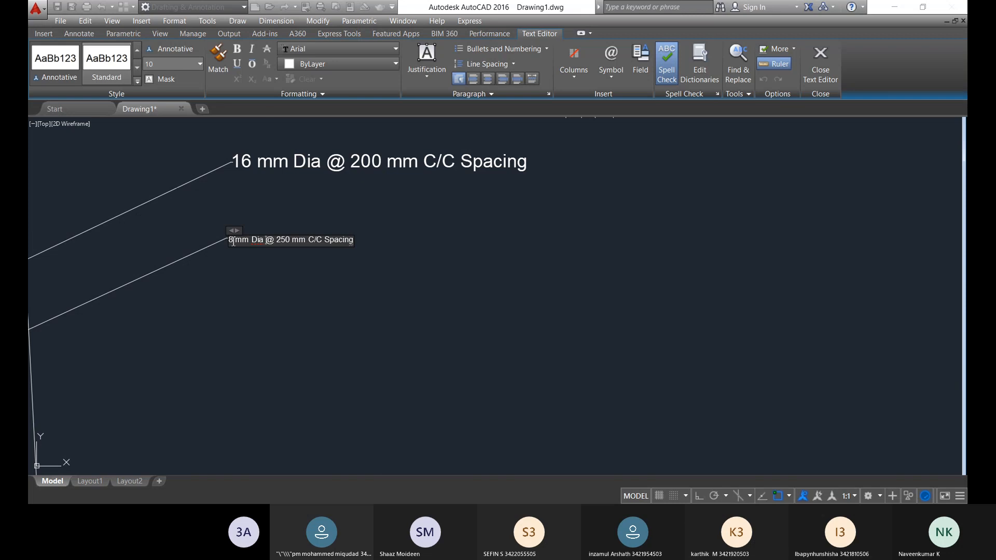
pyautogui.moveTo(235, 241); pyautogui.dragTo(250, 241)
pyautogui.hotkey('shift', 'Right')
pyautogui.hotkey('shift', 'Right')
pyautogui.hotkey('shift', 'Right')
pyautogui.hotkey('shift', 'Right')
pyautogui.hotkey('shift', 'Right')
pyautogui.hotkey('shift', 'Right')
pyautogui.hotkey('shift', 'Right')
pyautogui.hotkey('shift', 'Right')
pyautogui.hotkey('shift', 'Right')
pyautogui.hotkey('shift', 'Right')
pyautogui.hotkey('shift', 'Right')
pyautogui.hotkey('shift', 'Right')
pyautogui.hotkey('shift', 'Right')
pyautogui.hotkey('shift', 'Right')
pyautogui.hotkey('shift', 'Right')
pyautogui.hotkey('shift', 'Right')
pyautogui.hotkey('shift', 'Right')
pyautogui.hotkey('shift', 'Right')
pyautogui.hotkey('shift', 'Right')
pyautogui.hotkey('shift', 'Right')
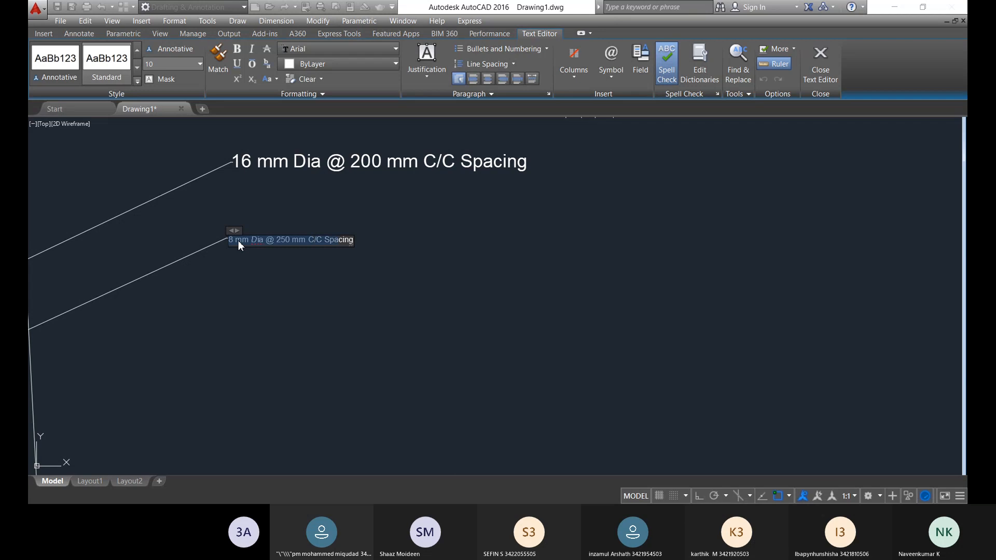
pyautogui.hotkey('shift', 'Right')
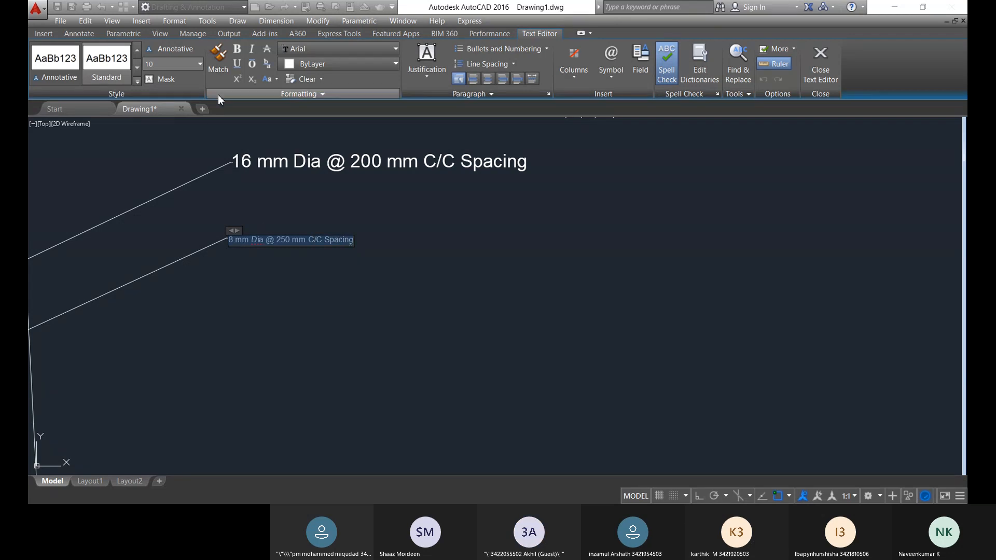
pyautogui.click(200, 65)
pyautogui.click(180, 133)
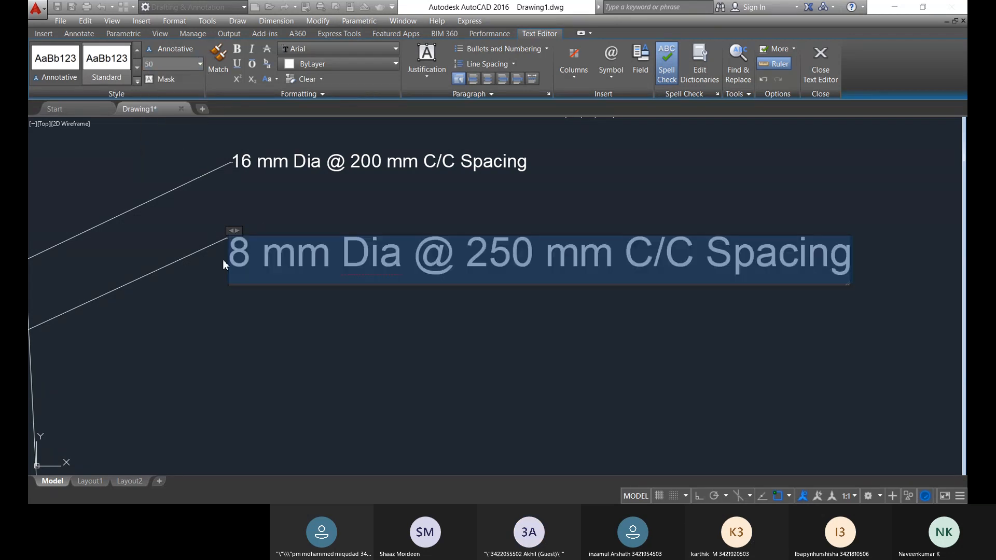
pyautogui.scroll(-6, 222, 259)
pyautogui.click(268, 302)
# - Set the text height of the "16 mm Dia @ 160 mm C/C Spacing" note on the lower stem to 50 and finish editing
pyautogui.moveTo(231, 376); pyautogui.dragTo(205, 282, button='middle')
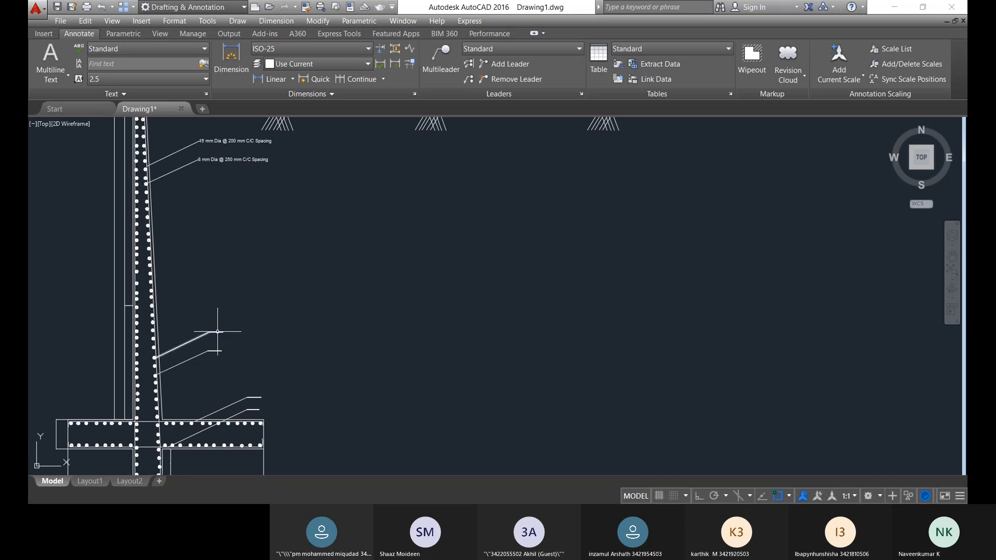
pyautogui.doubleClick(217, 331)
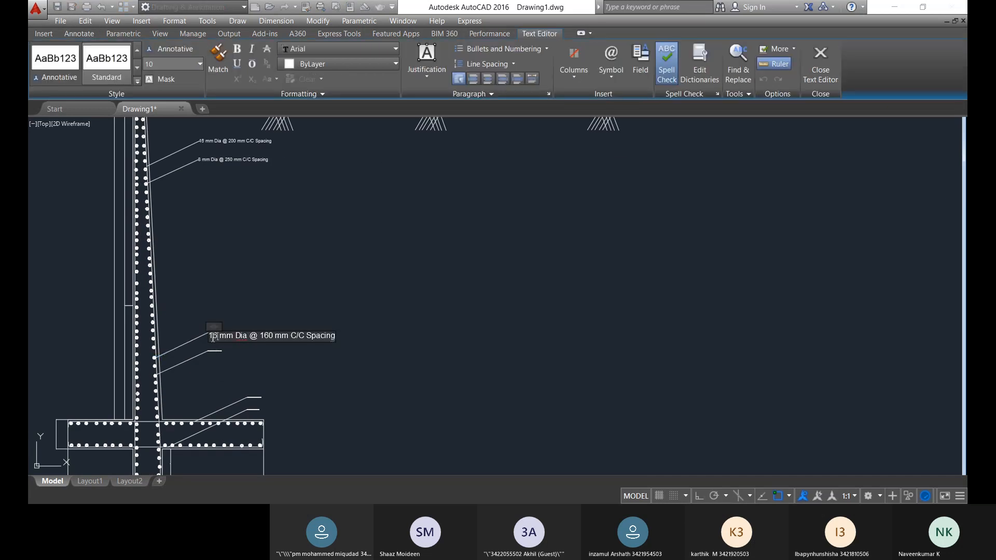
pyautogui.moveTo(229, 337); pyautogui.dragTo(331, 340)
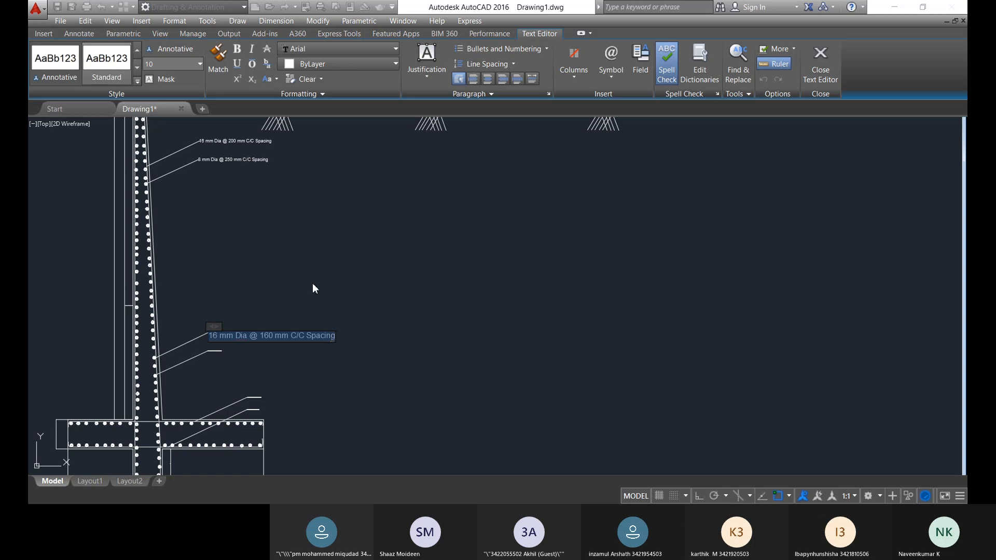
pyautogui.click(201, 64)
pyautogui.click(182, 135)
pyautogui.scroll(-6, 278, 312)
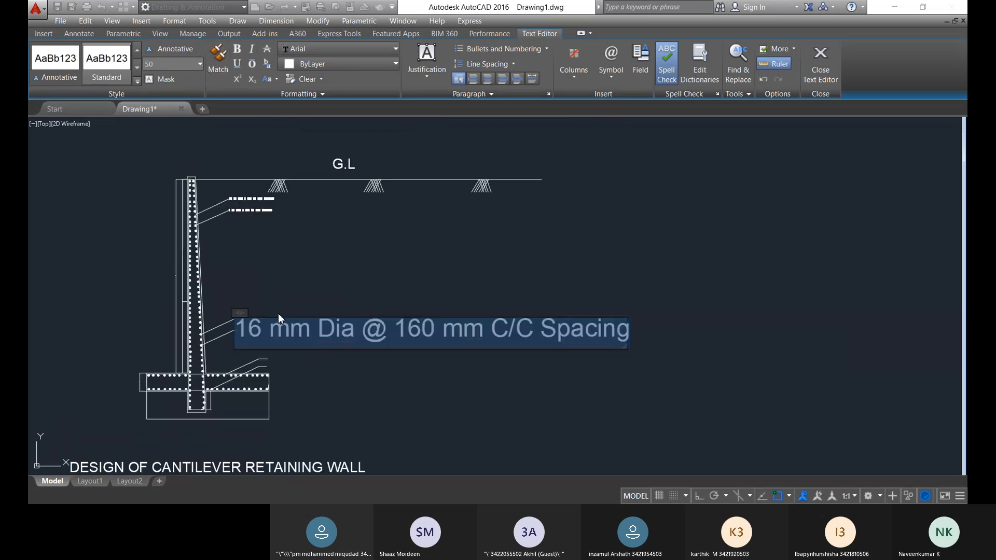
pyautogui.click(304, 341)
# - Set the text height of the lower stem's "8 mm Dia @ 180 mm C/C Spacing" leader note to 50 and finish editing
pyautogui.scroll(6, 264, 319)
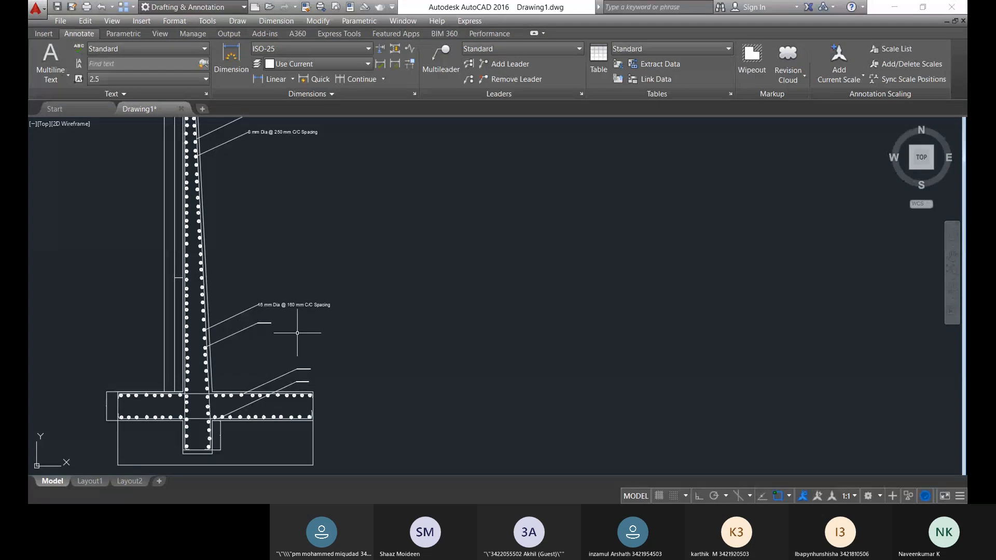
pyautogui.scroll(6, 295, 333)
pyautogui.click(216, 290)
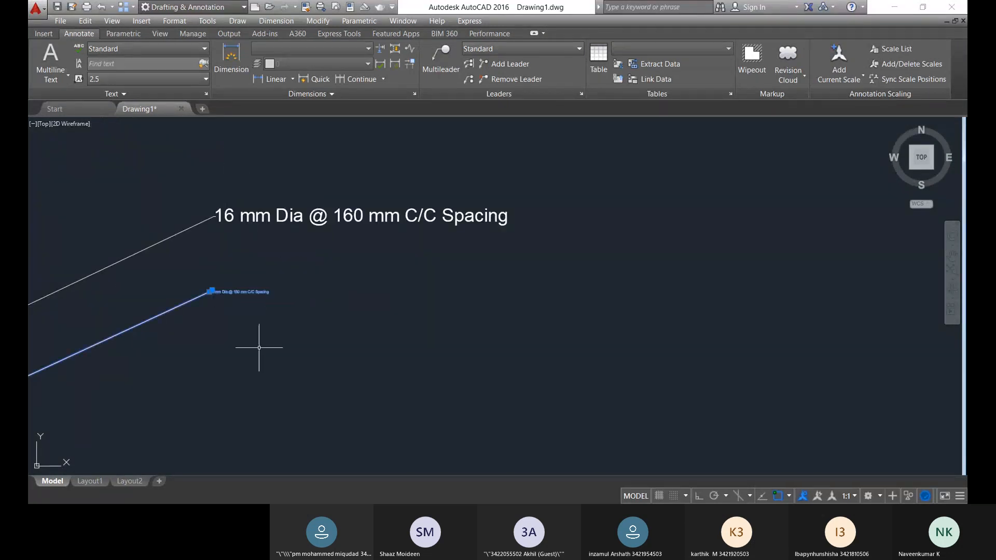
pyautogui.press('Escape')
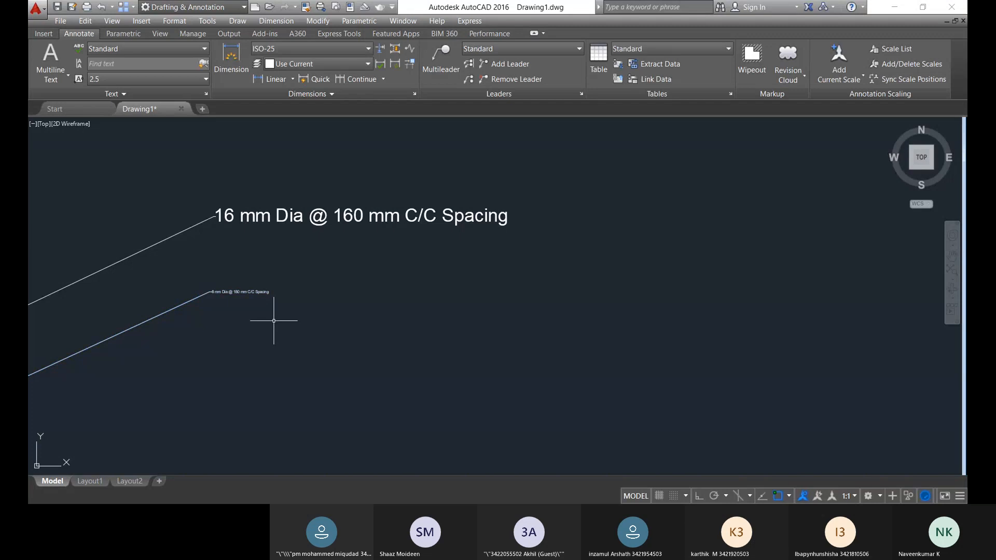
pyautogui.click(242, 292)
pyautogui.click(247, 291)
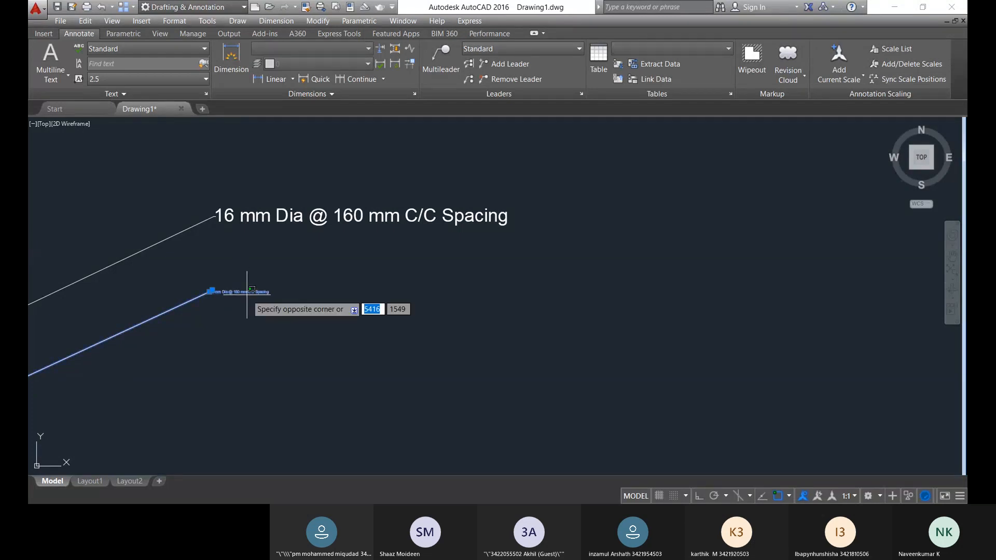
pyautogui.doubleClick(248, 291)
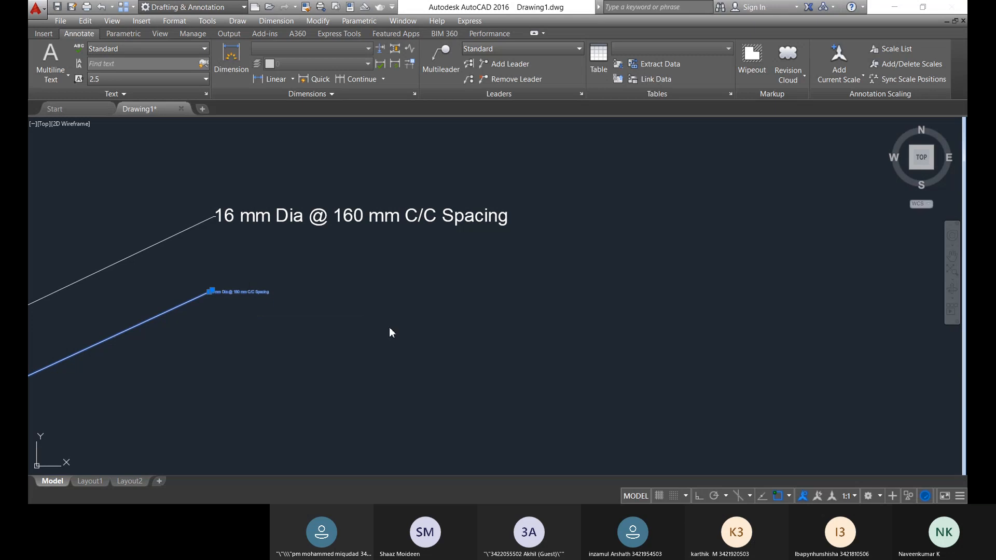
pyautogui.press('Return')
pyautogui.hotkey('shift', 'Right')
pyautogui.hotkey('shift', 'Right')
pyautogui.hotkey('shift', 'Right')
pyautogui.hotkey('shift', 'Right')
pyautogui.hotkey('shift', 'Right')
pyautogui.hotkey('shift', 'Right')
pyautogui.hotkey('shift', 'Right')
pyautogui.hotkey('shift', 'Right')
pyautogui.hotkey('shift', 'Right')
pyautogui.hotkey('shift', 'Right')
pyautogui.hotkey('shift', 'Right')
pyautogui.hotkey('shift', 'Right')
pyautogui.hotkey('shift', 'Right')
pyautogui.hotkey('shift', 'Right')
pyautogui.hotkey('shift', 'Right')
pyautogui.hotkey('shift', 'Right')
pyautogui.hotkey('shift', 'Right')
pyautogui.hotkey('shift', 'Right')
pyautogui.hotkey('shift', 'Right')
pyautogui.hotkey('shift', 'Right')
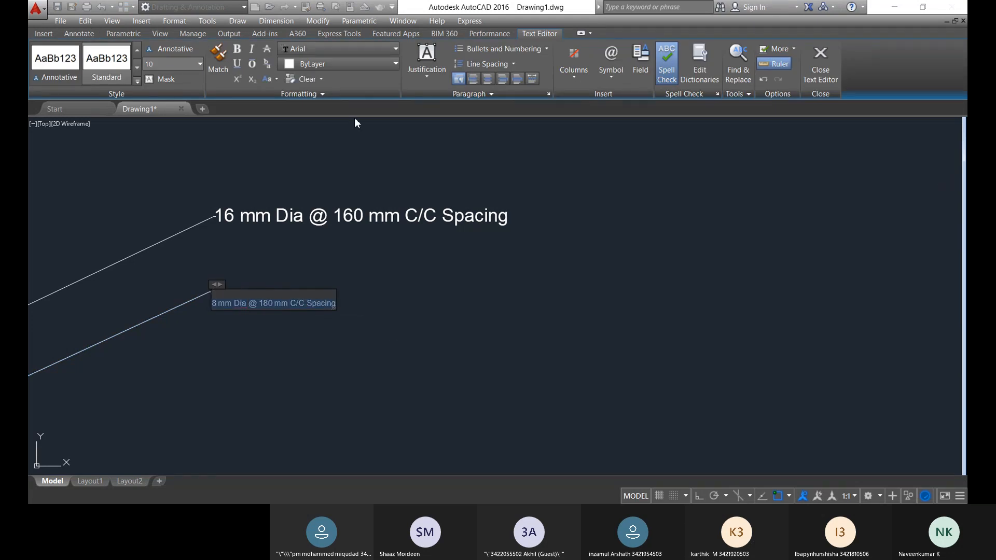
pyautogui.click(200, 63)
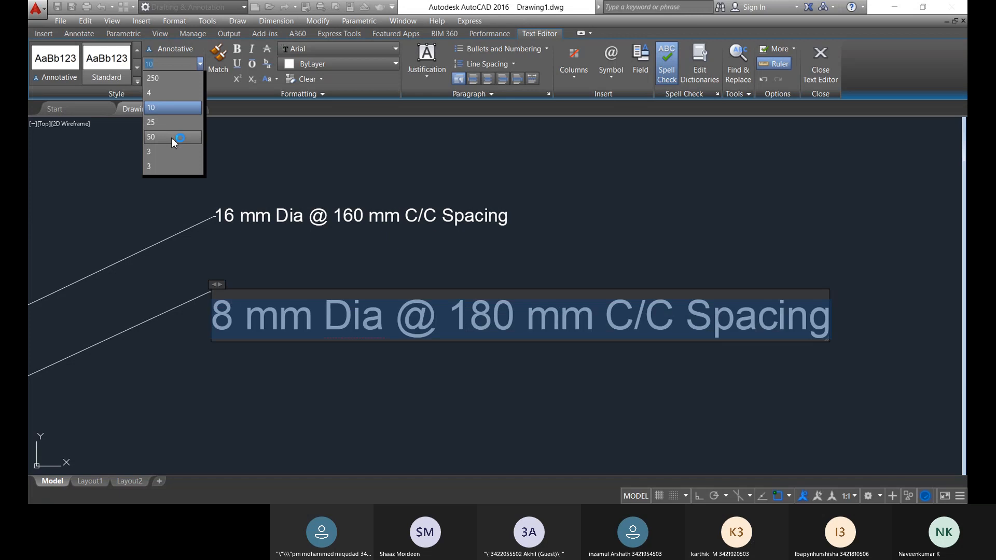
pyautogui.click(171, 138)
pyautogui.scroll(-5, 337, 405)
pyautogui.click(348, 411)
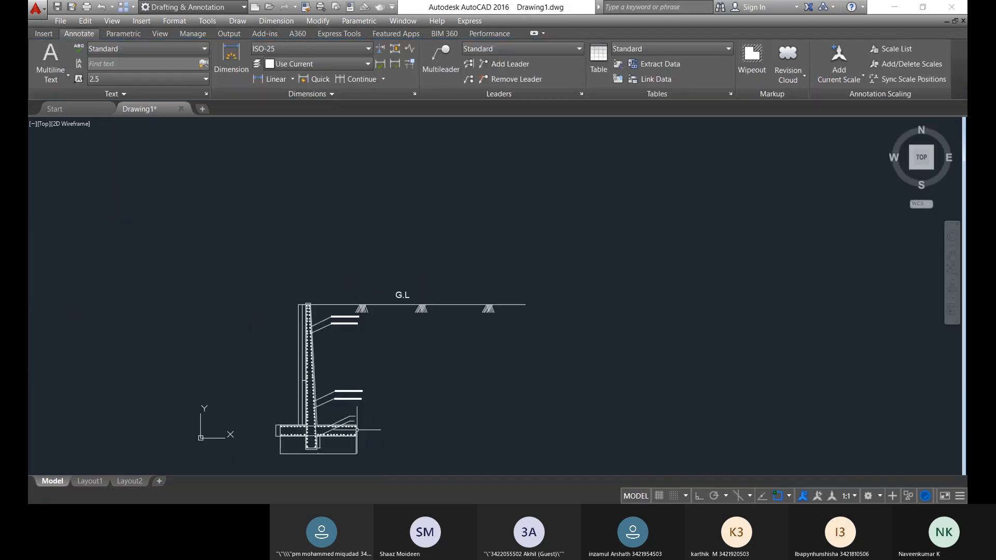
# - Set the text height of the "12 mm Dia @ 180 mm C/C Spacing" note above the base slab to 50 and finish editing
pyautogui.scroll(4, 337, 394)
pyautogui.scroll(4, 347, 370)
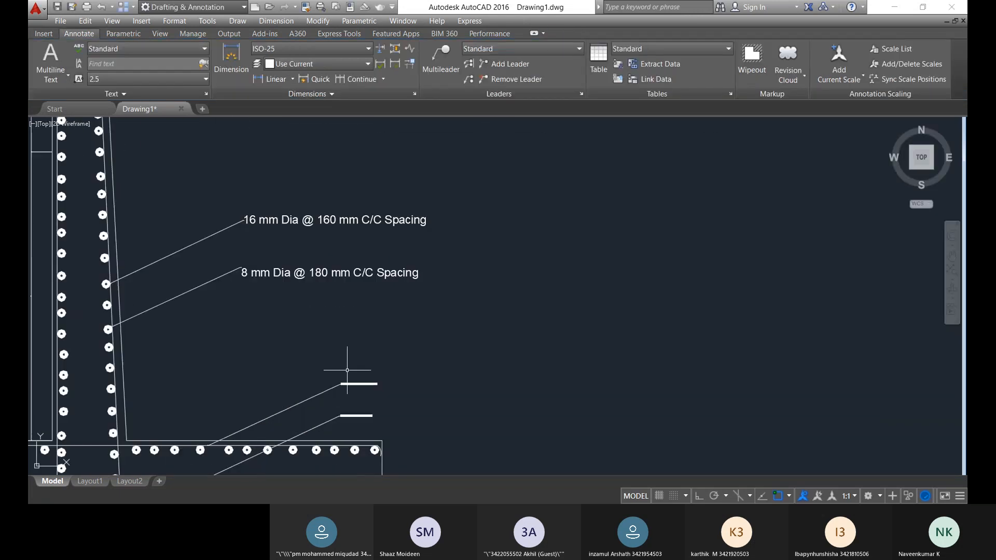
pyautogui.scroll(3, 378, 383)
pyautogui.doubleClick(315, 384)
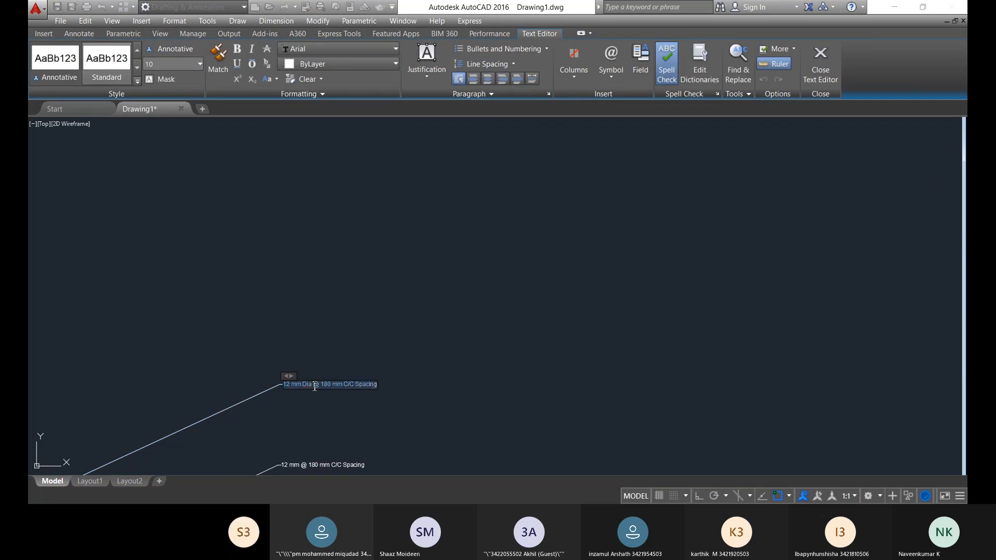
pyautogui.click(114, 53)
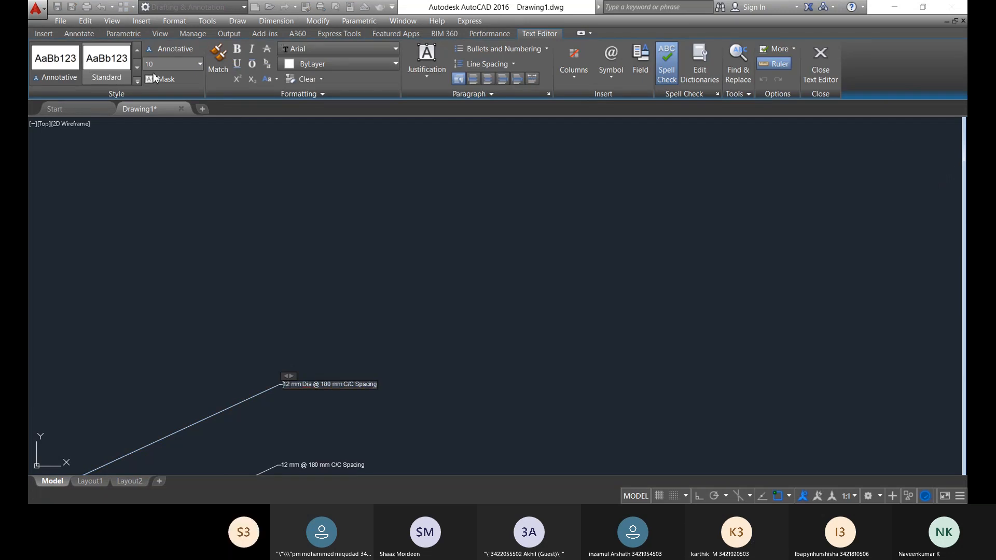
pyautogui.click(200, 64)
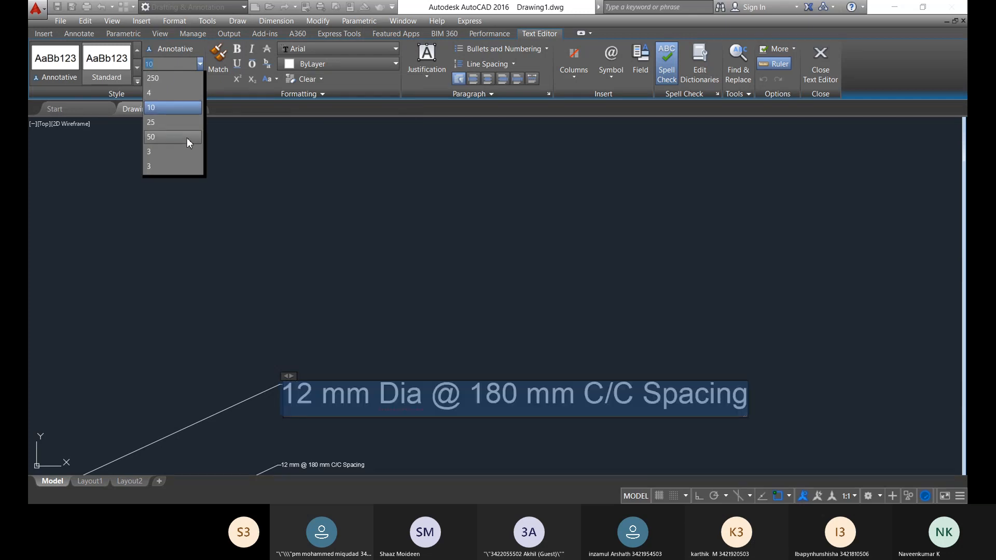
pyautogui.click(187, 138)
pyautogui.scroll(-6, 391, 412)
pyautogui.click(427, 434)
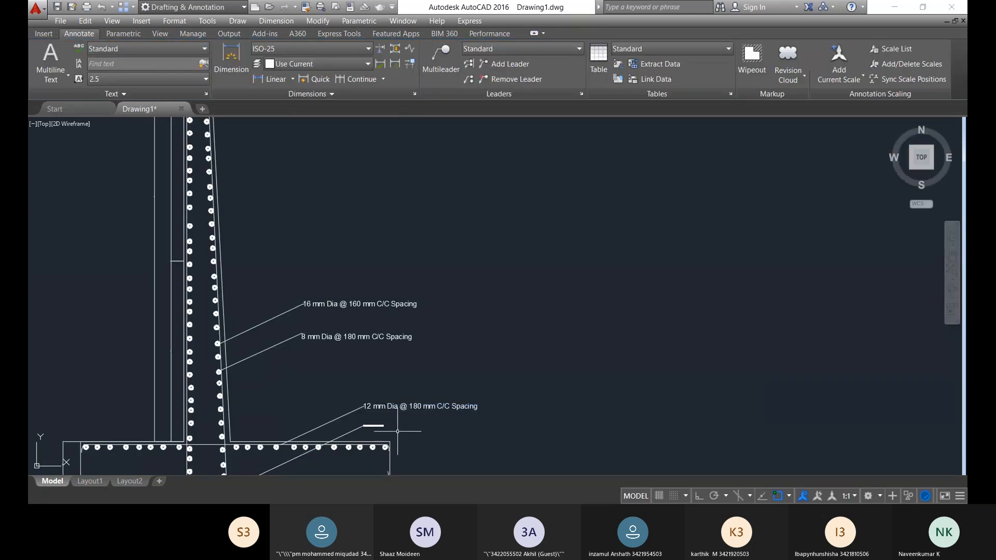
# - Set the text height of the whole "12 mm @ 180 mm C/C Spacing" leader note to 50 and finish editing
pyautogui.scroll(-2, 409, 364)
pyautogui.scroll(5, 377, 263)
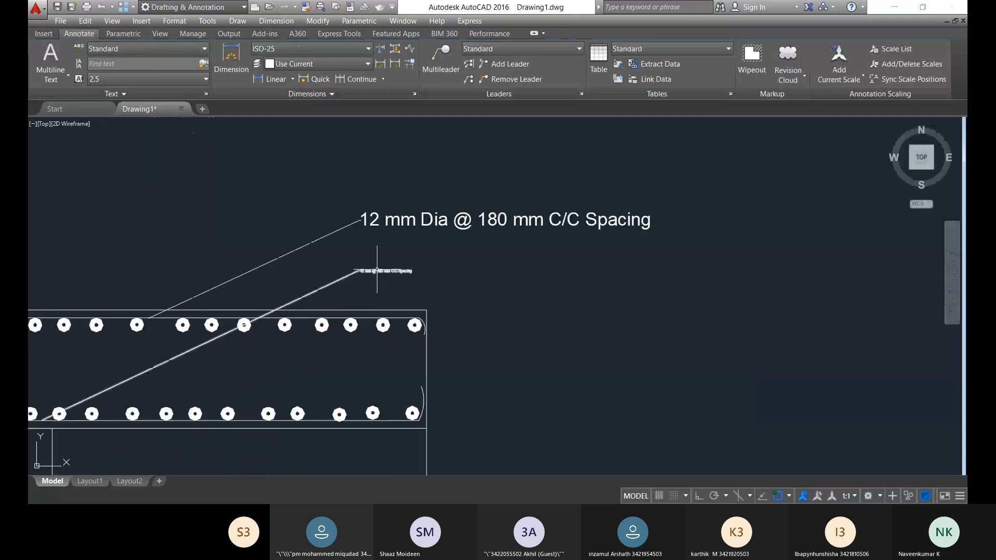
pyautogui.doubleClick(386, 273)
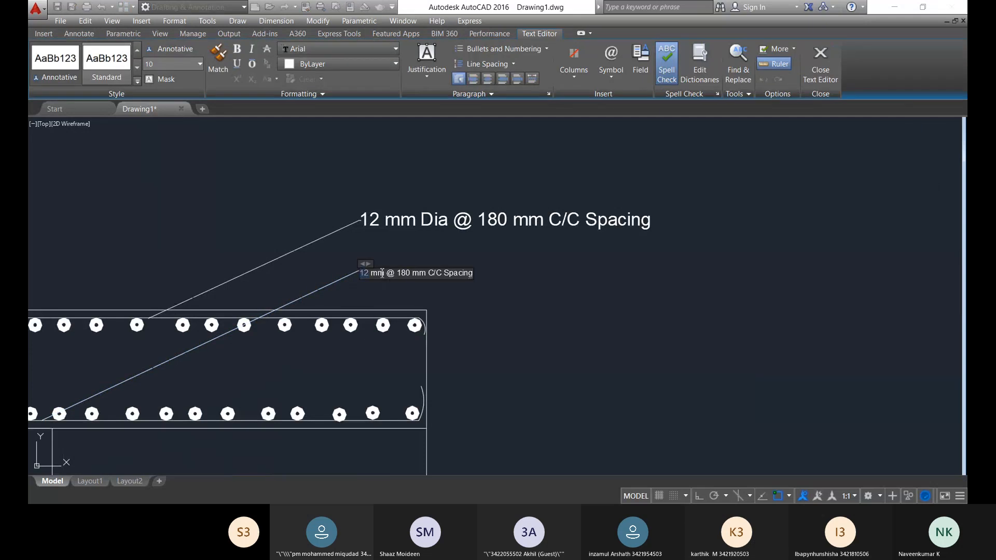
pyautogui.moveTo(383, 273); pyautogui.dragTo(462, 280)
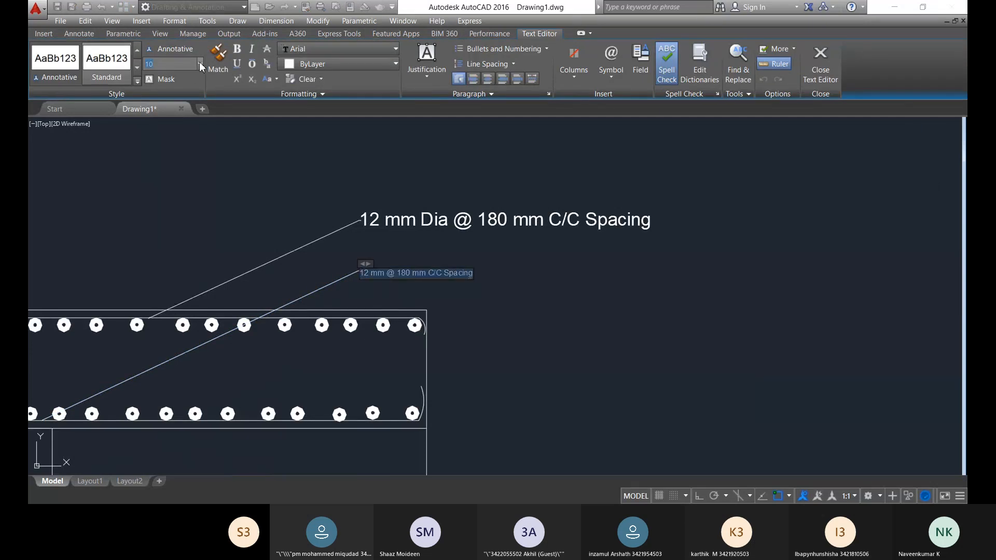
pyautogui.press('Return')
pyautogui.click(531, 360)
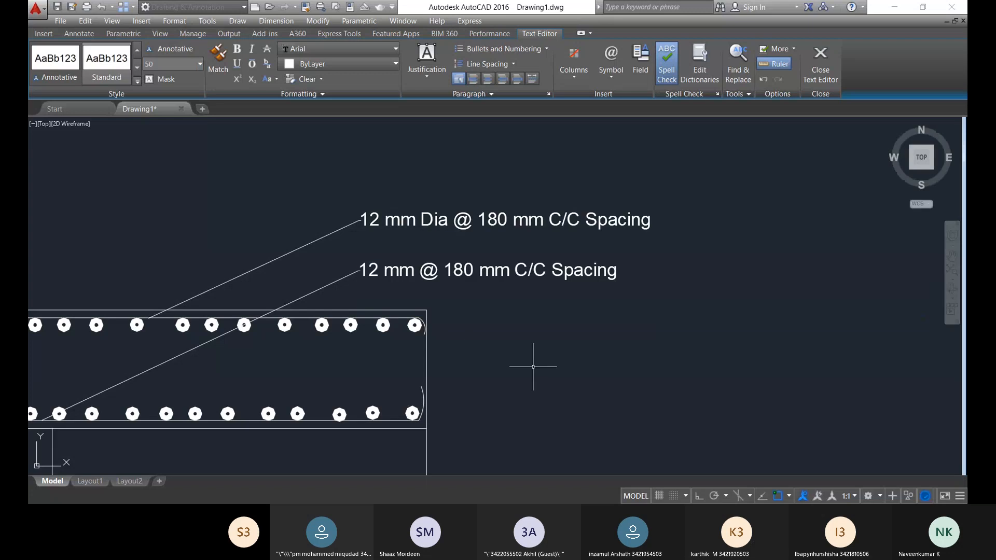
# - Examine the retaining wall section, checking the spacing notes, drawing title, base slab and stem reinforcement
pyautogui.scroll(-5, 518, 384)
pyautogui.moveTo(579, 415); pyautogui.dragTo(511, 311, button='middle')
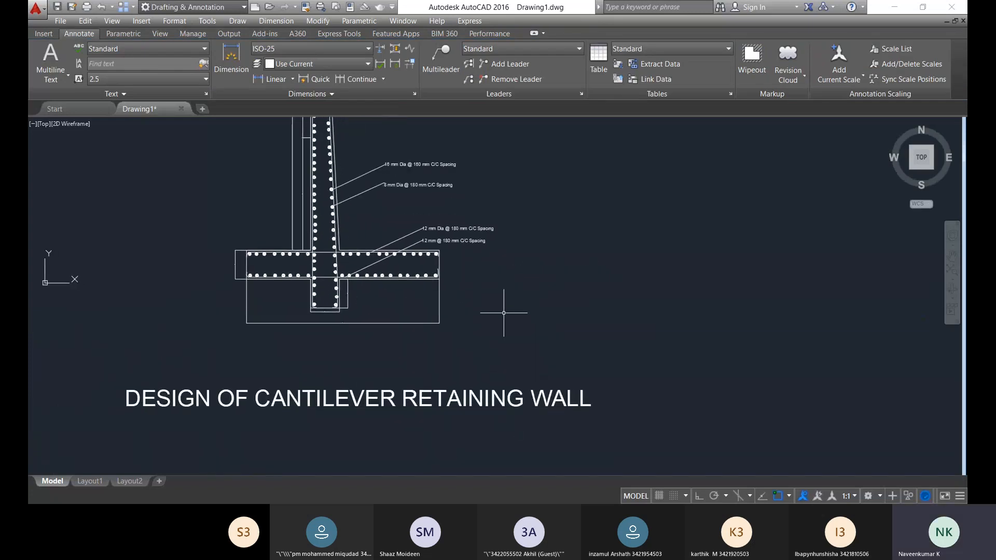
pyautogui.scroll(-3, 518, 316)
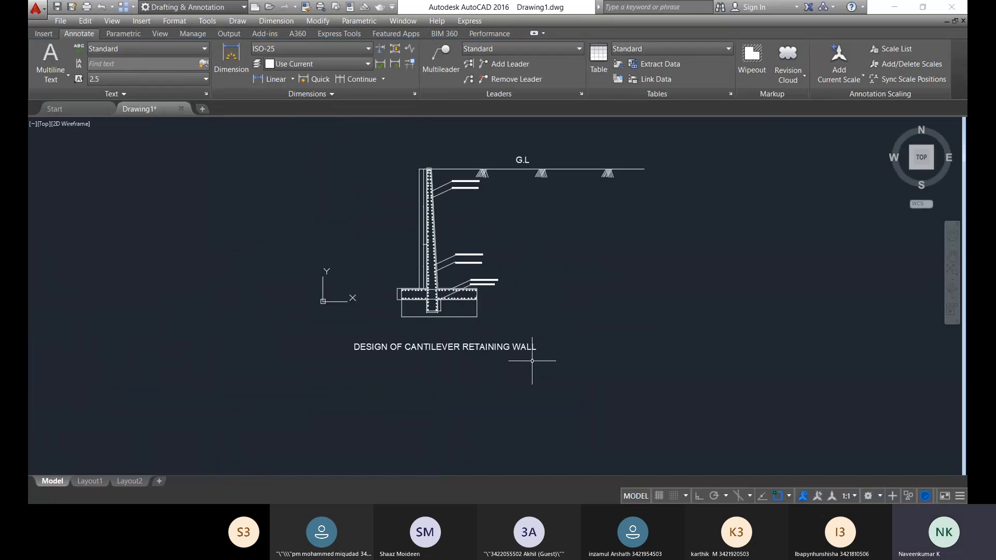
pyautogui.scroll(2, 498, 332)
pyautogui.scroll(2, 506, 285)
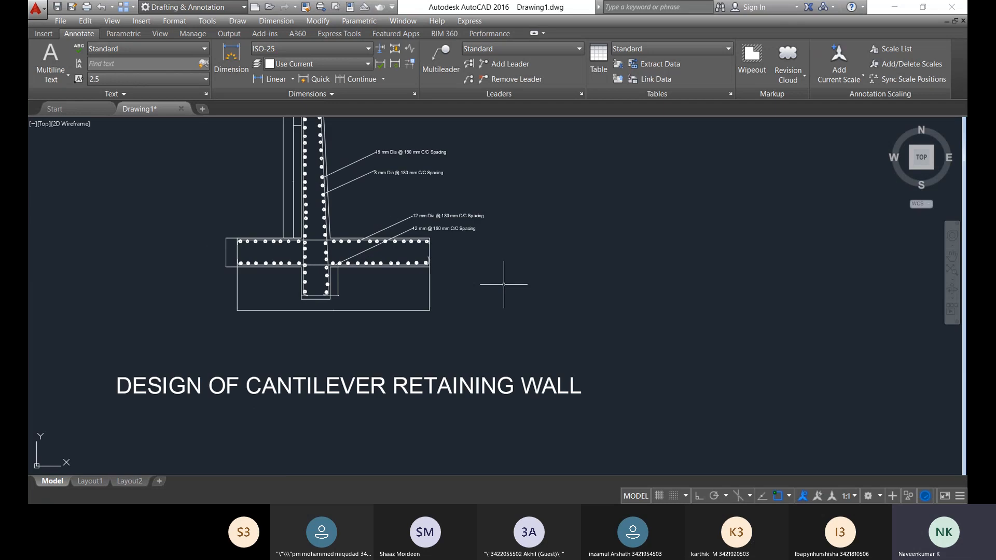
pyautogui.scroll(-4, 516, 322)
pyautogui.scroll(3, 485, 345)
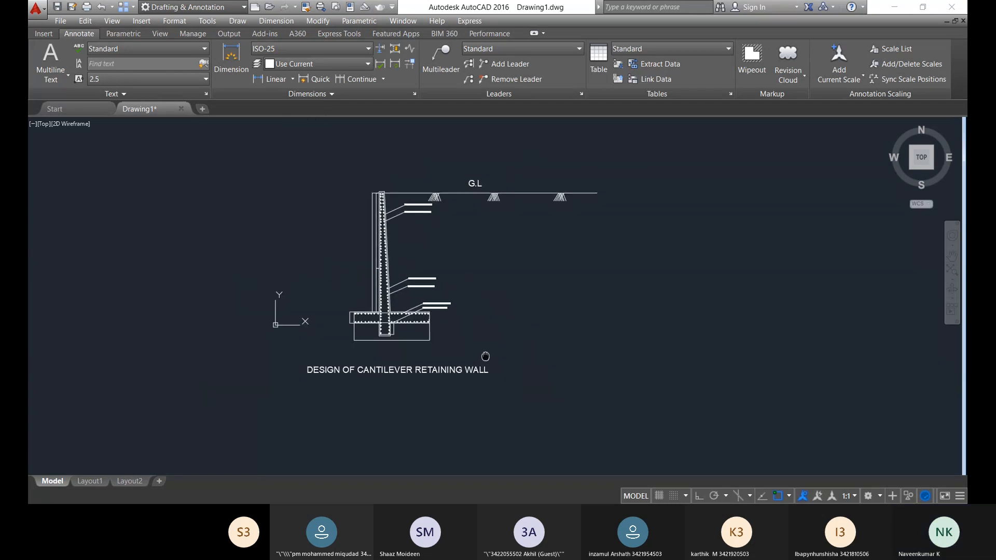
pyautogui.moveTo(459, 288); pyautogui.dragTo(463, 321, button='middle')
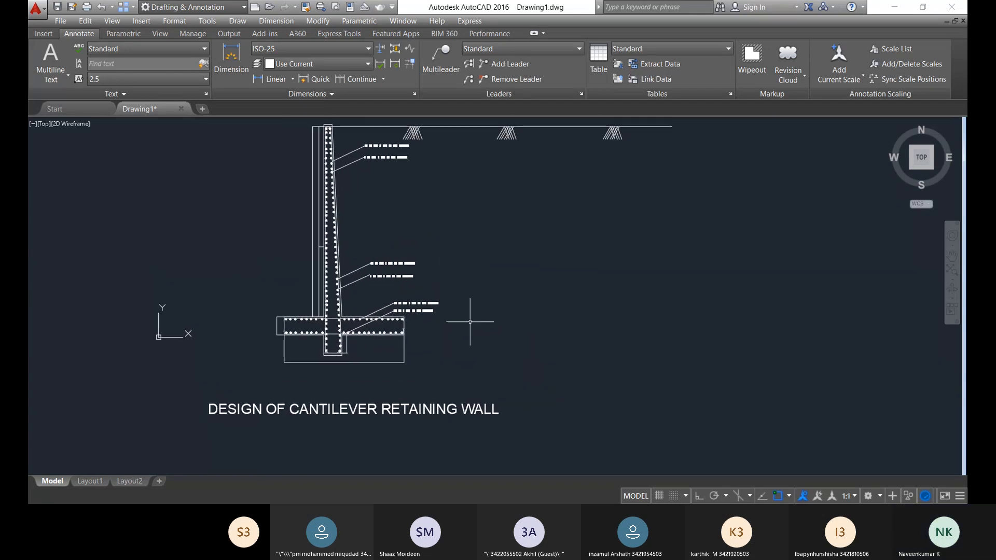
pyautogui.scroll(2, 469, 321)
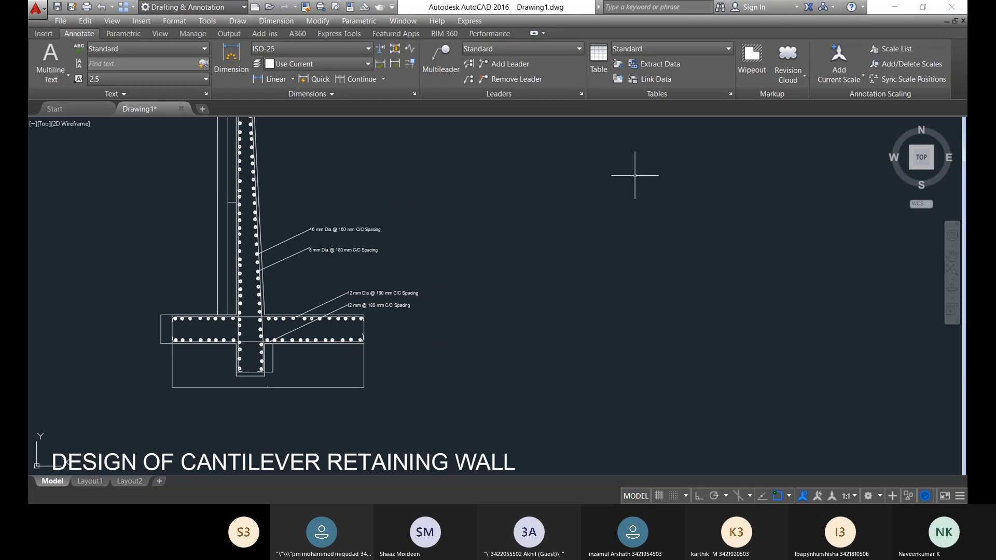
pyautogui.moveTo(549, 283); pyautogui.dragTo(621, 292, button='middle')
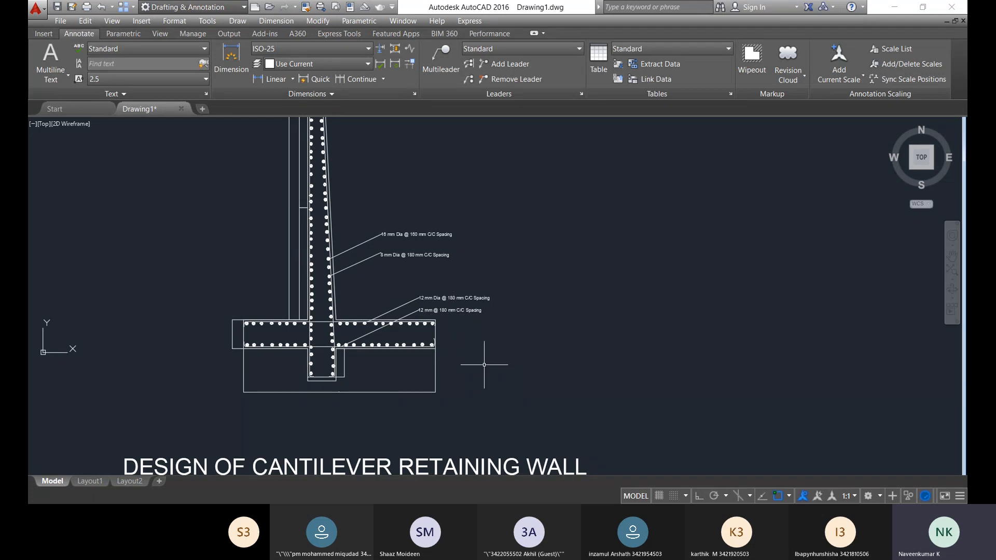
pyautogui.moveTo(462, 412)
pyautogui.mouseDown(button='middle')
pyautogui.moveTo(467, 333)
pyautogui.moveTo(491, 305)
pyautogui.mouseUp(button='middle')
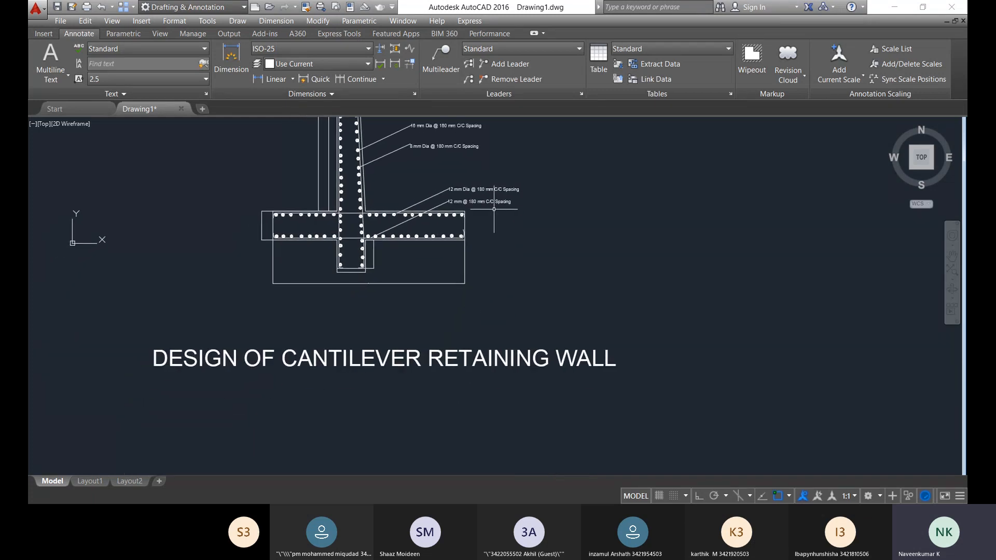
pyautogui.scroll(2, 505, 216)
pyautogui.moveTo(507, 216)
pyautogui.mouseDown(button='middle')
pyautogui.moveTo(507, 263)
pyautogui.moveTo(555, 462)
pyautogui.mouseUp(button='middle')
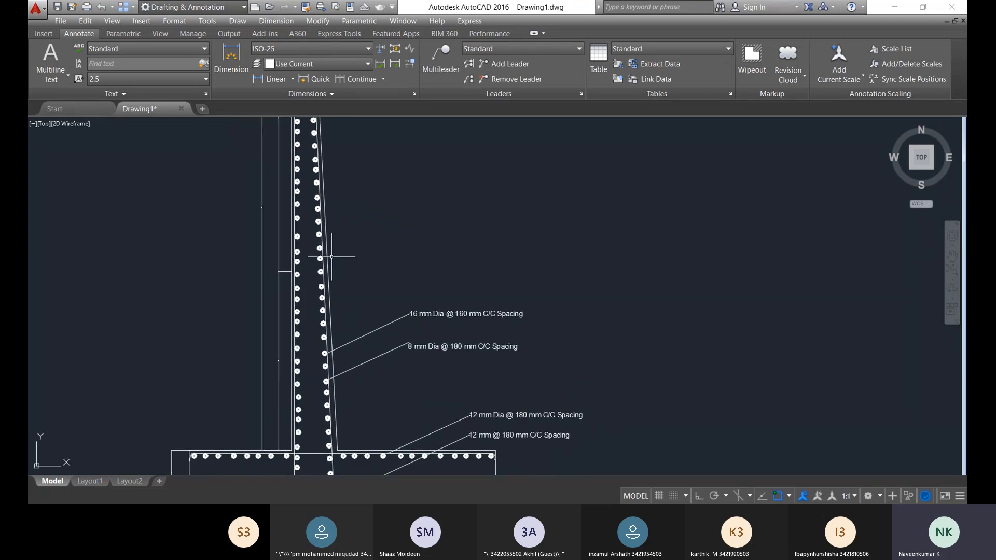
pyautogui.scroll(6, 264, 222)
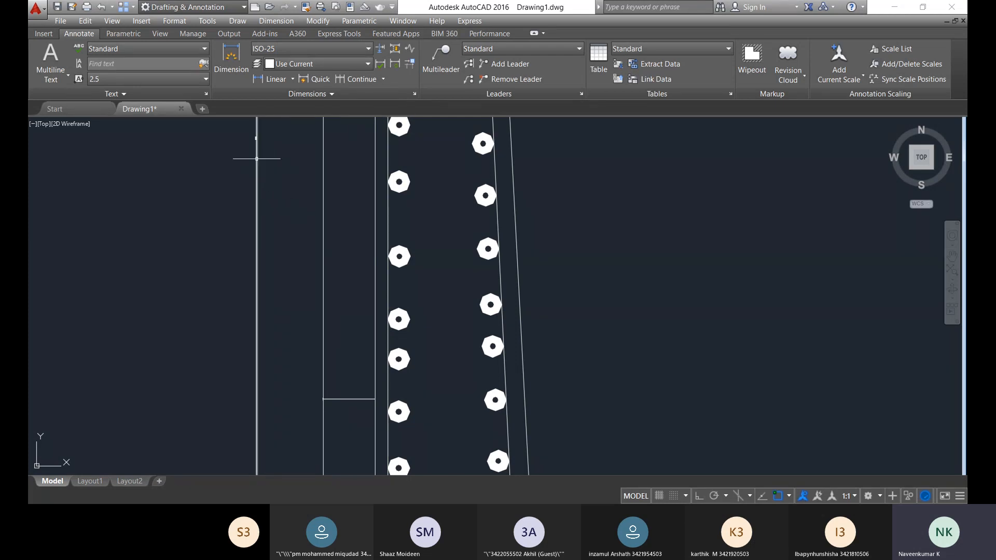
# - Modify the ISO-25 dimension style by increasing its arrow size to about 62.5
pyautogui.click(414, 93)
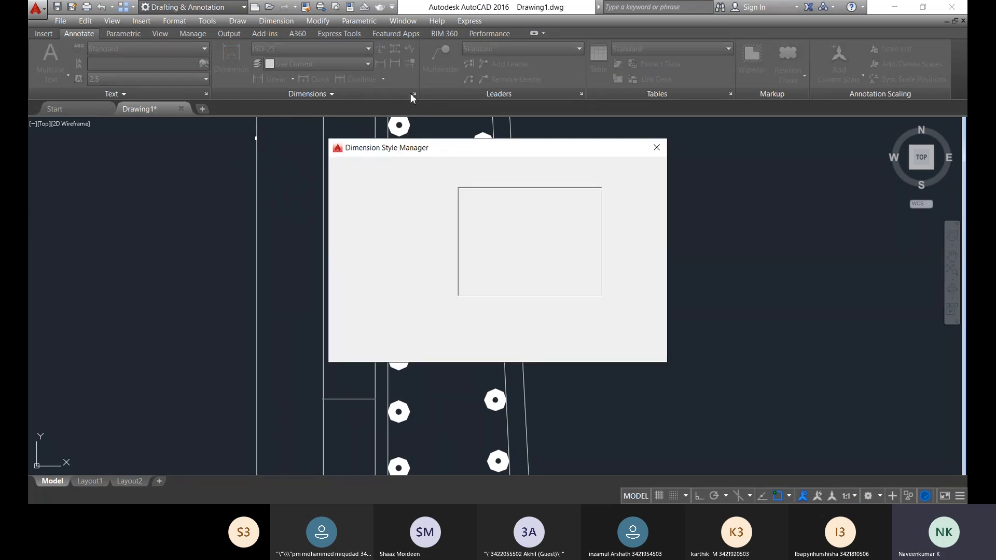
pyautogui.click(657, 147)
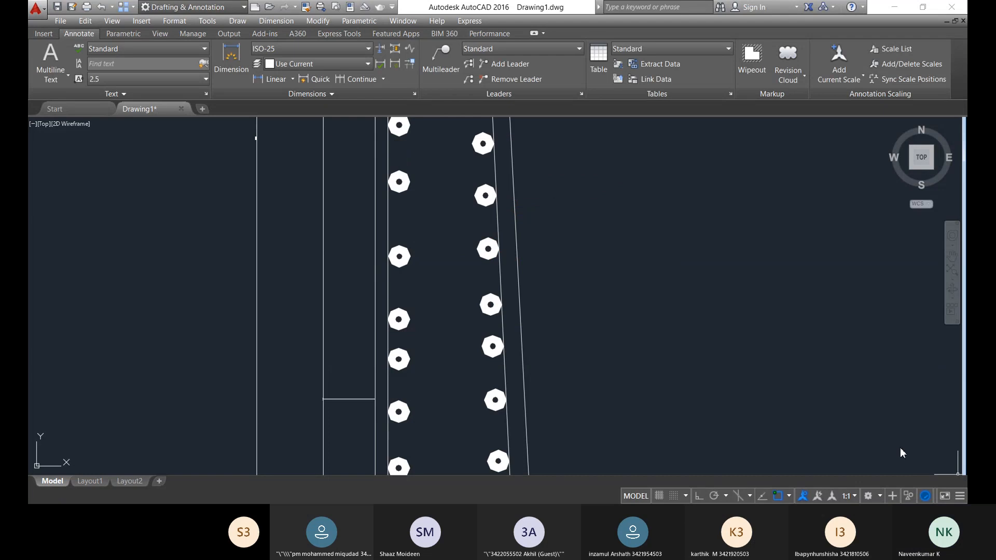
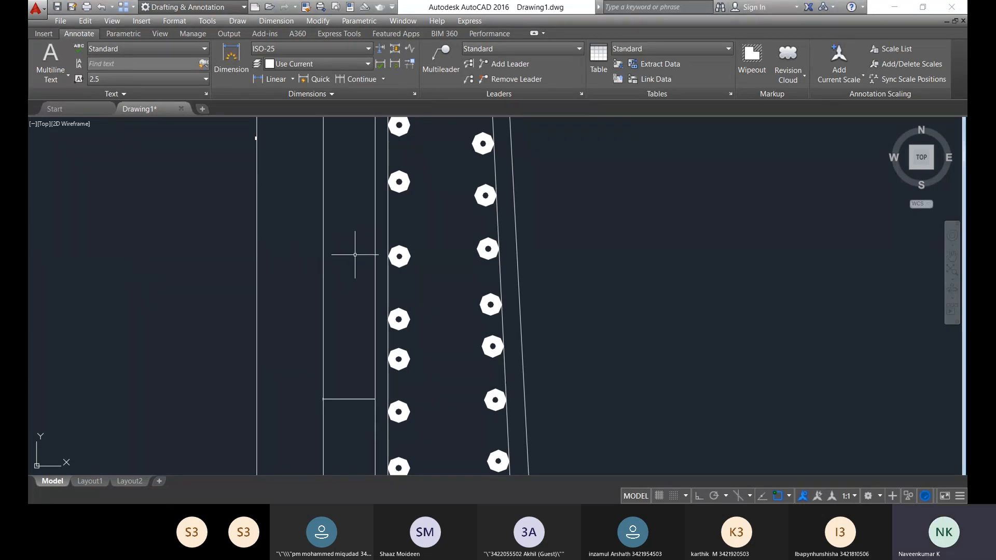
pyautogui.click(415, 94)
pyautogui.click(634, 231)
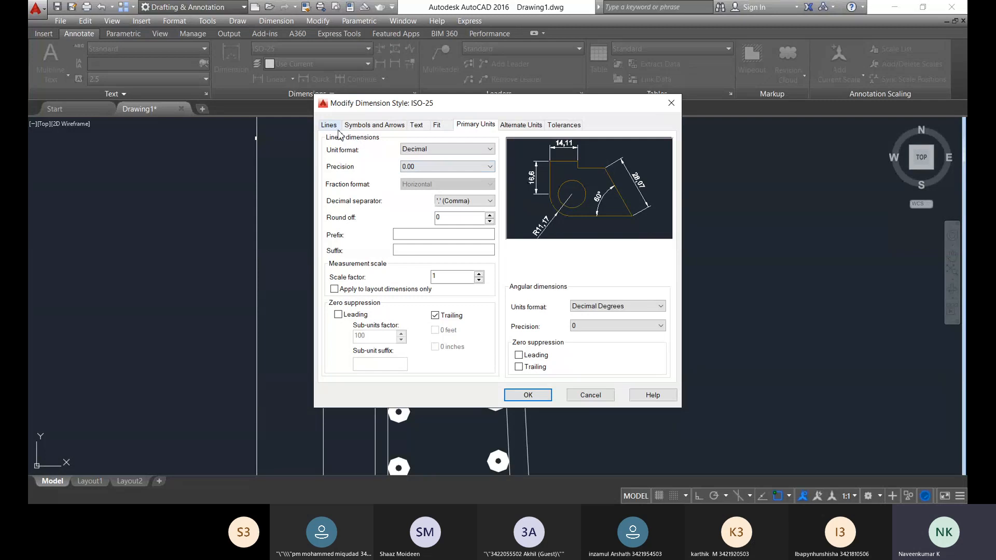
pyautogui.click(331, 127)
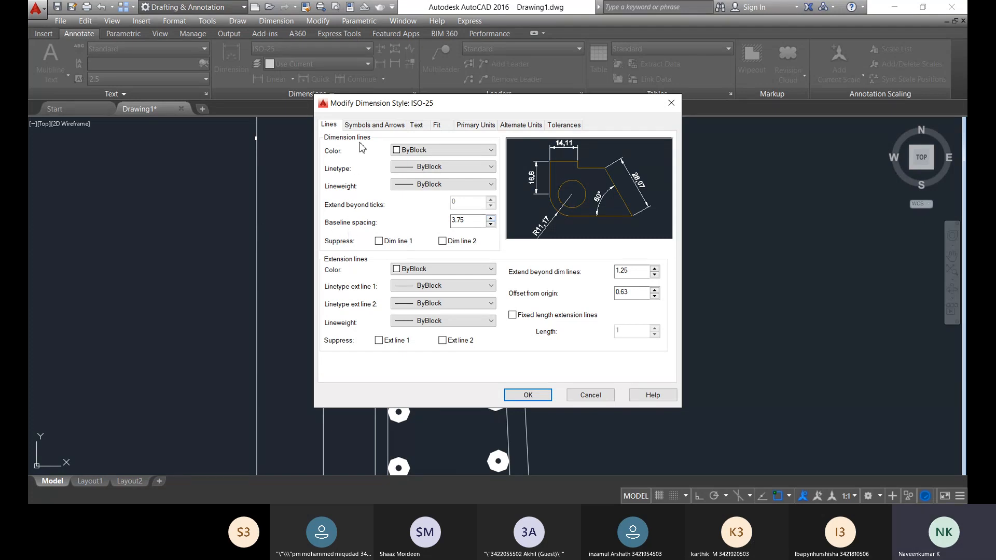
pyautogui.click(362, 126)
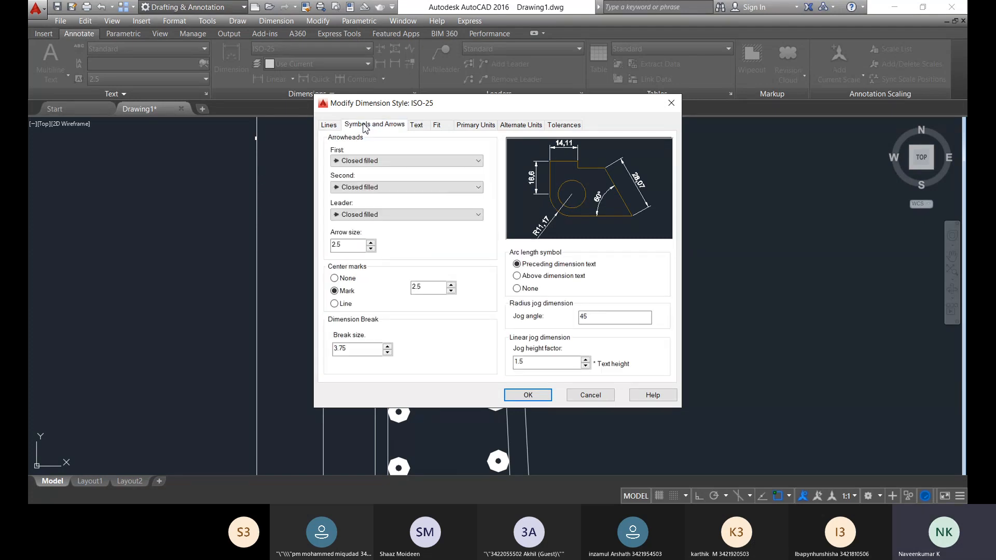
pyautogui.click(370, 242)
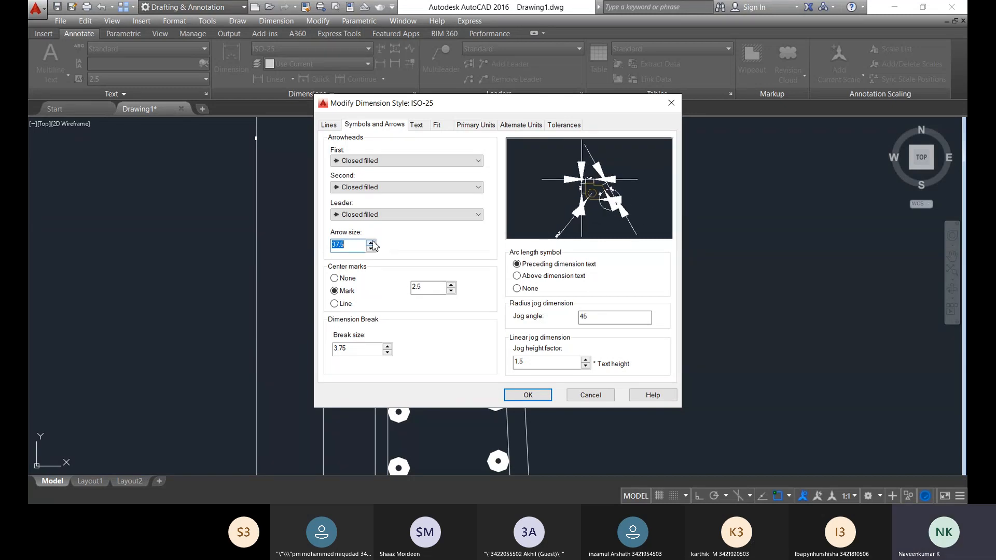
pyautogui.click(370, 242)
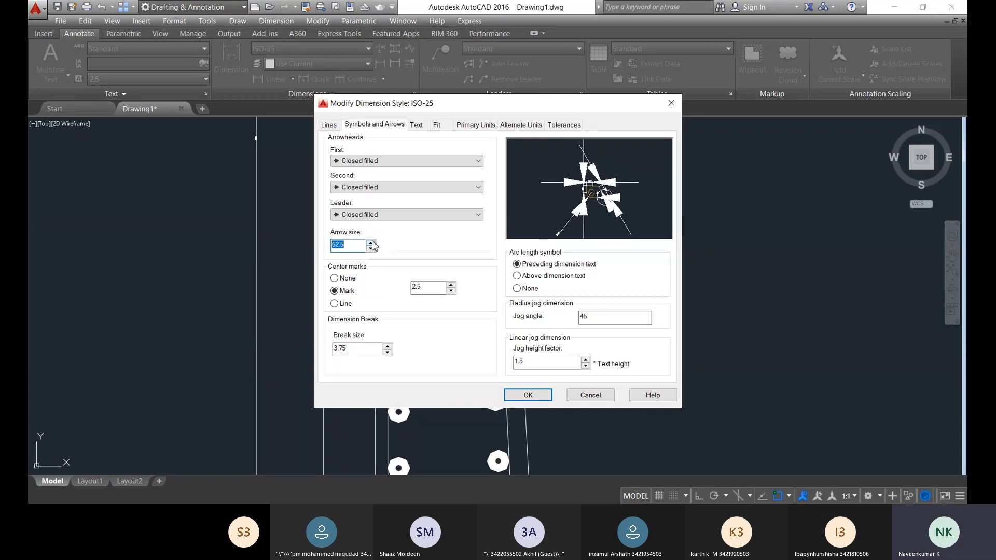
pyautogui.click(370, 242)
pyautogui.click(370, 243)
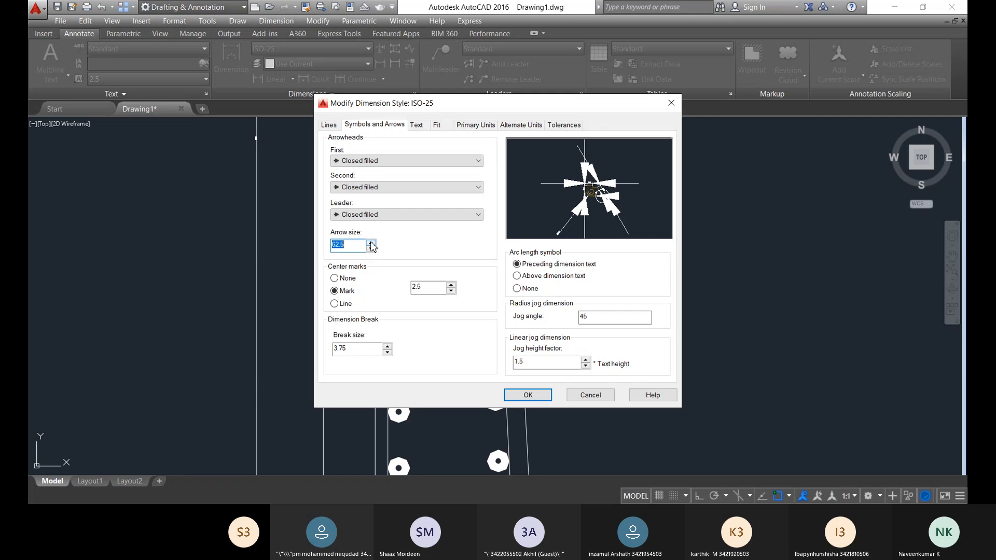
pyautogui.click(370, 242)
# - Set the ISO-25 dimension text height to 92.5, review the unit settings and accept the style changes
pyautogui.click(415, 125)
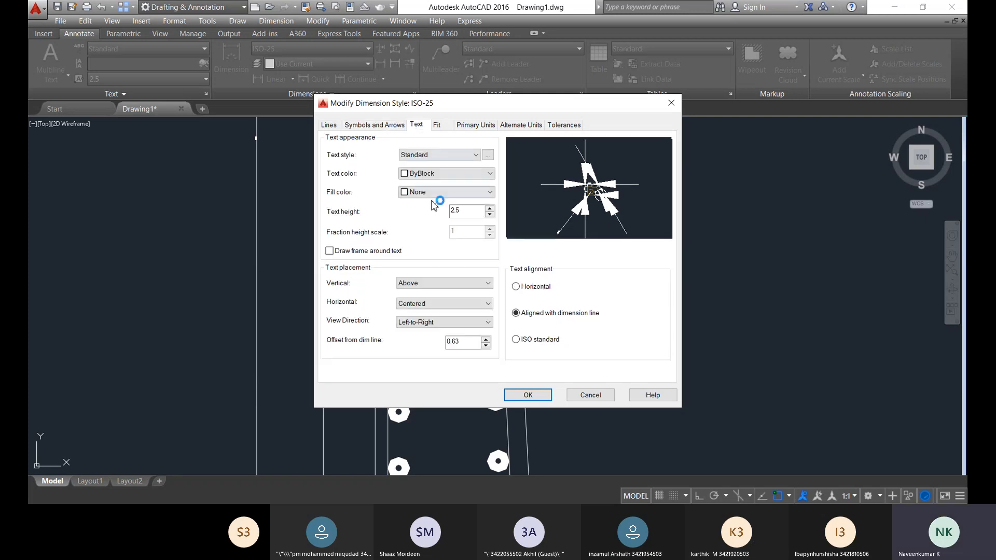
pyautogui.click(489, 208)
pyautogui.click(489, 208)
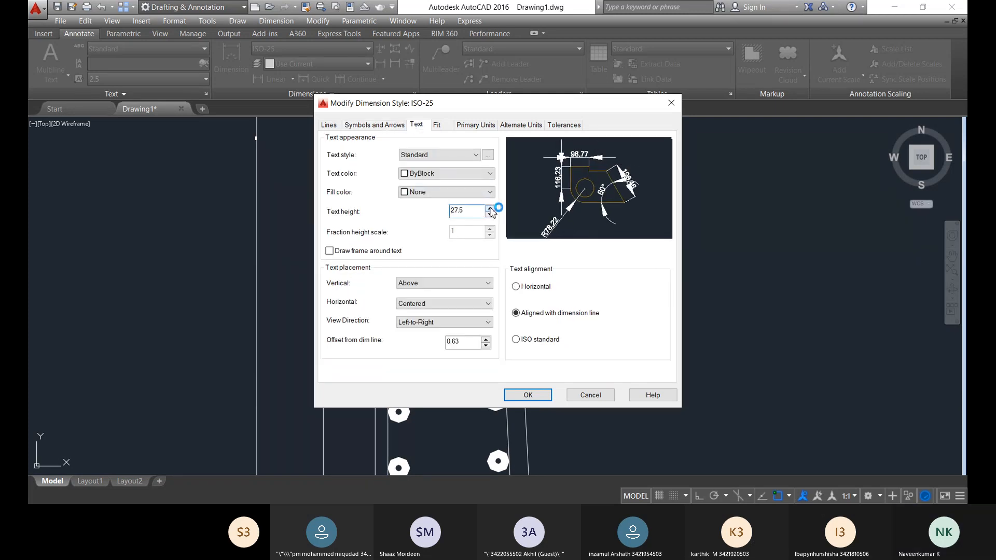
pyautogui.click(489, 208)
pyautogui.click(490, 209)
pyautogui.click(489, 209)
pyautogui.click(490, 209)
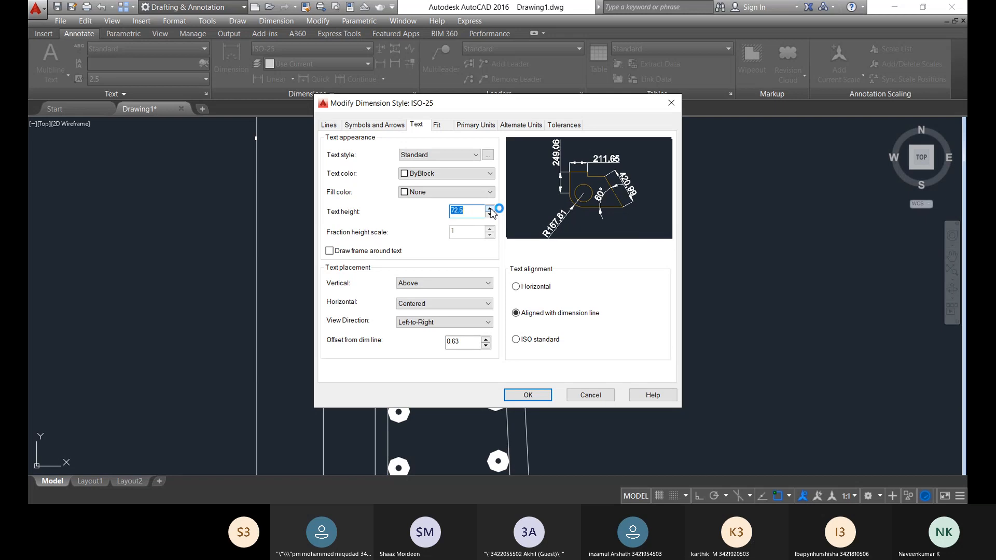
pyautogui.click(490, 208)
pyautogui.click(489, 209)
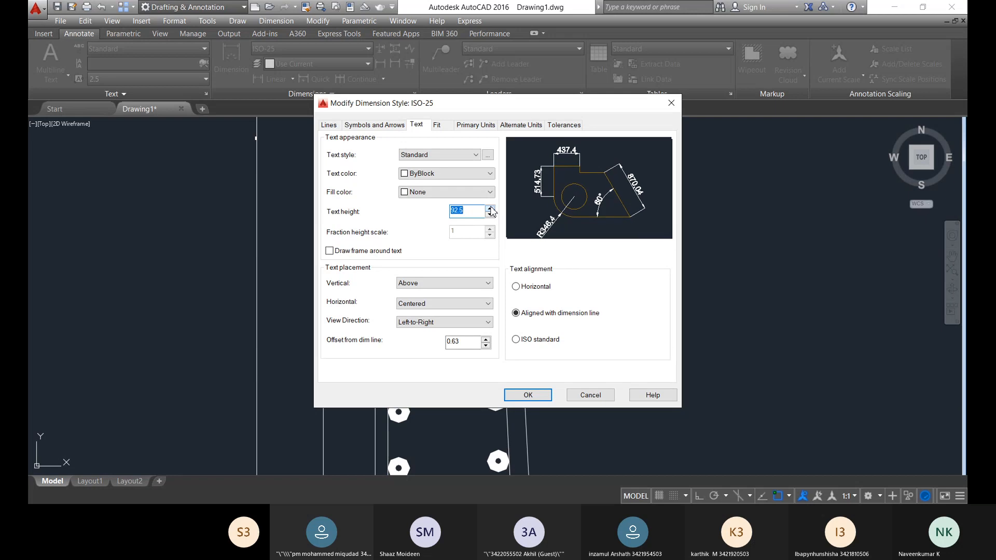
pyautogui.click(439, 126)
pyautogui.click(473, 126)
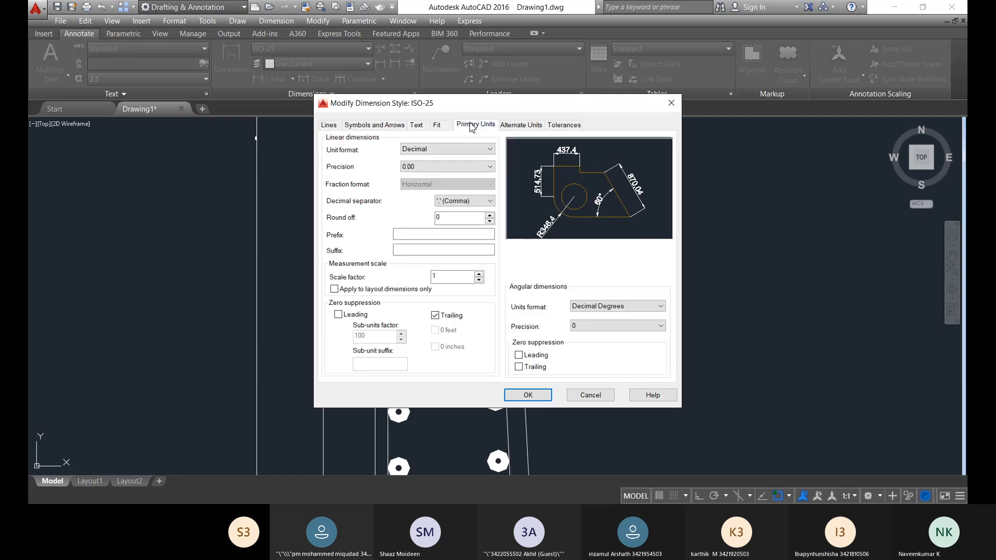
pyautogui.click(521, 125)
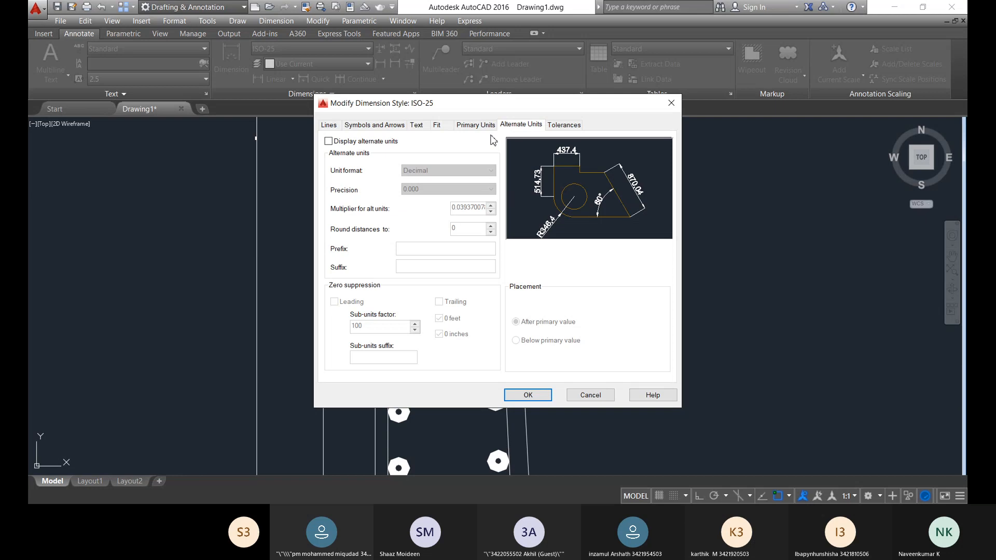
pyautogui.click(527, 395)
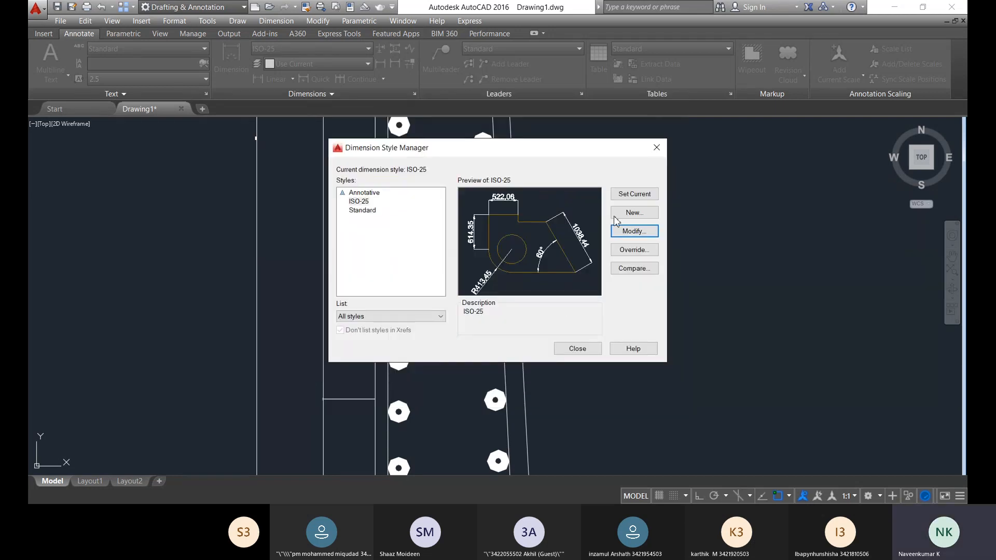
# - Make ISO-25 the current dimension style, close the Dimension Style Manager and check the whole retaining wall section
pyautogui.click(646, 196)
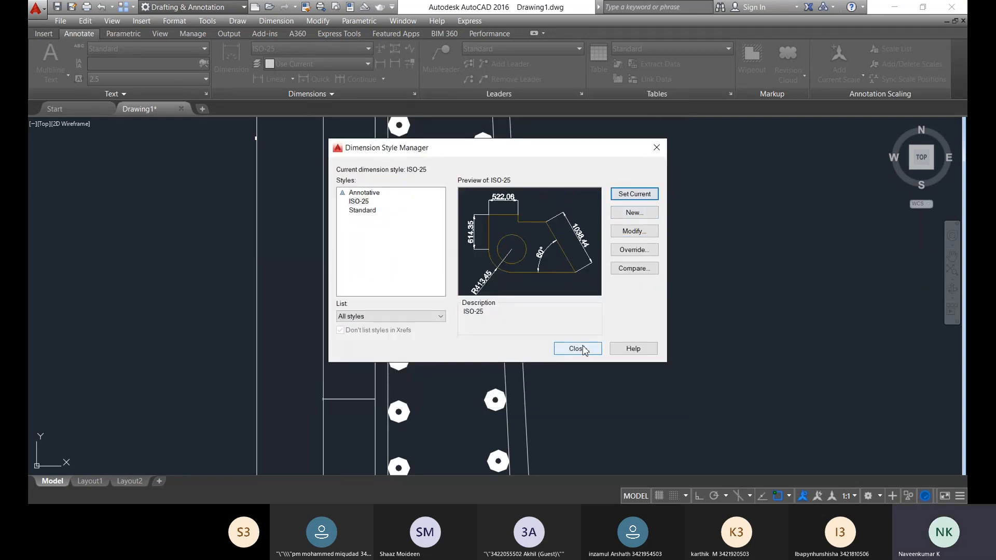
pyautogui.click(577, 349)
pyautogui.scroll(-5, 427, 259)
pyautogui.scroll(3, 426, 259)
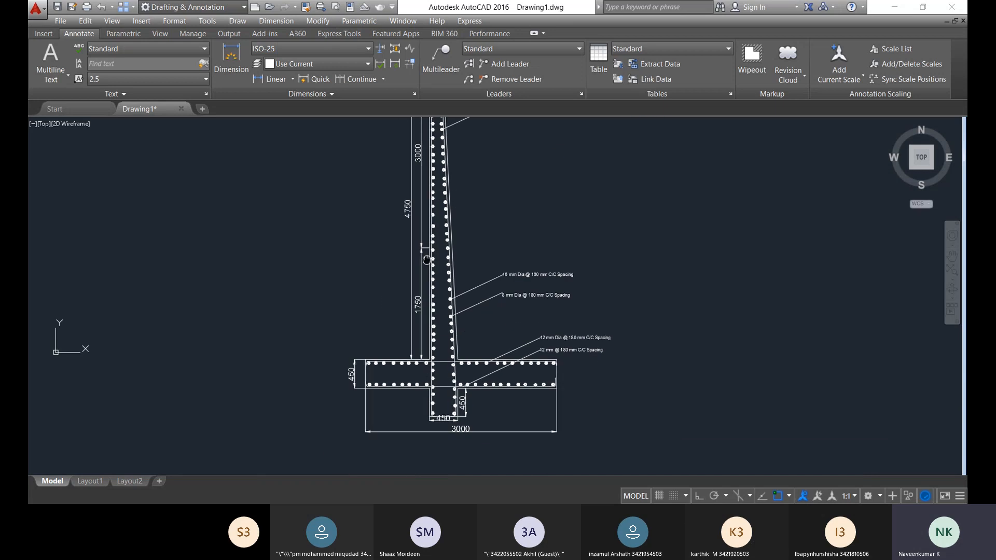
pyautogui.scroll(-2, 506, 418)
pyautogui.moveTo(501, 418); pyautogui.dragTo(443, 382, button='middle')
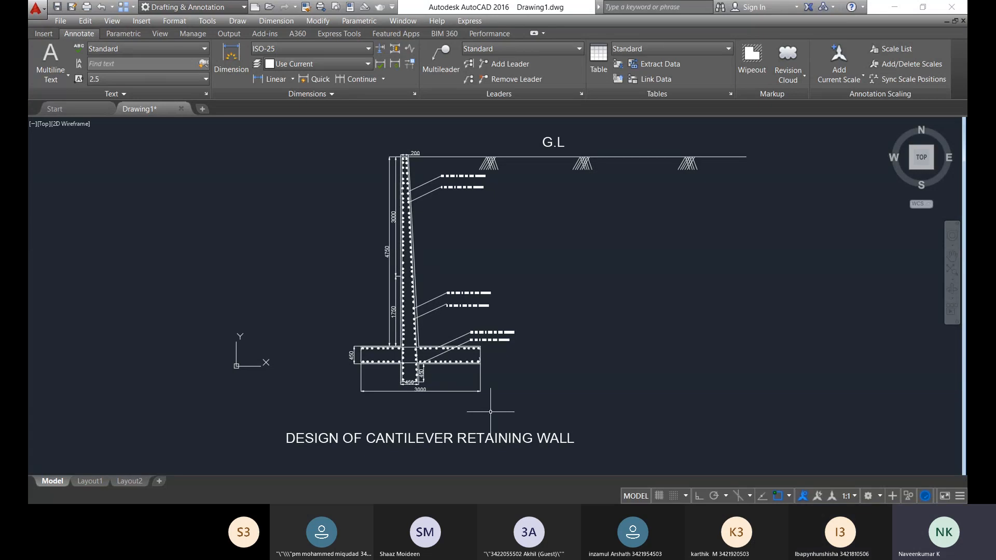
pyautogui.moveTo(434, 303); pyautogui.dragTo(402, 288, button='middle')
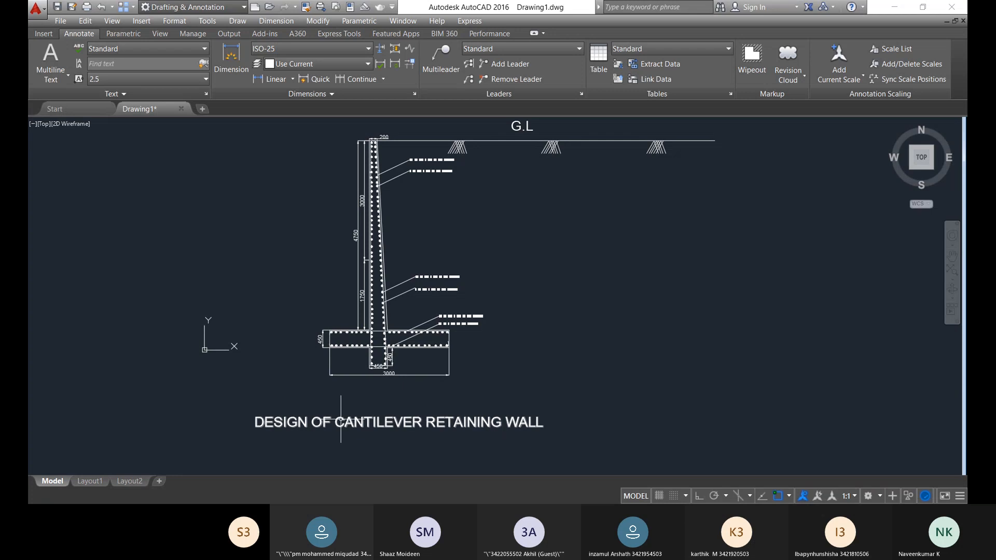
pyautogui.moveTo(439, 397); pyautogui.dragTo(437, 403, button='middle')
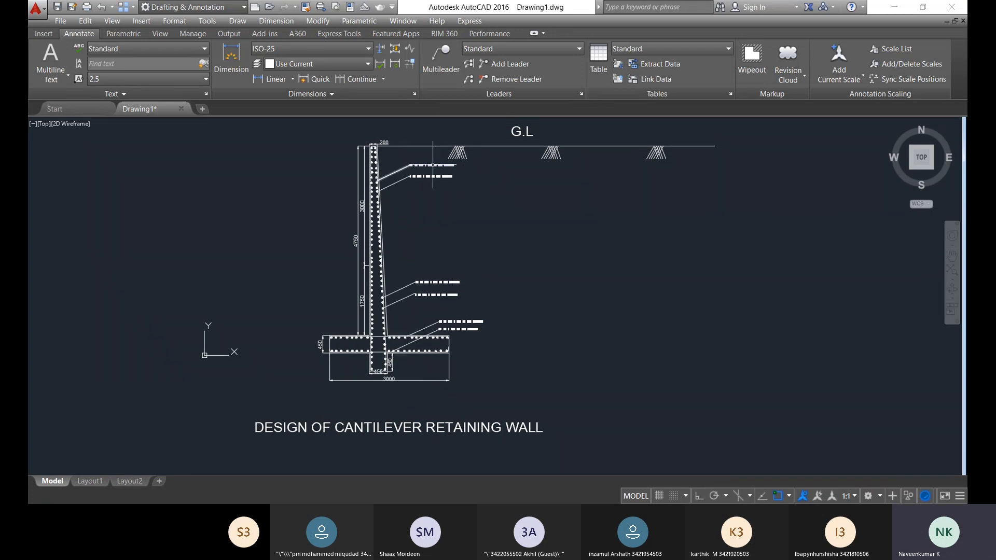
pyautogui.moveTo(473, 177); pyautogui.dragTo(516, 229, button='middle')
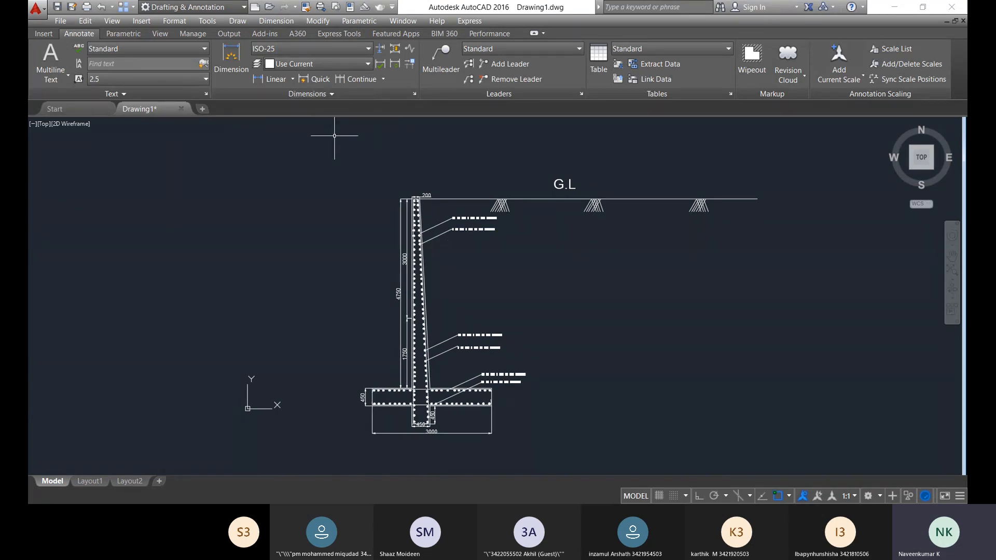
# - Set the text height of the whole "16 mm Dia @ 200 mm C/C Spacing" note to 75
pyautogui.doubleClick(473, 218)
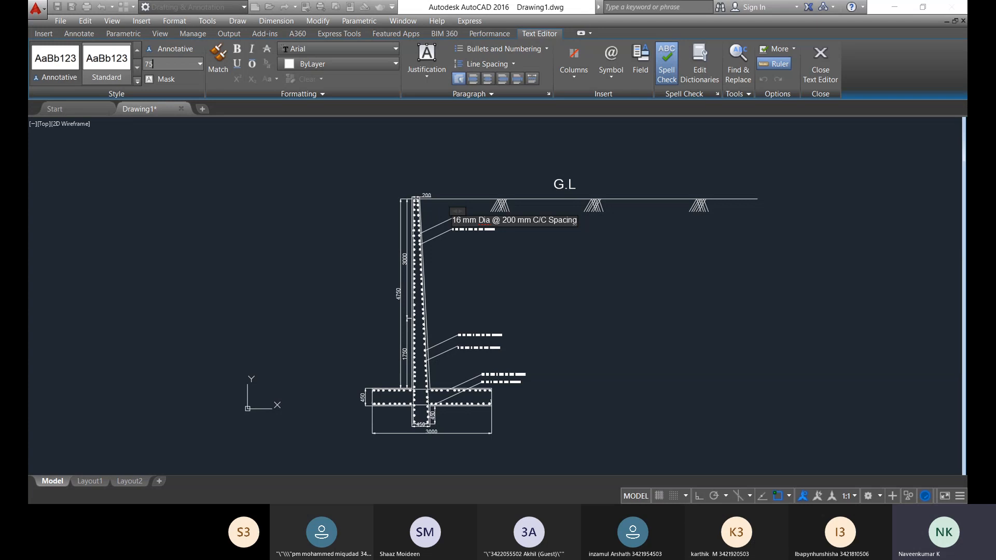
pyautogui.click(461, 288)
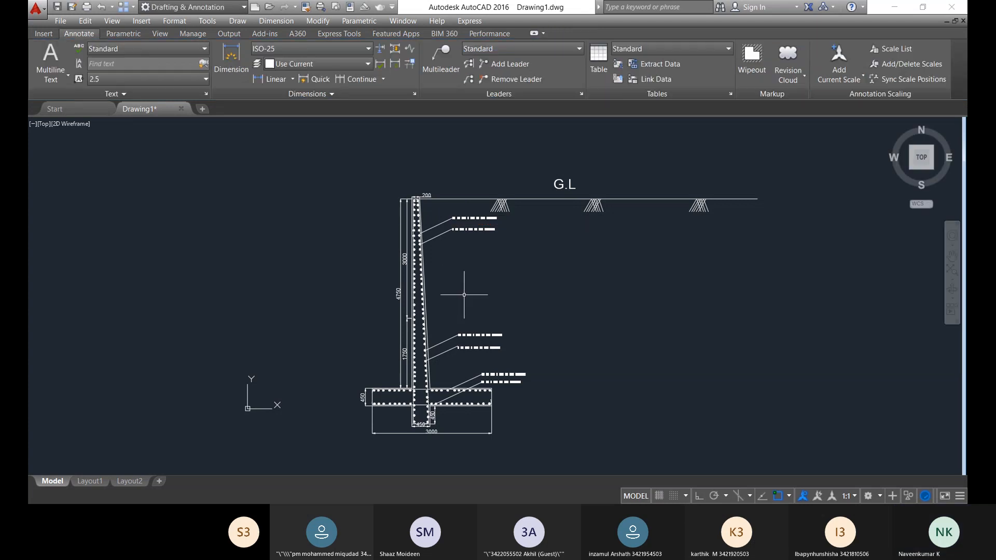
pyautogui.scroll(4, 469, 215)
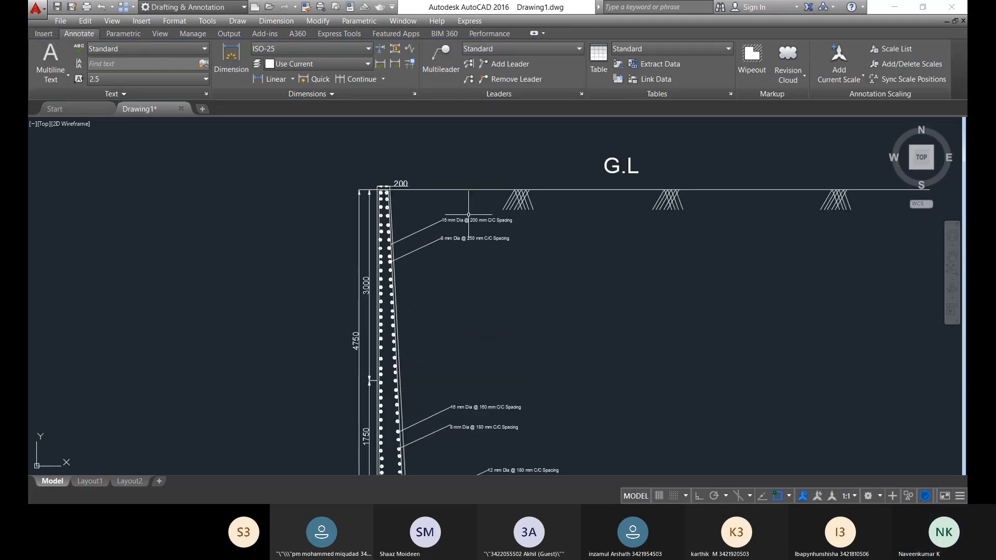
pyautogui.click(459, 223)
pyautogui.doubleClick(510, 224)
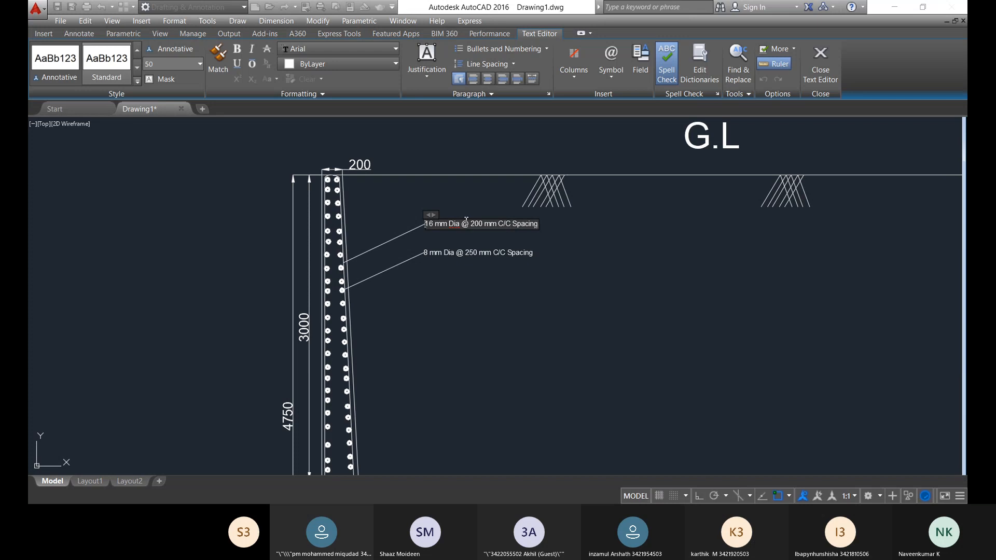
pyautogui.moveTo(426, 224); pyautogui.dragTo(538, 233)
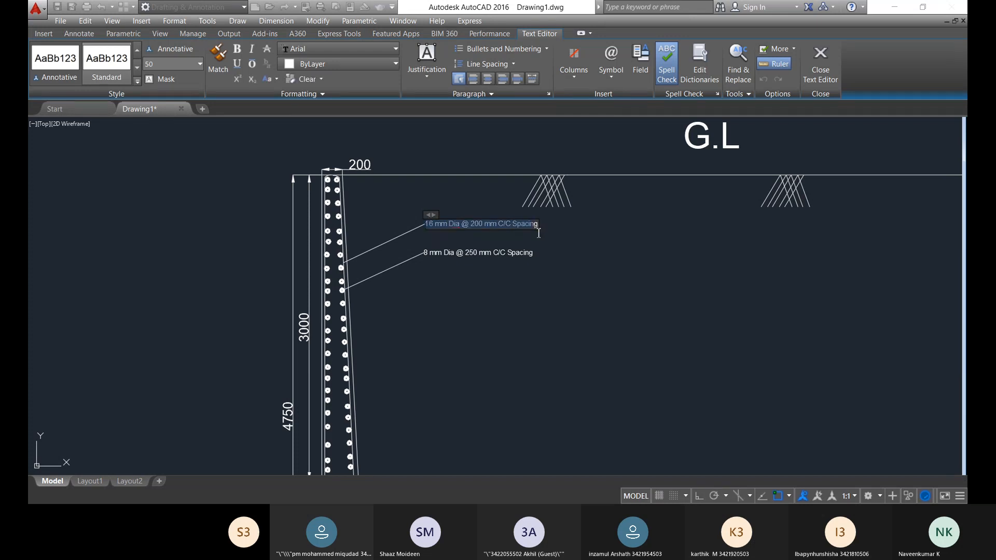
pyautogui.click(199, 65)
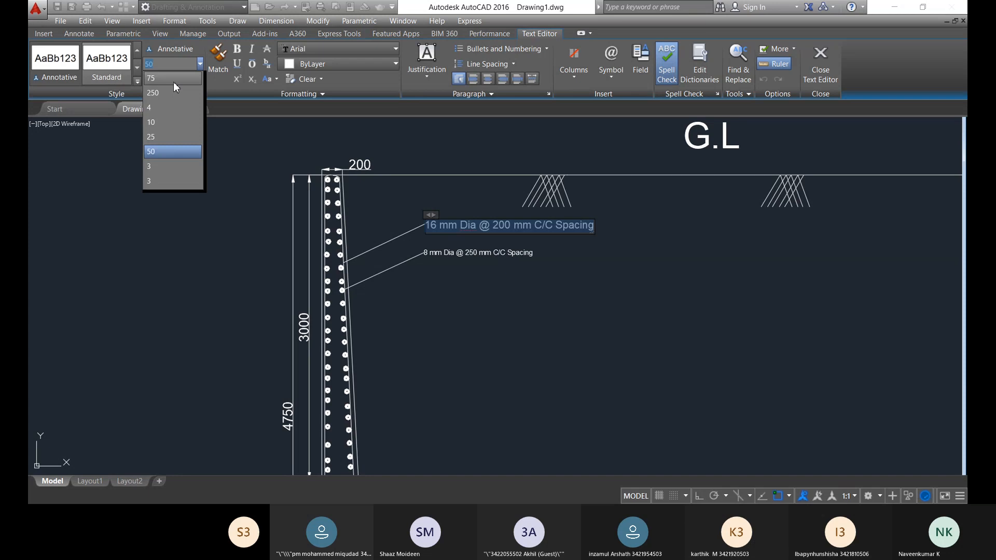
pyautogui.click(173, 82)
pyautogui.click(427, 254)
# - Set the text height of the "8 mm Dia @ 250 mm C/C Spacing" note to 75 and finish editing
pyautogui.click(427, 253)
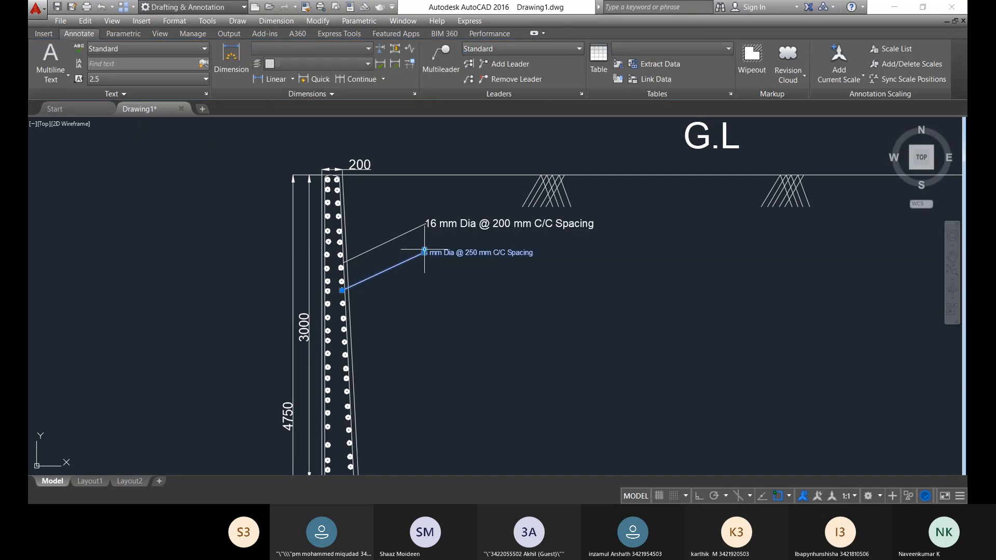
pyautogui.doubleClick(455, 252)
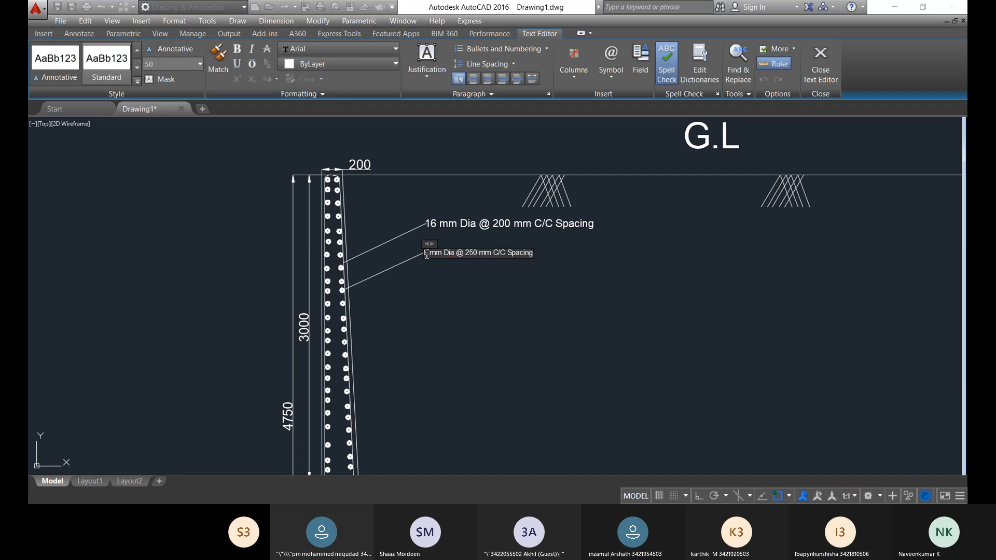
pyautogui.moveTo(425, 254); pyautogui.dragTo(523, 259)
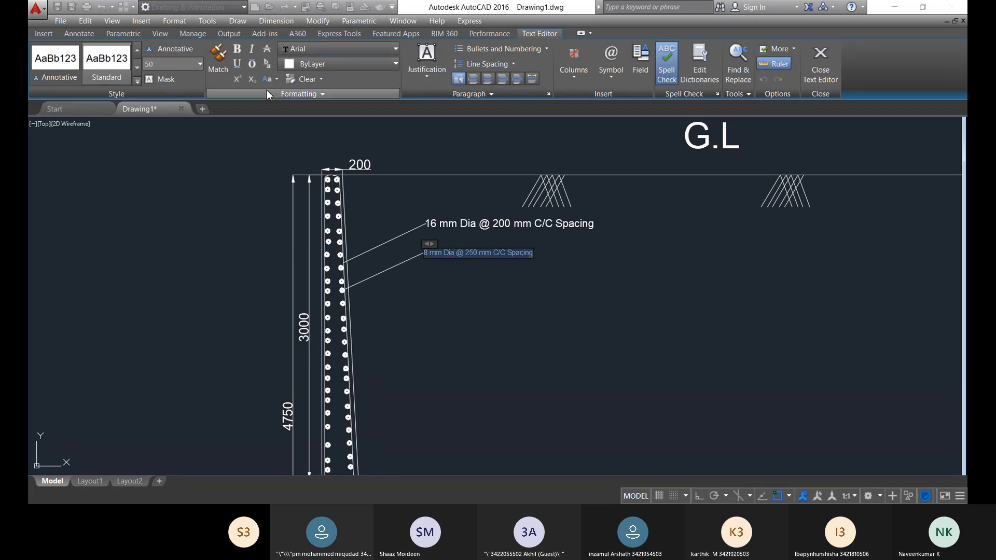
pyautogui.click(198, 64)
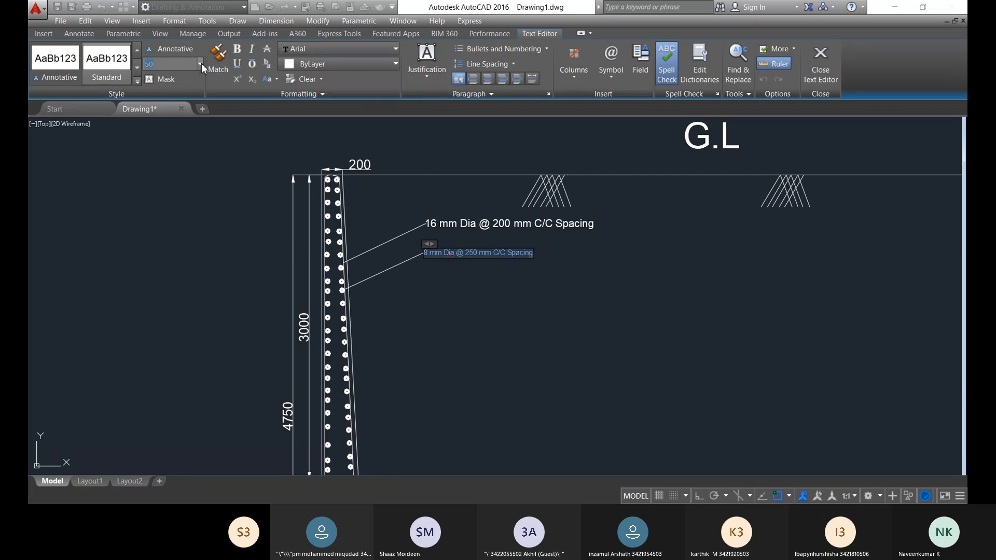
pyautogui.click(199, 63)
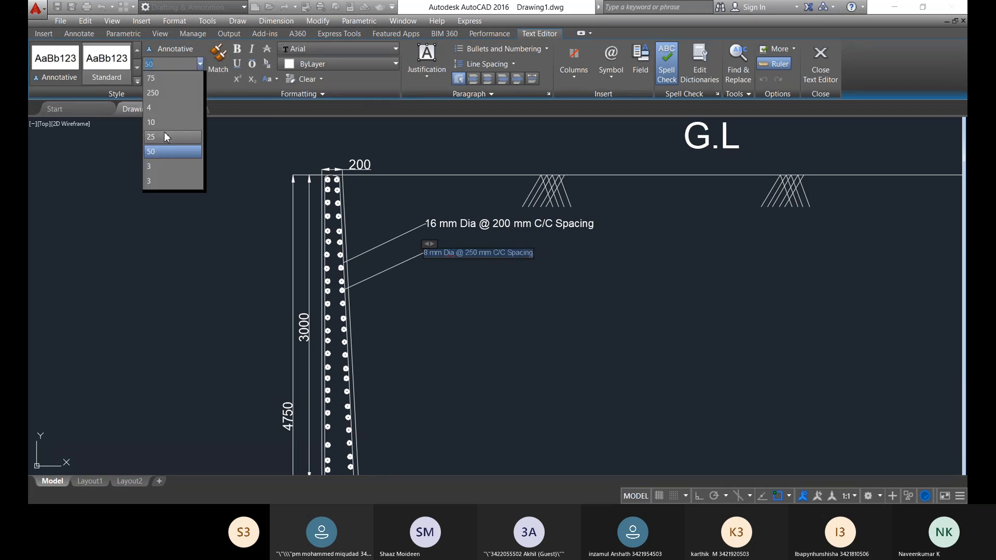
pyautogui.click(169, 81)
pyautogui.scroll(-9, 348, 305)
pyautogui.click(434, 341)
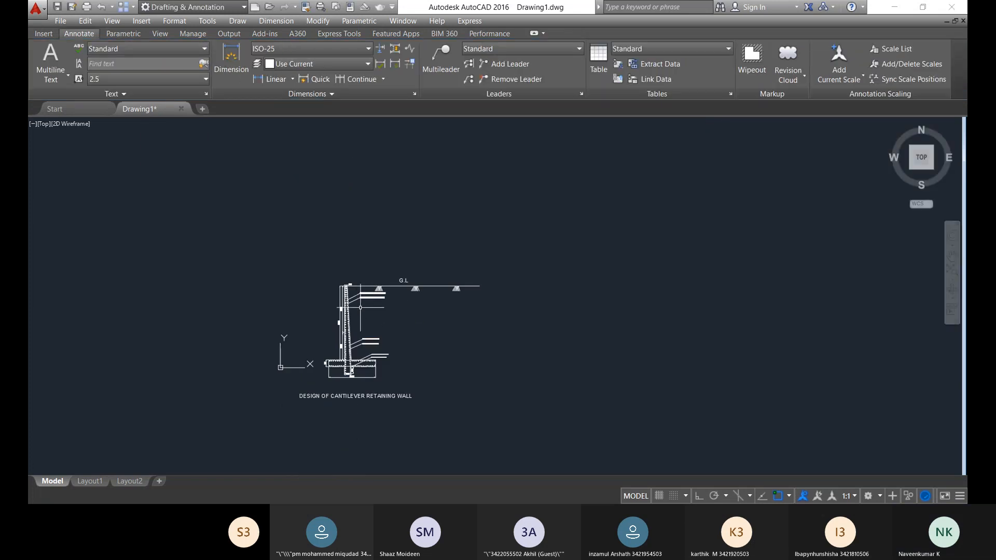
# - Try to enlarge the "16 mm Dia @ 200 mm C/C Spacing" note to text height 125 without selecting its text
pyautogui.scroll(4, 373, 319)
pyautogui.moveTo(428, 341)
pyautogui.mouseDown(button='middle')
pyautogui.moveTo(461, 270)
pyautogui.moveTo(441, 262)
pyautogui.moveTo(456, 243)
pyautogui.mouseUp(button='middle')
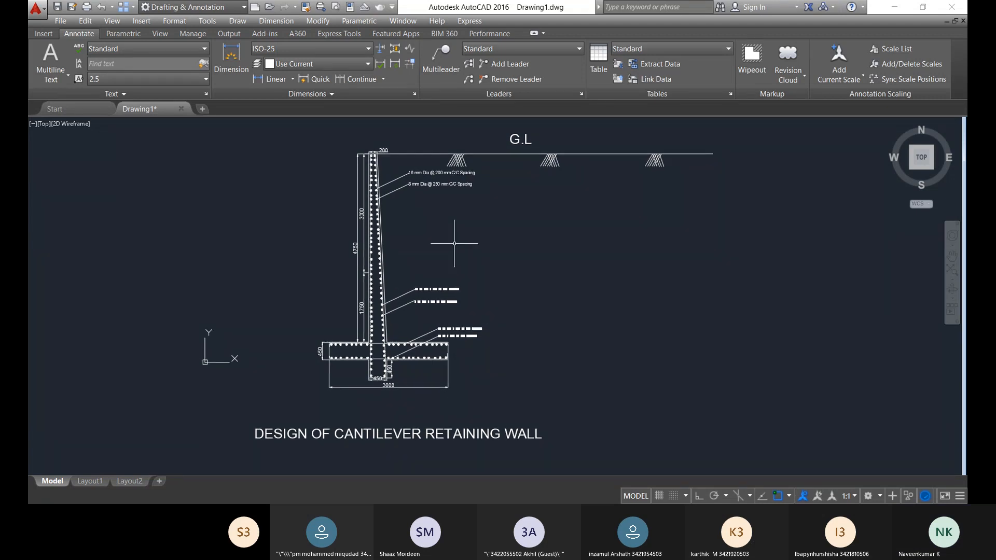
pyautogui.scroll(3, 454, 244)
pyautogui.scroll(-3, 455, 240)
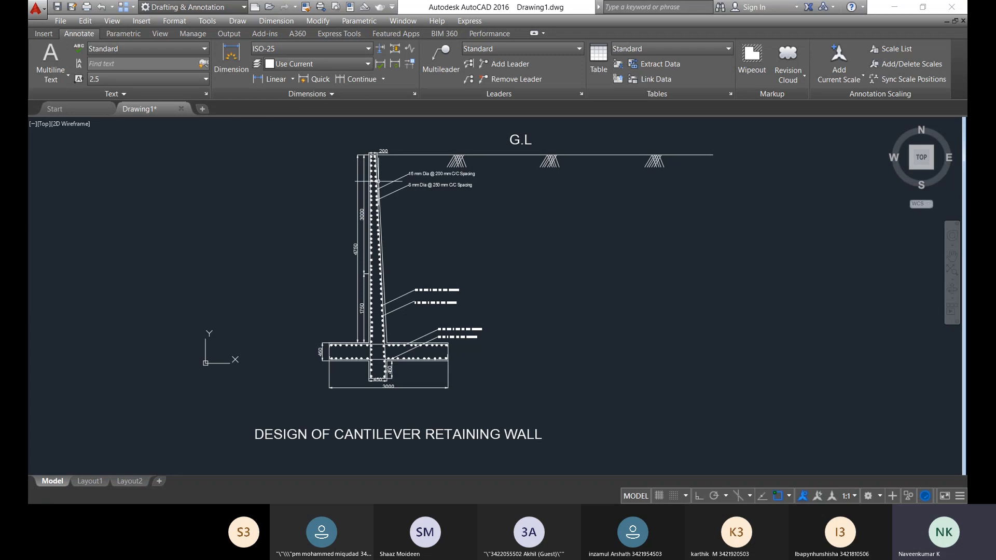
pyautogui.doubleClick(423, 174)
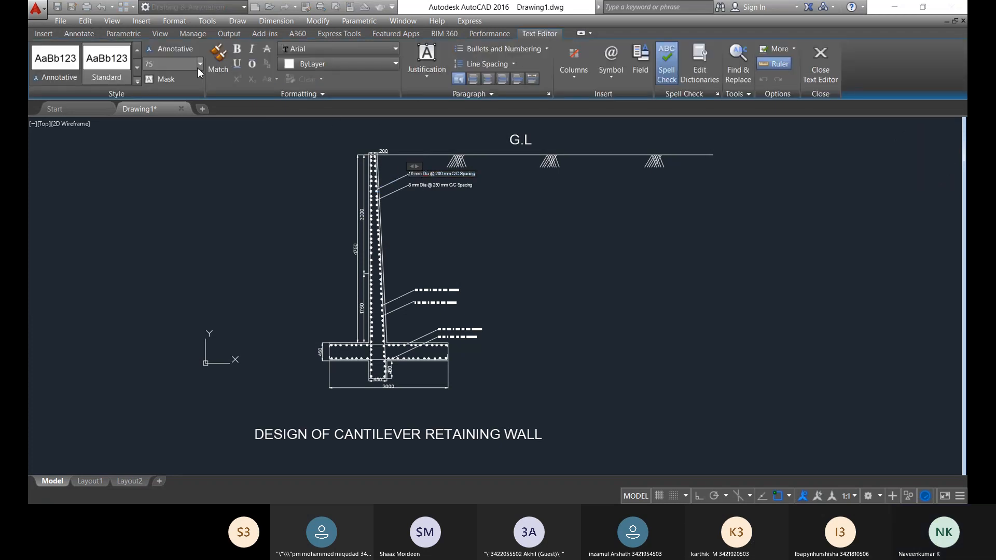
pyautogui.click(178, 61)
pyautogui.click(427, 222)
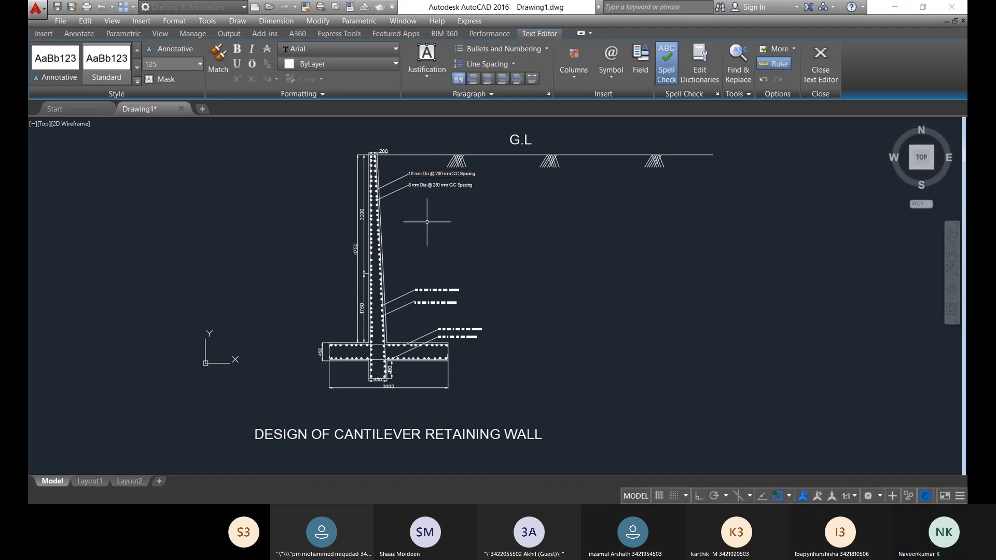
# - Select all of the "16 mm Dia @ 200 mm C/C Spacing" note and set its text height to 125
pyautogui.doubleClick(414, 173)
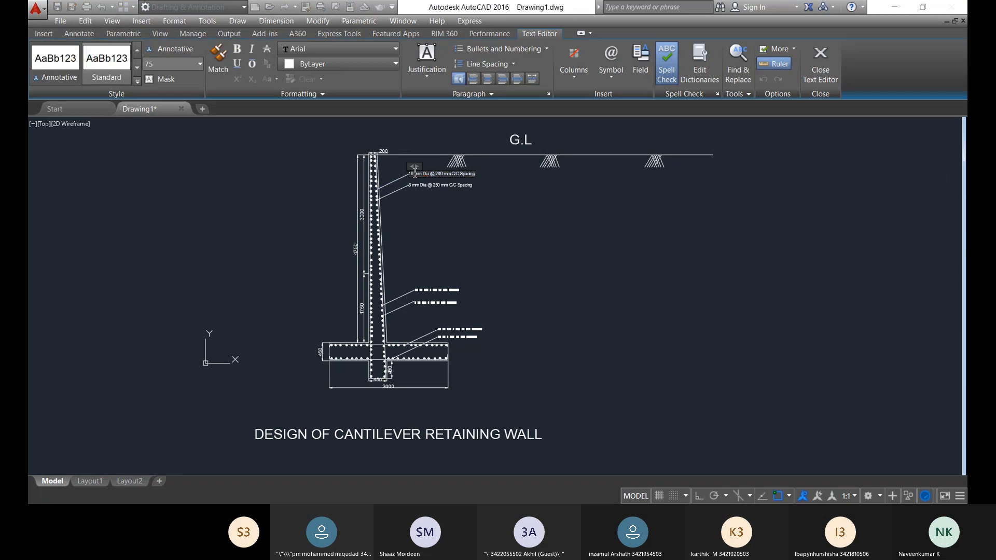
pyautogui.moveTo(411, 173); pyautogui.dragTo(479, 180)
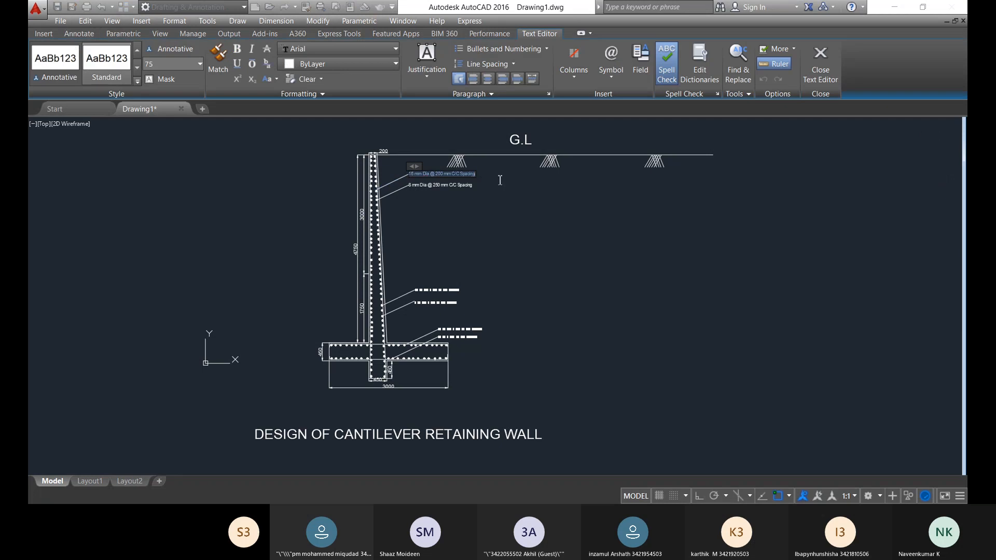
pyautogui.click(200, 64)
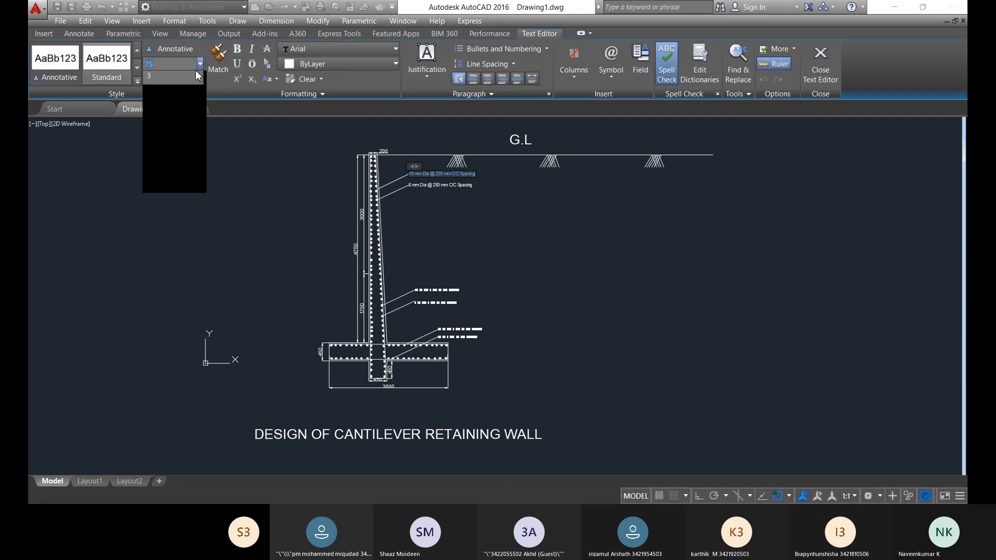
pyautogui.click(174, 76)
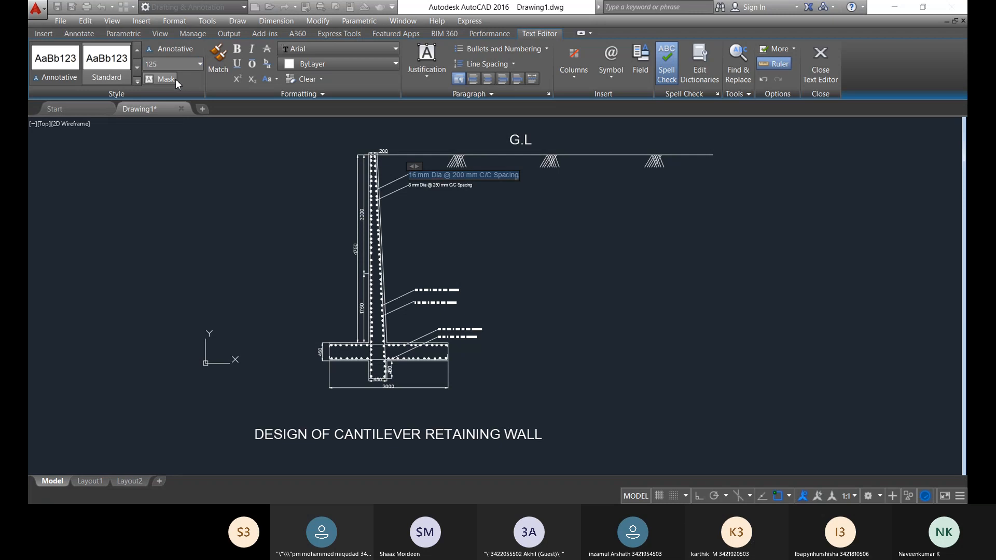
pyautogui.click(409, 183)
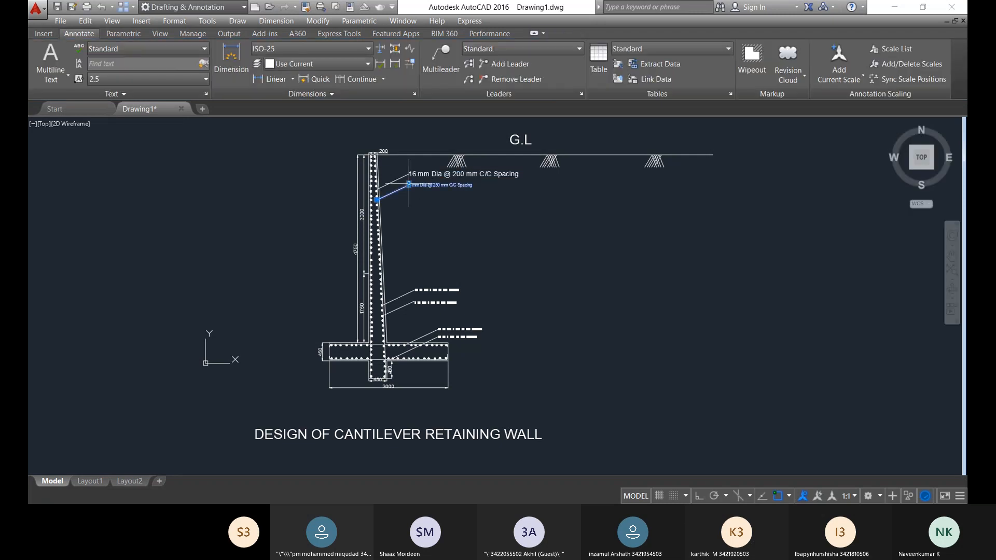
# - Set the text height of the whole "8 mm Dia @ 250 mm C/C Spacing" note to 125
pyautogui.click(409, 185)
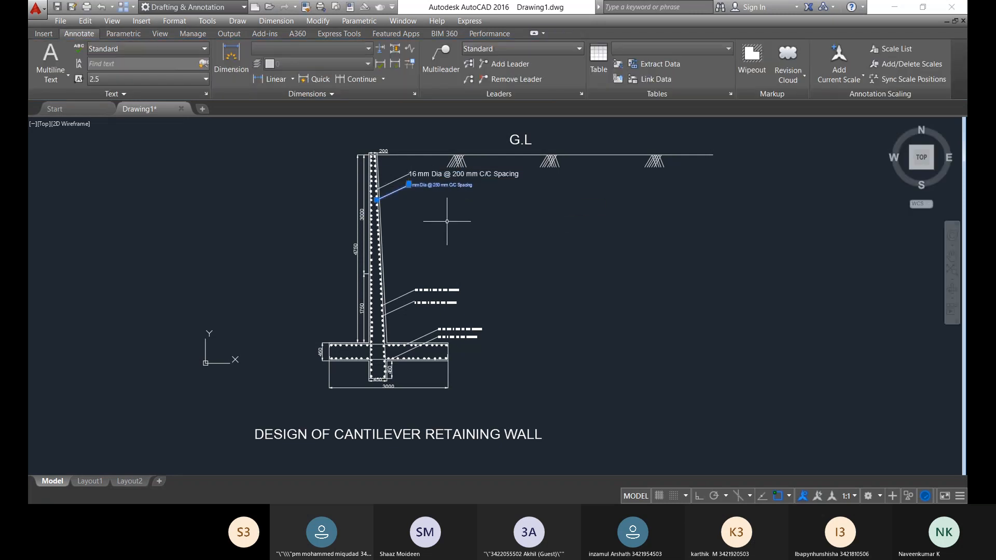
pyautogui.press('Escape')
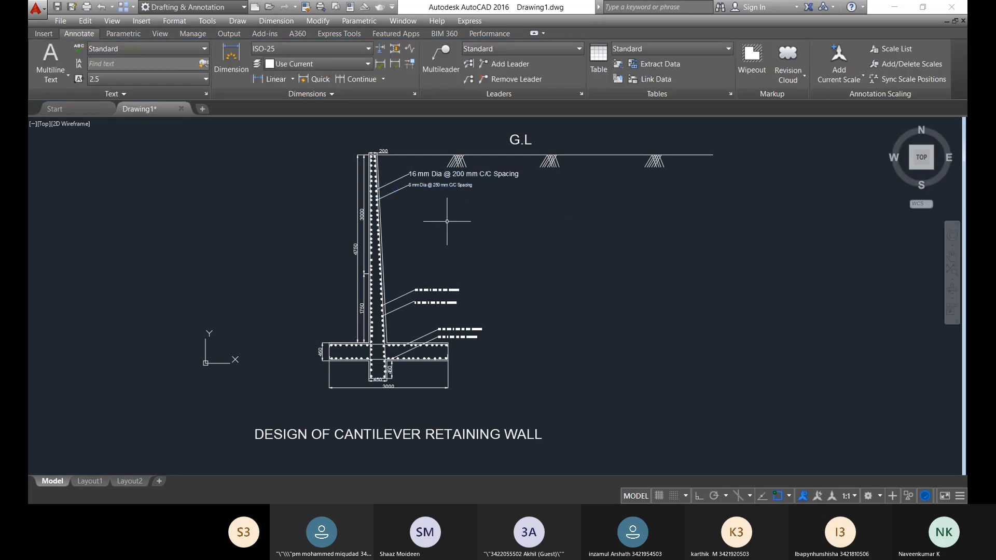
pyautogui.click(446, 186)
pyautogui.doubleClick(447, 187)
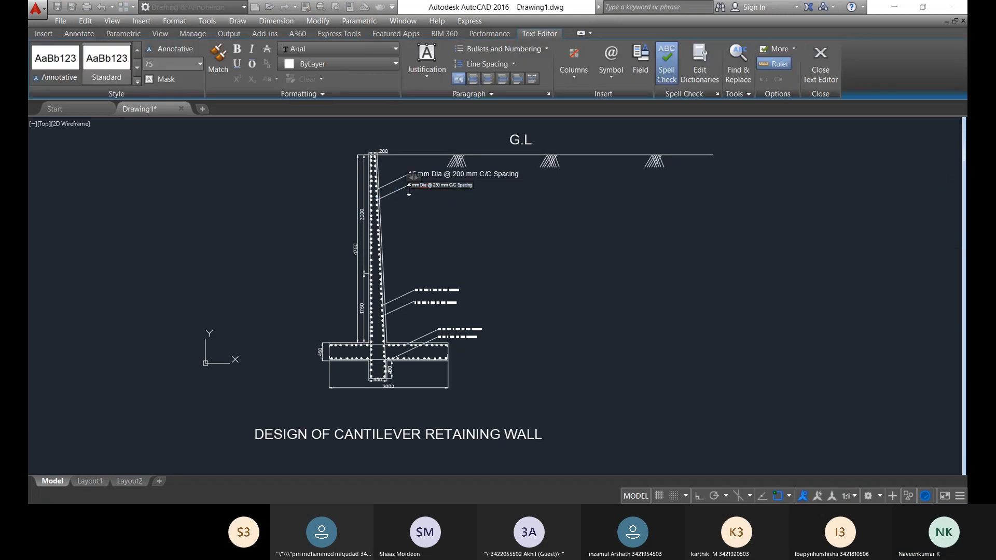
pyautogui.moveTo(431, 186); pyautogui.dragTo(489, 187)
pyautogui.click(99, 56)
pyautogui.click(199, 64)
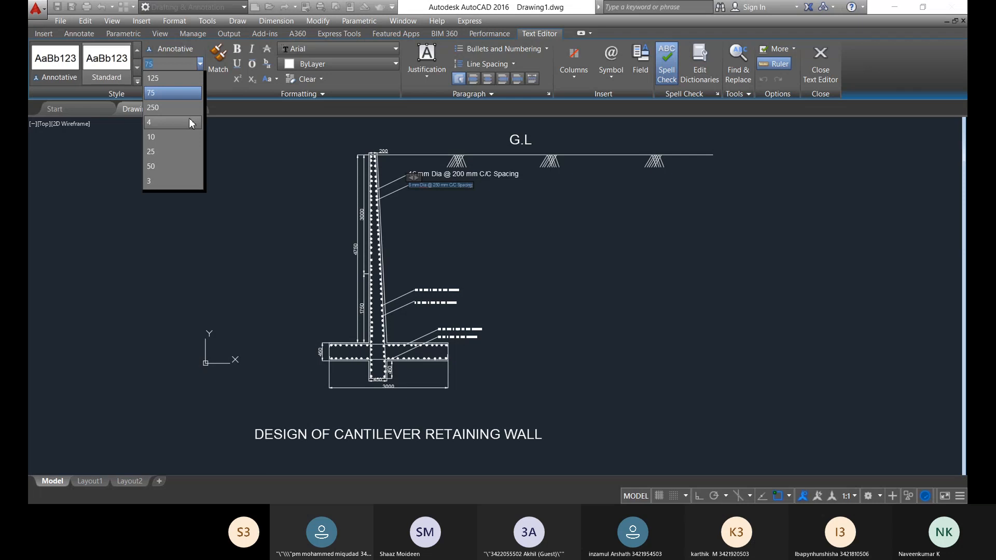
pyautogui.click(183, 82)
# - Set the text height of the whole "16 mm Dia @ 160 mm C/C Spacing" note to 125
pyautogui.click(417, 292)
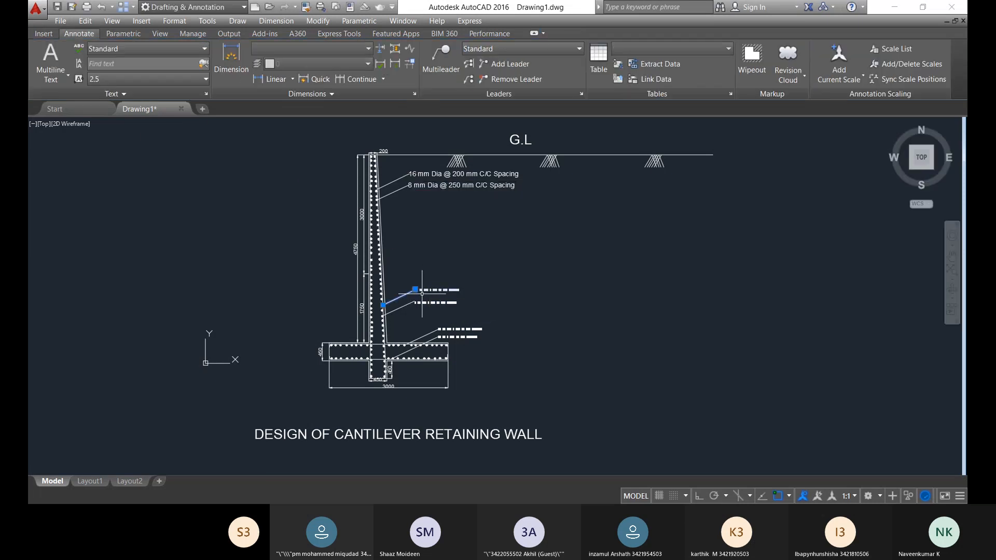
pyautogui.doubleClick(425, 291)
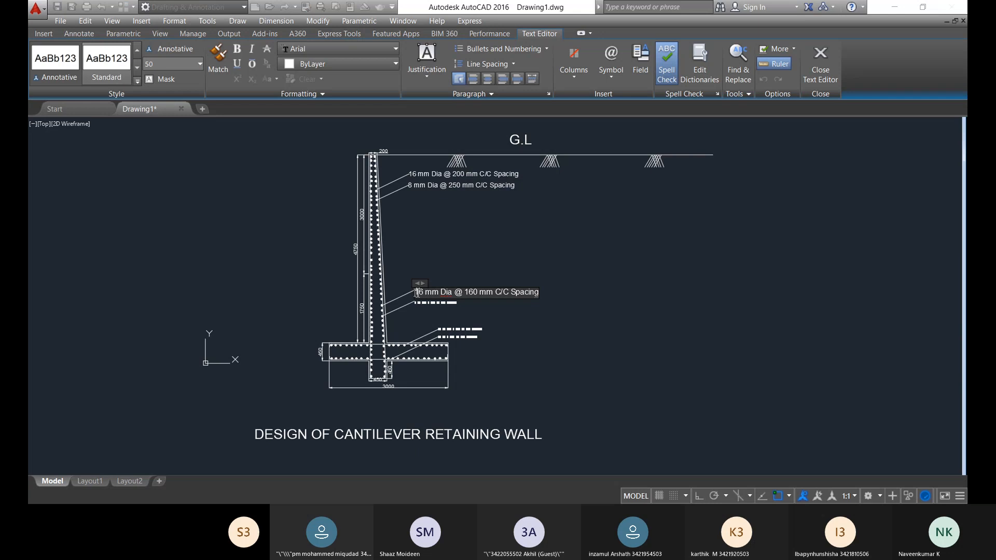
pyautogui.moveTo(417, 293); pyautogui.dragTo(539, 292)
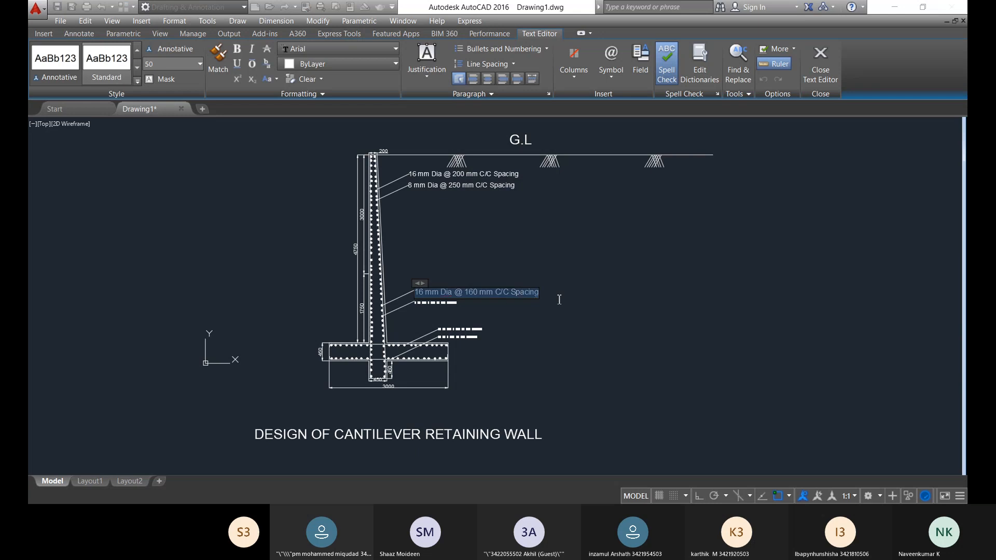
pyautogui.click(201, 60)
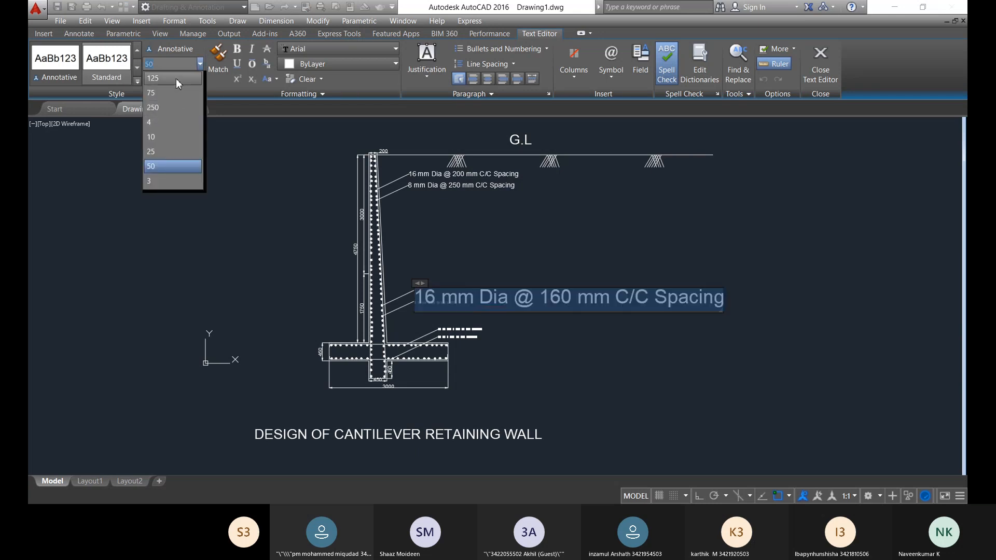
pyautogui.click(176, 78)
pyautogui.click(445, 335)
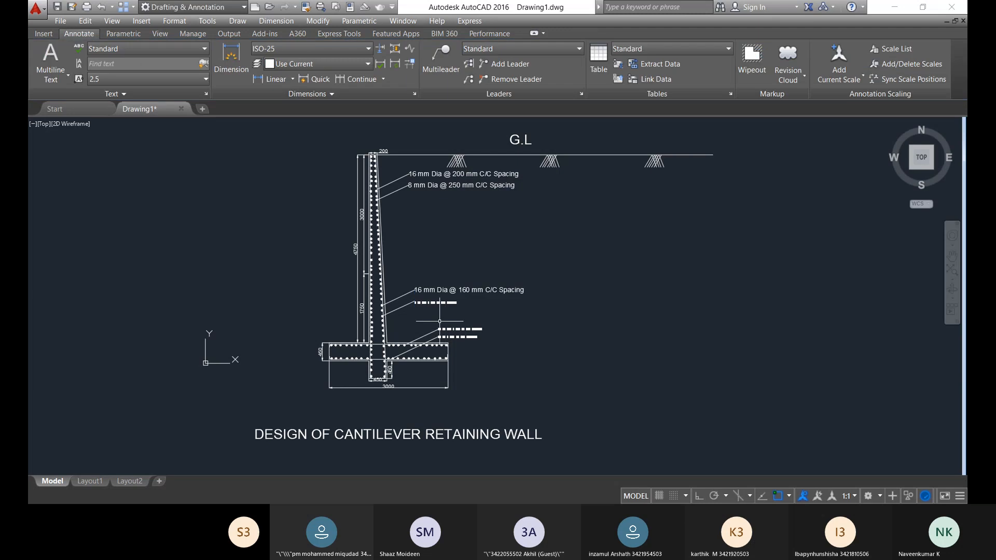
pyautogui.doubleClick(429, 303)
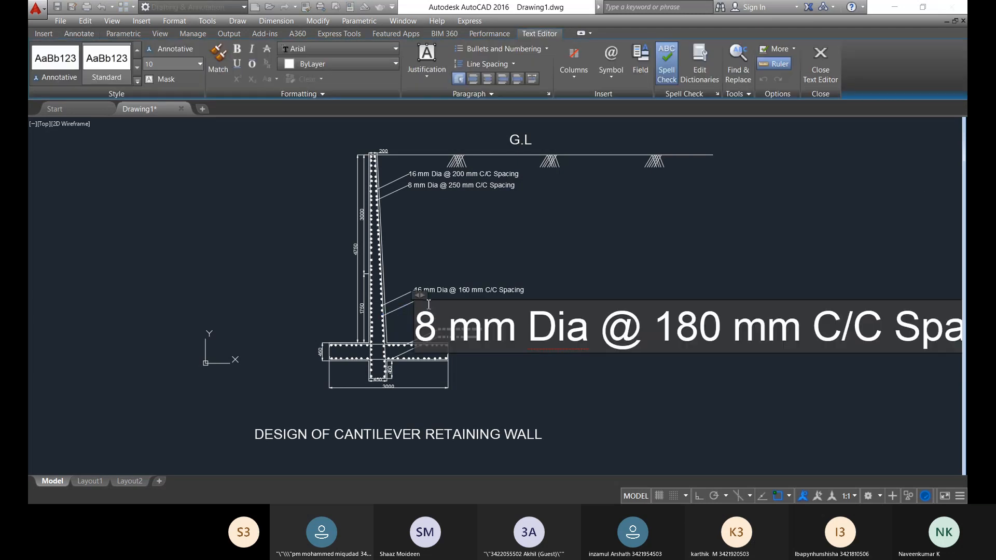
pyautogui.moveTo(417, 323); pyautogui.dragTo(558, 330)
pyautogui.click(598, 385)
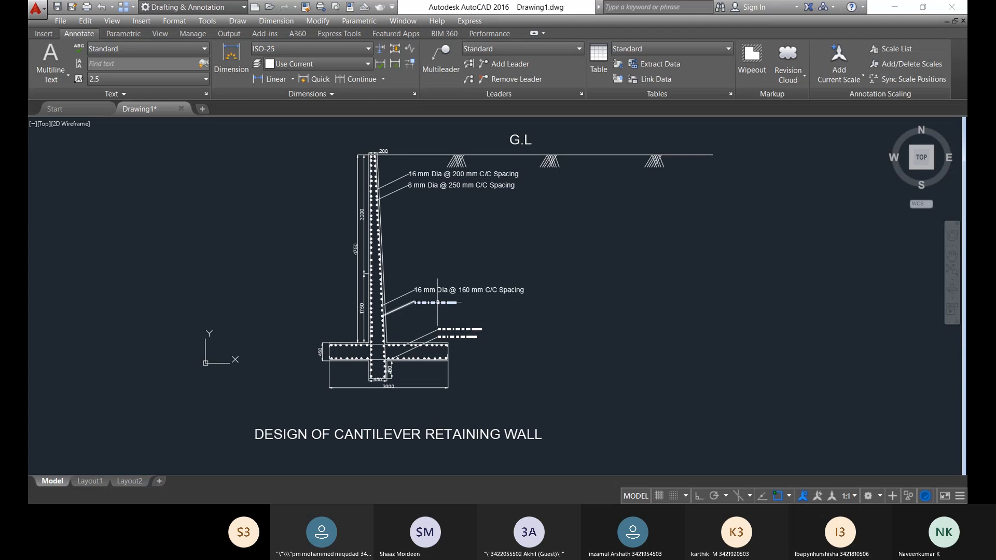
# - Set the text height of the whole "8 mm Dia @ 180 mm C/C Spacing" note to 125
pyautogui.scroll(6, 444, 305)
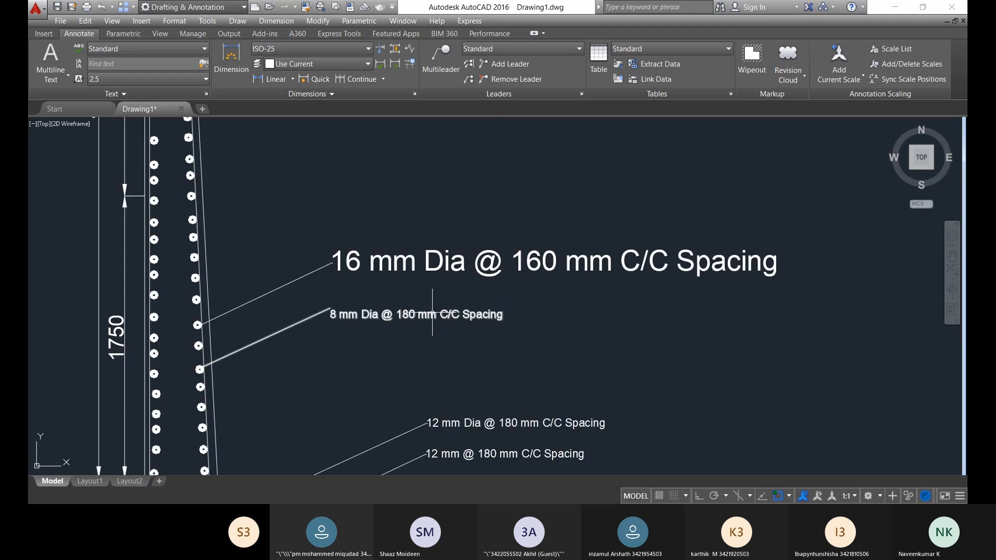
pyautogui.doubleClick(435, 312)
pyautogui.moveTo(337, 332); pyautogui.dragTo(923, 333)
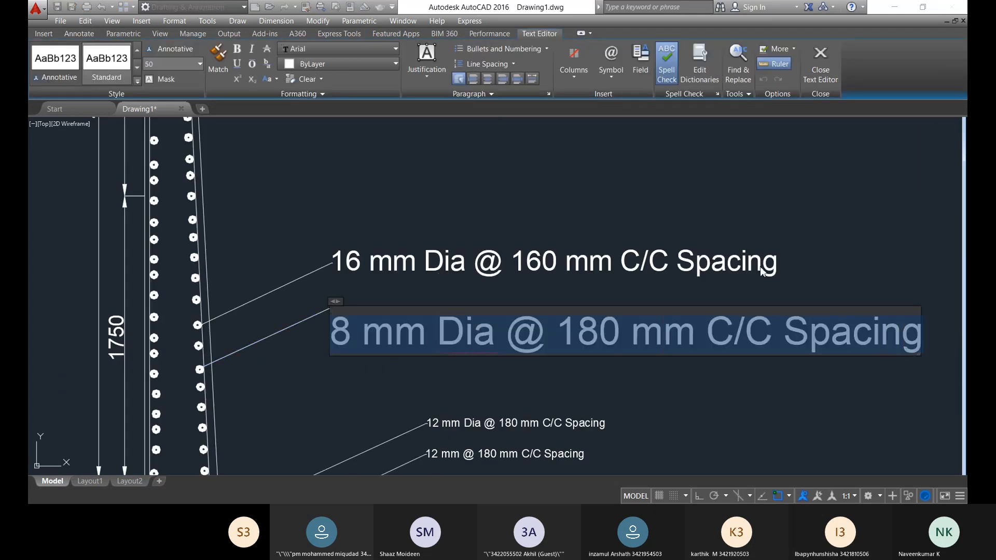
pyautogui.click(200, 64)
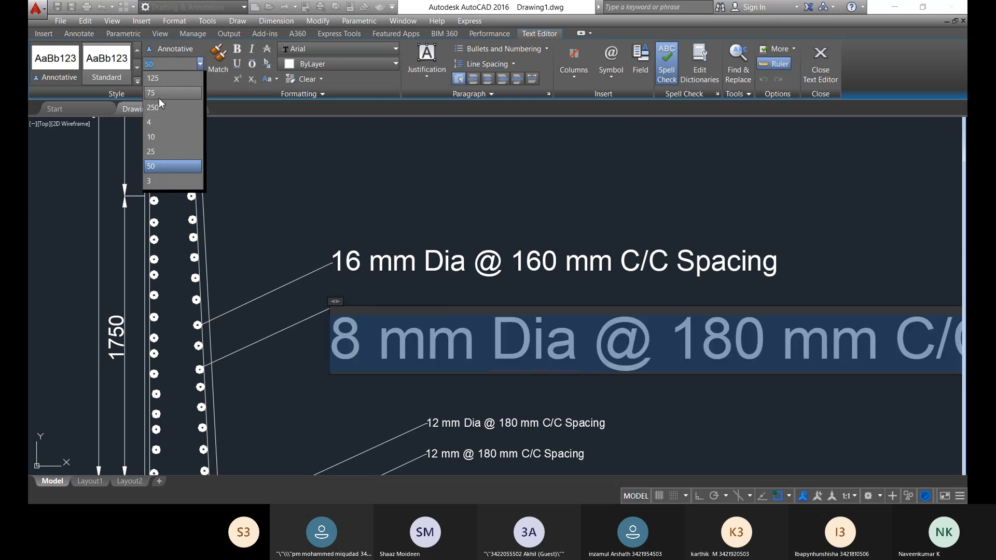
pyautogui.click(157, 79)
pyautogui.click(291, 388)
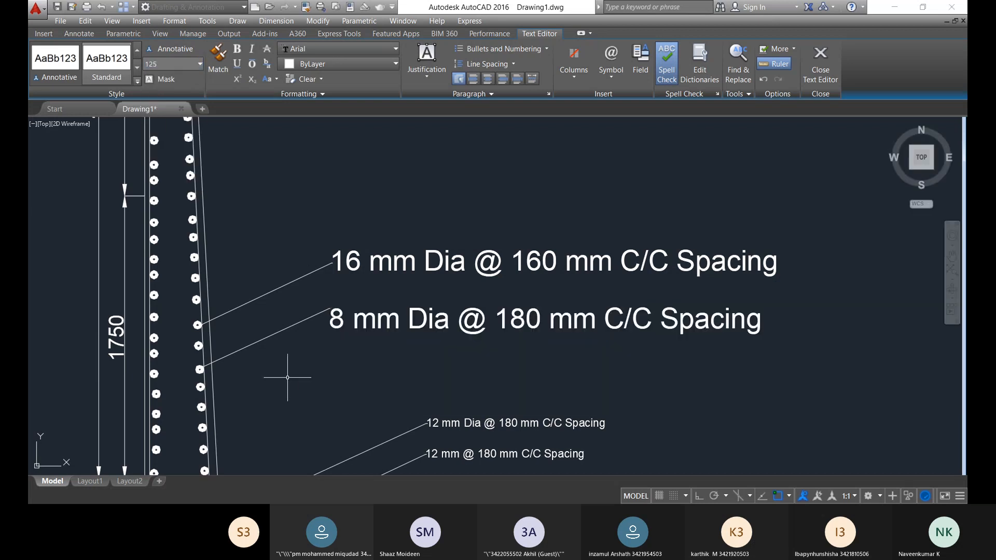
# - Enlarge the full text of the "12 mm Dia @ 180 mm C/C Spacing" note above the base slab to height 125
pyautogui.scroll(-4, 297, 381)
pyautogui.moveTo(379, 384); pyautogui.dragTo(374, 278, button='middle')
pyautogui.scroll(4, 377, 279)
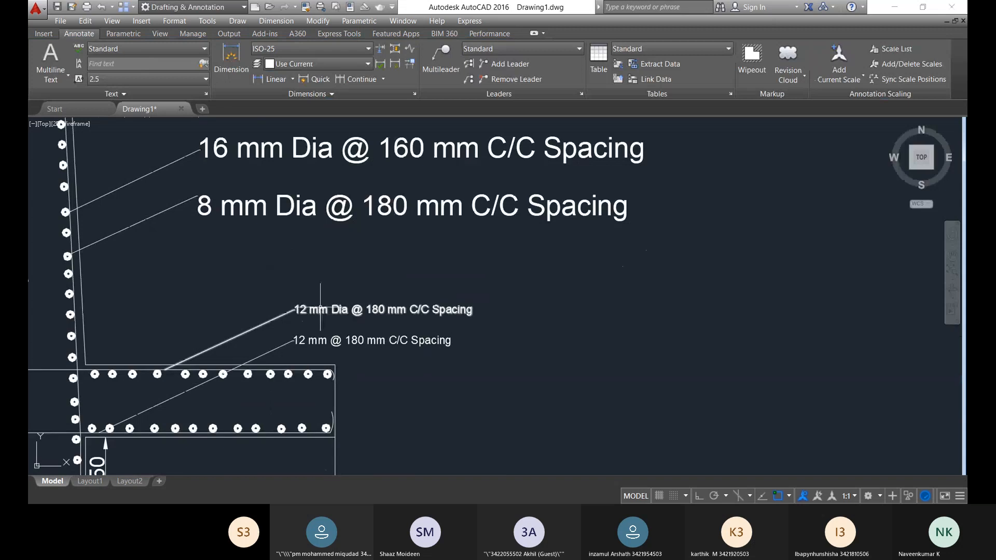
pyautogui.doubleClick(320, 309)
pyautogui.moveTo(294, 310); pyautogui.dragTo(479, 307)
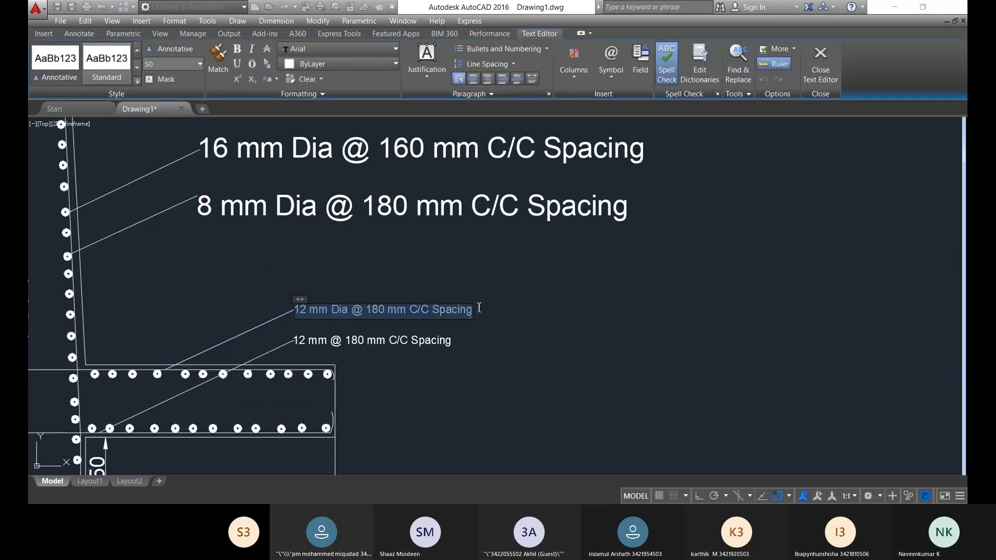
pyautogui.click(196, 65)
pyautogui.click(162, 81)
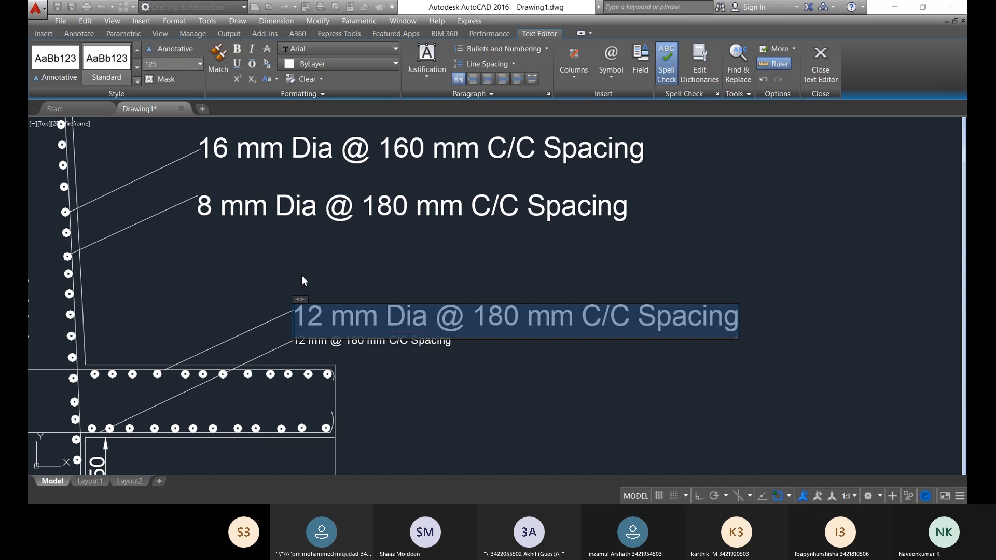
pyautogui.scroll(-2, 304, 280)
pyautogui.click(358, 340)
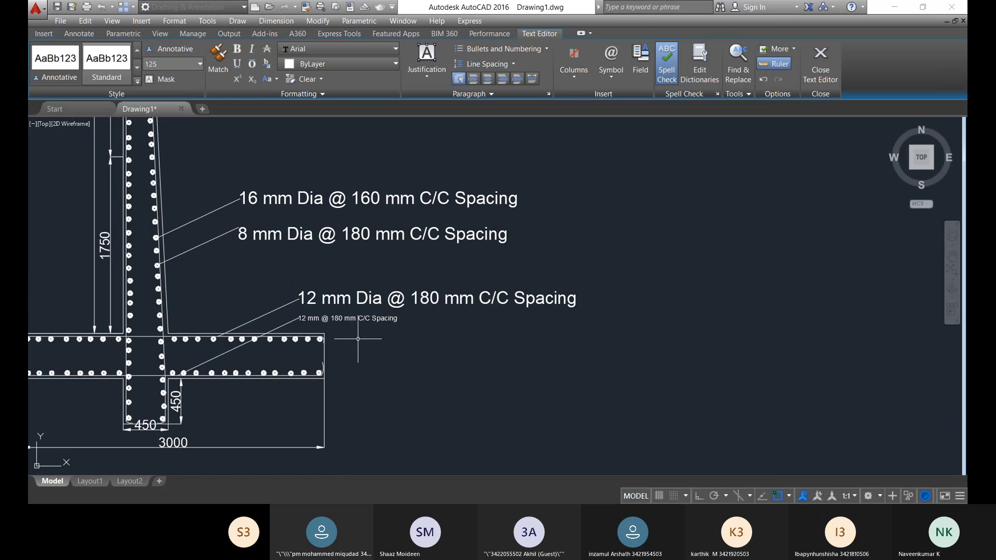
# - Set the text height of the lower base slab note, "12 mm @ 180 mm C/C Spacing", to 125 and finish editing
pyautogui.doubleClick(308, 318)
pyautogui.moveTo(304, 318); pyautogui.dragTo(384, 322)
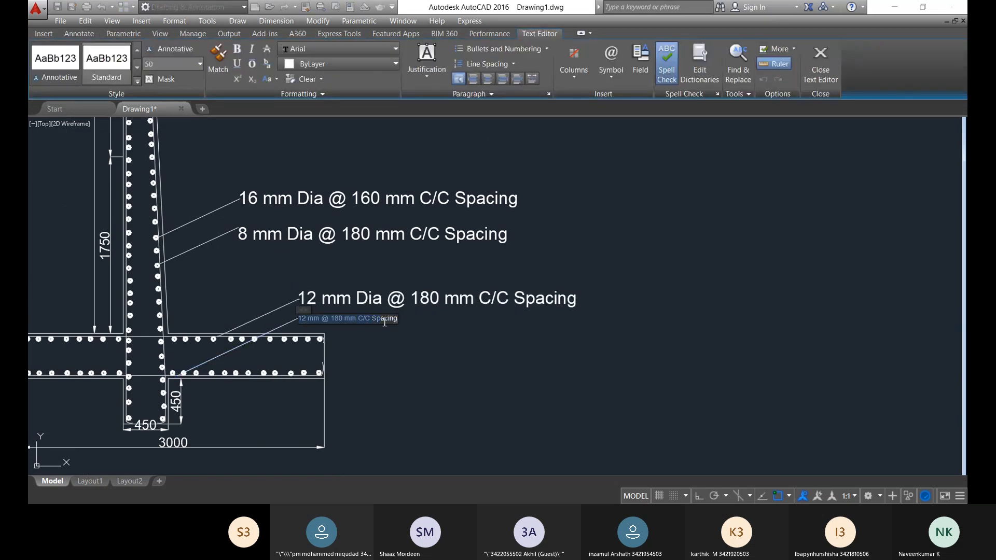
pyautogui.click(200, 64)
pyautogui.write('125')
pyautogui.press('Return')
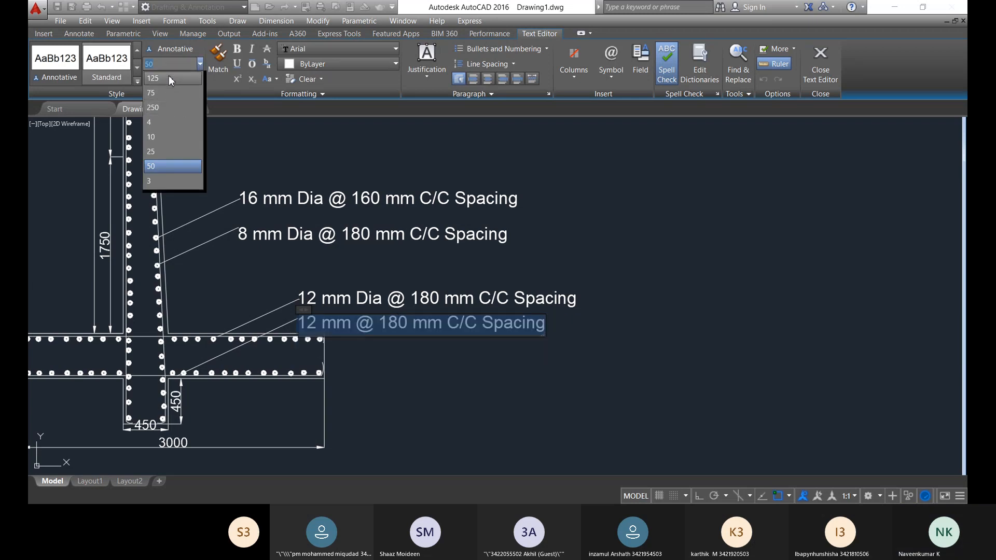
pyautogui.click(422, 378)
pyautogui.scroll(-5, 409, 352)
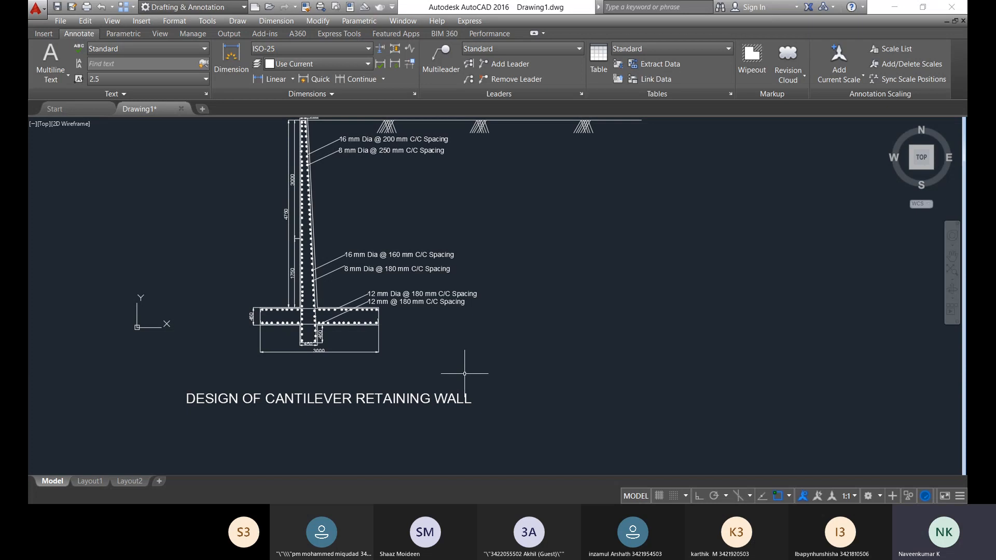
pyautogui.scroll(-2, 464, 387)
pyautogui.scroll(2, 435, 340)
pyautogui.moveTo(436, 340); pyautogui.dragTo(480, 346, button='middle')
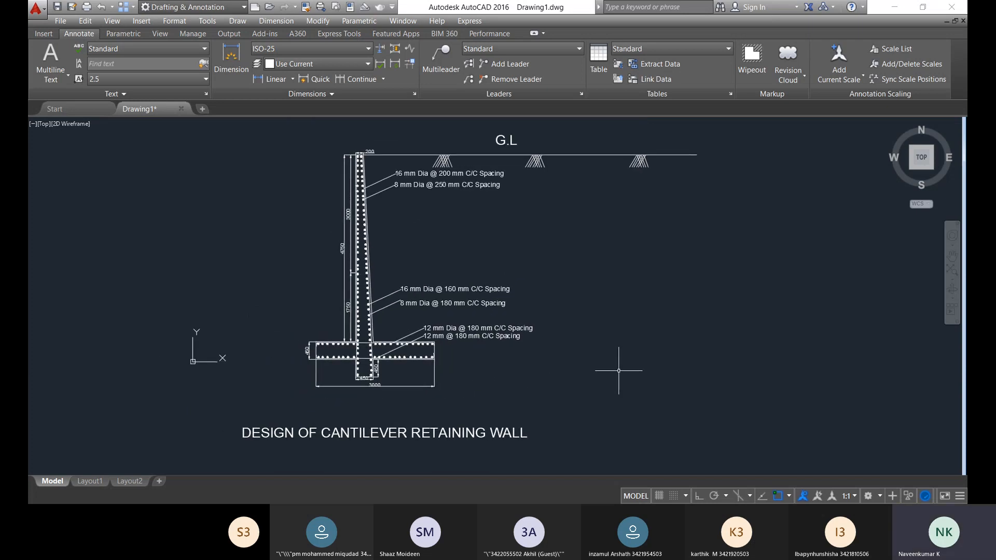